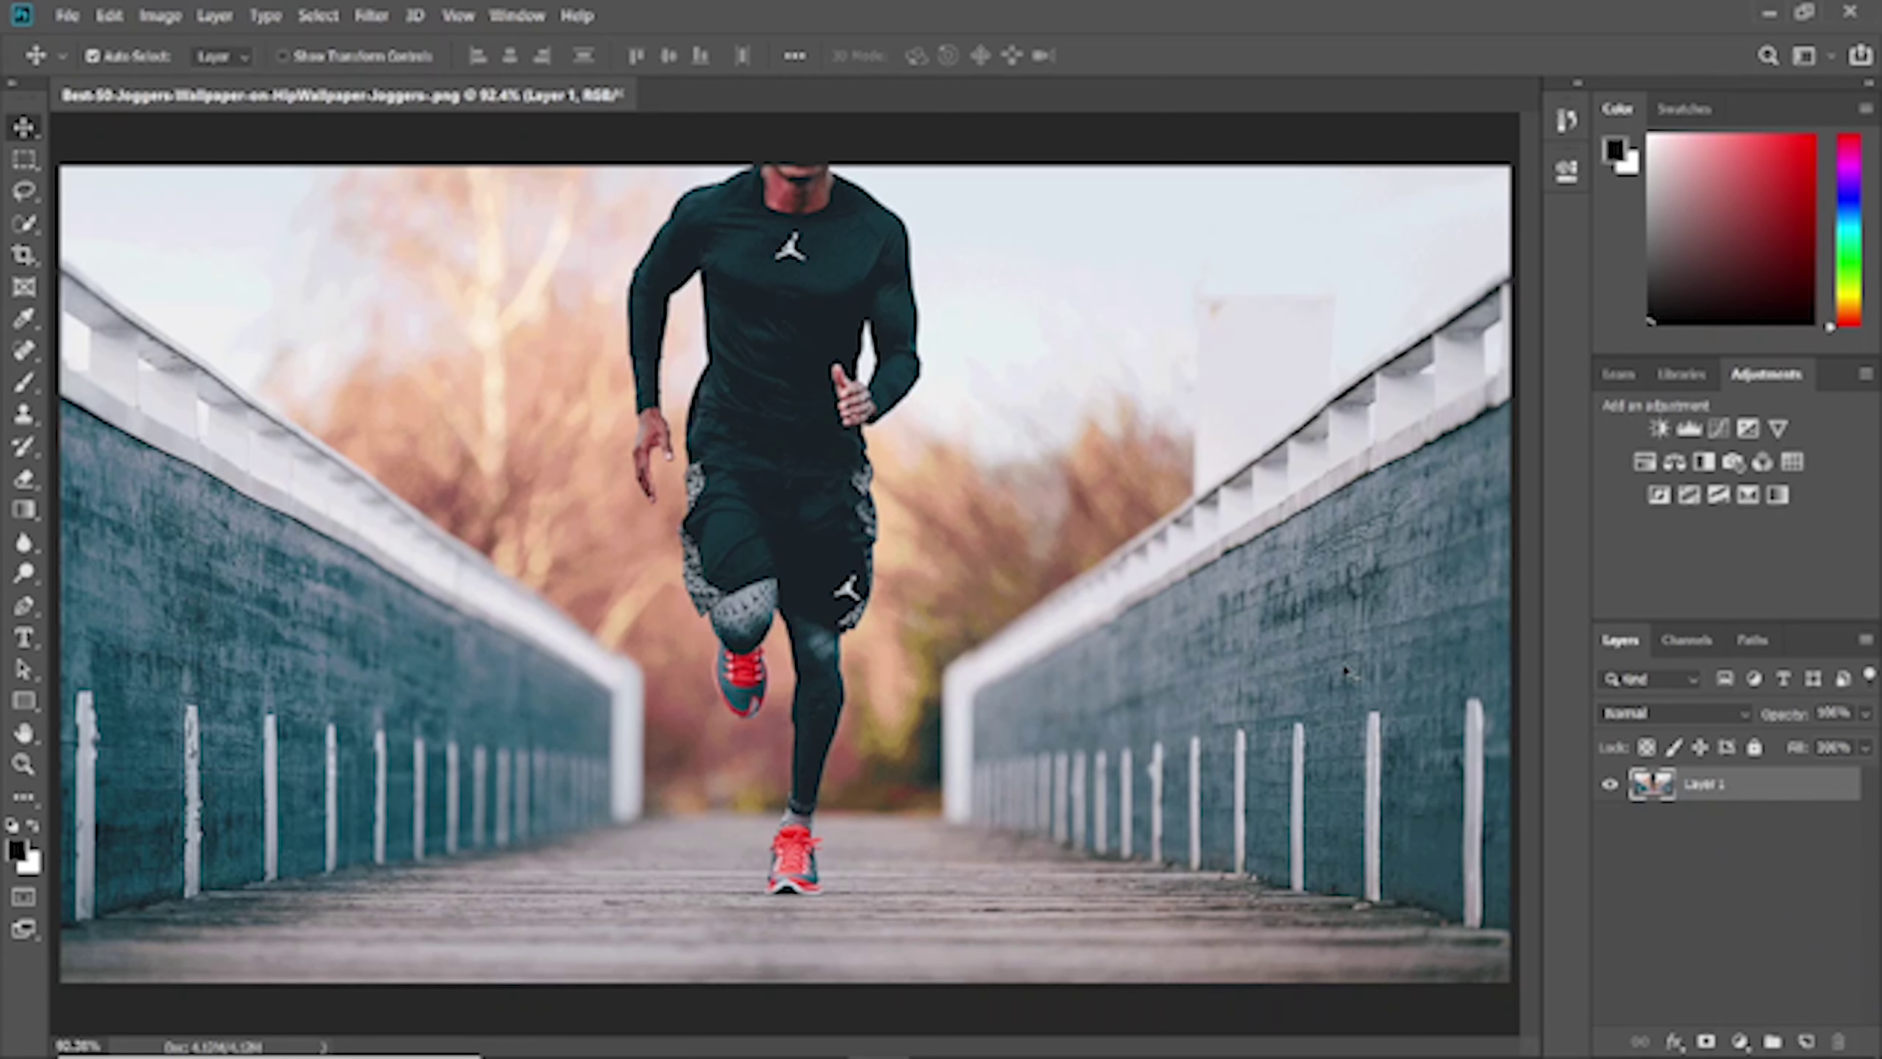
# Duplicate Layer 1 with Ctrl+J to create Layer 1 copy above it
pyautogui.hotkey('ctrl', 'j')
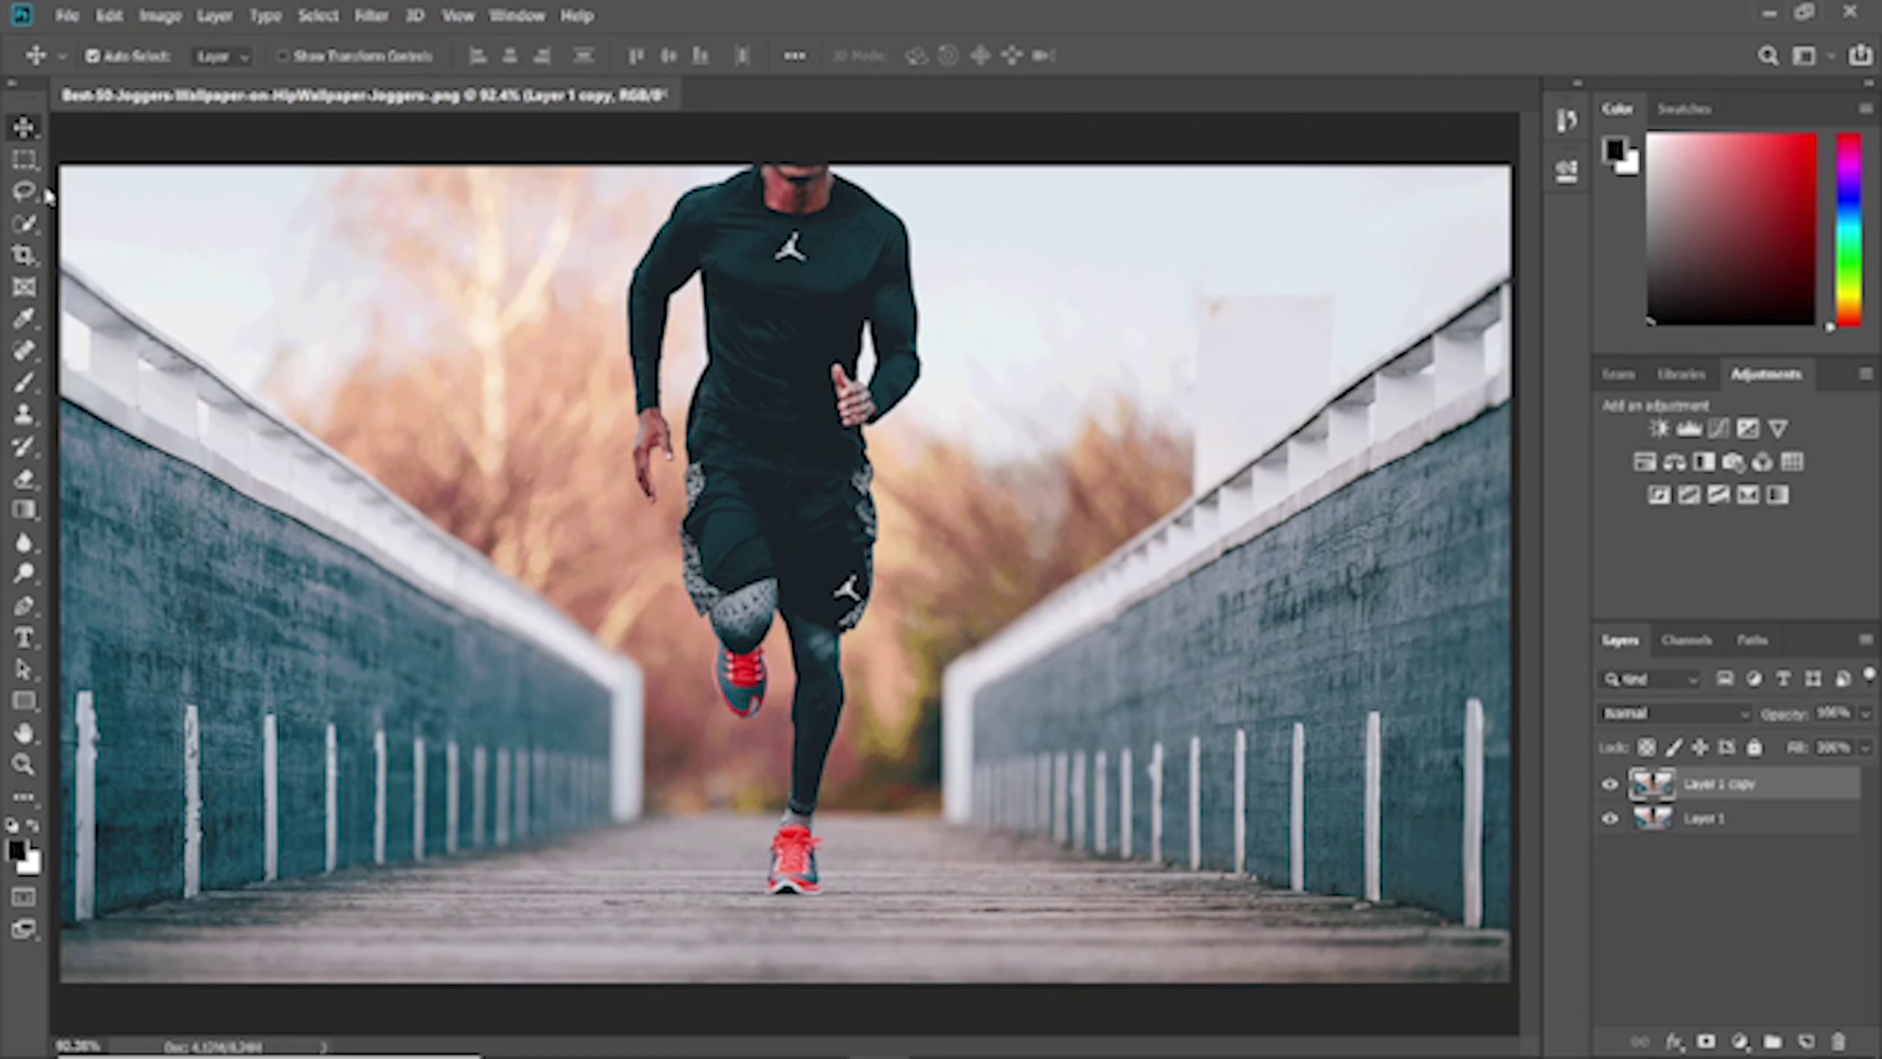
# Pick the Quick Selection tool and enter the Select and Mask workspace
pyautogui.click(26, 192)
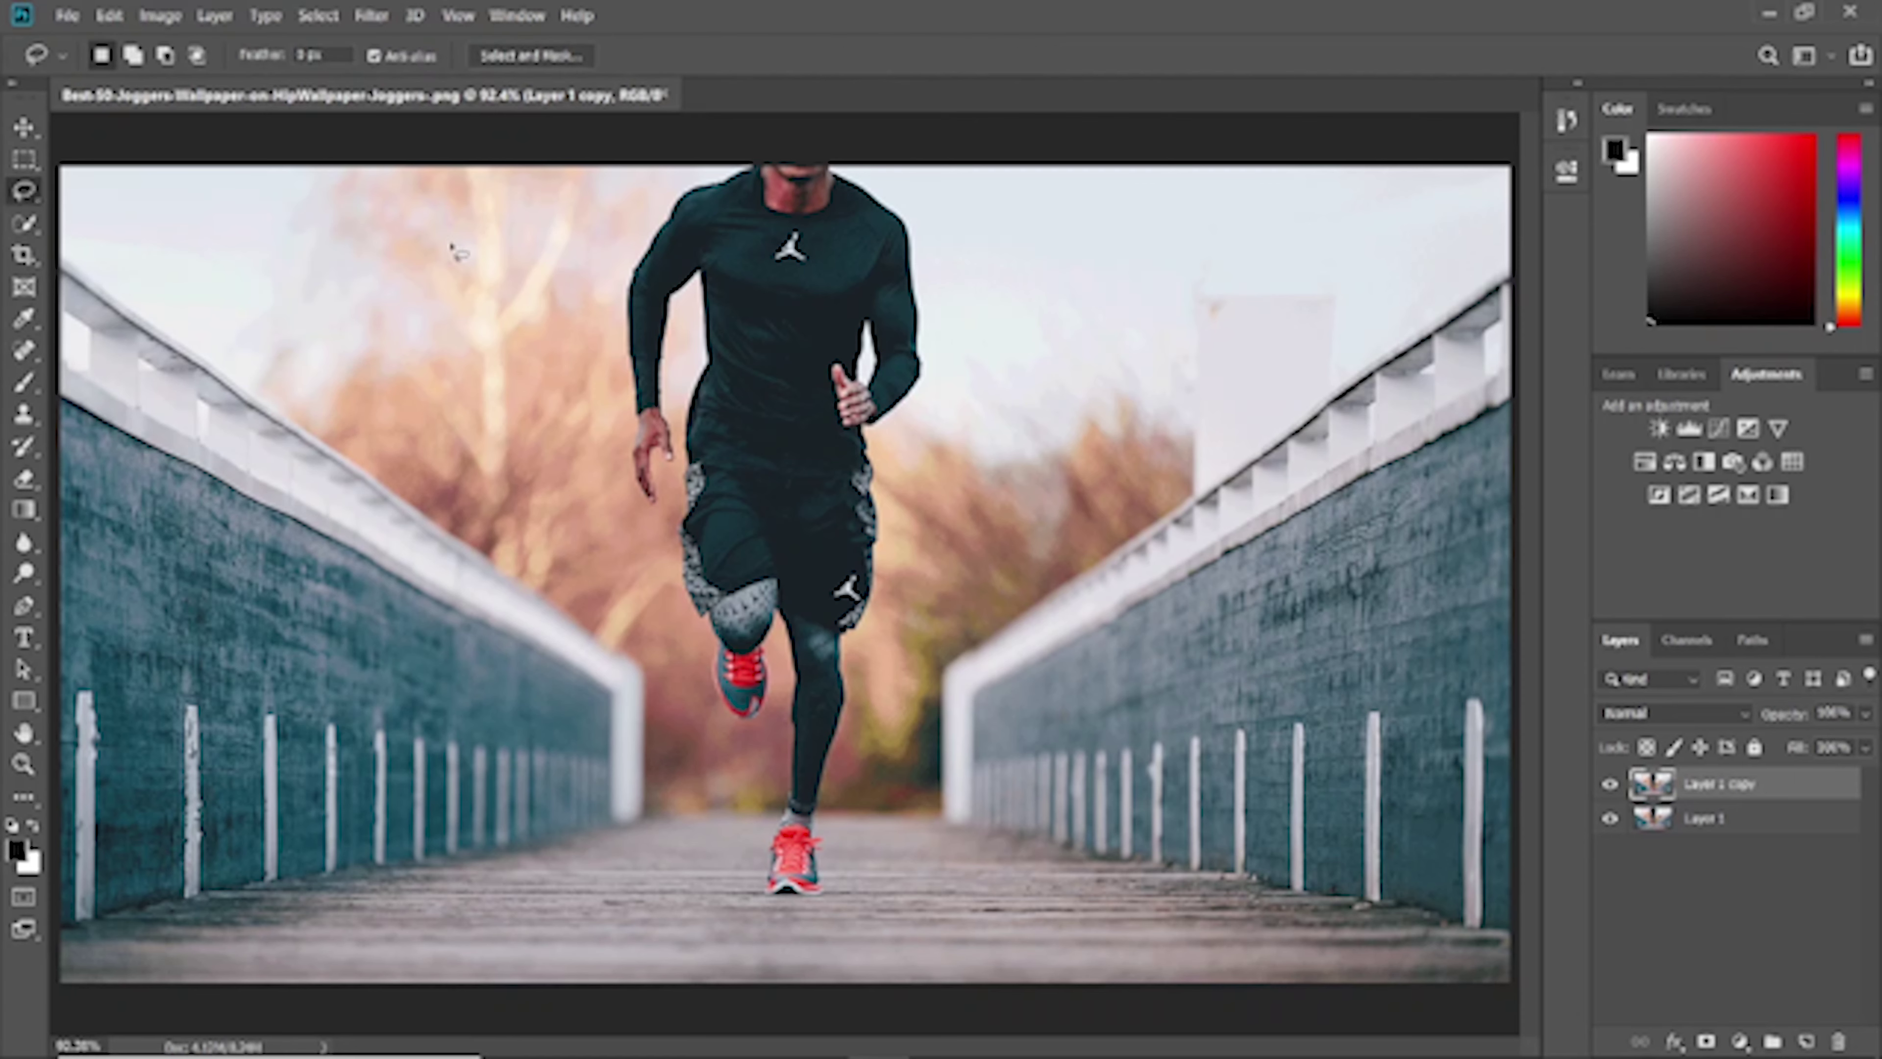
pyautogui.click(22, 226)
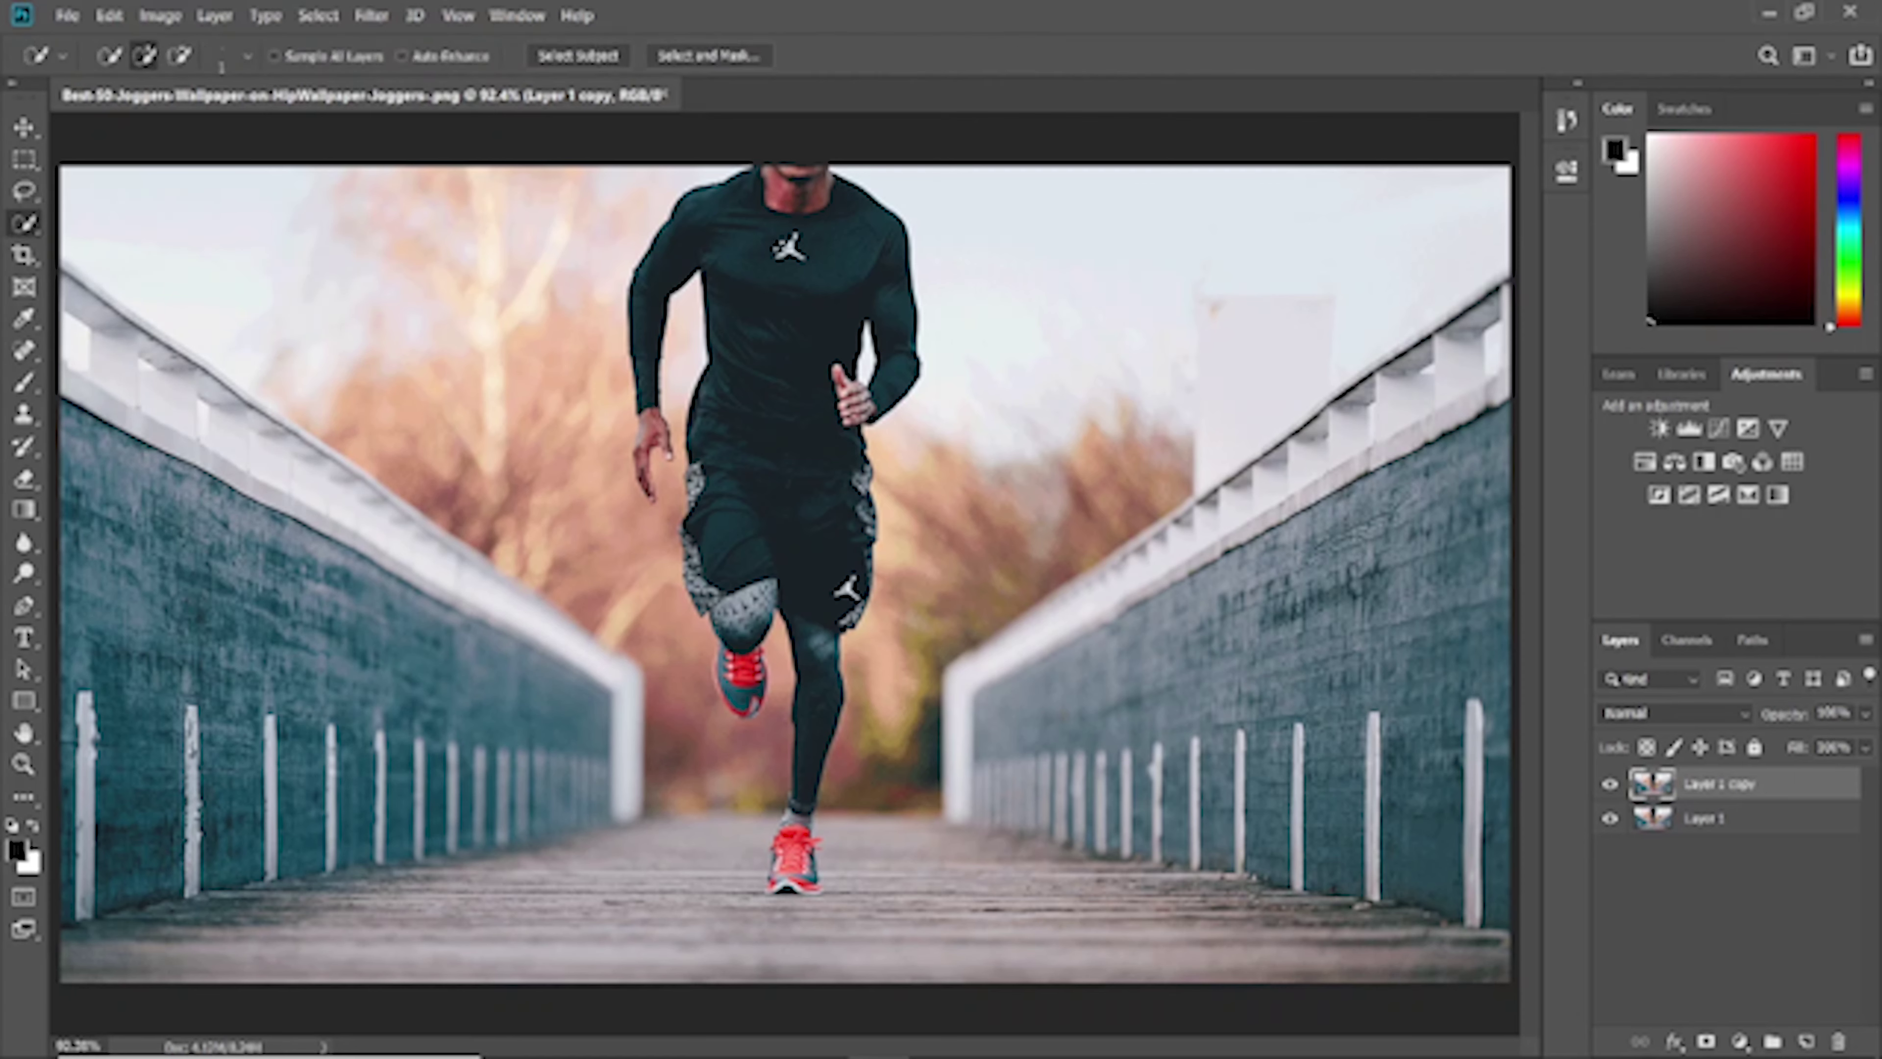
pyautogui.click(682, 57)
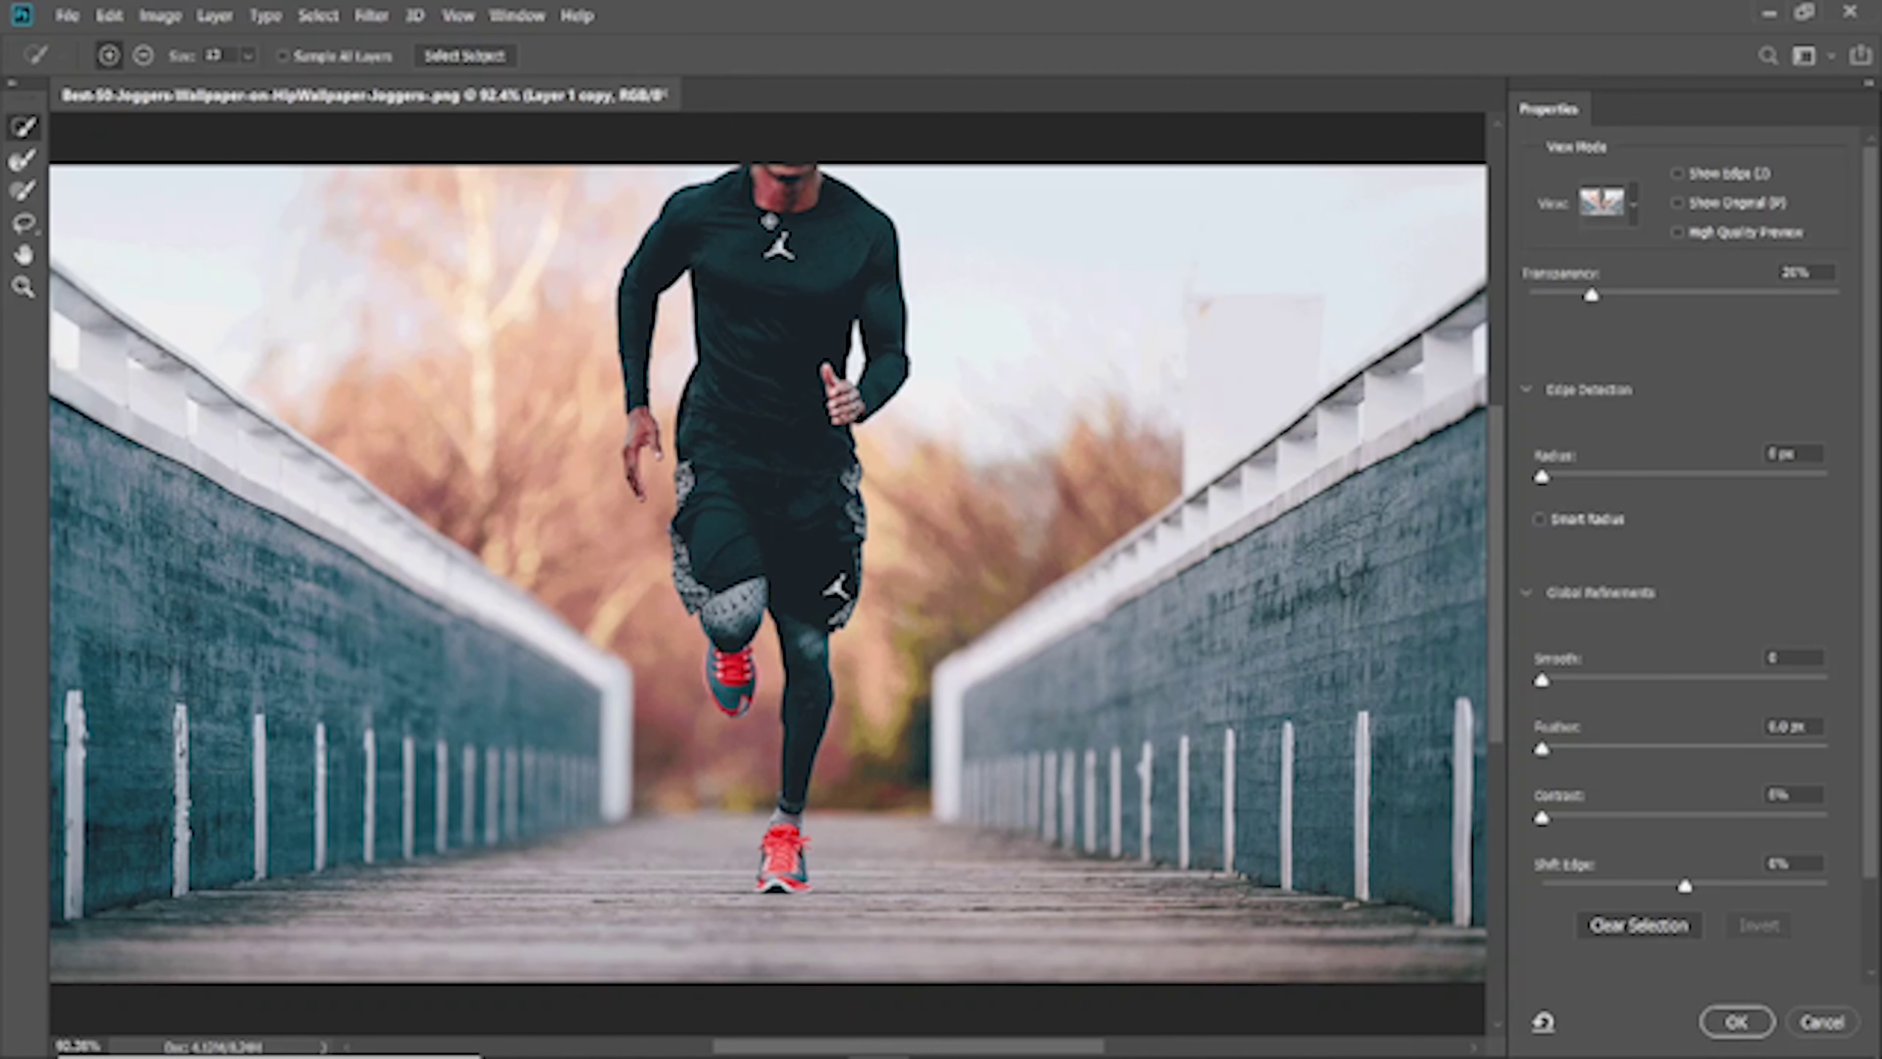
# With a 77 px brush, select the runner's chest and preview it On Black
pyautogui.moveTo(770, 220); pyautogui.dragTo(797, 220)
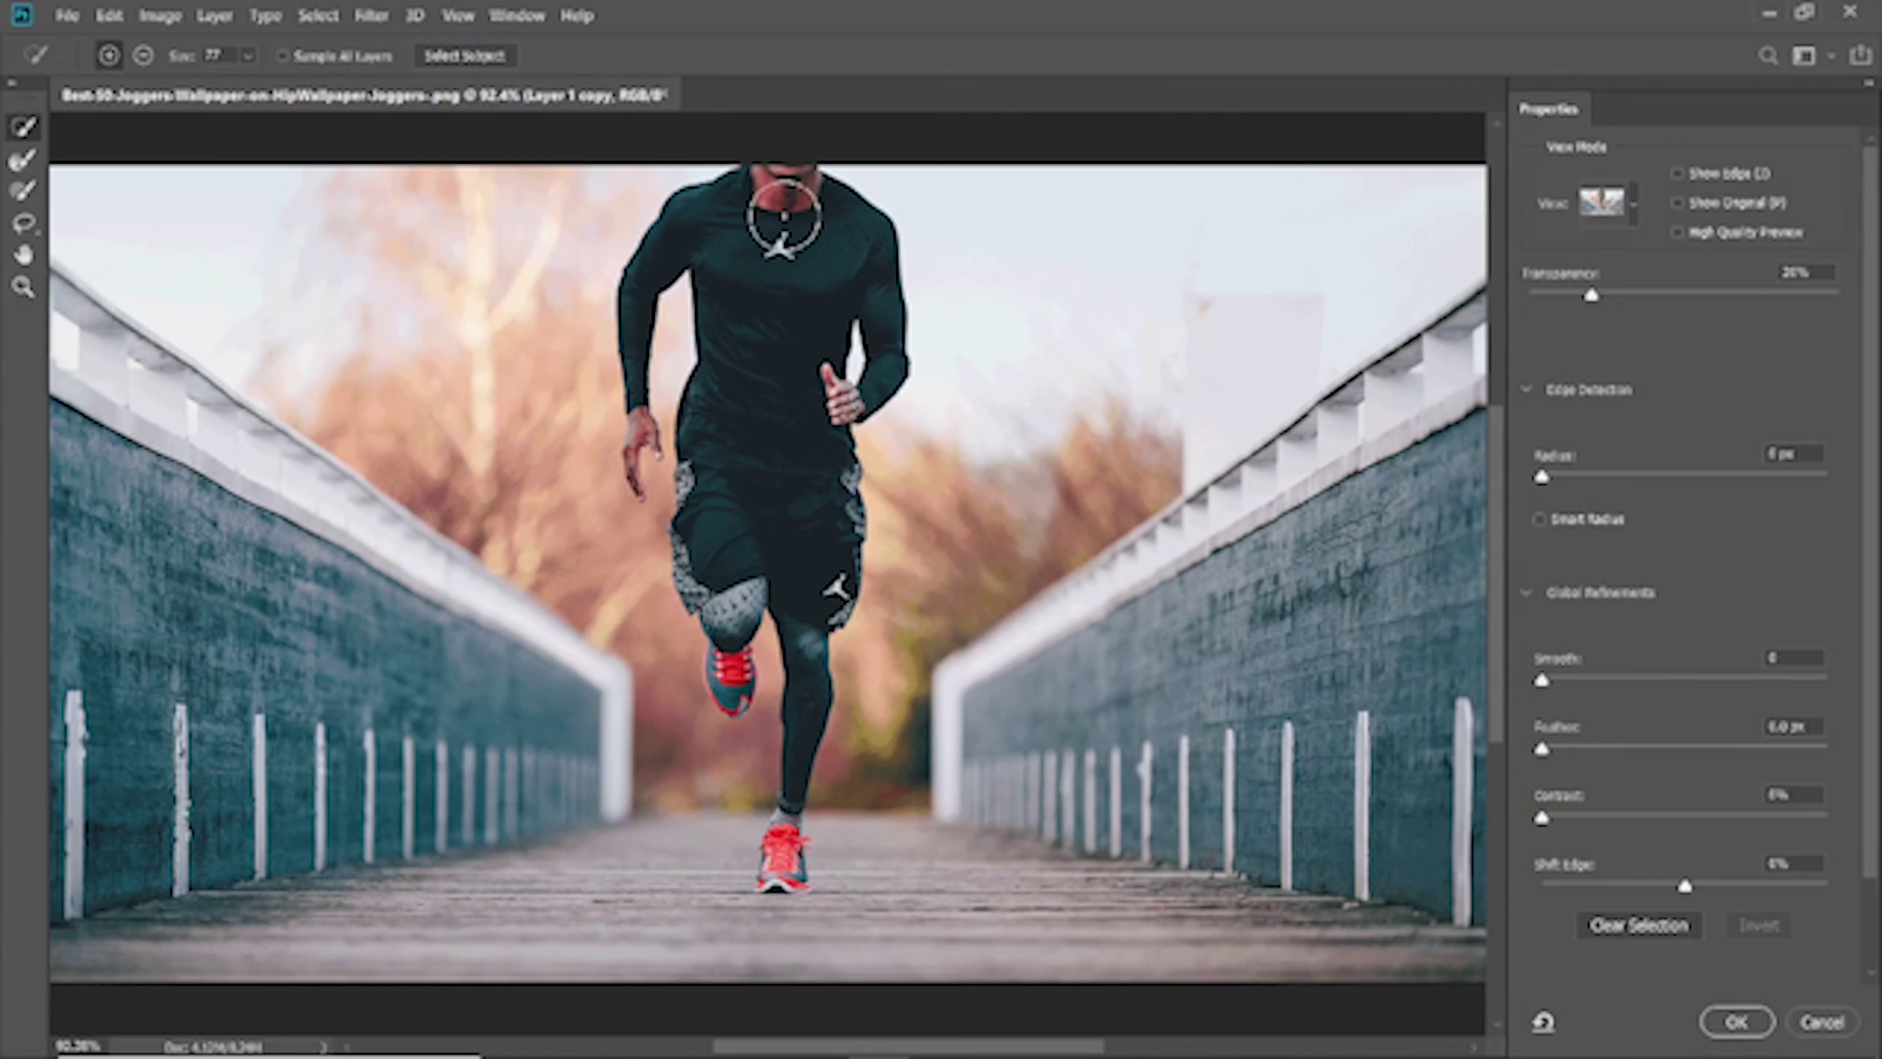
pyautogui.click(763, 510)
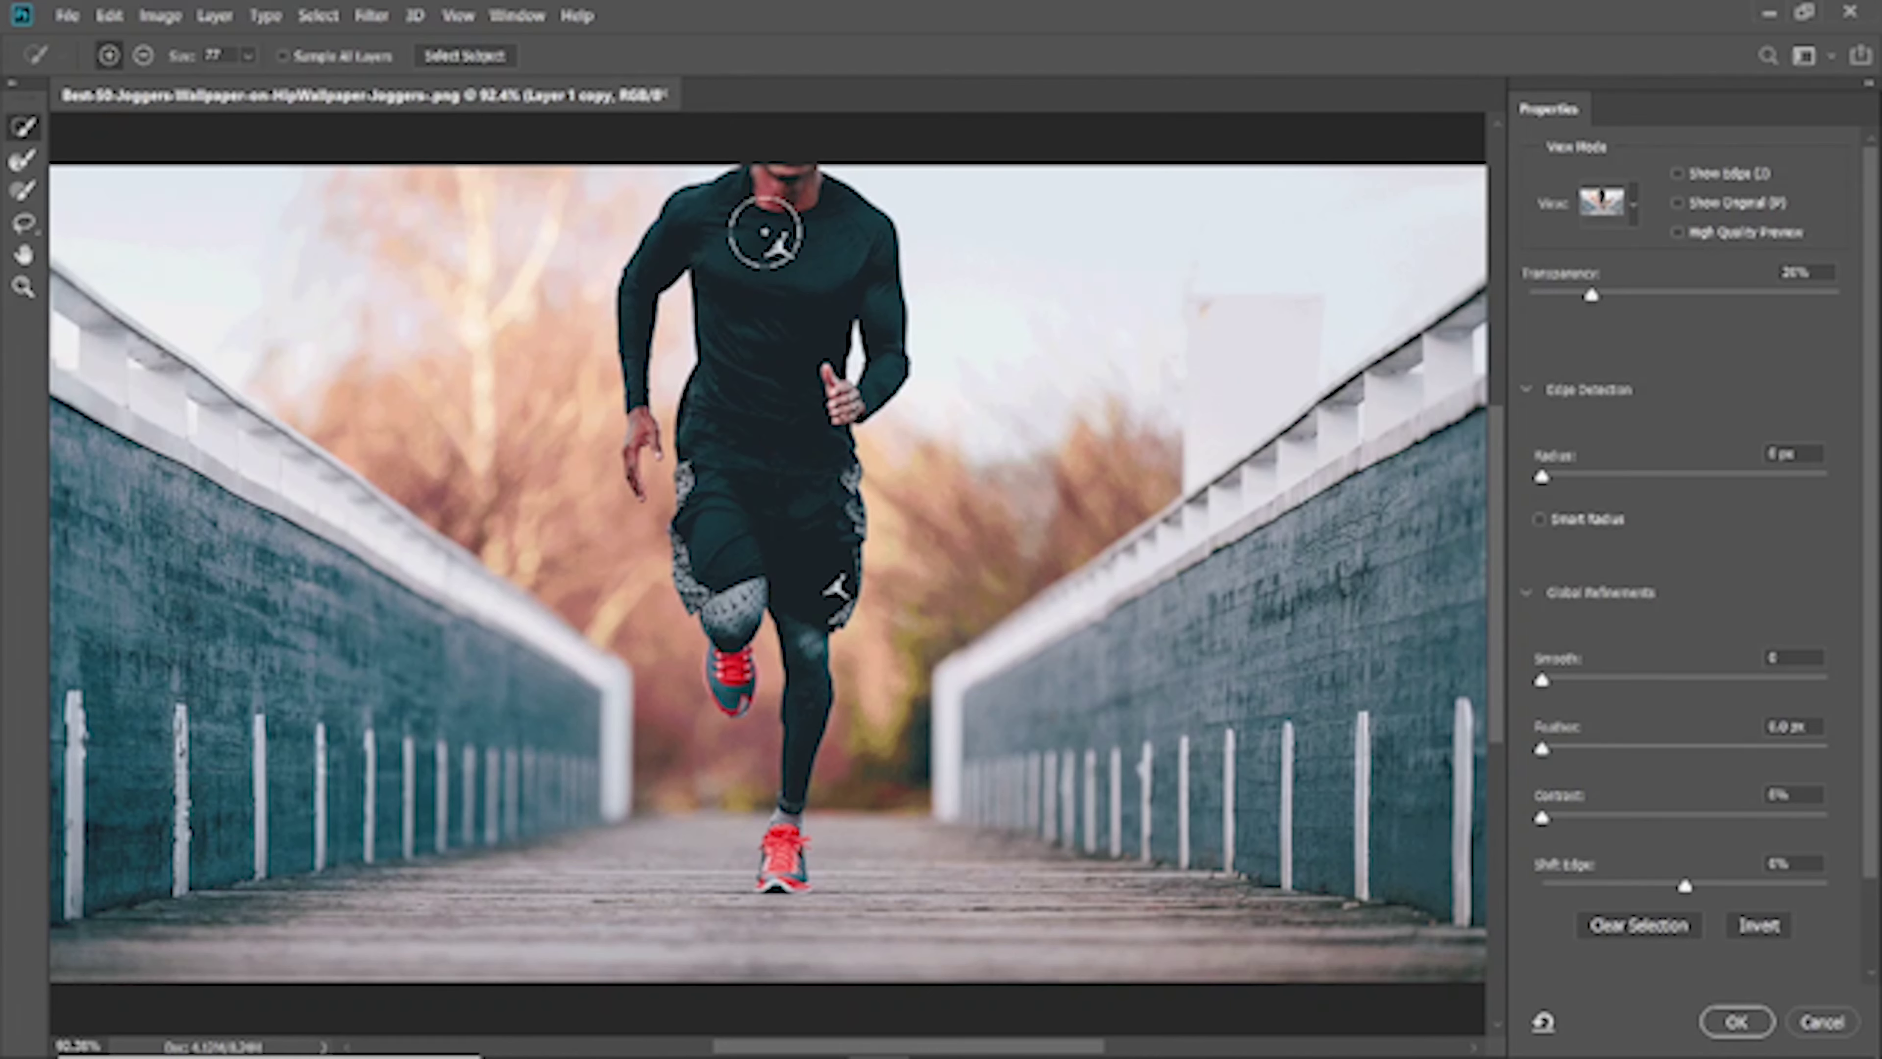
pyautogui.click(1633, 211)
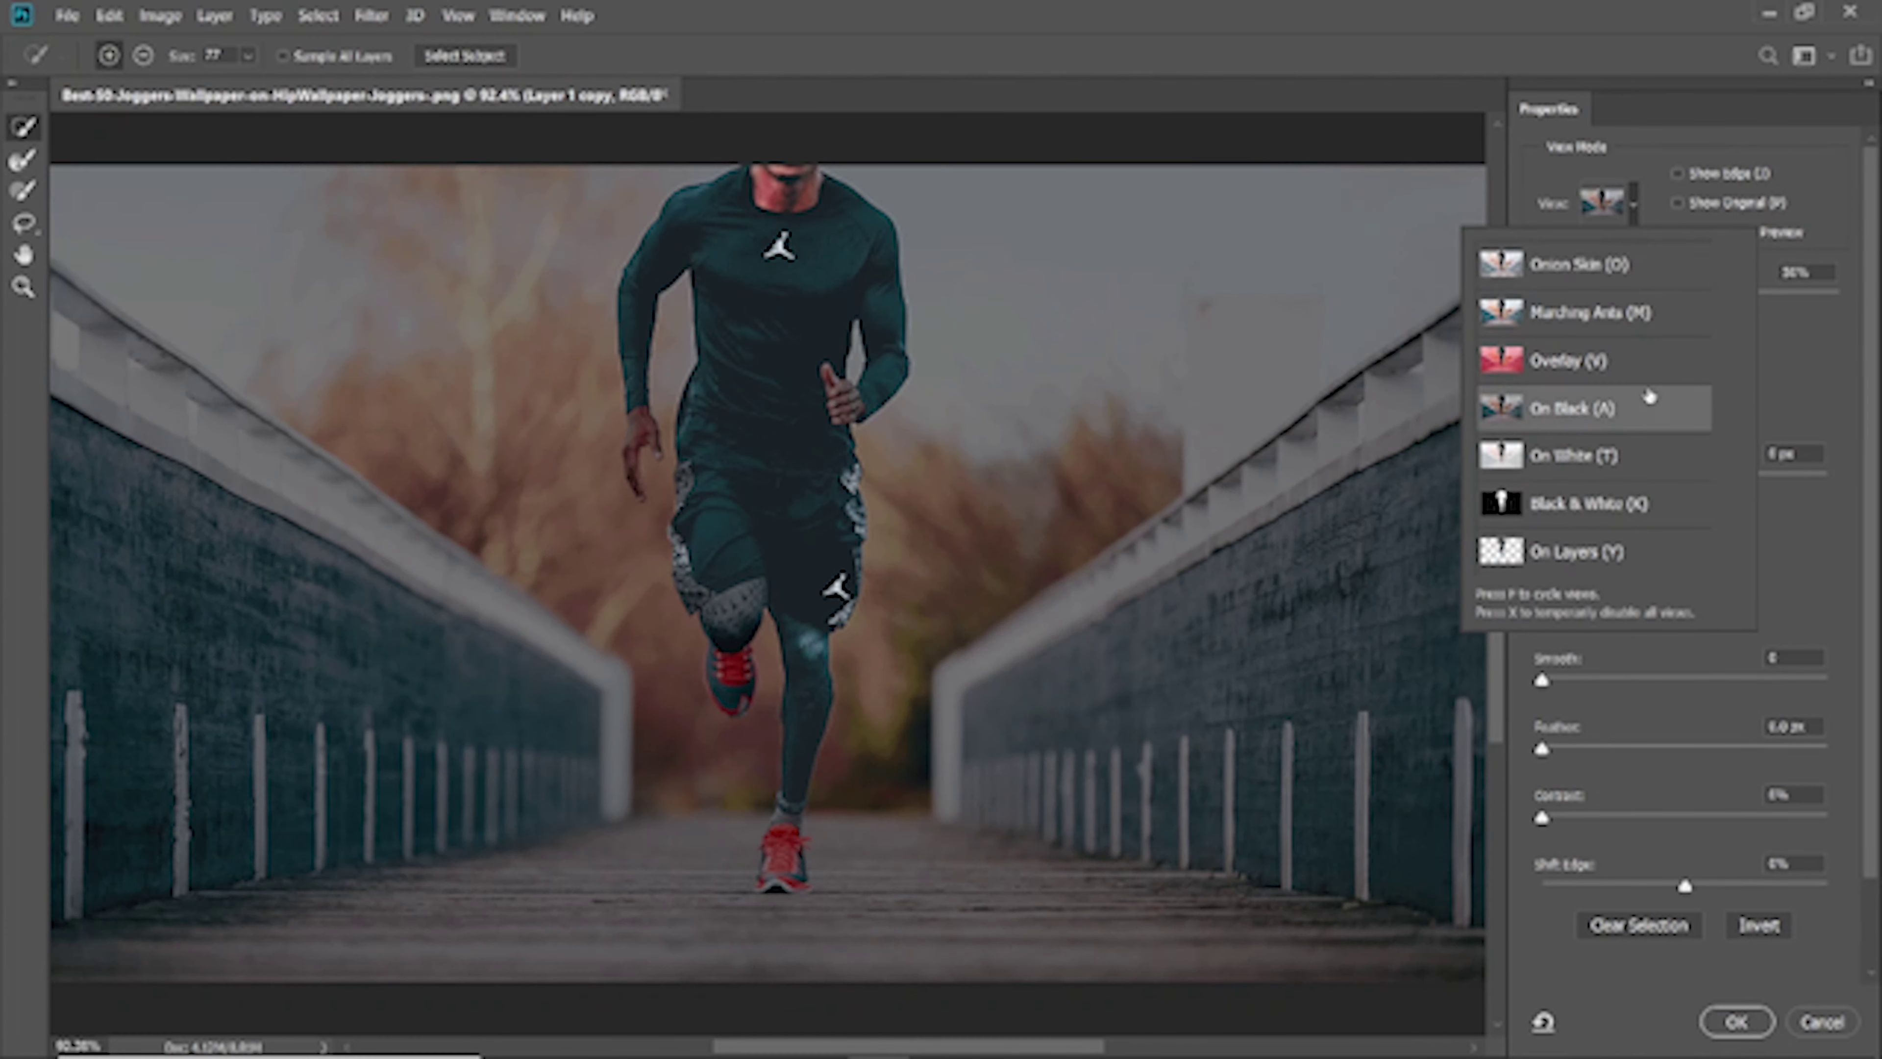
pyautogui.click(1767, 395)
# Set the On Black preview to about 80% opacity and shrink the selection brush
pyautogui.moveTo(1685, 297); pyautogui.dragTo(1839, 305)
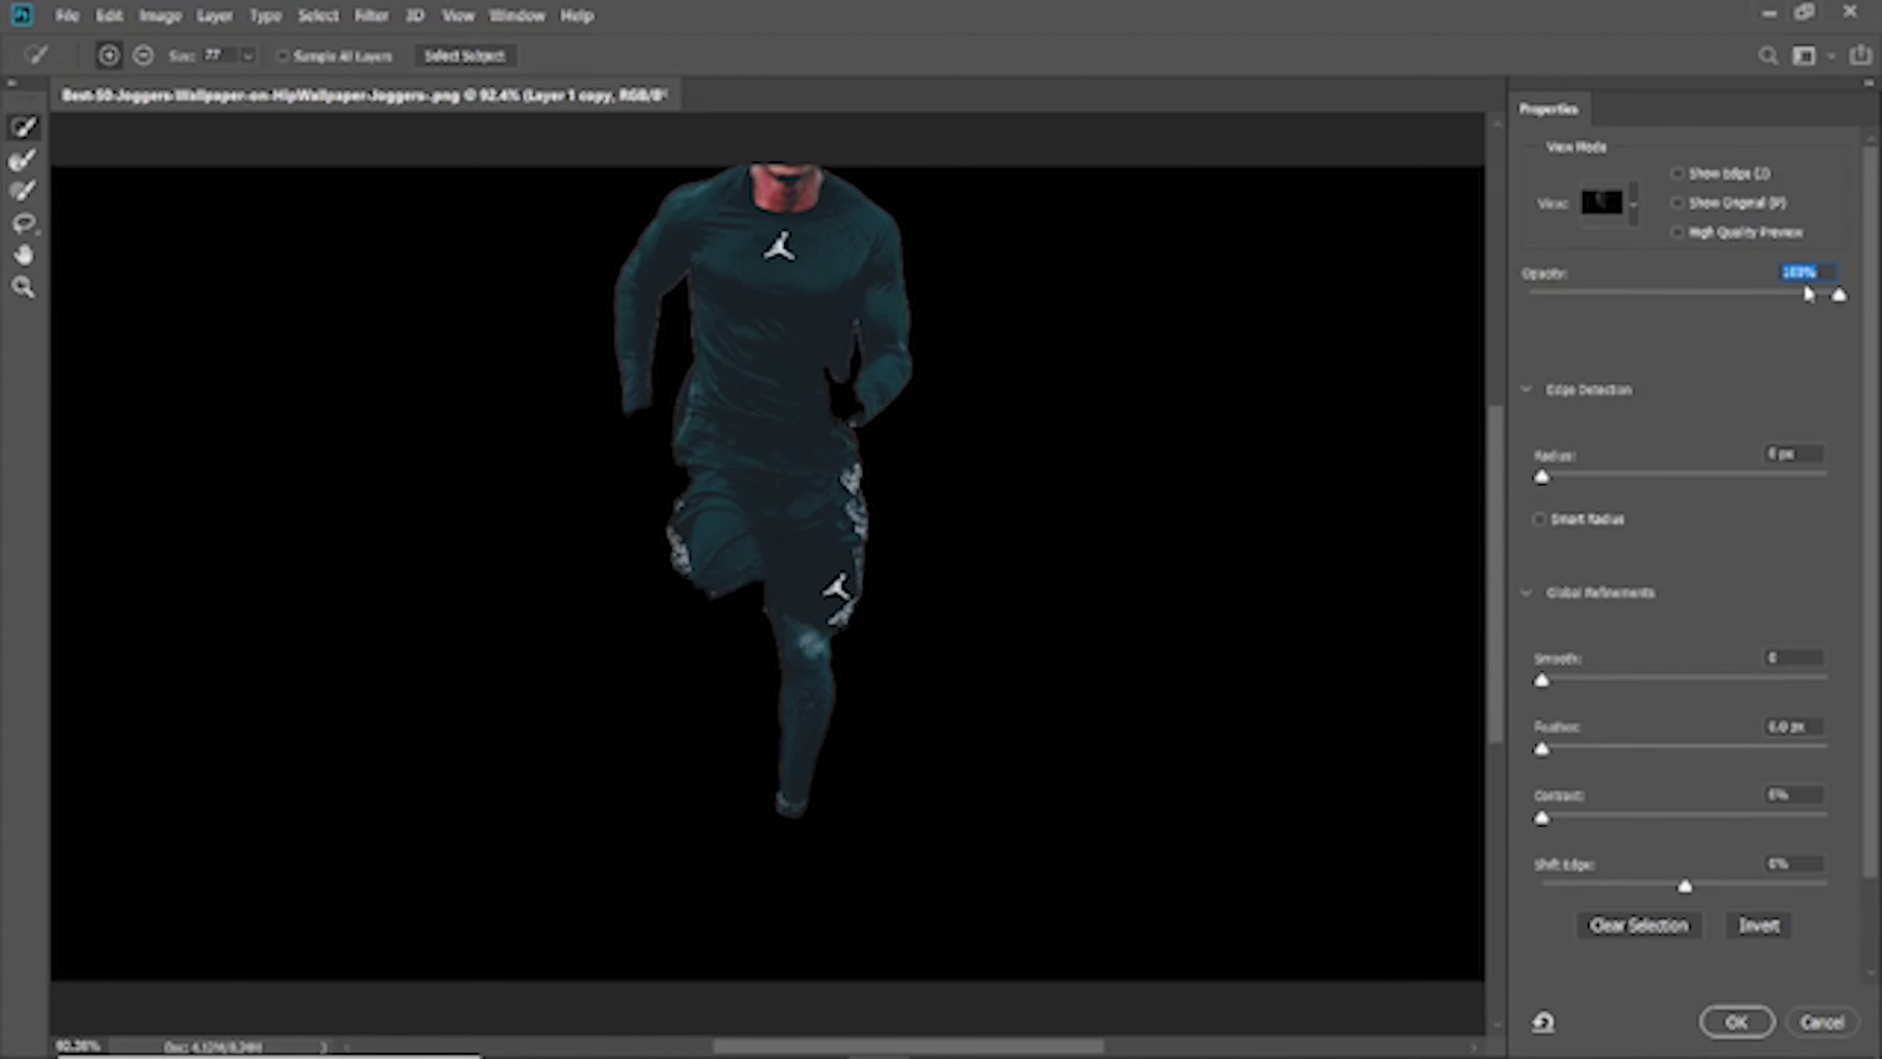
pyautogui.moveTo(1806, 290); pyautogui.dragTo(1778, 295)
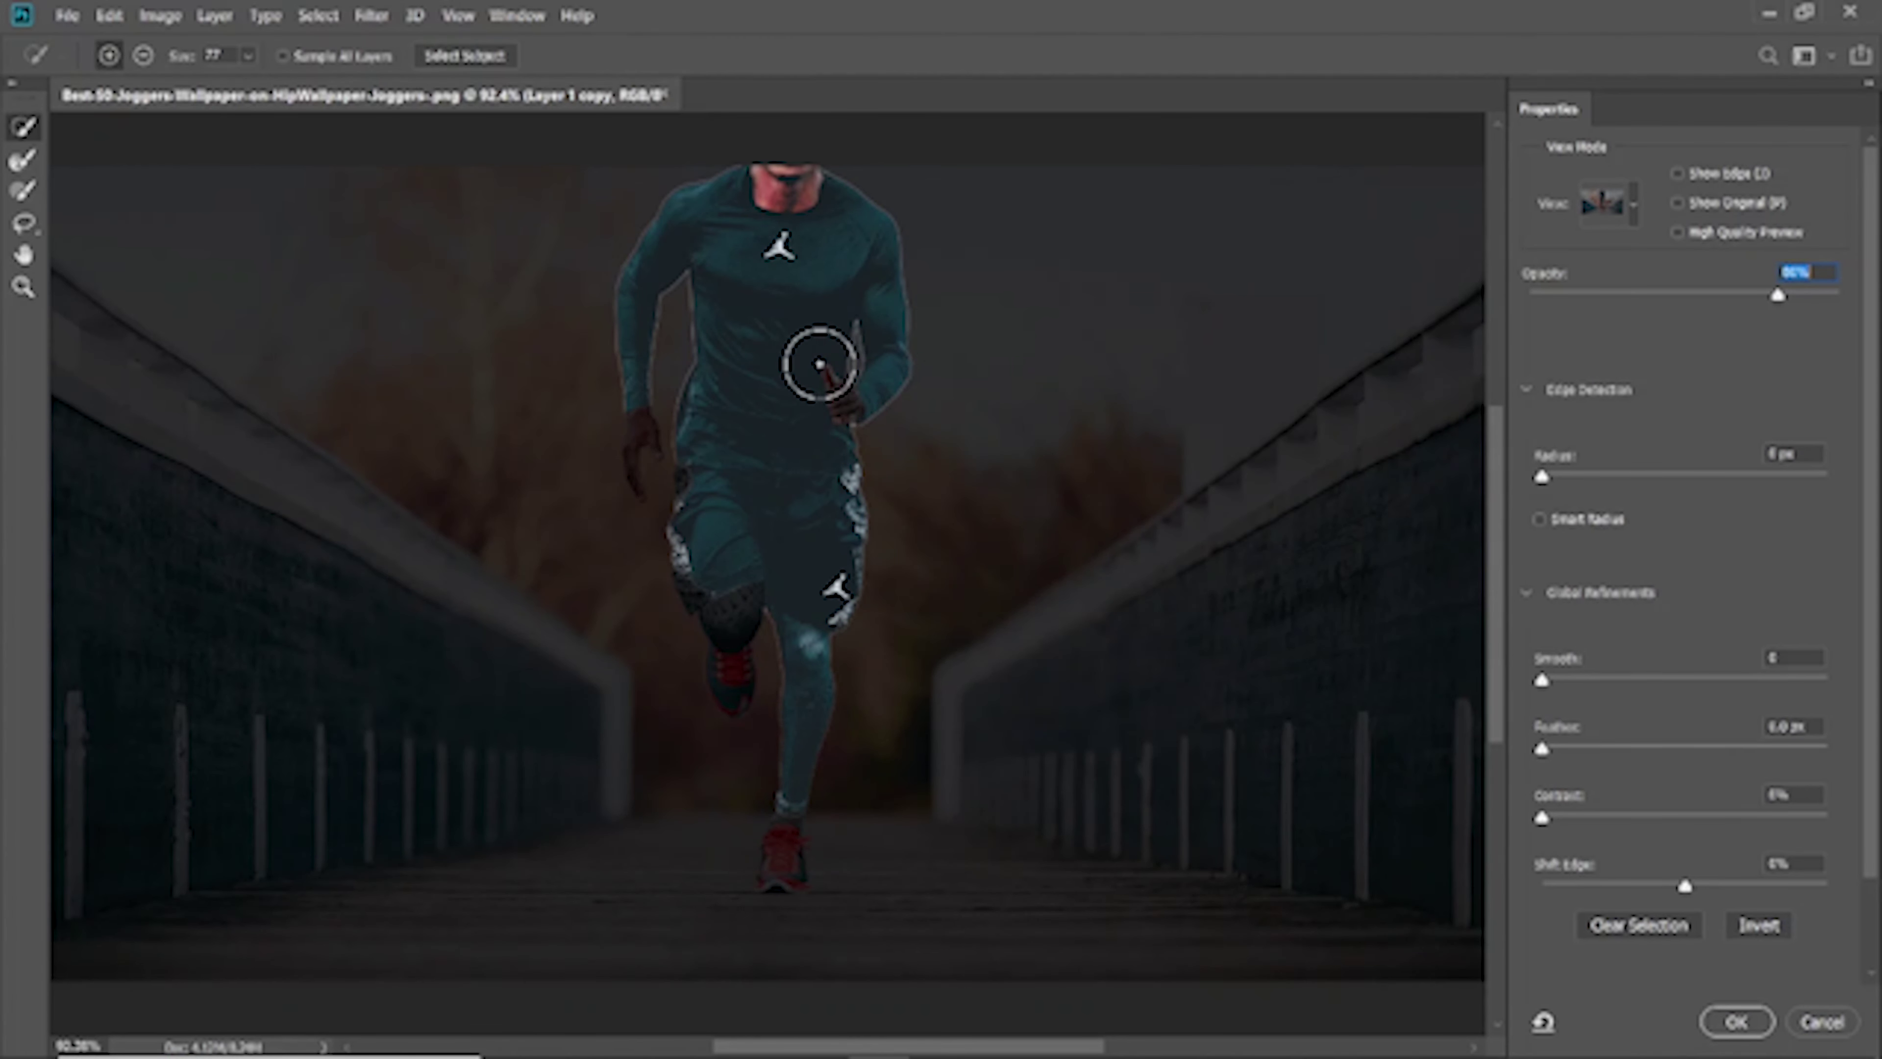
pyautogui.press('alt')
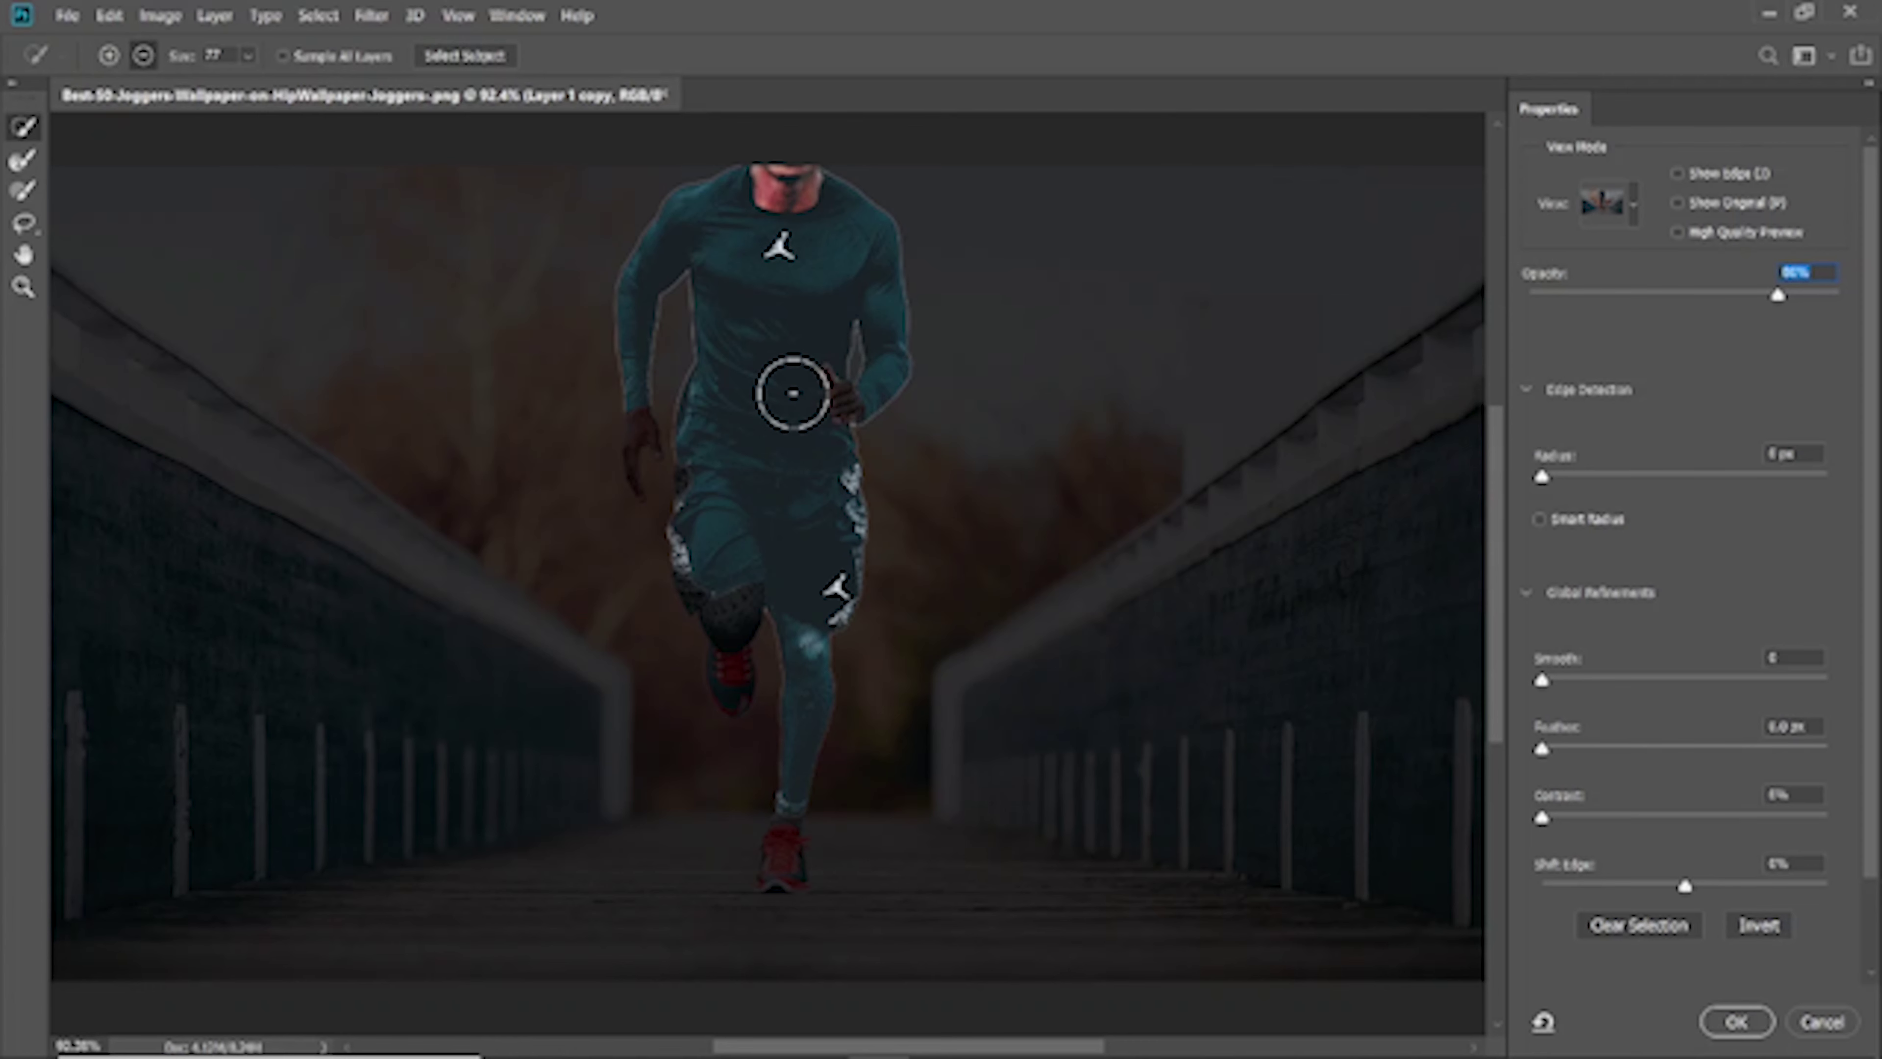
pyautogui.moveTo(816, 400)
pyautogui.mouseDown()
pyautogui.moveTo(782, 400)
pyautogui.moveTo(841, 381)
pyautogui.mouseUp()
# Add the left knee, thigh, wrist, hand and back shoe to the runner selection
pyautogui.moveTo(802, 451)
pyautogui.mouseDown()
pyautogui.moveTo(714, 580)
pyautogui.moveTo(736, 692)
pyautogui.mouseUp()
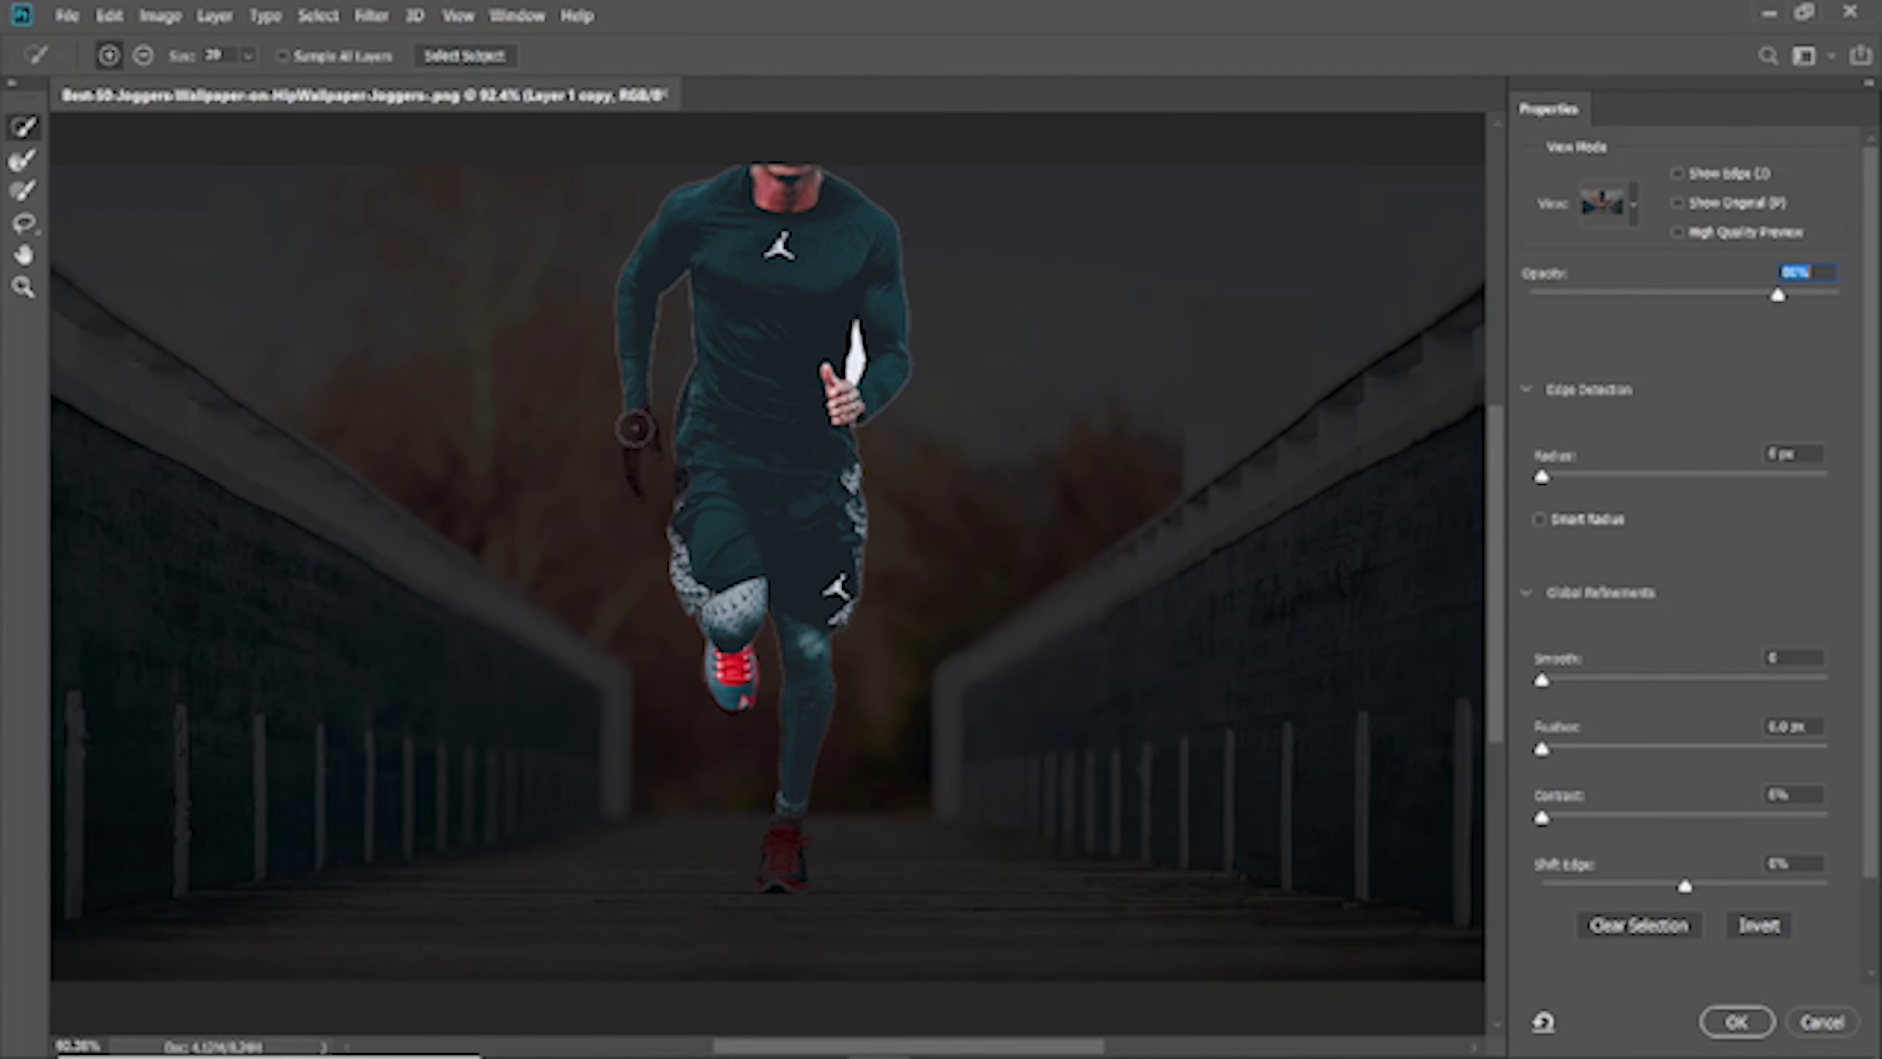
pyautogui.click(634, 429)
pyautogui.moveTo(634, 430); pyautogui.dragTo(632, 452)
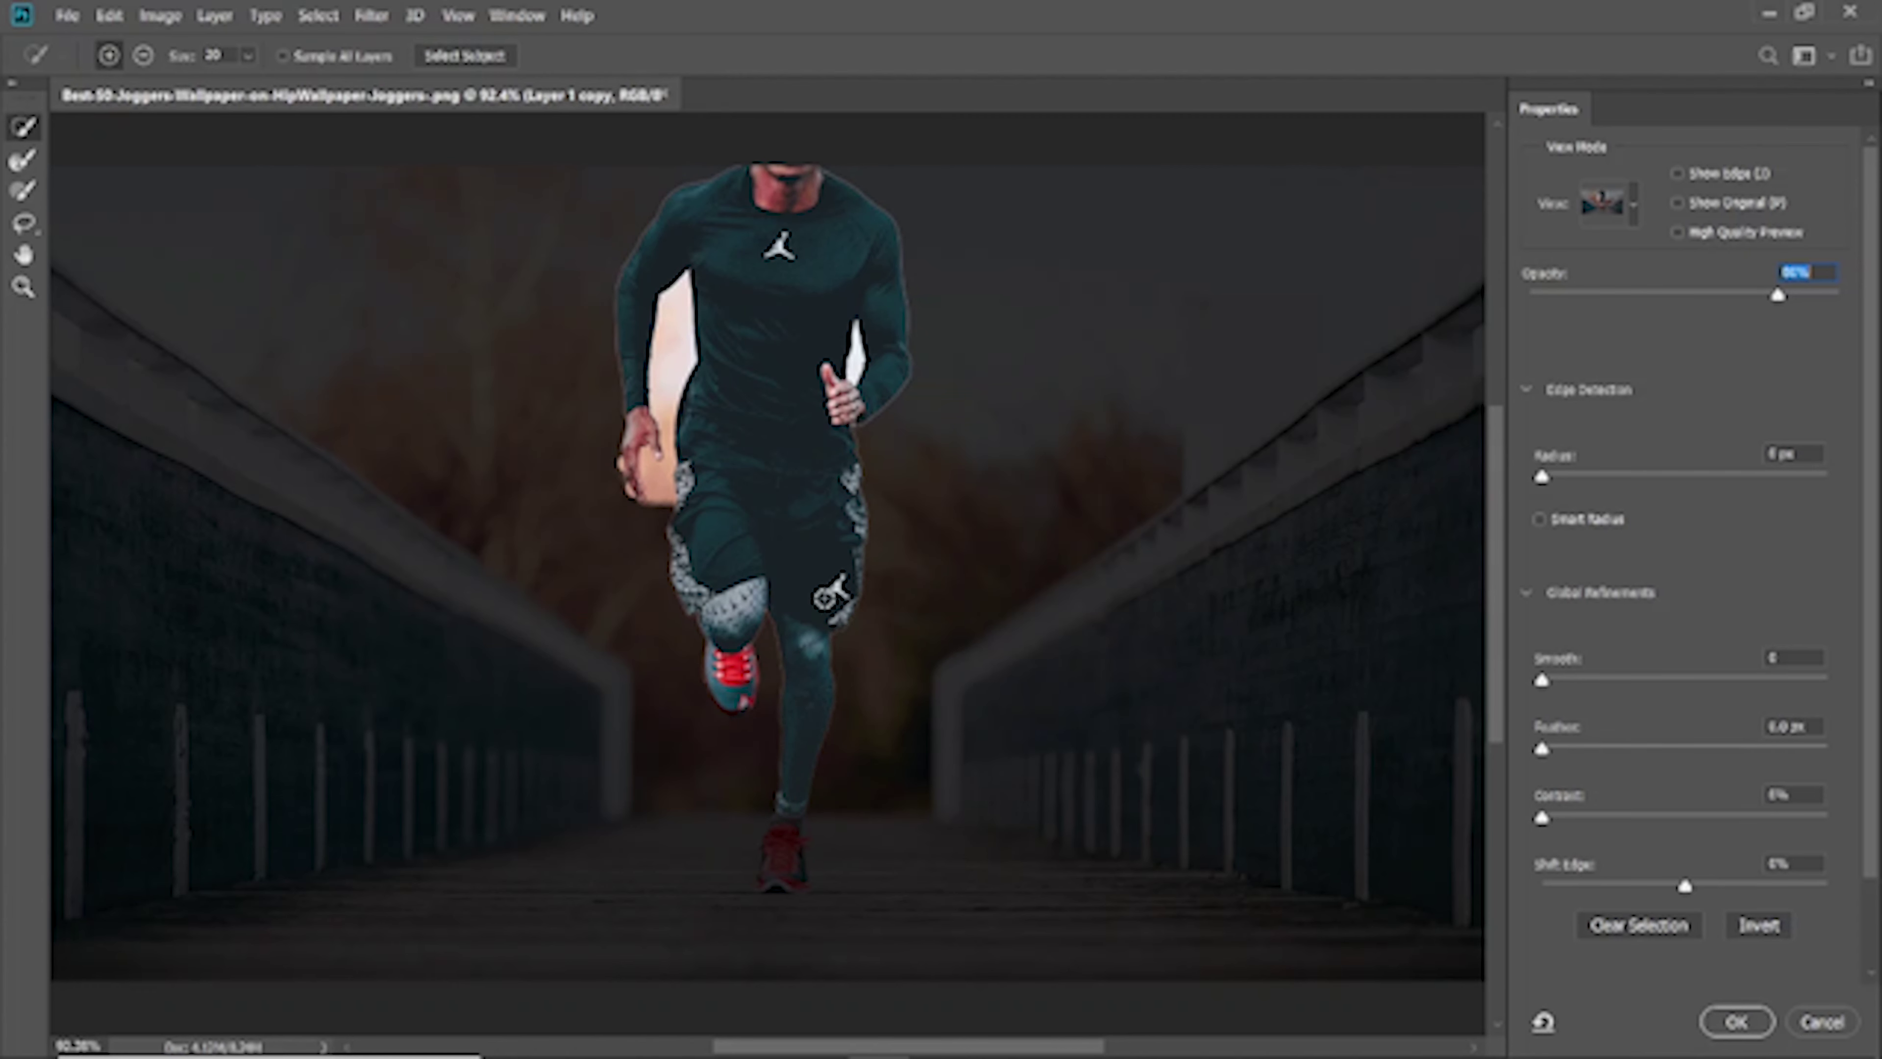
pyautogui.moveTo(787, 815); pyautogui.dragTo(780, 852)
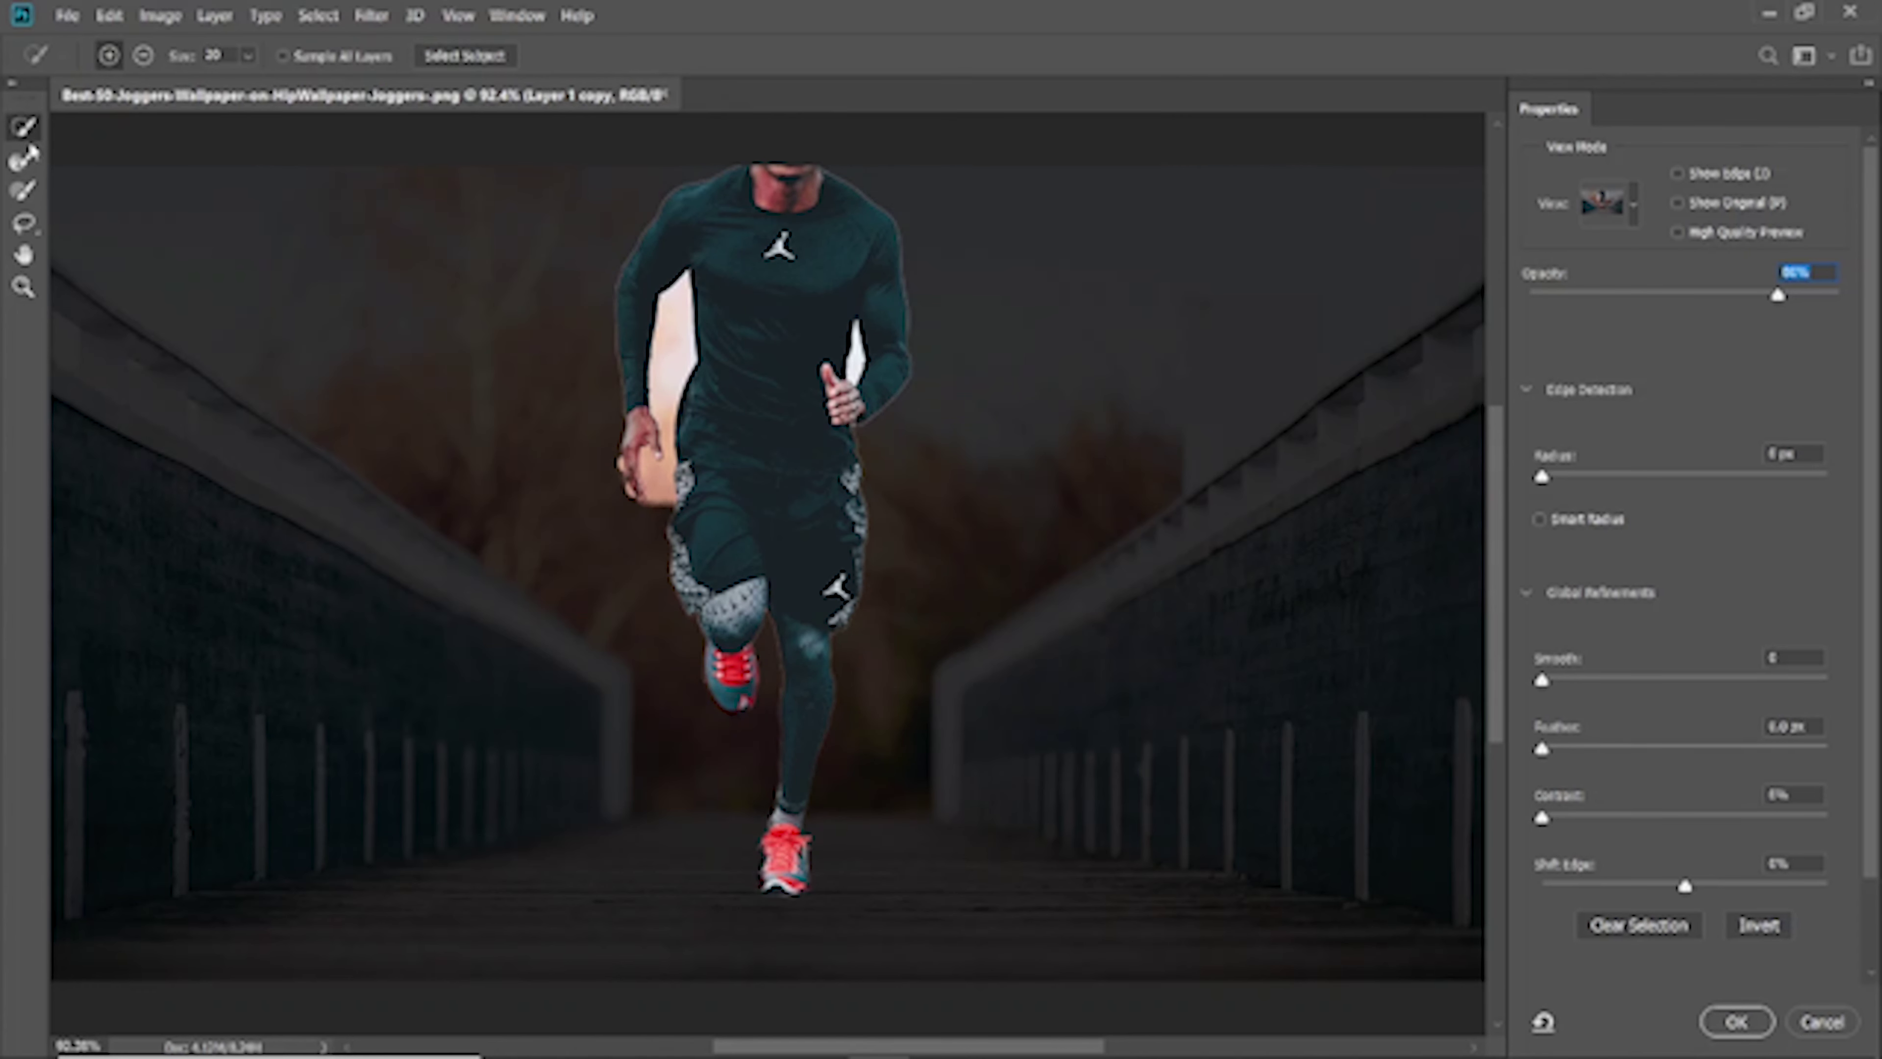
pyautogui.click(23, 287)
pyautogui.moveTo(475, 151); pyautogui.dragTo(721, 221)
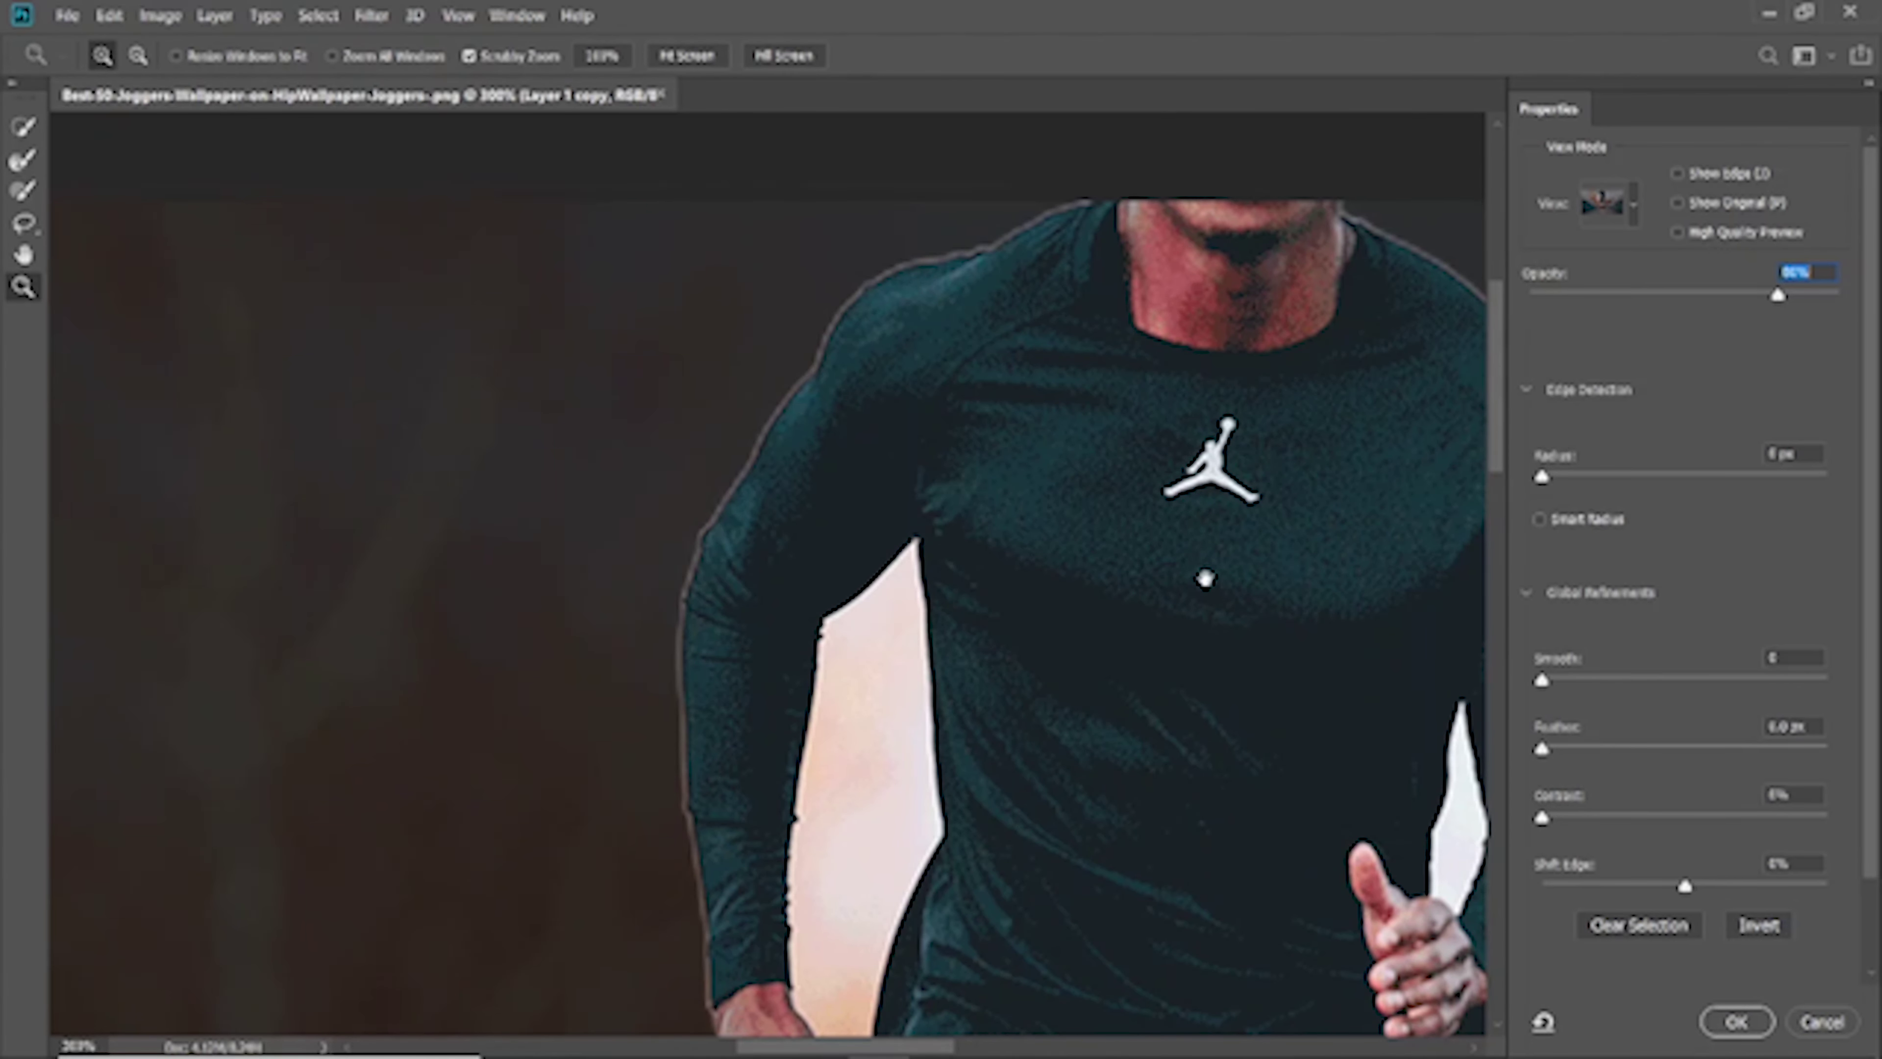
# Subtract the background gaps by the arm, between the fingers and beside the lower hand
pyautogui.moveTo(1205, 577); pyautogui.dragTo(903, 262)
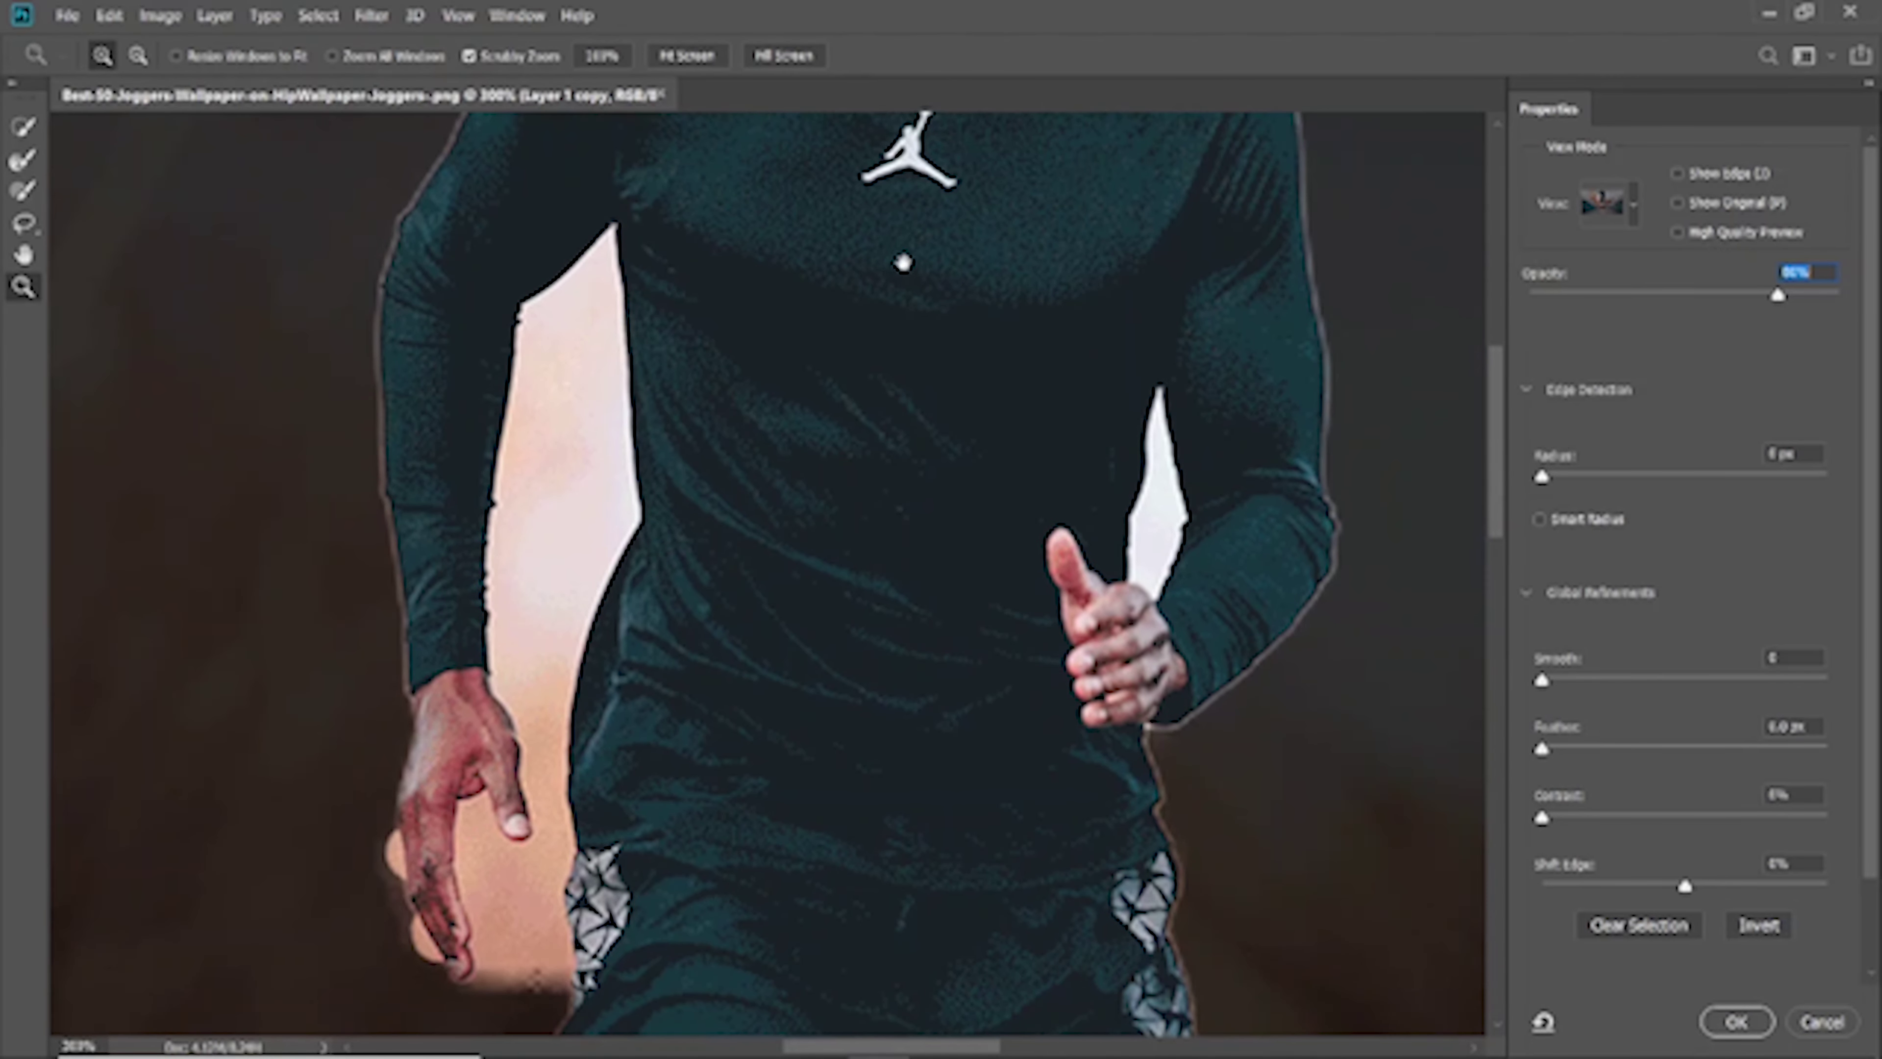
pyautogui.click(23, 128)
pyautogui.keyDown('alt'); pyautogui.click(563, 413); pyautogui.keyUp('alt')
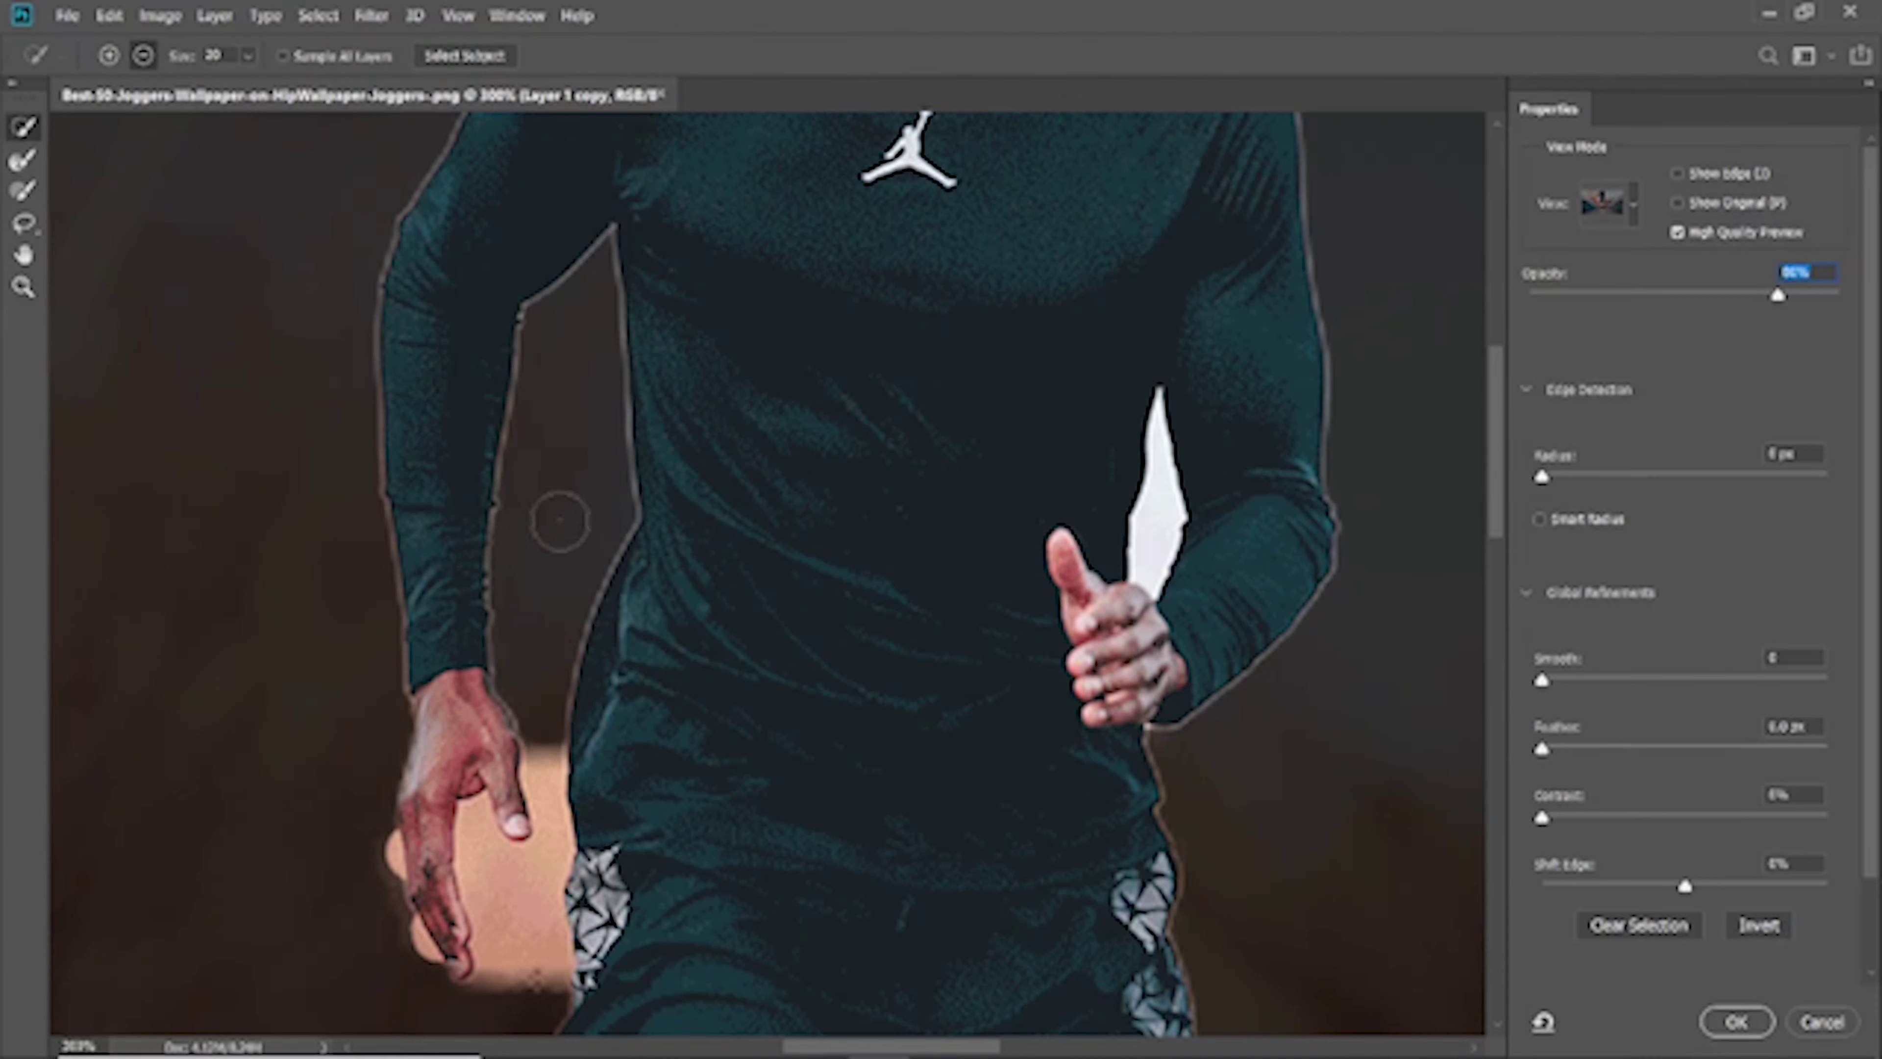
pyautogui.moveTo(504, 733)
pyautogui.mouseDown()
pyautogui.moveTo(763, 441)
pyautogui.moveTo(777, 482)
pyautogui.mouseUp()
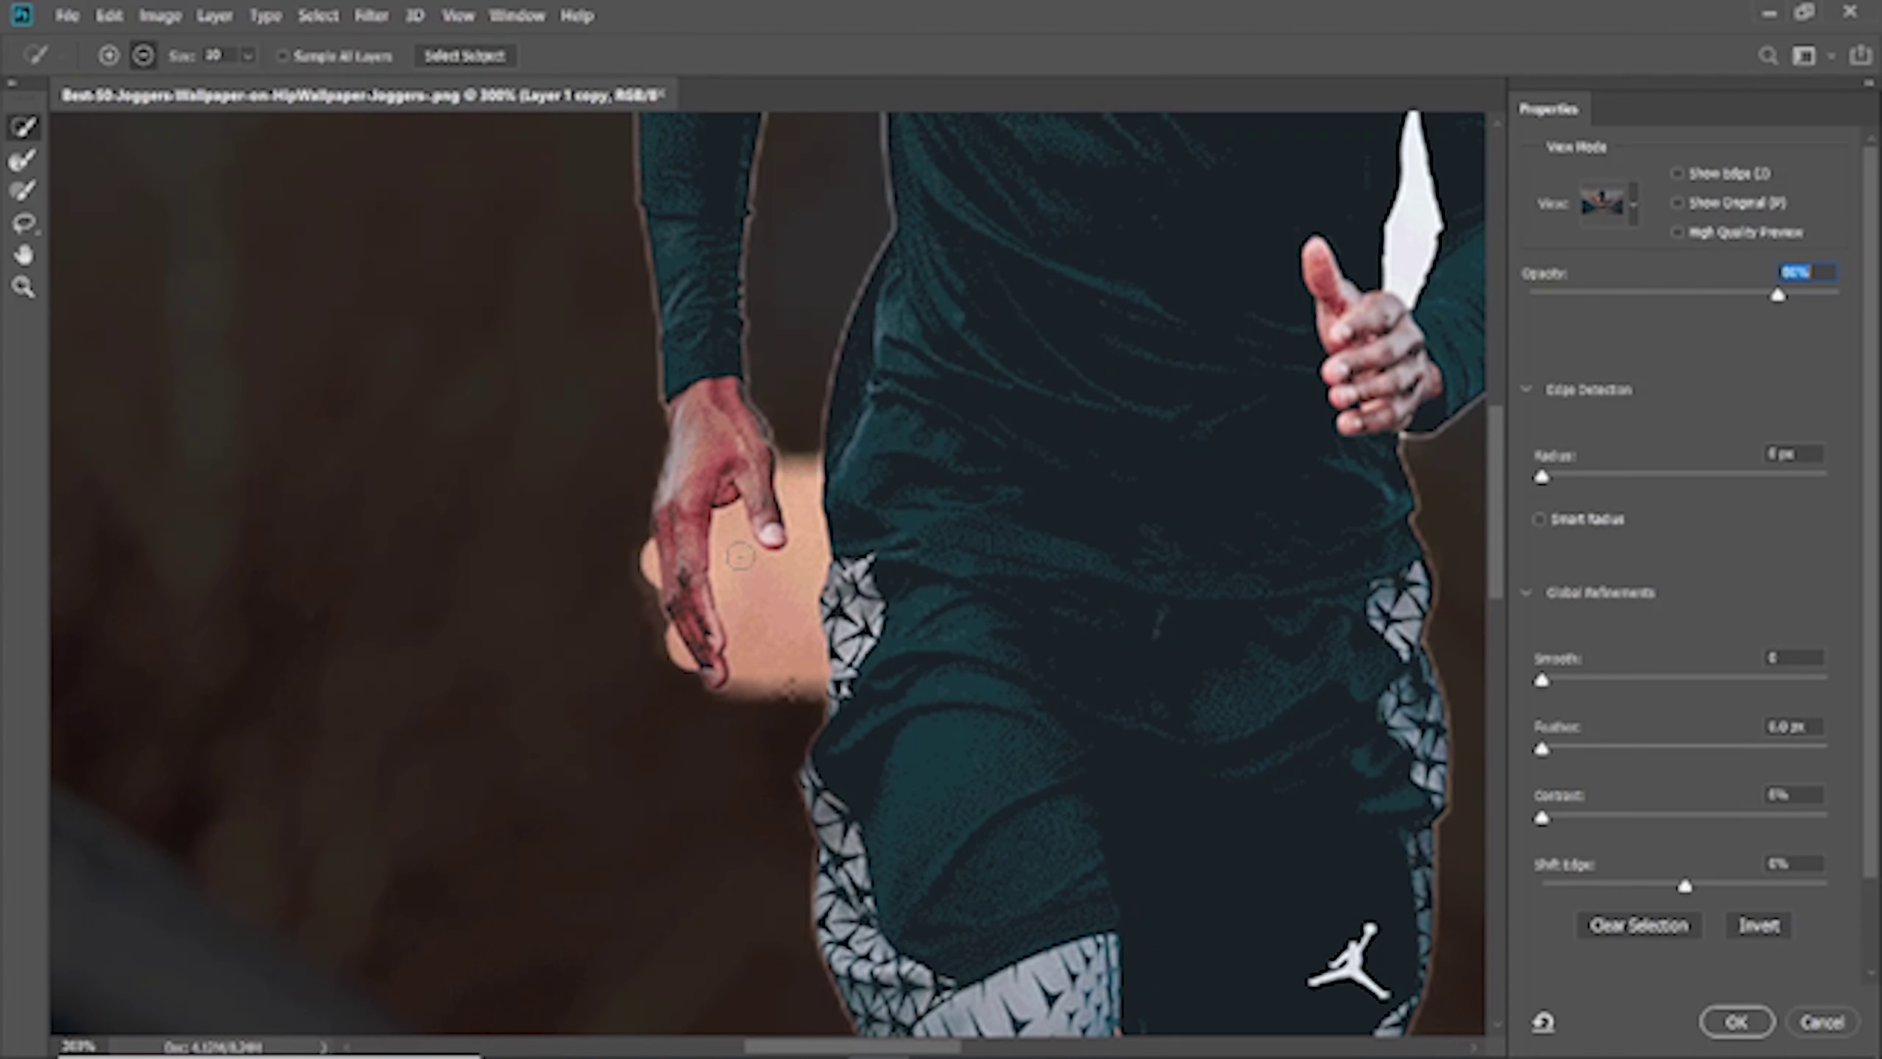
pyautogui.moveTo(739, 555); pyautogui.dragTo(739, 568)
pyautogui.click(770, 642)
pyautogui.moveTo(783, 697); pyautogui.dragTo(770, 671)
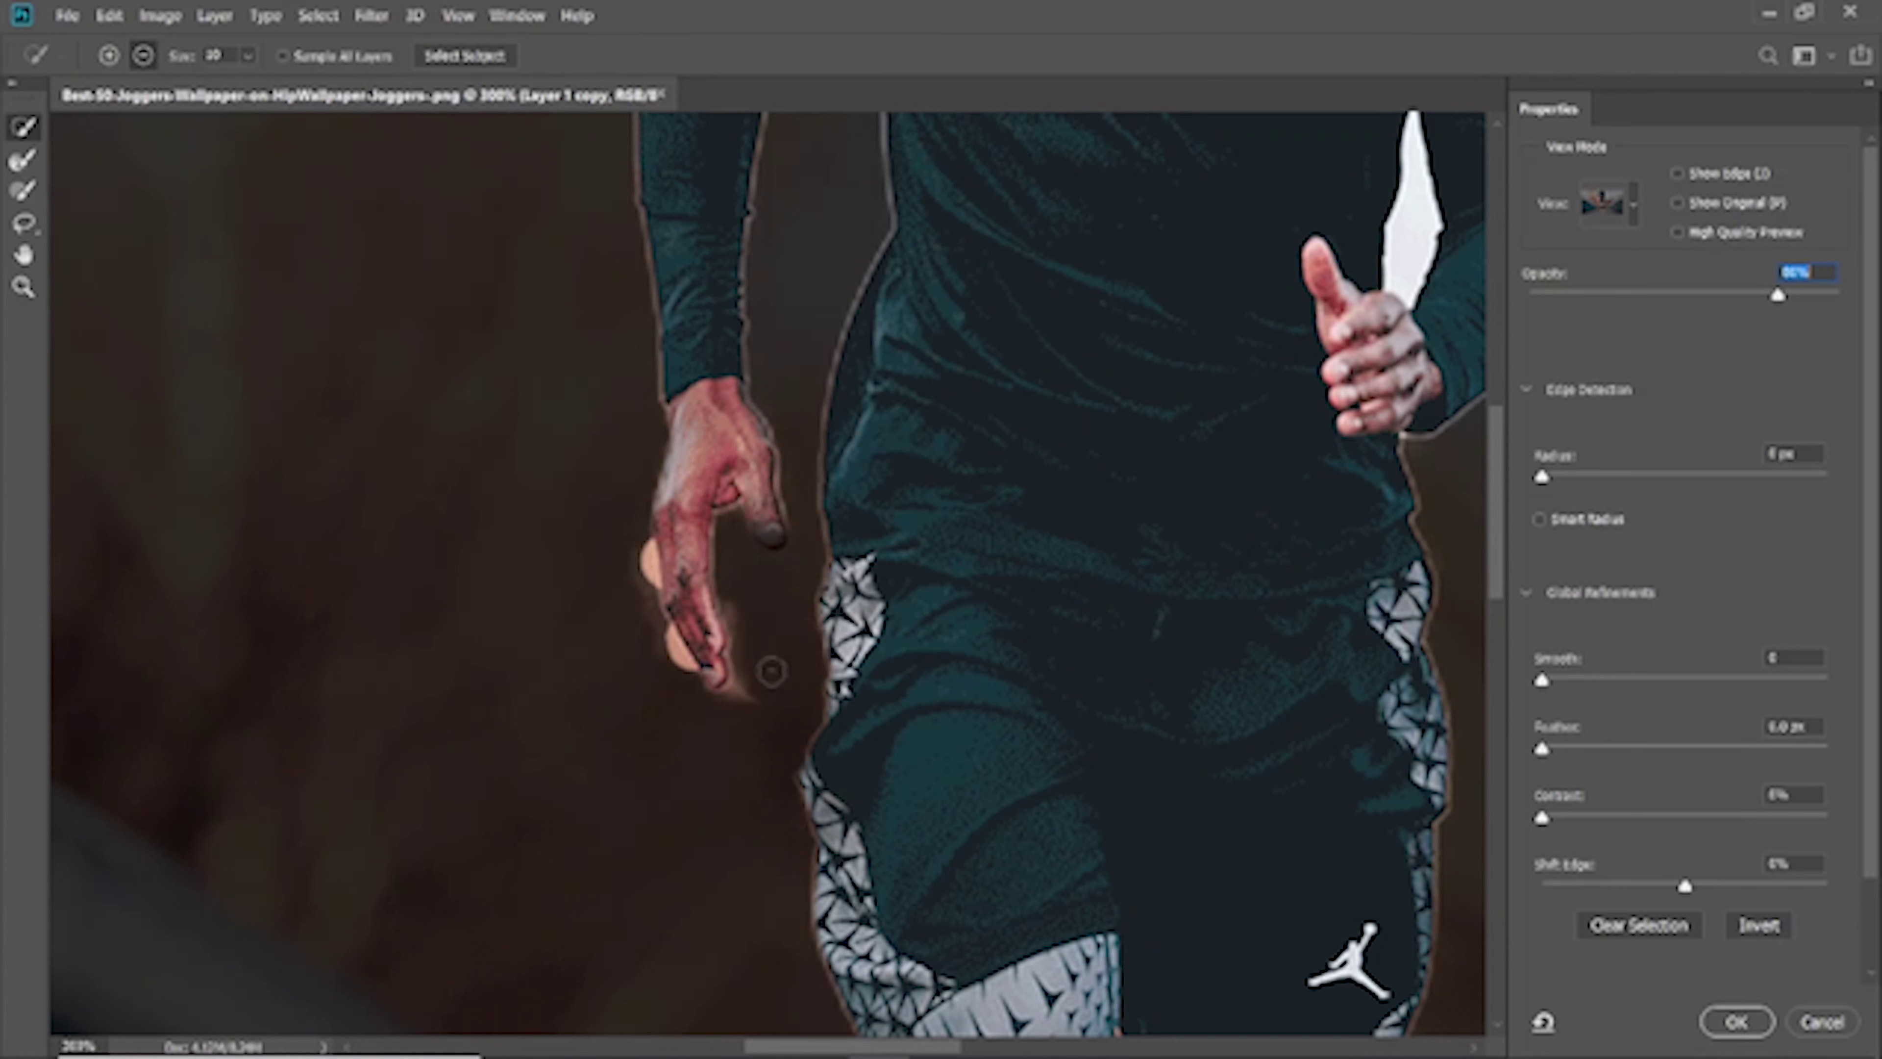
pyautogui.click(668, 663)
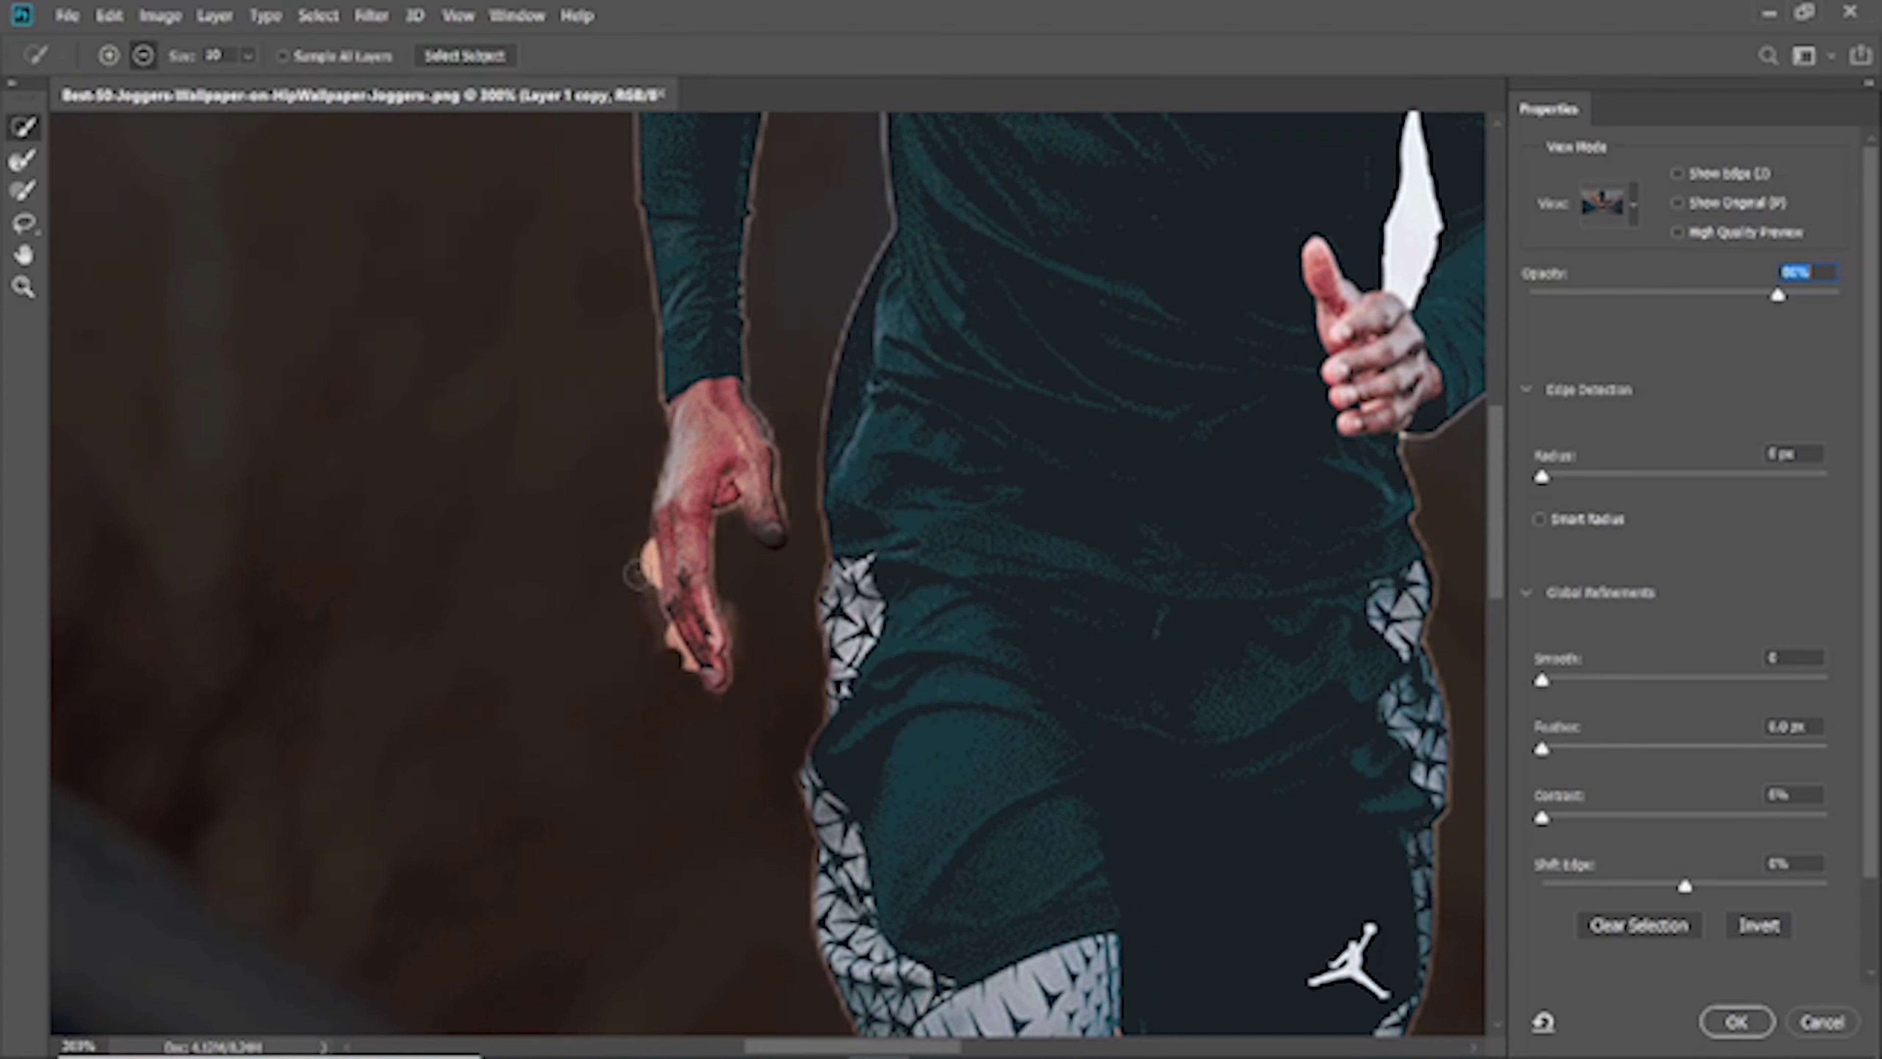
# Clean the finger edges, the halo between arm and body, and the gap by the right hand
pyautogui.moveTo(640, 592); pyautogui.dragTo(648, 637)
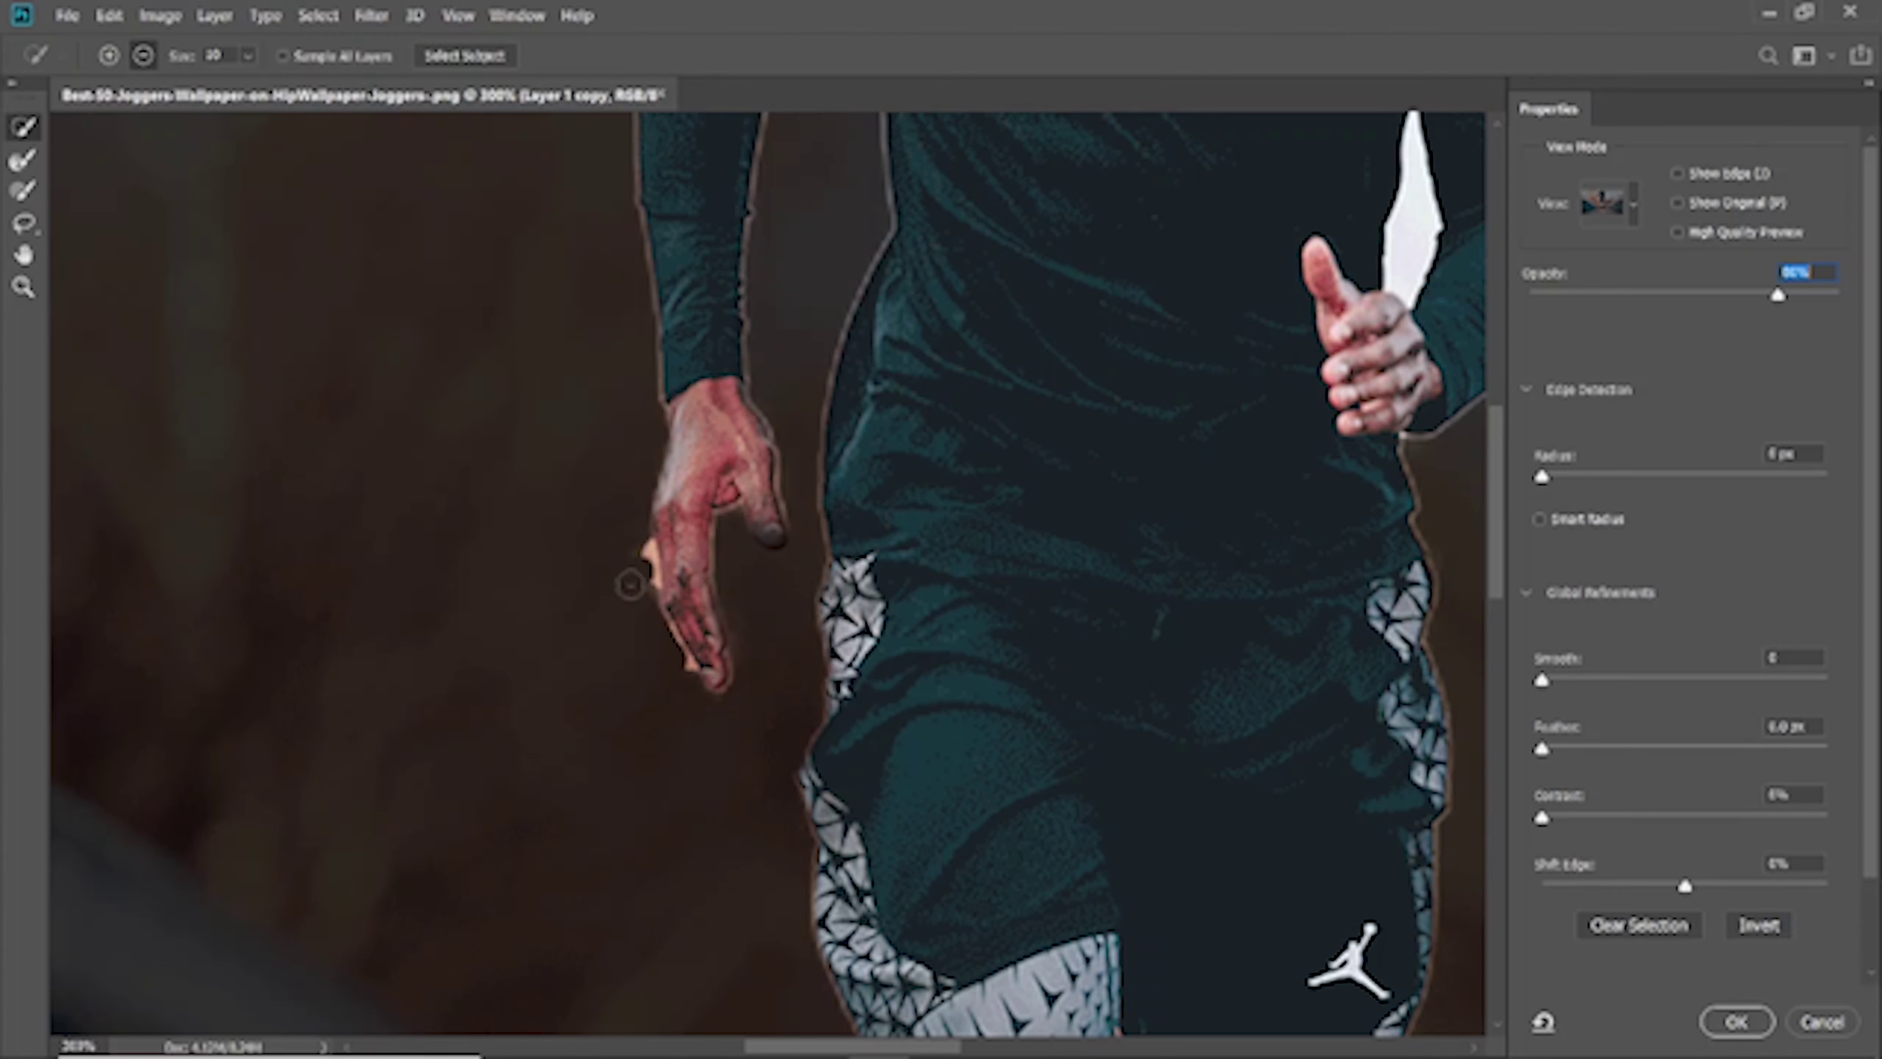
pyautogui.moveTo(638, 583); pyautogui.dragTo(652, 625)
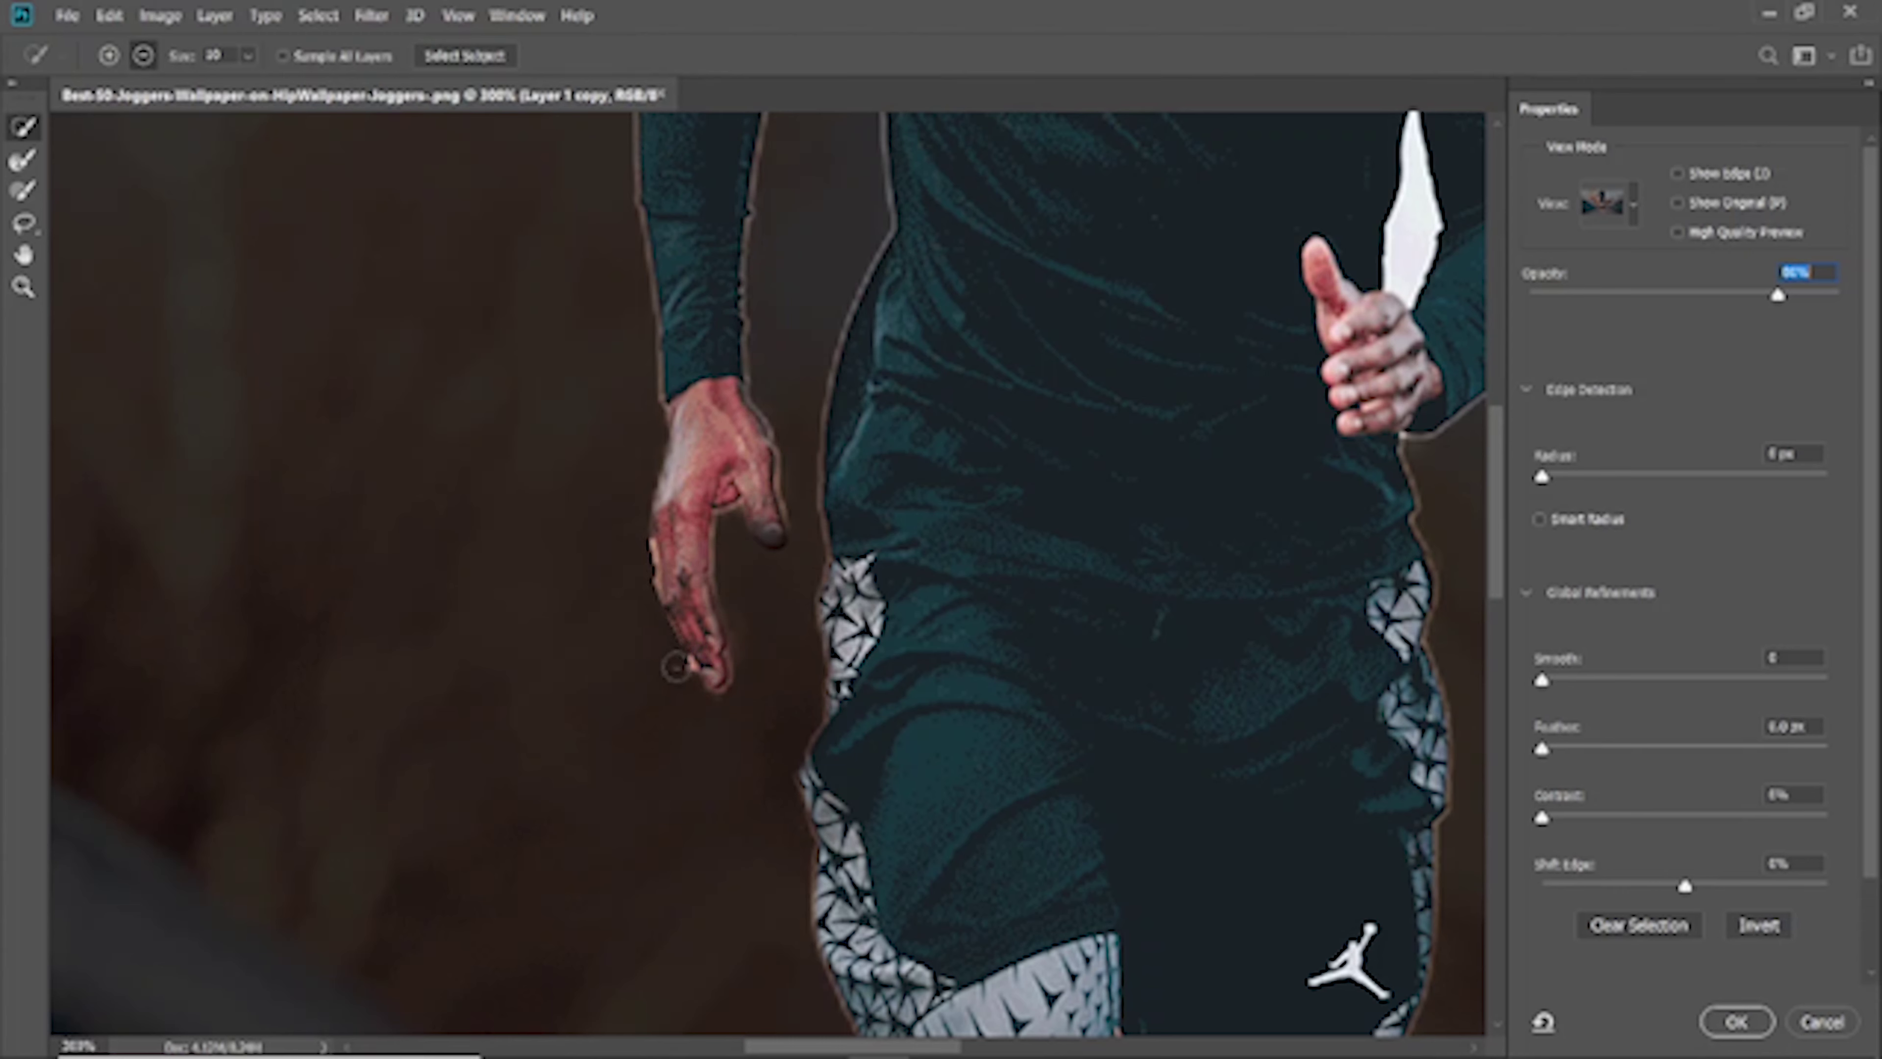
pyautogui.moveTo(707, 697); pyautogui.dragTo(667, 586)
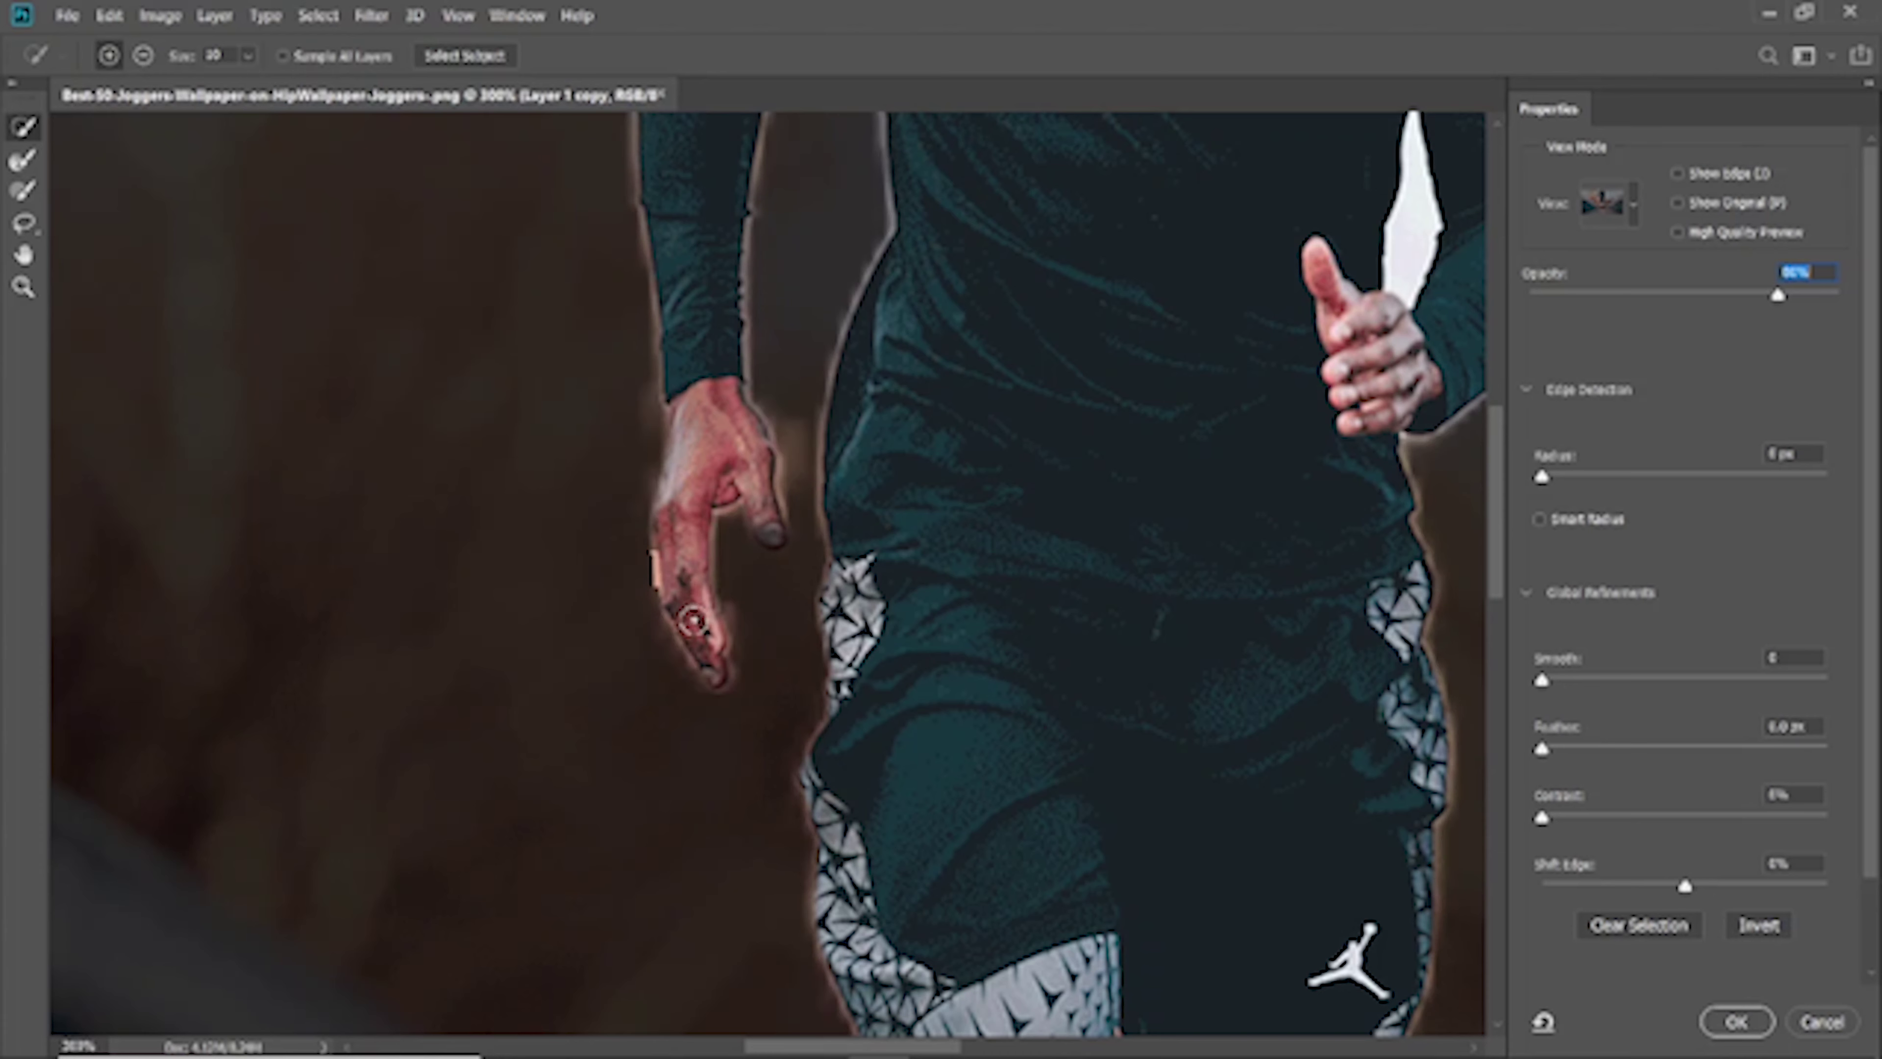
pyautogui.moveTo(733, 604); pyautogui.dragTo(715, 646)
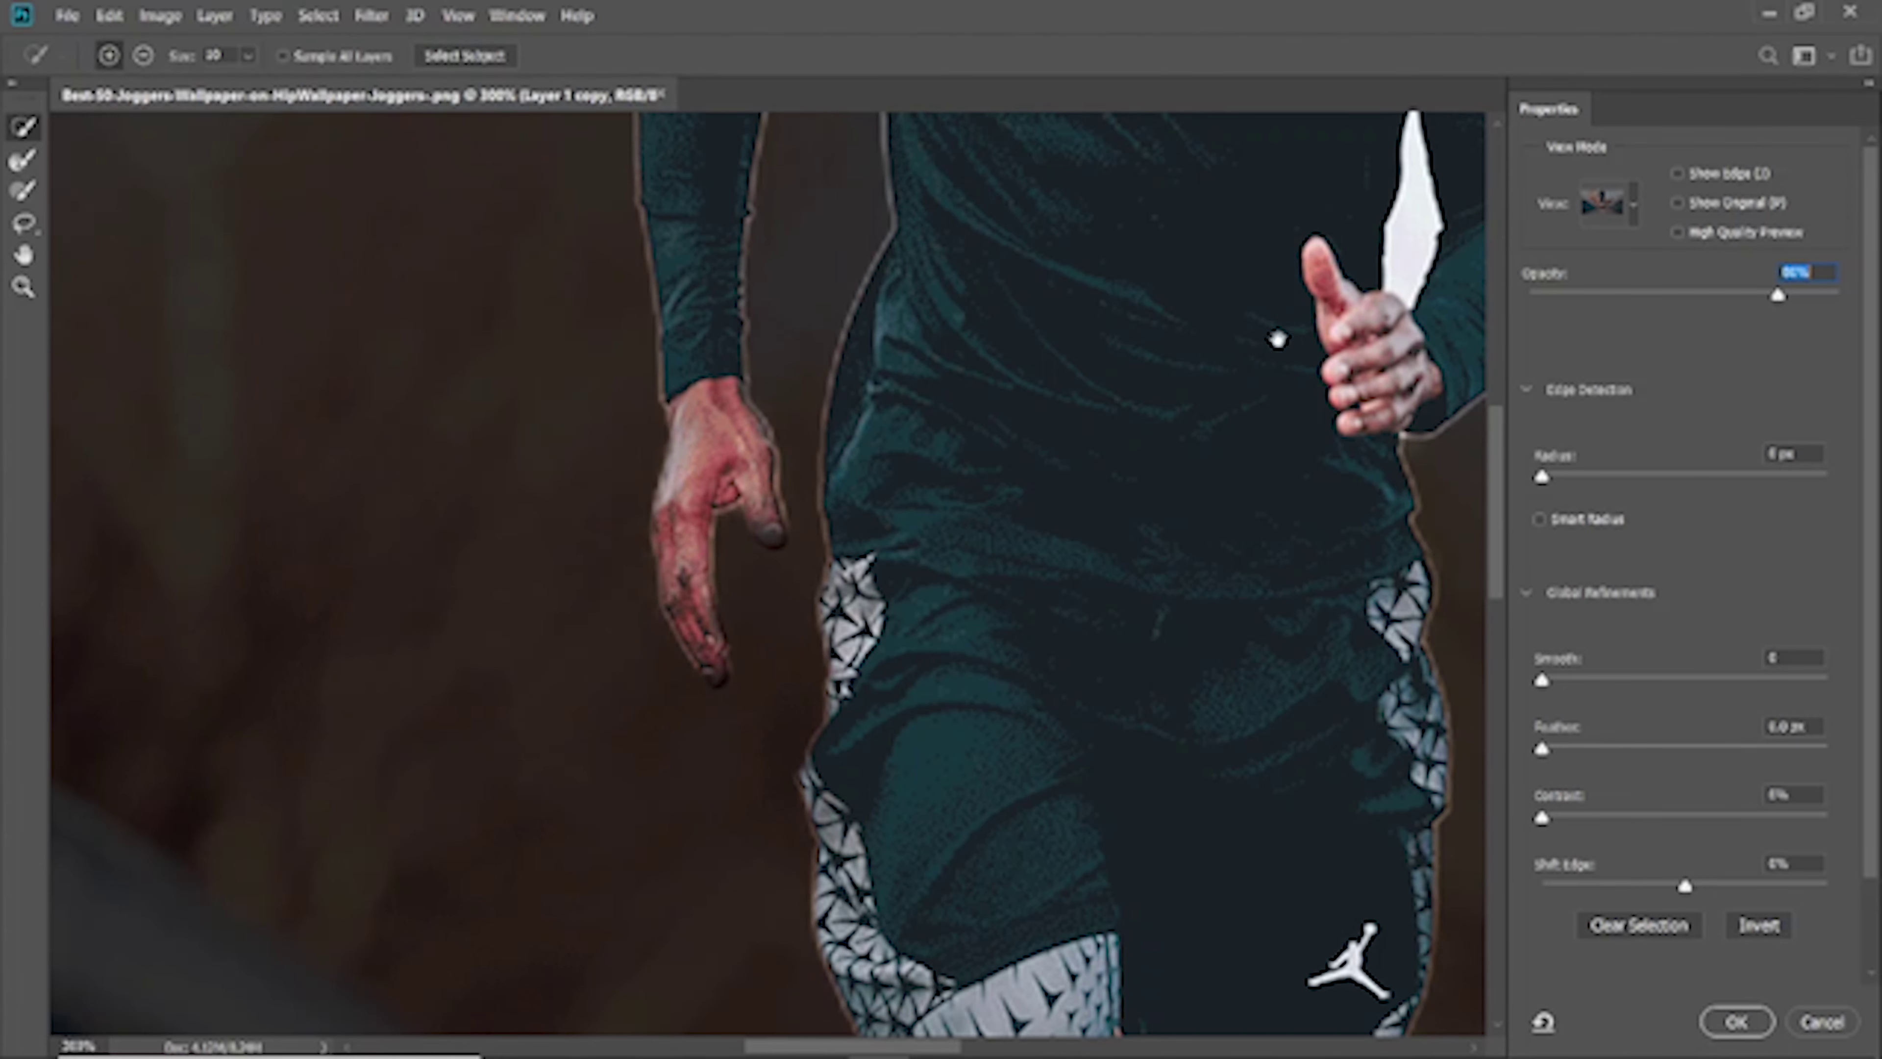
pyautogui.moveTo(1277, 339); pyautogui.dragTo(712, 729)
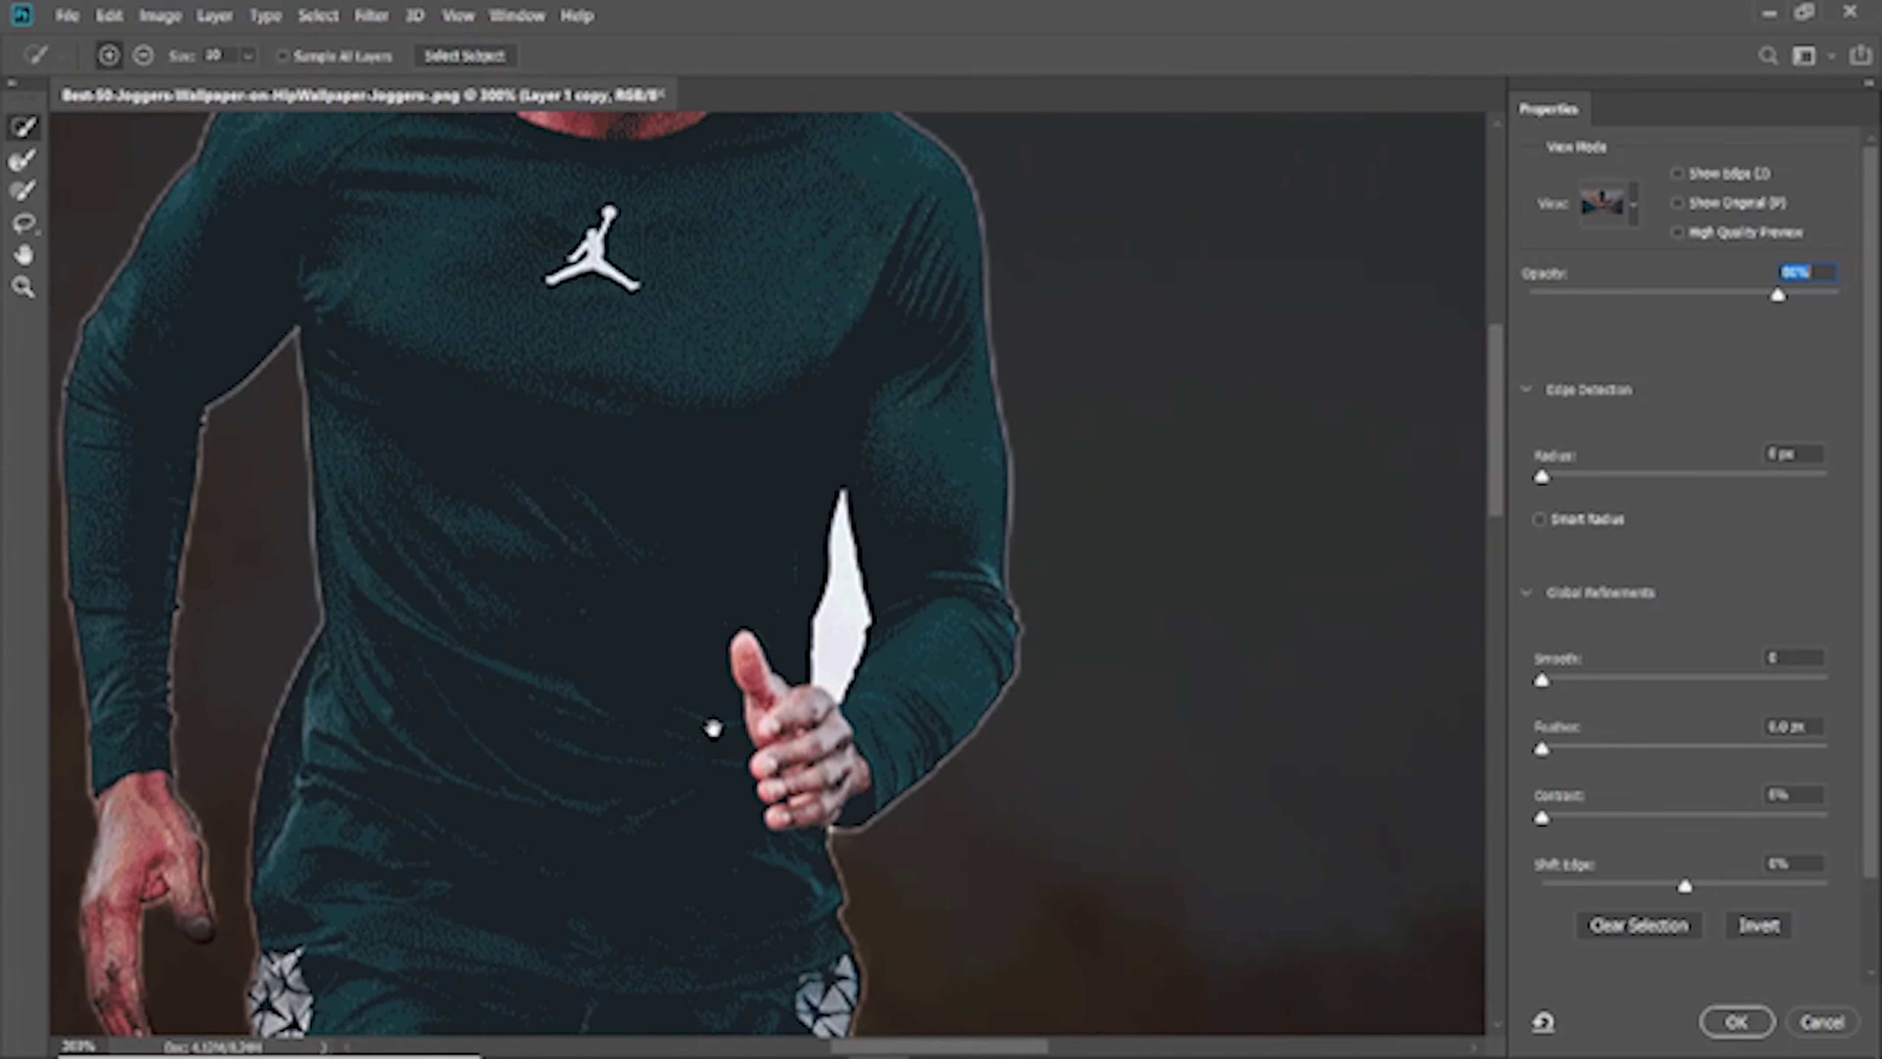
pyautogui.keyDown('alt'); pyautogui.click(842, 634); pyautogui.keyUp('alt')
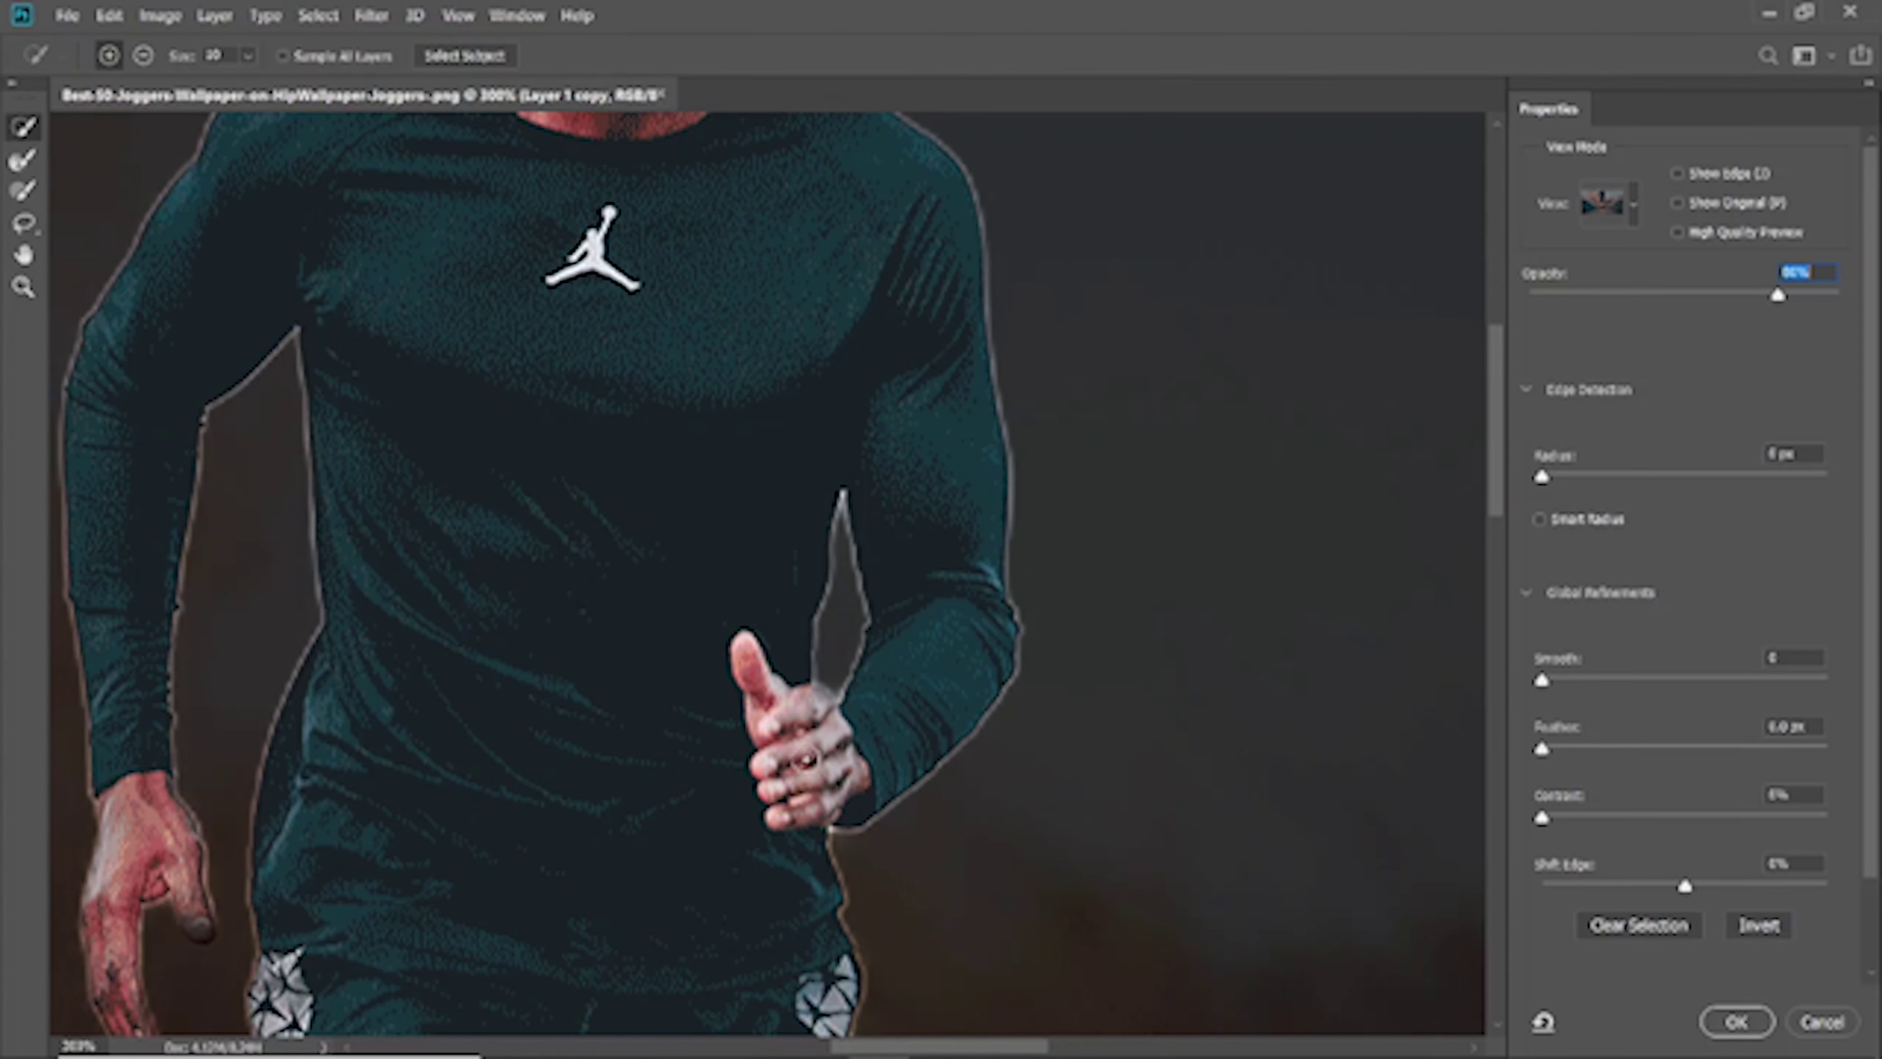
# Refine the selection edges along the shoes' laces, soles and front toe
pyautogui.scroll(-2, 664, 580)
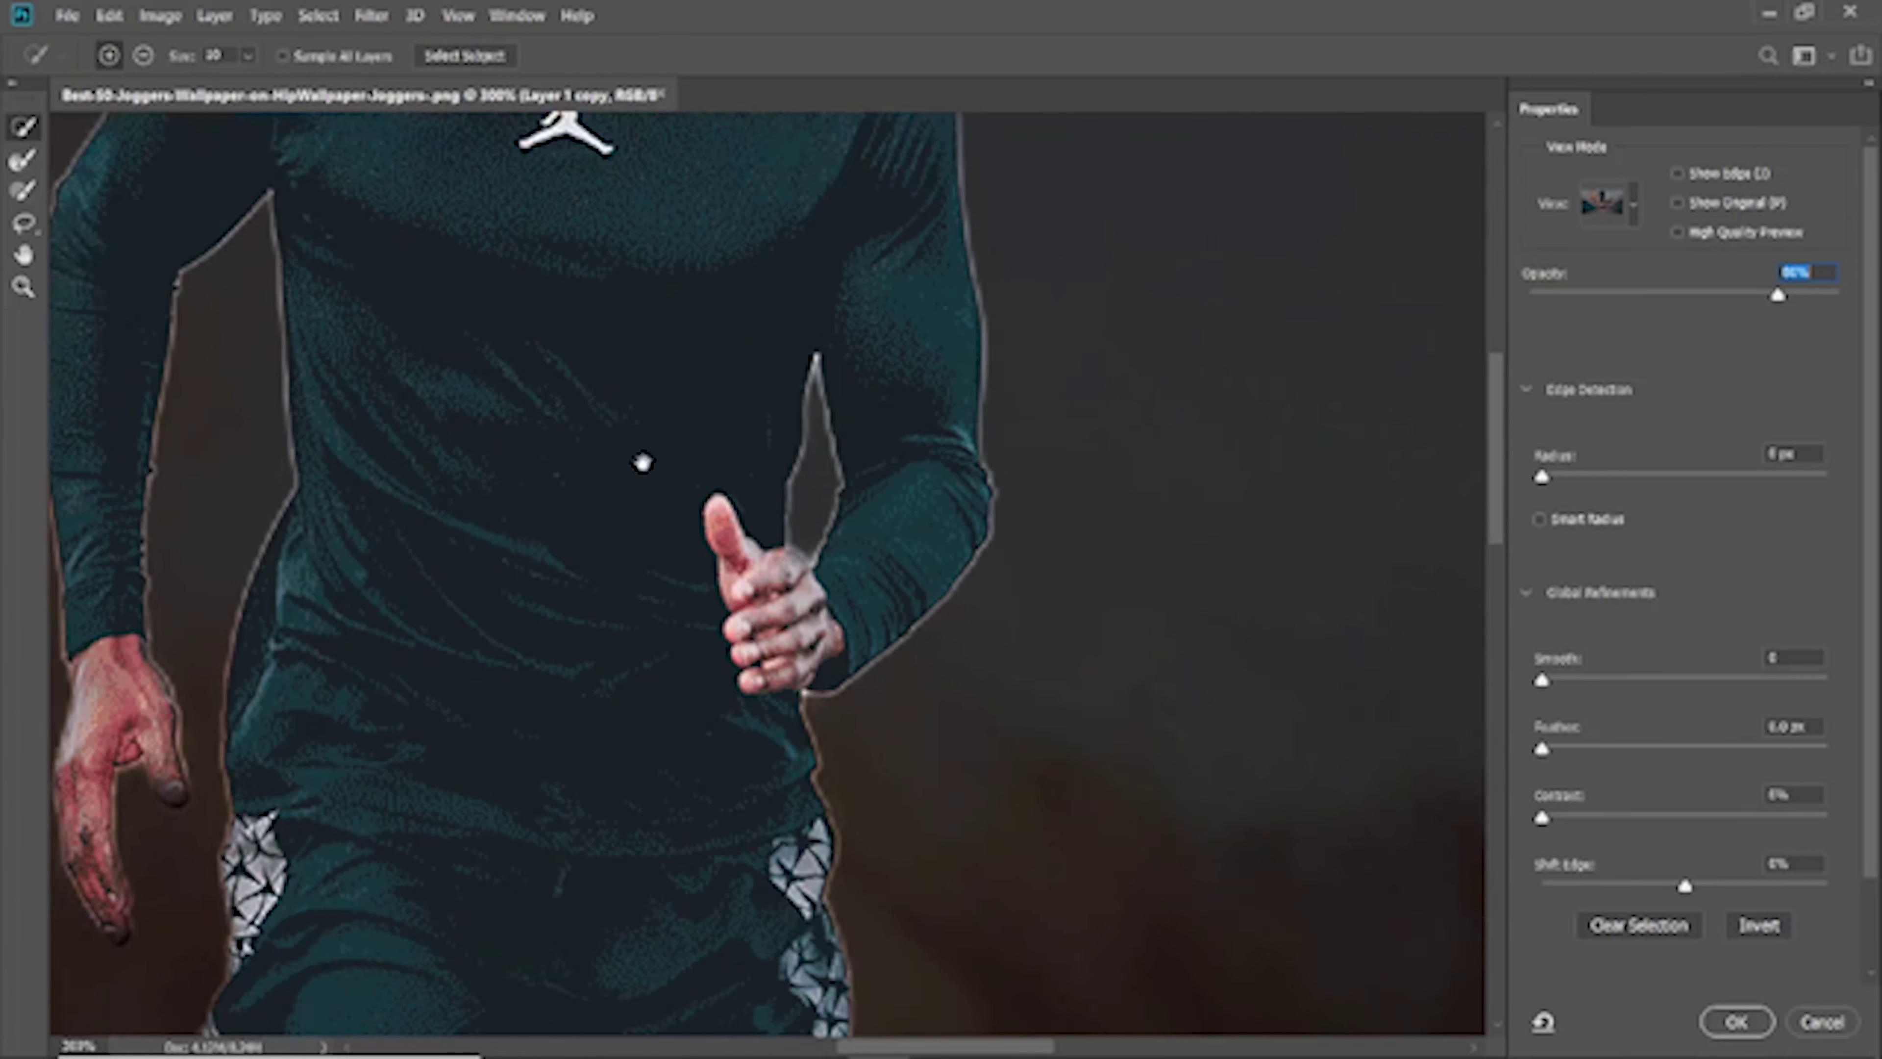
pyautogui.scroll(-8, 607, 700)
pyautogui.scroll(-5, 563, 679)
pyautogui.scroll(-2, 616, 623)
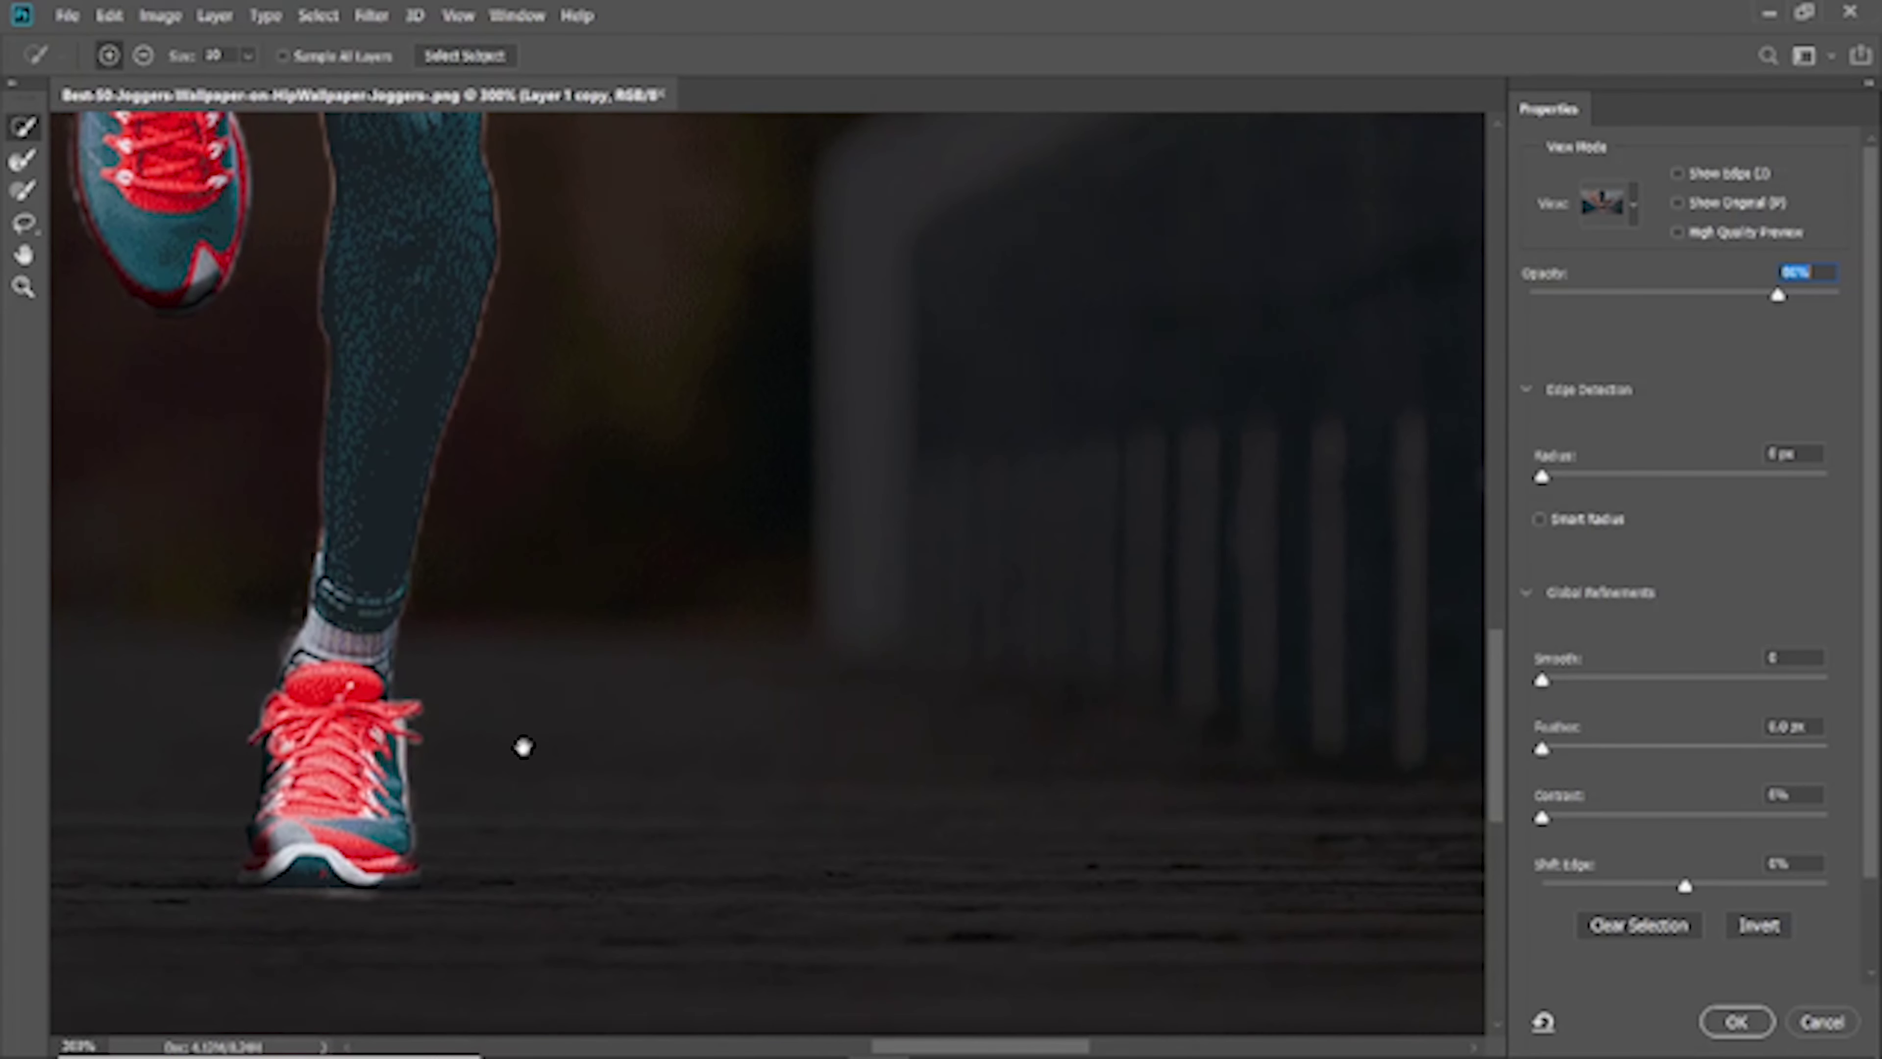
pyautogui.hscroll(-2, 593, 726)
pyautogui.moveTo(436, 710); pyautogui.dragTo(406, 823)
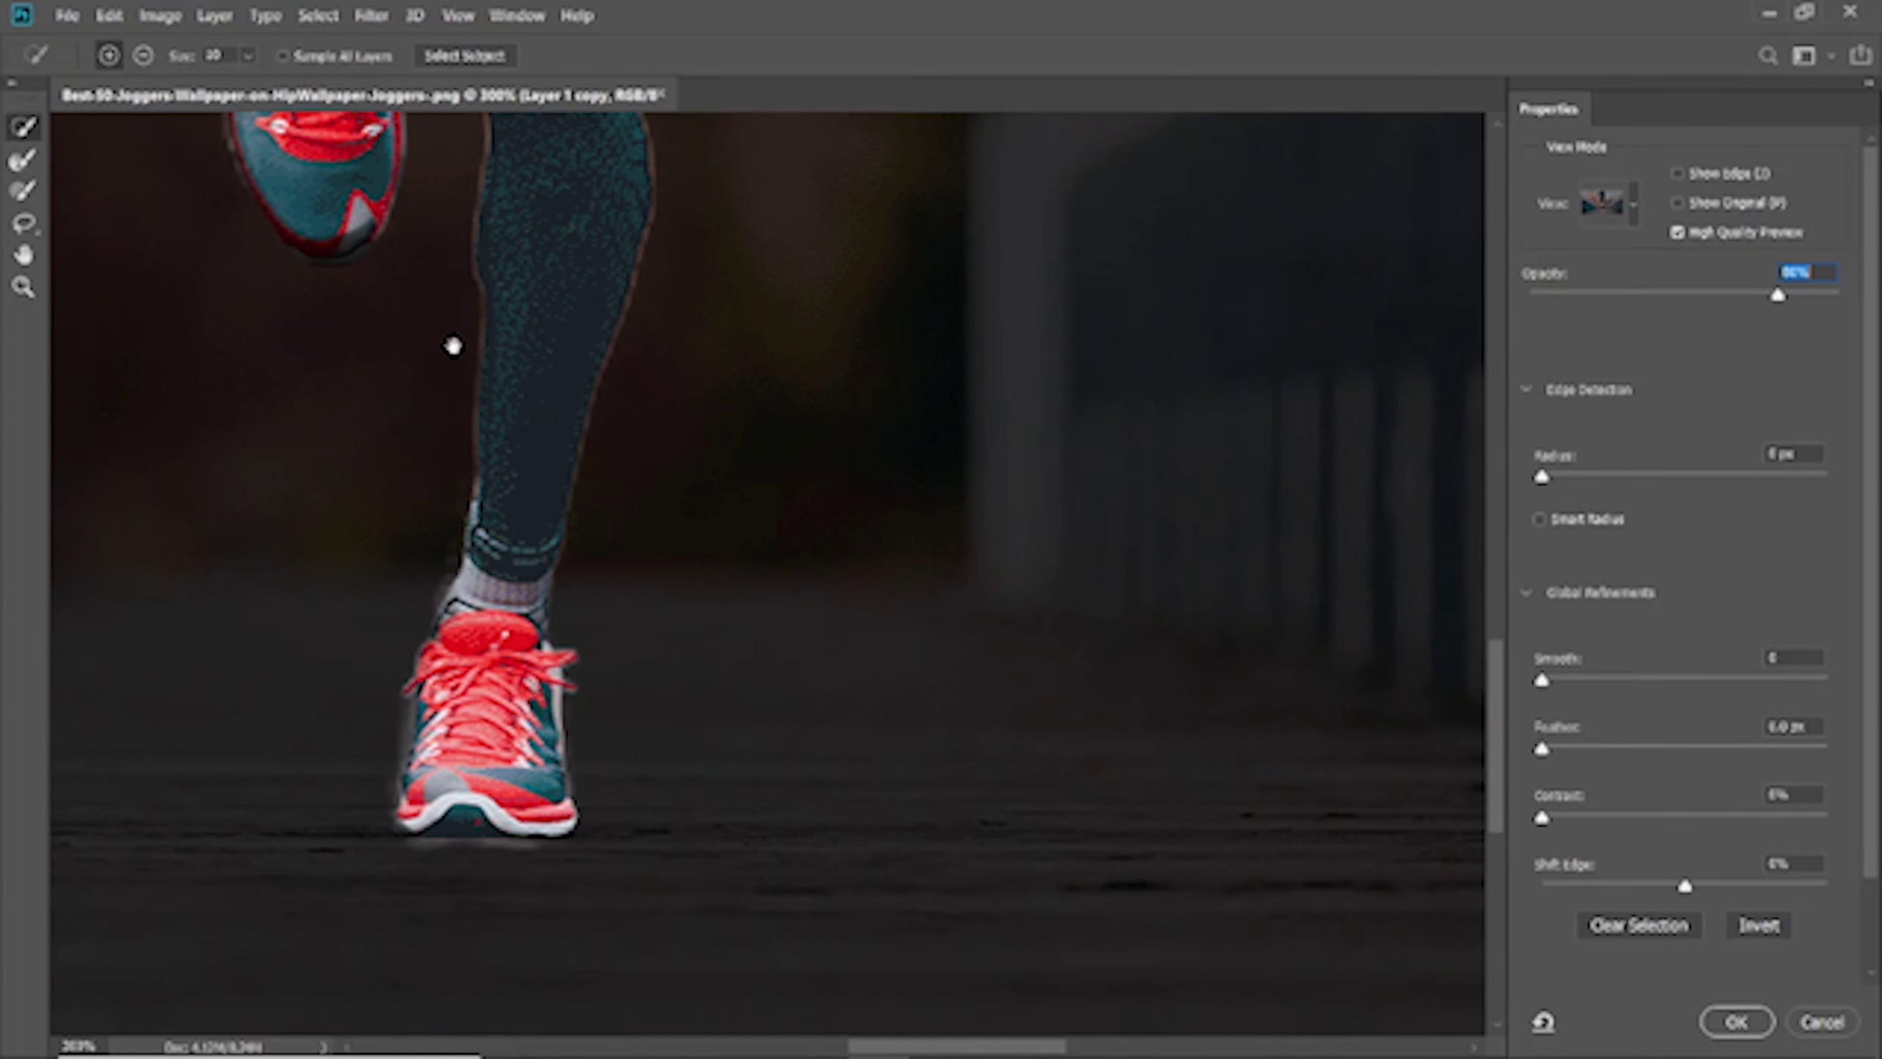
pyautogui.scroll(5, 571, 489)
pyautogui.hscroll(-5, 571, 489)
pyautogui.moveTo(611, 512)
pyautogui.mouseDown()
pyautogui.moveTo(559, 542)
pyautogui.moveTo(511, 473)
pyautogui.moveTo(531, 128)
pyautogui.mouseUp()
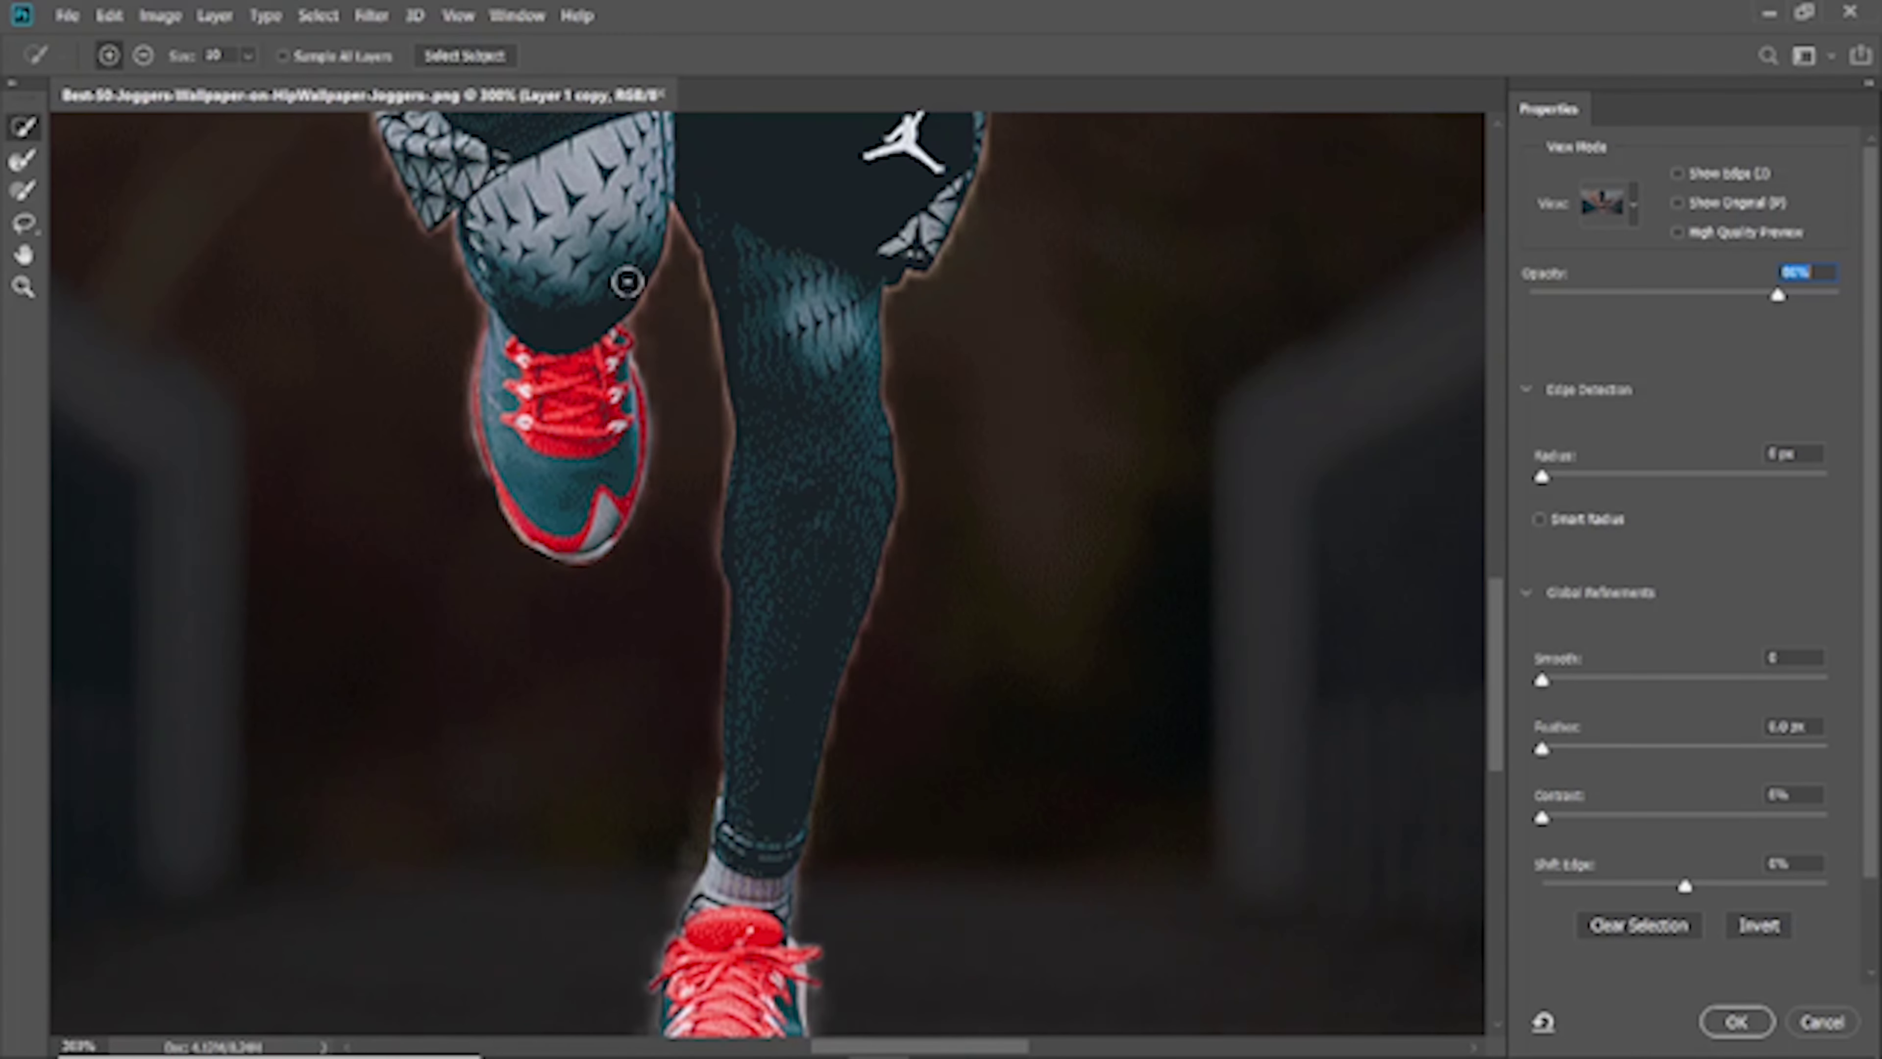
pyautogui.click(17, 162)
pyautogui.moveTo(493, 312)
pyautogui.mouseDown()
pyautogui.moveTo(463, 386)
pyautogui.moveTo(481, 511)
pyautogui.moveTo(592, 564)
pyautogui.moveTo(665, 421)
pyautogui.moveTo(645, 327)
pyautogui.mouseUp()
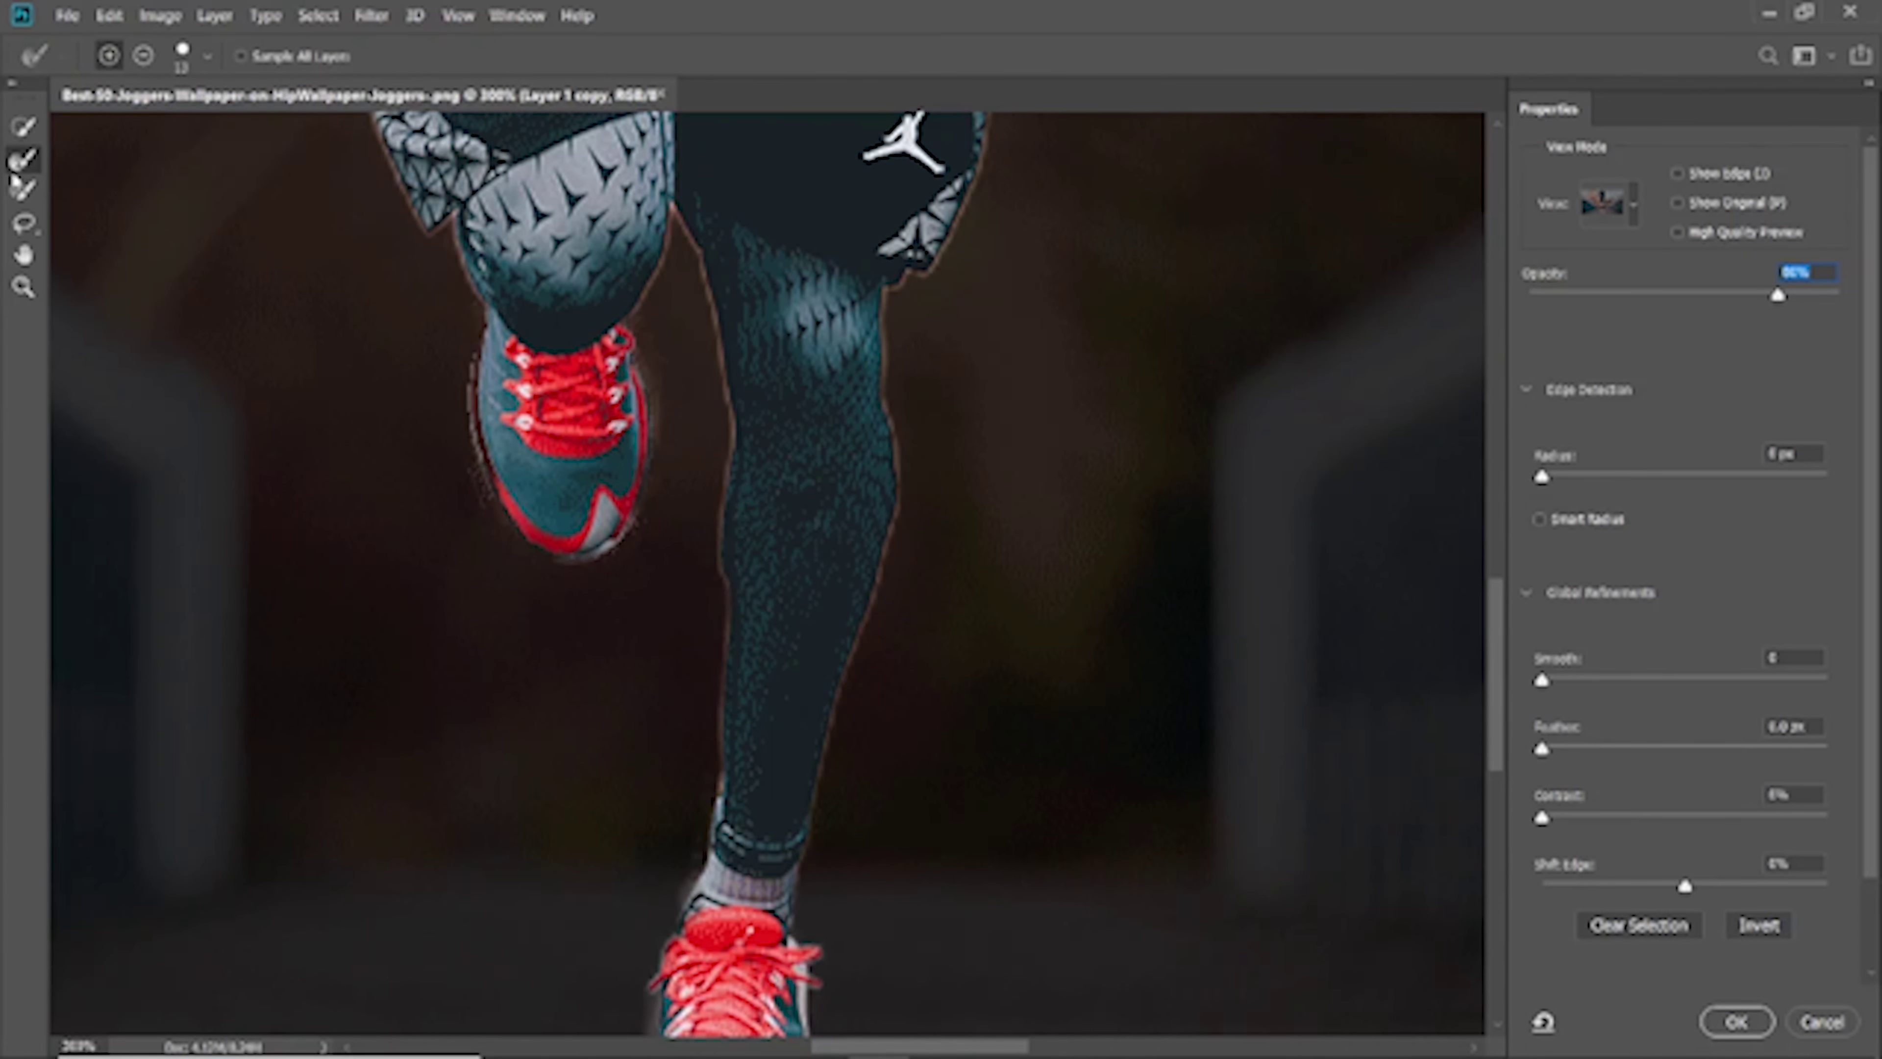
# Remove the speckled halo along the shoe and refine its left edge up close
pyautogui.click(19, 190)
pyautogui.press('alt')
pyautogui.moveTo(457, 365)
pyautogui.mouseDown()
pyautogui.moveTo(496, 548)
pyautogui.moveTo(542, 559)
pyautogui.mouseUp()
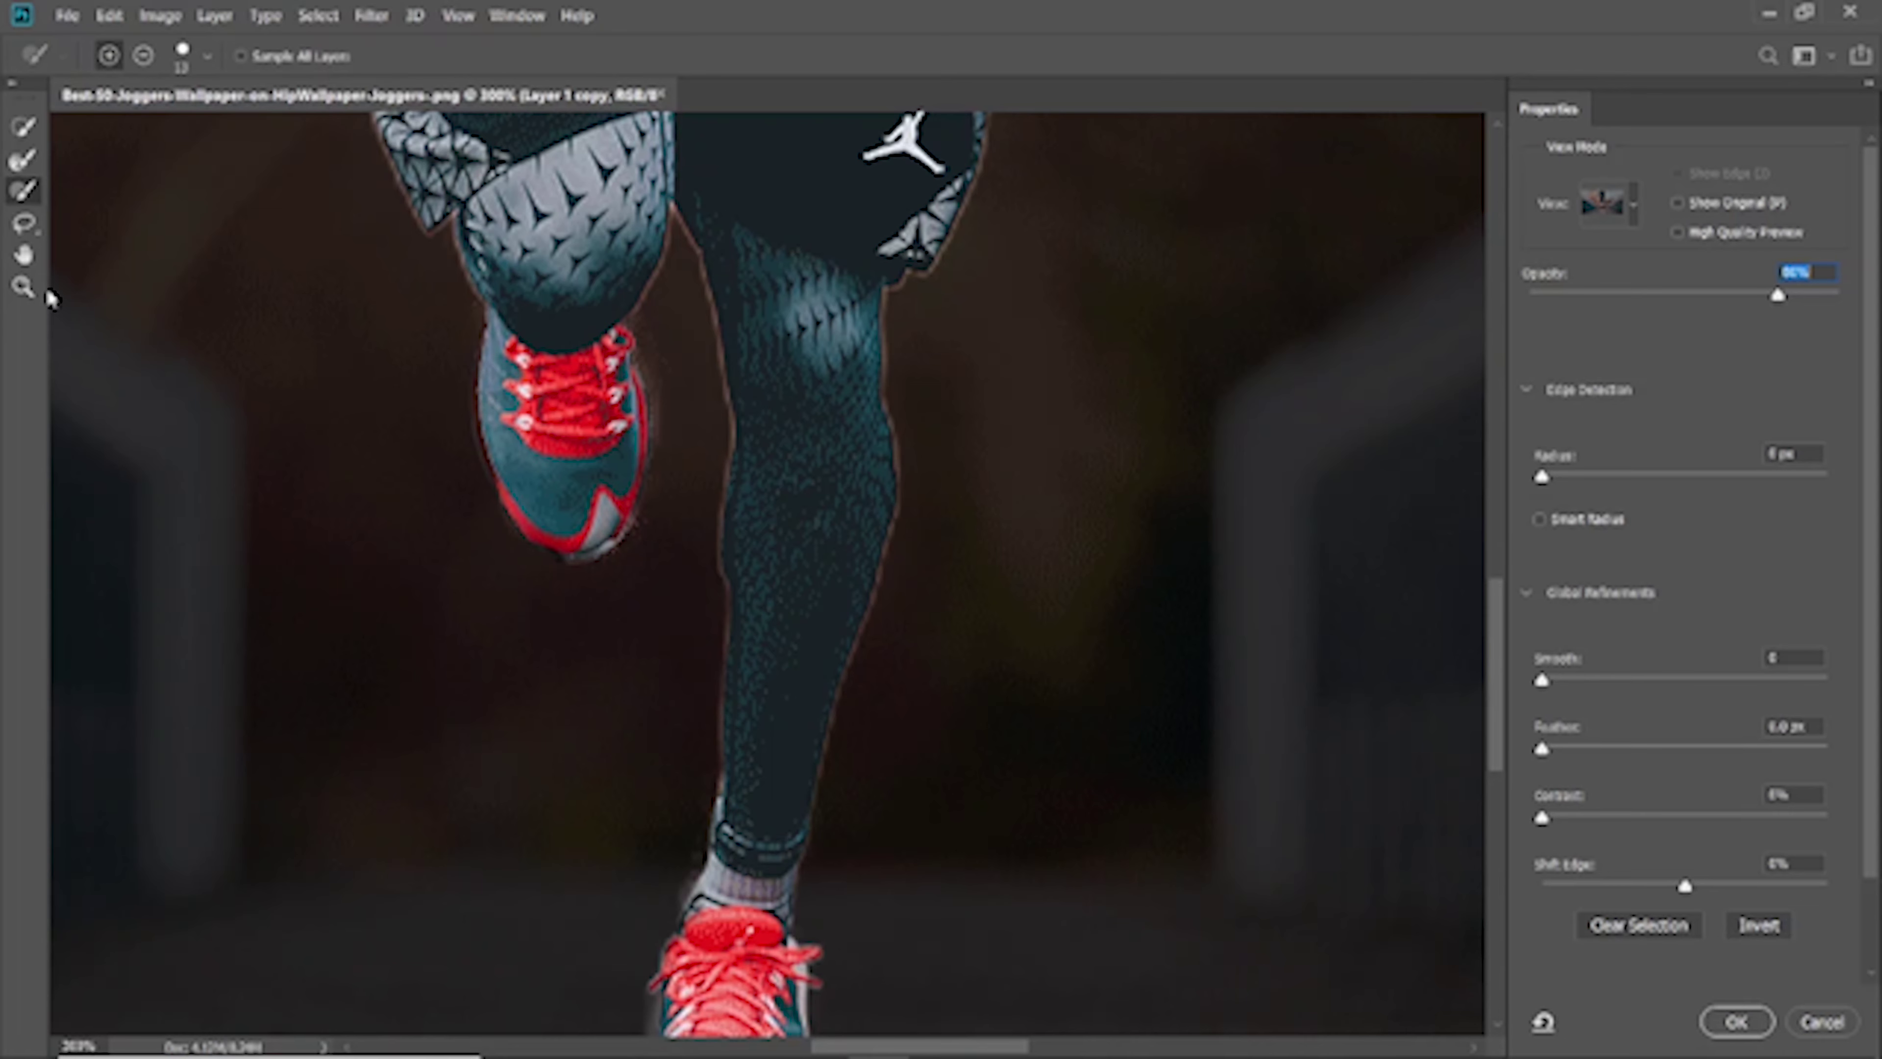
pyautogui.click(23, 286)
pyautogui.click(498, 434)
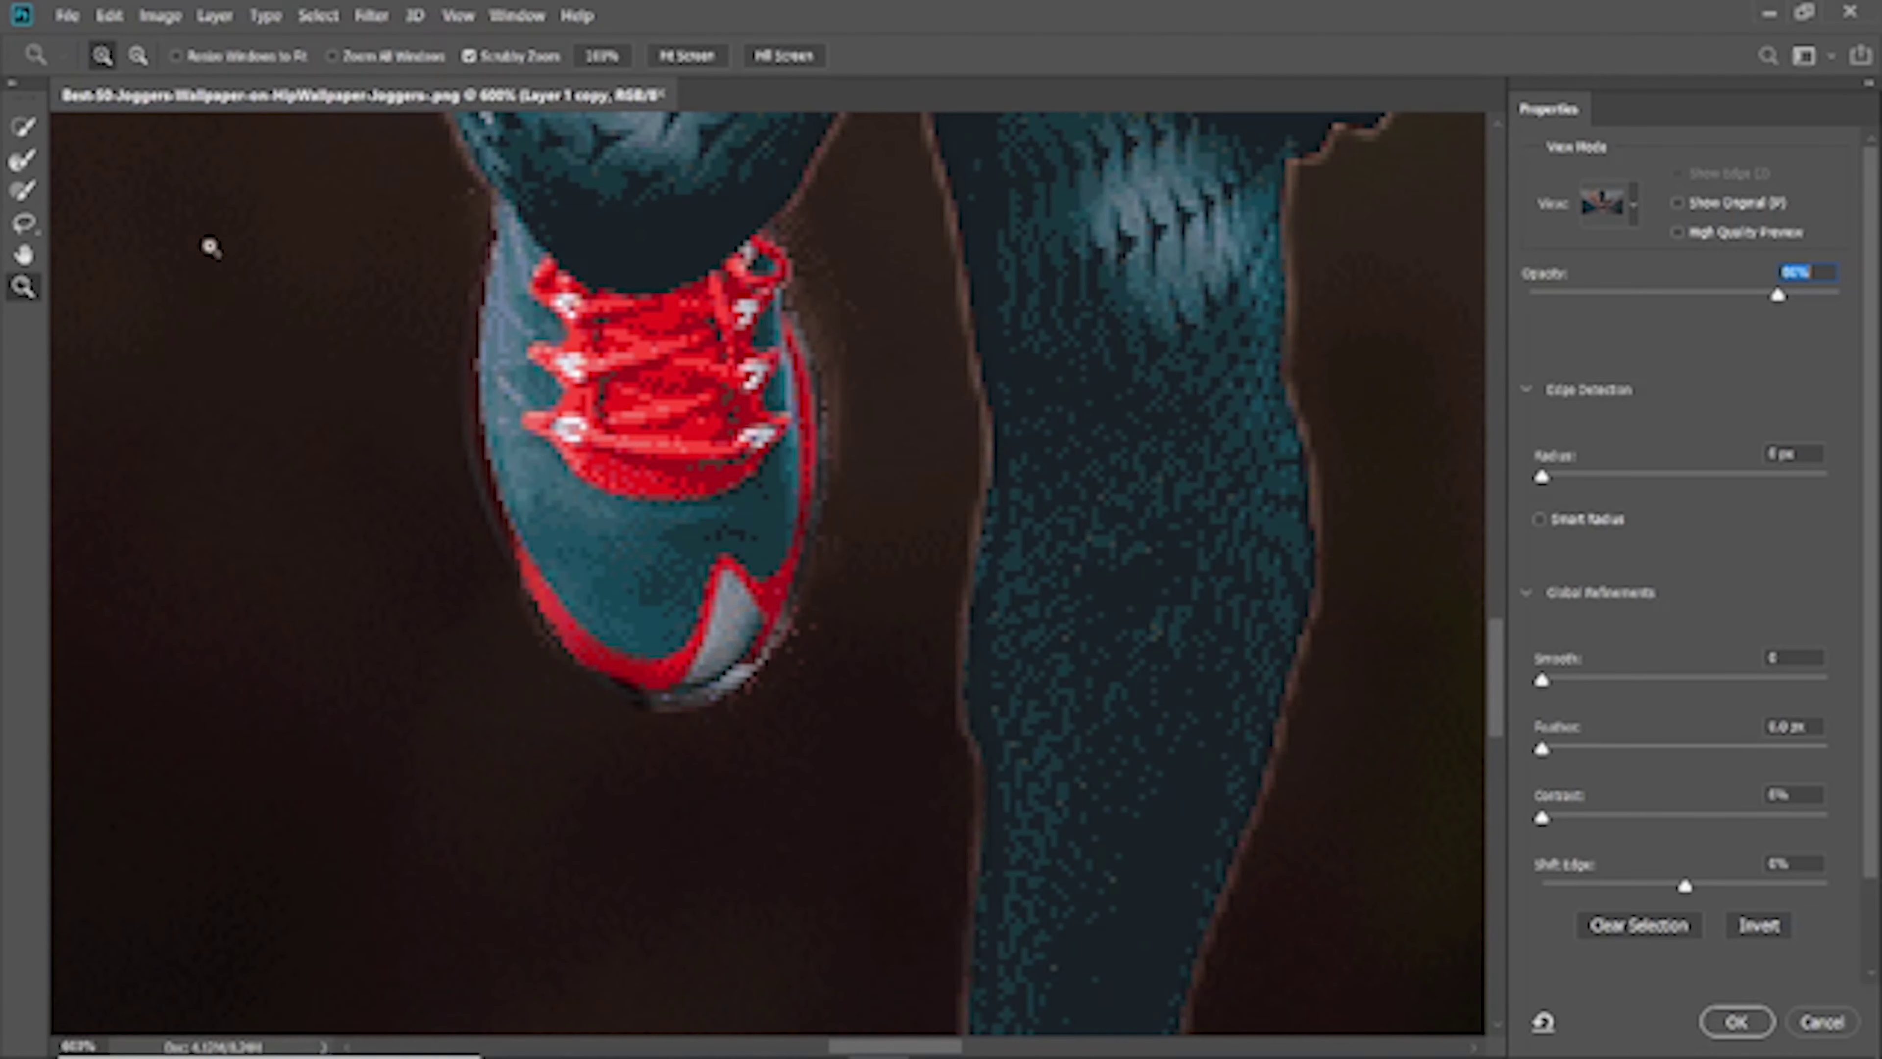
pyautogui.click(16, 194)
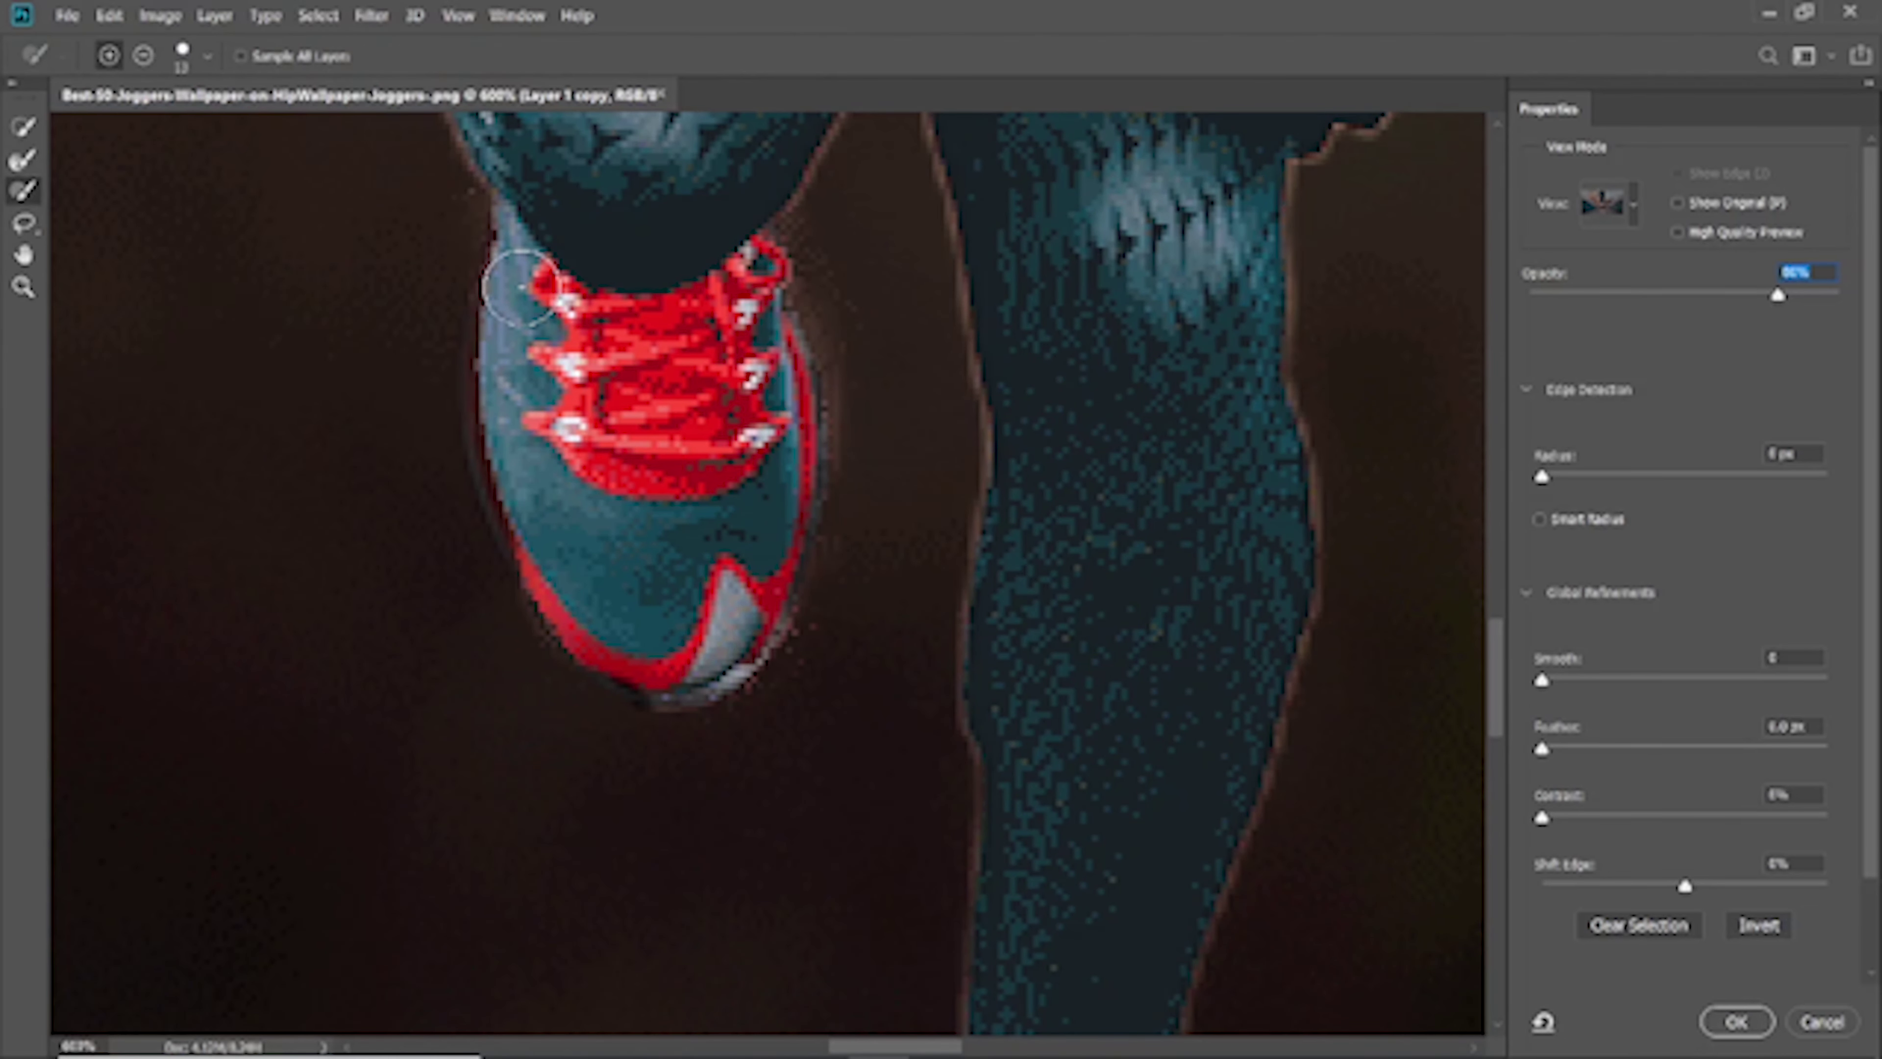
pyautogui.moveTo(505, 327)
pyautogui.mouseDown()
pyautogui.moveTo(543, 518)
pyautogui.moveTo(647, 671)
pyautogui.moveTo(788, 446)
pyautogui.moveTo(756, 286)
pyautogui.mouseUp()
# Refine the lower shoe's right edge, subtracting stray bridge areas, then zoom back out
pyautogui.moveTo(956, 645); pyautogui.dragTo(886, 247)
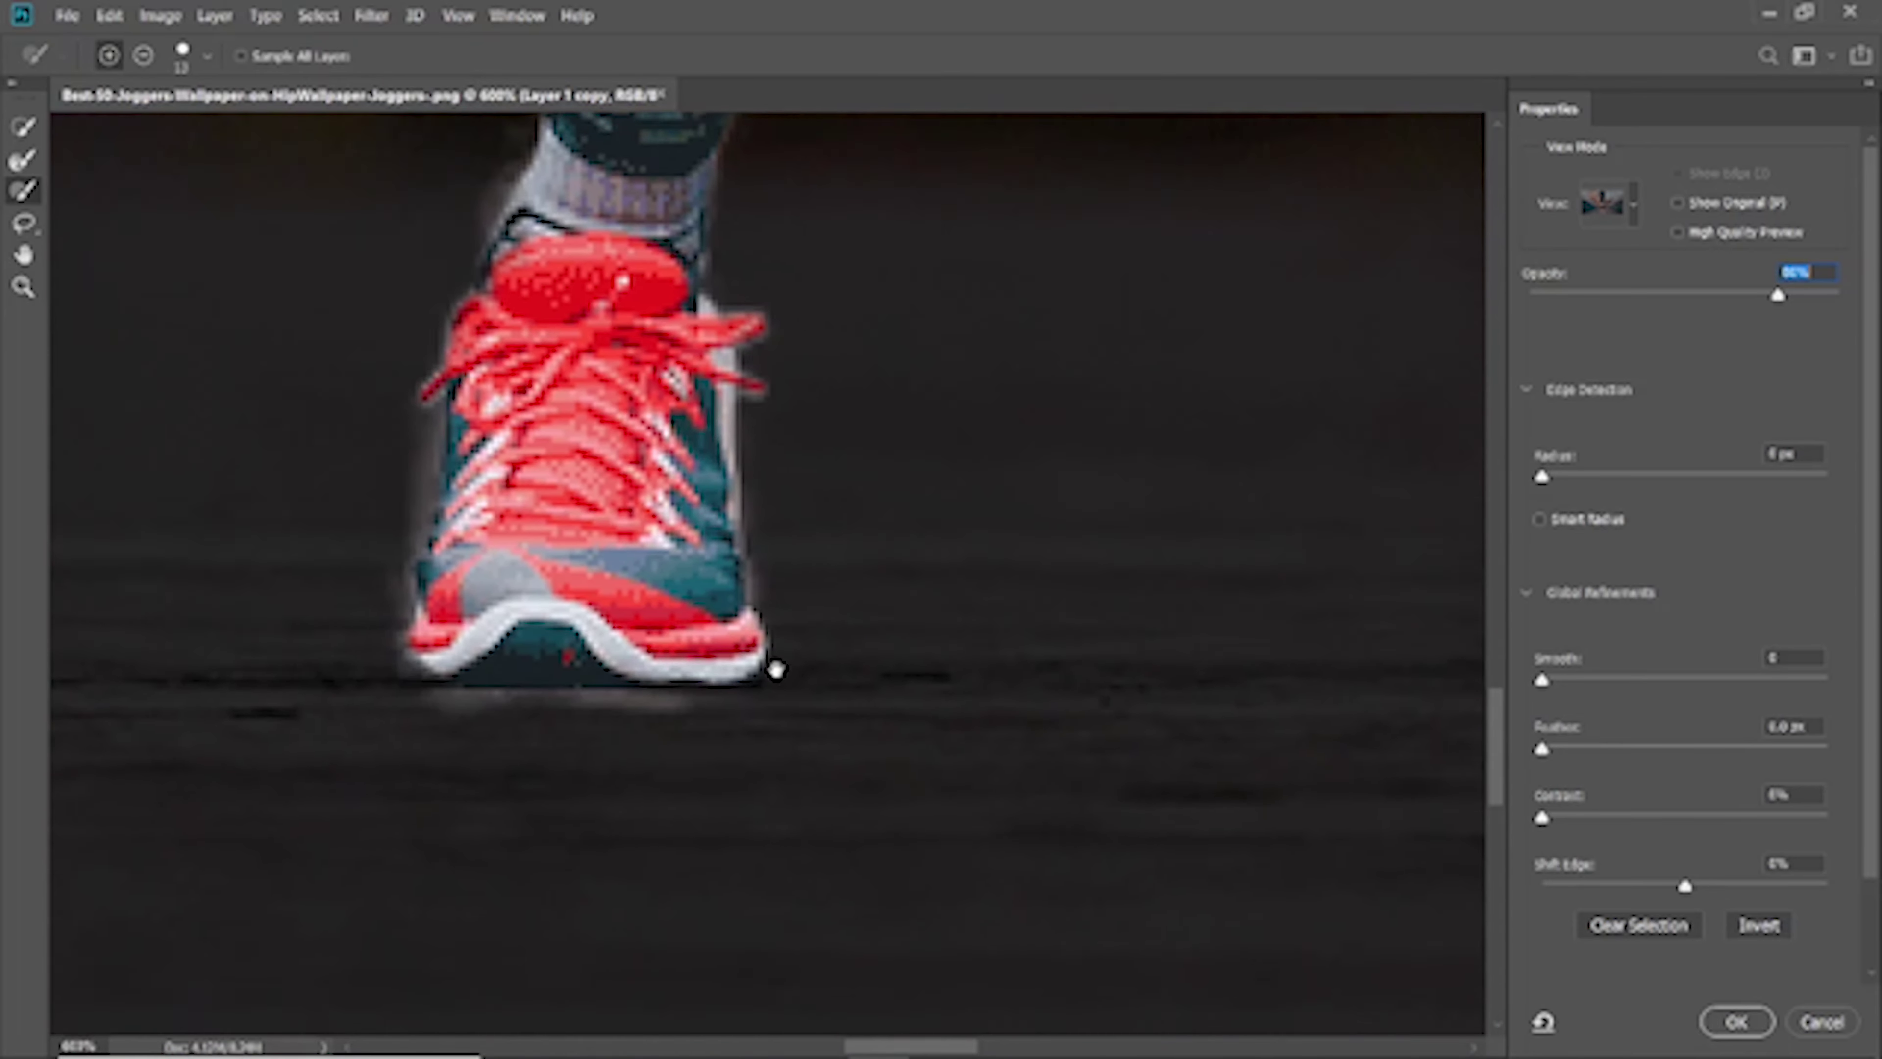
pyautogui.moveTo(739, 374); pyautogui.dragTo(973, 553)
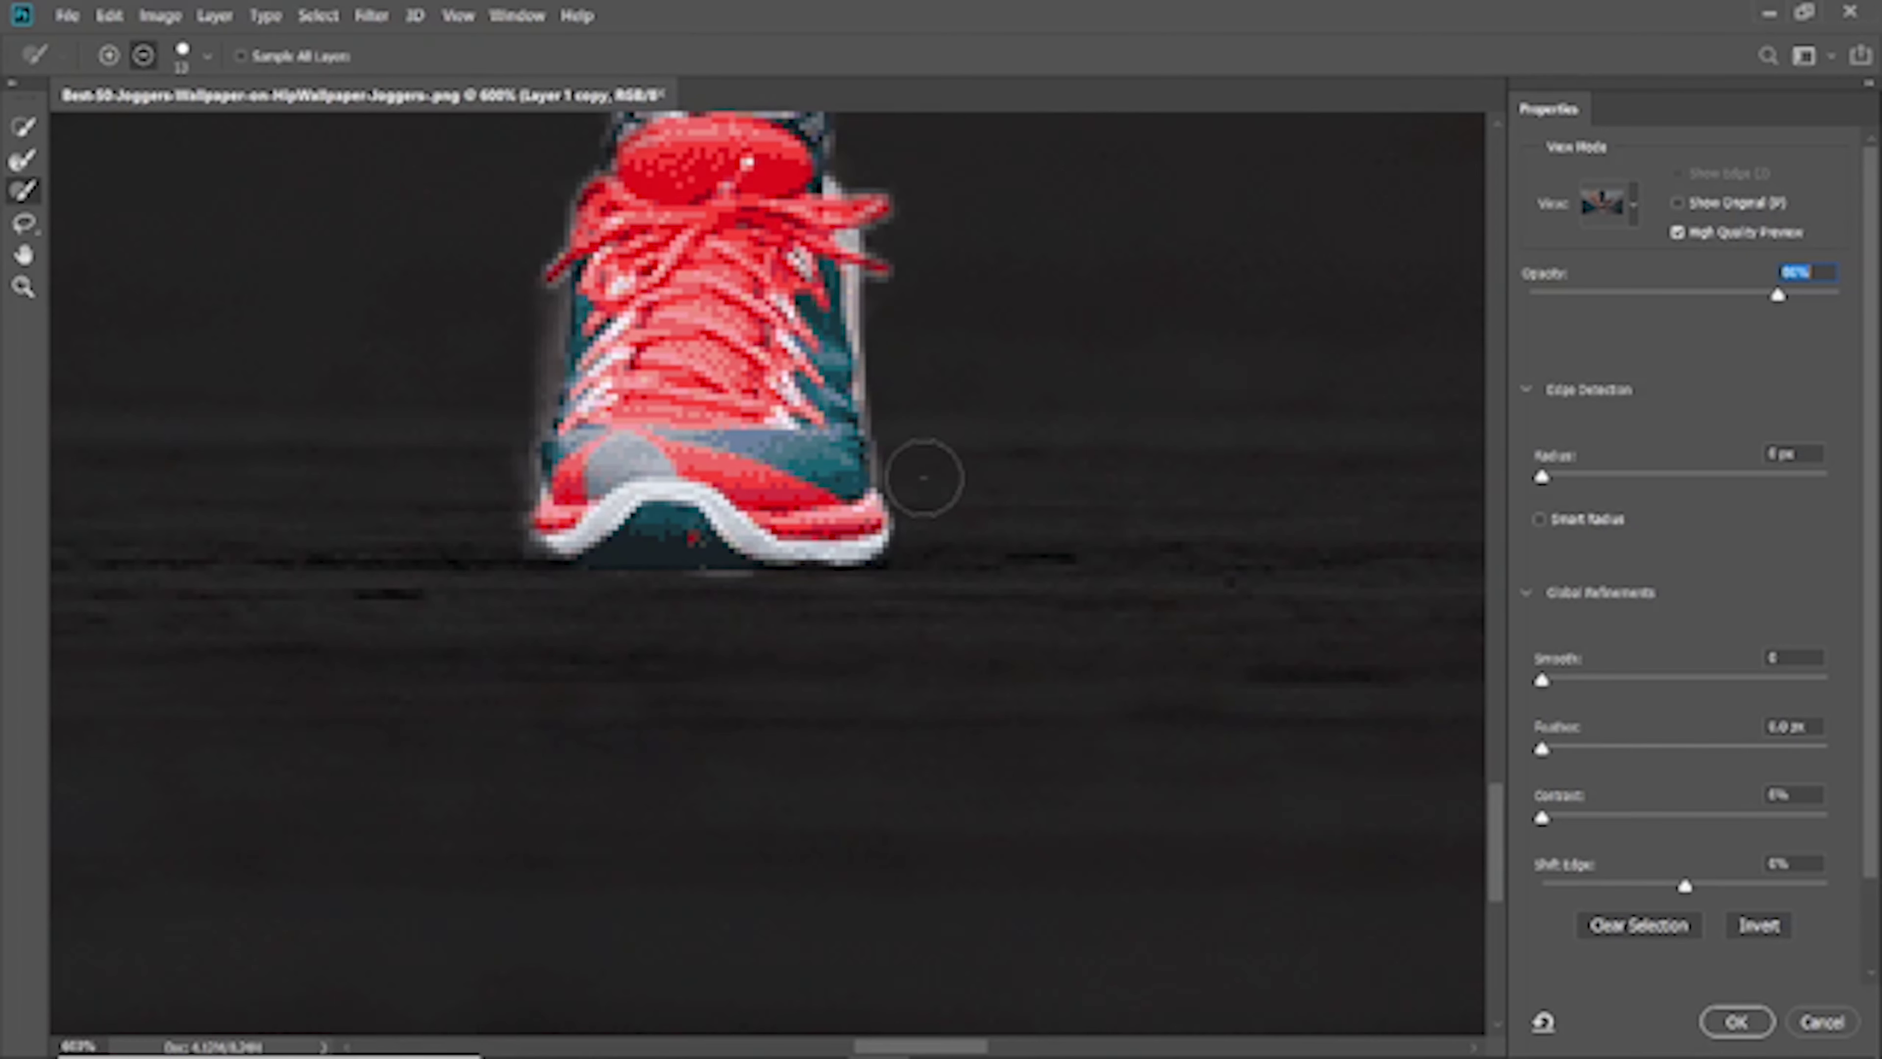
pyautogui.press('alt')
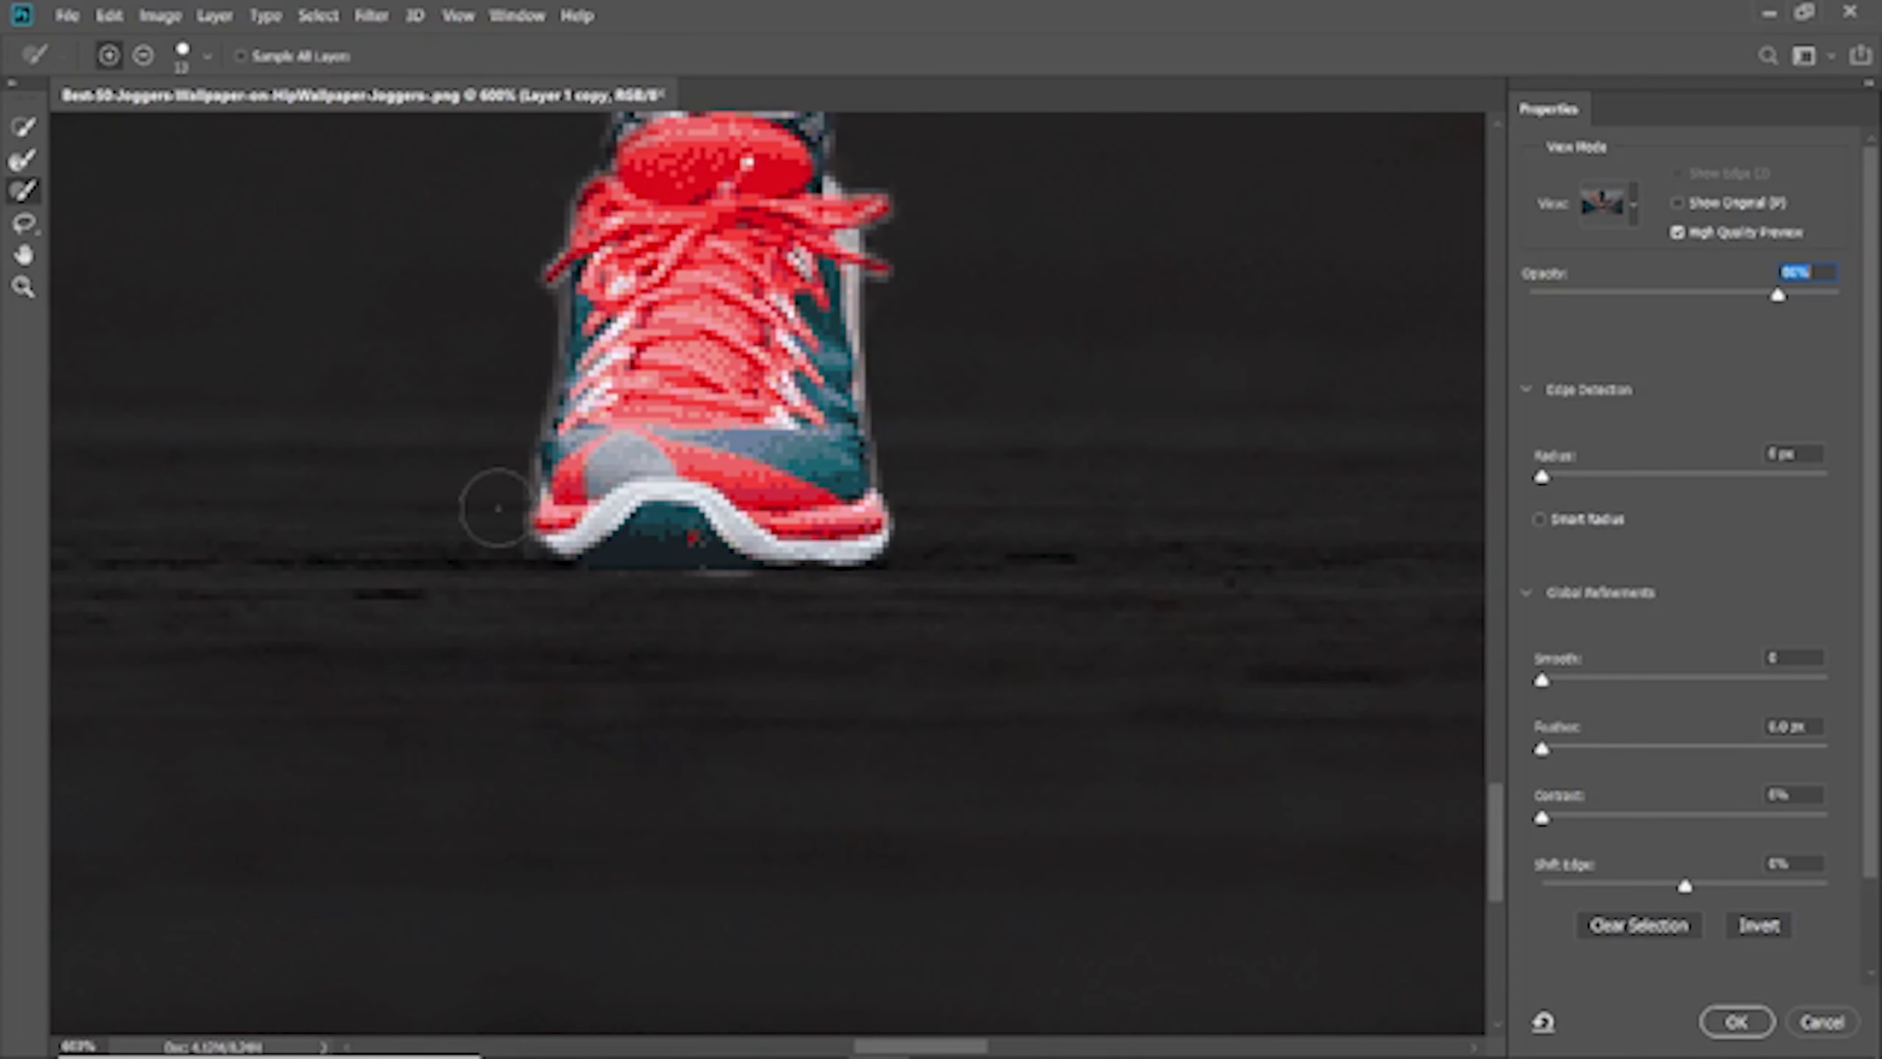
pyautogui.moveTo(598, 343)
pyautogui.mouseDown()
pyautogui.moveTo(753, 643)
pyautogui.moveTo(720, 646)
pyautogui.mouseUp()
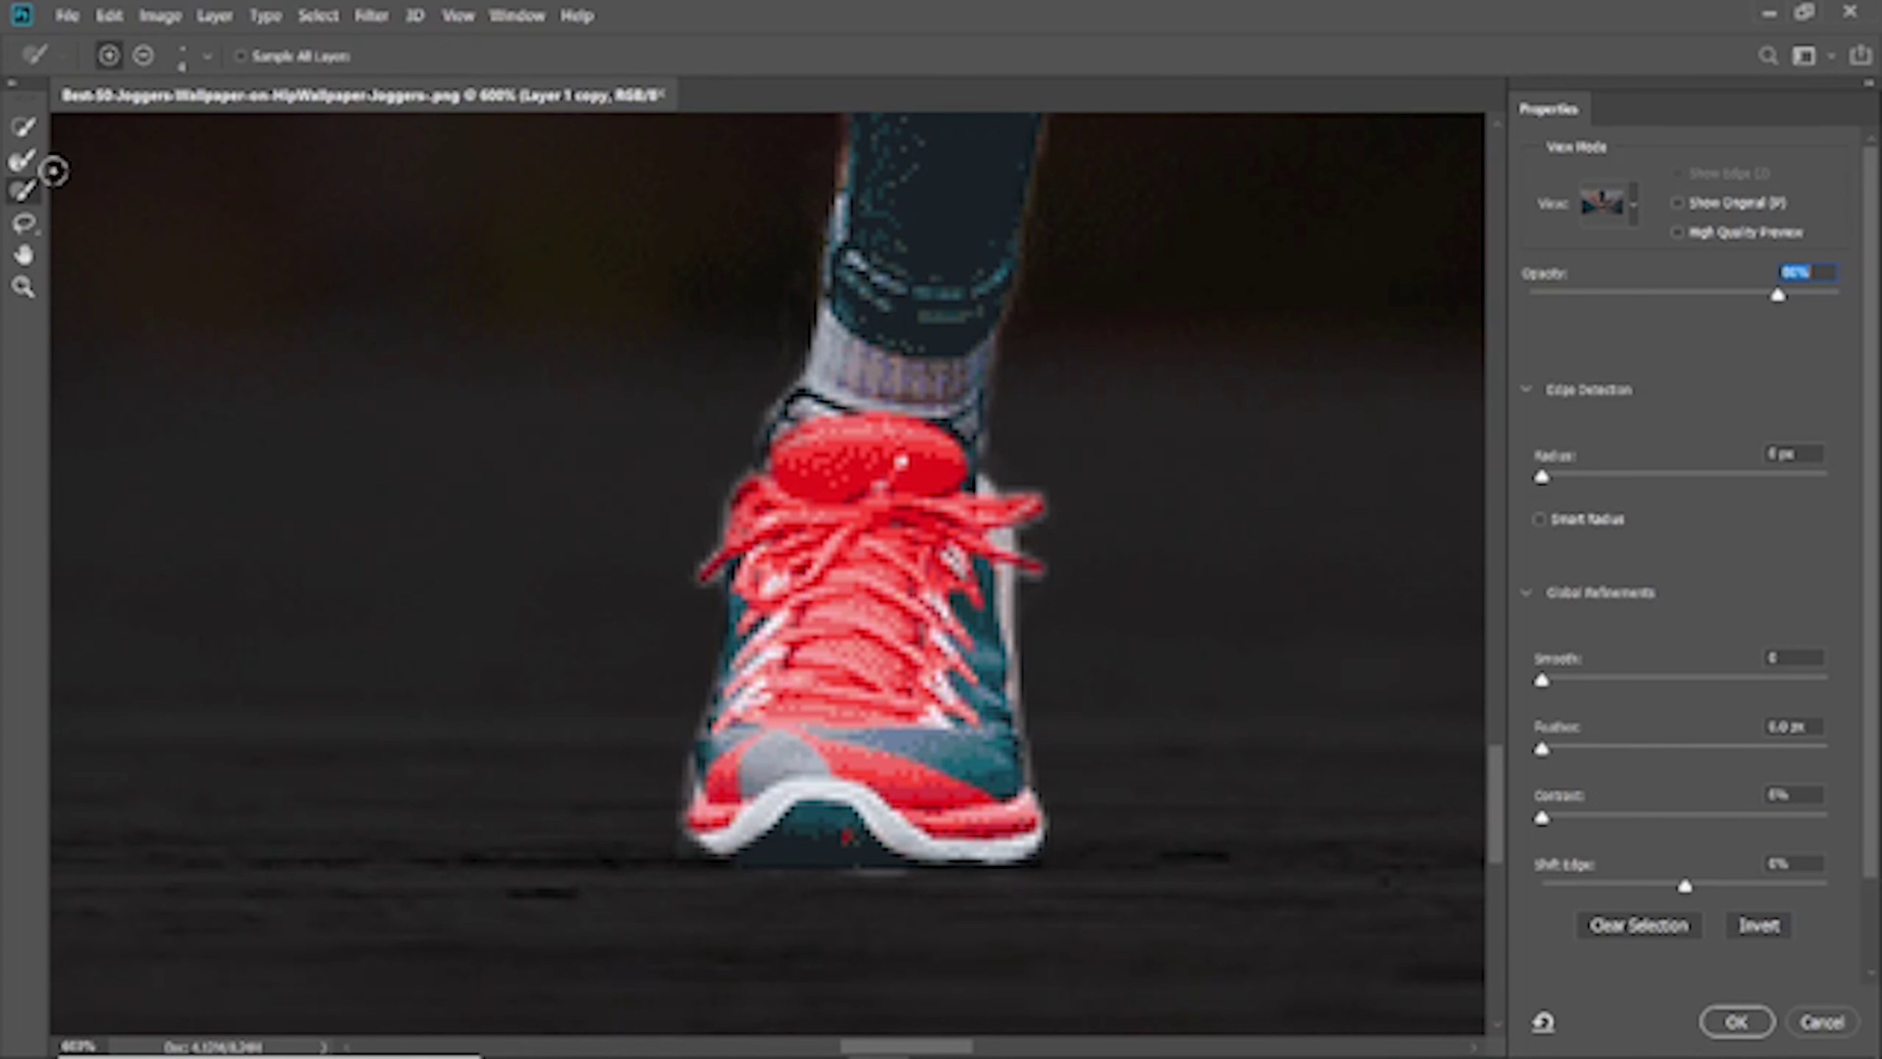
pyautogui.click(17, 160)
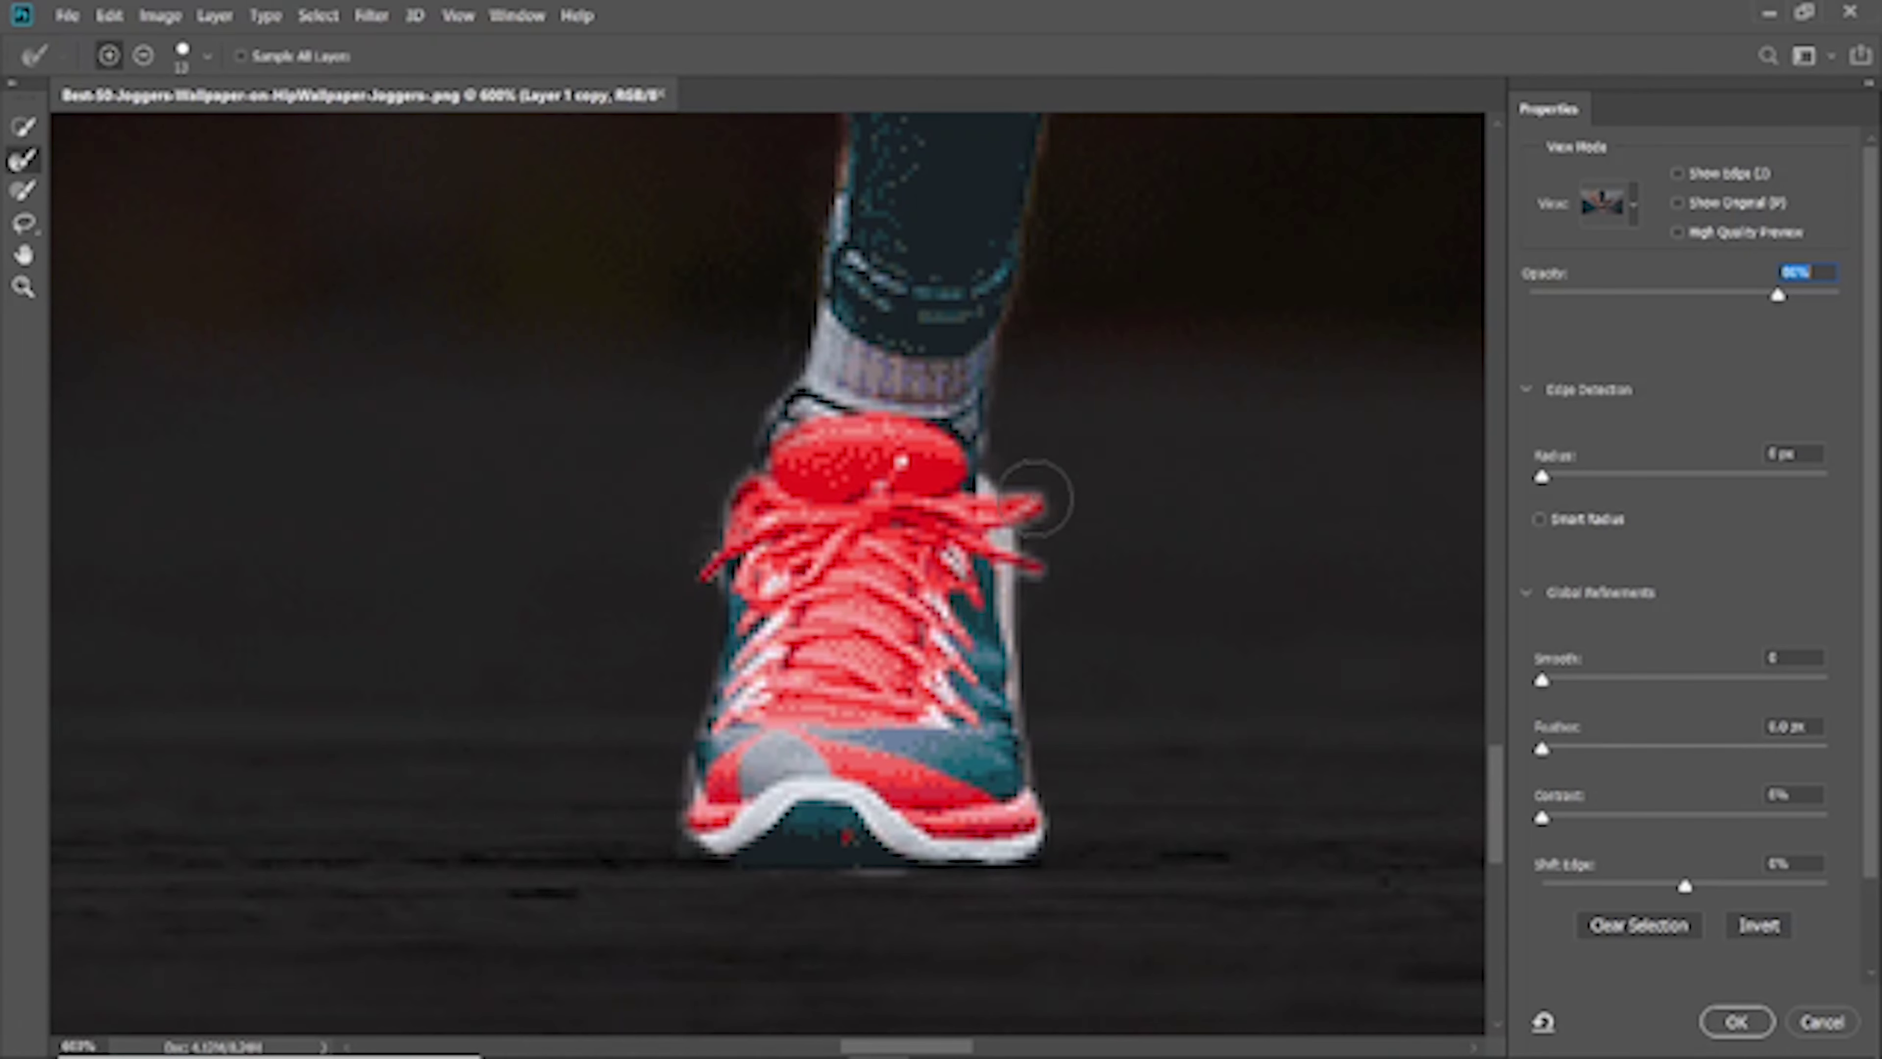
pyautogui.moveTo(1030, 496); pyautogui.dragTo(1025, 604)
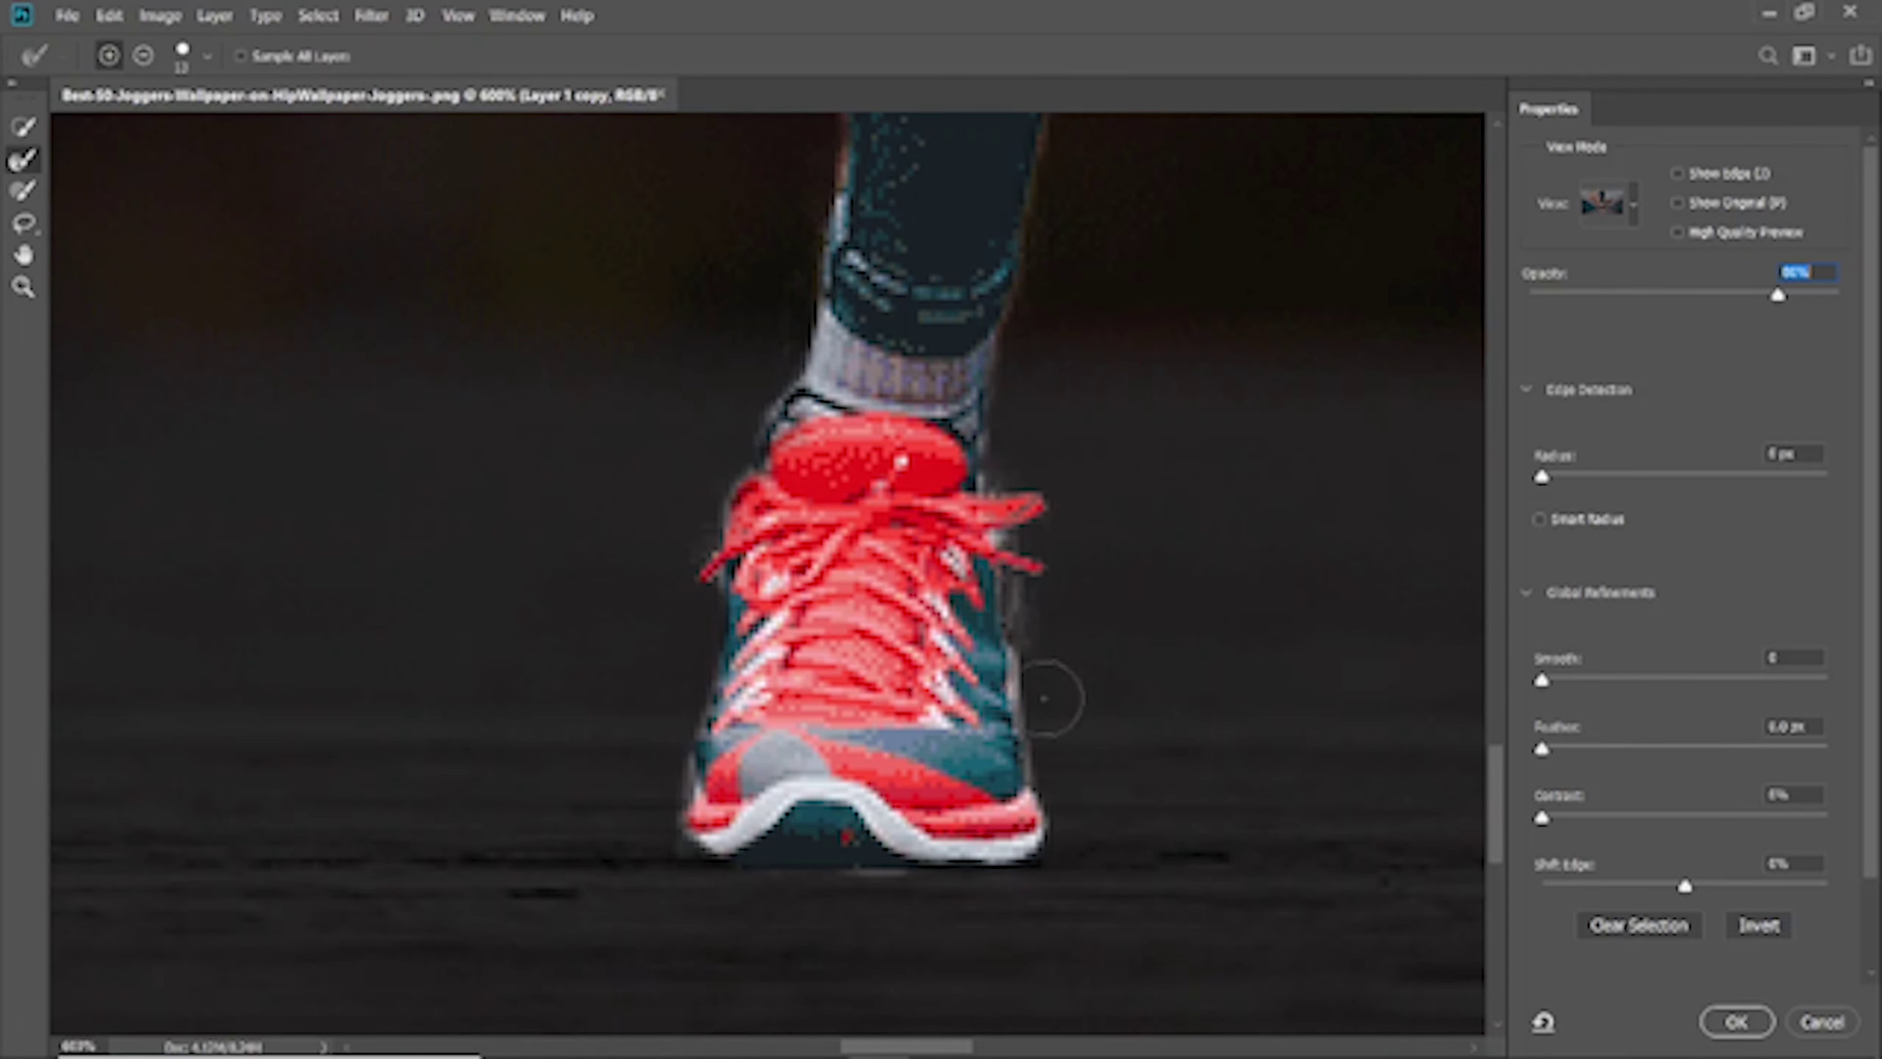
pyautogui.press('alt')
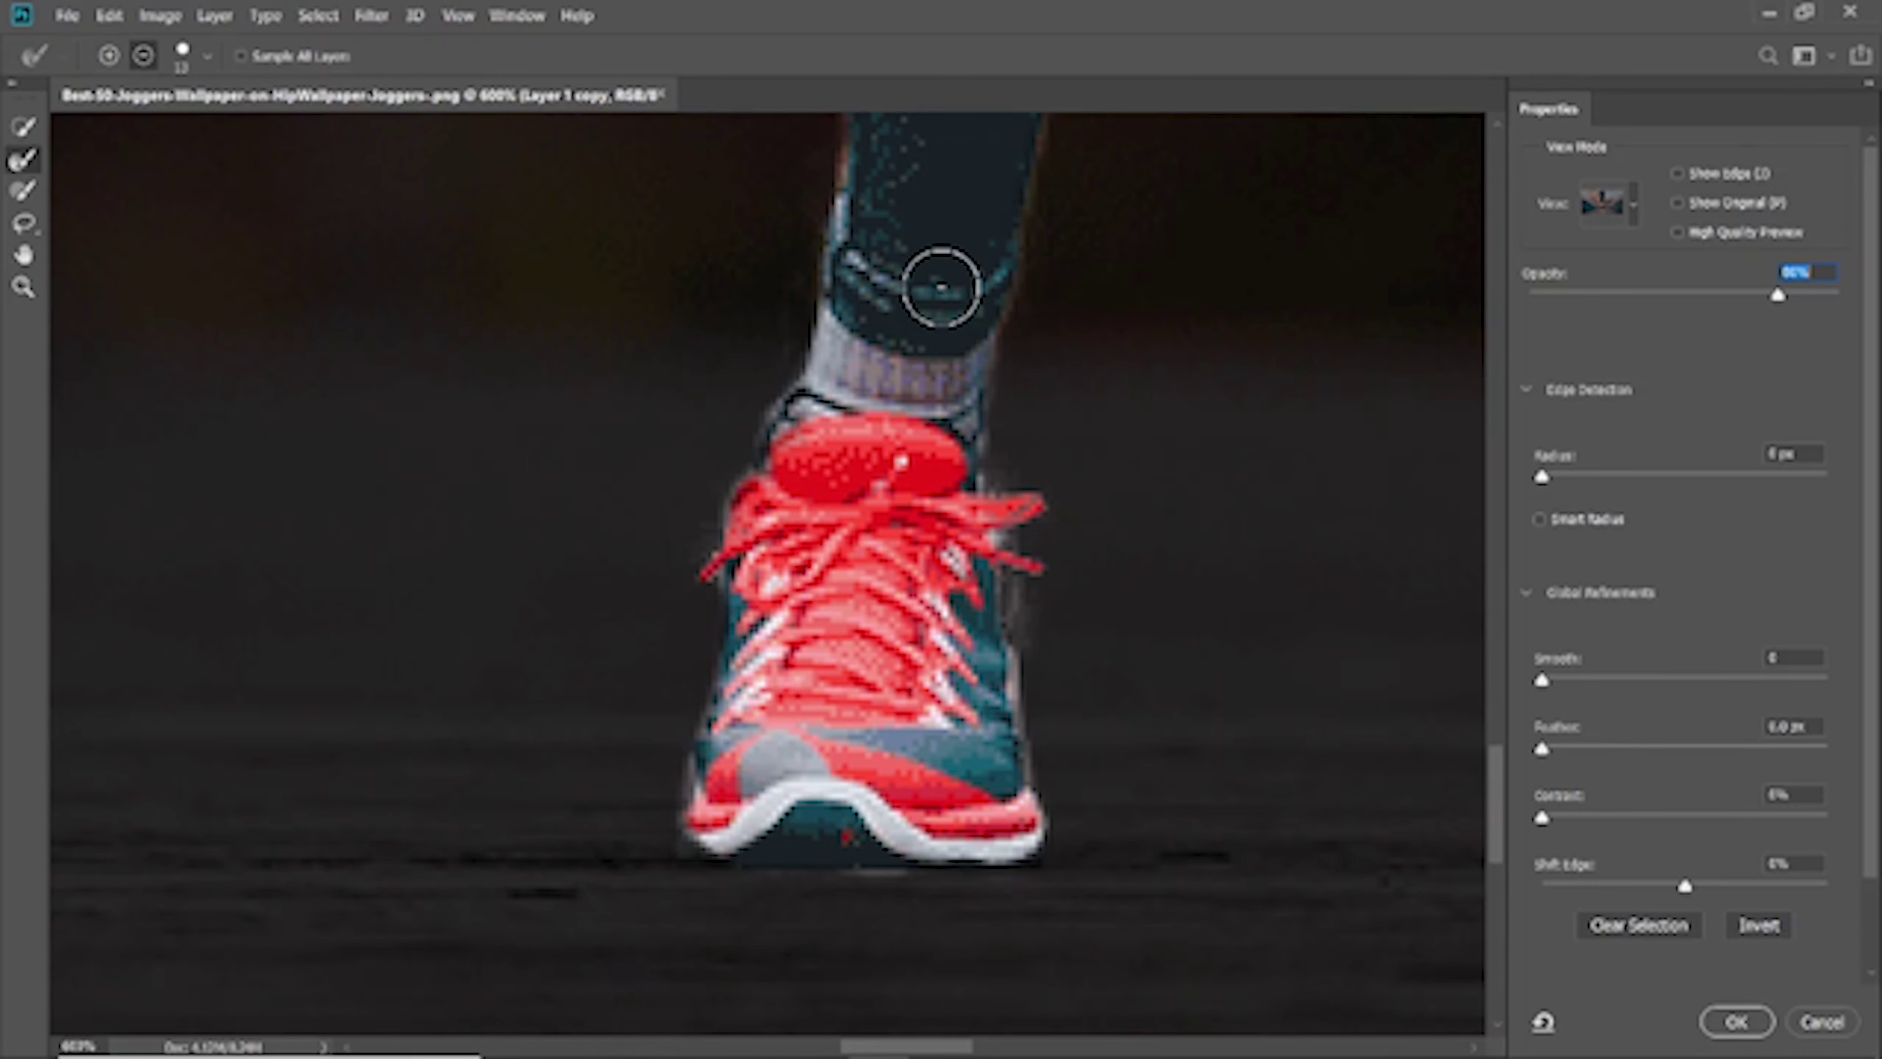
pyautogui.hotkey('ctrl', '-')
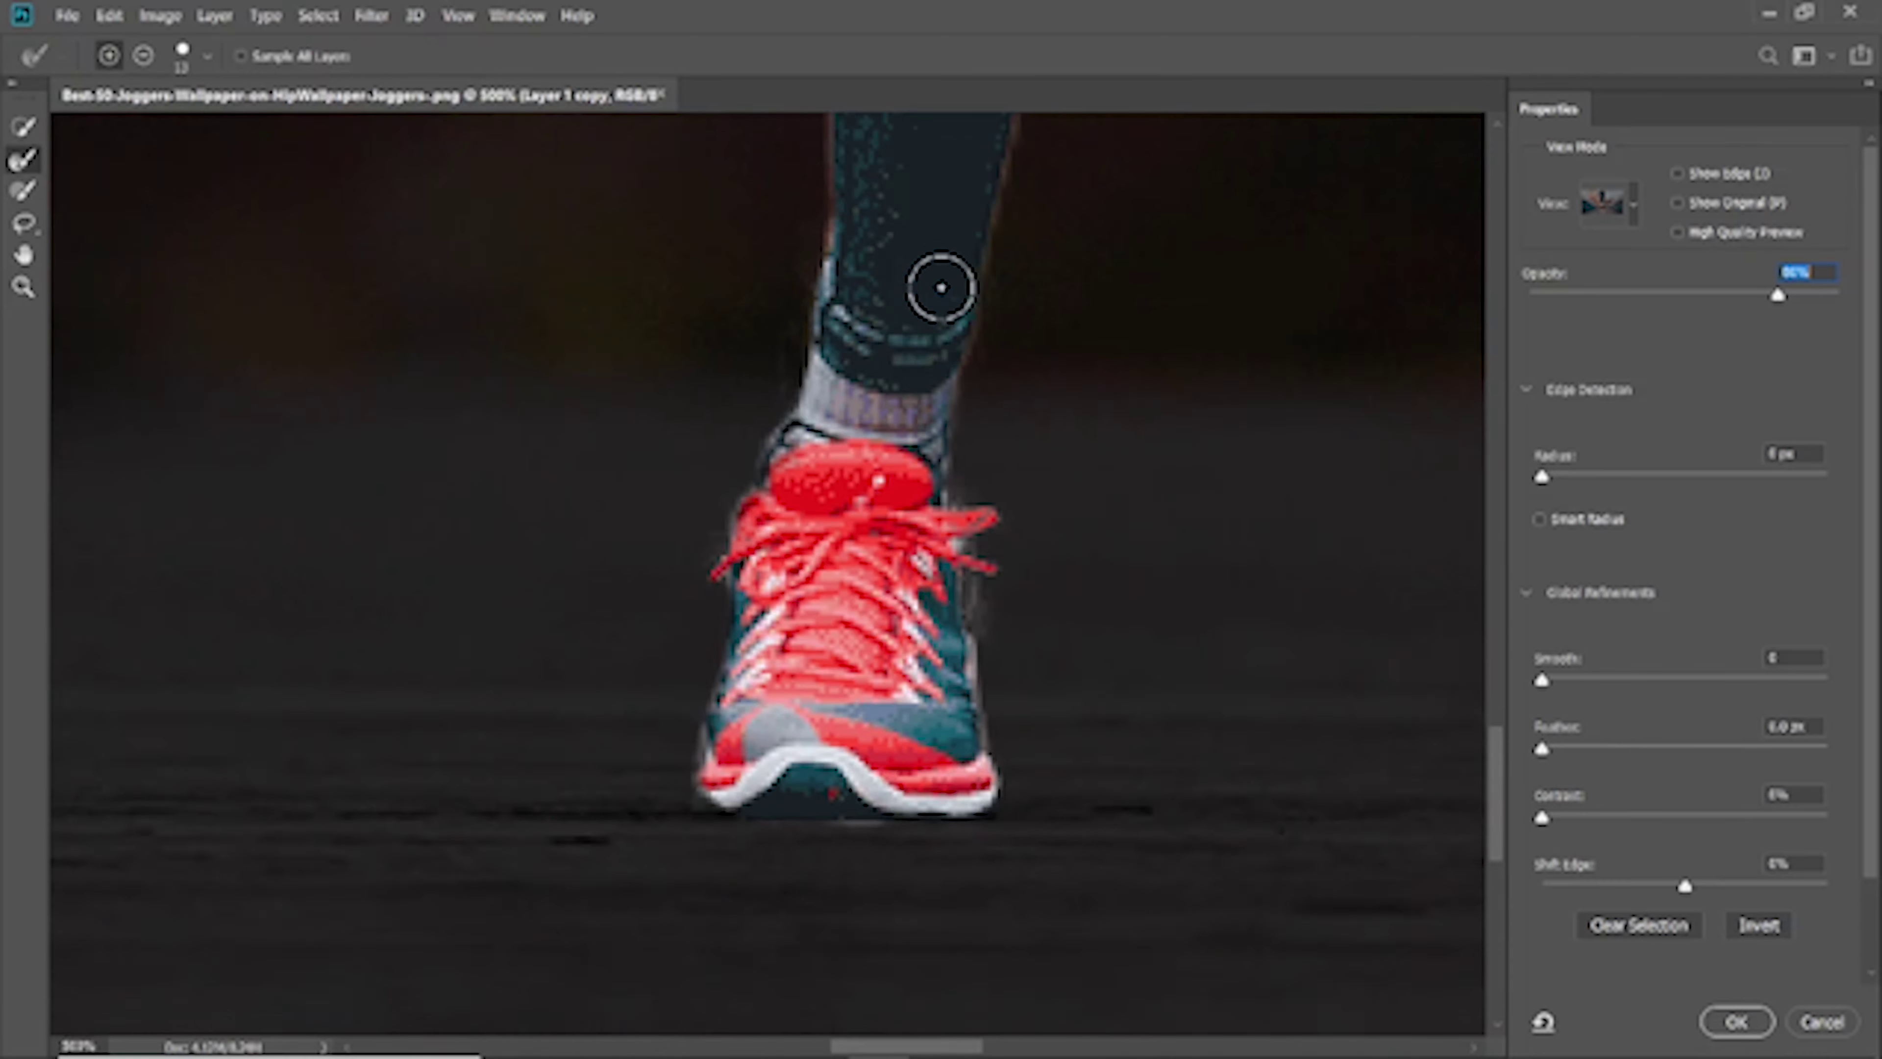
pyautogui.hotkey('ctrl', '-')
pyautogui.hotkey('ctrl', '-')
pyautogui.hotkey('ctrl', '-')
pyautogui.hotkey('ctrl', '-')
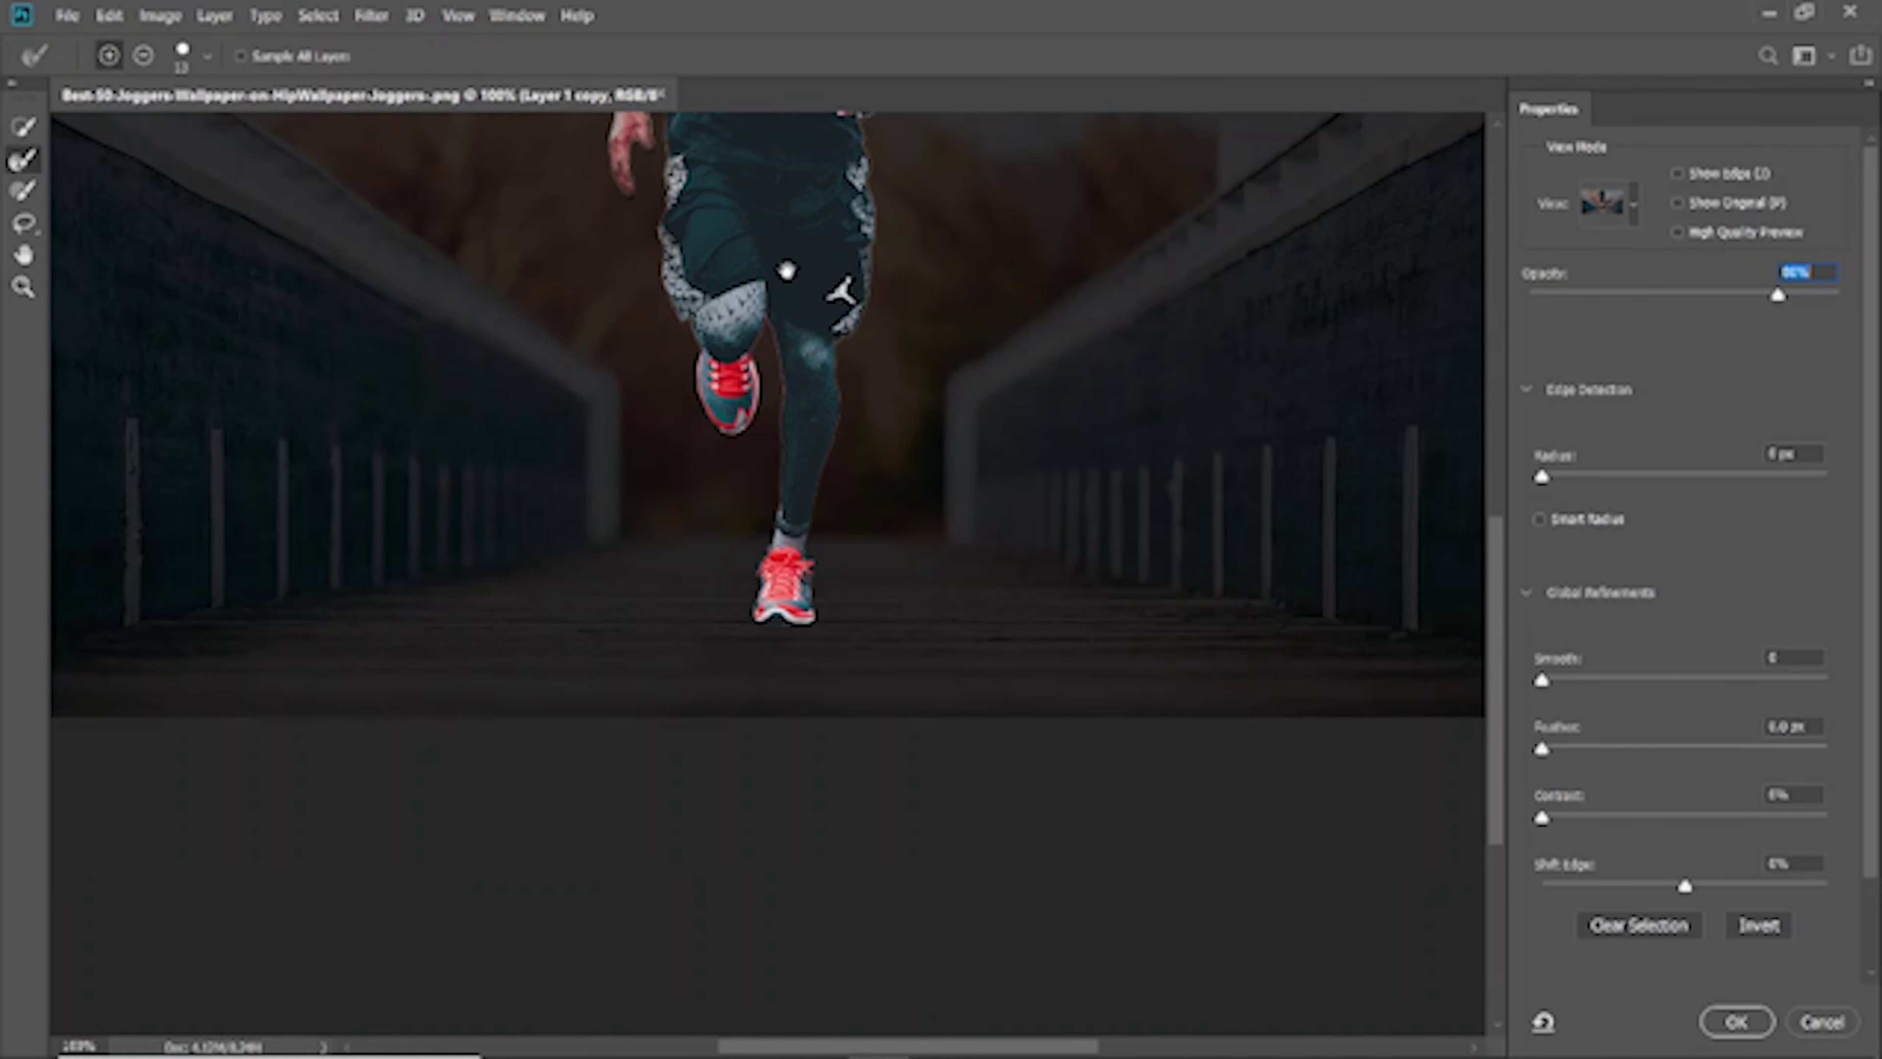
pyautogui.scroll(3, 787, 270)
pyautogui.scroll(2, 830, 375)
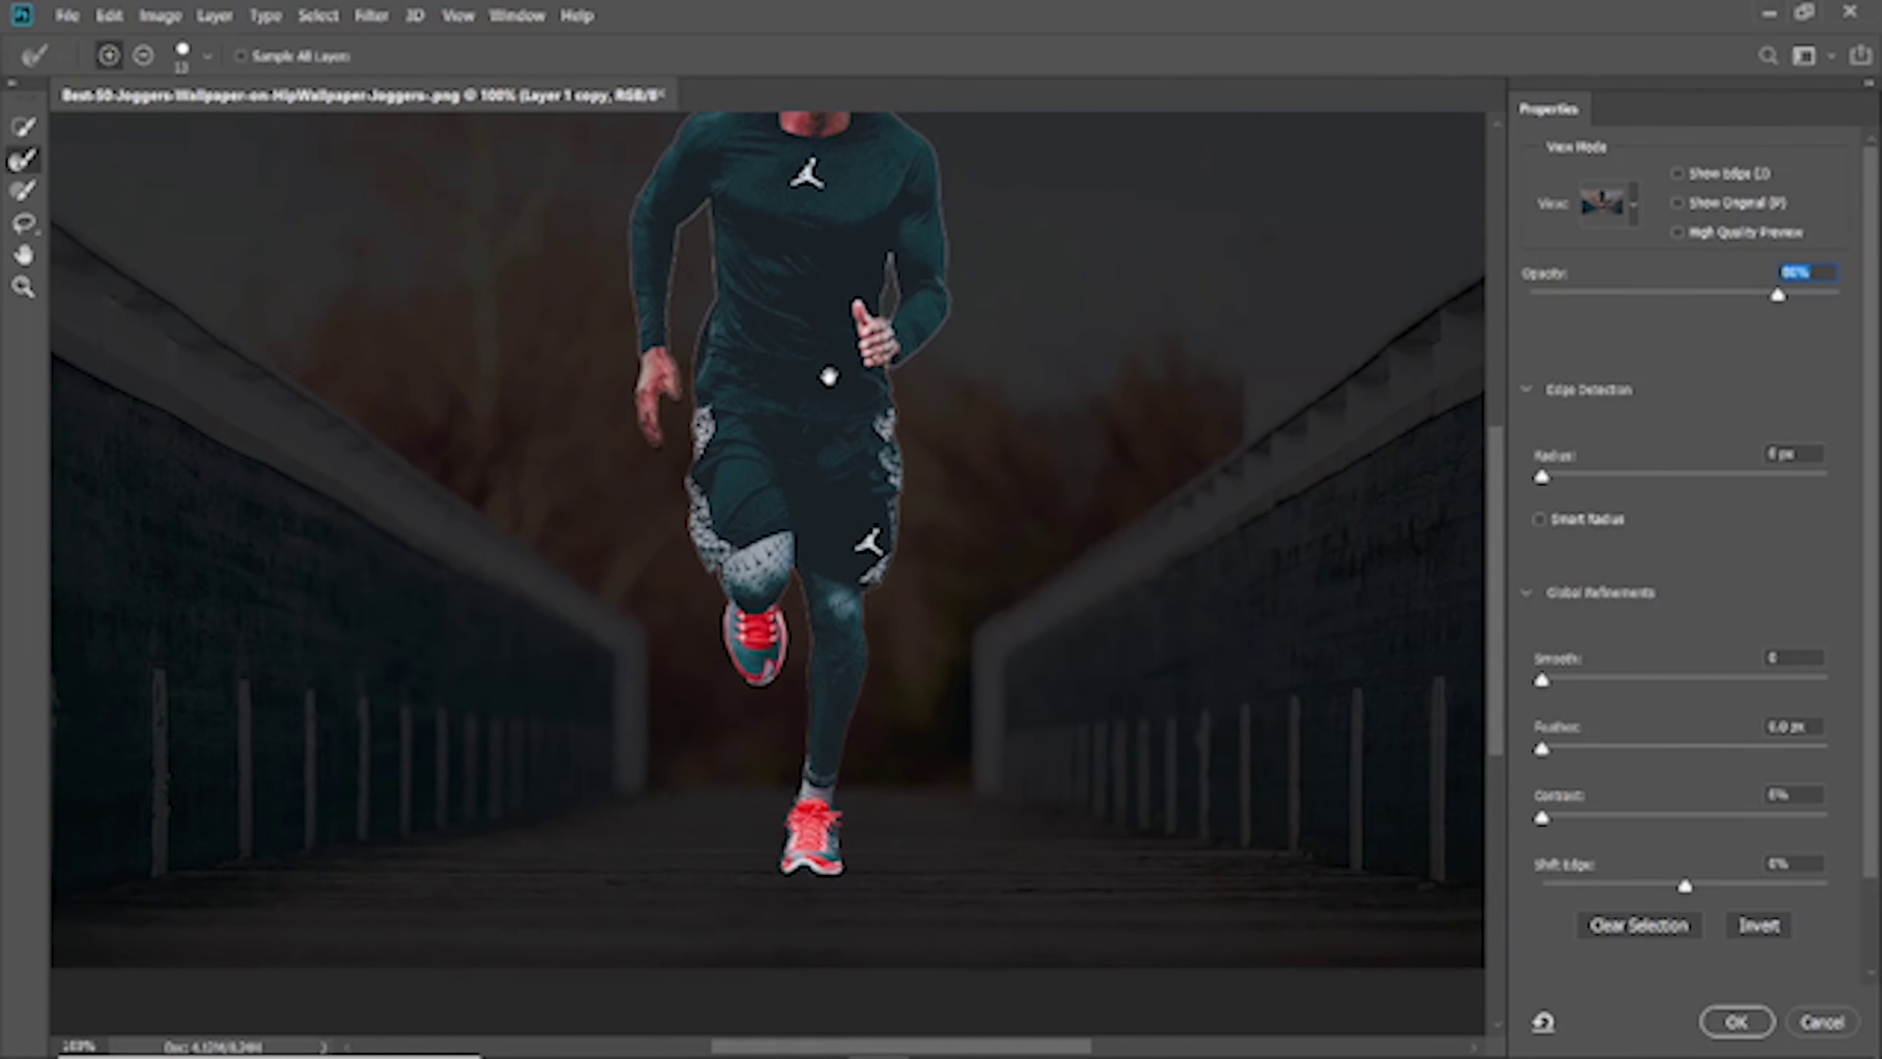
# In Global Refinements, apply Smooth 7, Feather 0.0 px, Contrast 7% and Shift Edge -13%
pyautogui.scroll(1, 830, 375)
pyautogui.scroll(1, 834, 415)
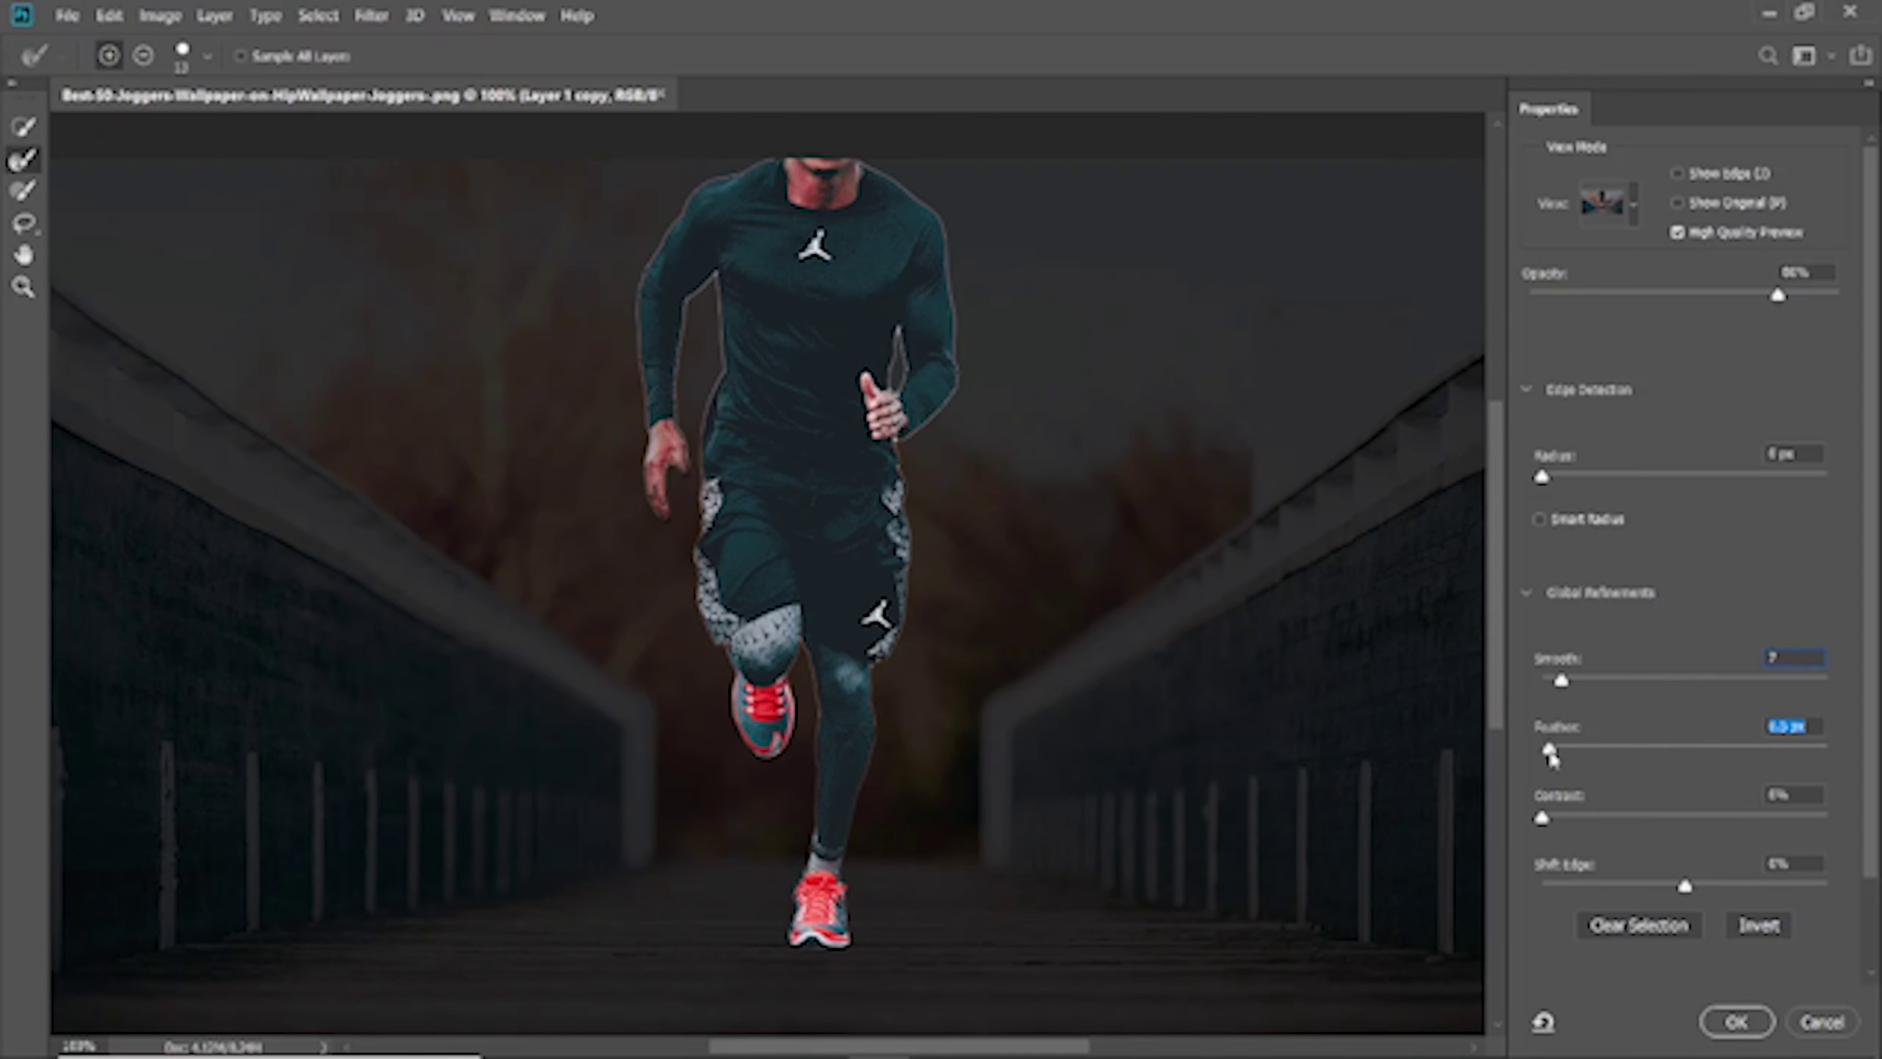
pyautogui.moveTo(1549, 757)
pyautogui.mouseDown()
pyautogui.moveTo(1693, 749)
pyautogui.moveTo(1547, 753)
pyautogui.mouseUp()
pyautogui.moveTo(1688, 888); pyautogui.dragTo(1701, 889)
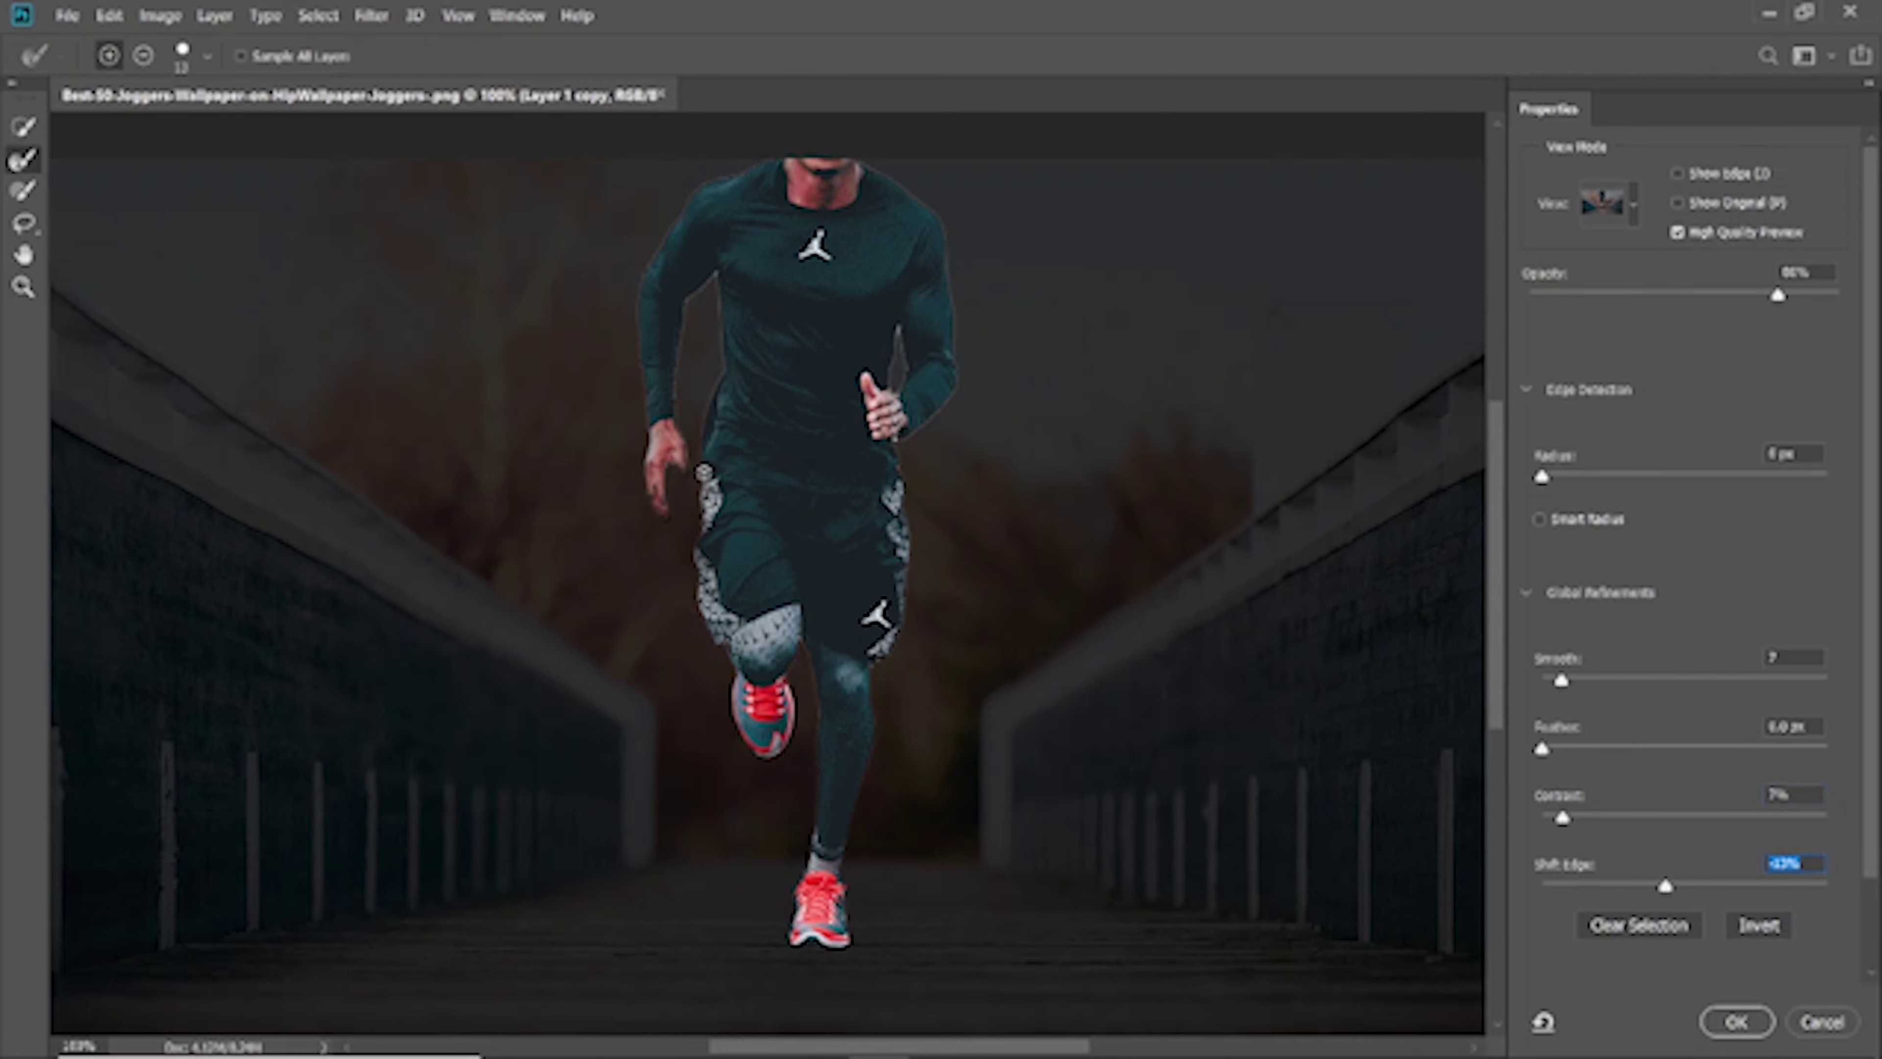
pyautogui.hotkey('ctrl', '+')
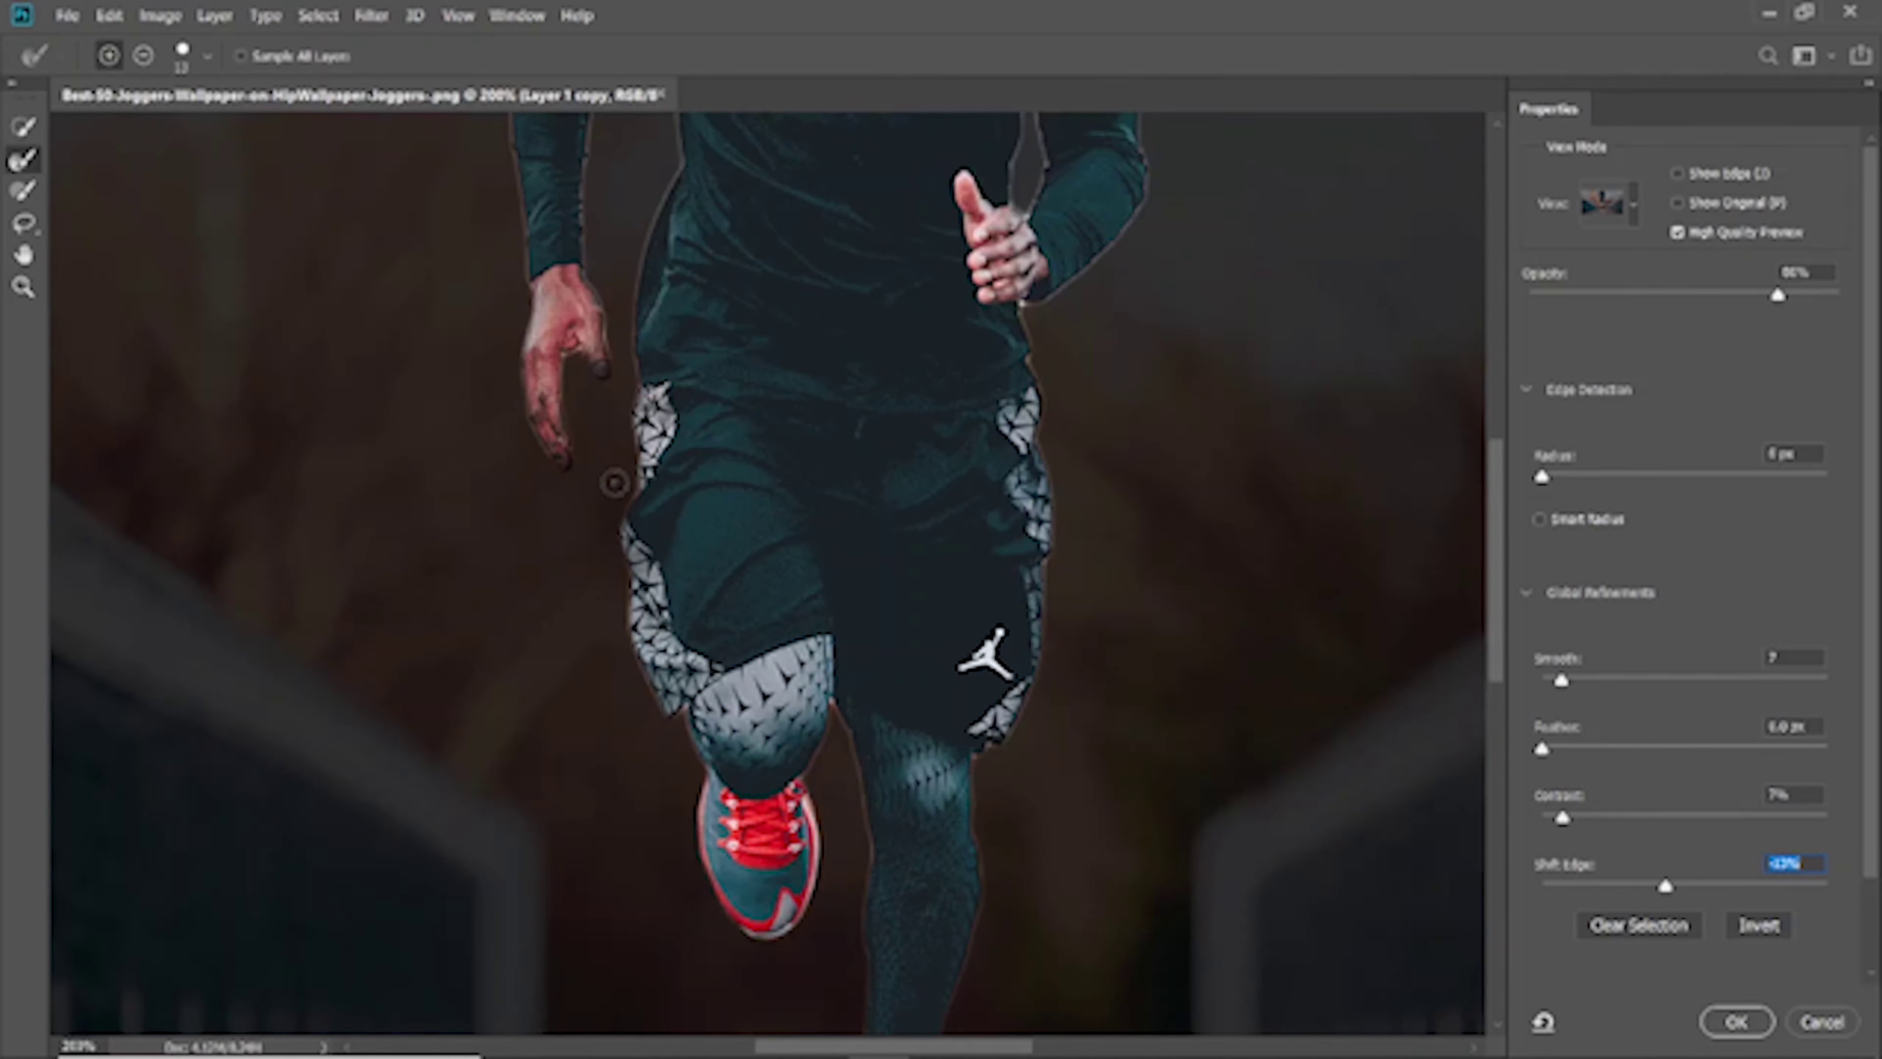
# Zoom to 400% on the hanging hand and refine its finger edges with the Refine Edge Brush
pyautogui.hotkey('ctrl', '+')
pyautogui.hotkey('ctrl', '+')
pyautogui.moveTo(531, 438)
pyautogui.mouseDown()
pyautogui.moveTo(798, 383)
pyautogui.moveTo(1088, 660)
pyautogui.mouseUp()
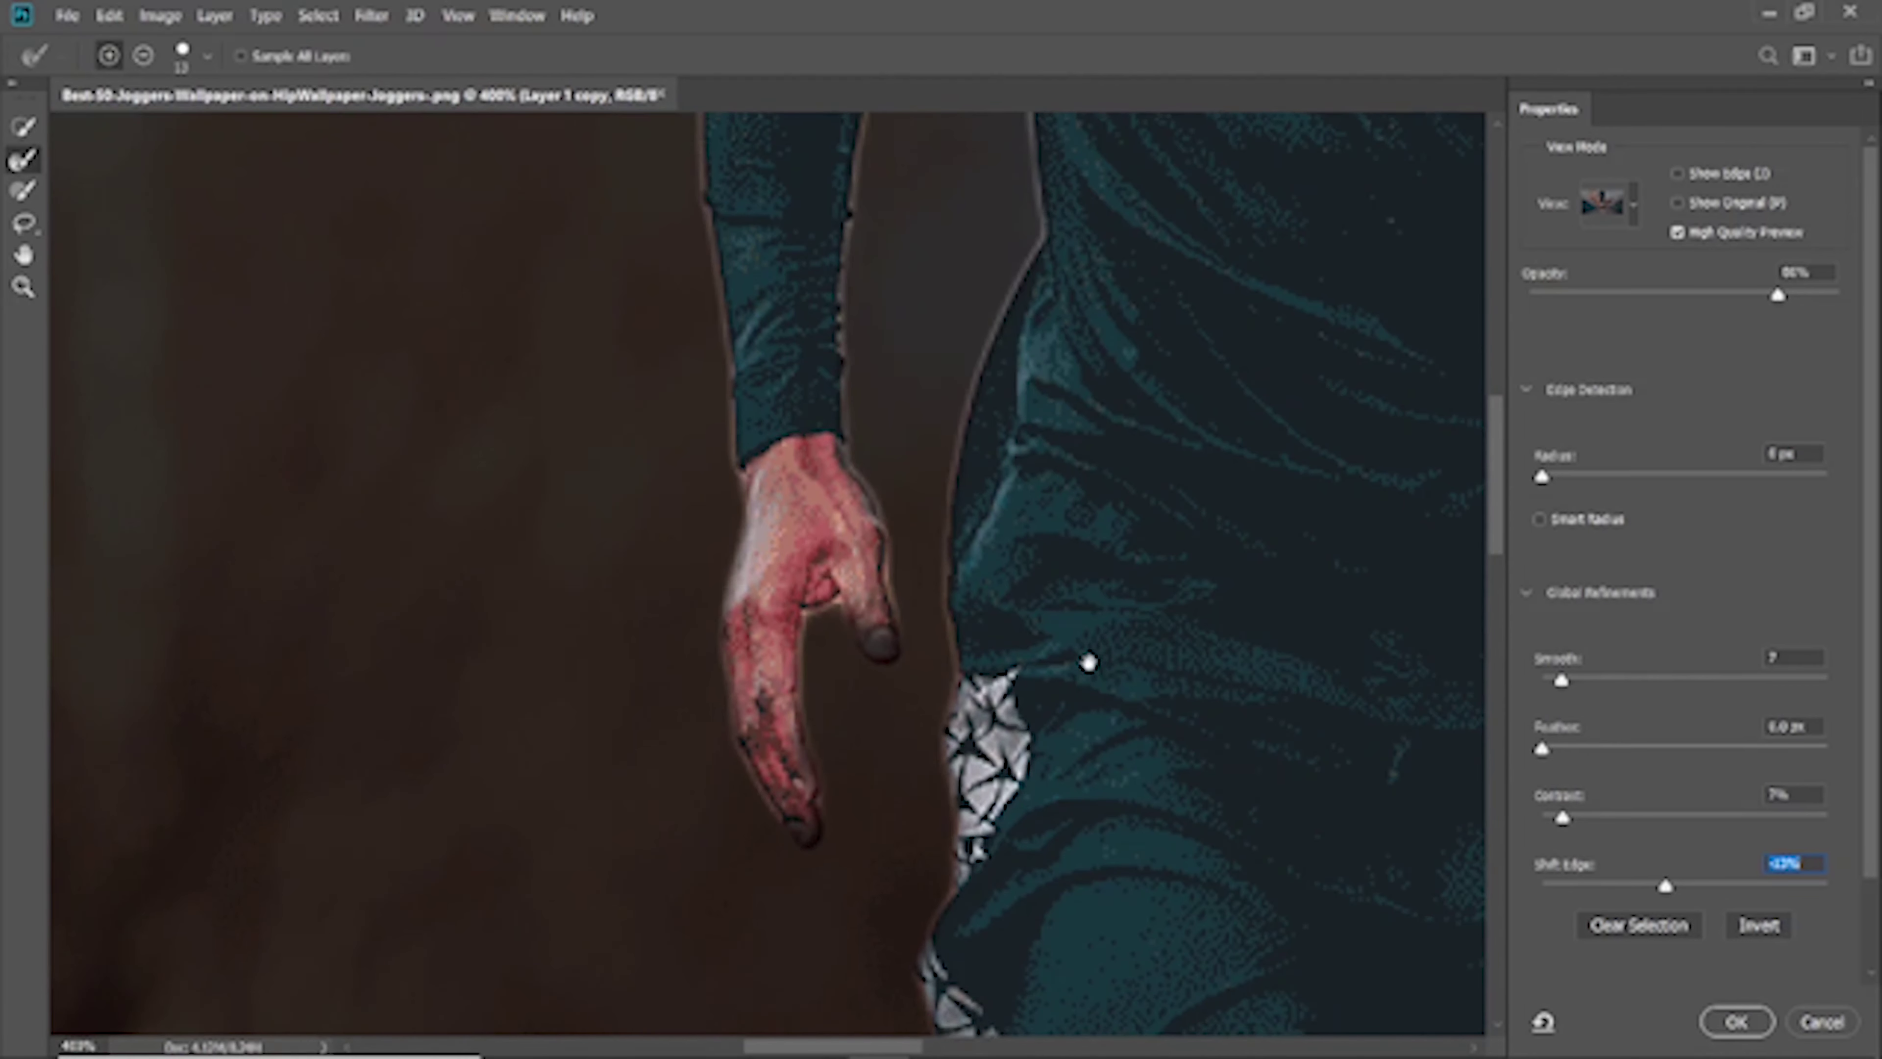
pyautogui.click(16, 192)
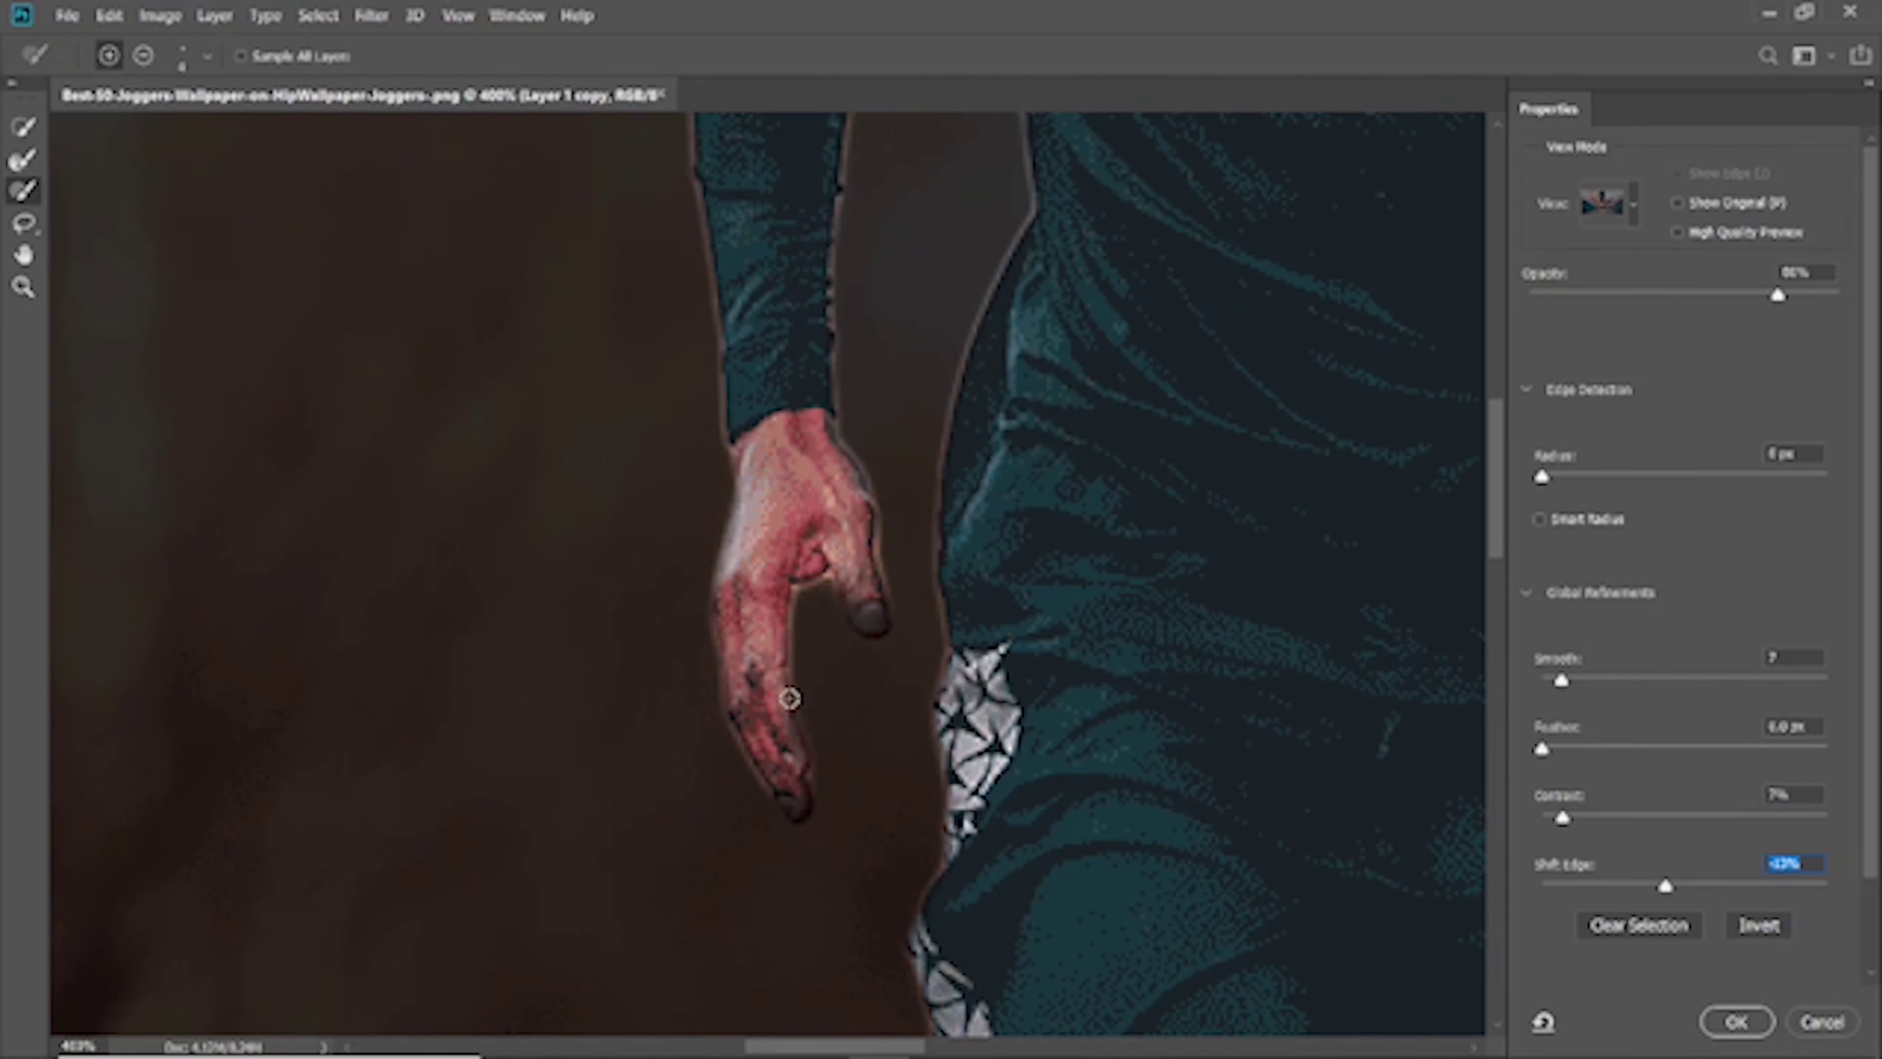
pyautogui.moveTo(720, 664); pyautogui.dragTo(737, 692)
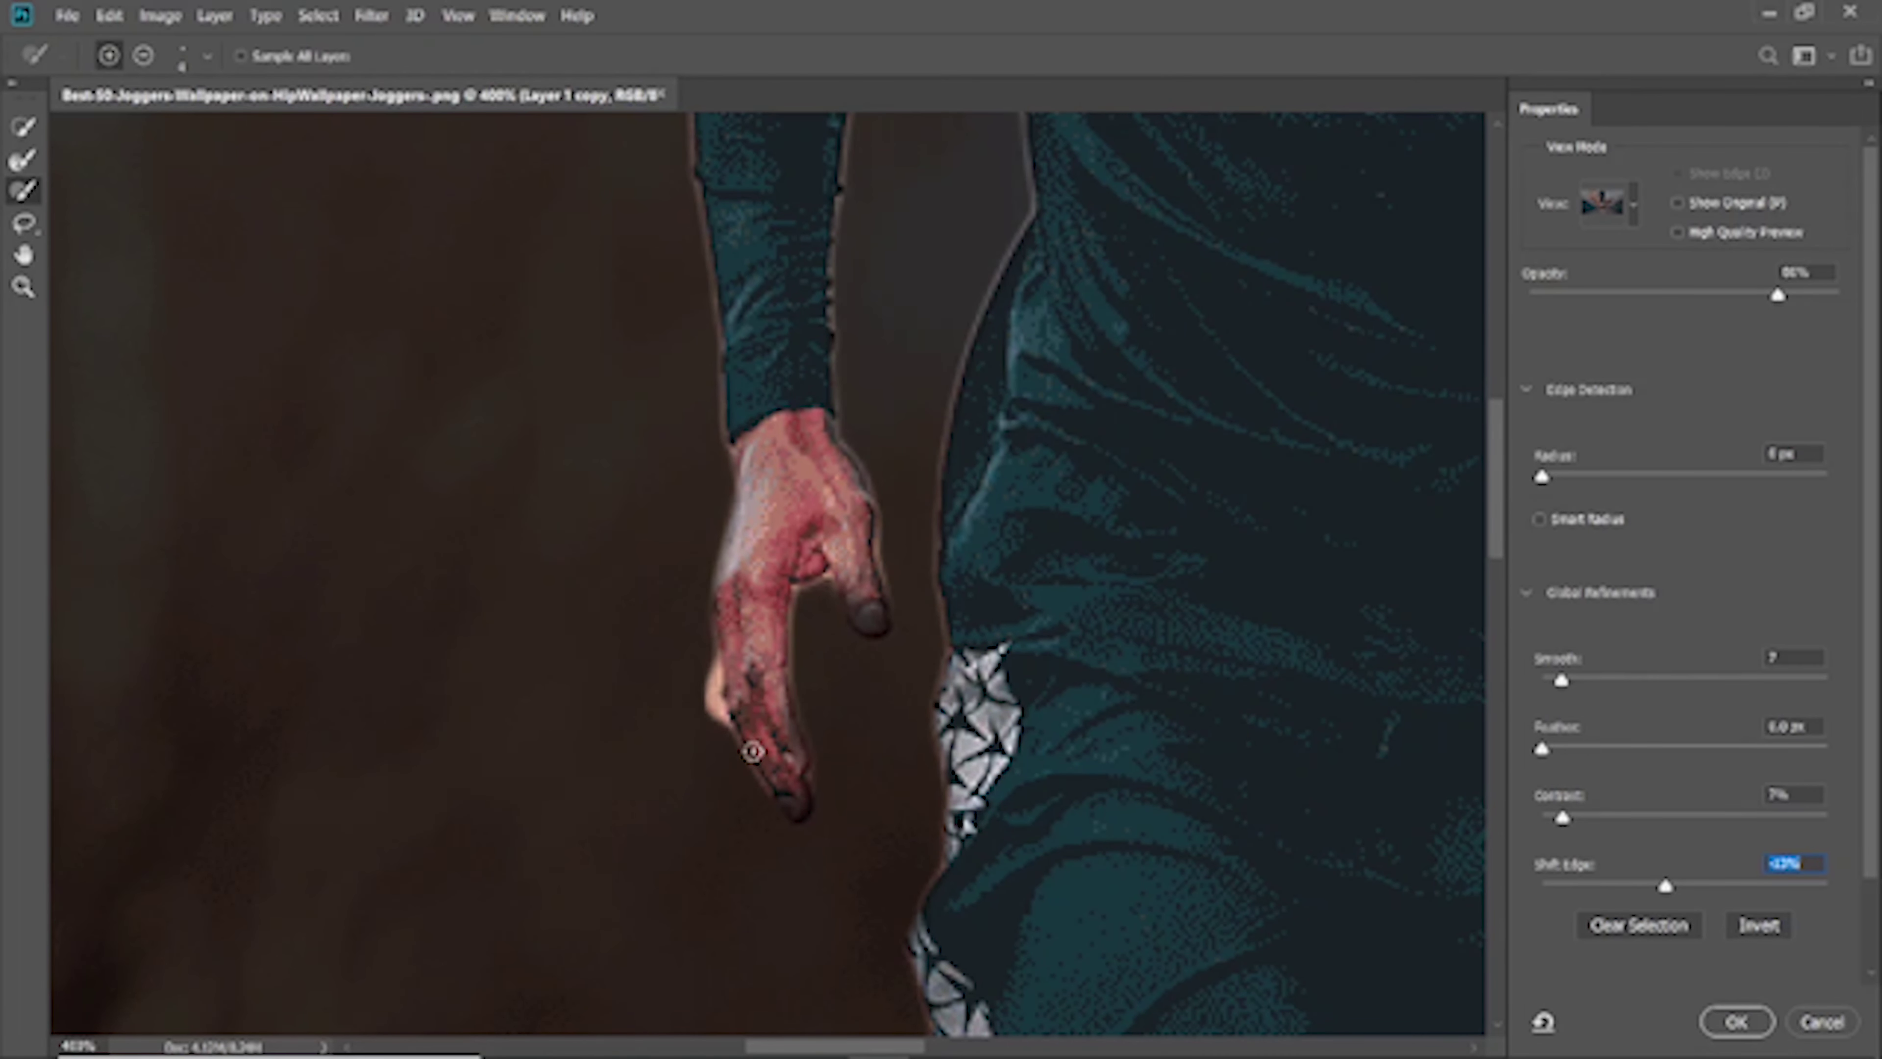
pyautogui.moveTo(801, 788); pyautogui.dragTo(770, 724)
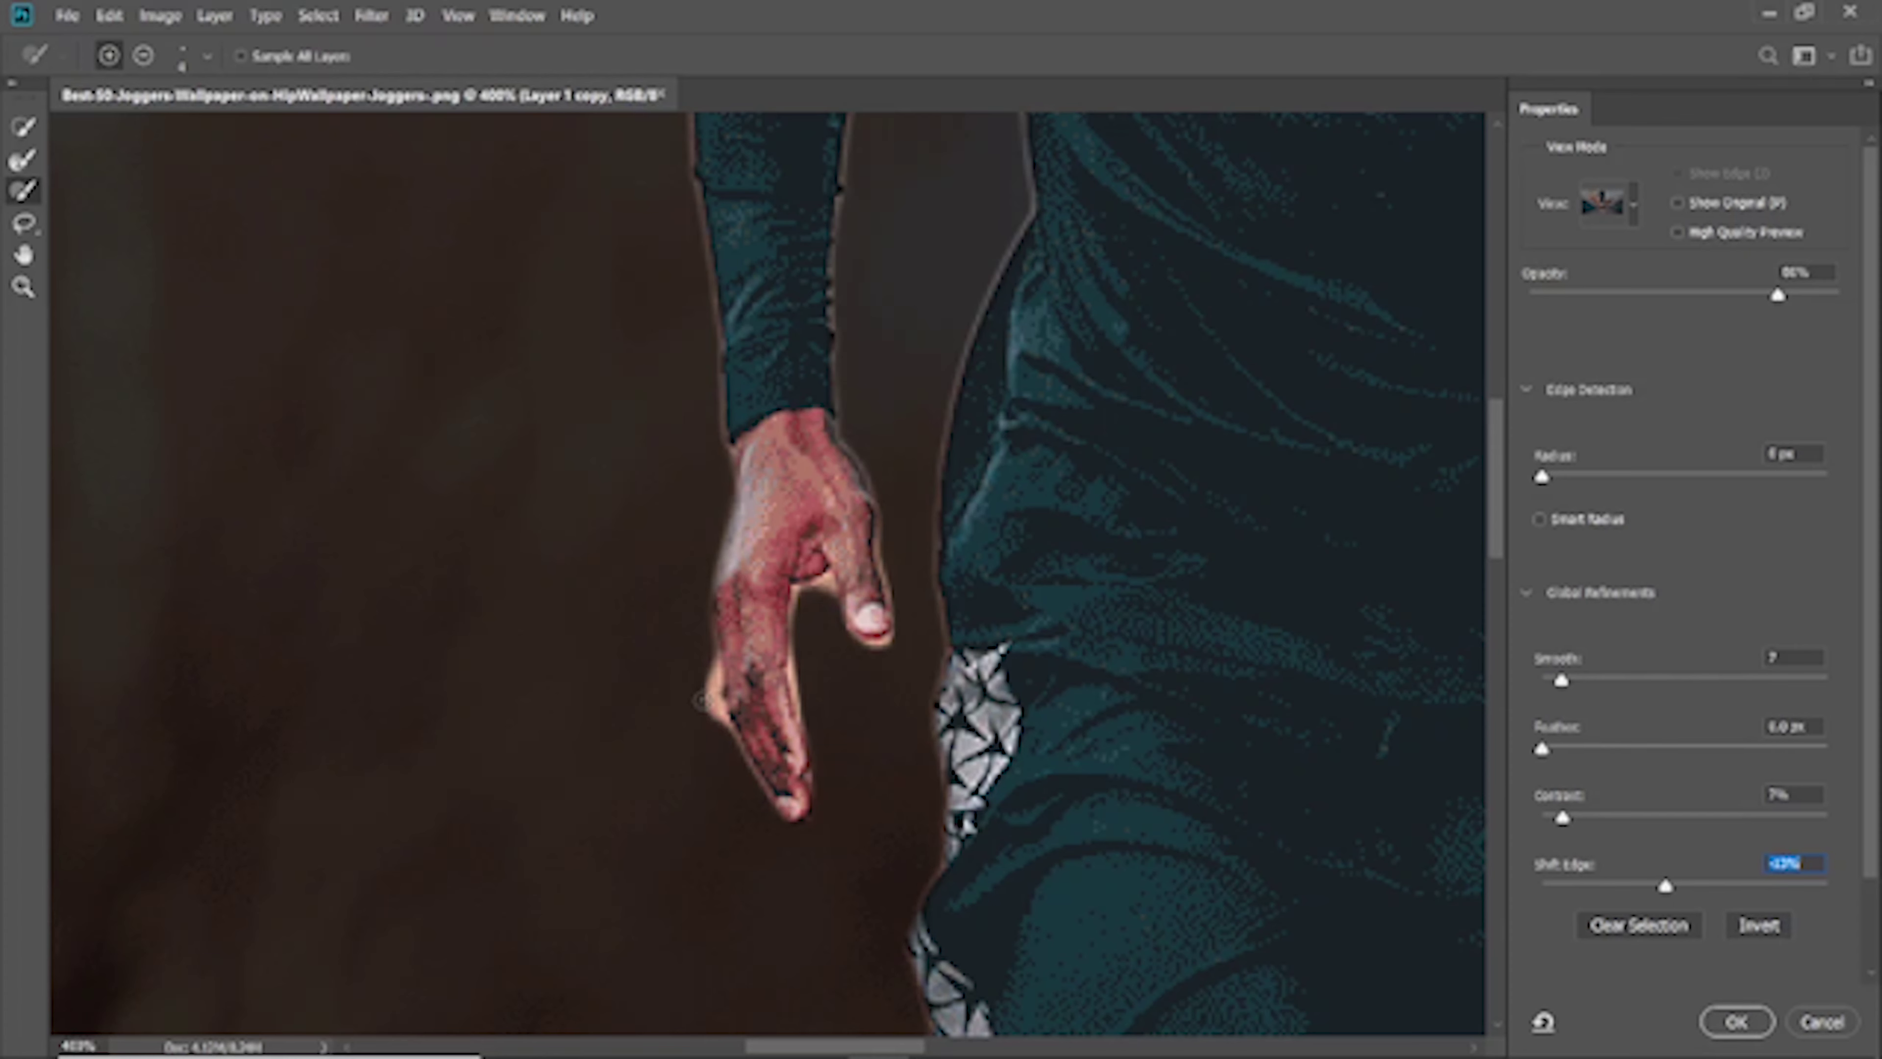
pyautogui.press('alt')
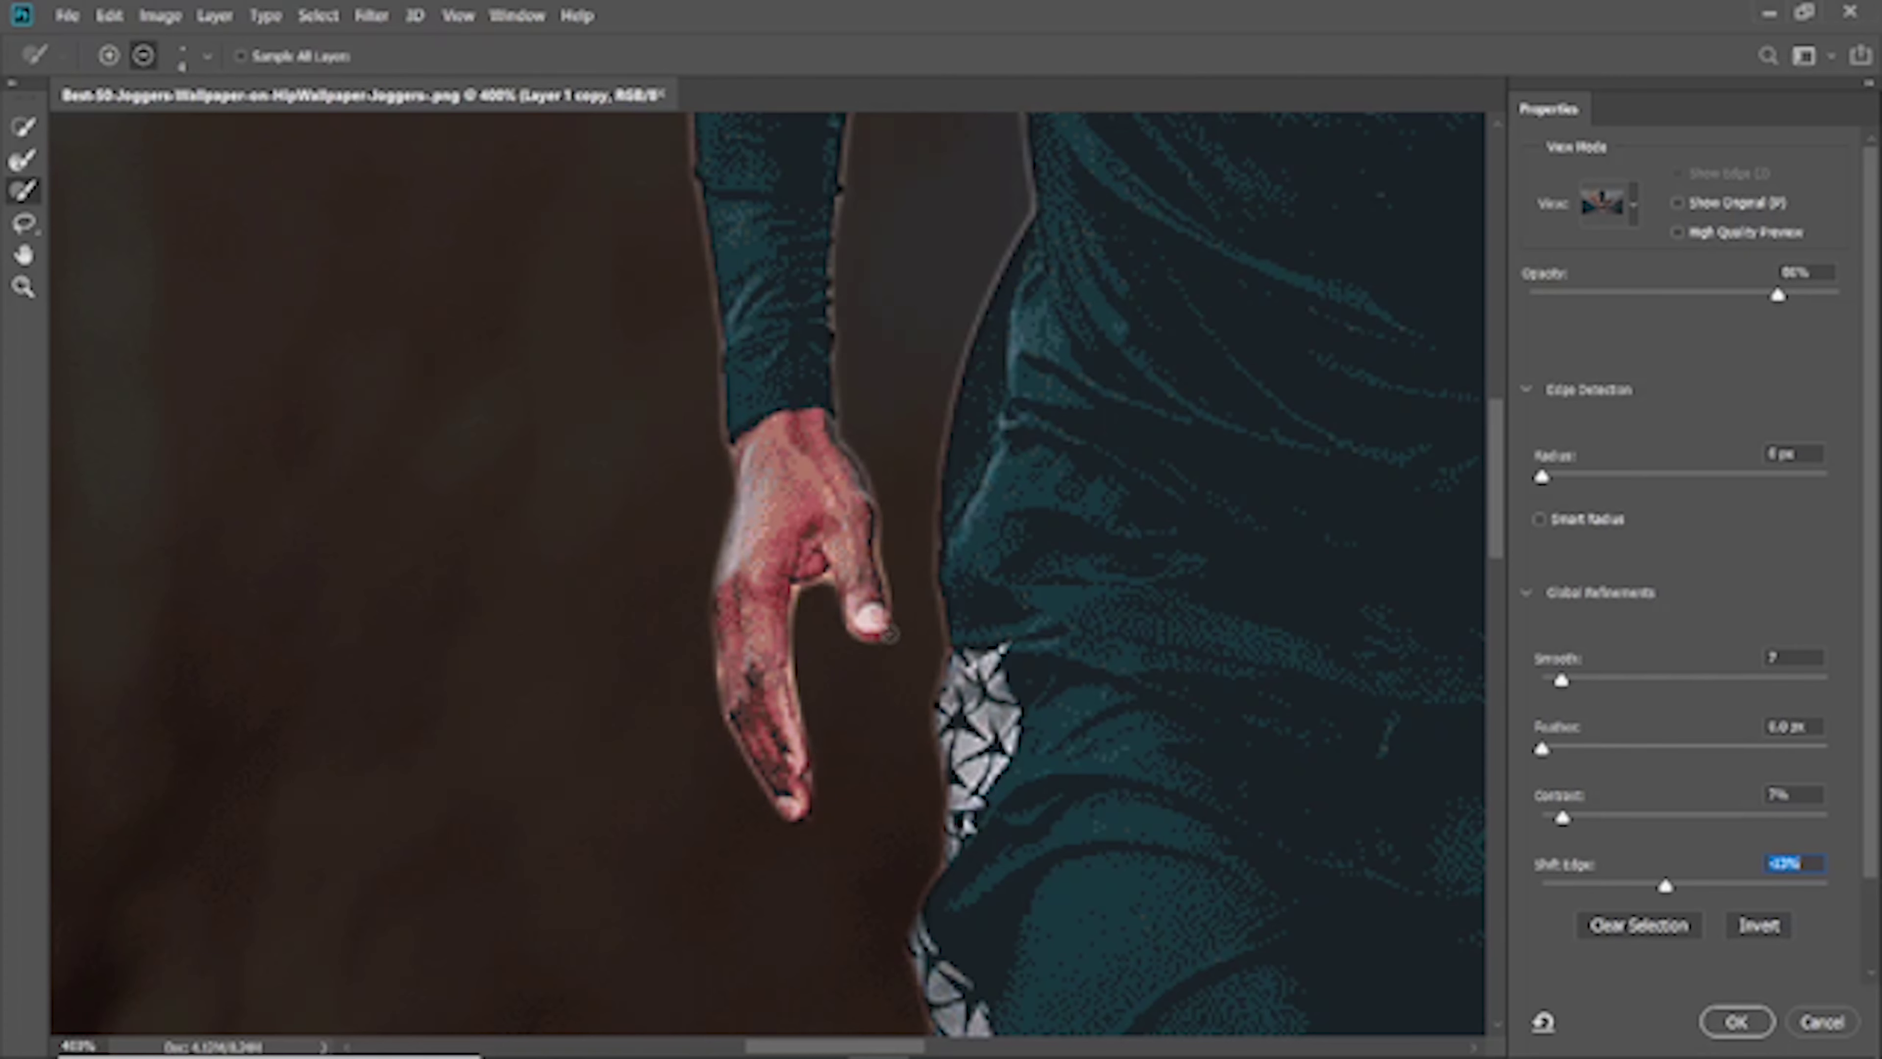
pyautogui.press('alt')
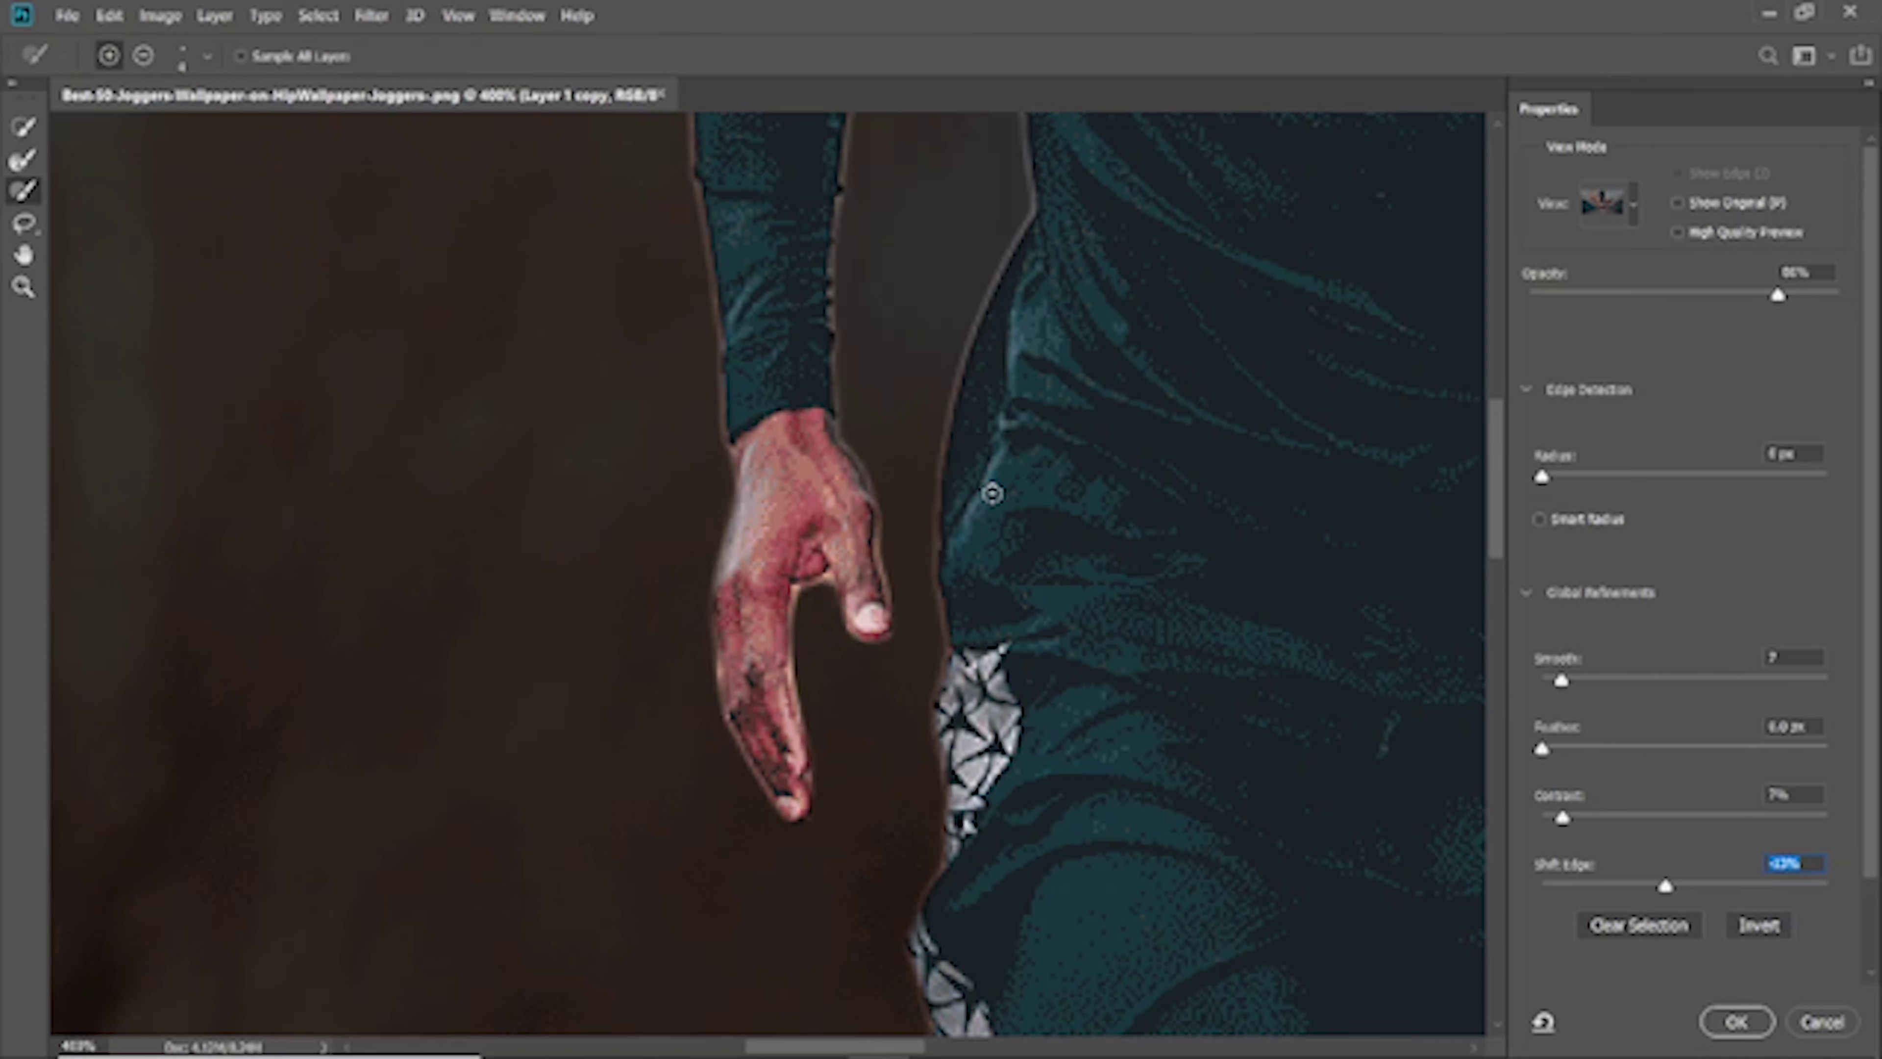
pyautogui.scroll(-2, 992, 493)
pyautogui.scroll(-1, 992, 493)
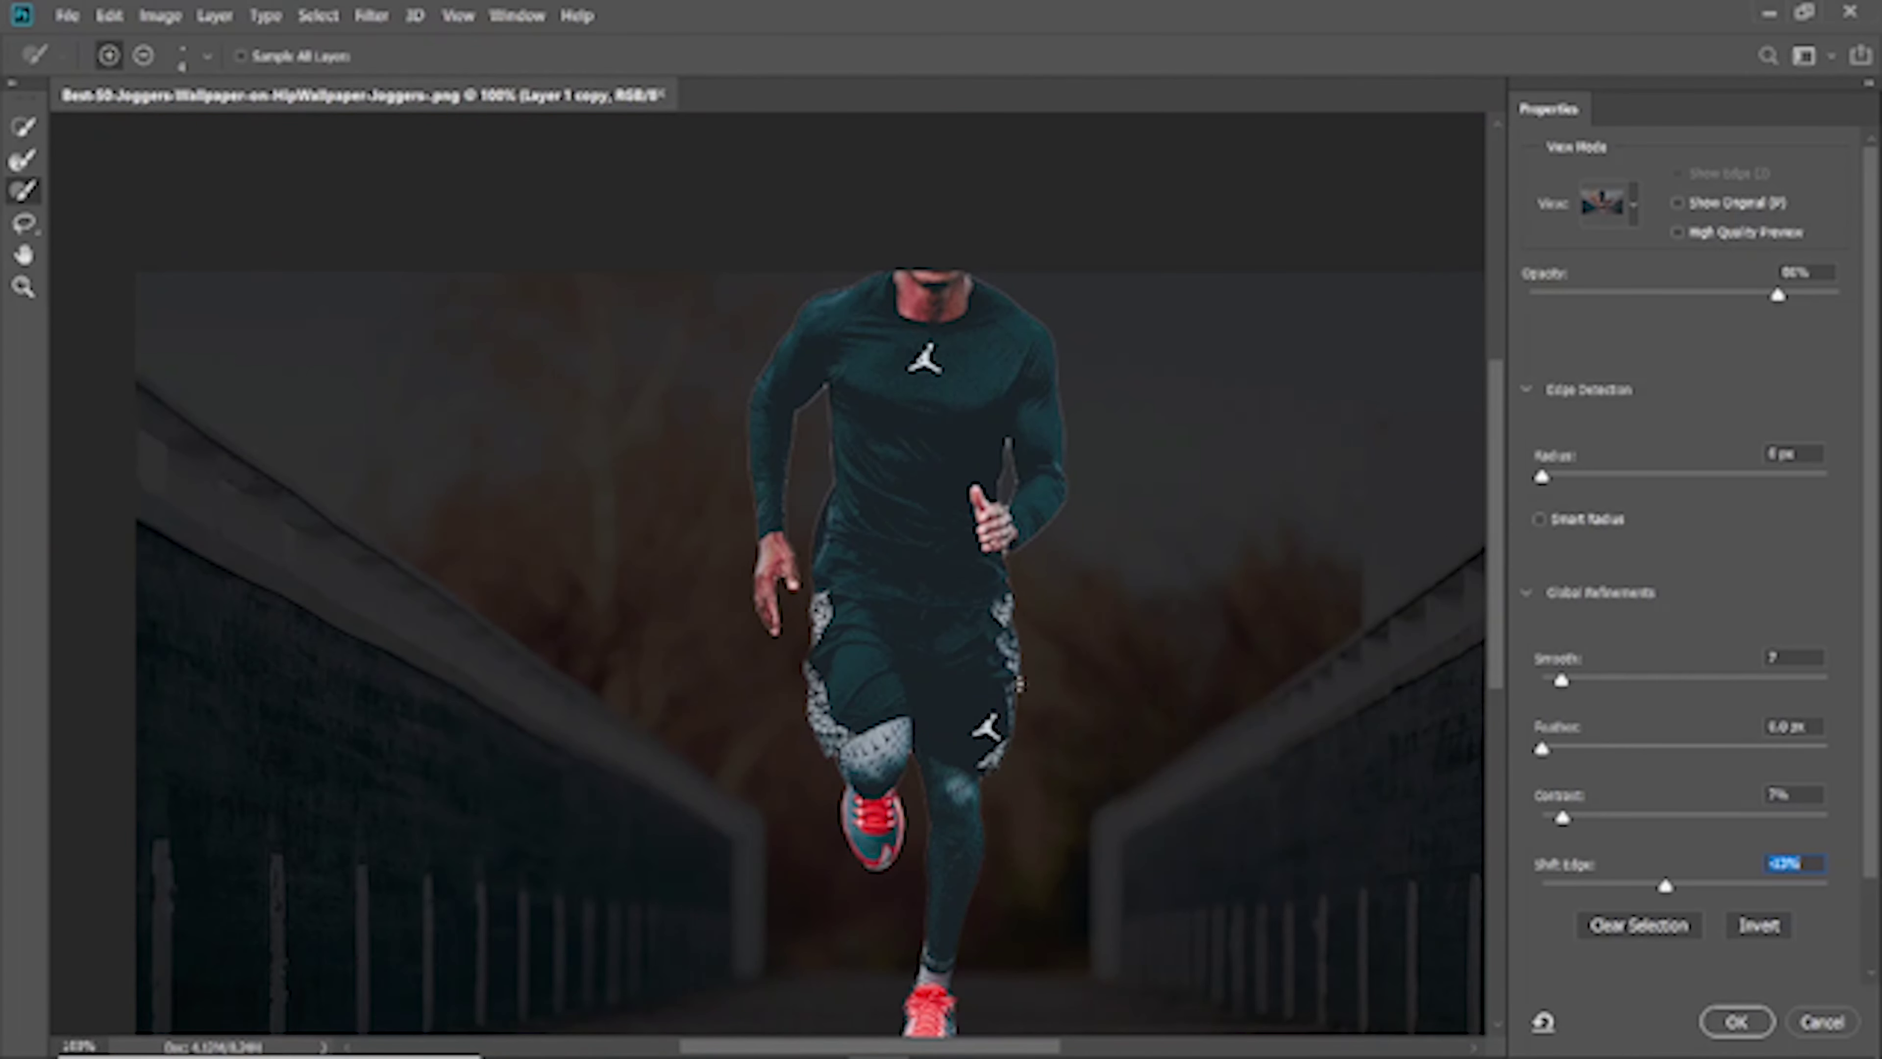
# Check the cutout at full overlay opacity, then return the opacity to about 80%
pyautogui.moveTo(992, 493)
pyautogui.mouseDown()
pyautogui.moveTo(983, 216)
pyautogui.moveTo(928, 372)
pyautogui.moveTo(893, 385)
pyautogui.mouseUp()
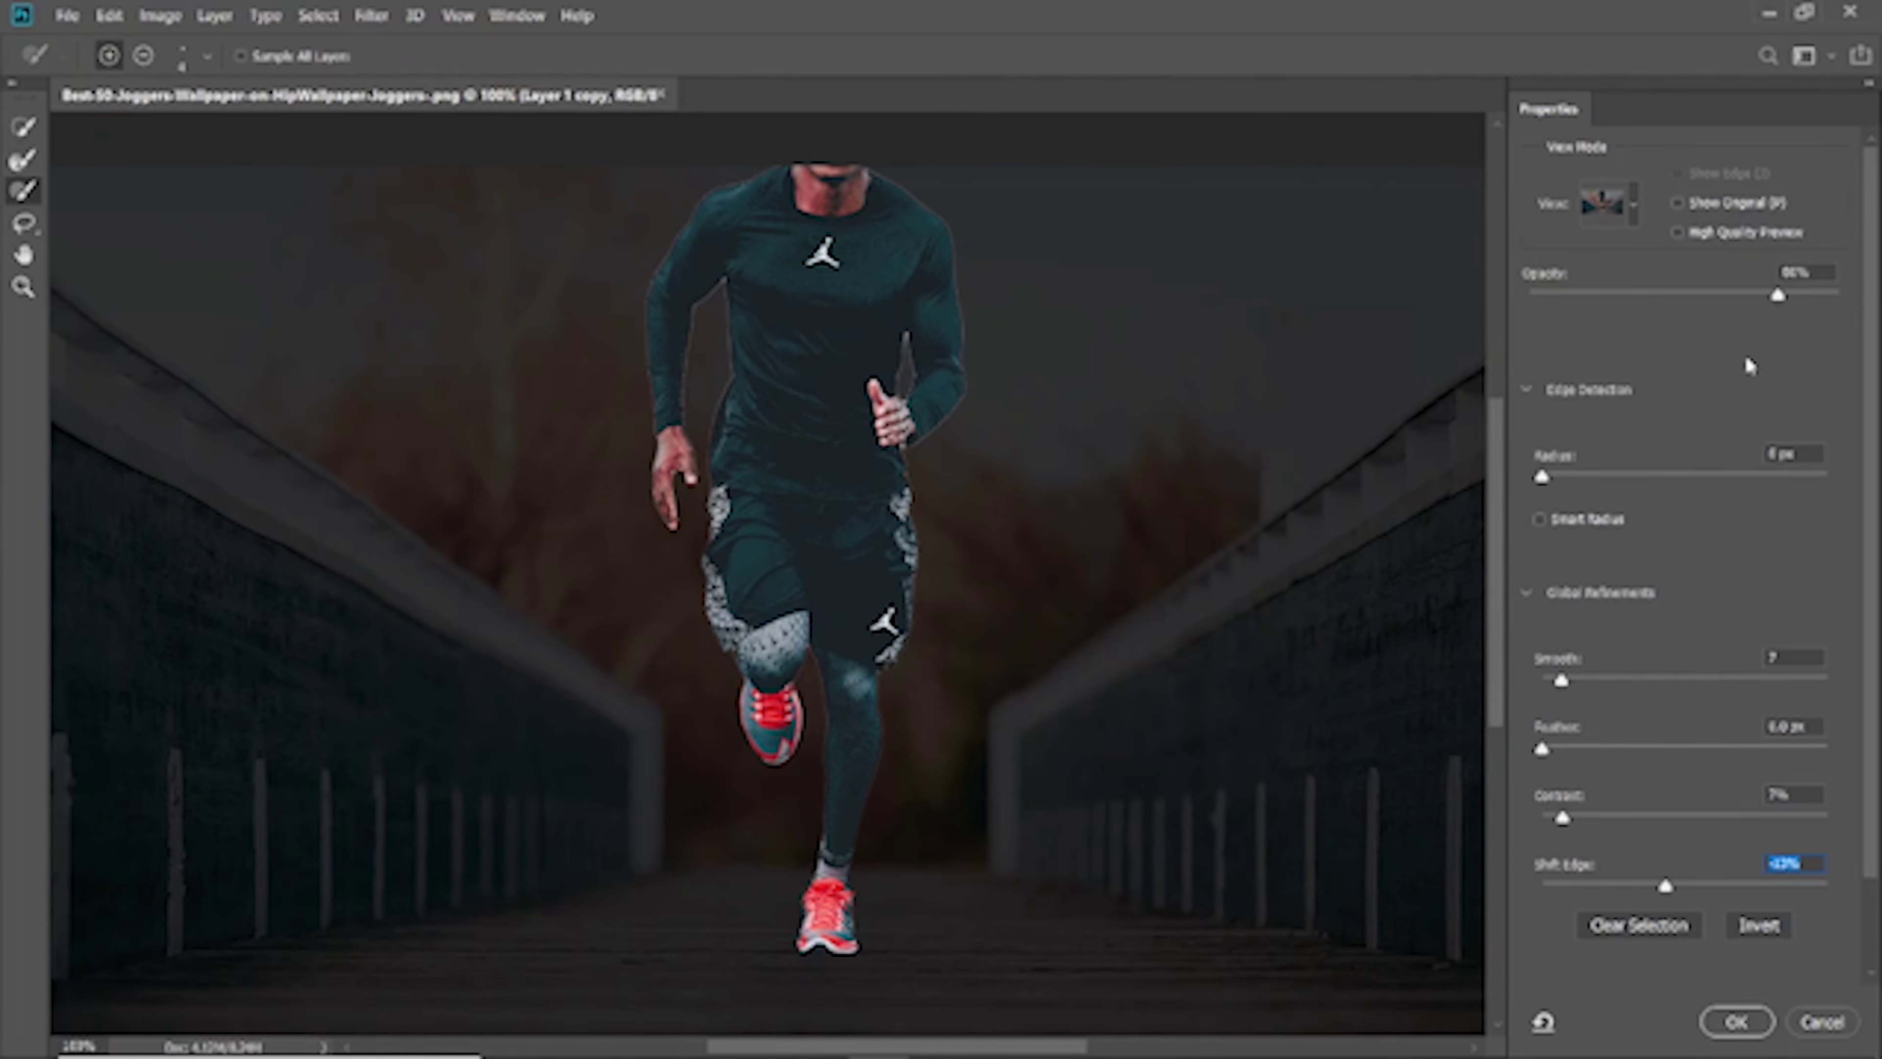
pyautogui.moveTo(1781, 299); pyautogui.dragTo(1856, 310)
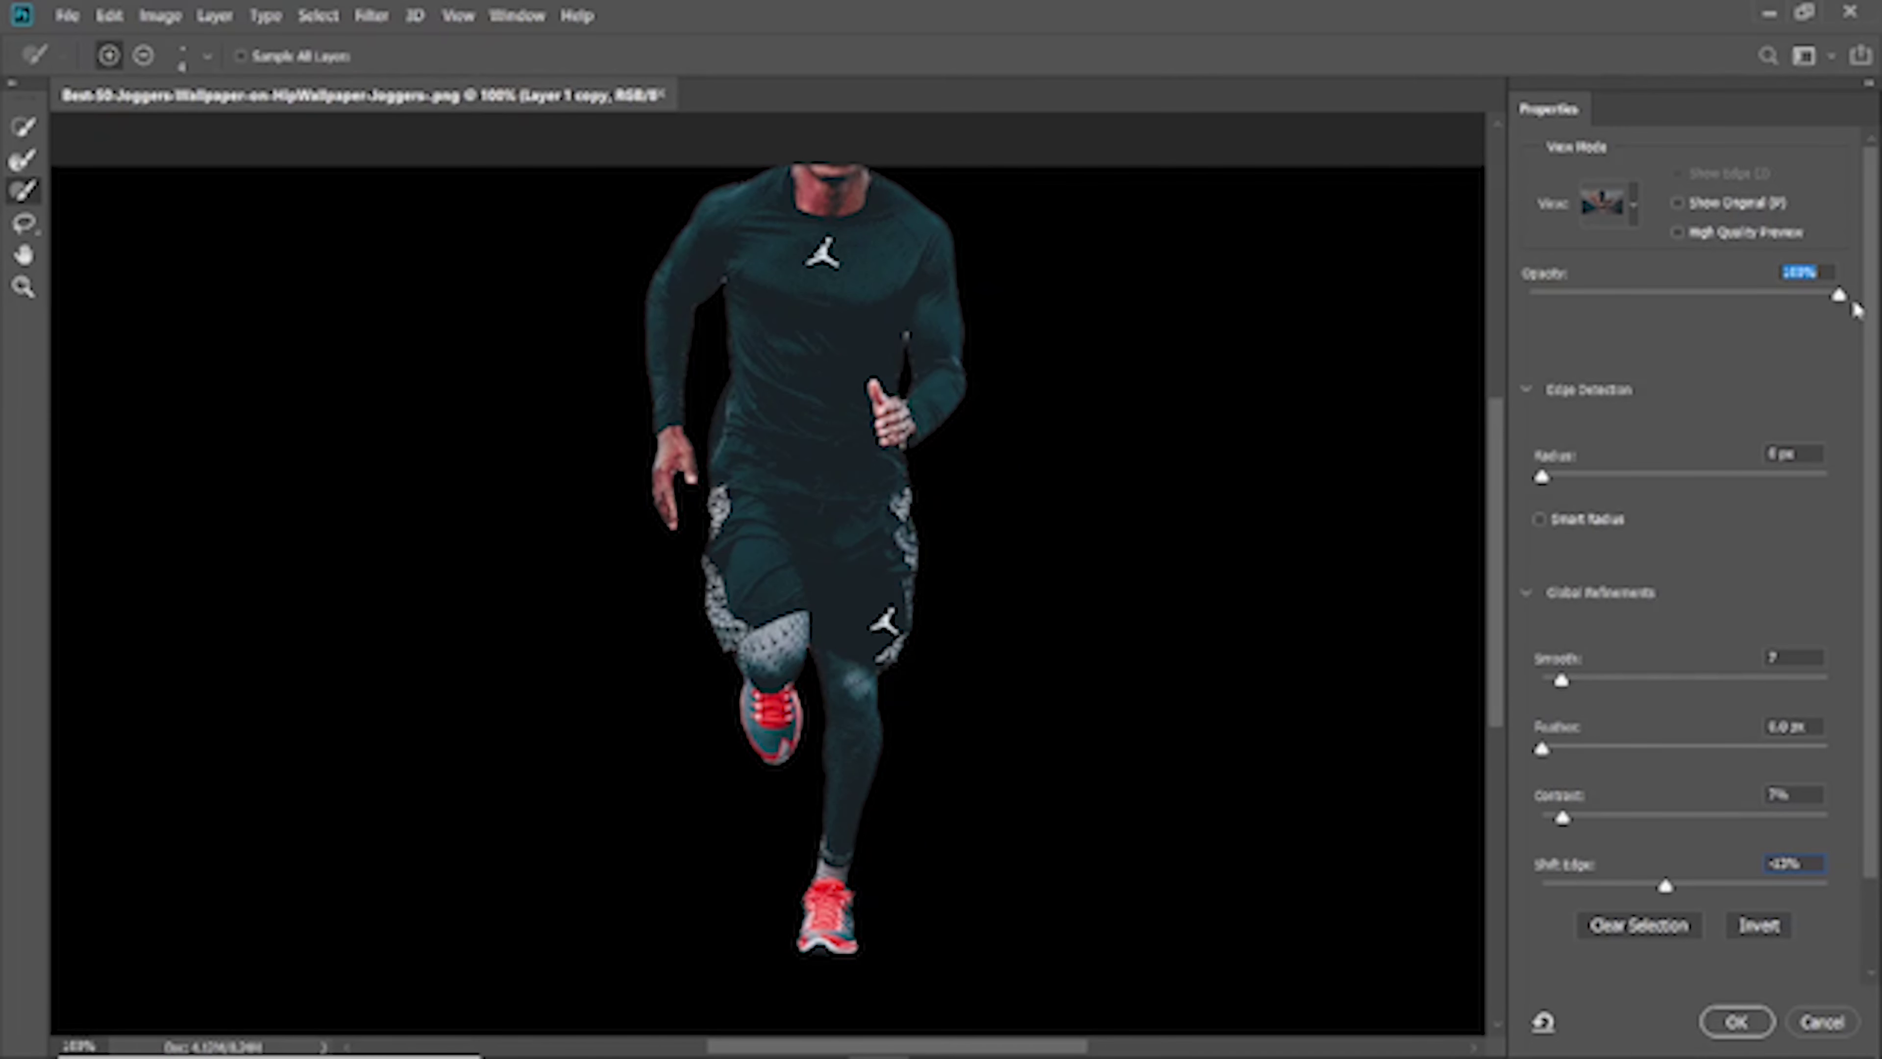
pyautogui.moveTo(1825, 310); pyautogui.dragTo(1809, 306)
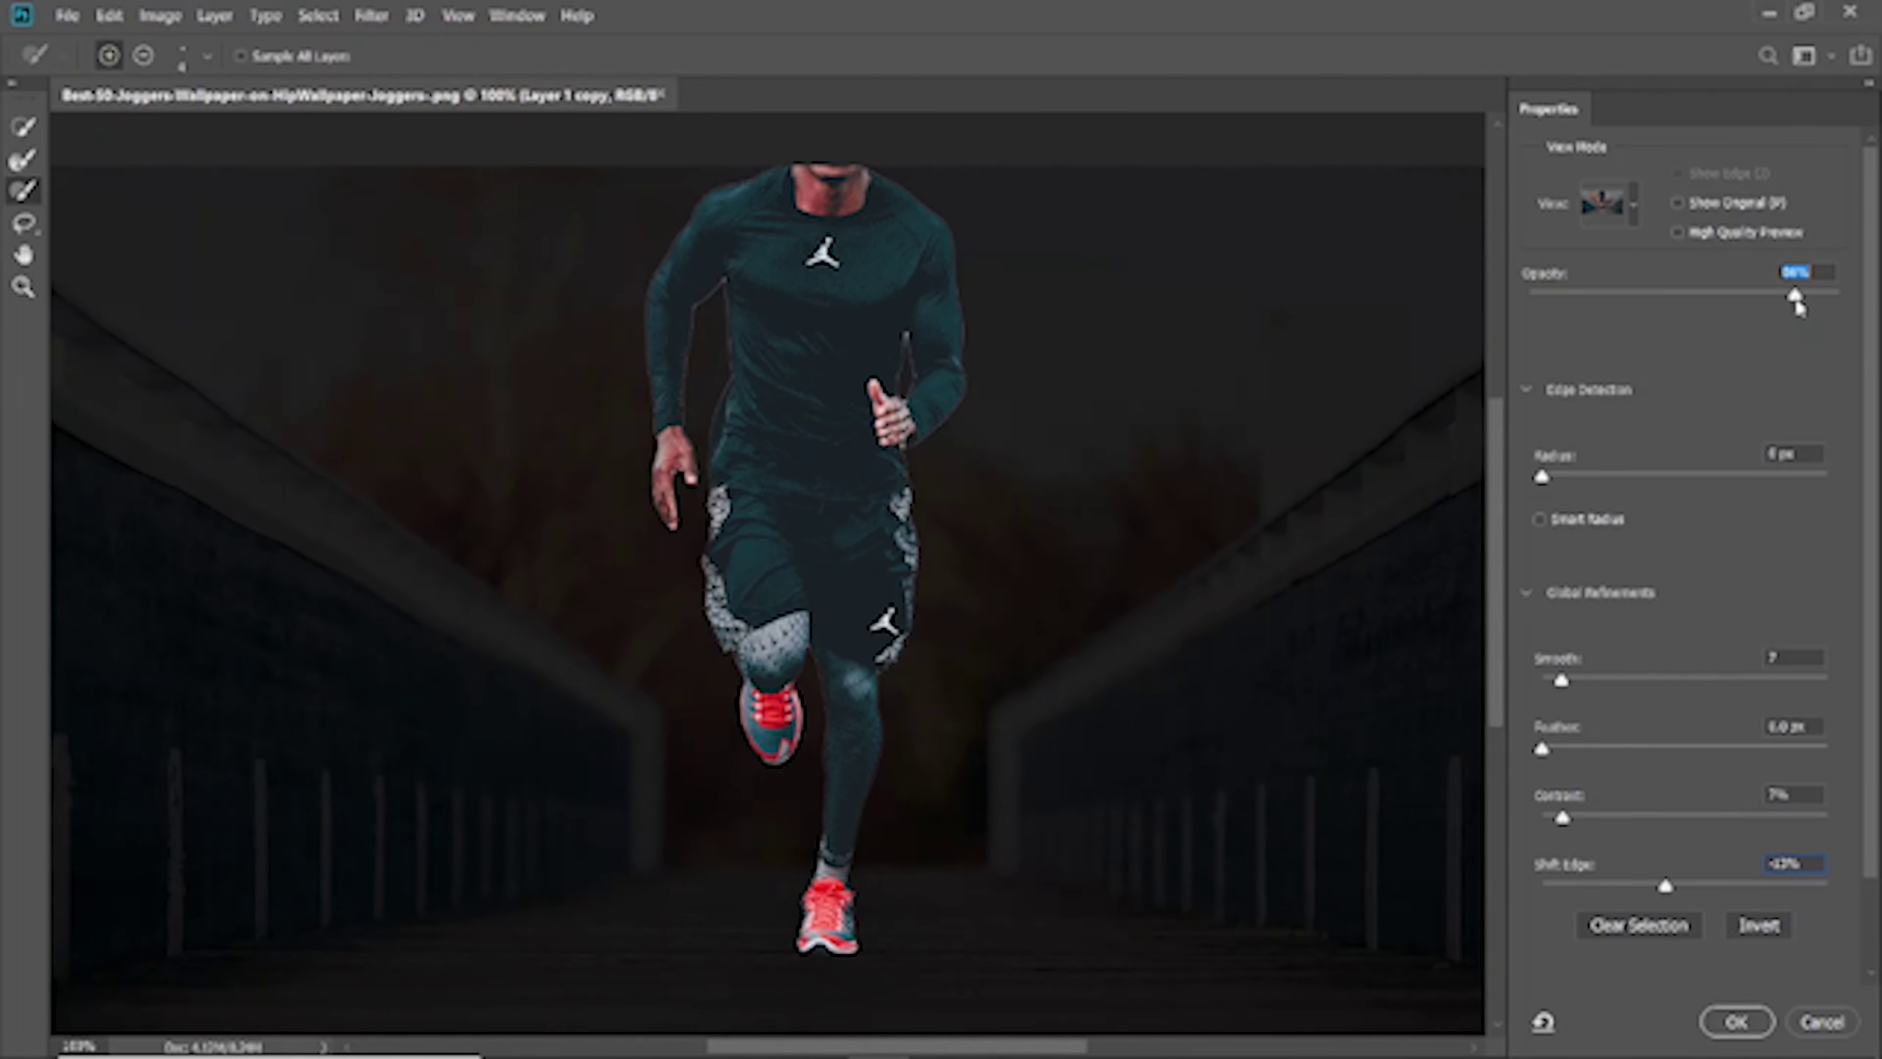
pyautogui.scroll(-3, 1719, 726)
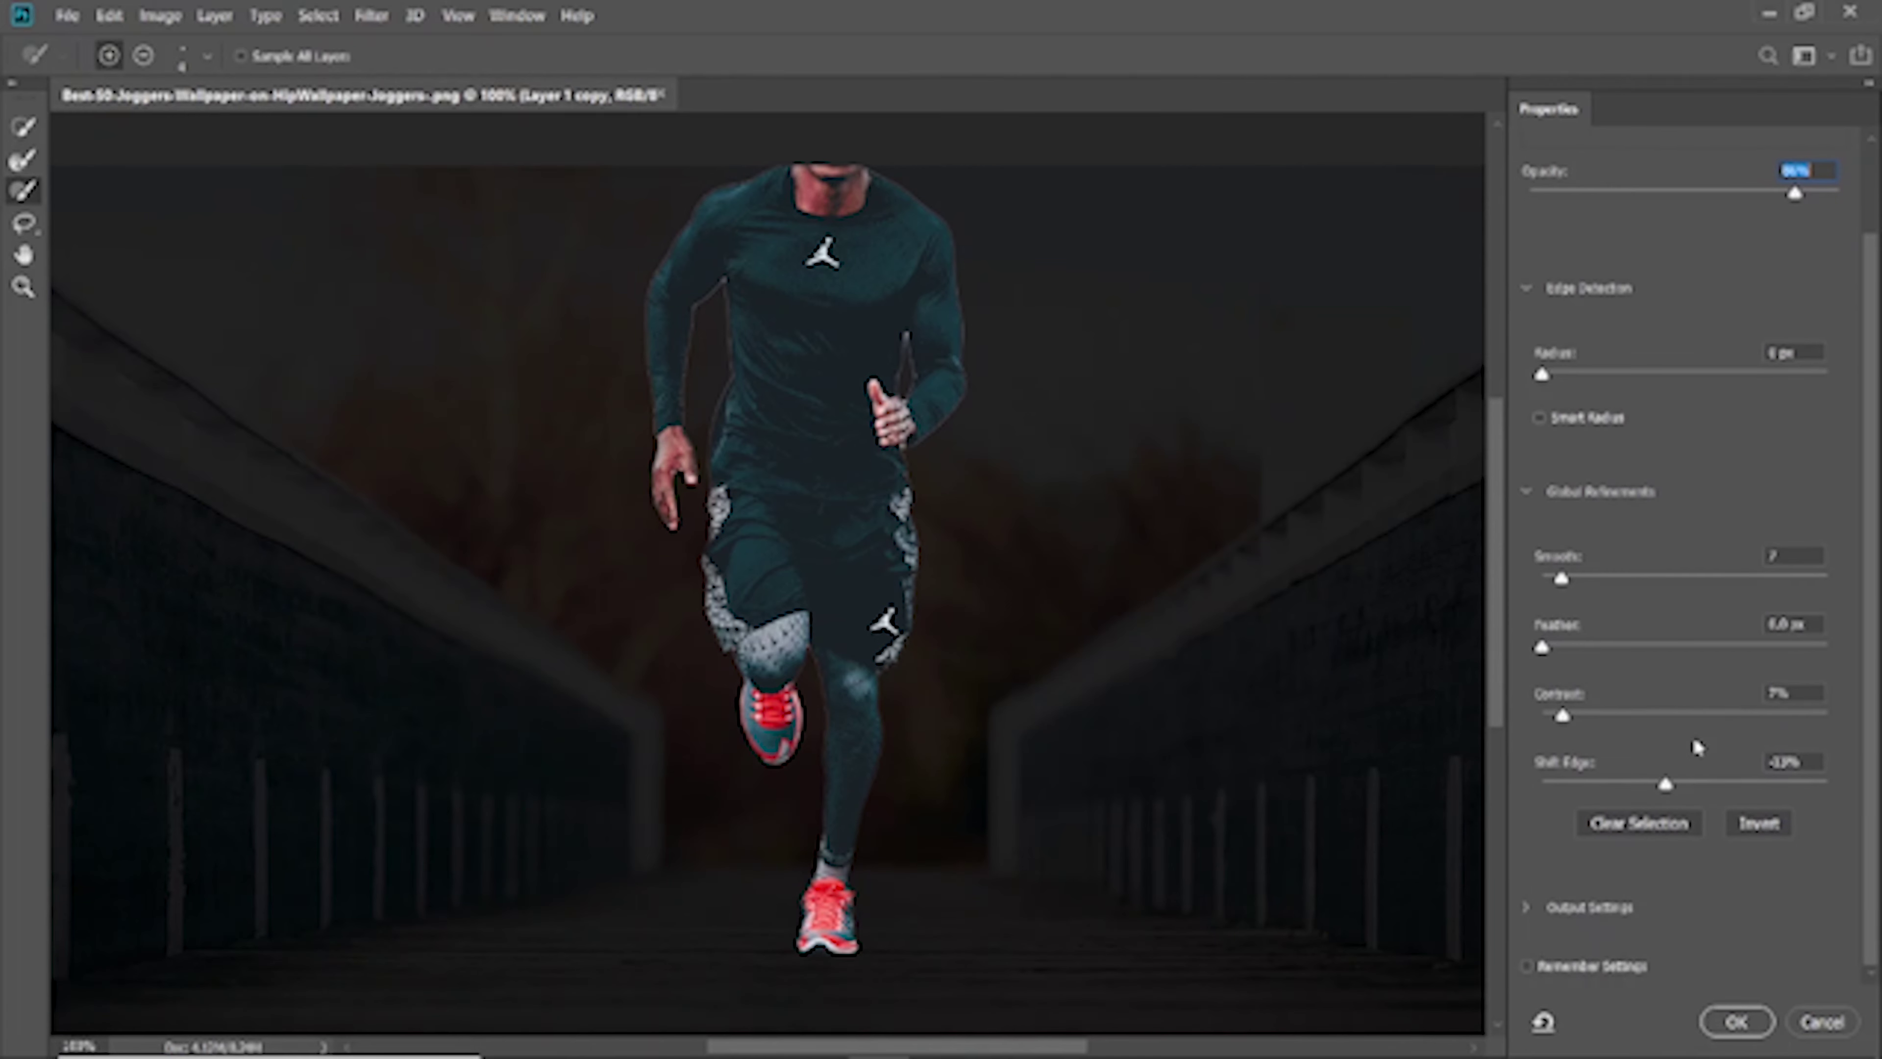
# Output the refined selection as a layer mask on Layer 1 copy
pyautogui.click(1526, 907)
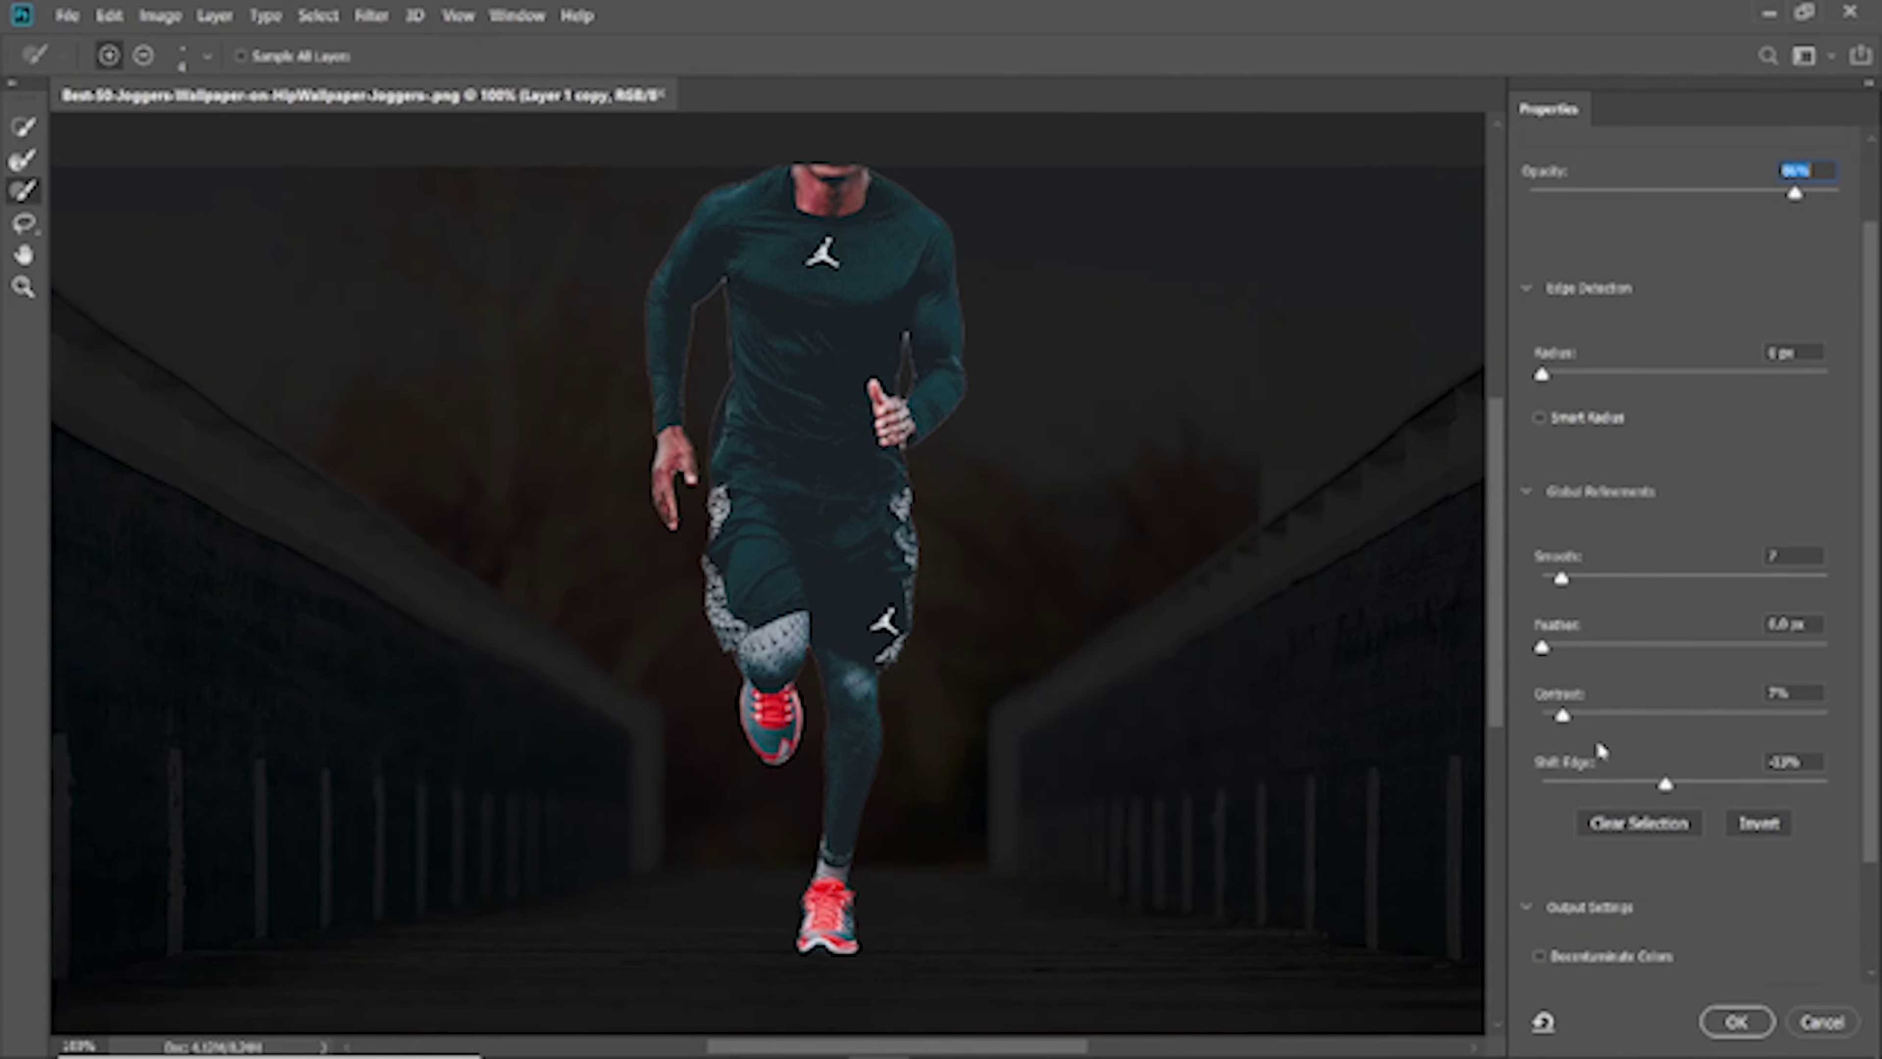
pyautogui.hotkey('ctrl', '-')
pyautogui.scroll(-2, 1601, 778)
pyautogui.hotkey('ctrl', '-')
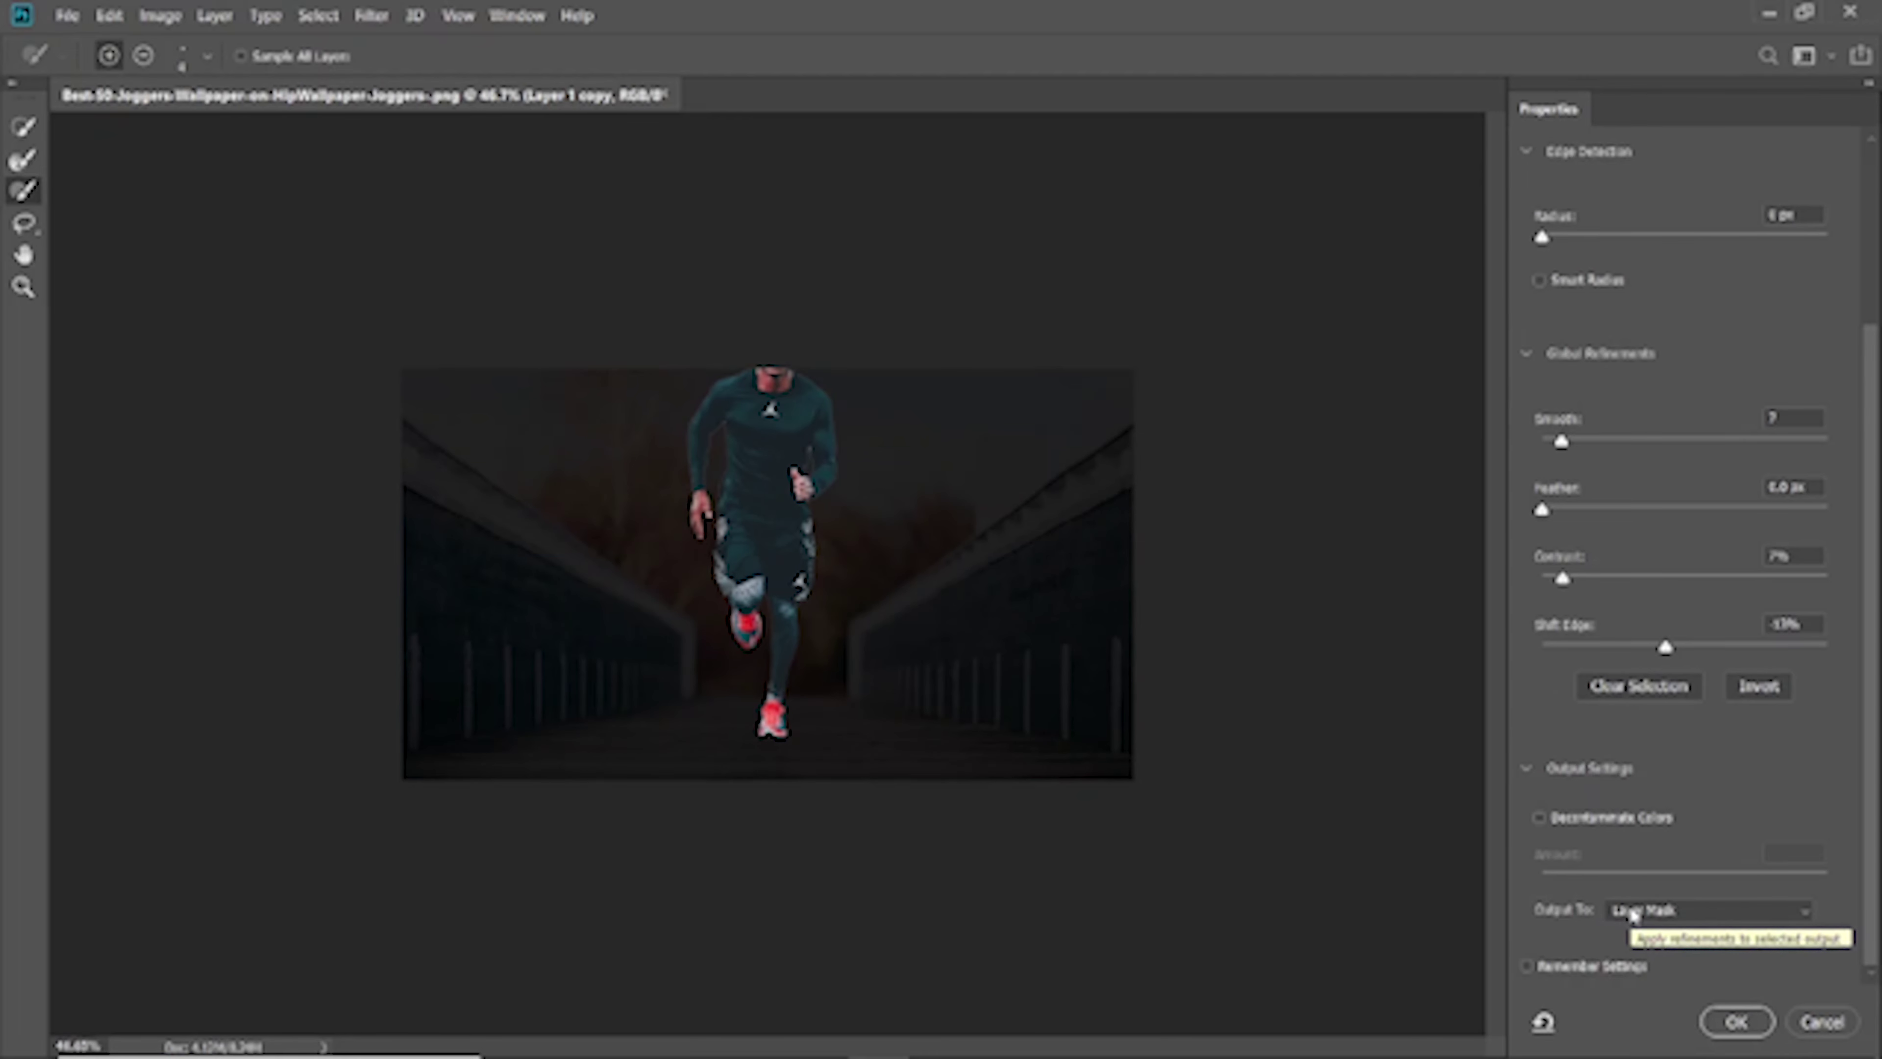
pyautogui.click(1698, 916)
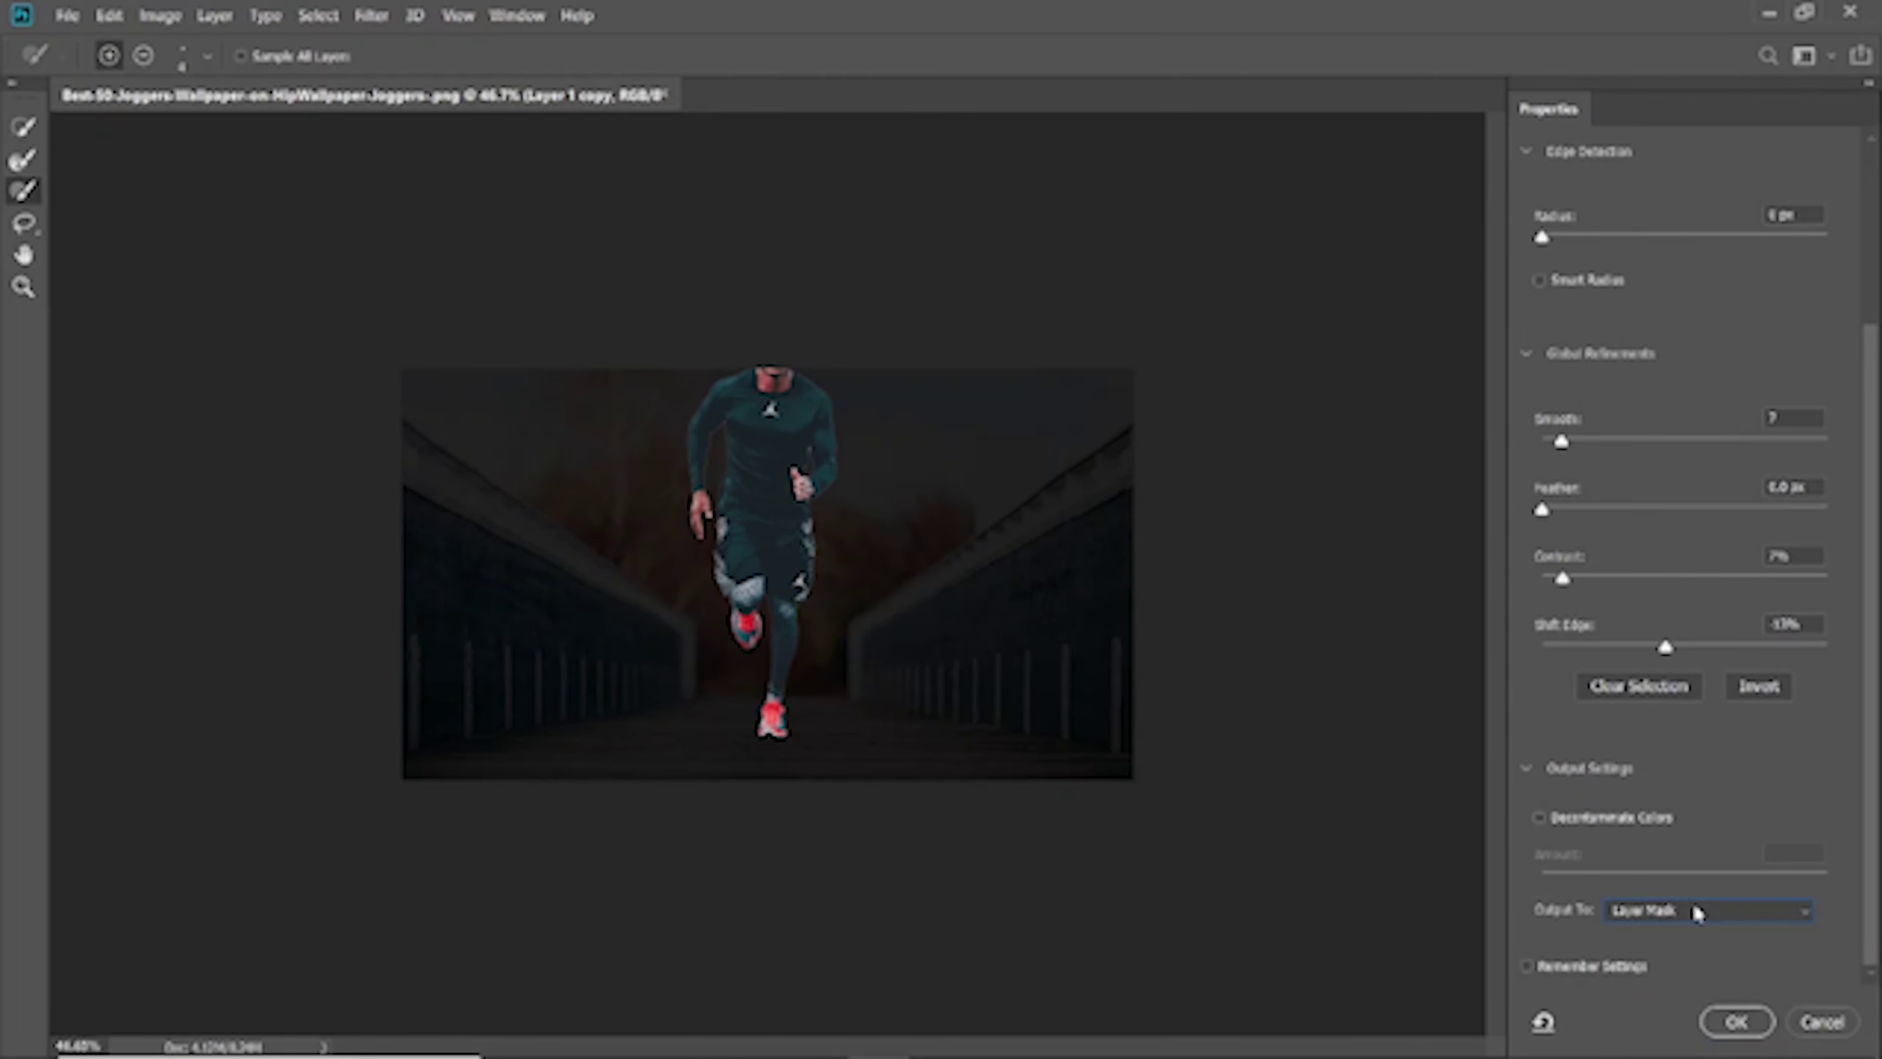
pyautogui.click(1727, 1021)
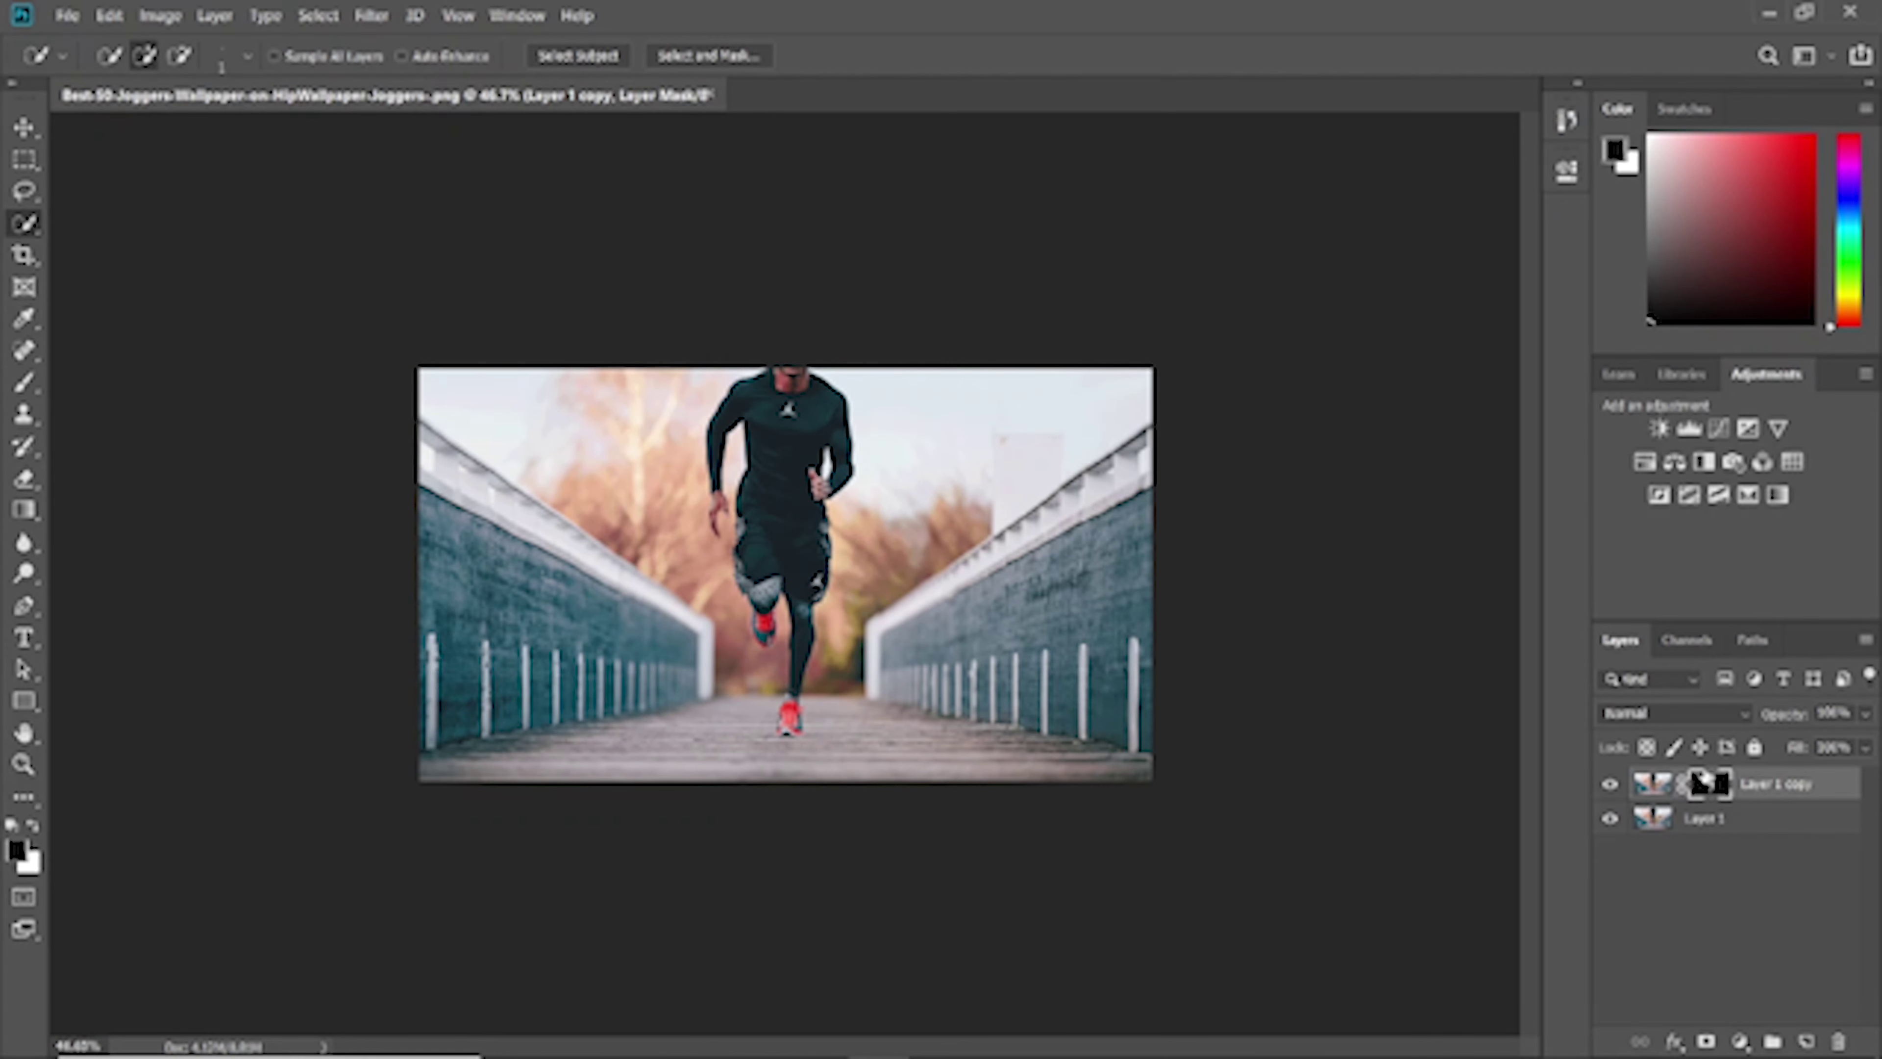
# Hide Layer 1, invert the selection, delete the background and deselect
pyautogui.click(1610, 819)
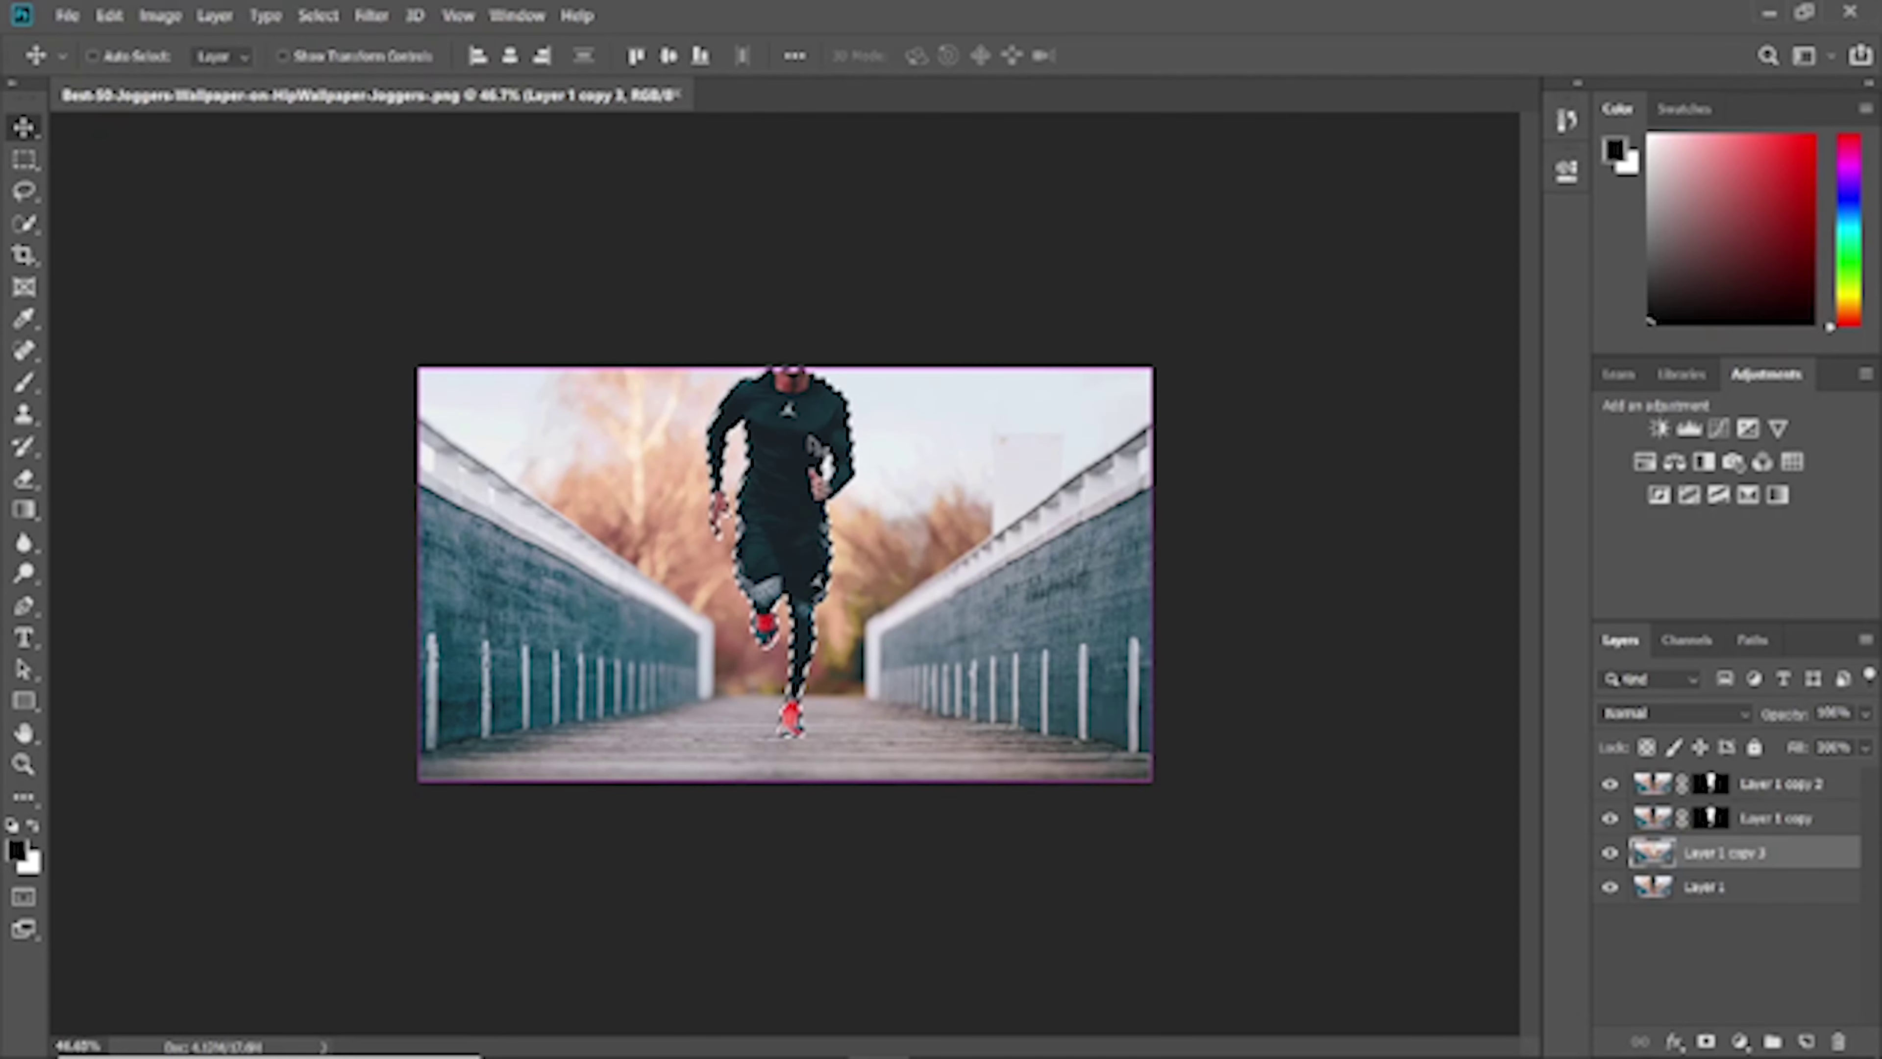
pyautogui.click(317, 15)
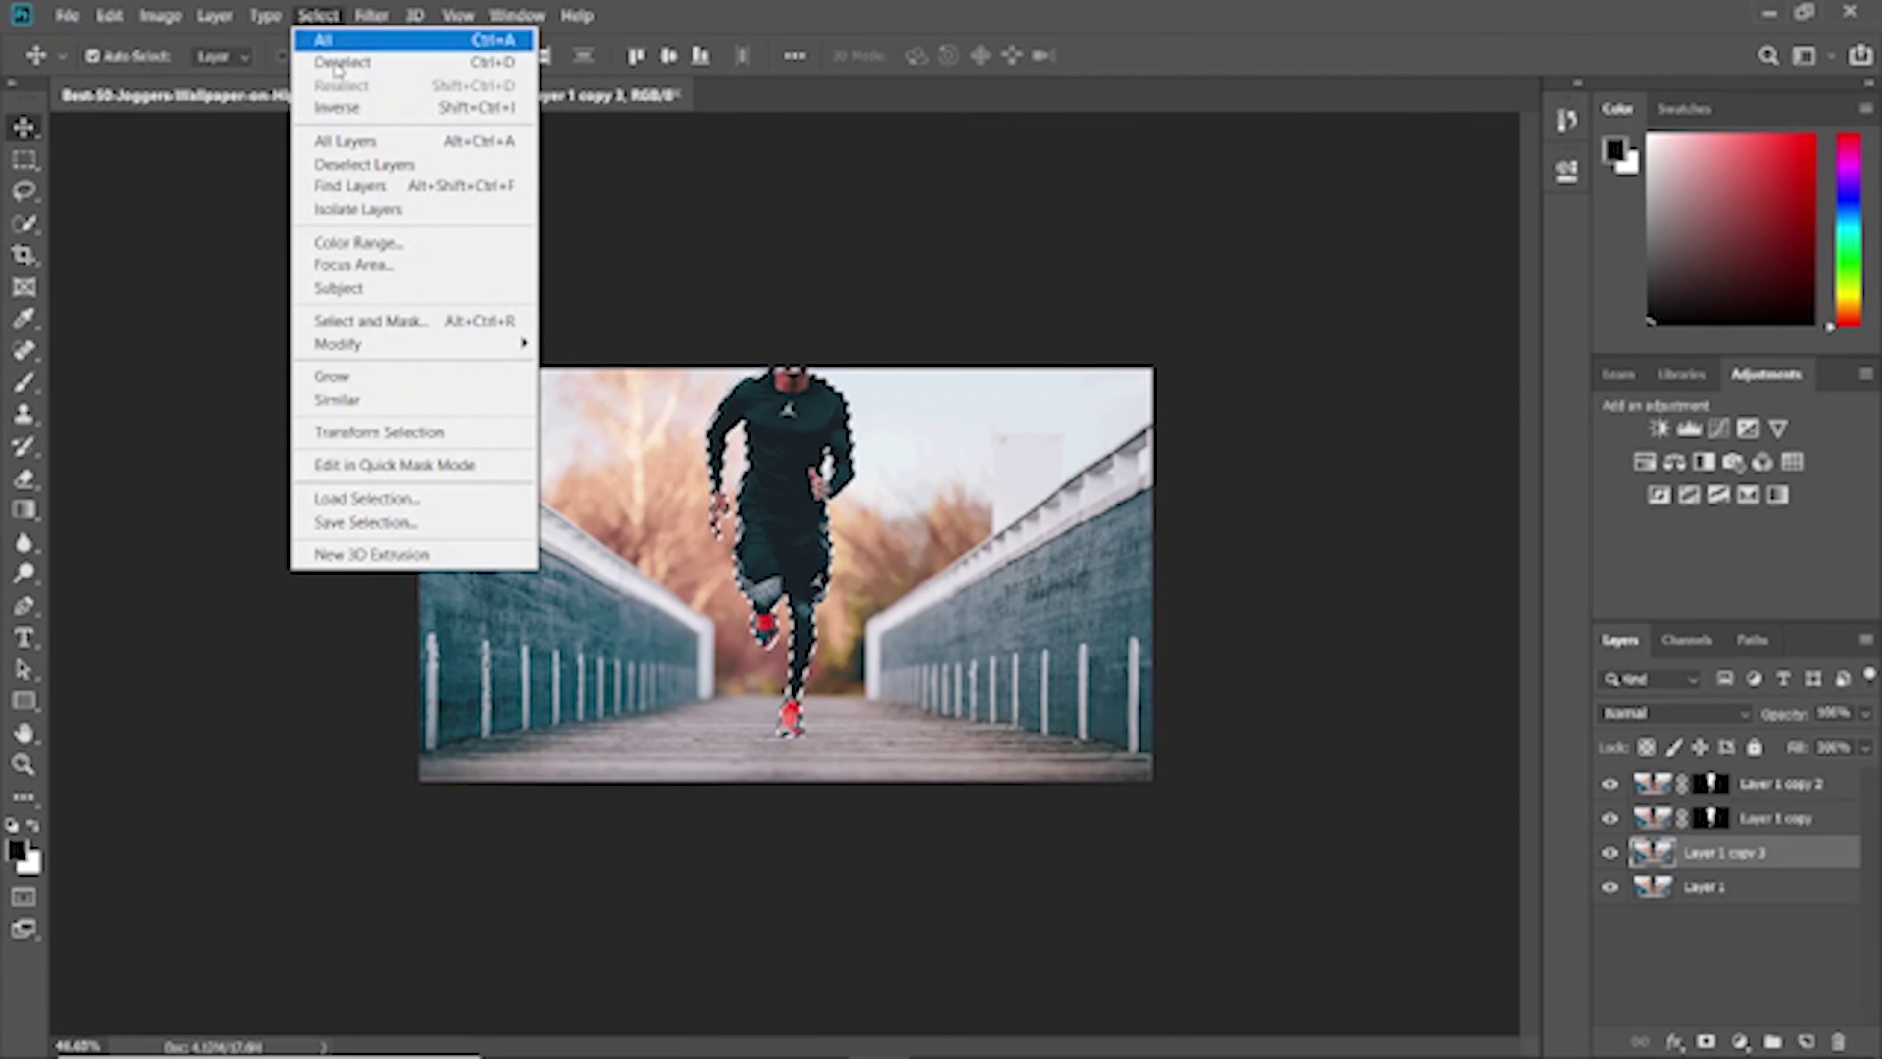
pyautogui.click(342, 107)
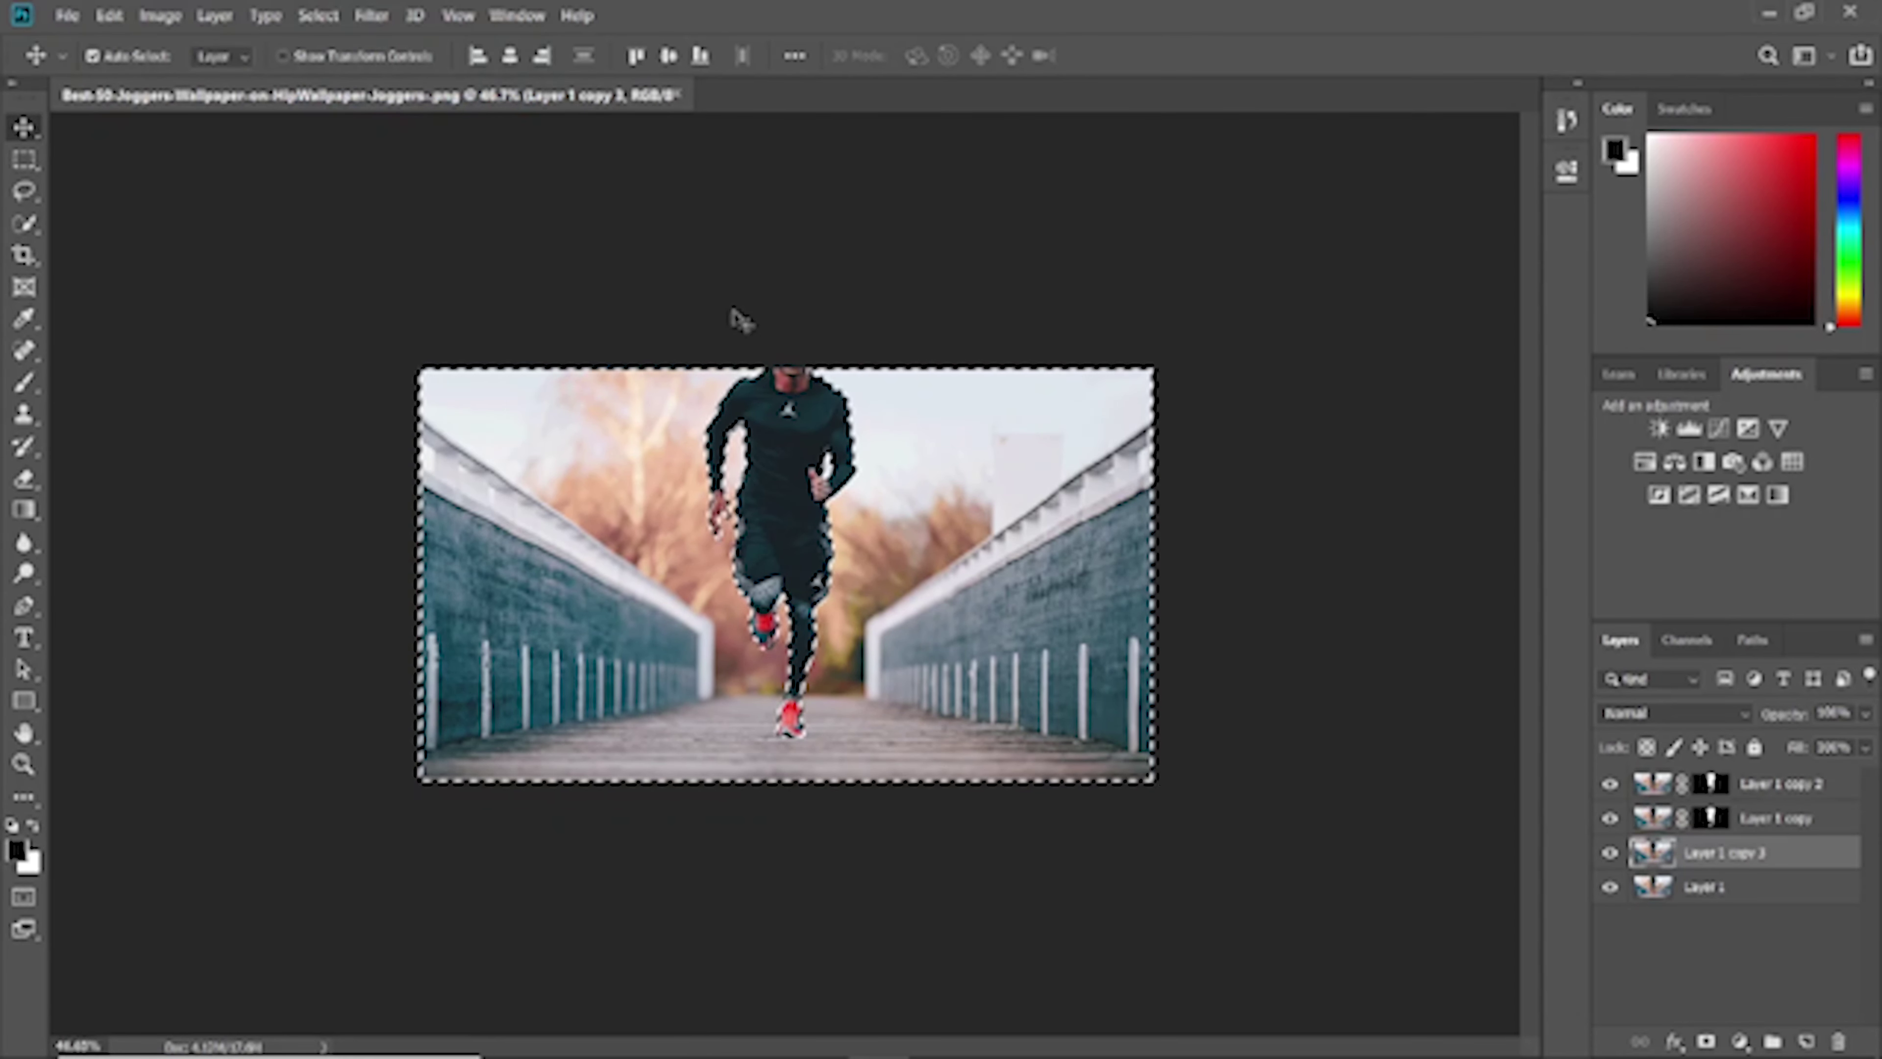
pyautogui.press('Delete')
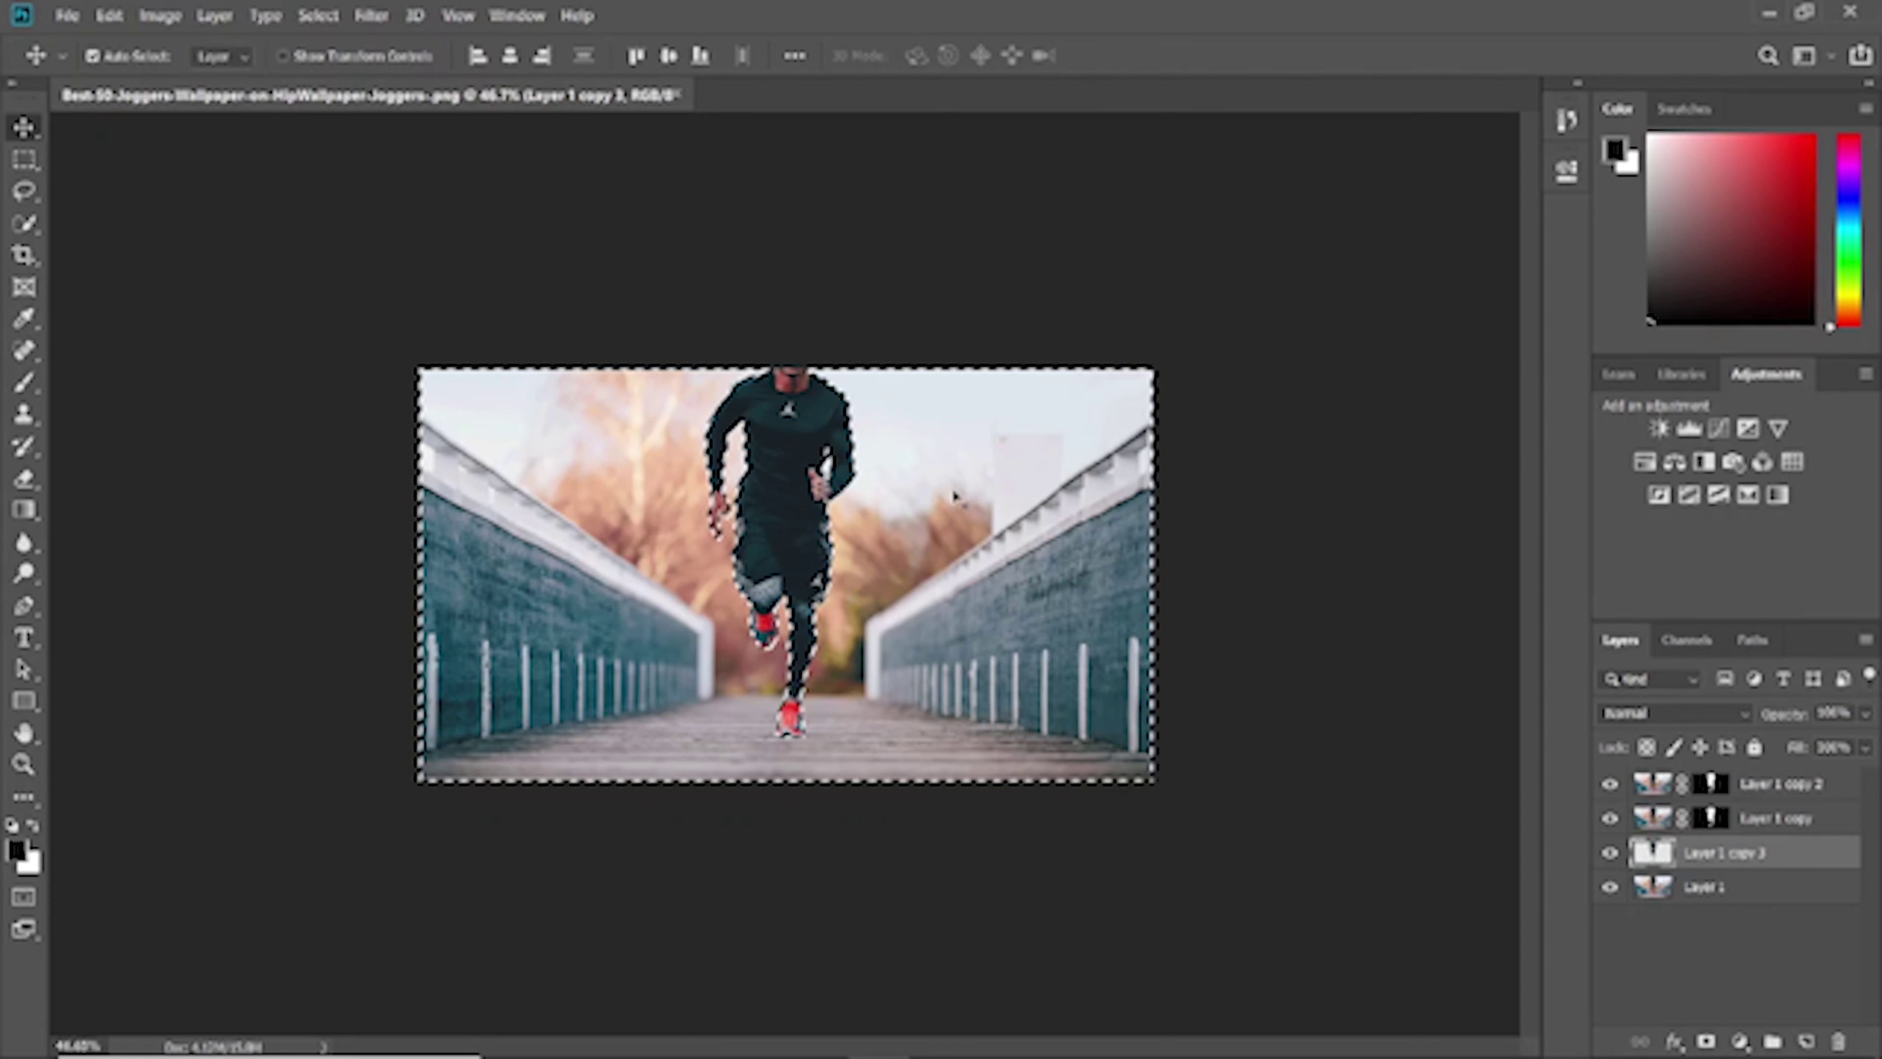
pyautogui.hotkey('ctrl', 'd')
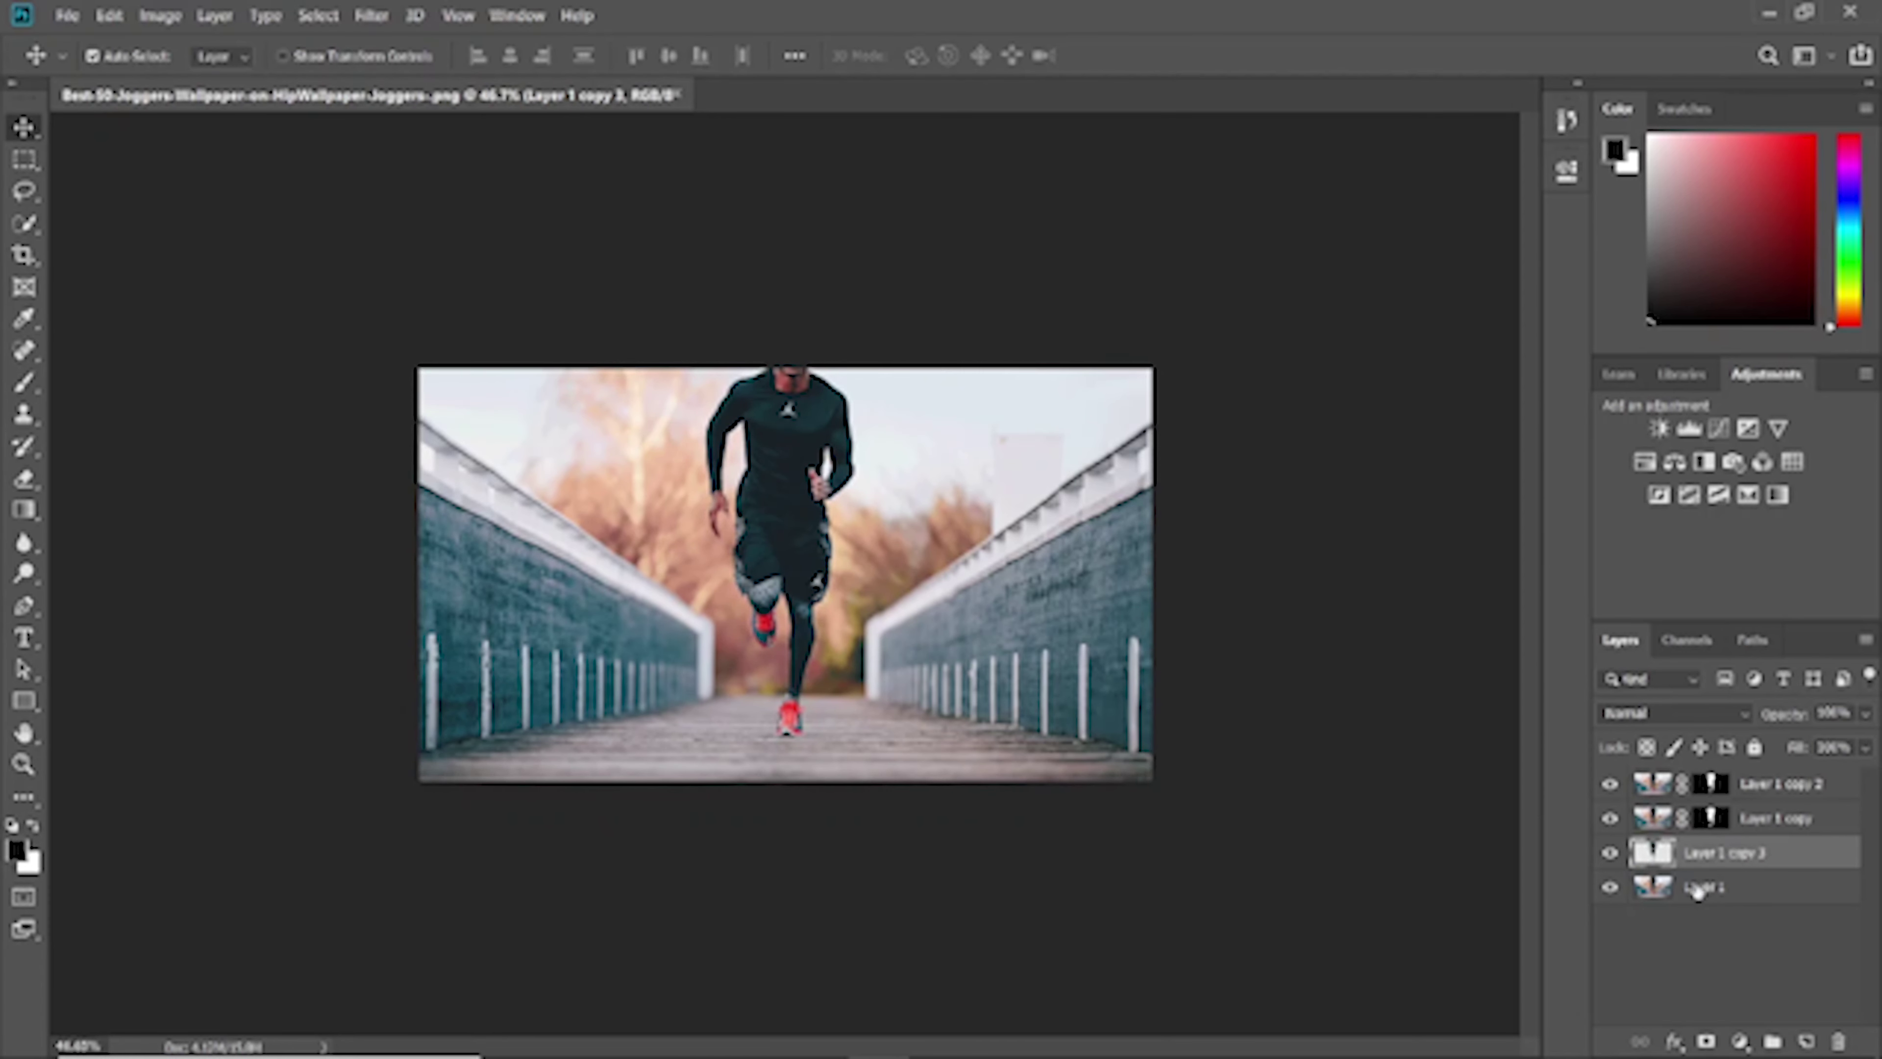
# Check the runner layer on its own, then rename it Liquifi
pyautogui.keyDown('alt'); pyautogui.click(1608, 855); pyautogui.keyUp('alt')
pyautogui.keyDown('alt'); pyautogui.click(1608, 852); pyautogui.keyUp('alt')
pyautogui.doubleClick(1709, 855)
pyautogui.write('Liquifi')
pyautogui.press('Return')
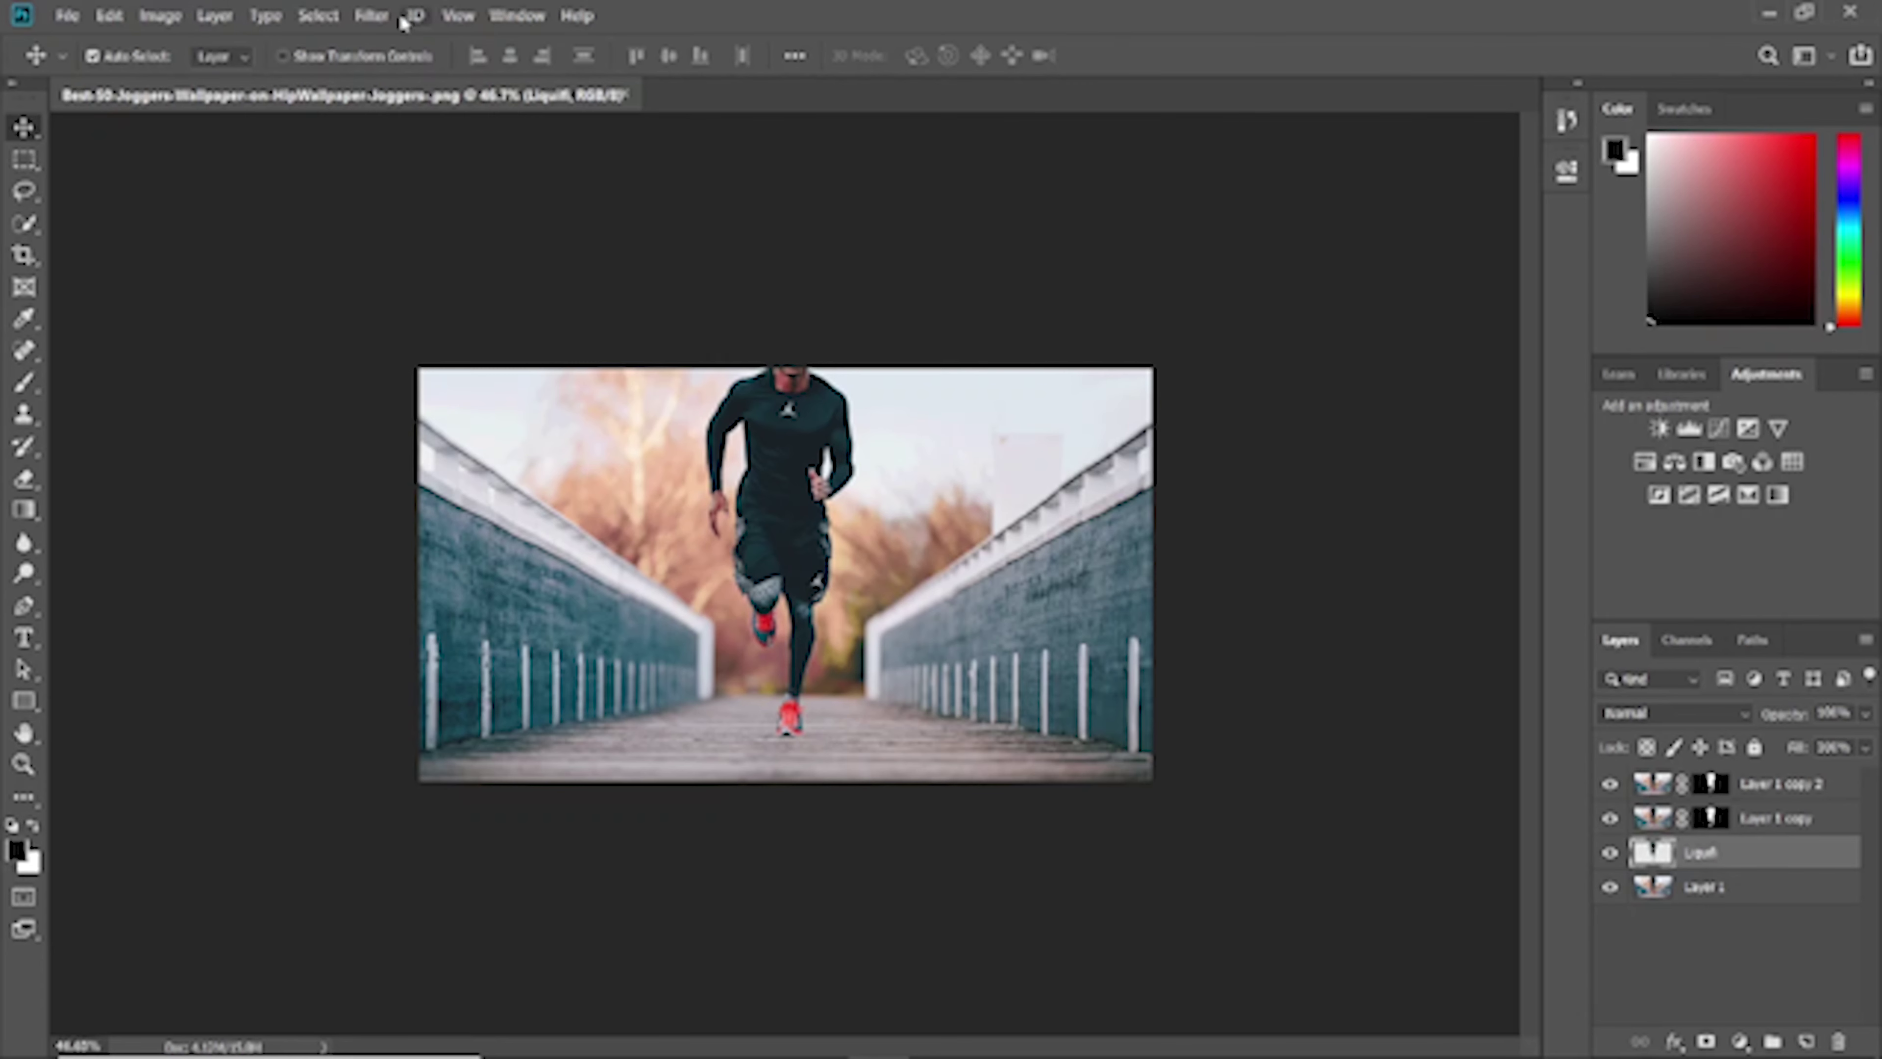
# In Liquify, Forward-Warp the shoulder, sleeve and shorts into long rightward streaks
pyautogui.click(373, 15)
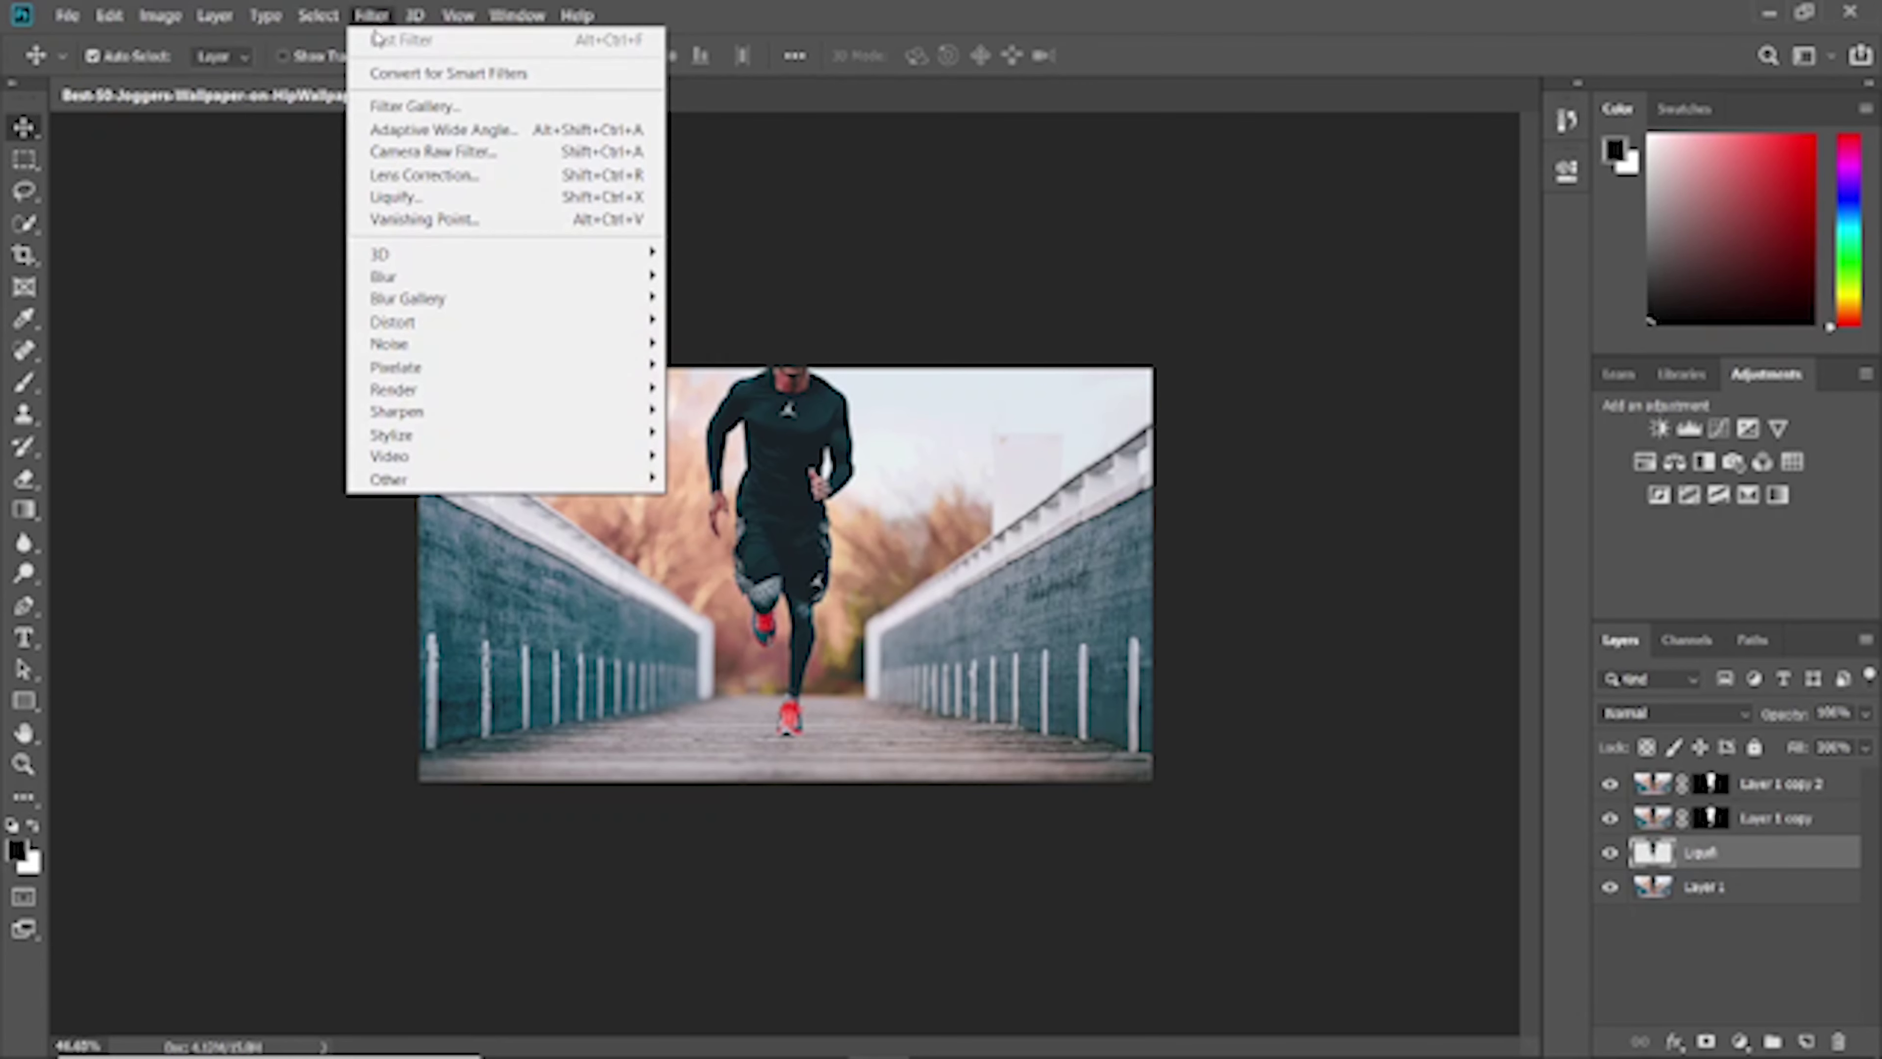
pyautogui.click(433, 198)
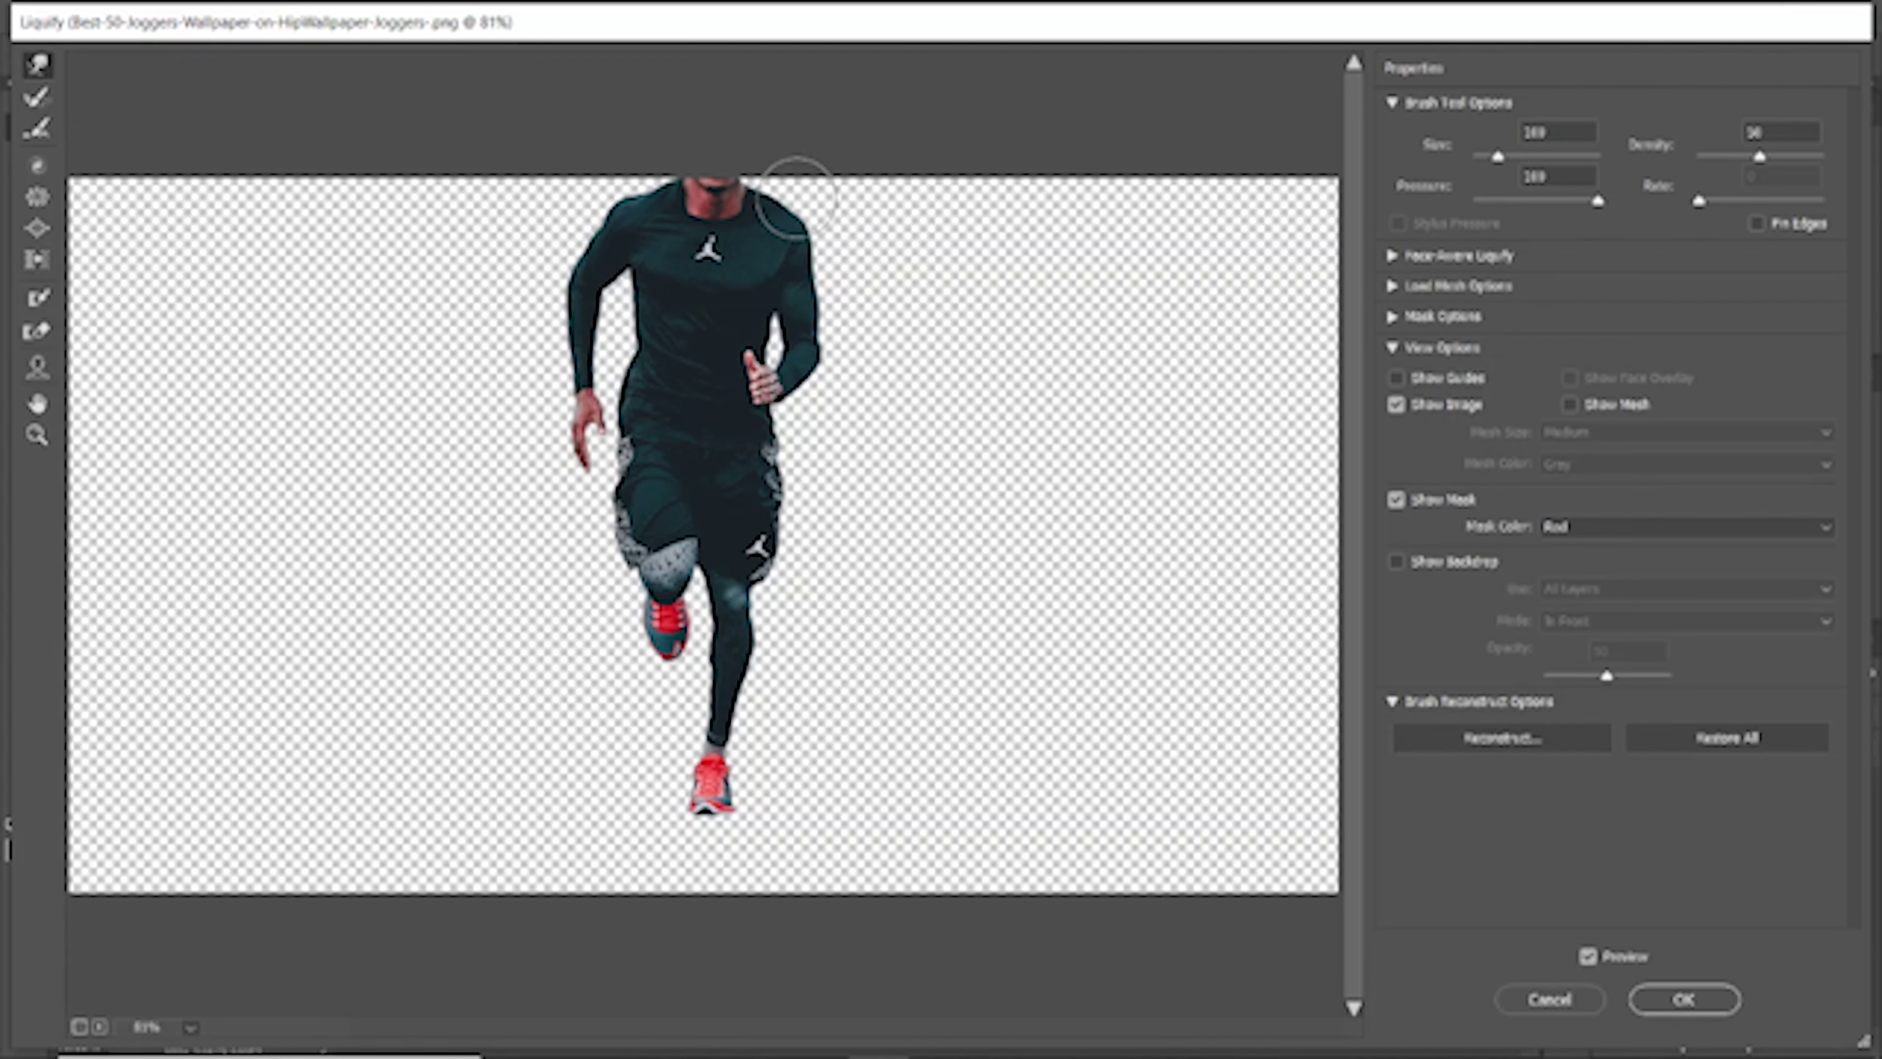
pyautogui.moveTo(776, 195)
pyautogui.mouseDown()
pyautogui.moveTo(779, 162)
pyautogui.moveTo(909, 178)
pyautogui.moveTo(906, 211)
pyautogui.moveTo(832, 271)
pyautogui.moveTo(973, 204)
pyautogui.moveTo(872, 291)
pyautogui.moveTo(838, 372)
pyautogui.moveTo(874, 315)
pyautogui.moveTo(1008, 260)
pyautogui.moveTo(1101, 189)
pyautogui.moveTo(979, 251)
pyautogui.moveTo(1252, 177)
pyautogui.mouseUp()
pyautogui.moveTo(945, 302)
pyautogui.mouseDown()
pyautogui.moveTo(1022, 280)
pyautogui.moveTo(1155, 286)
pyautogui.moveTo(1118, 227)
pyautogui.moveTo(1147, 219)
pyautogui.moveTo(1046, 261)
pyautogui.moveTo(1032, 297)
pyautogui.moveTo(1059, 282)
pyautogui.moveTo(966, 337)
pyautogui.moveTo(1068, 340)
pyautogui.moveTo(1177, 261)
pyautogui.moveTo(1290, 221)
pyautogui.moveTo(1261, 190)
pyautogui.moveTo(1348, 149)
pyautogui.moveTo(1113, 232)
pyautogui.moveTo(903, 348)
pyautogui.moveTo(966, 391)
pyautogui.mouseUp()
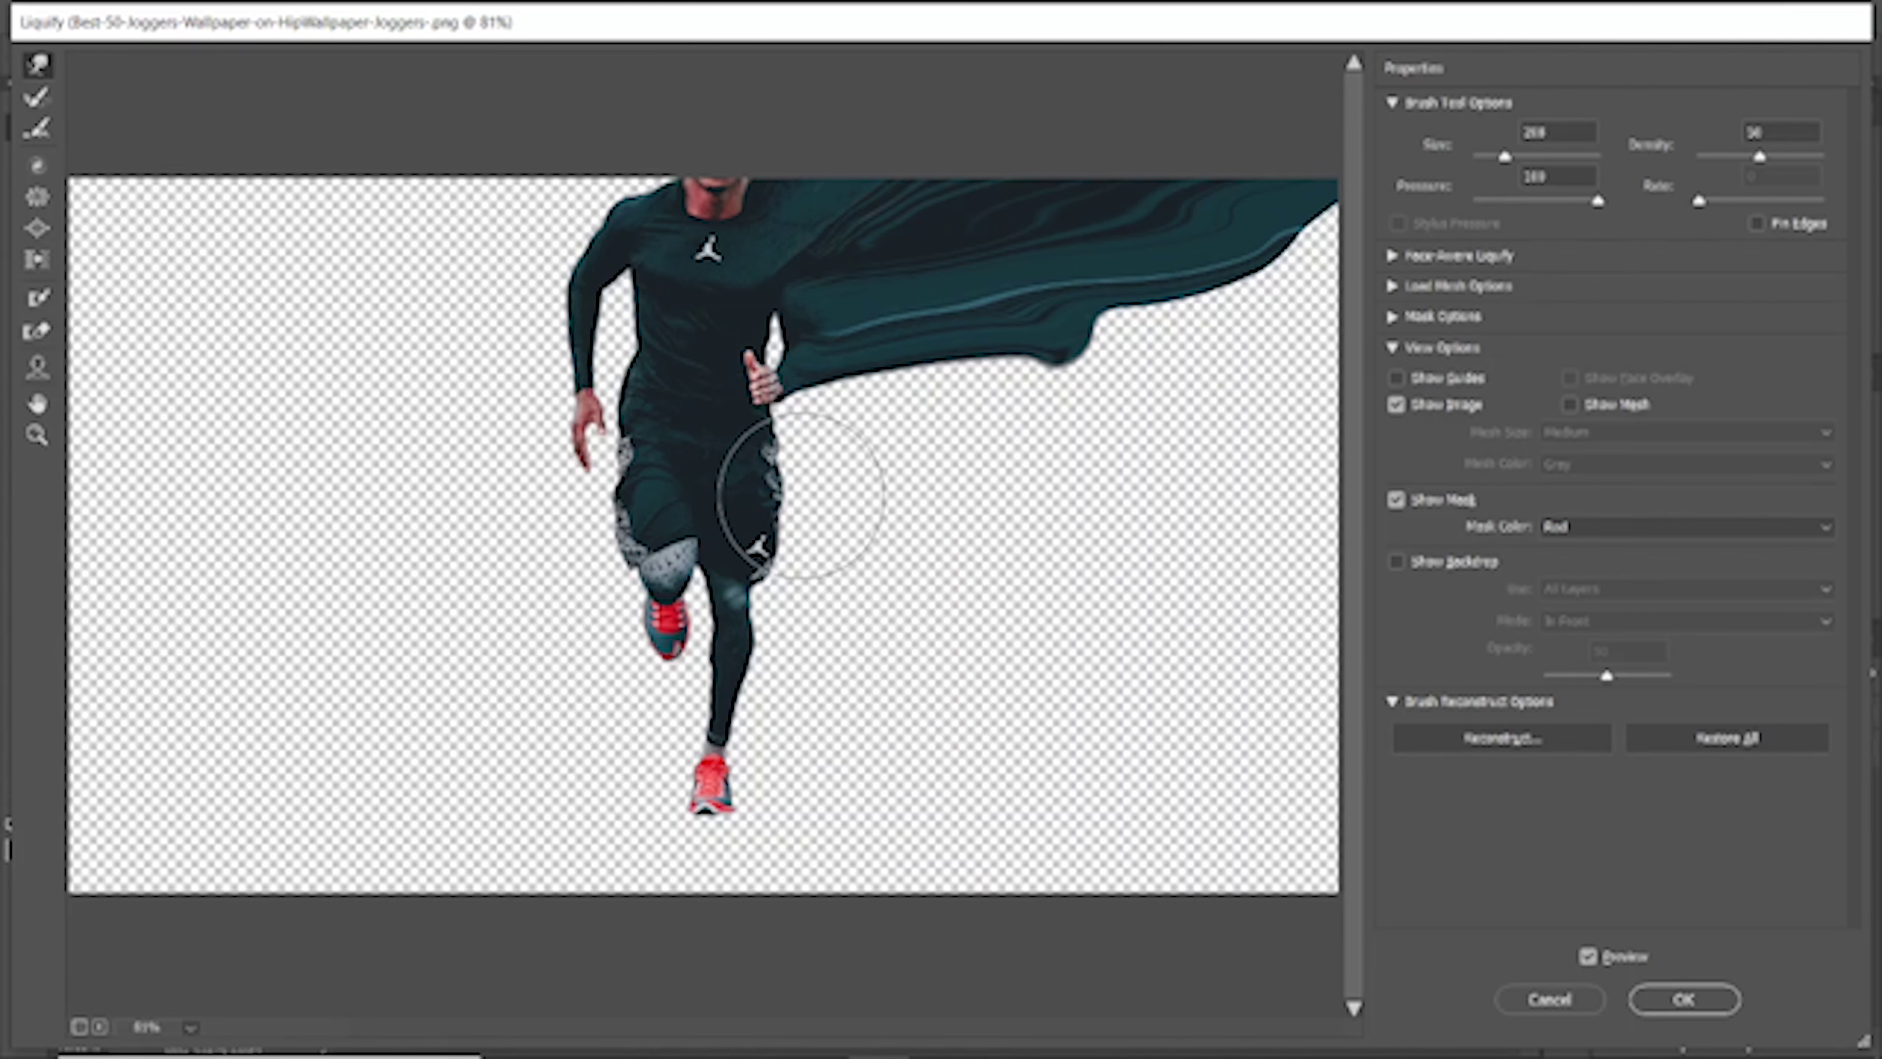
pyautogui.moveTo(815, 478)
pyautogui.mouseDown()
pyautogui.moveTo(827, 434)
pyautogui.moveTo(827, 496)
pyautogui.moveTo(878, 489)
pyautogui.moveTo(782, 619)
pyautogui.mouseUp()
# Shrink the Forward Warp brush, zoom in, and smear the leg edge rightward into empty space
pyautogui.press('f')
pyautogui.click(827, 639)
pyautogui.press('[')
pyautogui.hotkey('ctrl', 'z')
pyautogui.scroll(2, 852, 631)
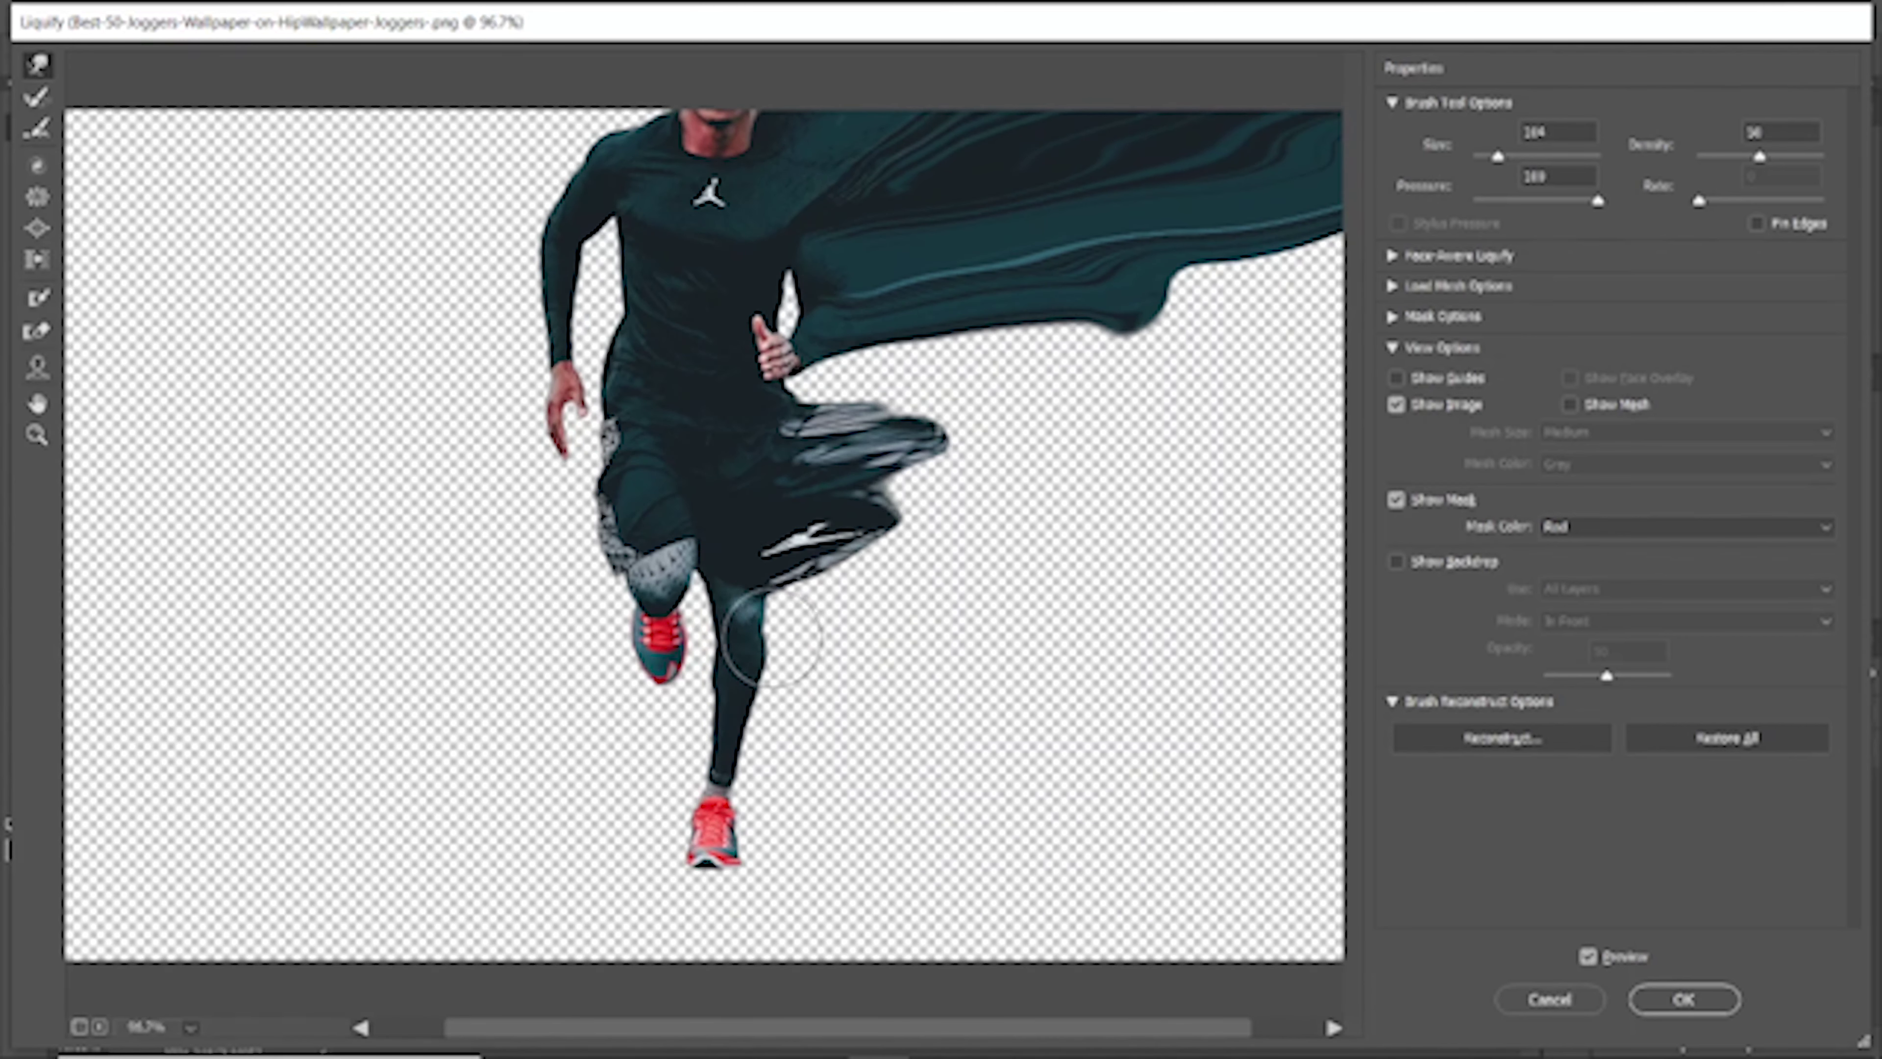
pyautogui.scroll(3, 878, 615)
pyautogui.scroll(1, 880, 619)
pyautogui.moveTo(840, 652)
pyautogui.mouseDown()
pyautogui.moveTo(881, 652)
pyautogui.moveTo(832, 640)
pyautogui.moveTo(861, 735)
pyautogui.moveTo(815, 792)
pyautogui.moveTo(904, 765)
pyautogui.moveTo(828, 812)
pyautogui.moveTo(844, 798)
pyautogui.moveTo(830, 855)
pyautogui.moveTo(791, 862)
pyautogui.moveTo(828, 841)
pyautogui.moveTo(798, 811)
pyautogui.moveTo(892, 819)
pyautogui.moveTo(852, 786)
pyautogui.moveTo(916, 748)
pyautogui.moveTo(840, 735)
pyautogui.moveTo(1002, 649)
pyautogui.moveTo(861, 665)
pyautogui.moveTo(1029, 546)
pyautogui.moveTo(848, 610)
pyautogui.moveTo(1150, 519)
pyautogui.moveTo(1302, 370)
pyautogui.moveTo(974, 433)
pyautogui.moveTo(963, 371)
pyautogui.moveTo(877, 361)
pyautogui.mouseUp()
# Push the cloth under the runner's hand up-right and sharpen it into a point
pyautogui.scroll(1, 861, 357)
pyautogui.scroll(1, 882, 231)
pyautogui.scroll(1, 1006, 255)
pyautogui.moveTo(1006, 255)
pyautogui.mouseDown()
pyautogui.moveTo(835, 521)
pyautogui.moveTo(763, 493)
pyautogui.moveTo(893, 432)
pyautogui.moveTo(873, 420)
pyautogui.mouseUp()
pyautogui.moveTo(769, 471)
pyautogui.mouseDown()
pyautogui.moveTo(712, 467)
pyautogui.moveTo(812, 421)
pyautogui.mouseUp()
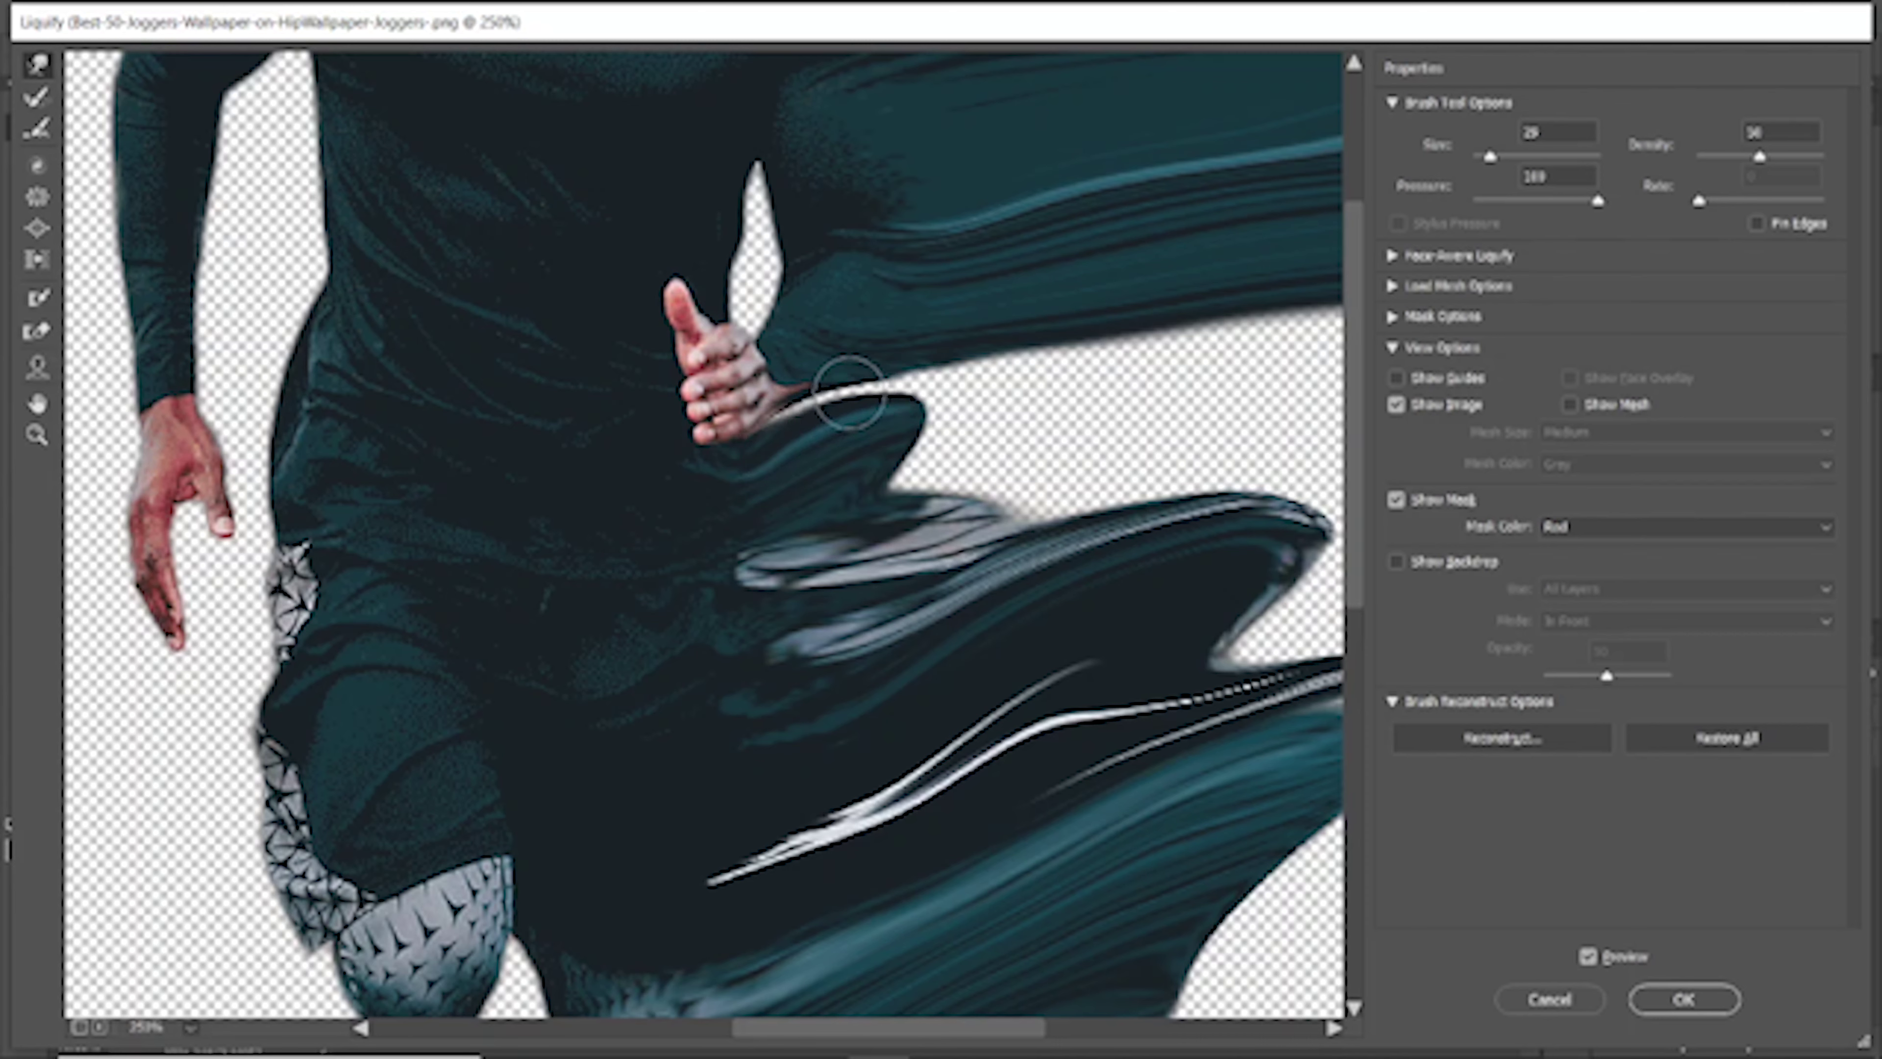
pyautogui.moveTo(822, 434)
pyautogui.mouseDown()
pyautogui.moveTo(948, 385)
pyautogui.moveTo(903, 370)
pyautogui.moveTo(956, 400)
pyautogui.moveTo(905, 437)
pyautogui.moveTo(1109, 388)
pyautogui.moveTo(828, 493)
pyautogui.moveTo(912, 358)
pyautogui.moveTo(895, 386)
pyautogui.moveTo(974, 421)
pyautogui.mouseUp()
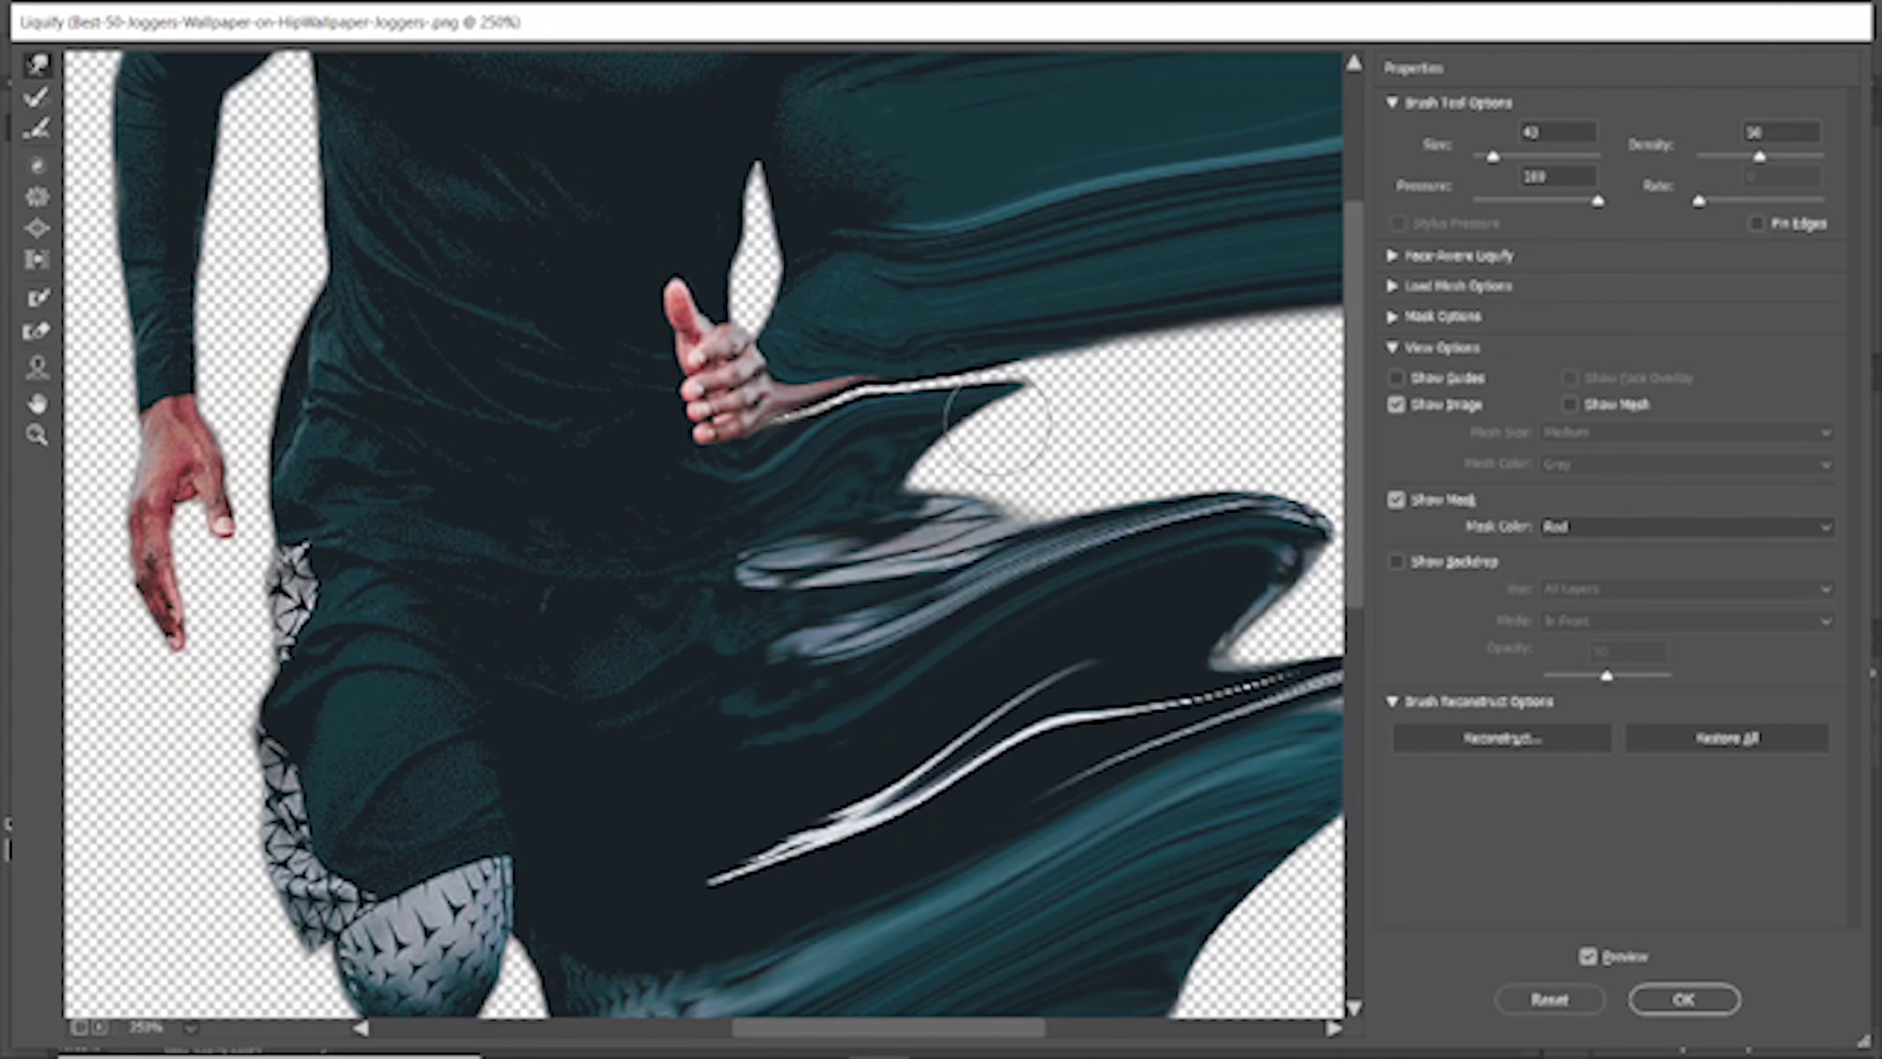
# With a smaller brush, stretch the fingers and forearm into a thin rightward streak
pyautogui.press('[')
pyautogui.press('[')
pyautogui.press('[')
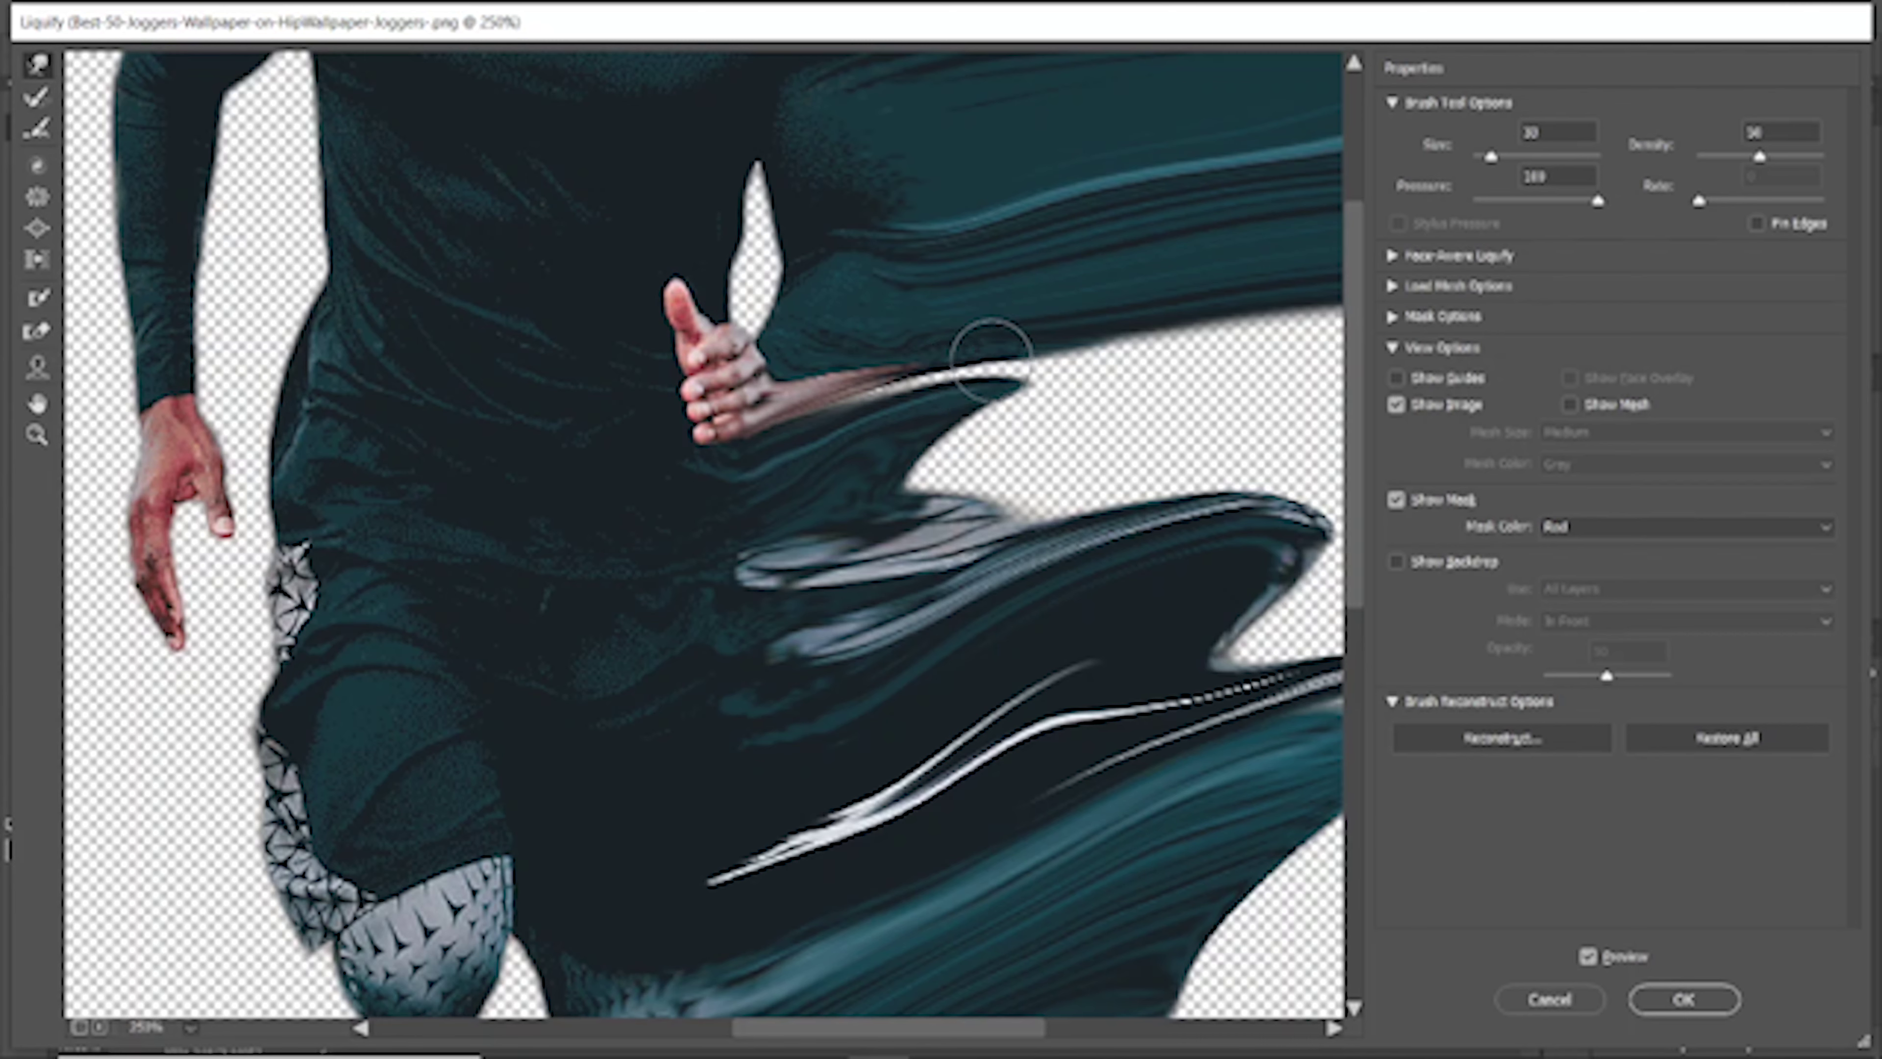
pyautogui.moveTo(916, 378); pyautogui.dragTo(1006, 376)
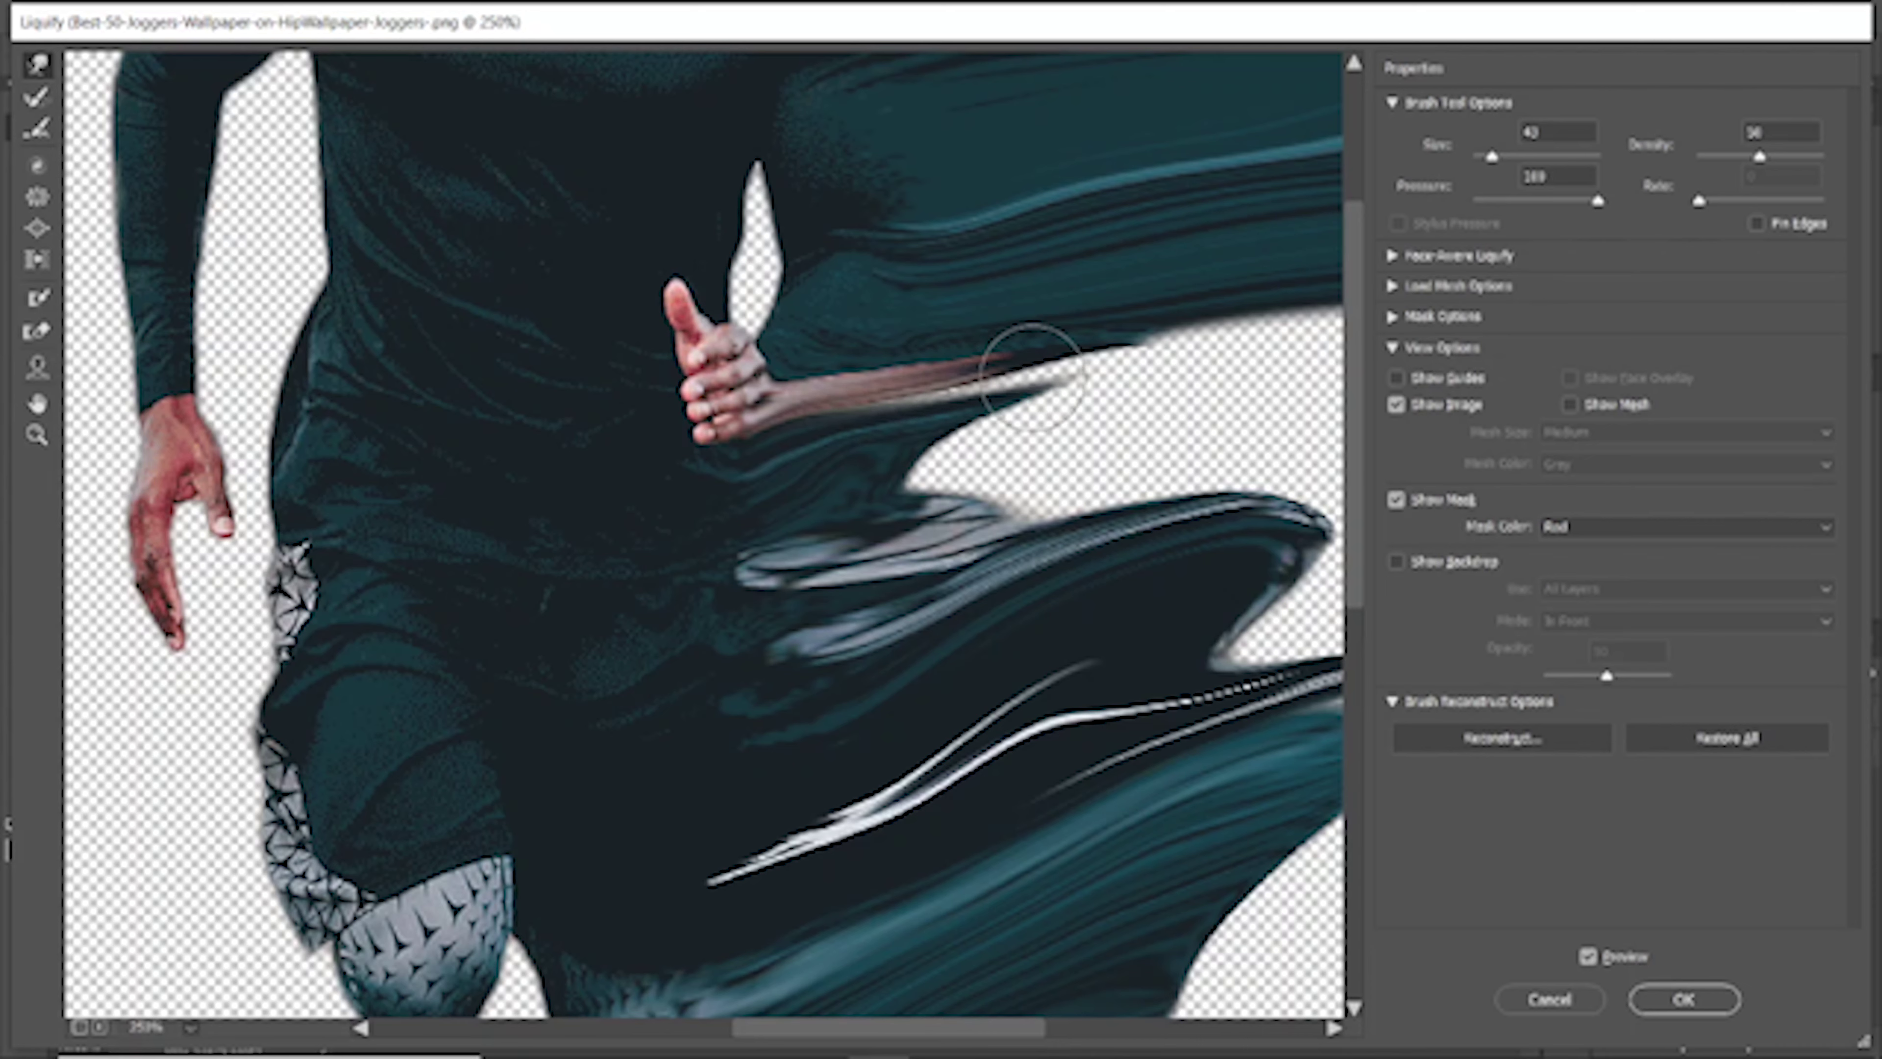
pyautogui.scroll(-3, 956, 408)
pyautogui.scroll(-3, 956, 408)
pyautogui.moveTo(777, 445)
pyautogui.mouseDown()
pyautogui.moveTo(874, 426)
pyautogui.moveTo(924, 370)
pyautogui.moveTo(1057, 364)
pyautogui.mouseUp()
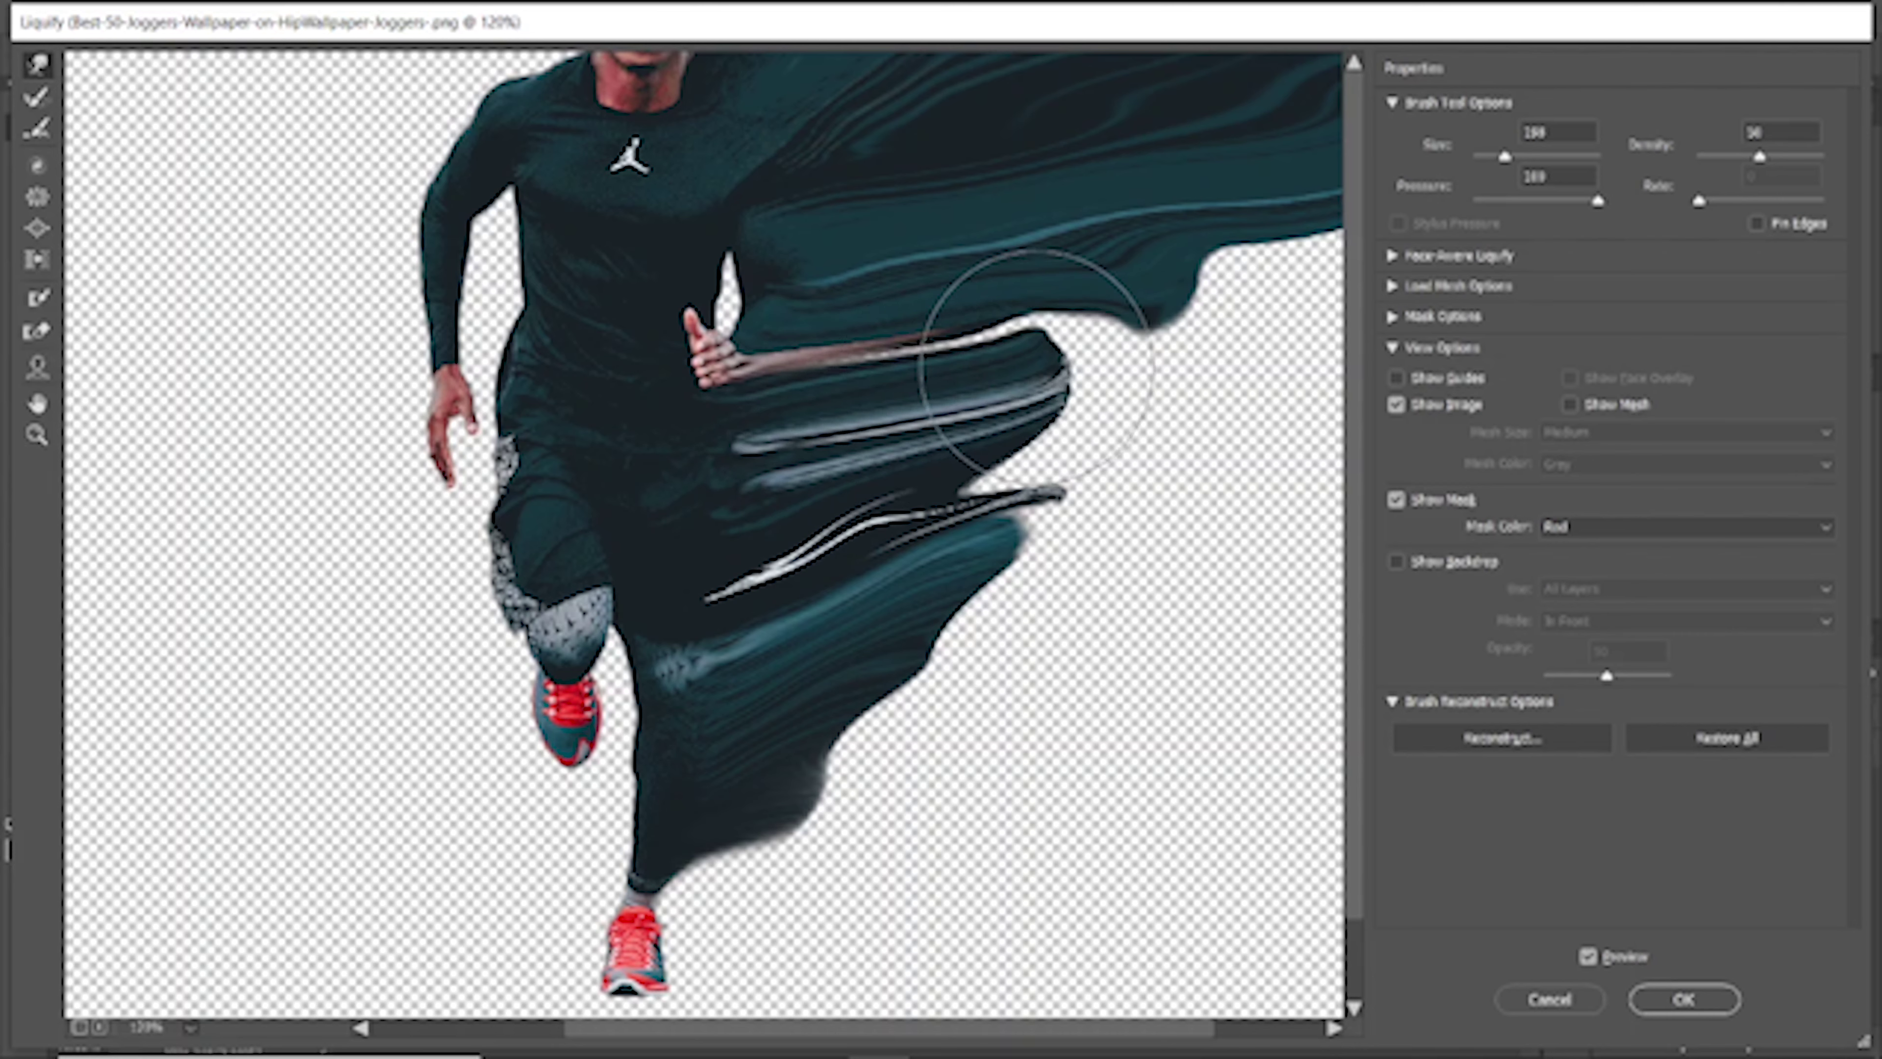
# Smear the arm, torso and leg streaks toward the right edge and fill the top-right gap
pyautogui.moveTo(961, 408); pyautogui.dragTo(1282, 315)
pyautogui.hscroll(3, 1281, 315)
pyautogui.moveTo(798, 420)
pyautogui.mouseDown()
pyautogui.moveTo(1044, 305)
pyautogui.moveTo(672, 337)
pyautogui.moveTo(1017, 249)
pyautogui.moveTo(840, 336)
pyautogui.mouseUp()
pyautogui.moveTo(589, 578)
pyautogui.mouseDown()
pyautogui.moveTo(840, 526)
pyautogui.moveTo(1155, 420)
pyautogui.moveTo(1009, 420)
pyautogui.mouseUp()
pyautogui.hscroll(1, 518, 362)
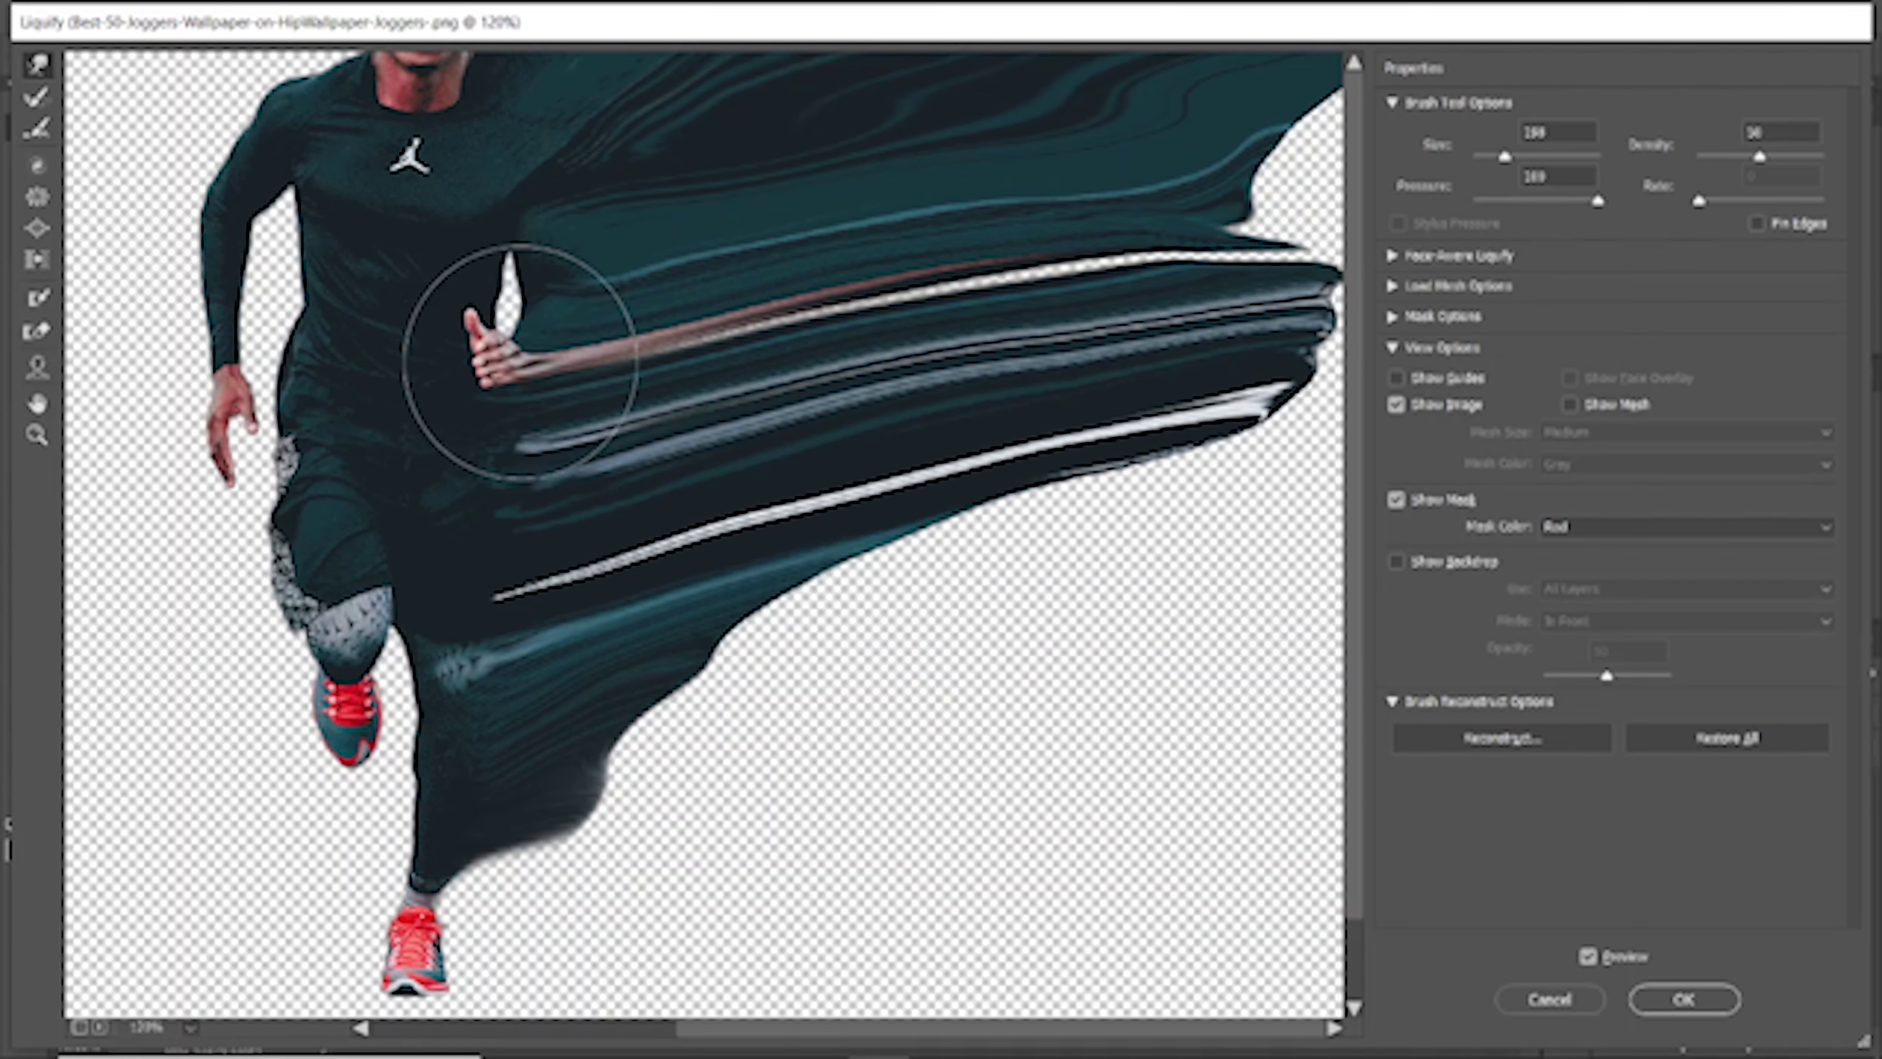
pyautogui.hotkey('ctrl', '-')
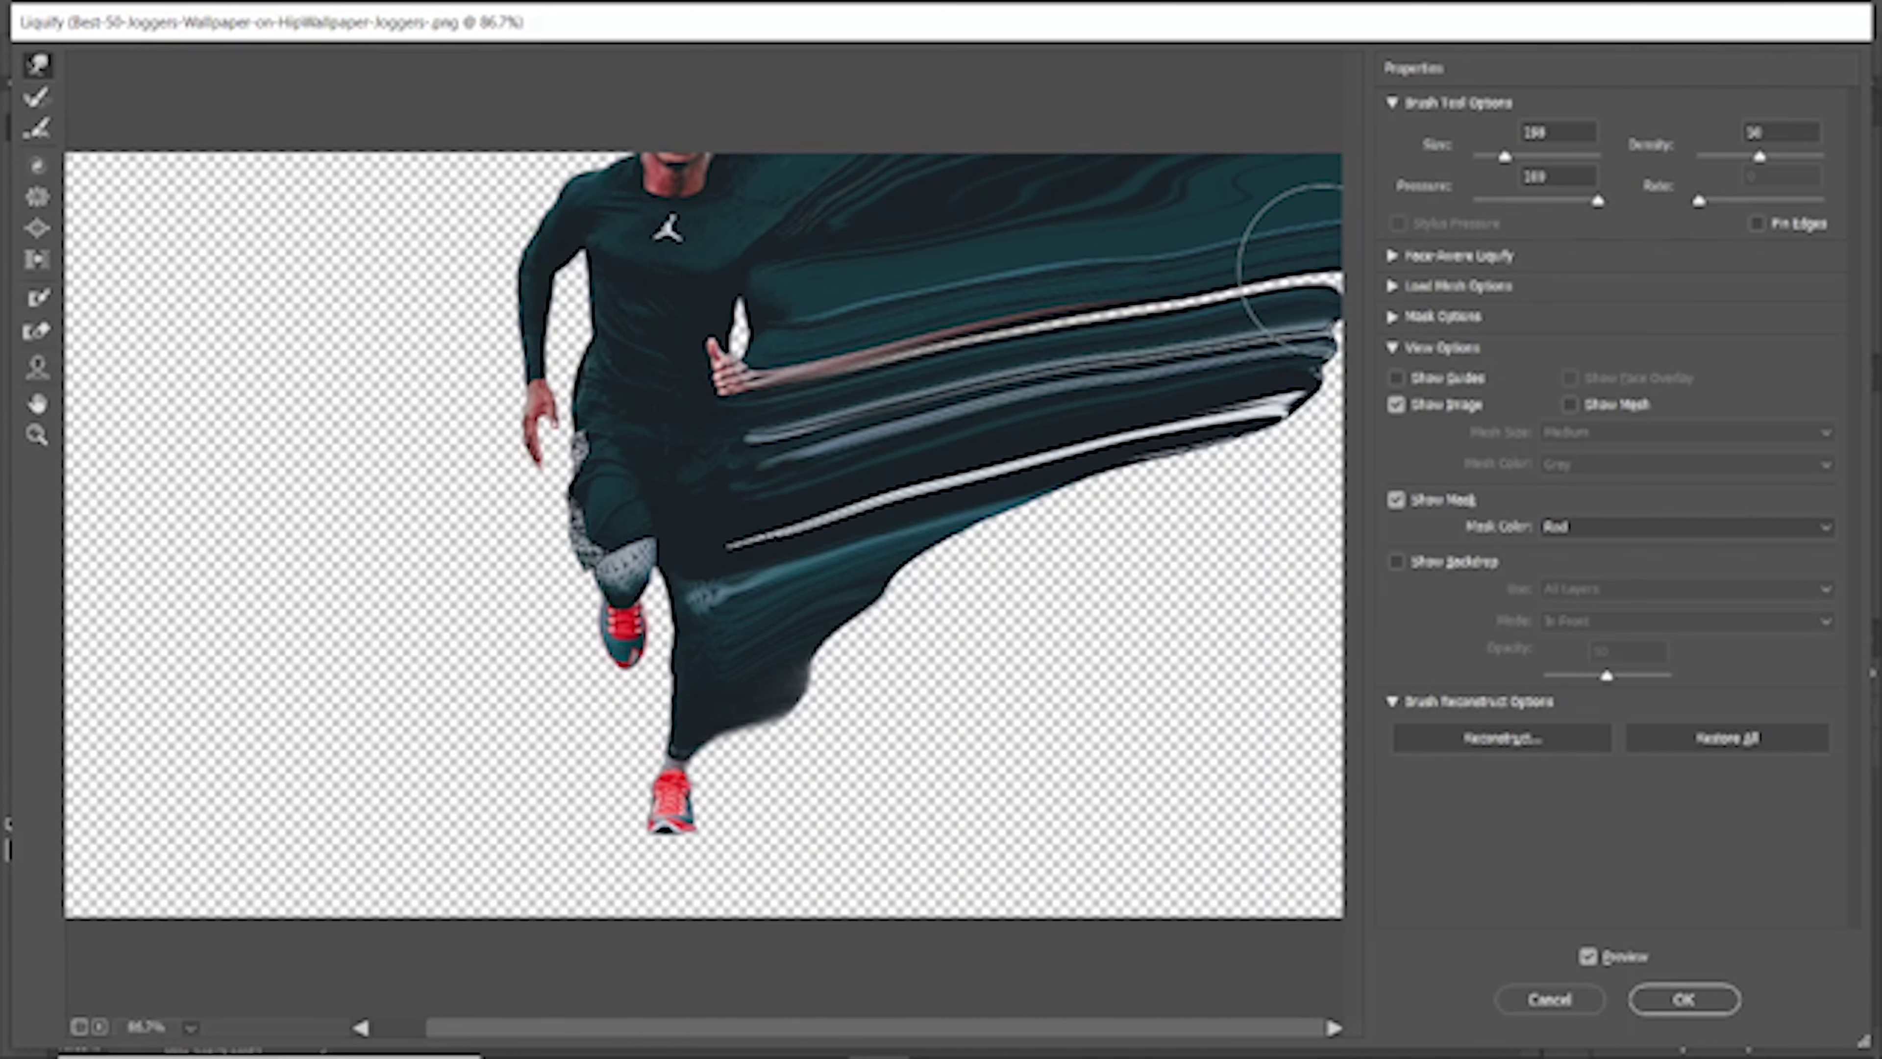
pyautogui.moveTo(1030, 326)
pyautogui.mouseDown()
pyautogui.moveTo(1071, 273)
pyautogui.moveTo(1016, 326)
pyautogui.moveTo(1223, 304)
pyautogui.moveTo(832, 337)
pyautogui.moveTo(945, 483)
pyautogui.moveTo(862, 505)
pyautogui.moveTo(1042, 453)
pyautogui.moveTo(1278, 430)
pyautogui.moveTo(793, 530)
pyautogui.moveTo(1143, 454)
pyautogui.mouseUp()
pyautogui.moveTo(1042, 357); pyautogui.dragTo(1137, 299)
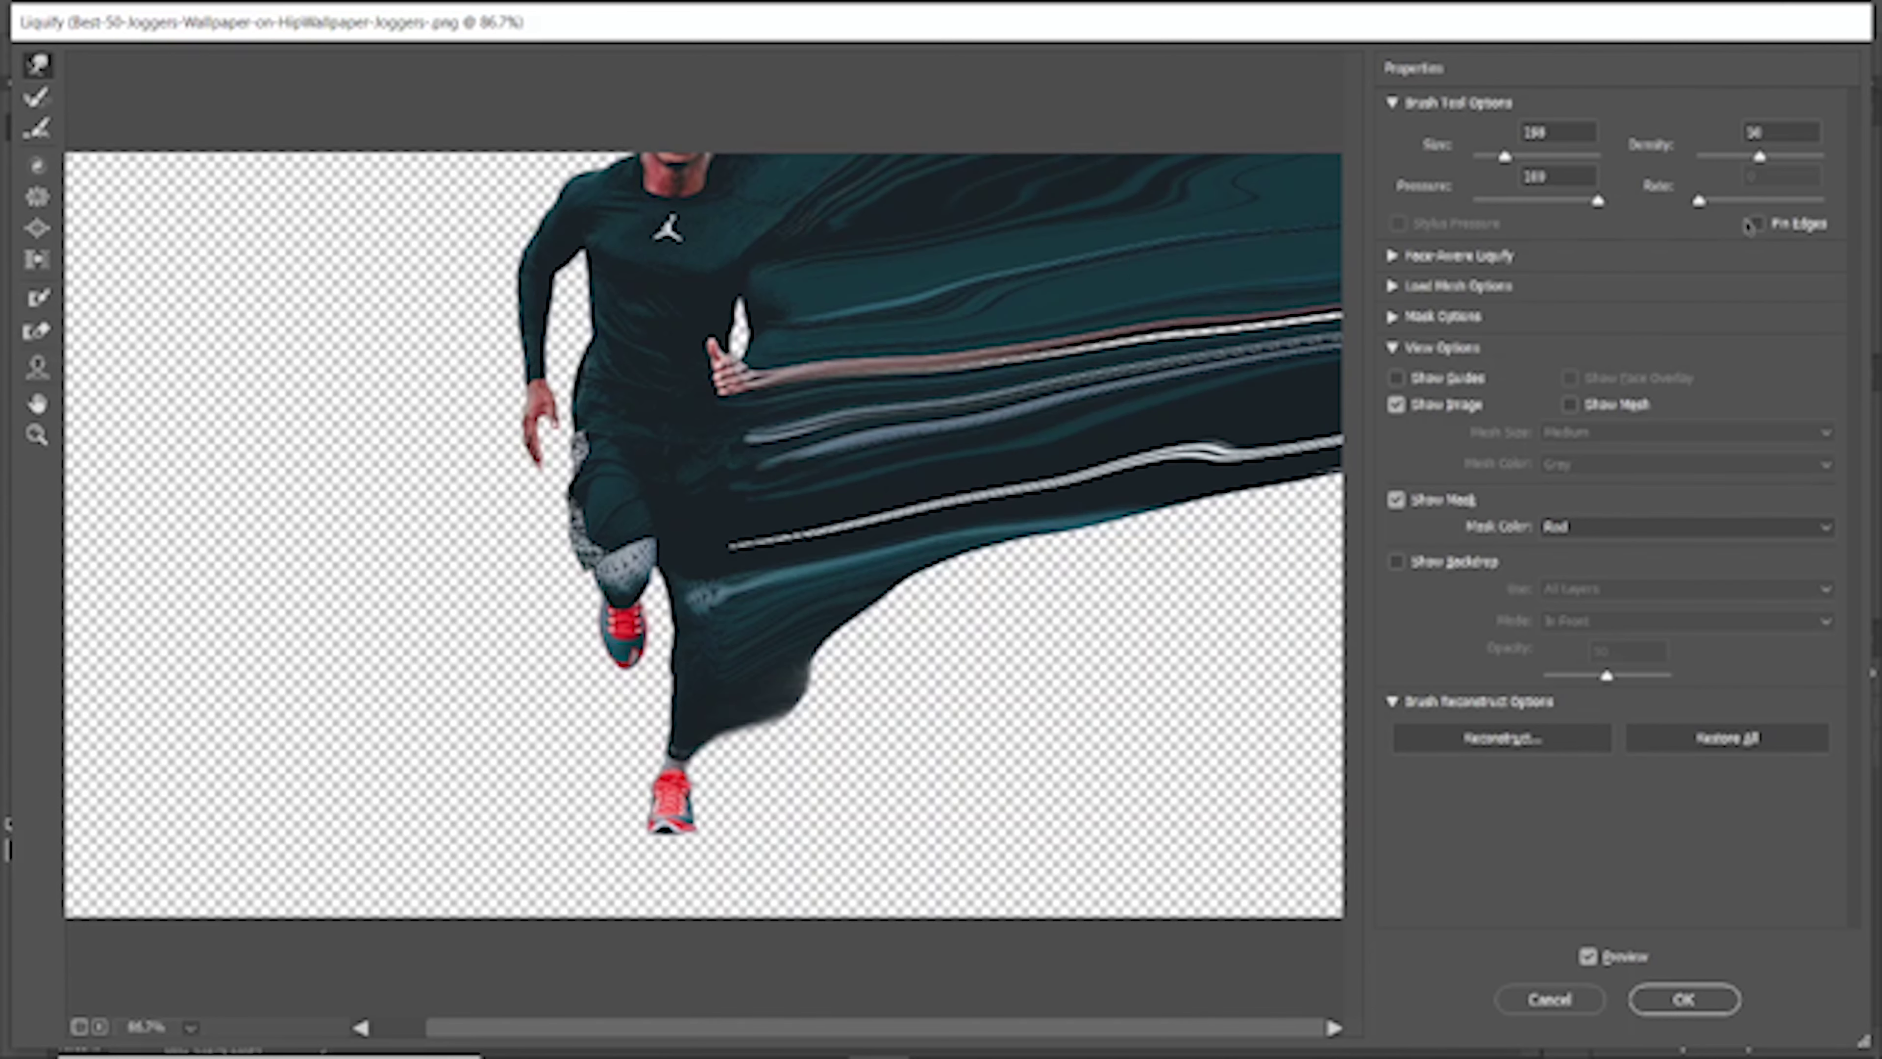
pyautogui.moveTo(758, 693)
pyautogui.mouseDown()
pyautogui.moveTo(798, 622)
pyautogui.moveTo(1368, 565)
pyautogui.moveTo(933, 525)
pyautogui.moveTo(1357, 519)
pyautogui.mouseUp()
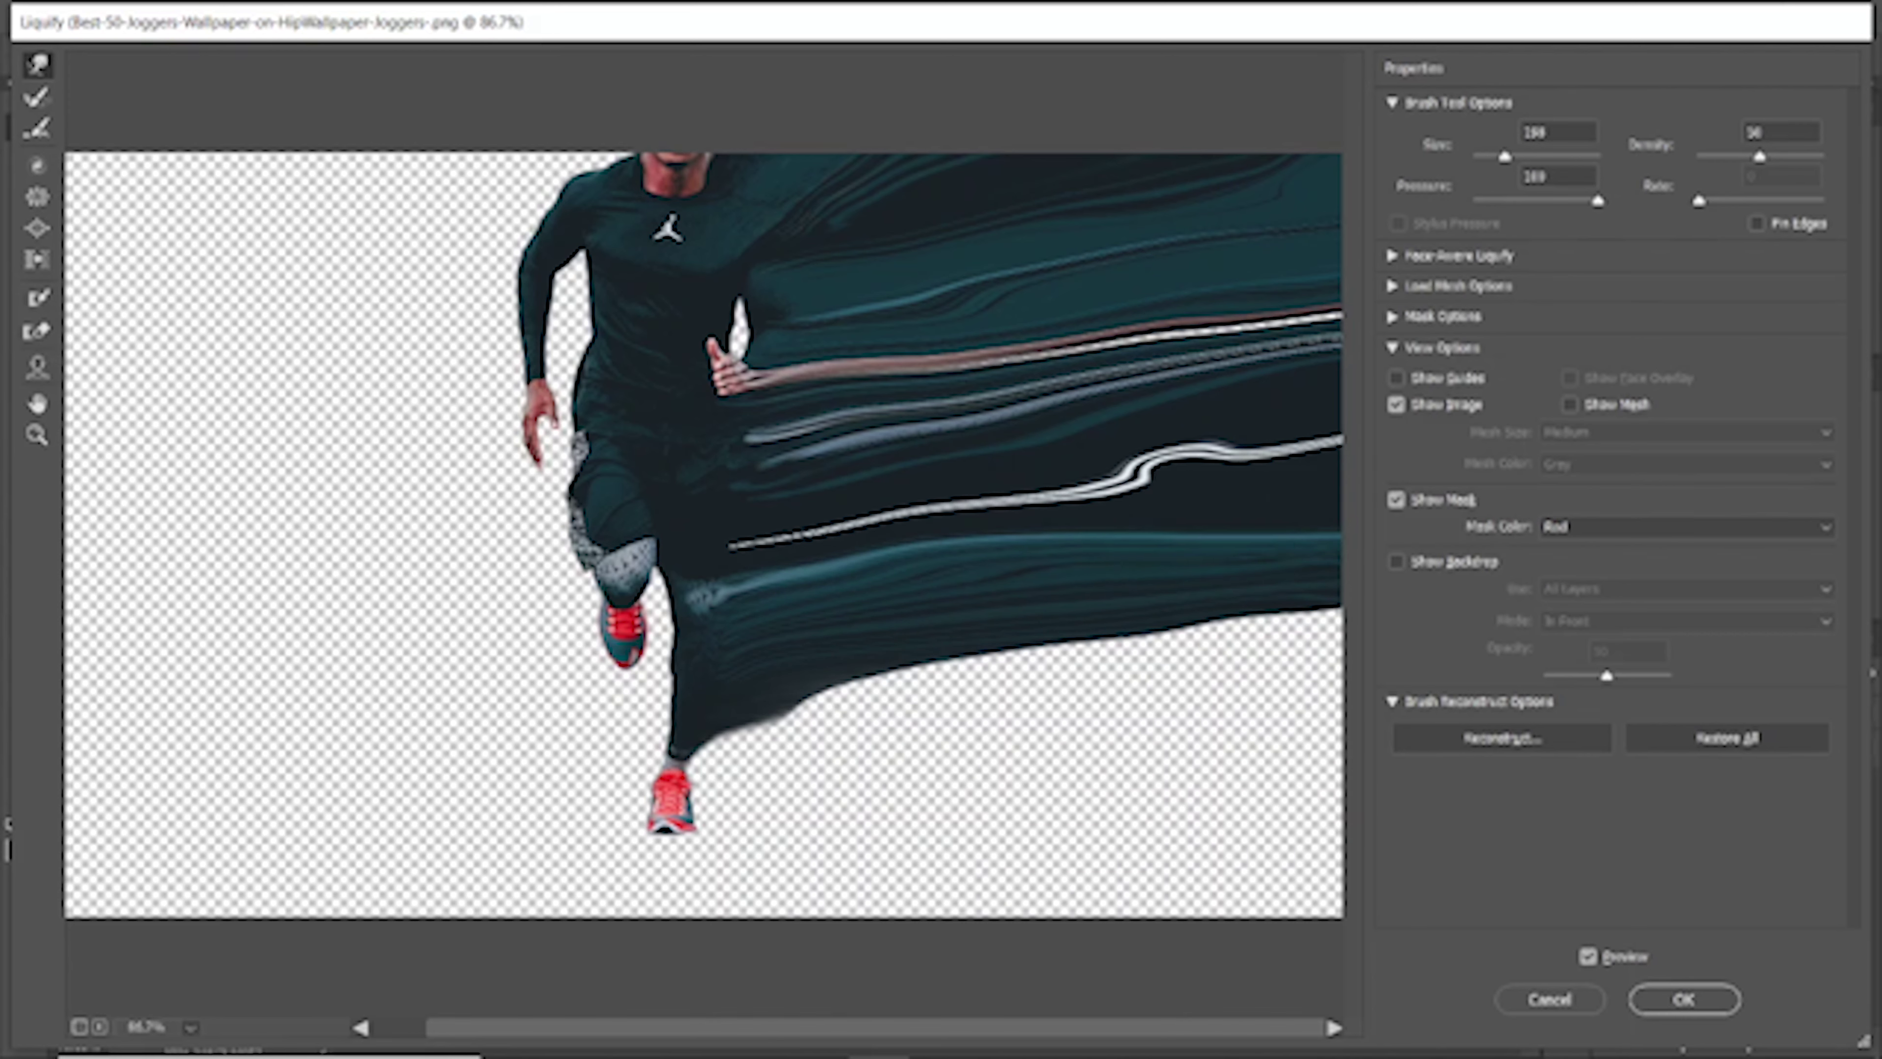
# Drag the tail's lower edge further right and down to smooth it
pyautogui.moveTo(761, 697); pyautogui.dragTo(1260, 693)
pyautogui.moveTo(1060, 658); pyautogui.dragTo(1371, 667)
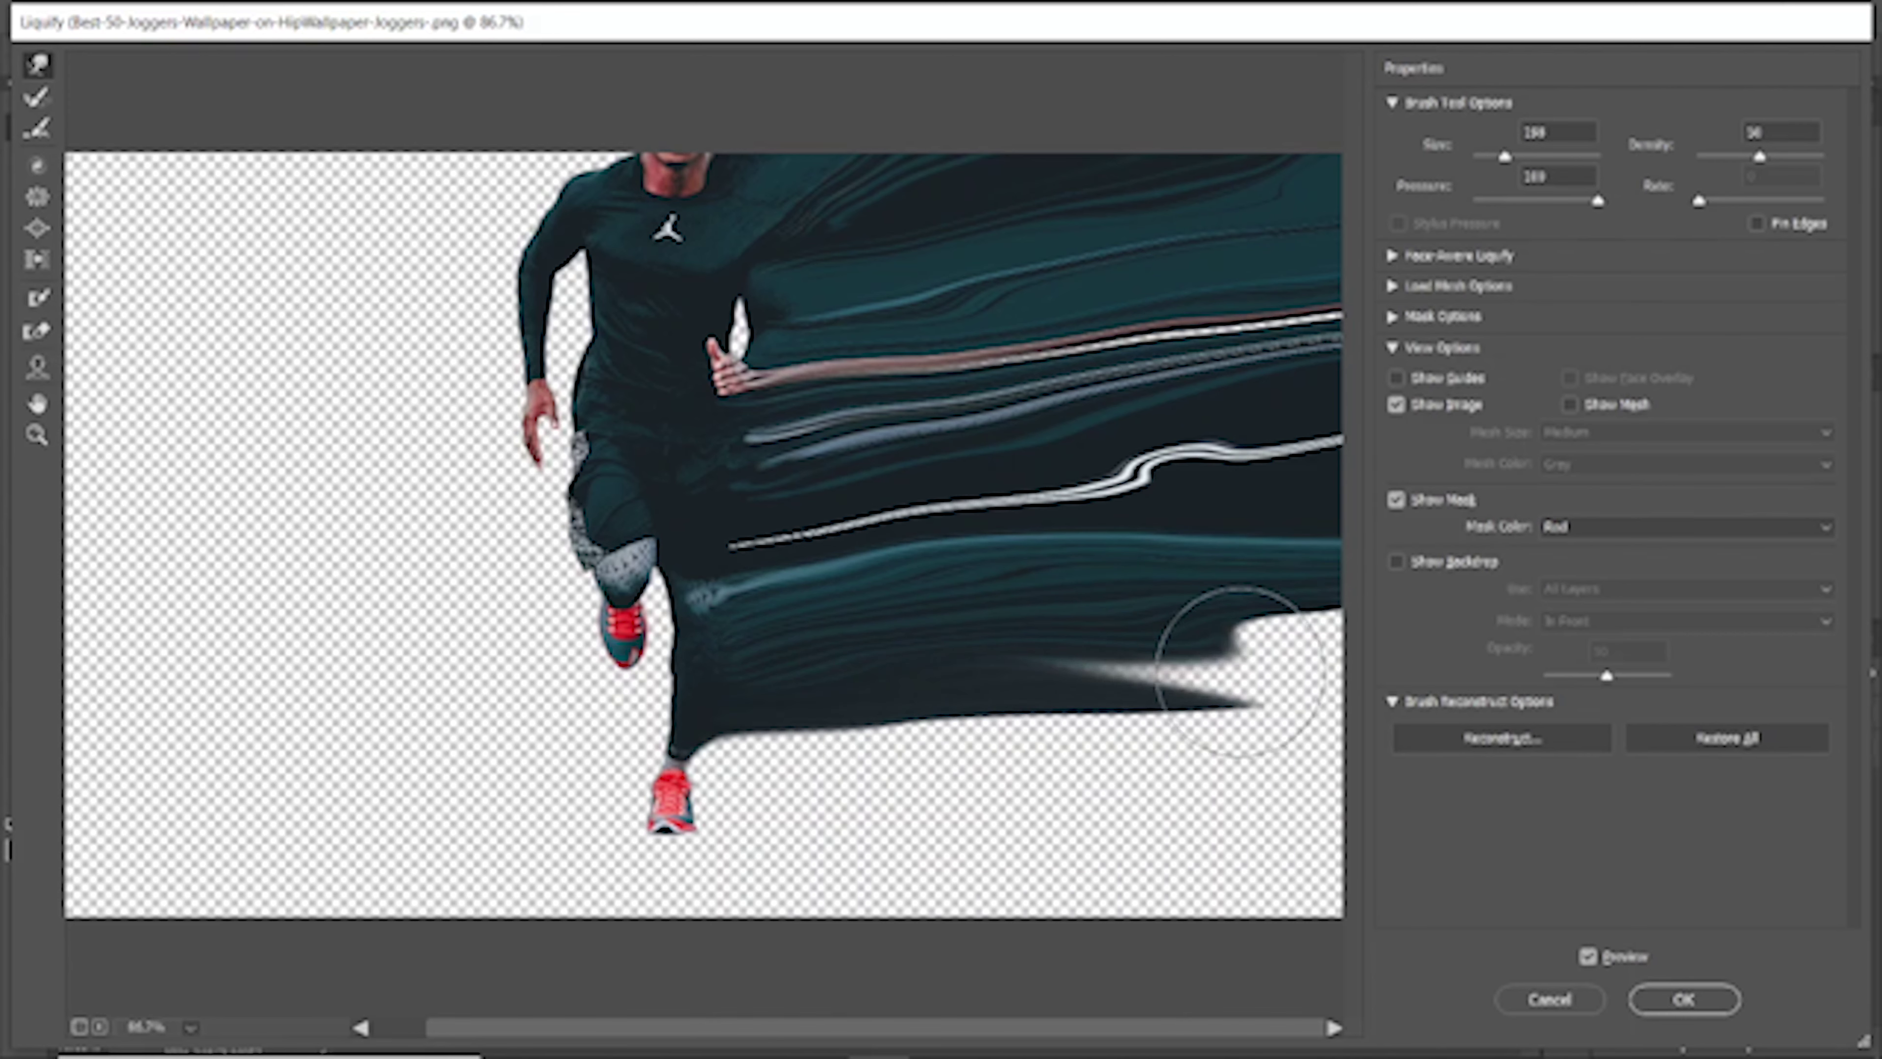
pyautogui.moveTo(1155, 622); pyautogui.dragTo(1371, 652)
pyautogui.moveTo(993, 667)
pyautogui.mouseDown()
pyautogui.moveTo(1126, 681)
pyautogui.moveTo(991, 673)
pyautogui.moveTo(1016, 693)
pyautogui.moveTo(1334, 711)
pyautogui.mouseUp()
pyautogui.moveTo(1009, 659)
pyautogui.mouseDown()
pyautogui.moveTo(769, 807)
pyautogui.moveTo(1333, 757)
pyautogui.mouseUp()
pyautogui.moveTo(1122, 757); pyautogui.dragTo(1341, 764)
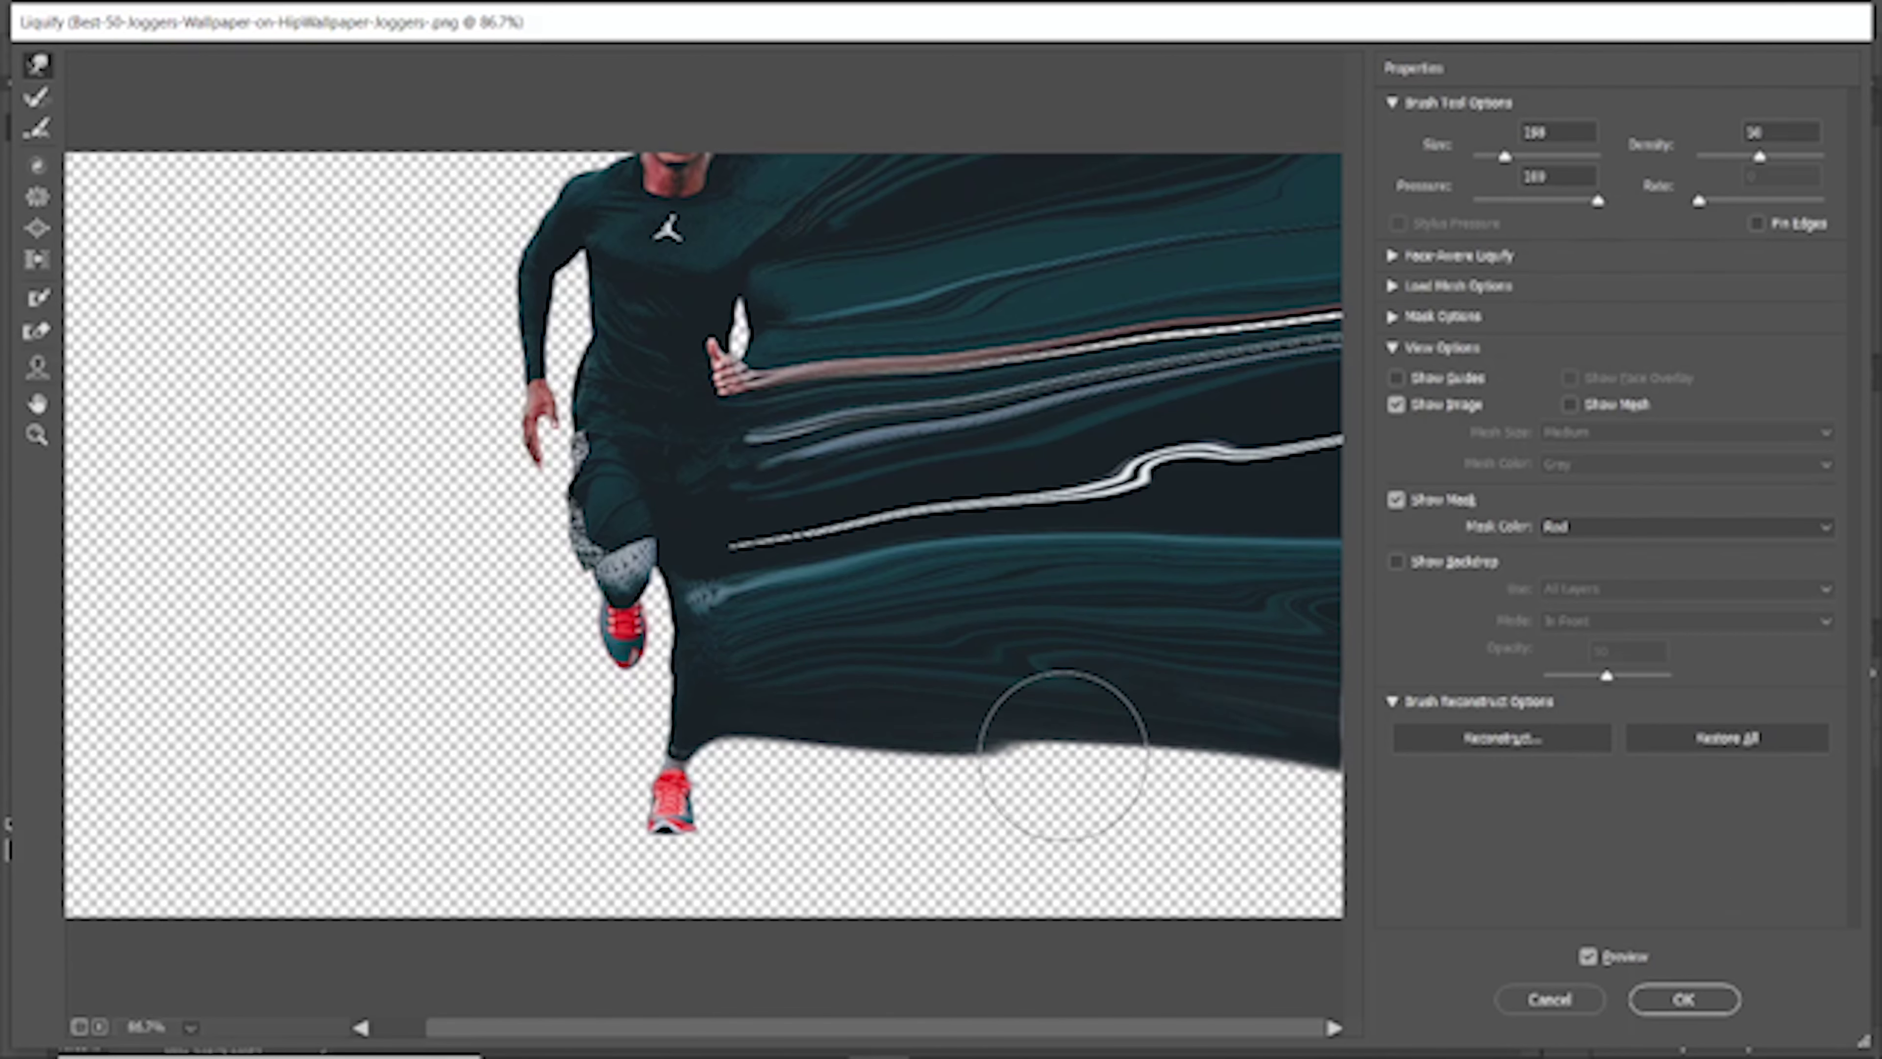
pyautogui.moveTo(1084, 756); pyautogui.dragTo(1260, 768)
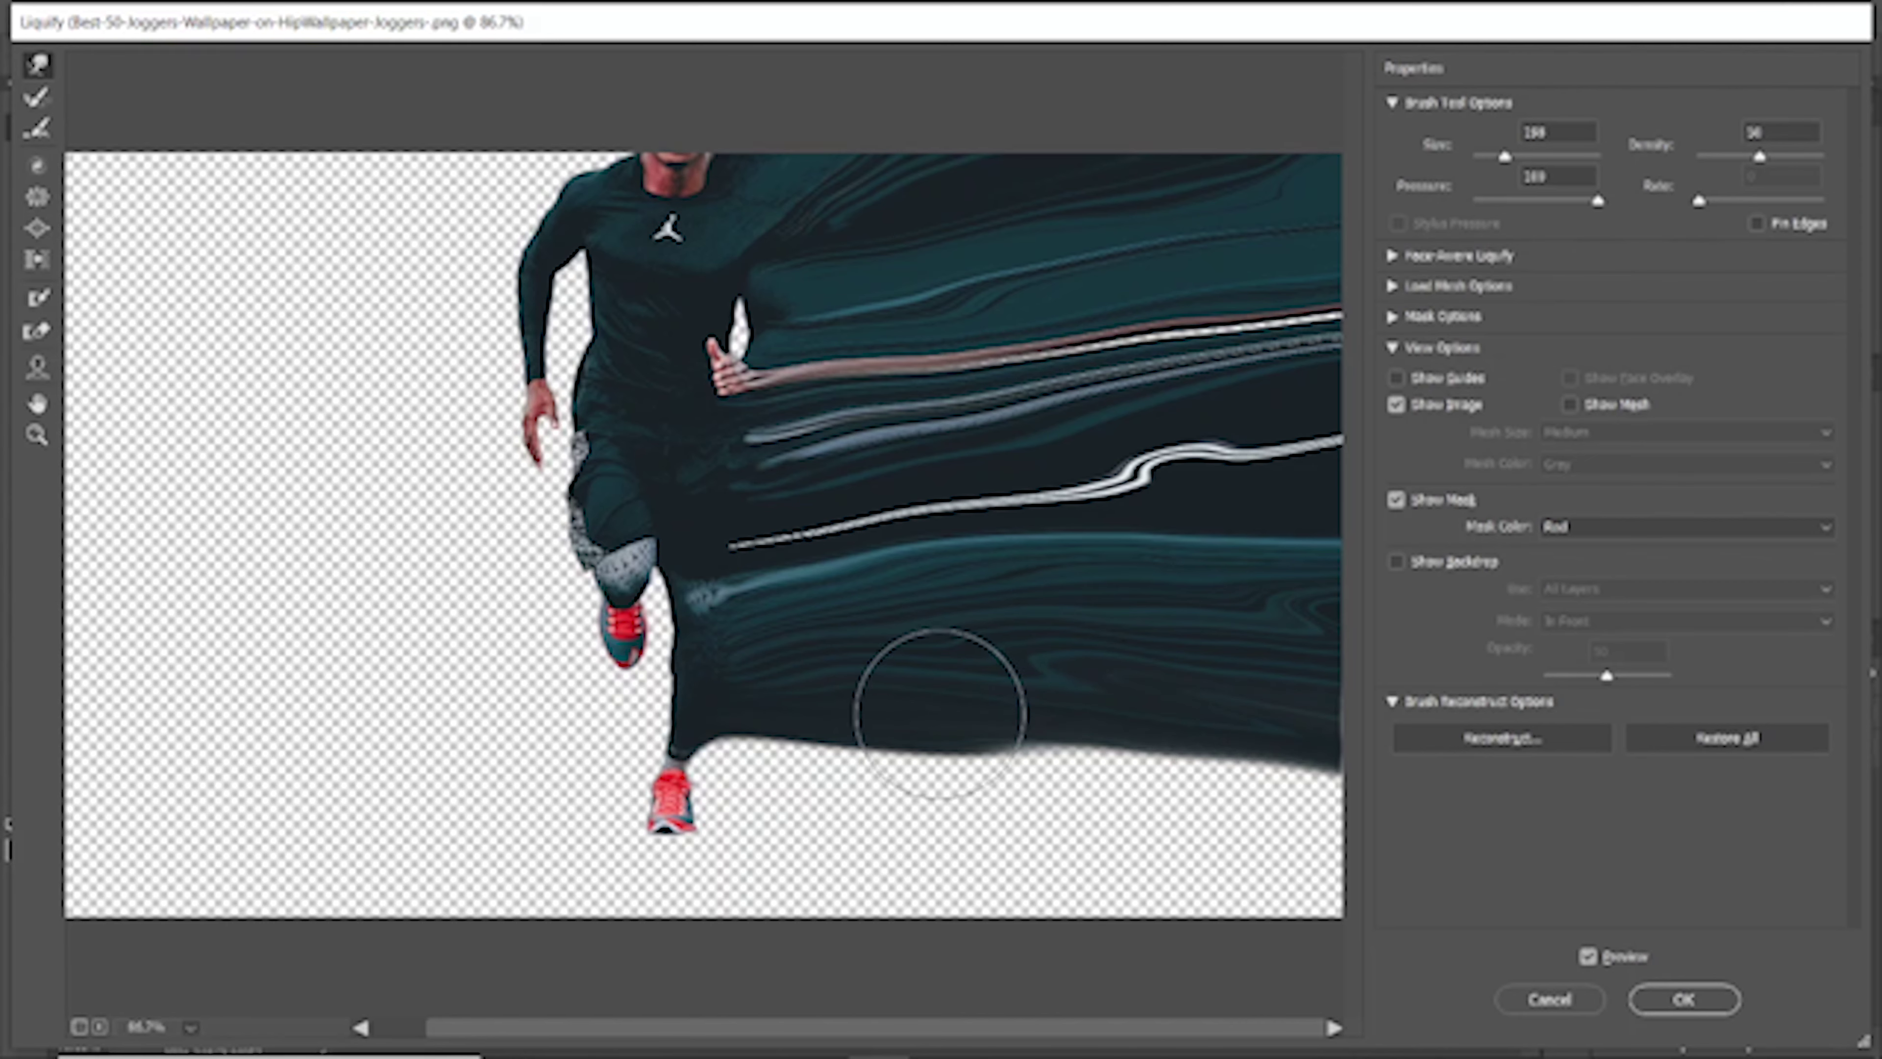
pyautogui.moveTo(935, 705); pyautogui.dragTo(1248, 797)
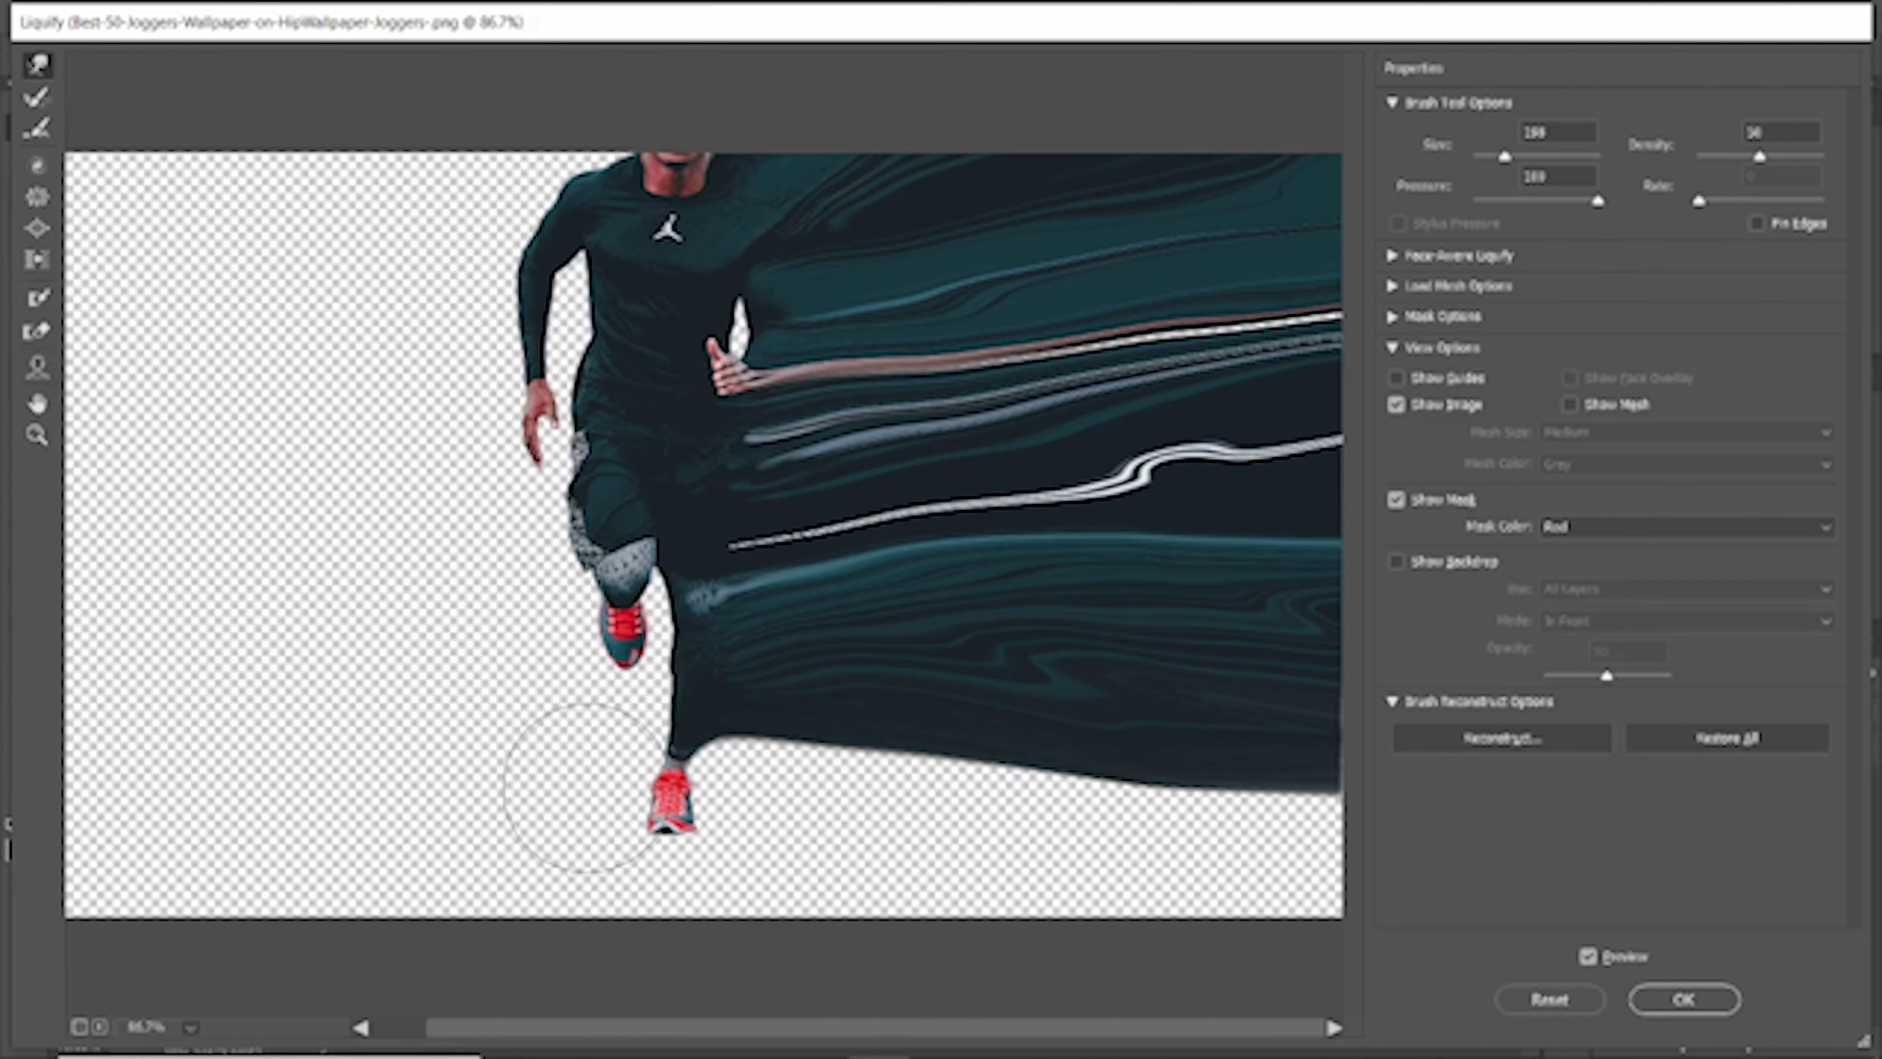
# Enlarge the warp brush and push the trouser edge near the ankle rightward
pyautogui.scroll(3, 630, 763)
pyautogui.scroll(3, 778, 771)
pyautogui.scroll(-5, 830, 804)
pyautogui.moveTo(987, 219); pyautogui.dragTo(839, 335)
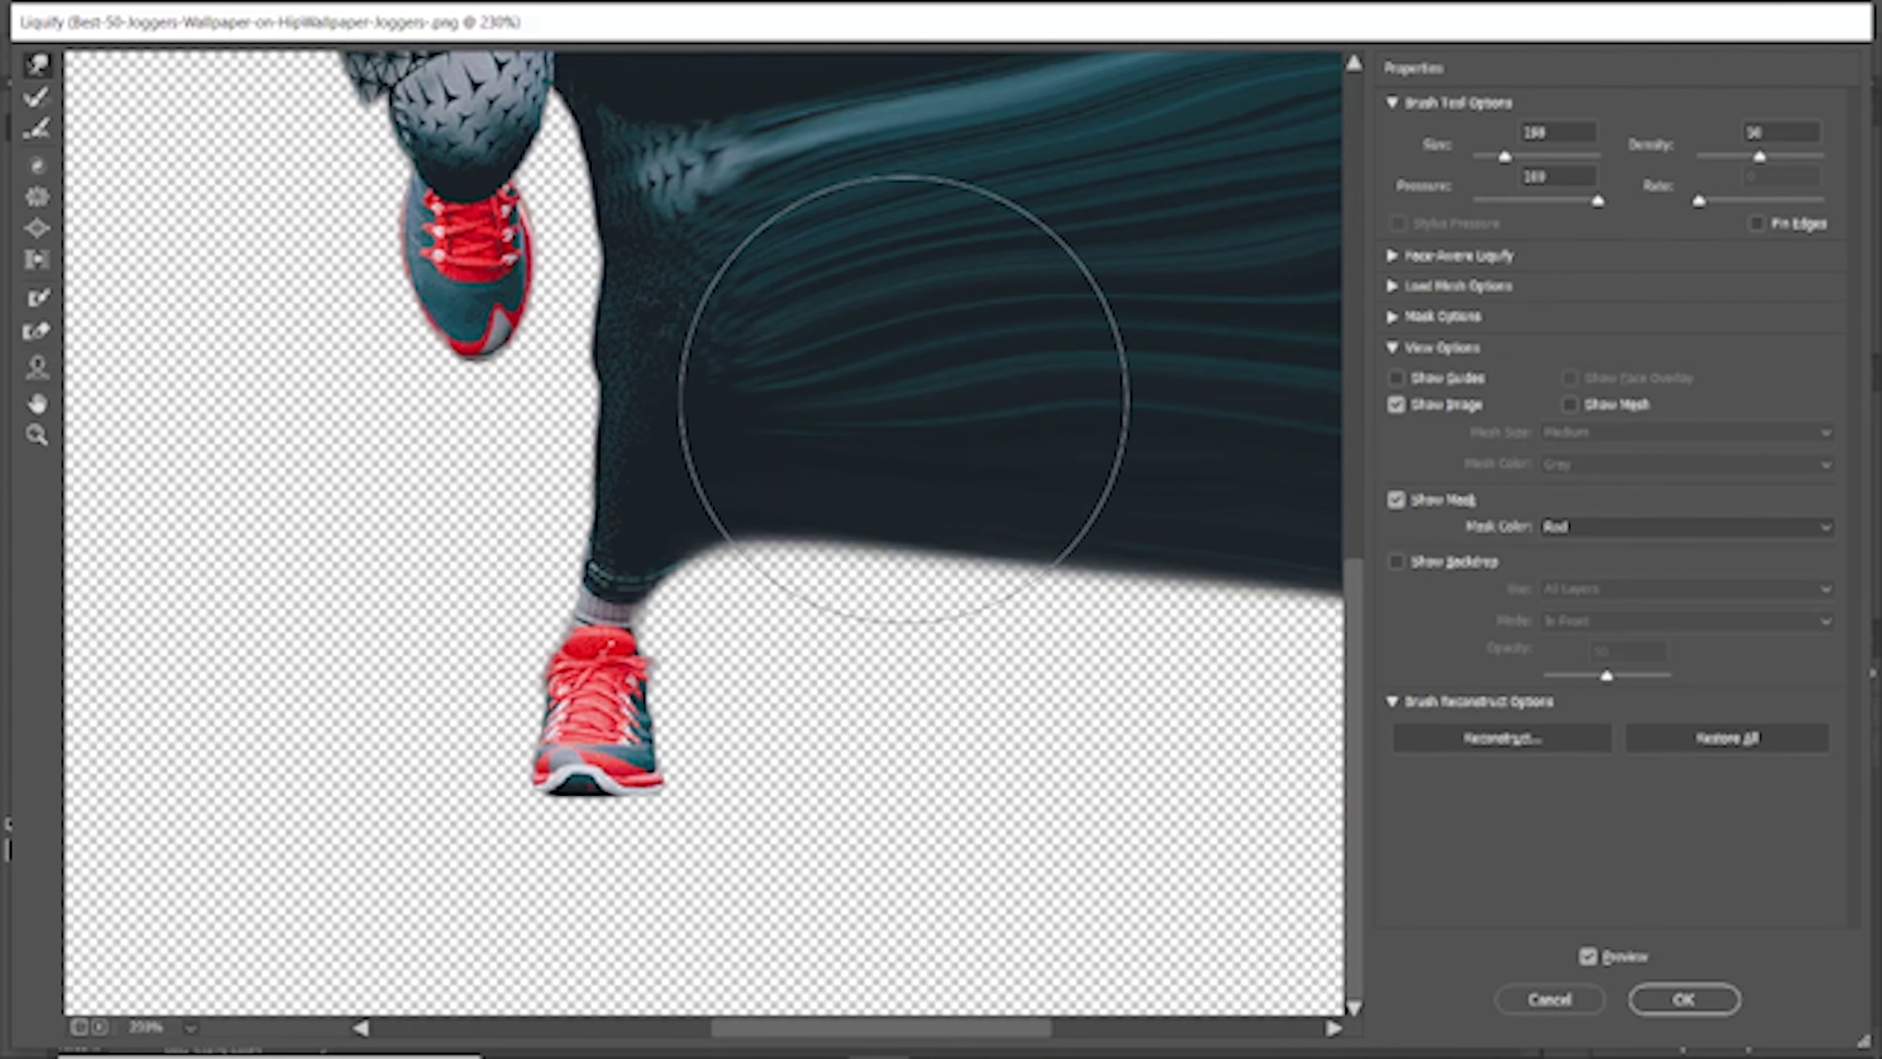
pyautogui.moveTo(685, 493); pyautogui.dragTo(895, 517)
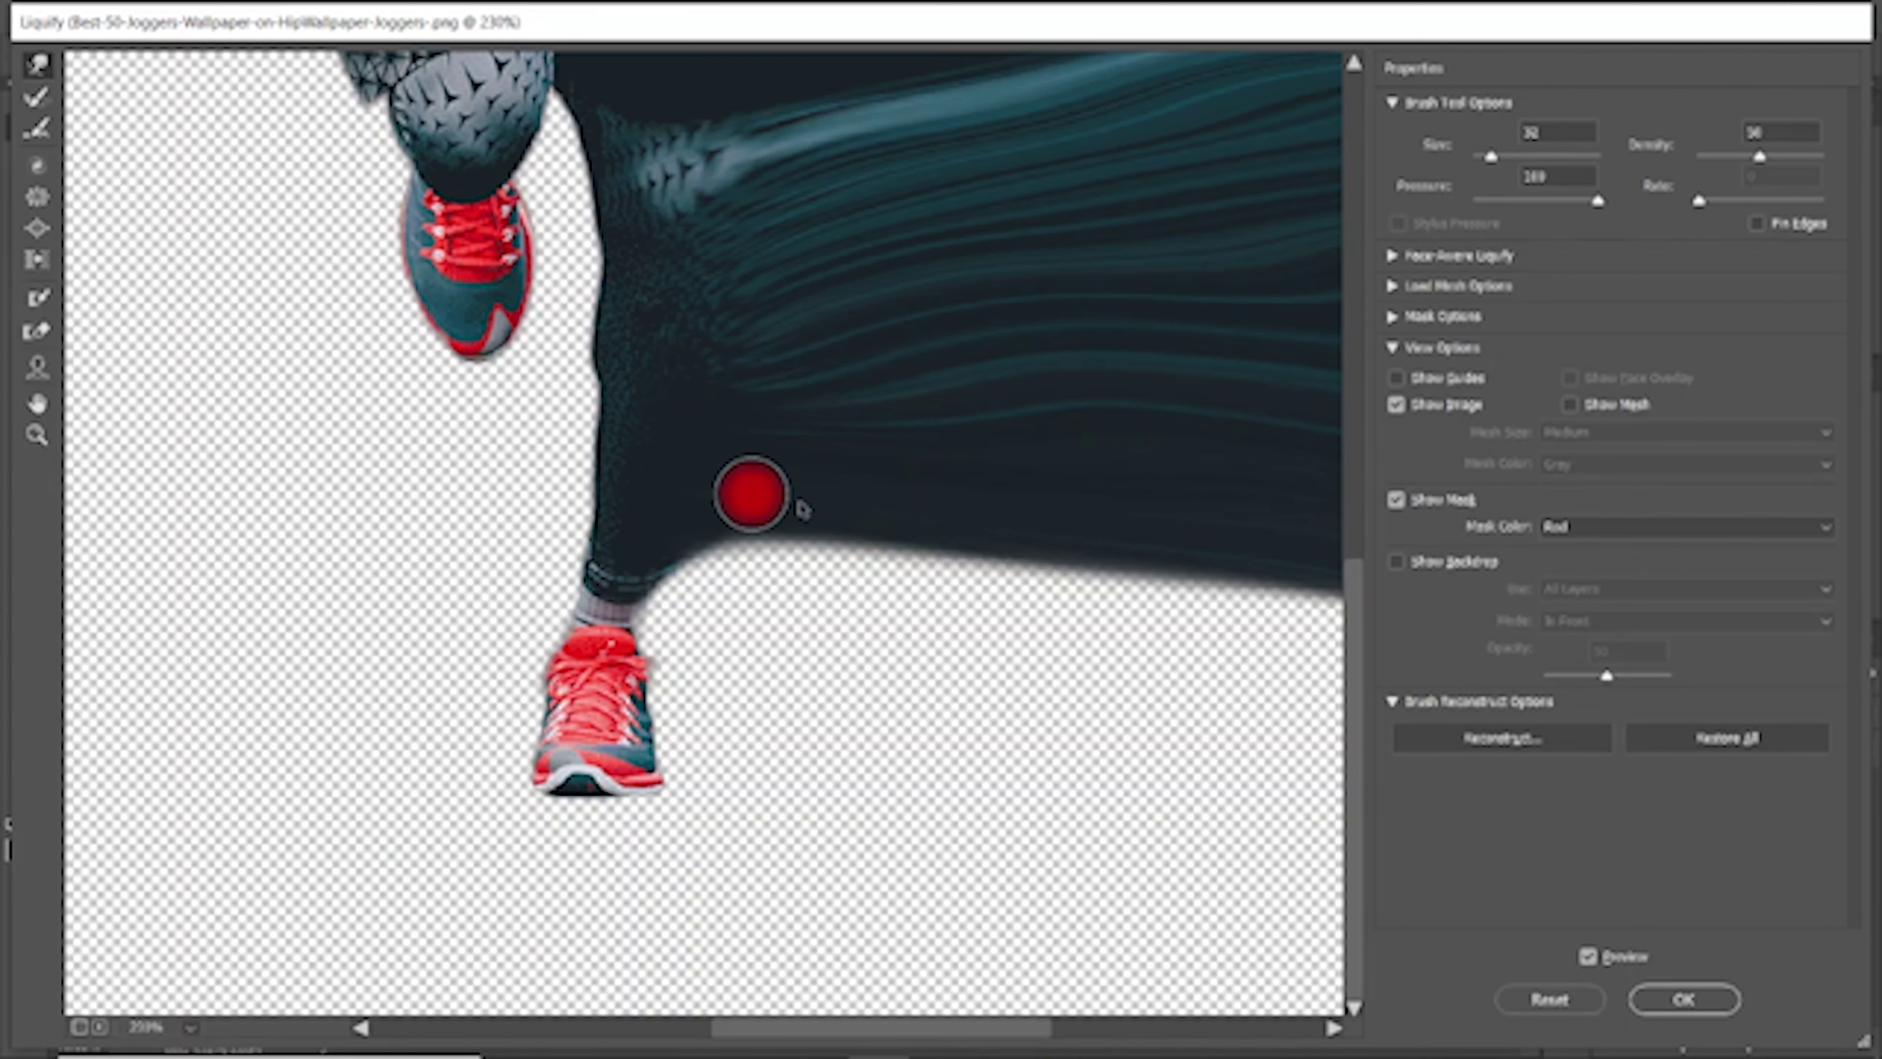
pyautogui.moveTo(708, 566)
pyautogui.mouseDown()
pyautogui.moveTo(689, 563)
pyautogui.moveTo(997, 545)
pyautogui.moveTo(1168, 576)
pyautogui.mouseUp()
# Smooth and darken the tail's lower edge with a large brush, then apply the Liquify
pyautogui.hscroll(2, 997, 545)
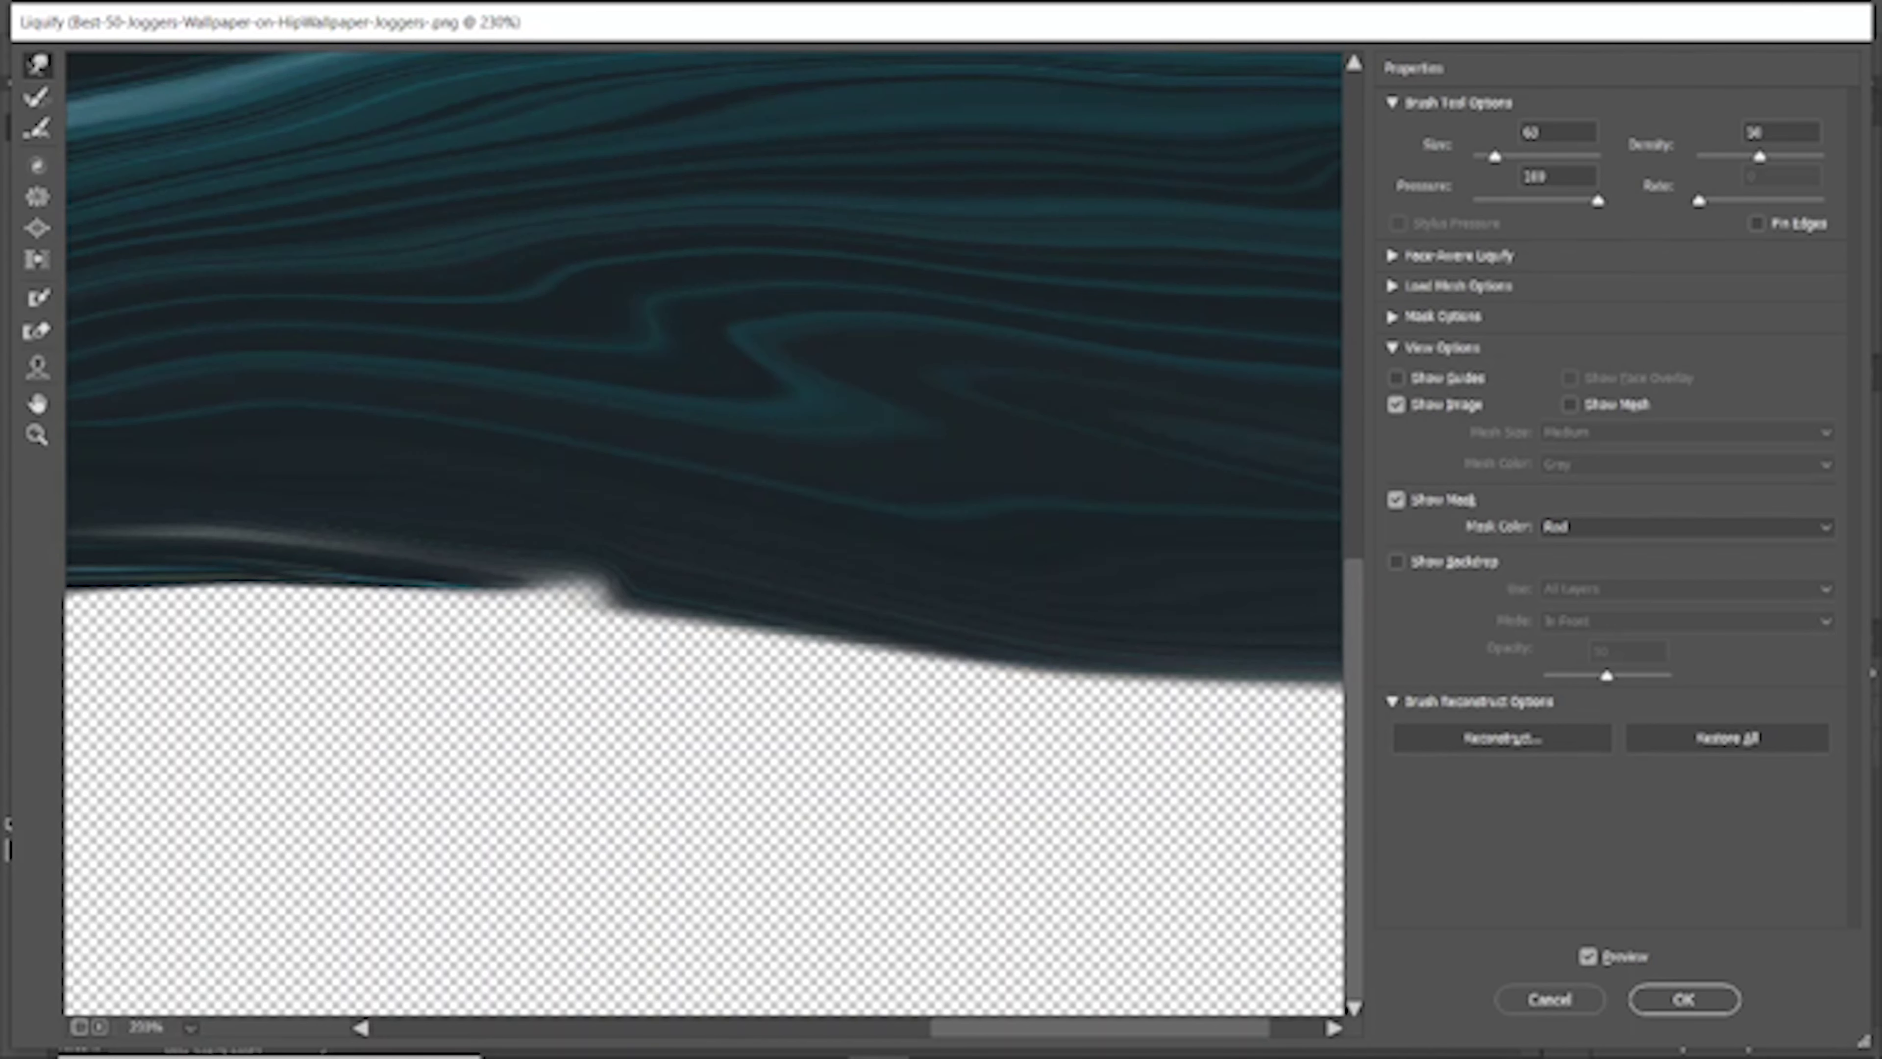
pyautogui.scroll(-5, 609, 547)
pyautogui.scroll(-2, 652, 535)
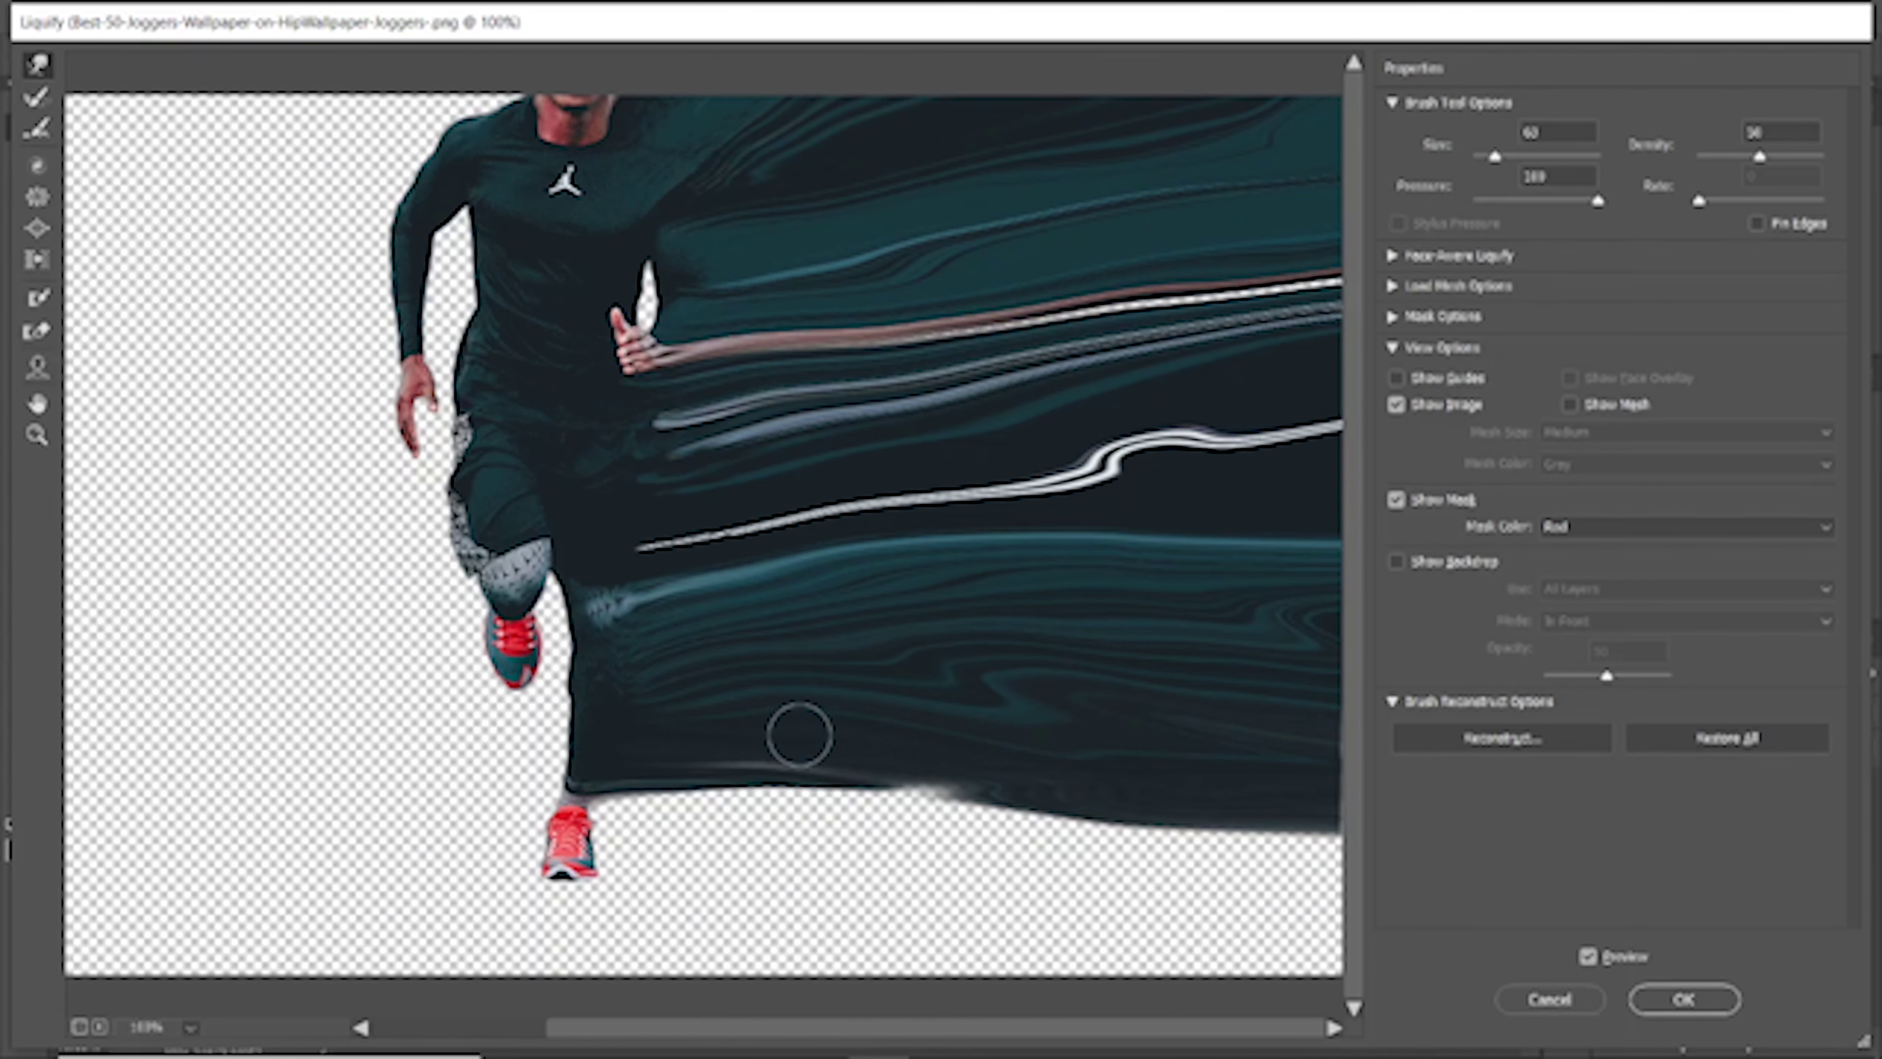
pyautogui.moveTo(853, 723); pyautogui.dragTo(926, 723)
pyautogui.moveTo(639, 773)
pyautogui.mouseDown()
pyautogui.moveTo(1059, 781)
pyautogui.moveTo(1319, 815)
pyautogui.mouseUp()
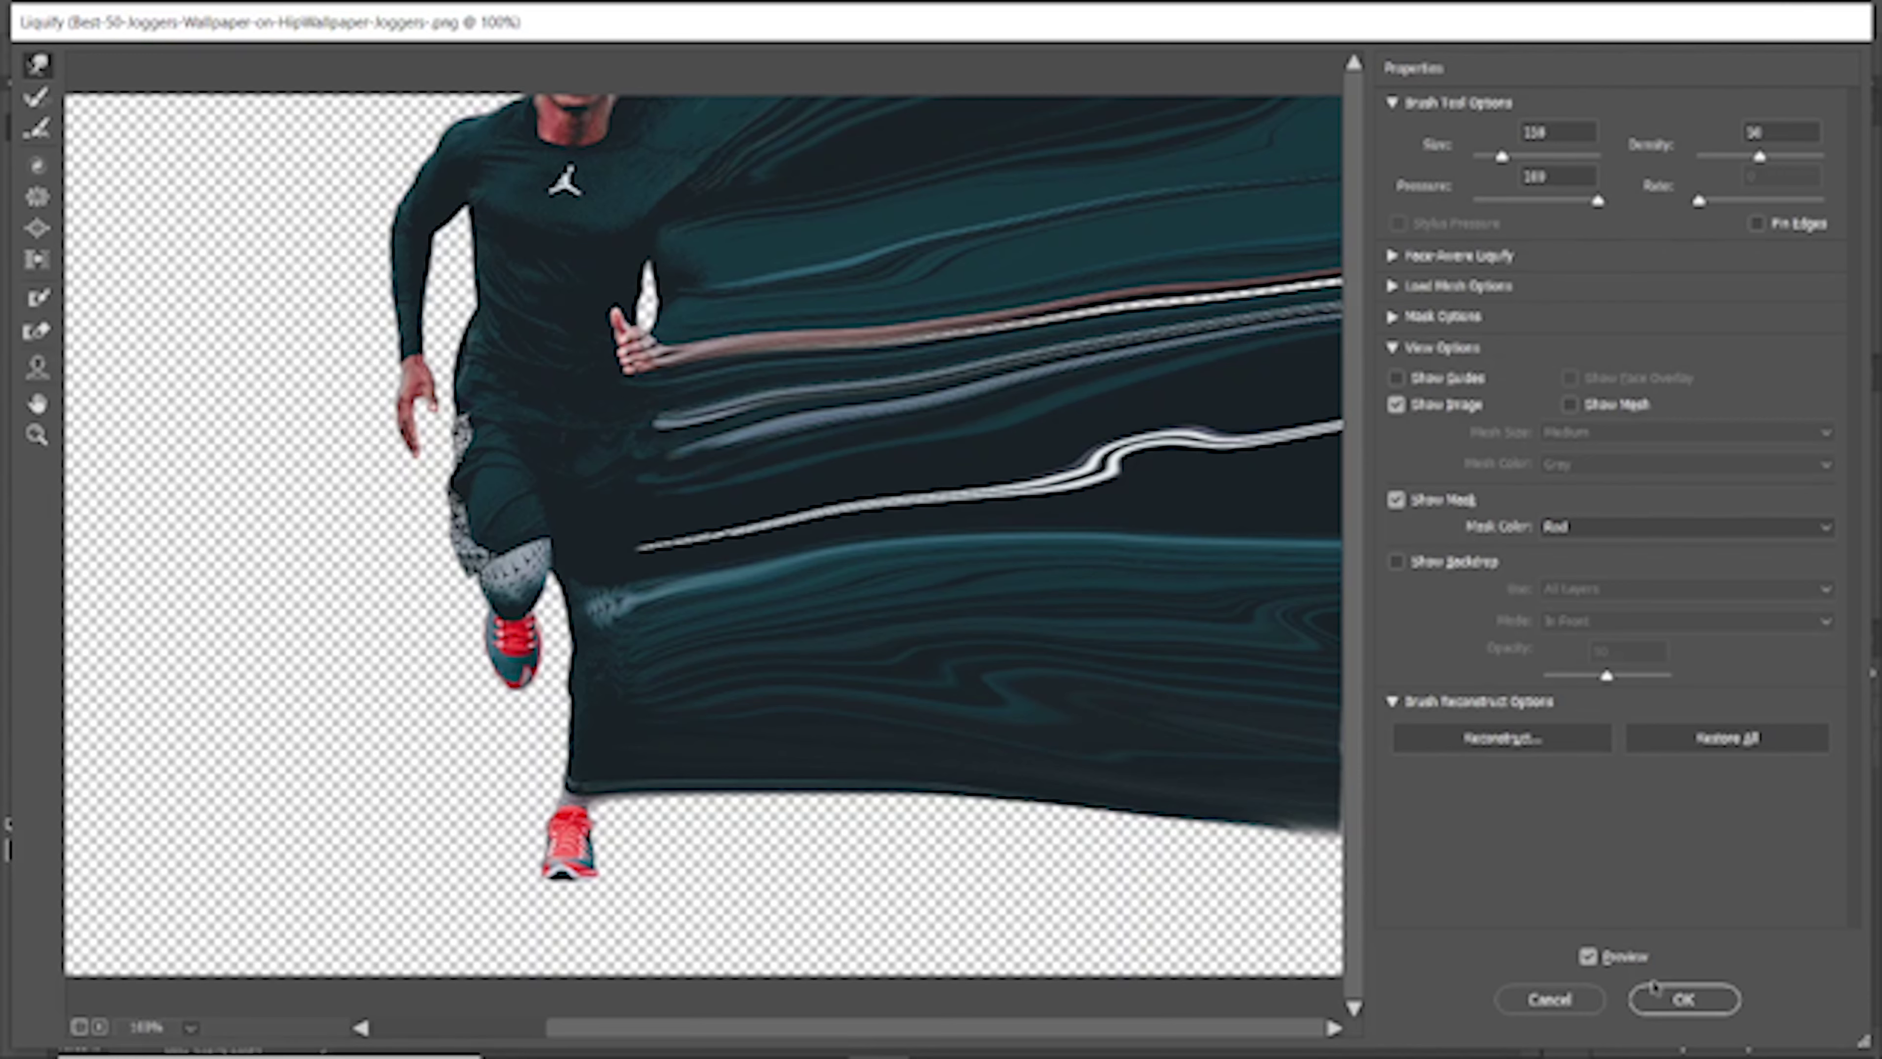
pyautogui.click(1658, 1003)
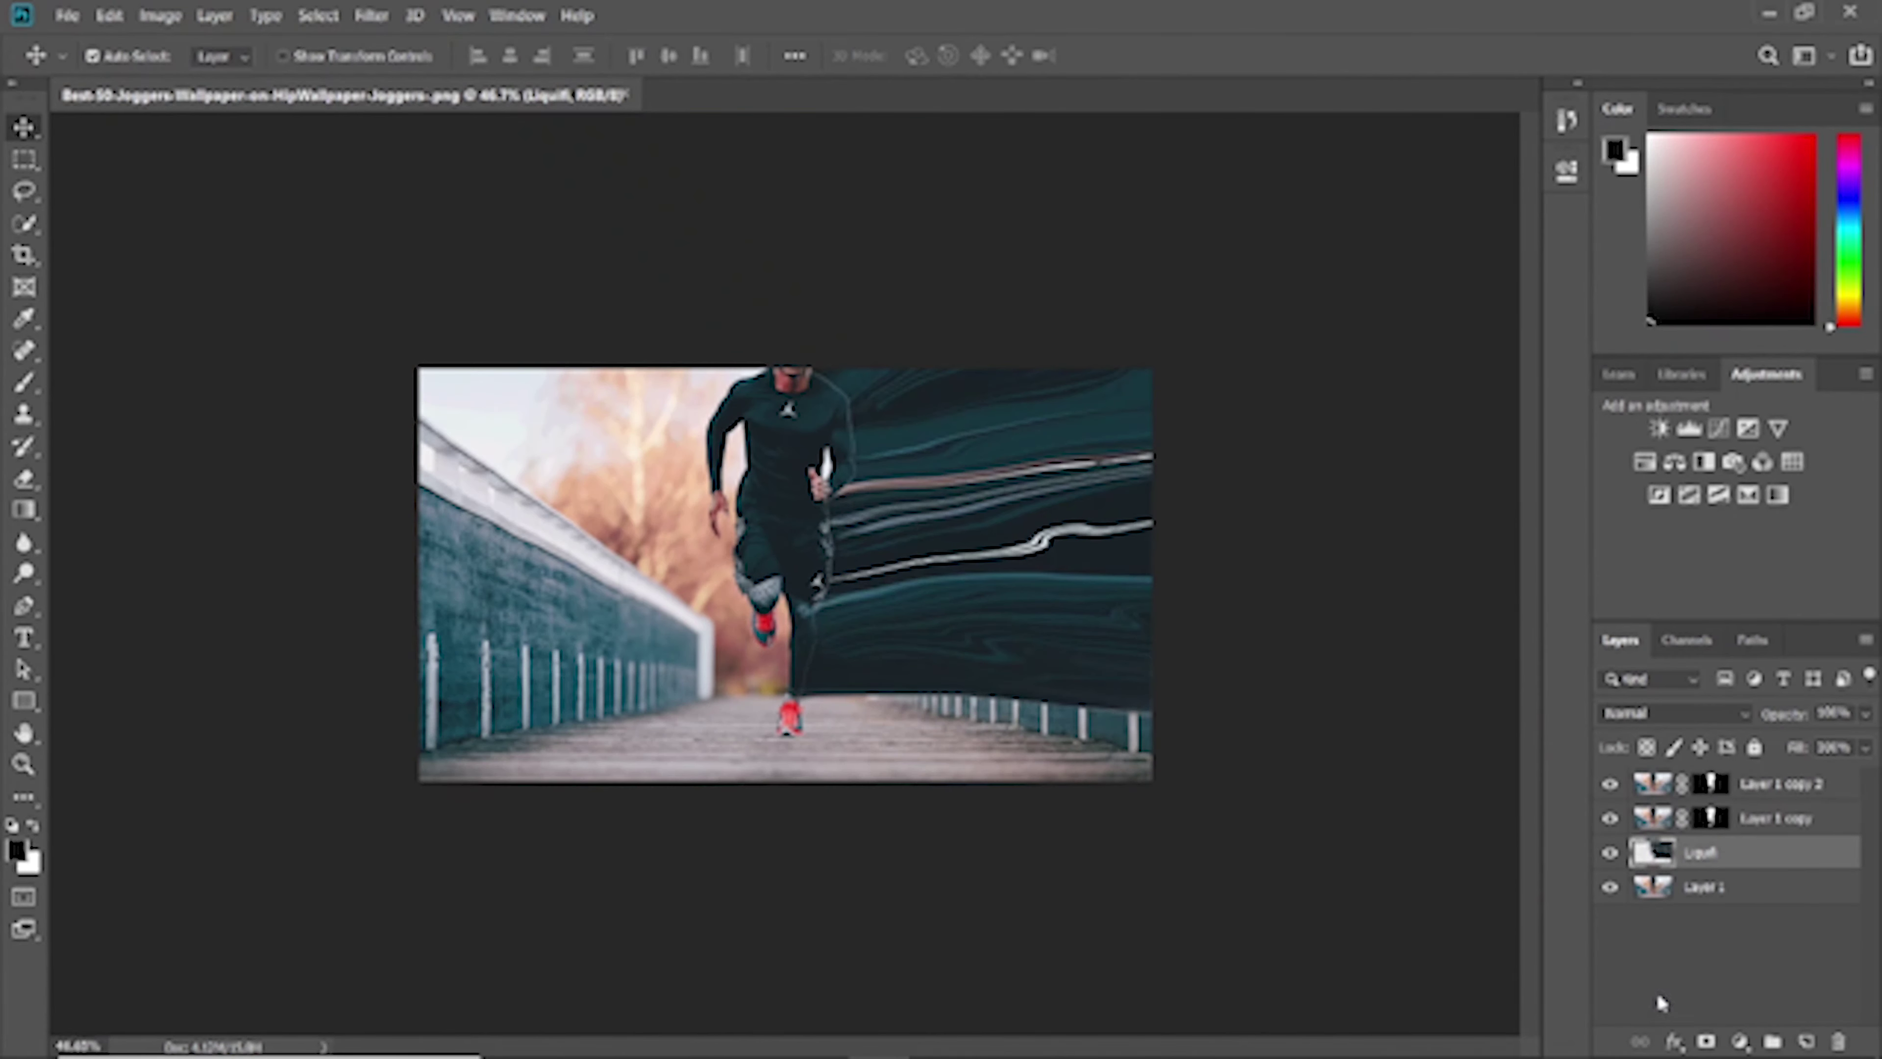
# Delete Layer 1 copy, hide Layer 1 copy 2, and duplicate the Liquifi layer
pyautogui.click(1817, 829)
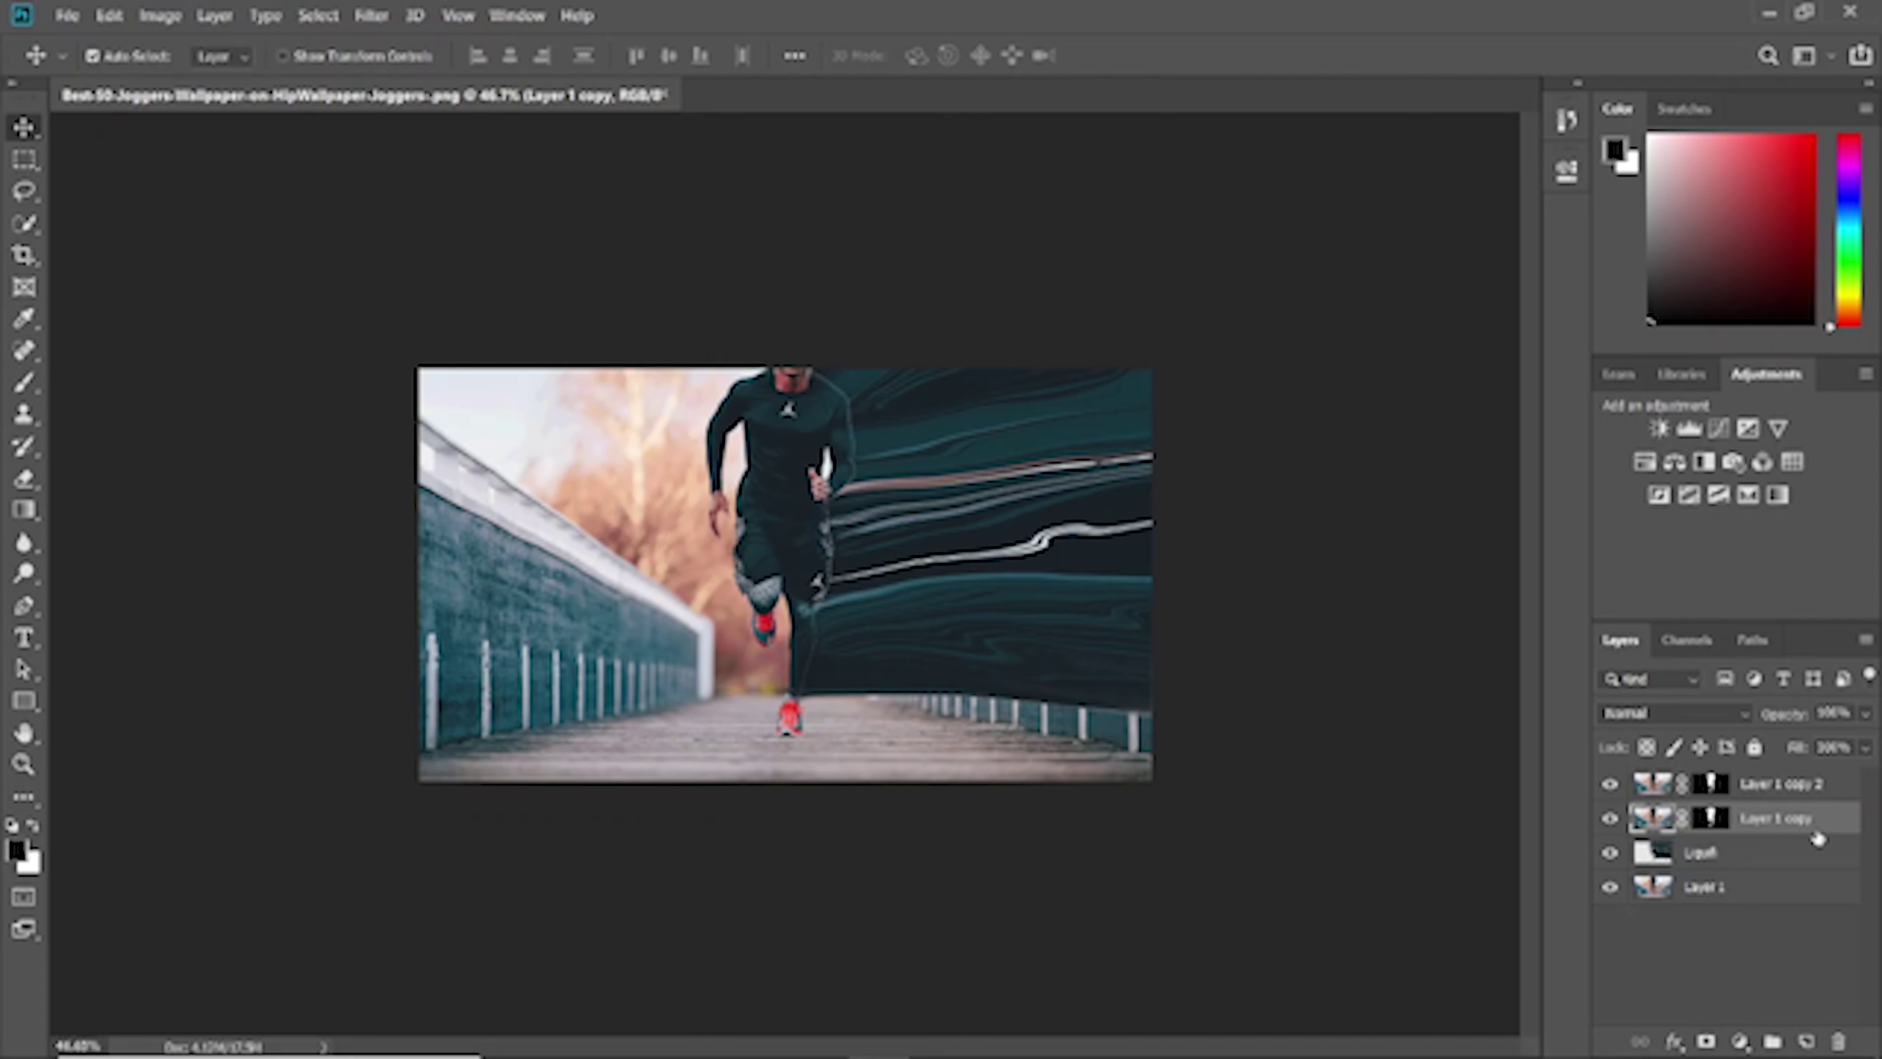
pyautogui.press('Delete')
pyautogui.click(1609, 785)
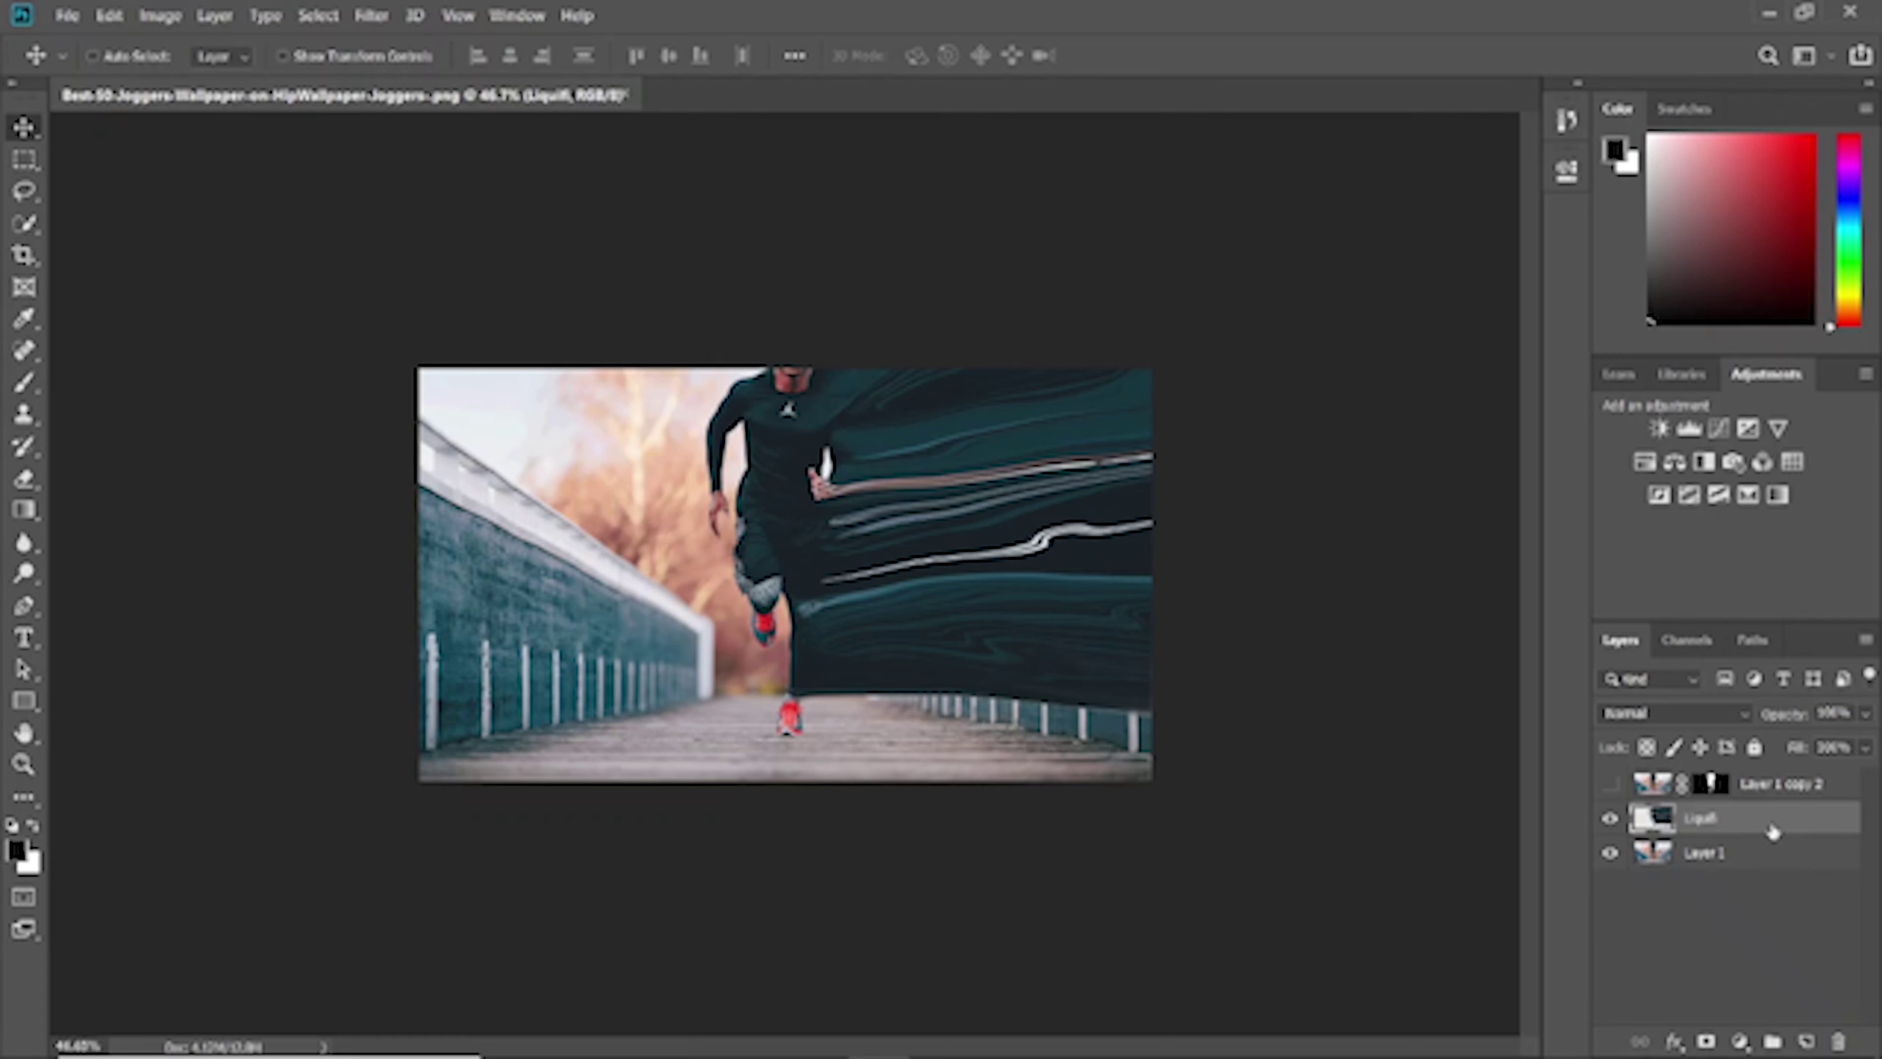
pyautogui.hotkey('ctrl', 'j')
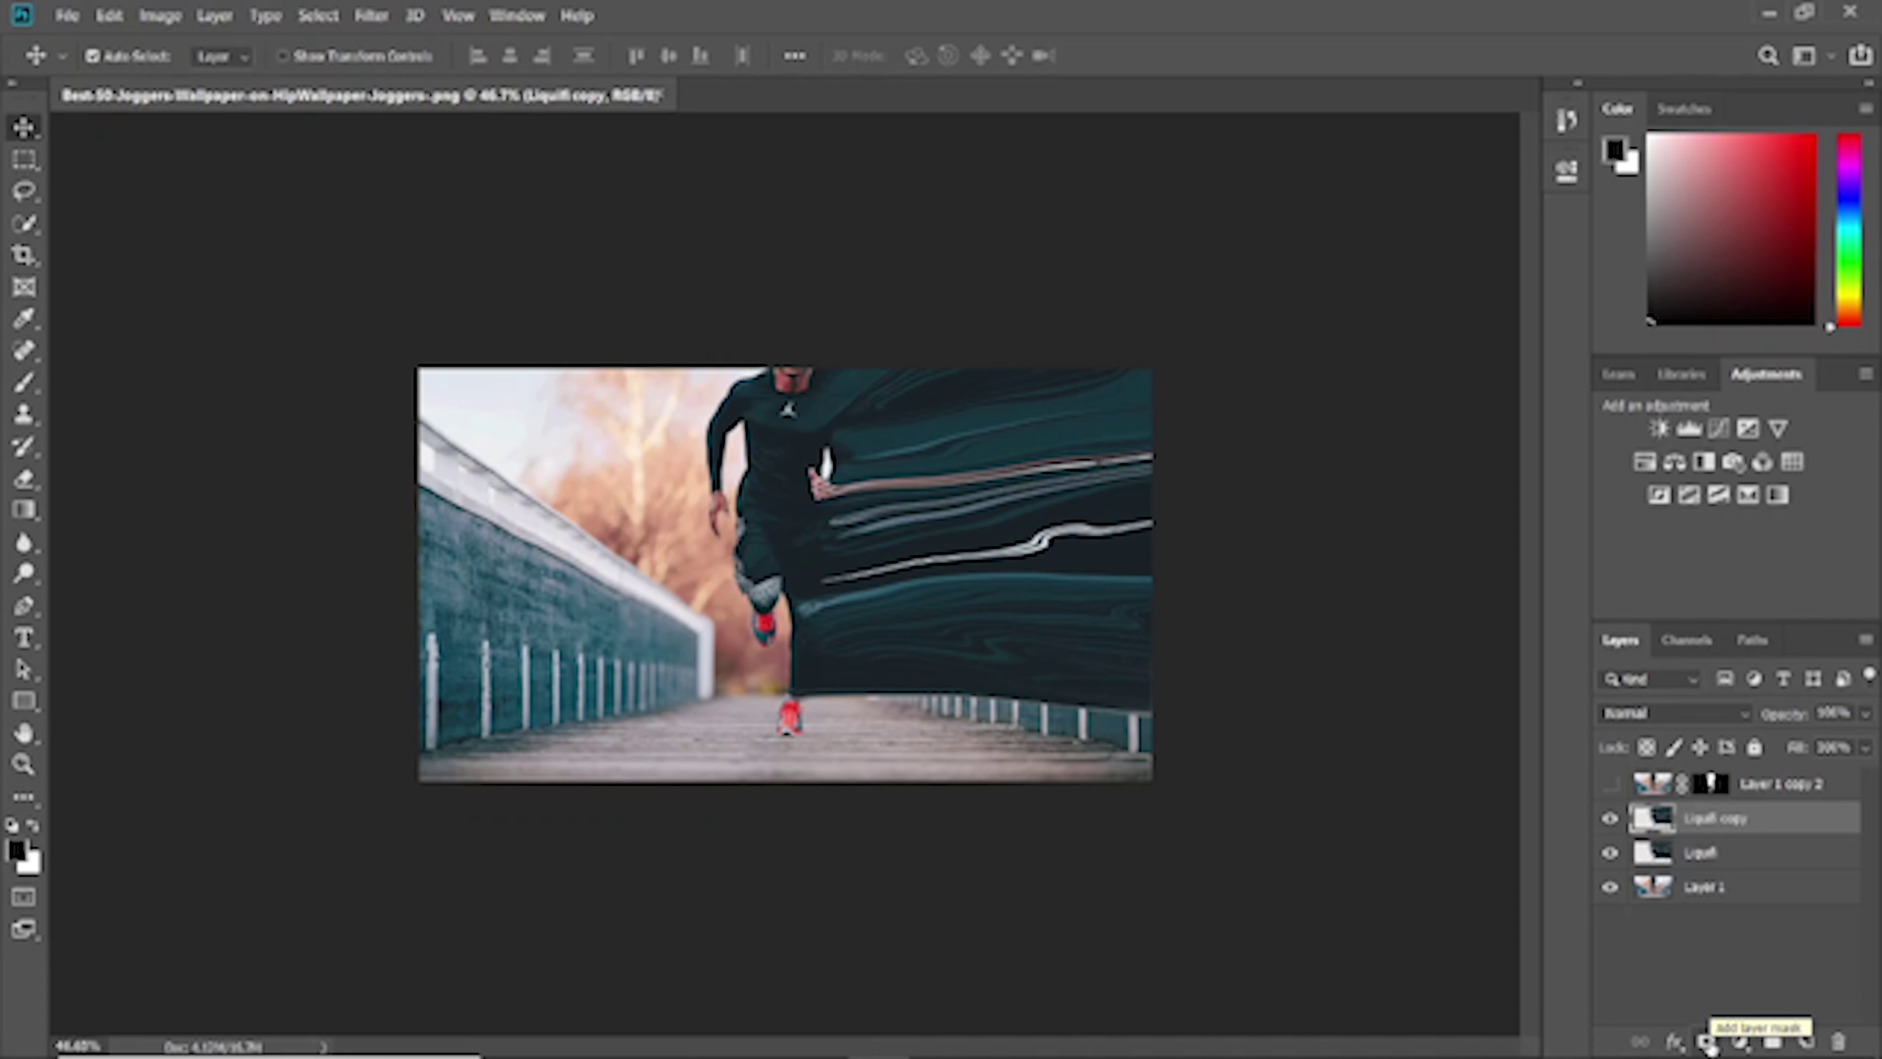
# Give Liquifi an inverted black mask, hide Liquifi copy, and show Layer 1 copy 2 and Layer 1
pyautogui.click(1707, 1042)
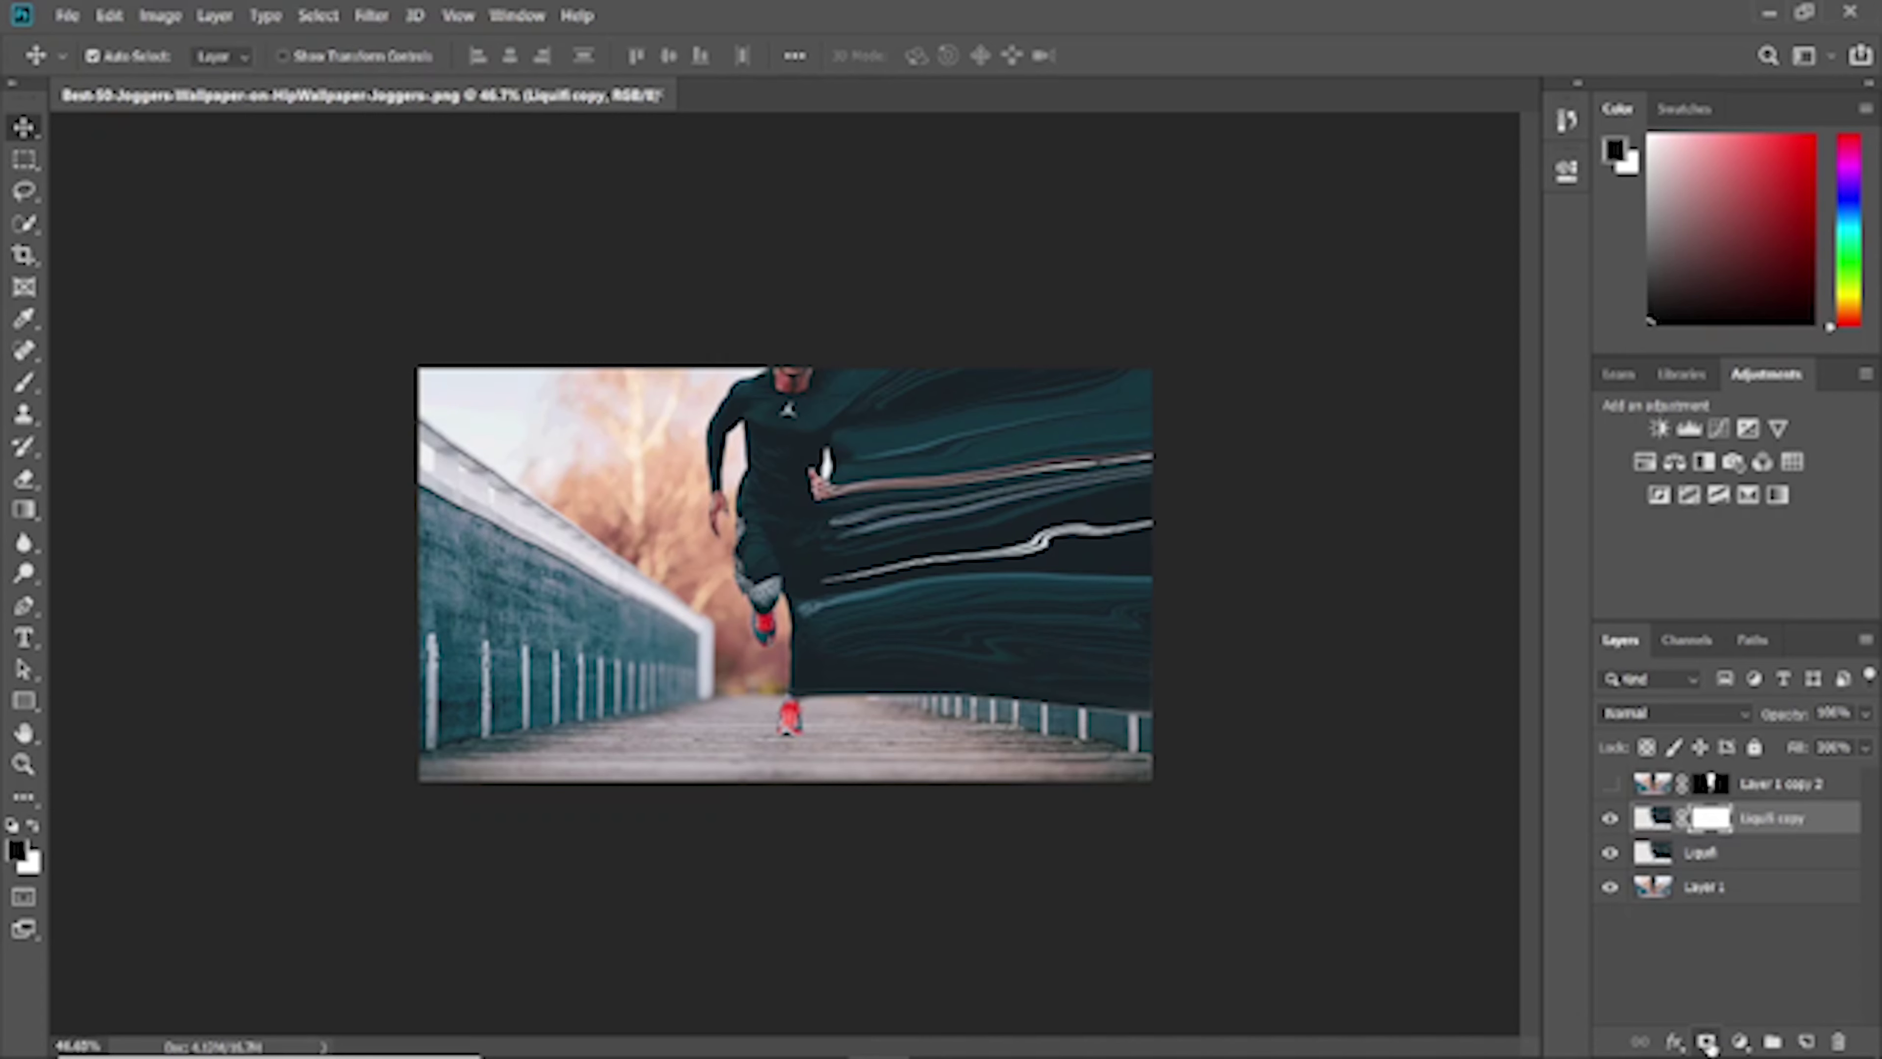
pyautogui.click(1746, 861)
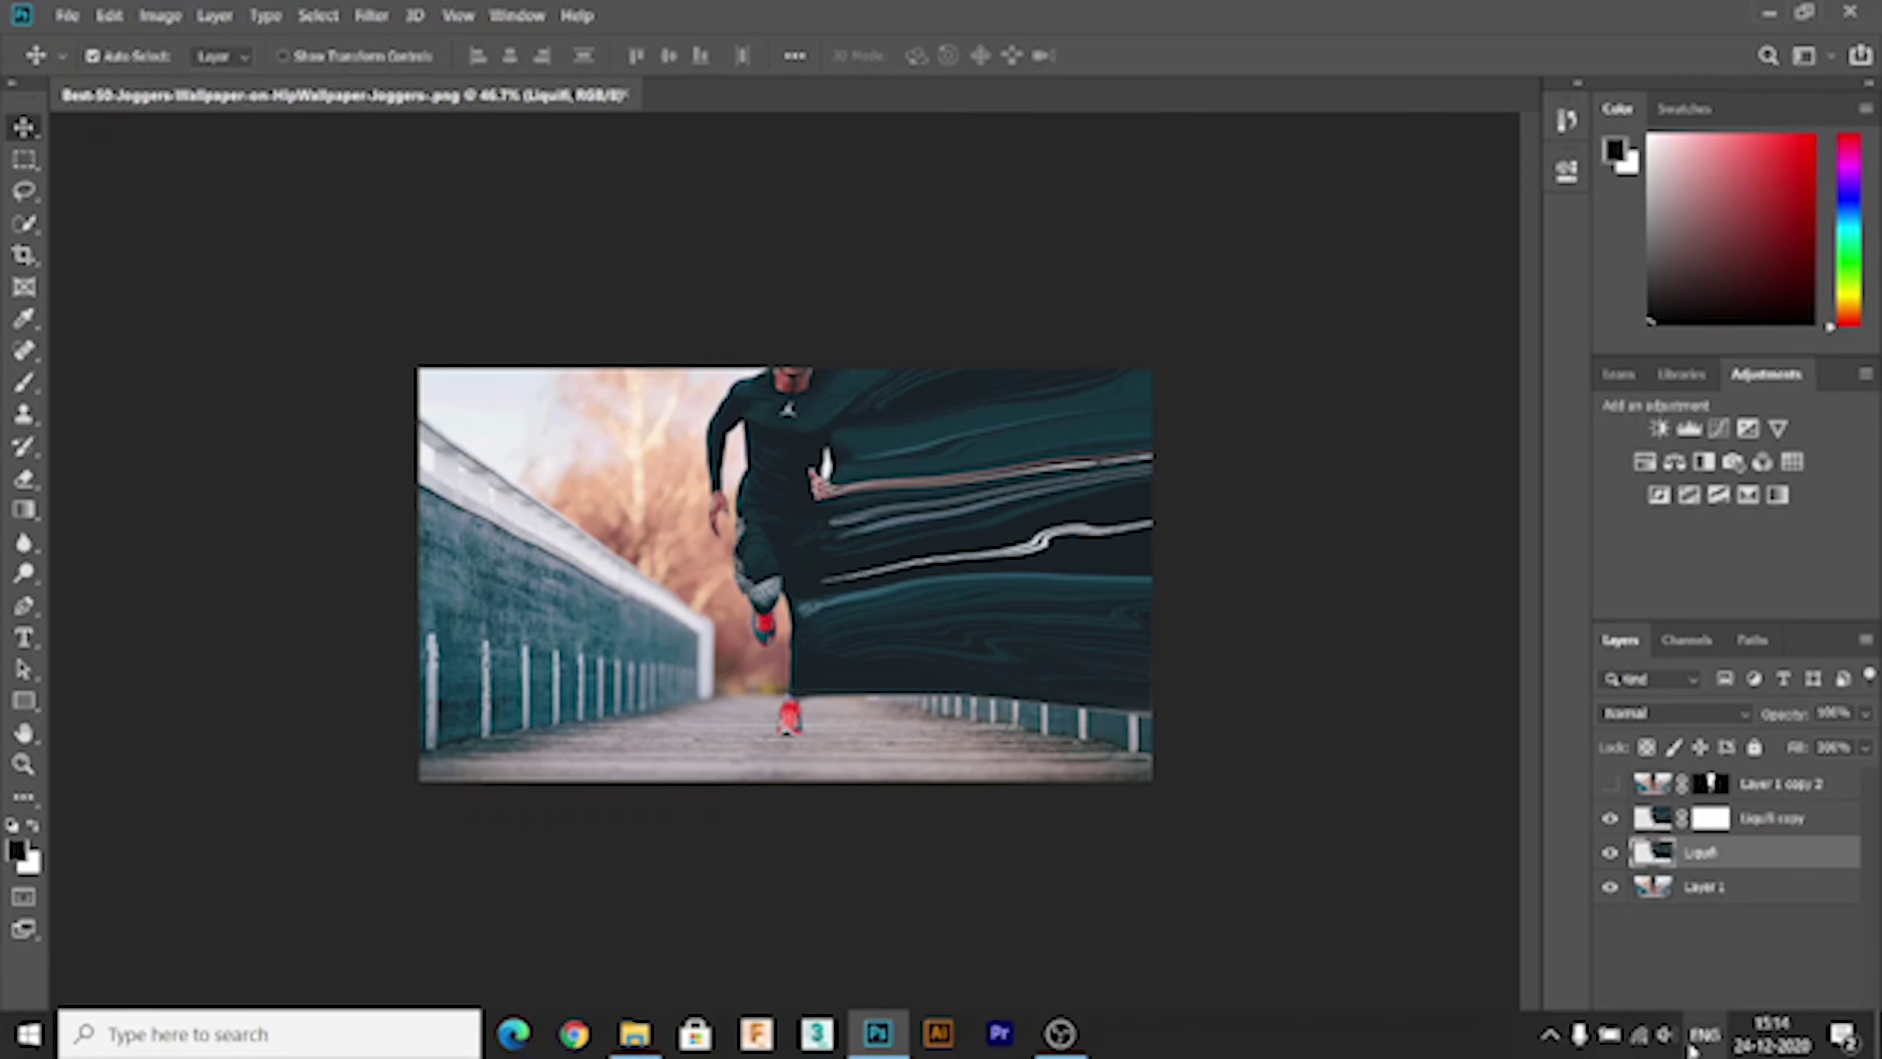
pyautogui.click(1708, 1041)
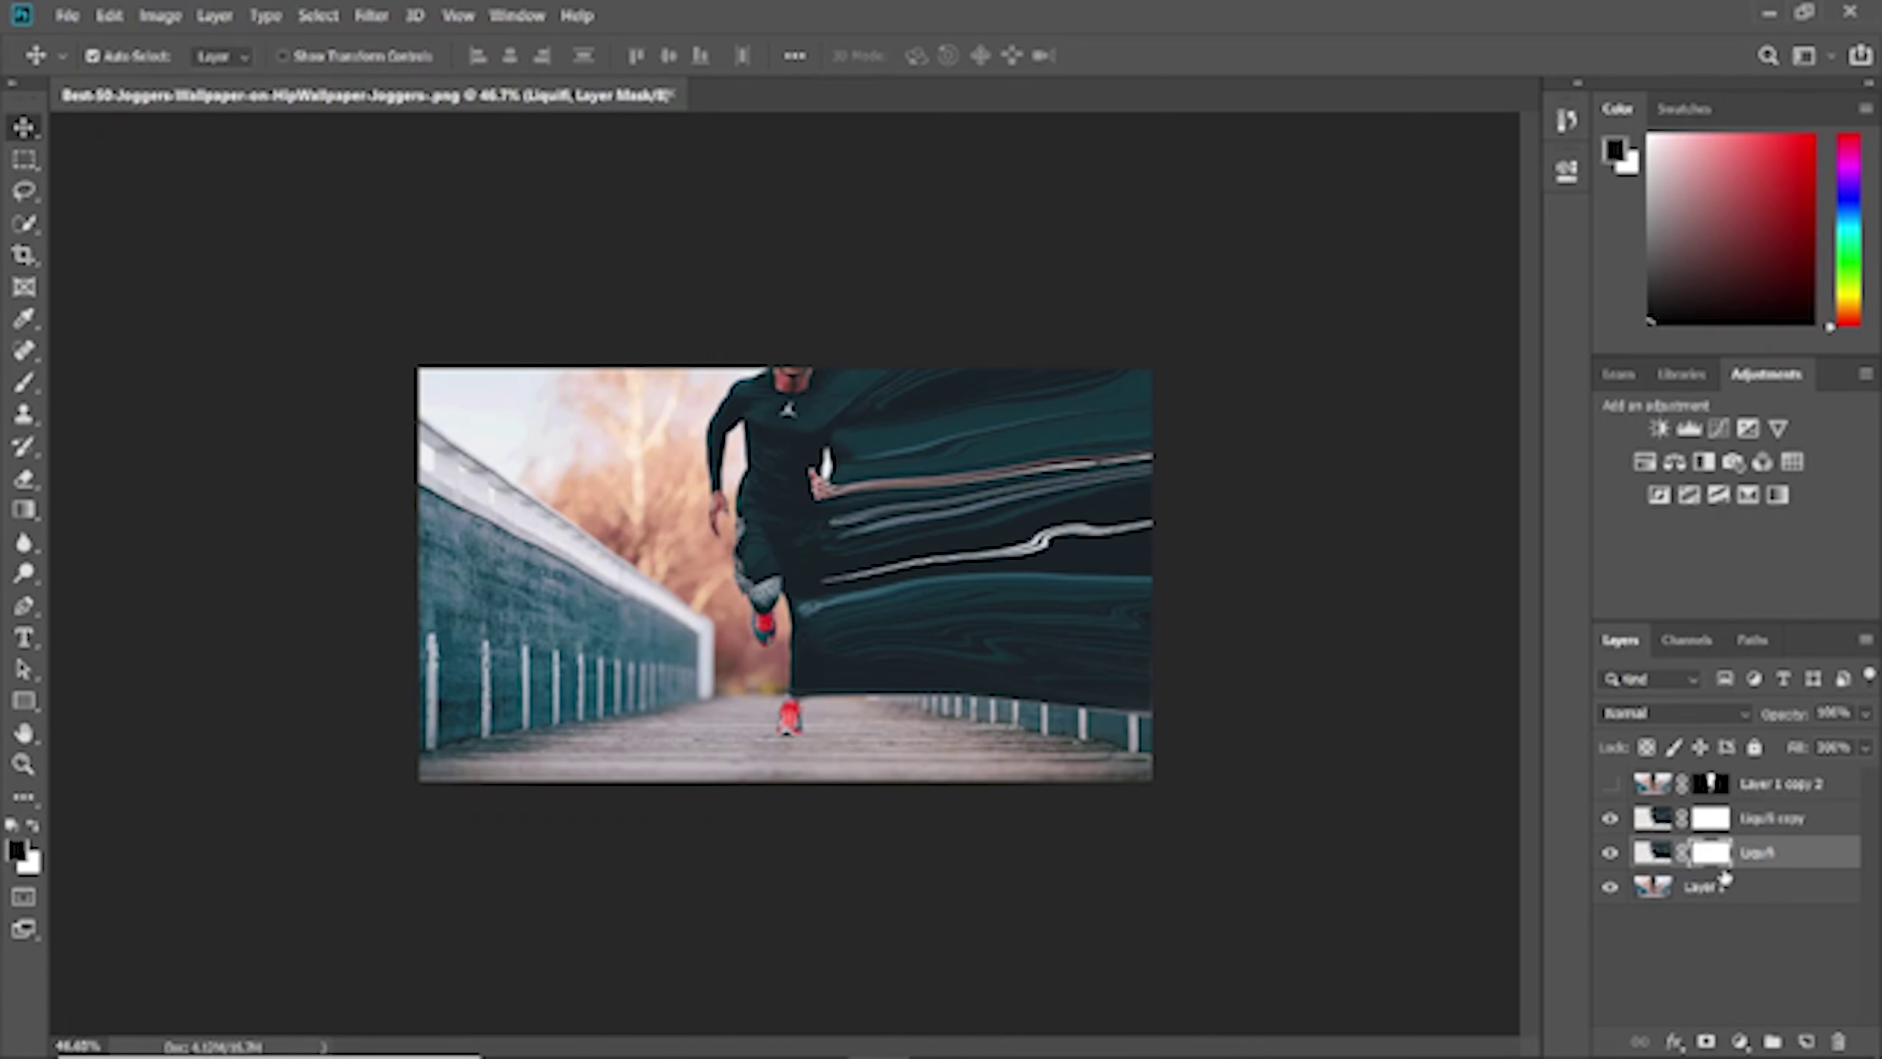
pyautogui.hotkey('ctrl', 'i')
pyautogui.click(1614, 823)
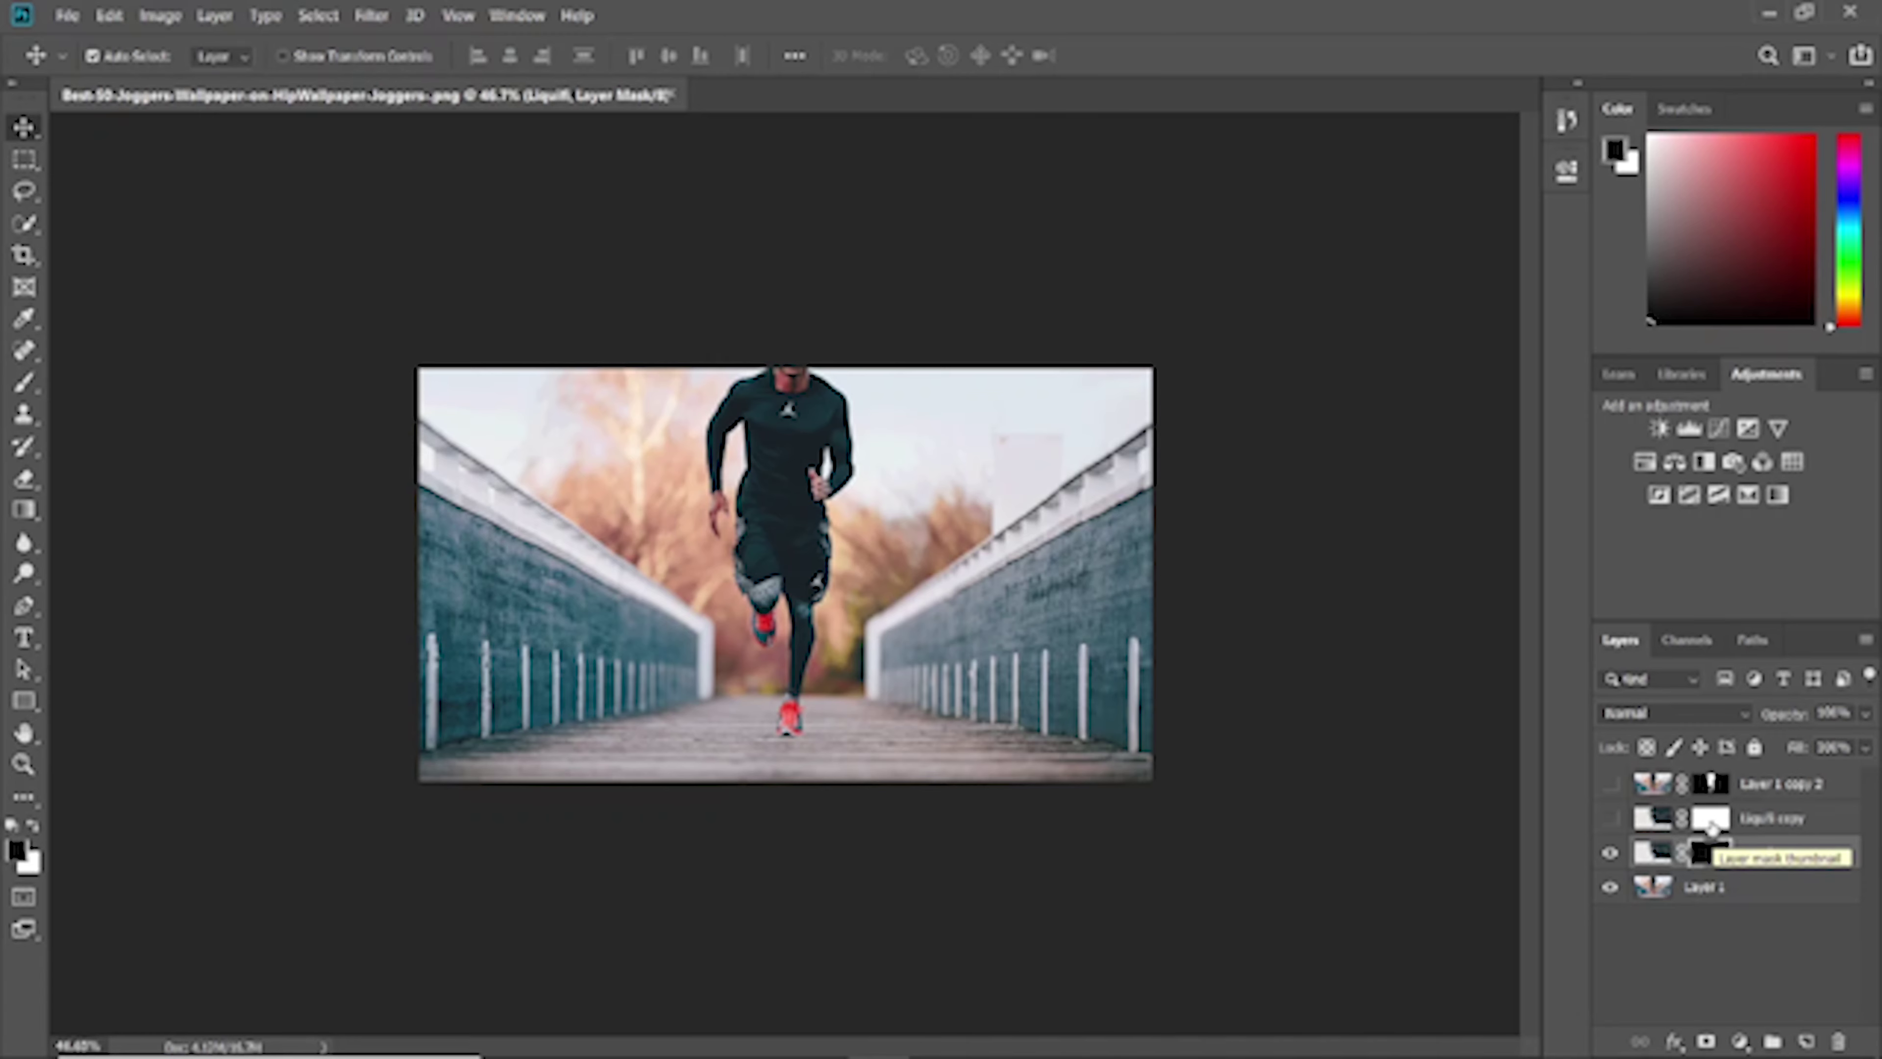
pyautogui.click(1611, 785)
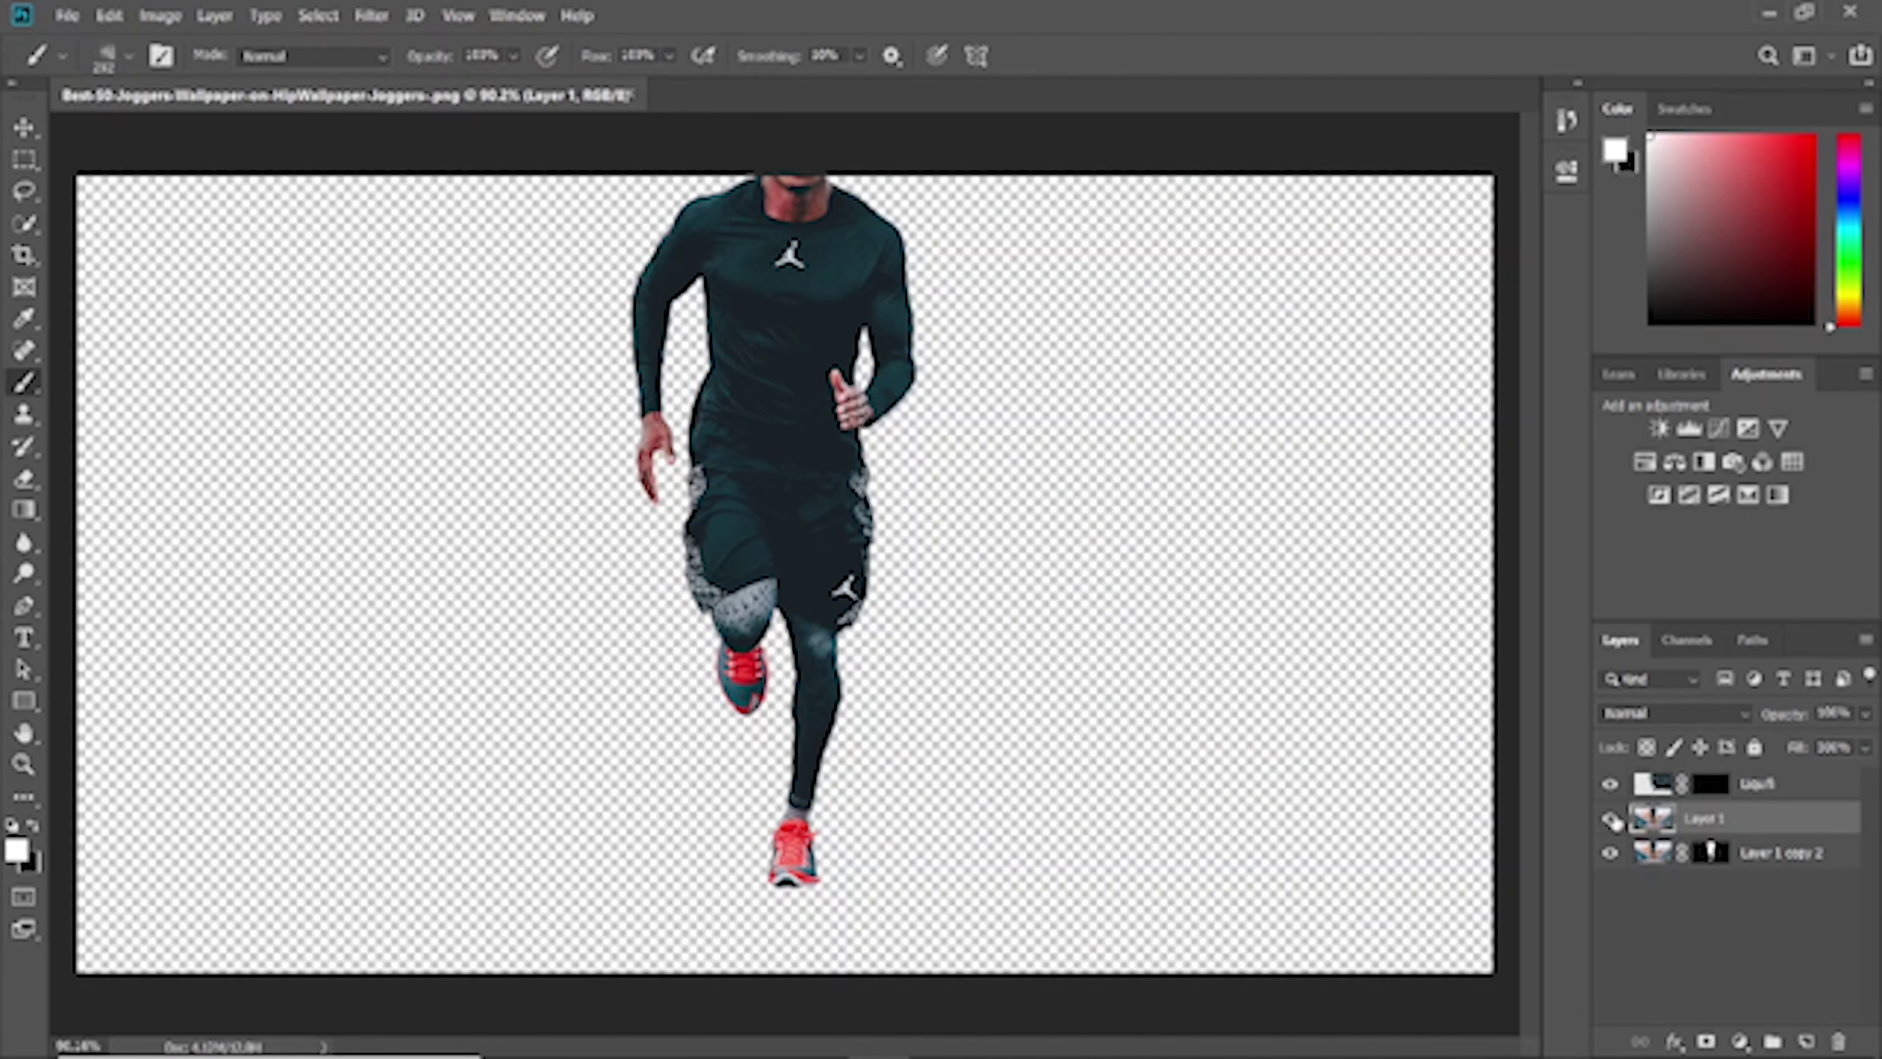
pyautogui.click(1612, 818)
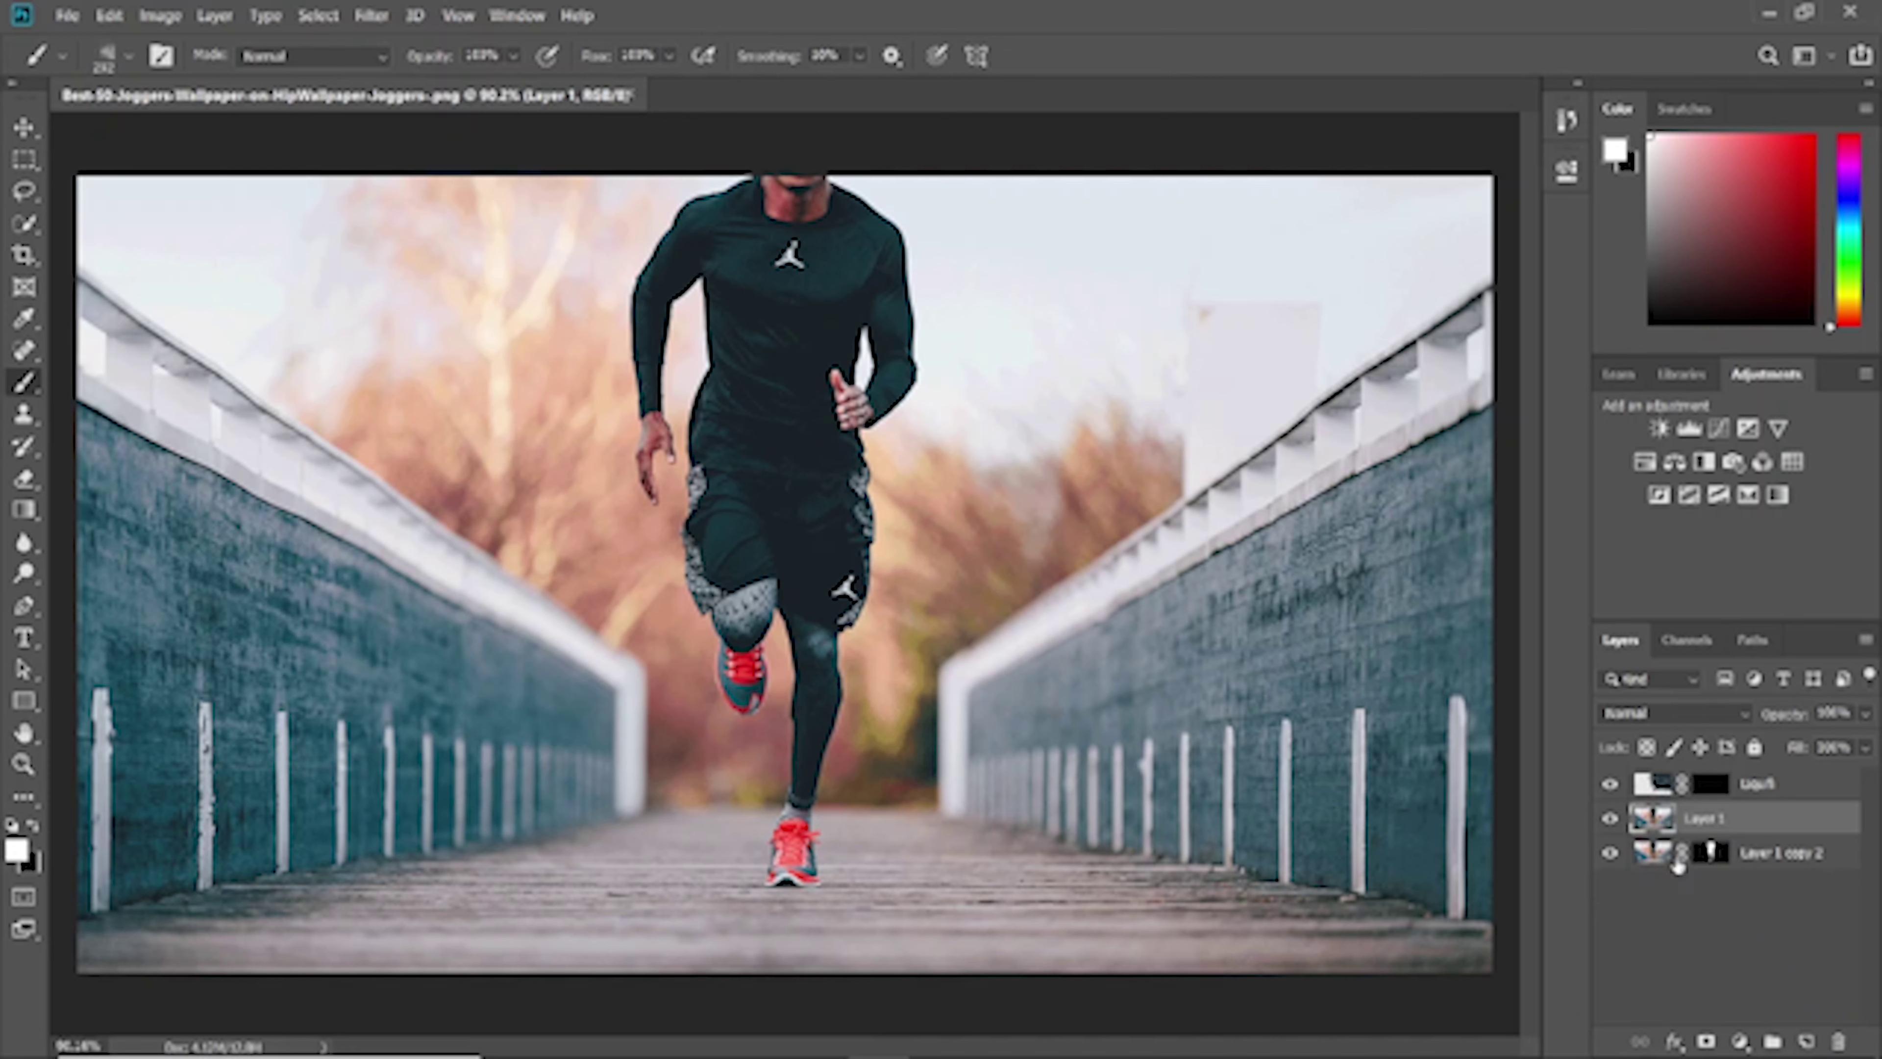
# Copy the runner from his mask selection onto new Layer 2 and duplicate Layer 1
pyautogui.keyDown('ctrl'); pyautogui.click(1704, 858); pyautogui.keyUp('ctrl')
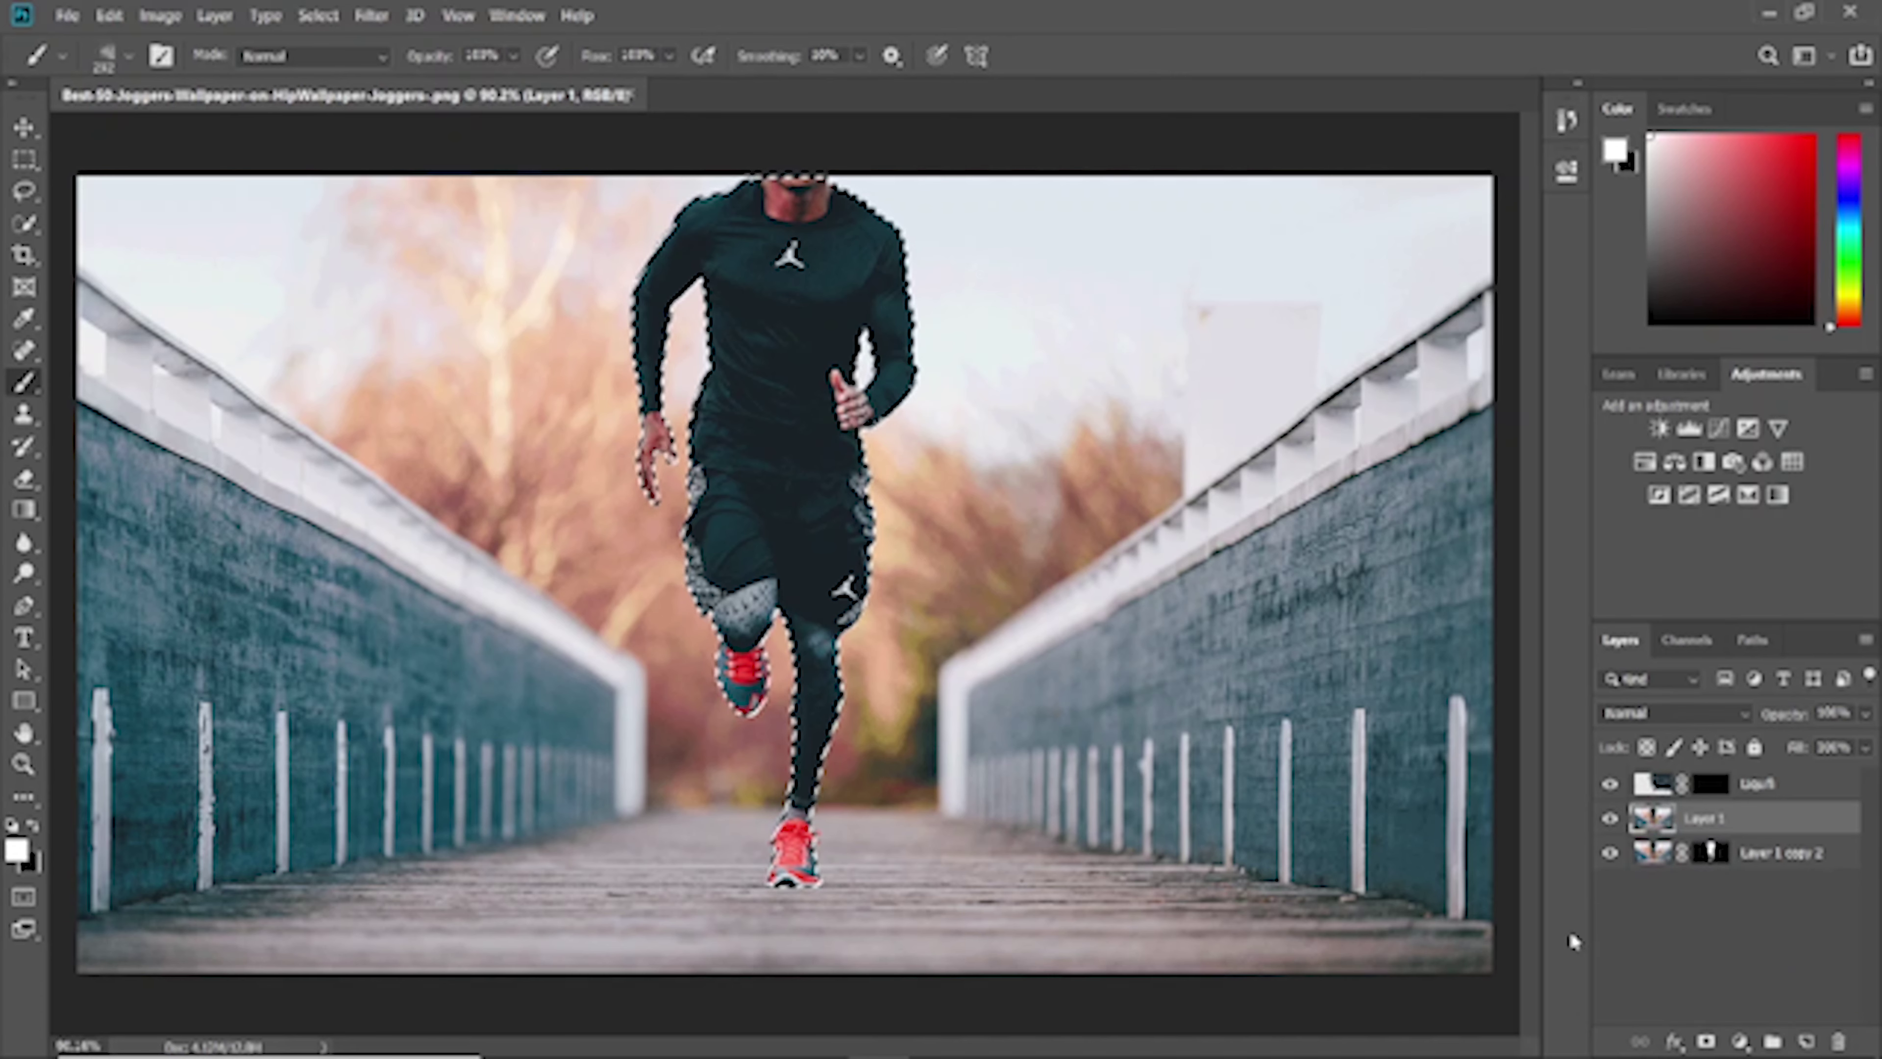
pyautogui.hotkey('ctrl', 'j')
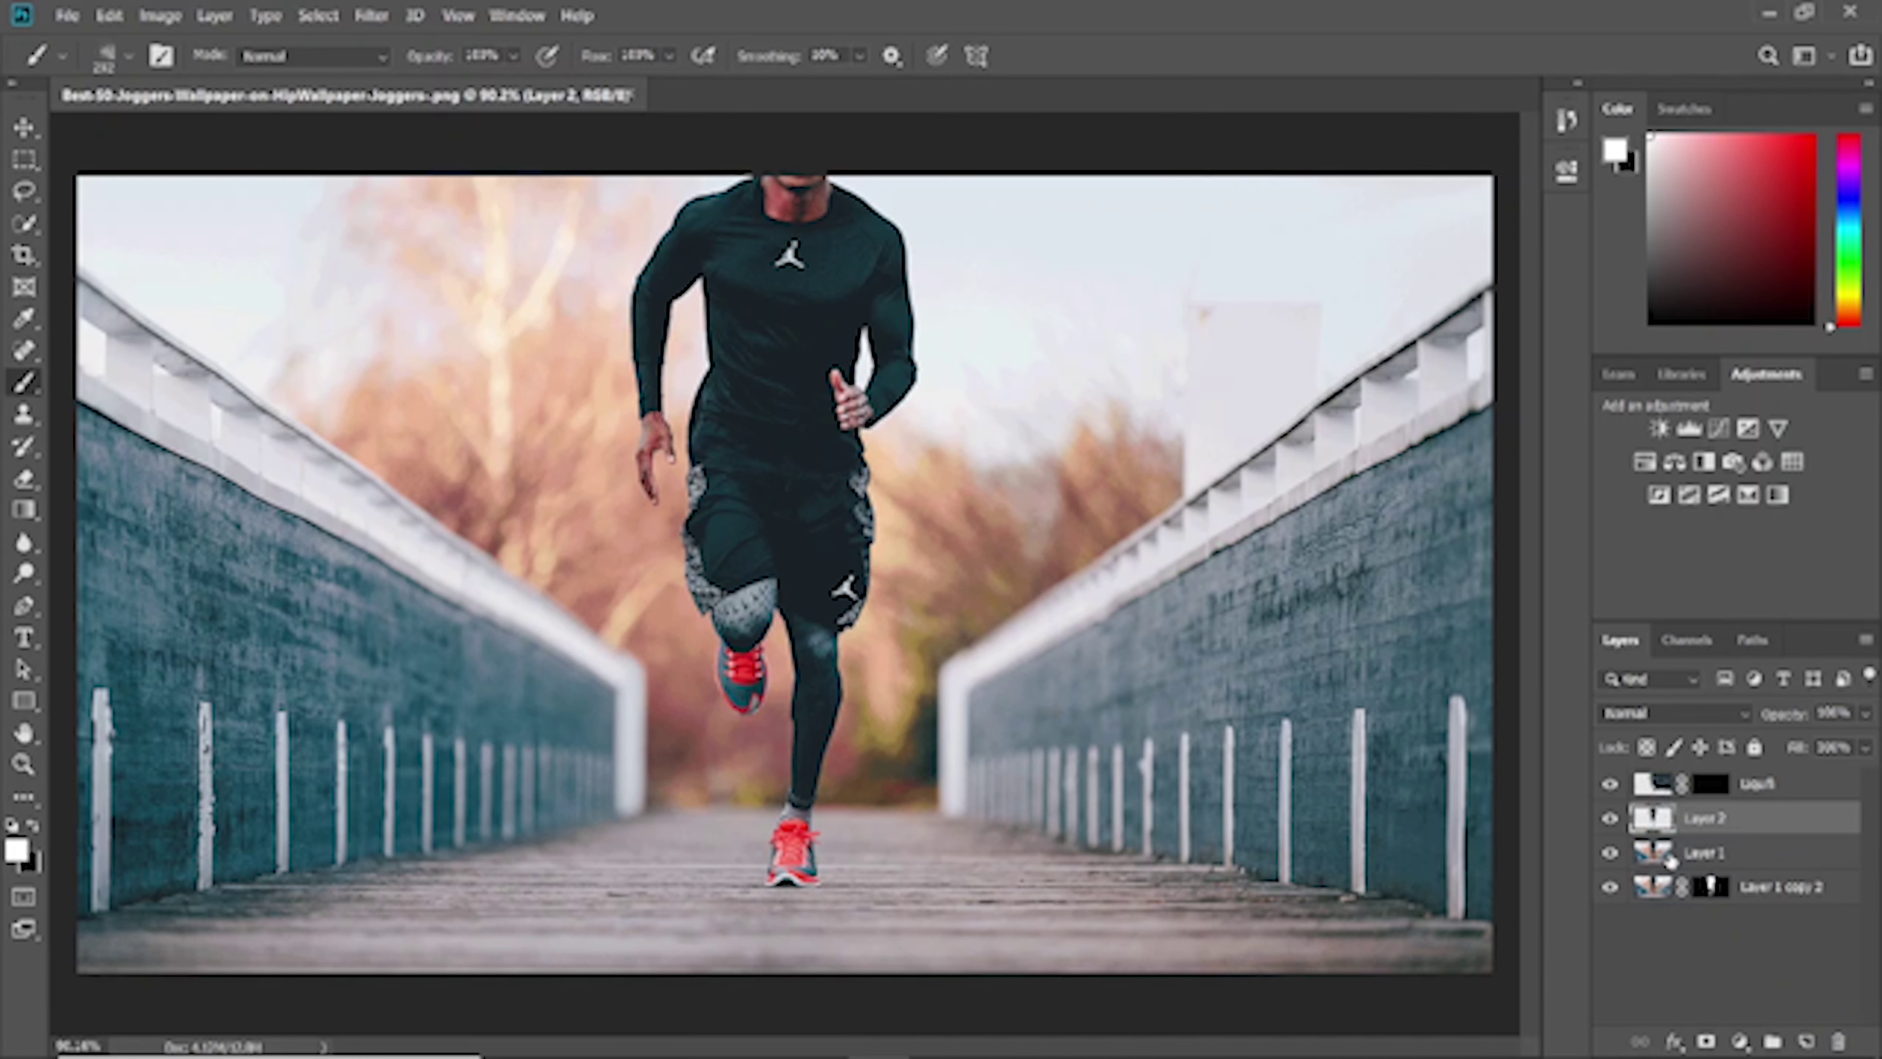
pyautogui.click(1652, 854)
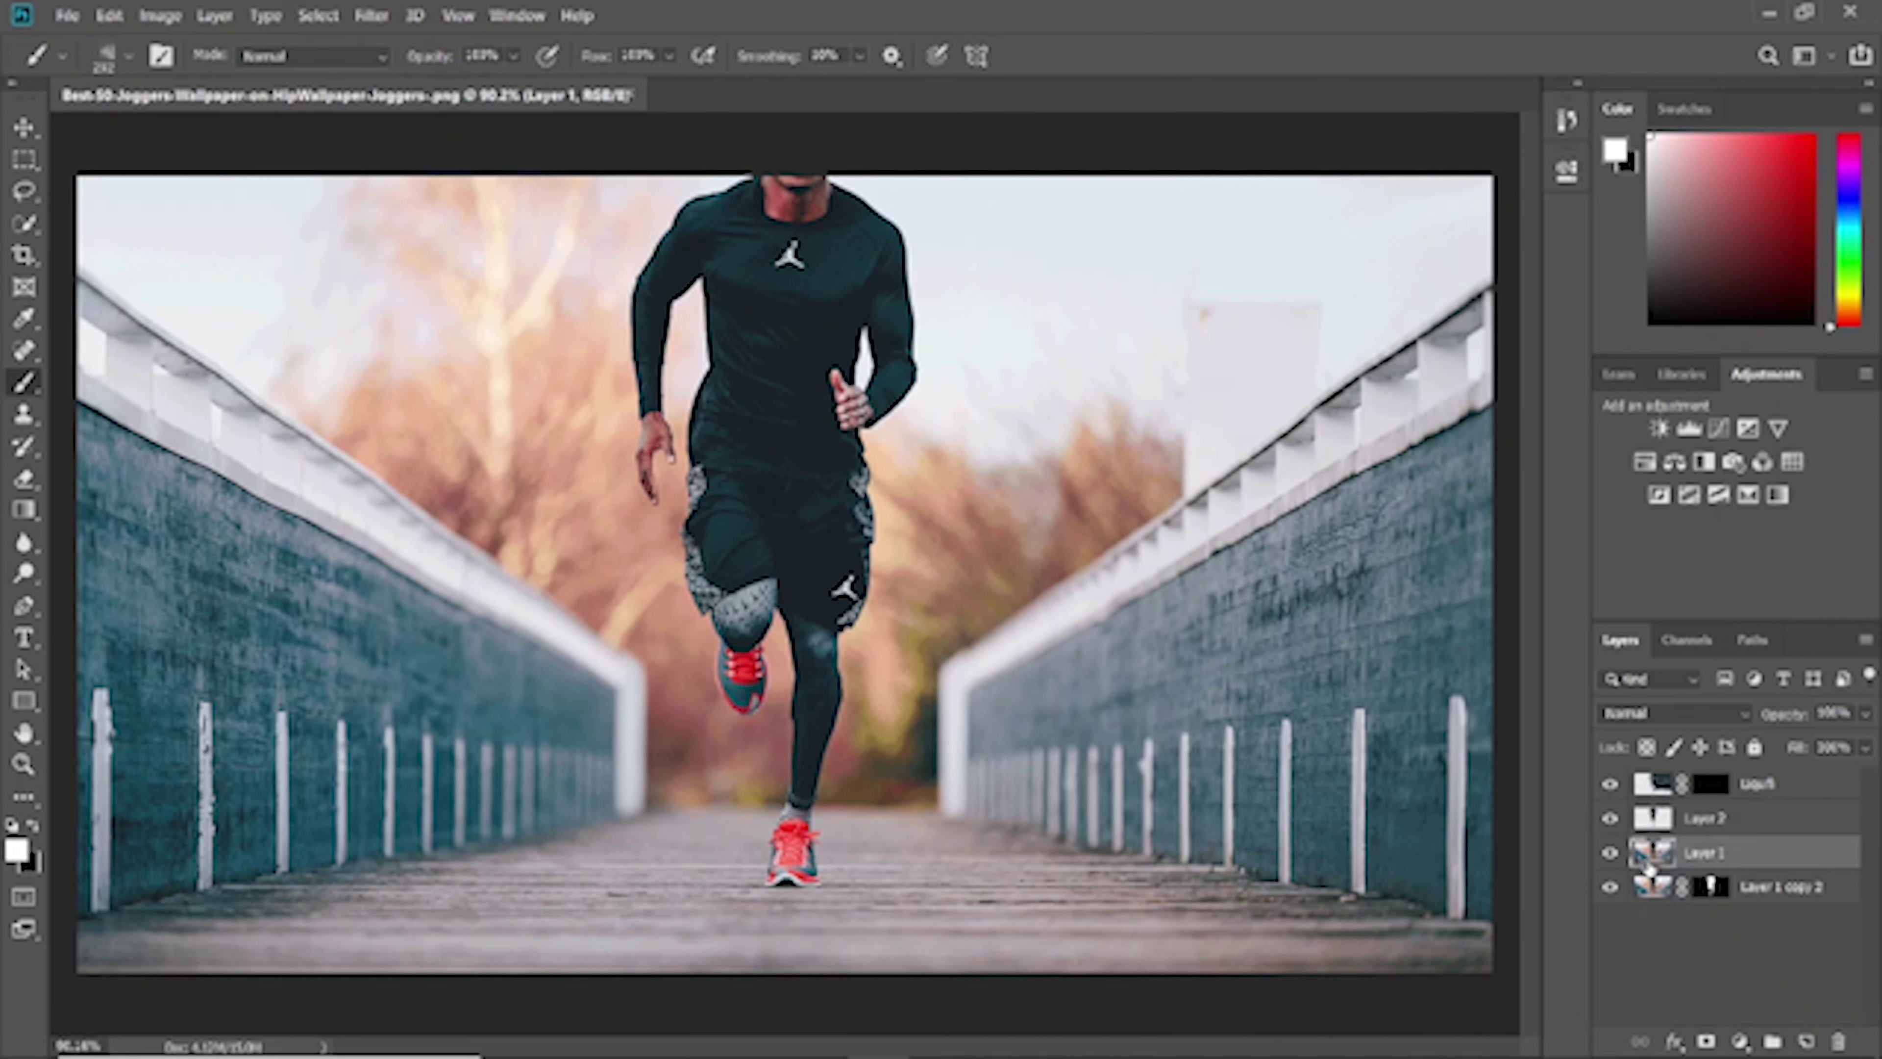
pyautogui.hotkey('ctrl', 'j')
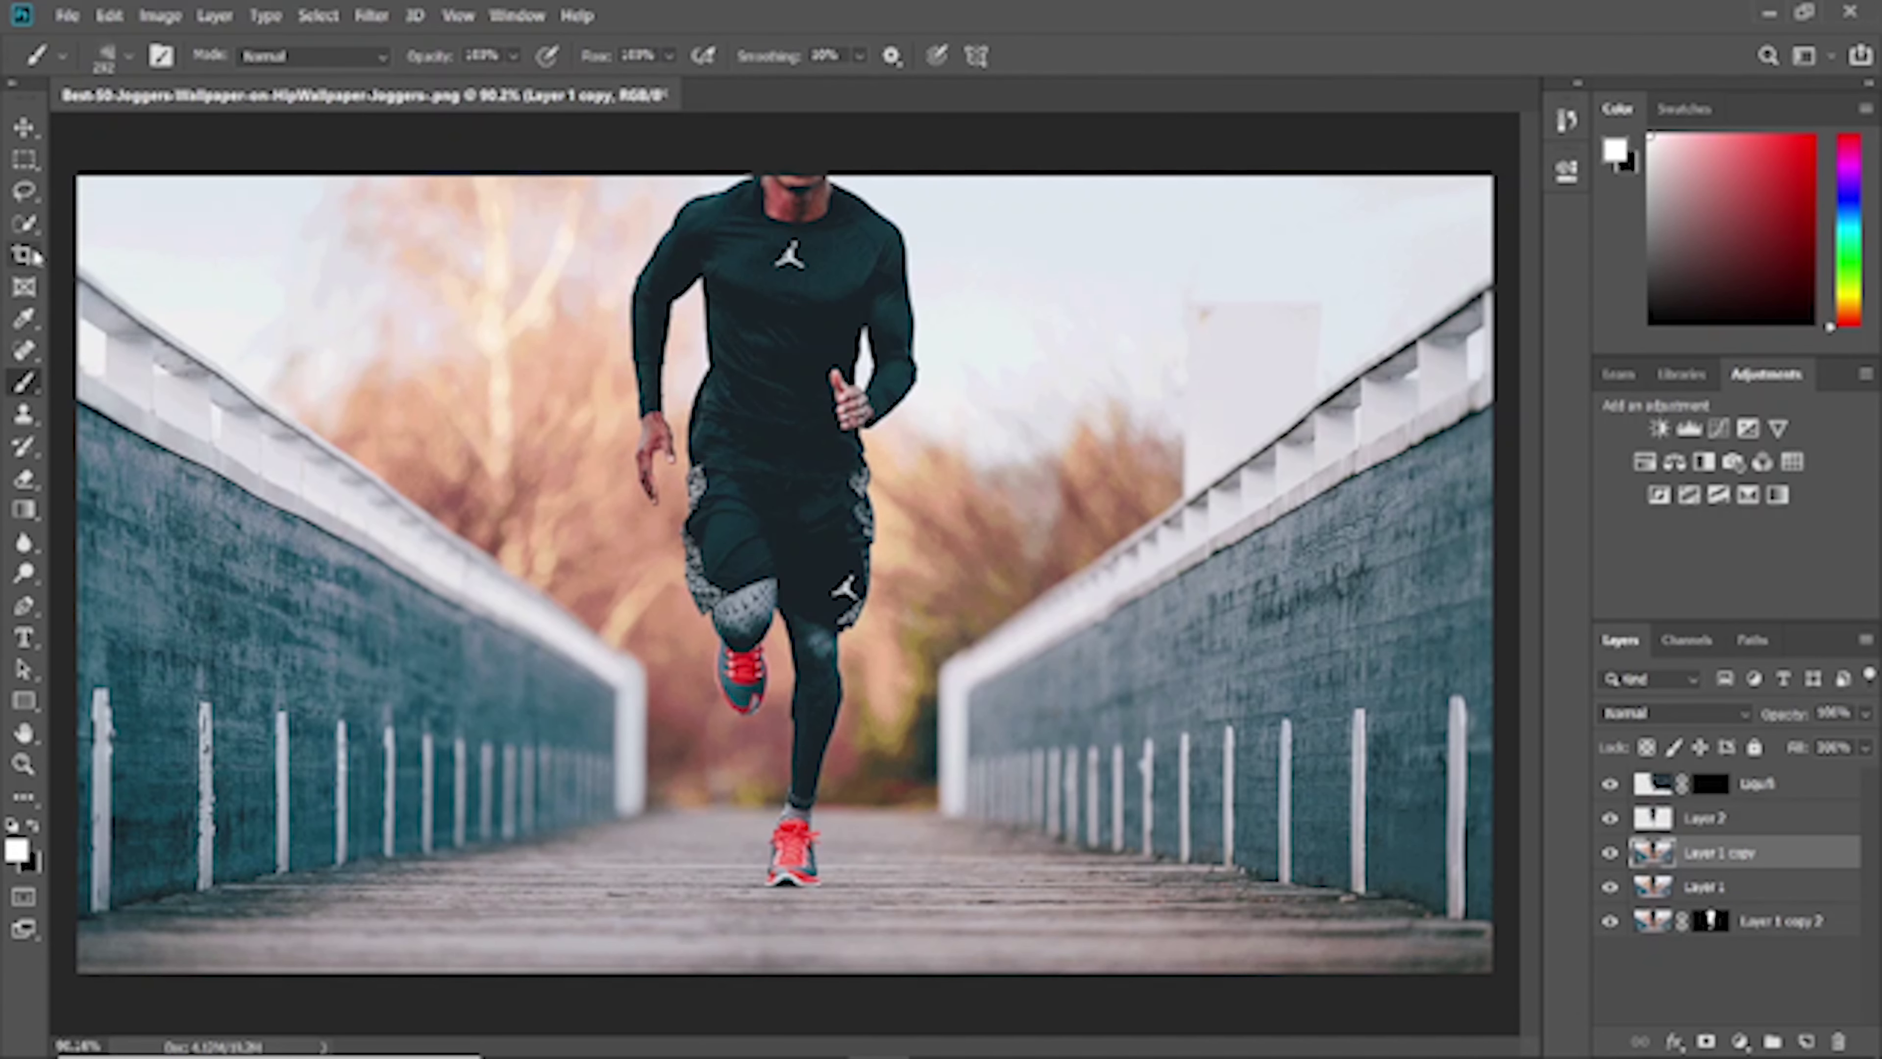
pyautogui.rightClick(22, 194)
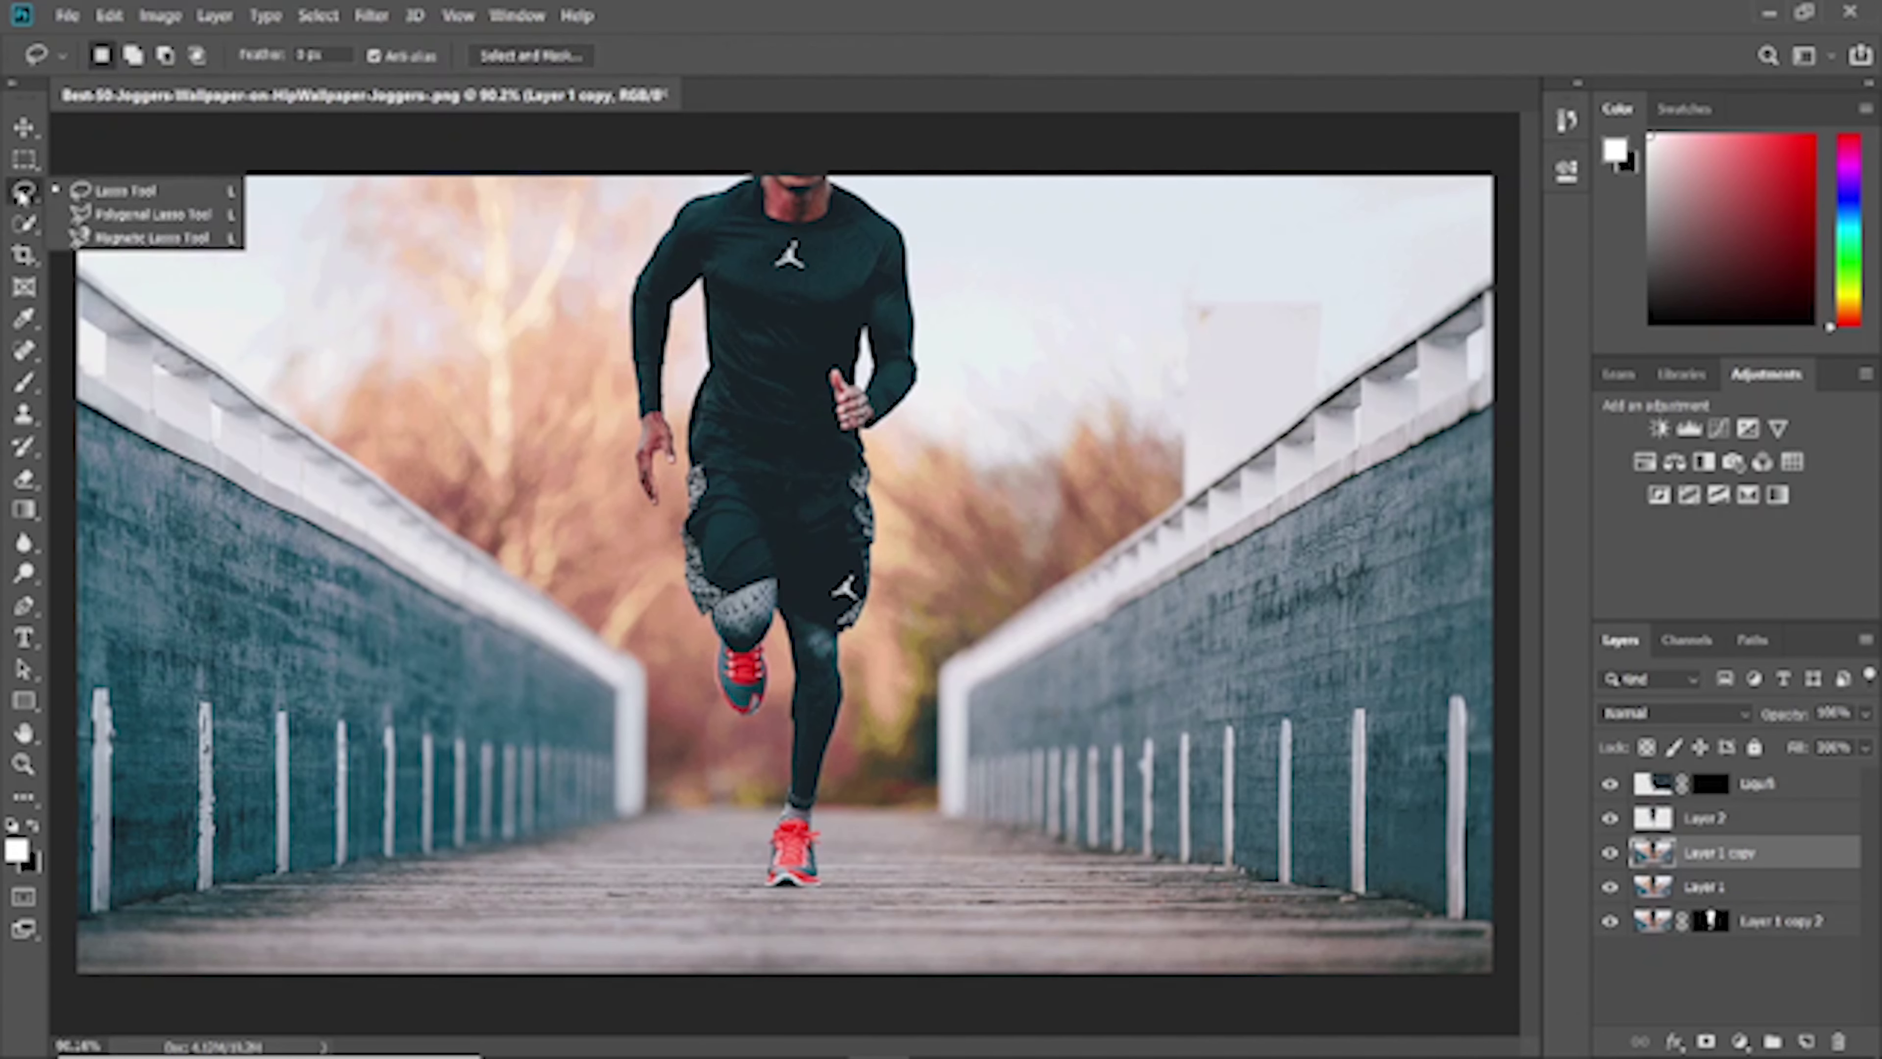
# Outline the runner from head to feet with the Polygonal Lasso
pyautogui.click(141, 211)
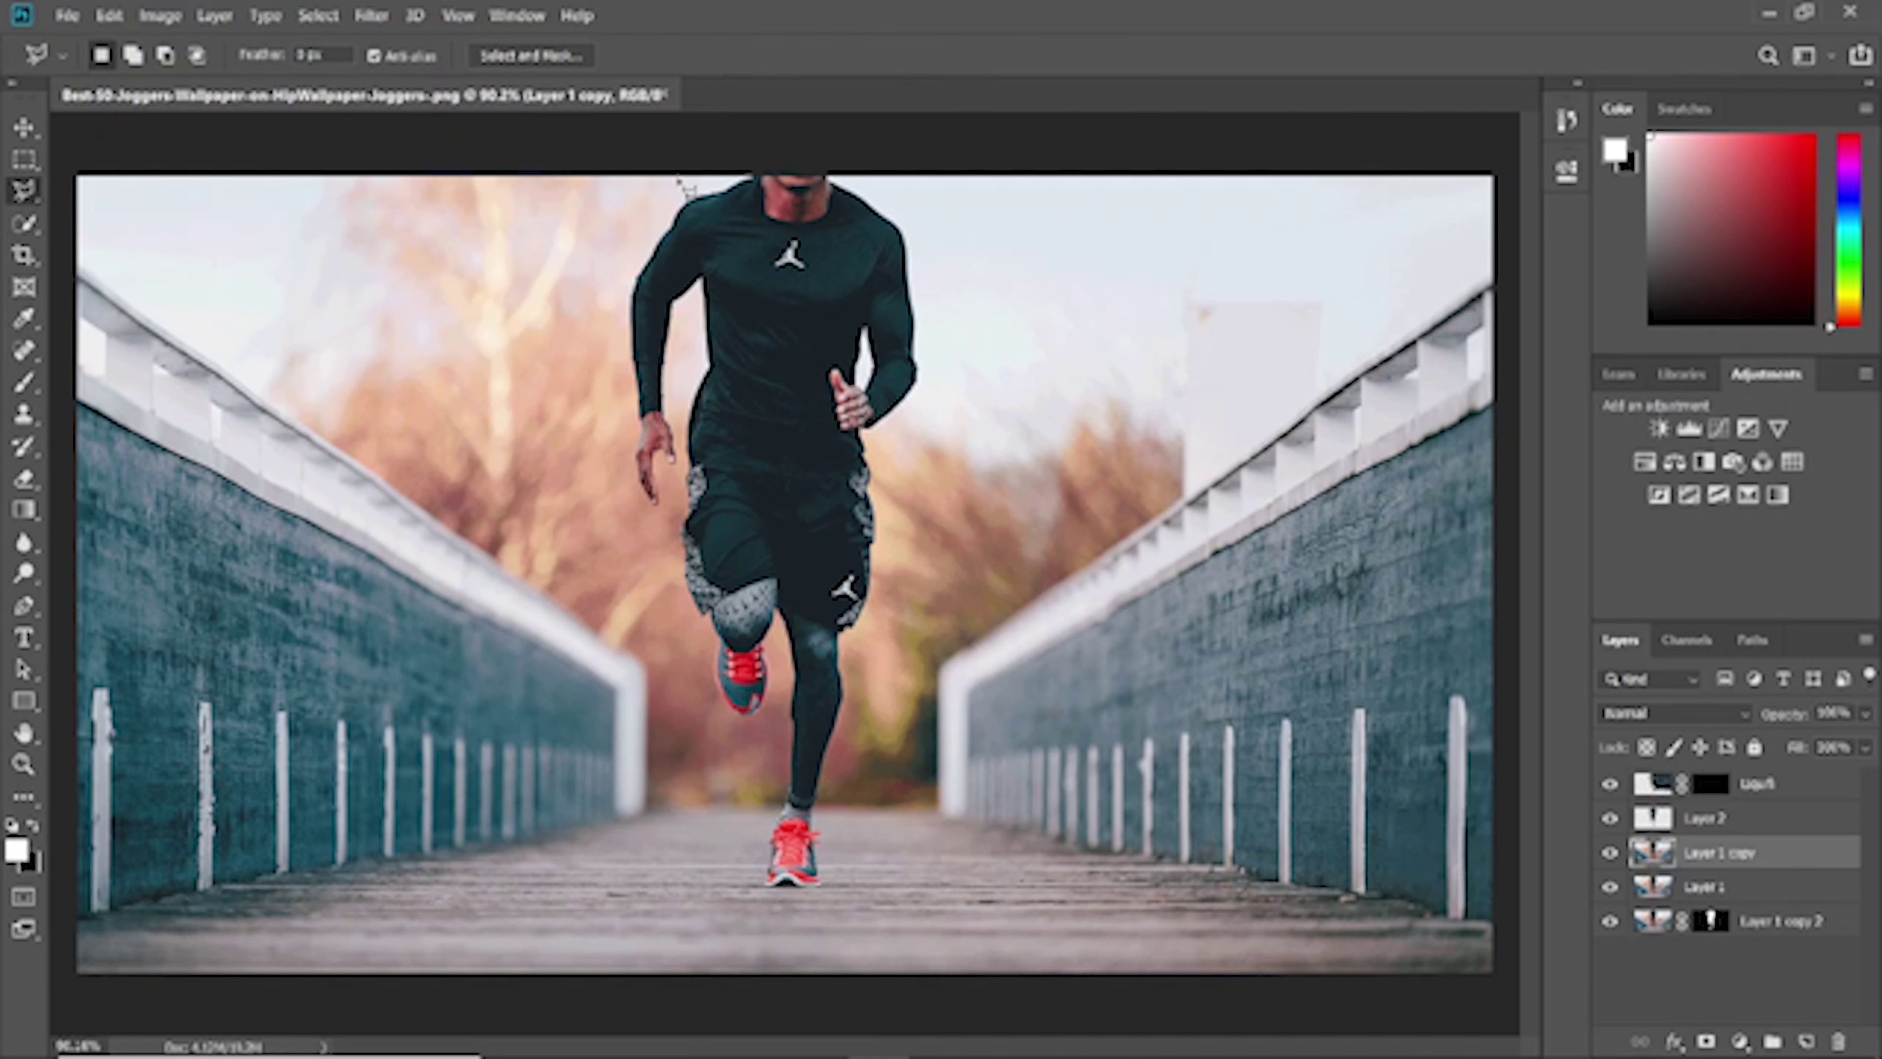
pyautogui.click(644, 225)
pyautogui.click(673, 522)
pyautogui.moveTo(759, 746); pyautogui.dragTo(783, 739)
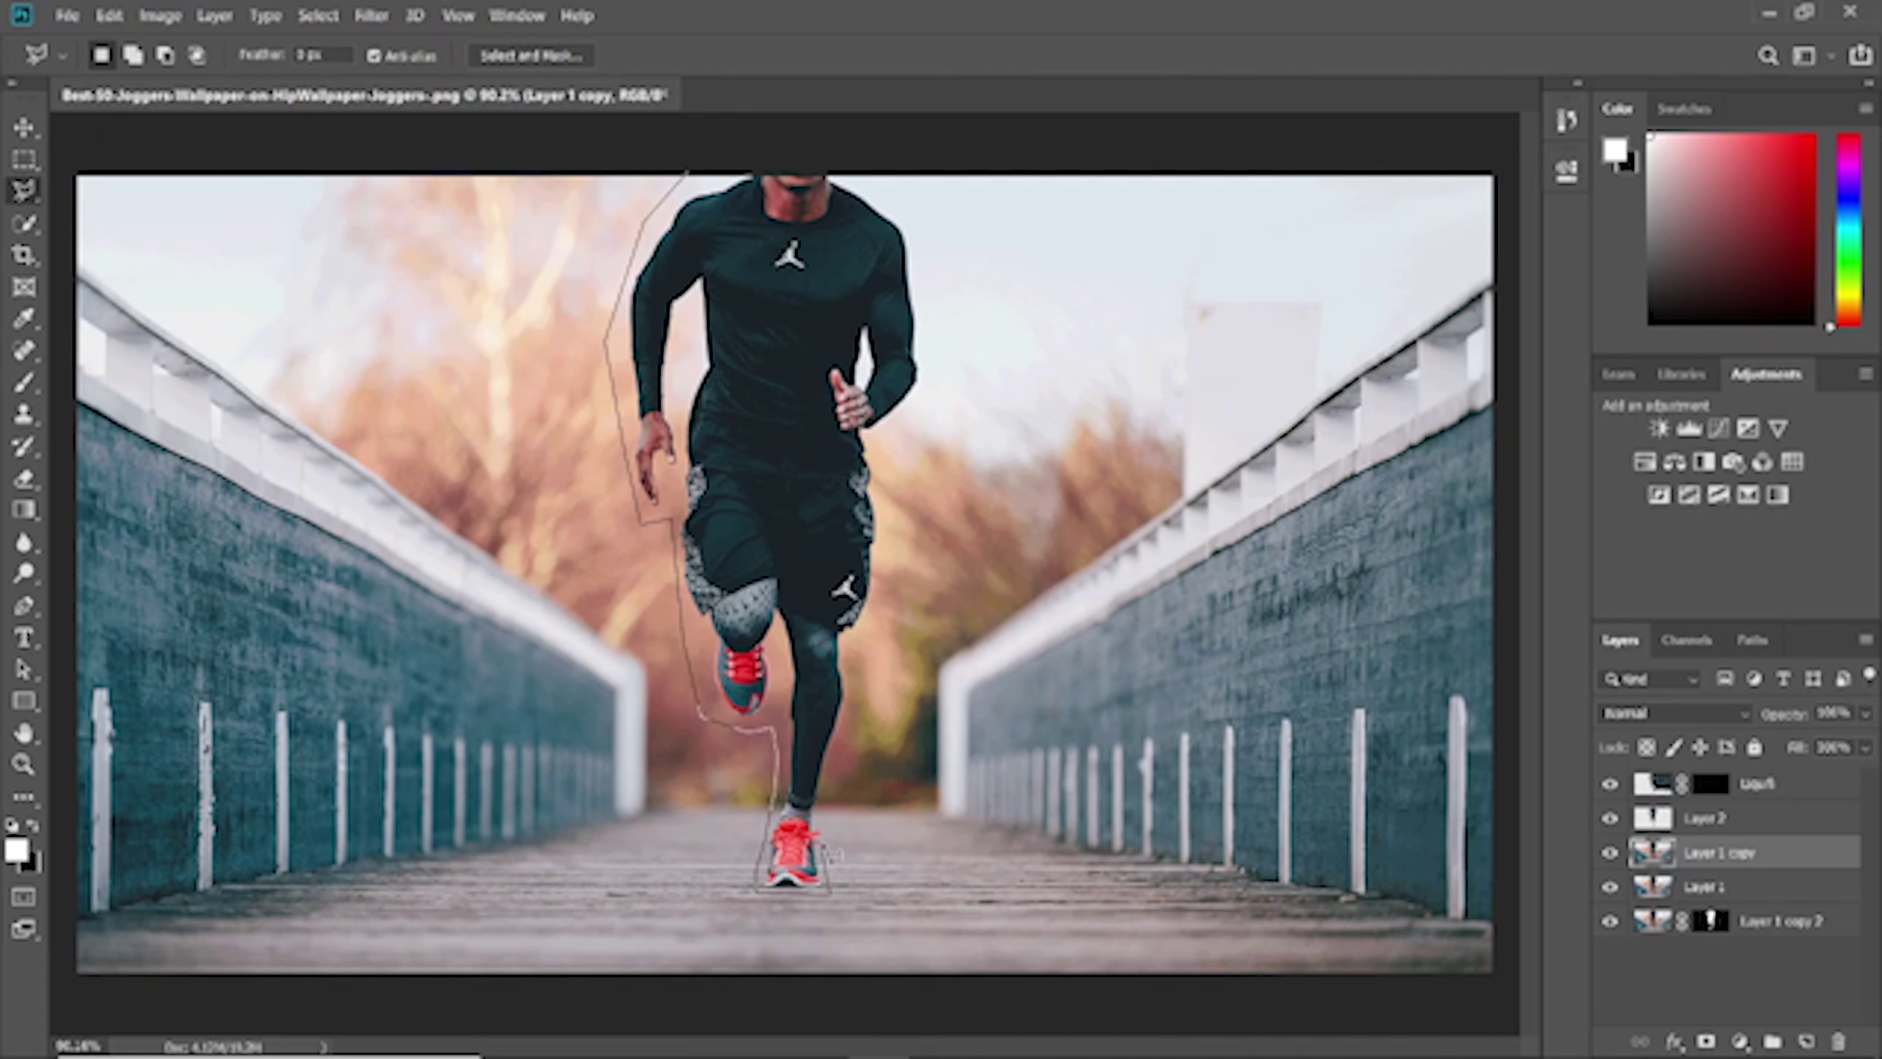
pyautogui.click(826, 799)
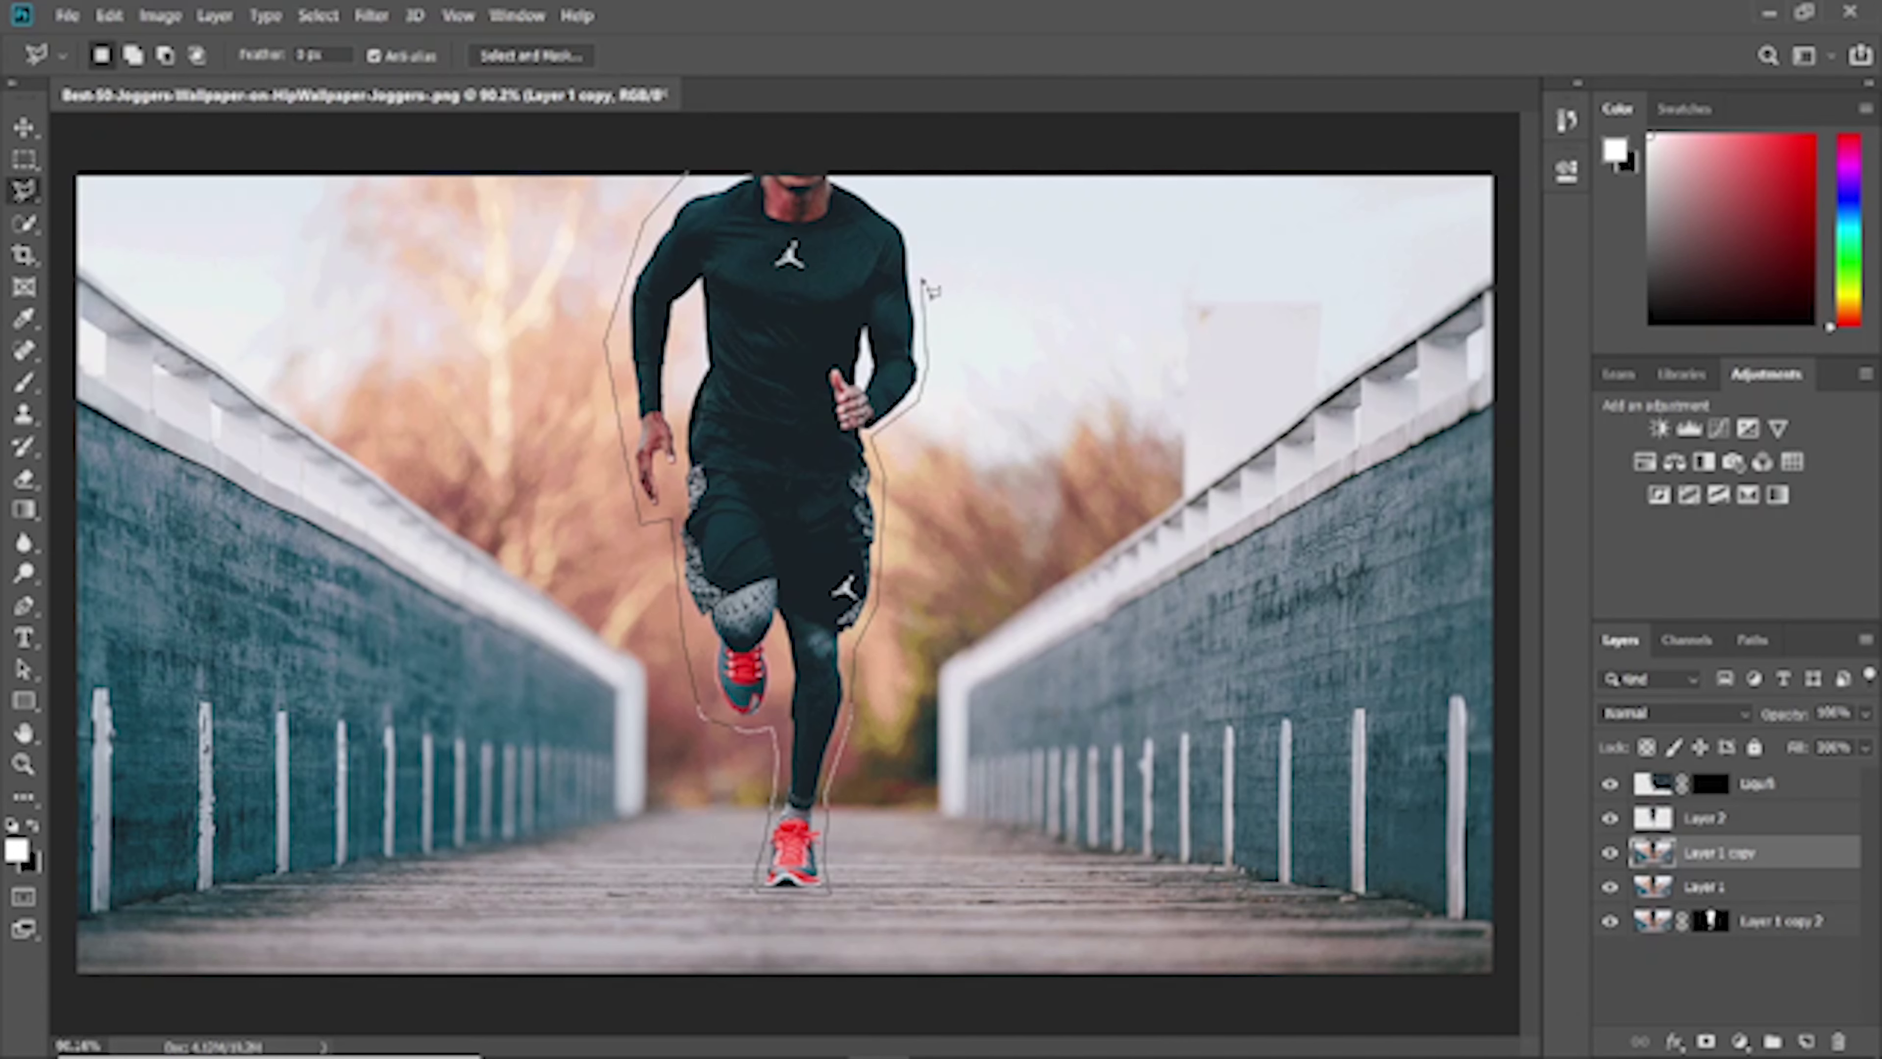
pyautogui.click(845, 159)
pyautogui.click(777, 150)
pyautogui.click(687, 170)
# Content-Aware Fill the runner selection, check it by toggling Layer 2, then deselect
pyautogui.rightClick(749, 360)
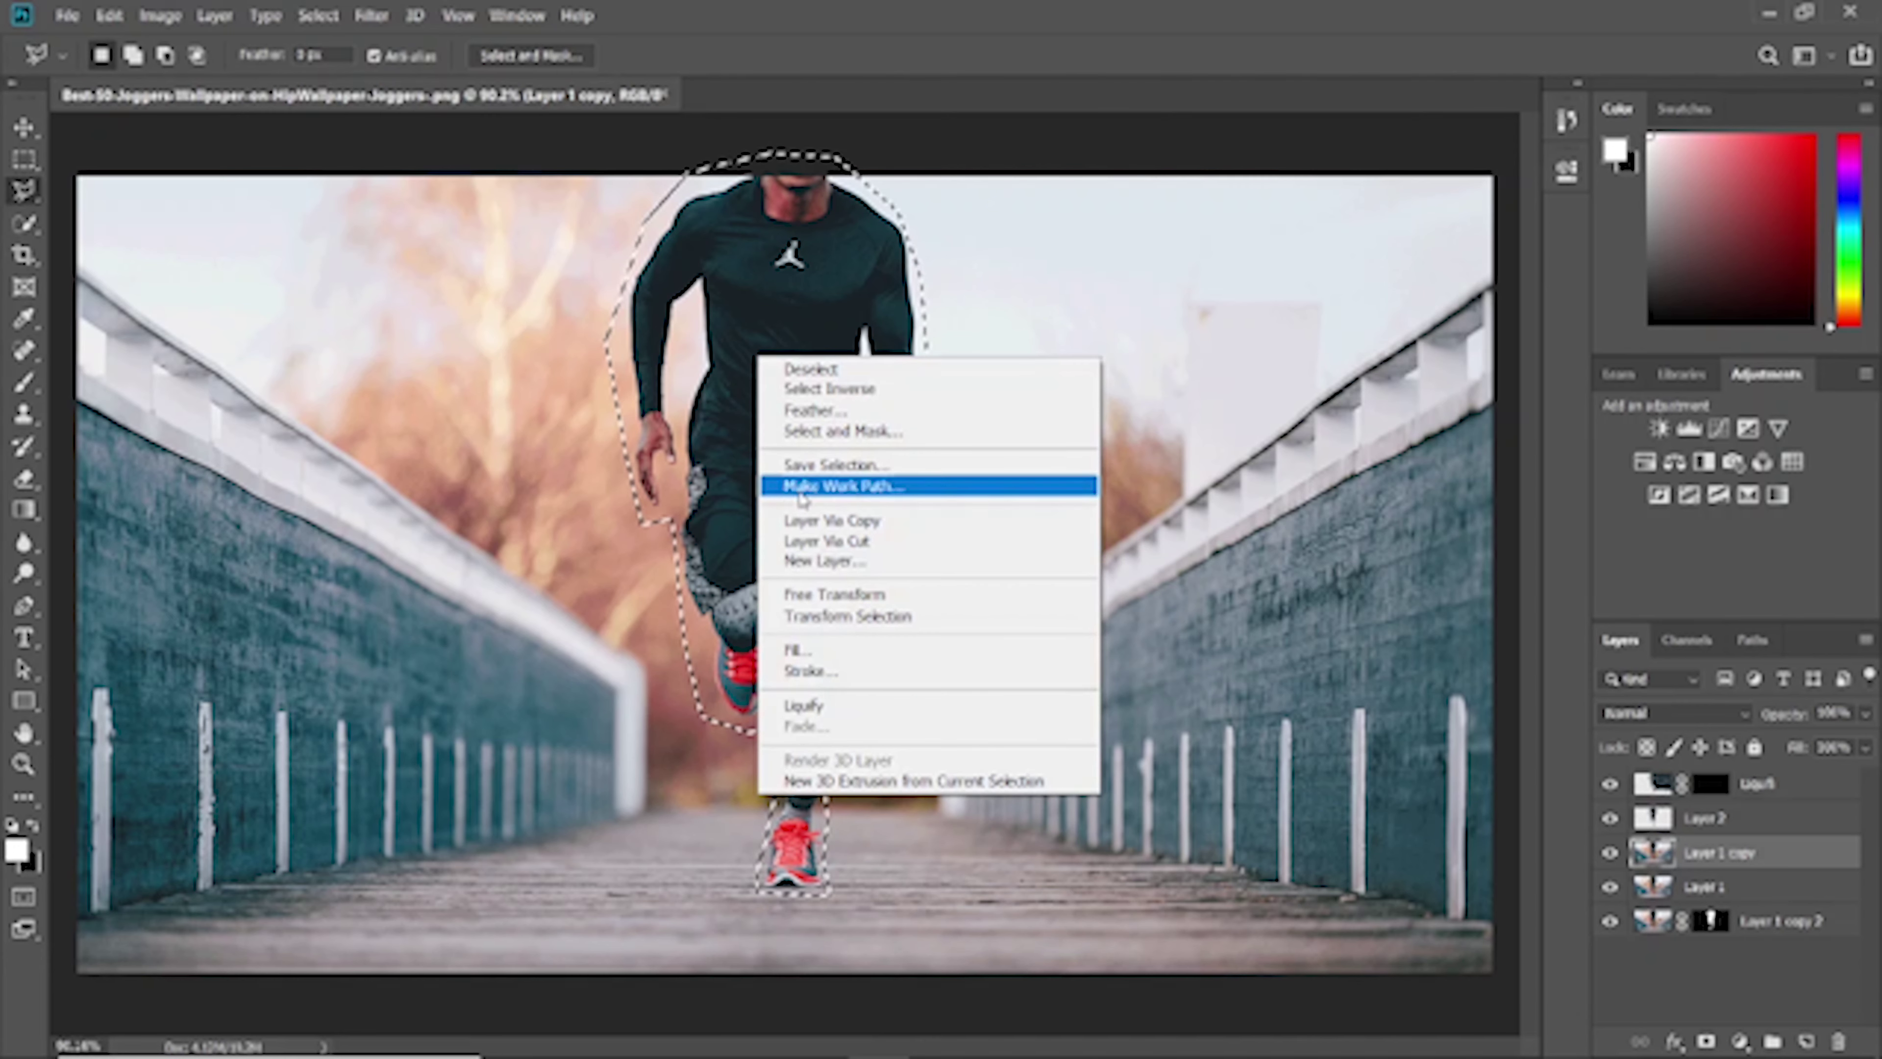
pyautogui.click(827, 650)
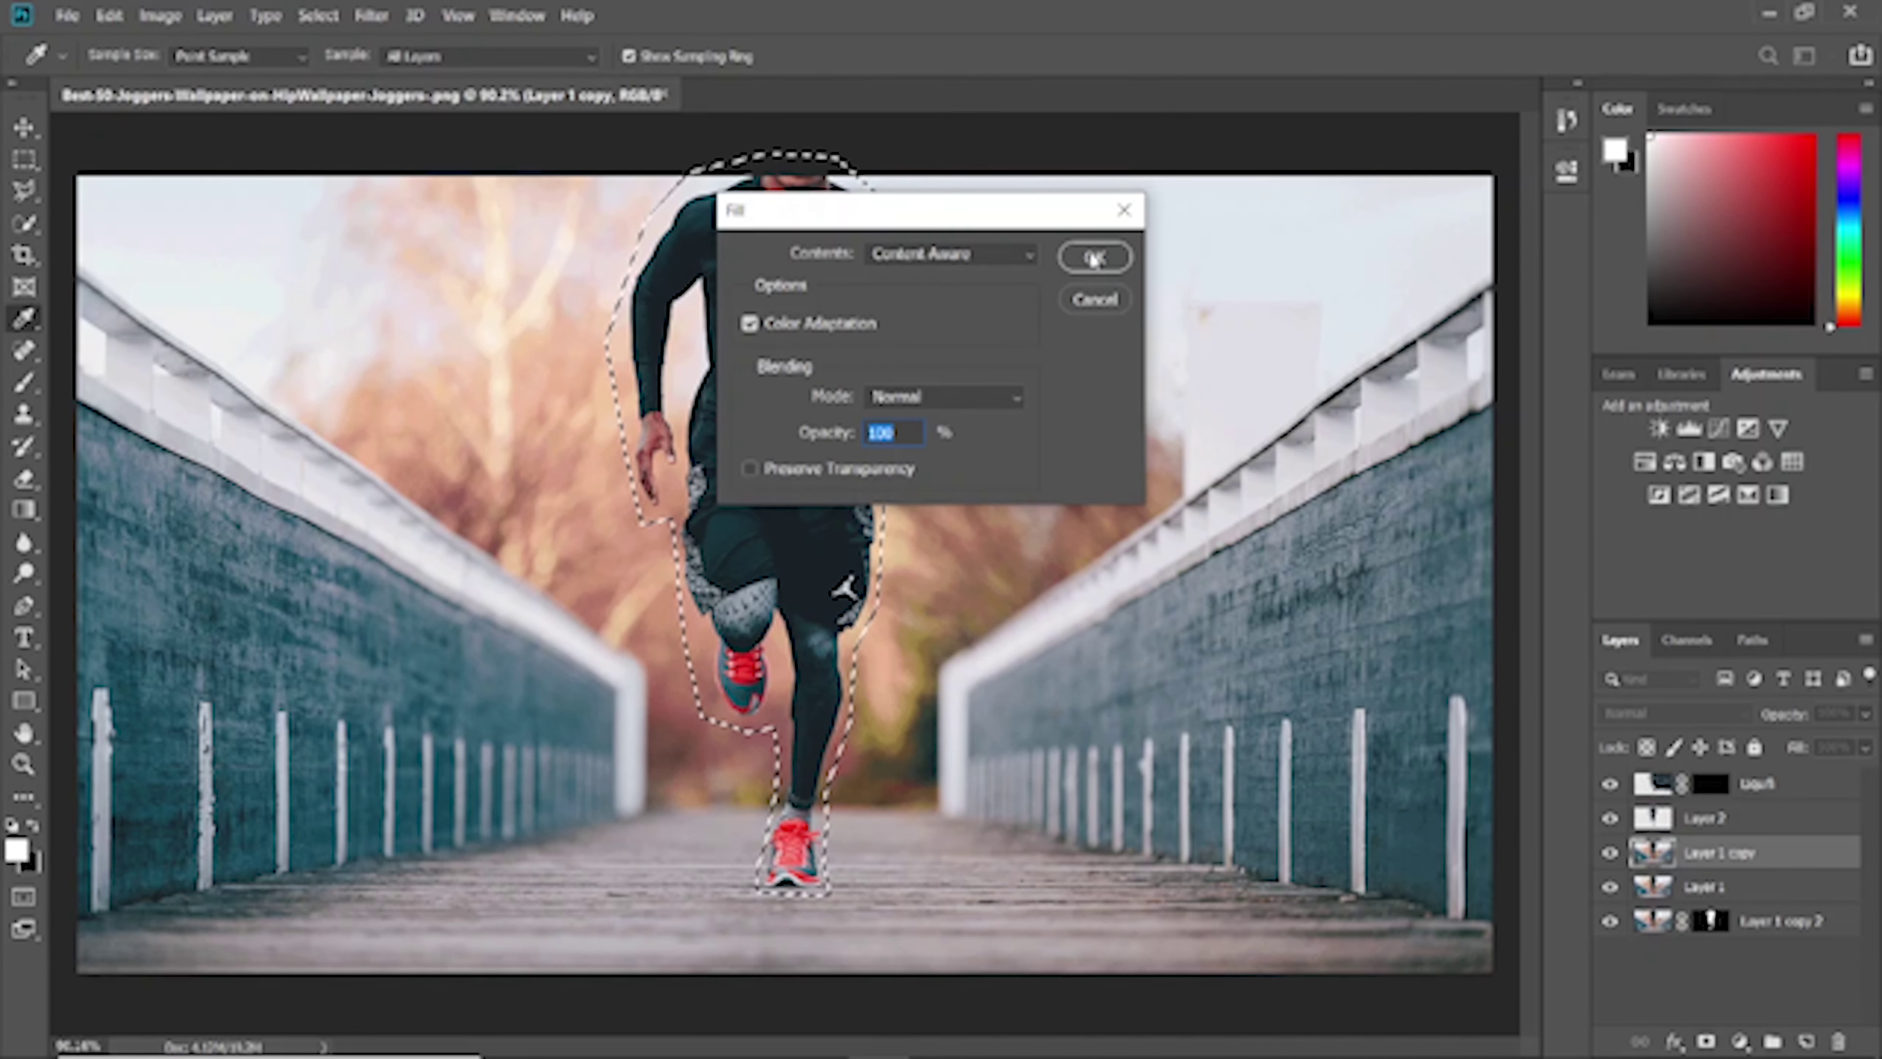
pyautogui.click(1094, 257)
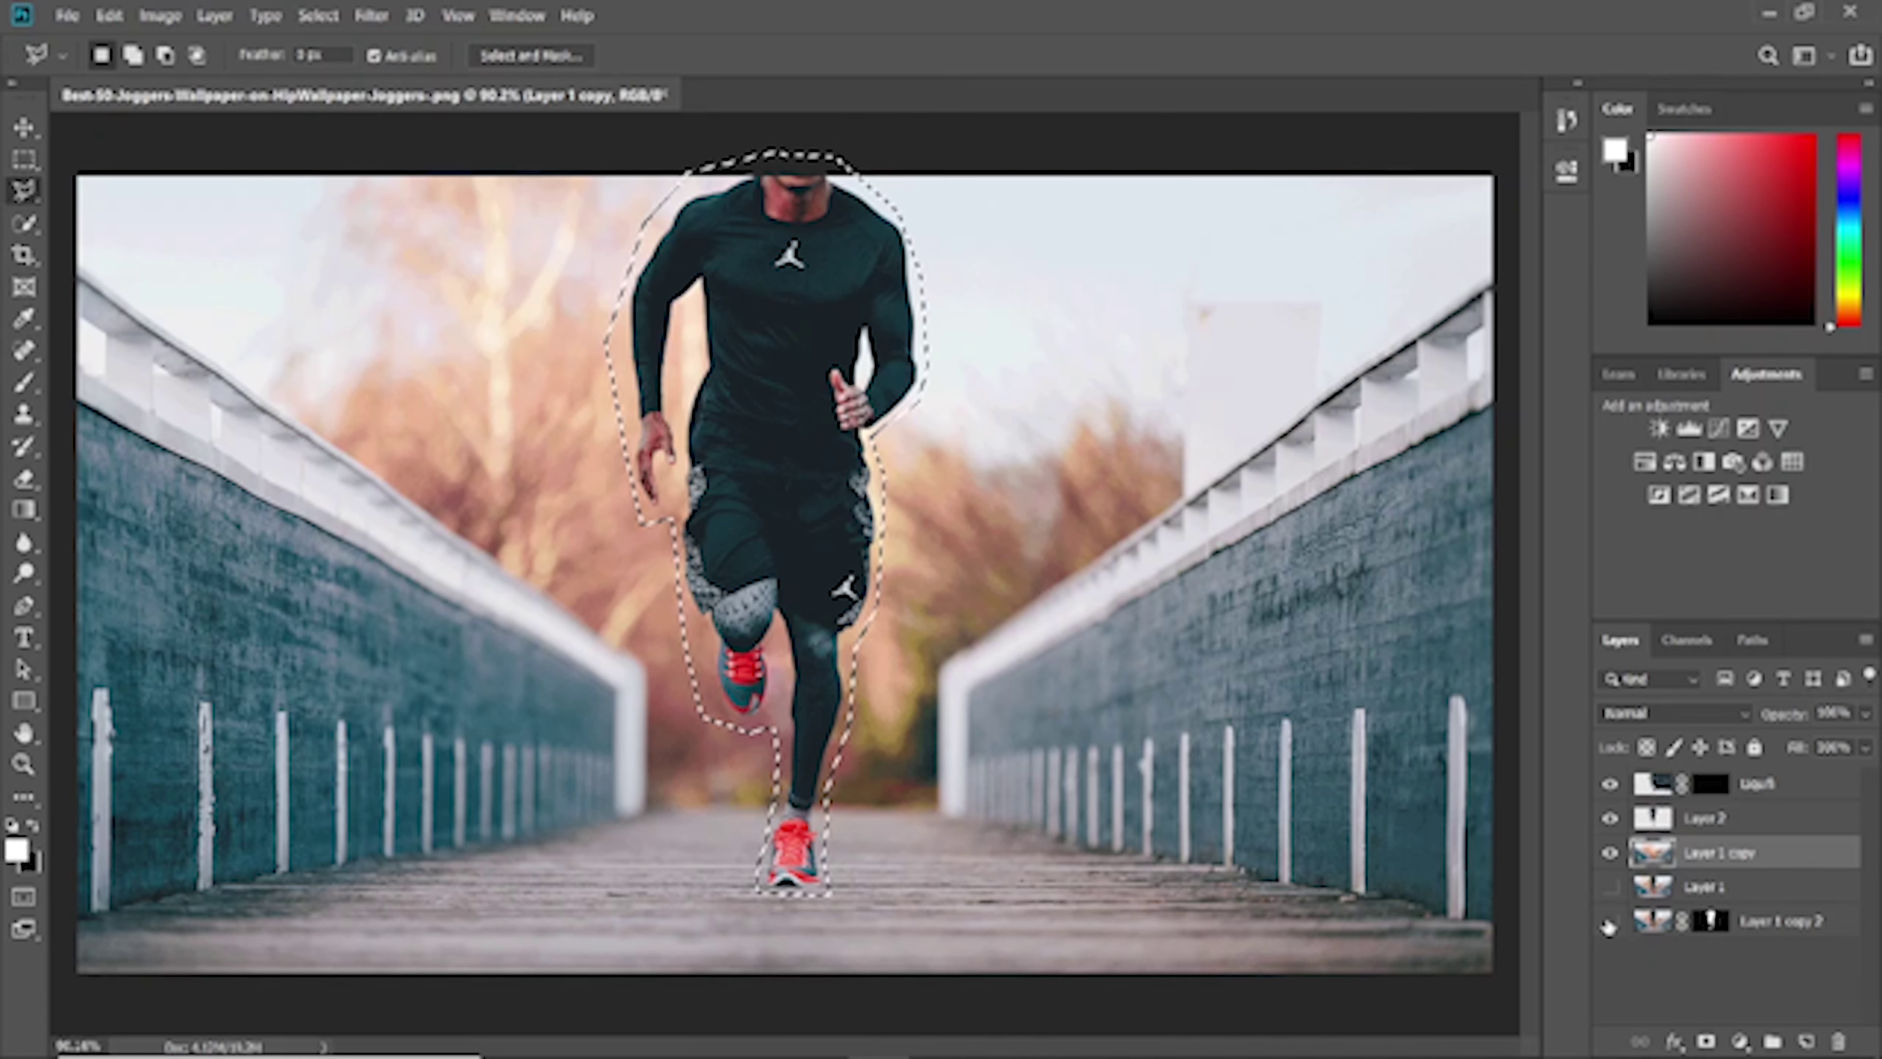
pyautogui.click(1609, 819)
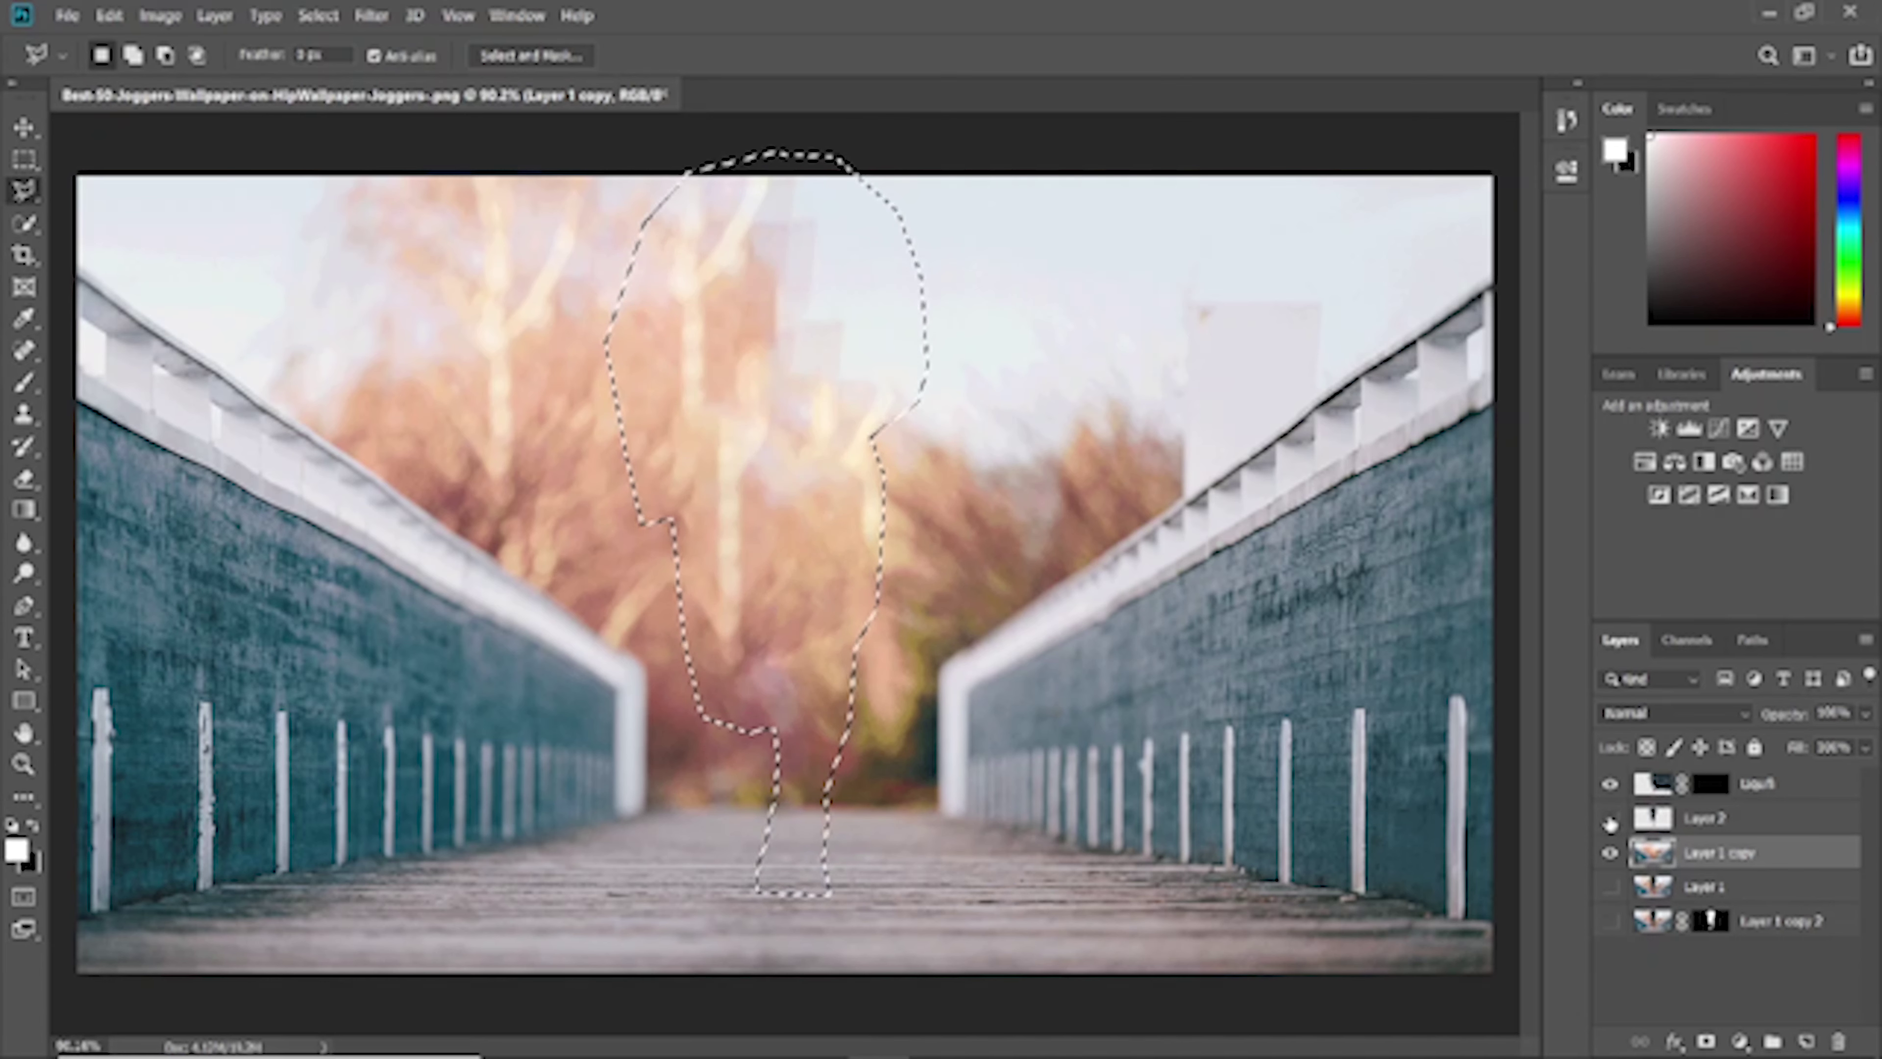
pyautogui.click(1609, 819)
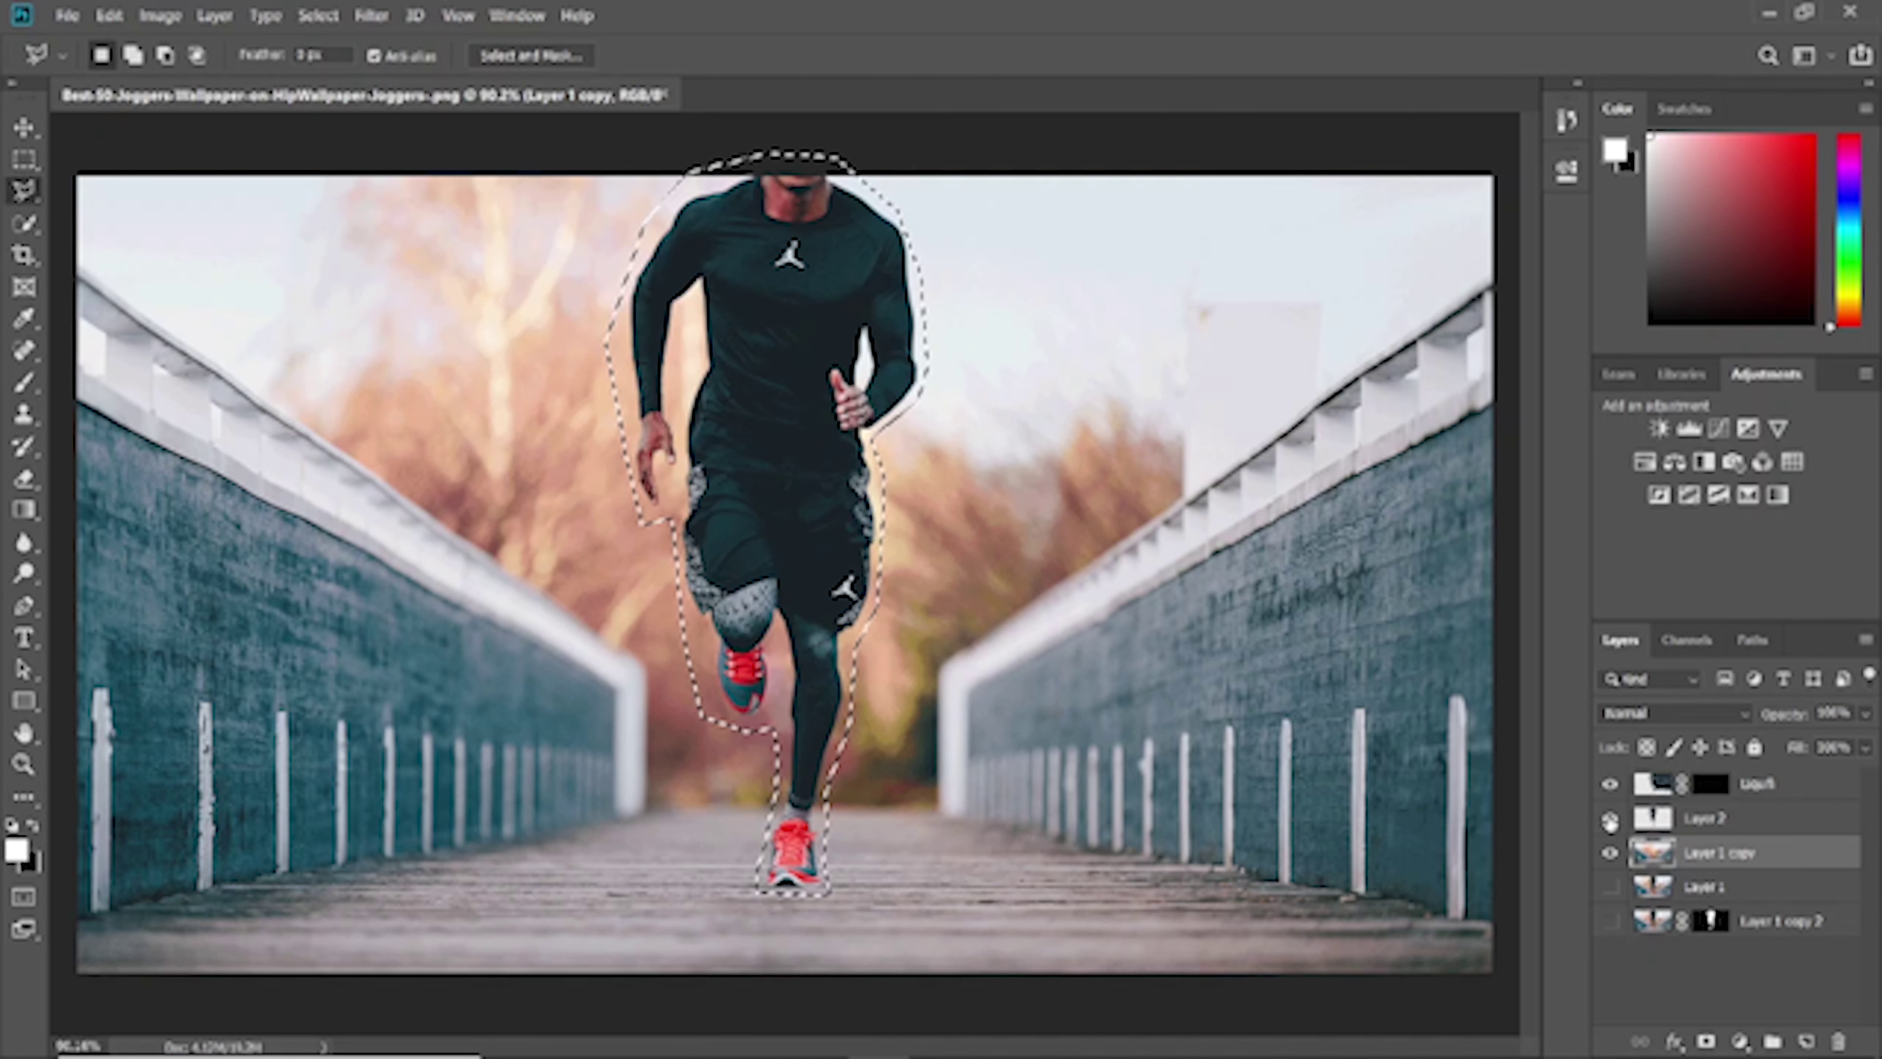
pyautogui.hotkey('ctrl', 'd')
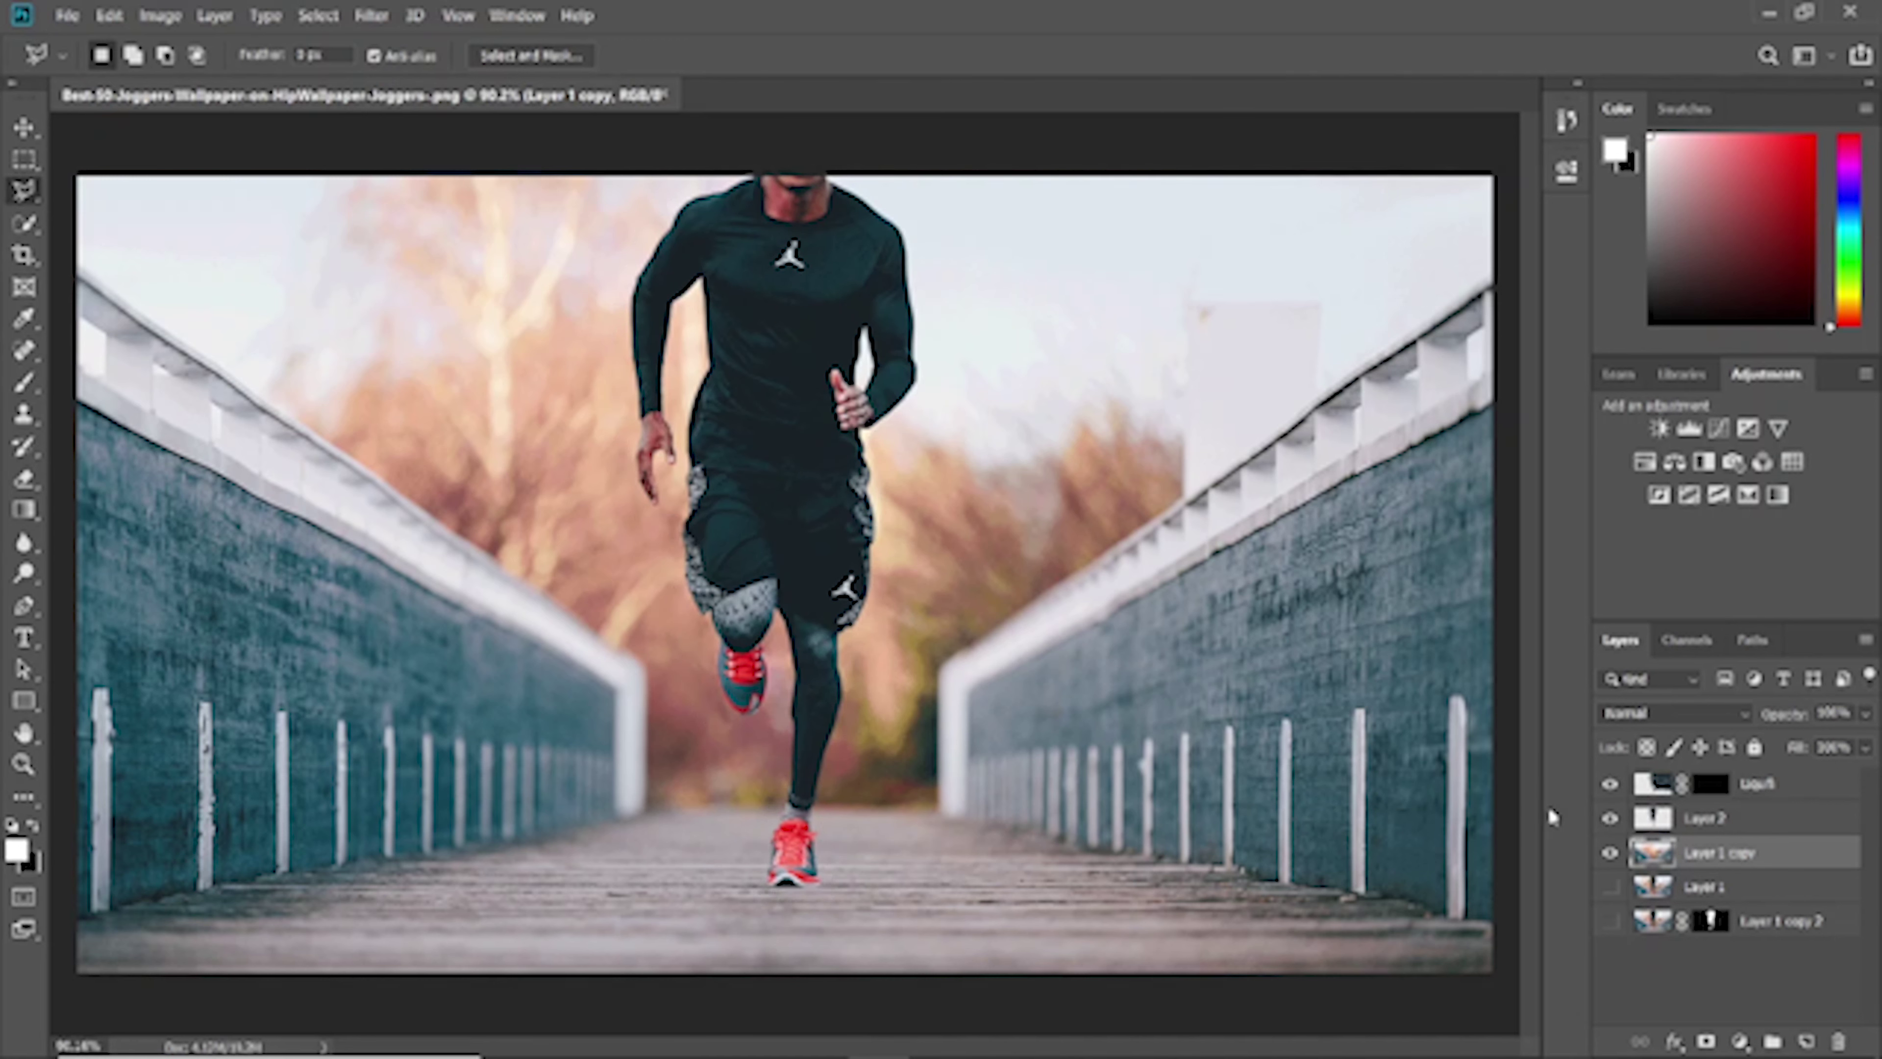
# Toggle Layer 2 to compare, then add a white layer mask to Layer 2
pyautogui.click(1611, 823)
pyautogui.click(1611, 823)
pyautogui.click(1611, 822)
pyautogui.click(1660, 819)
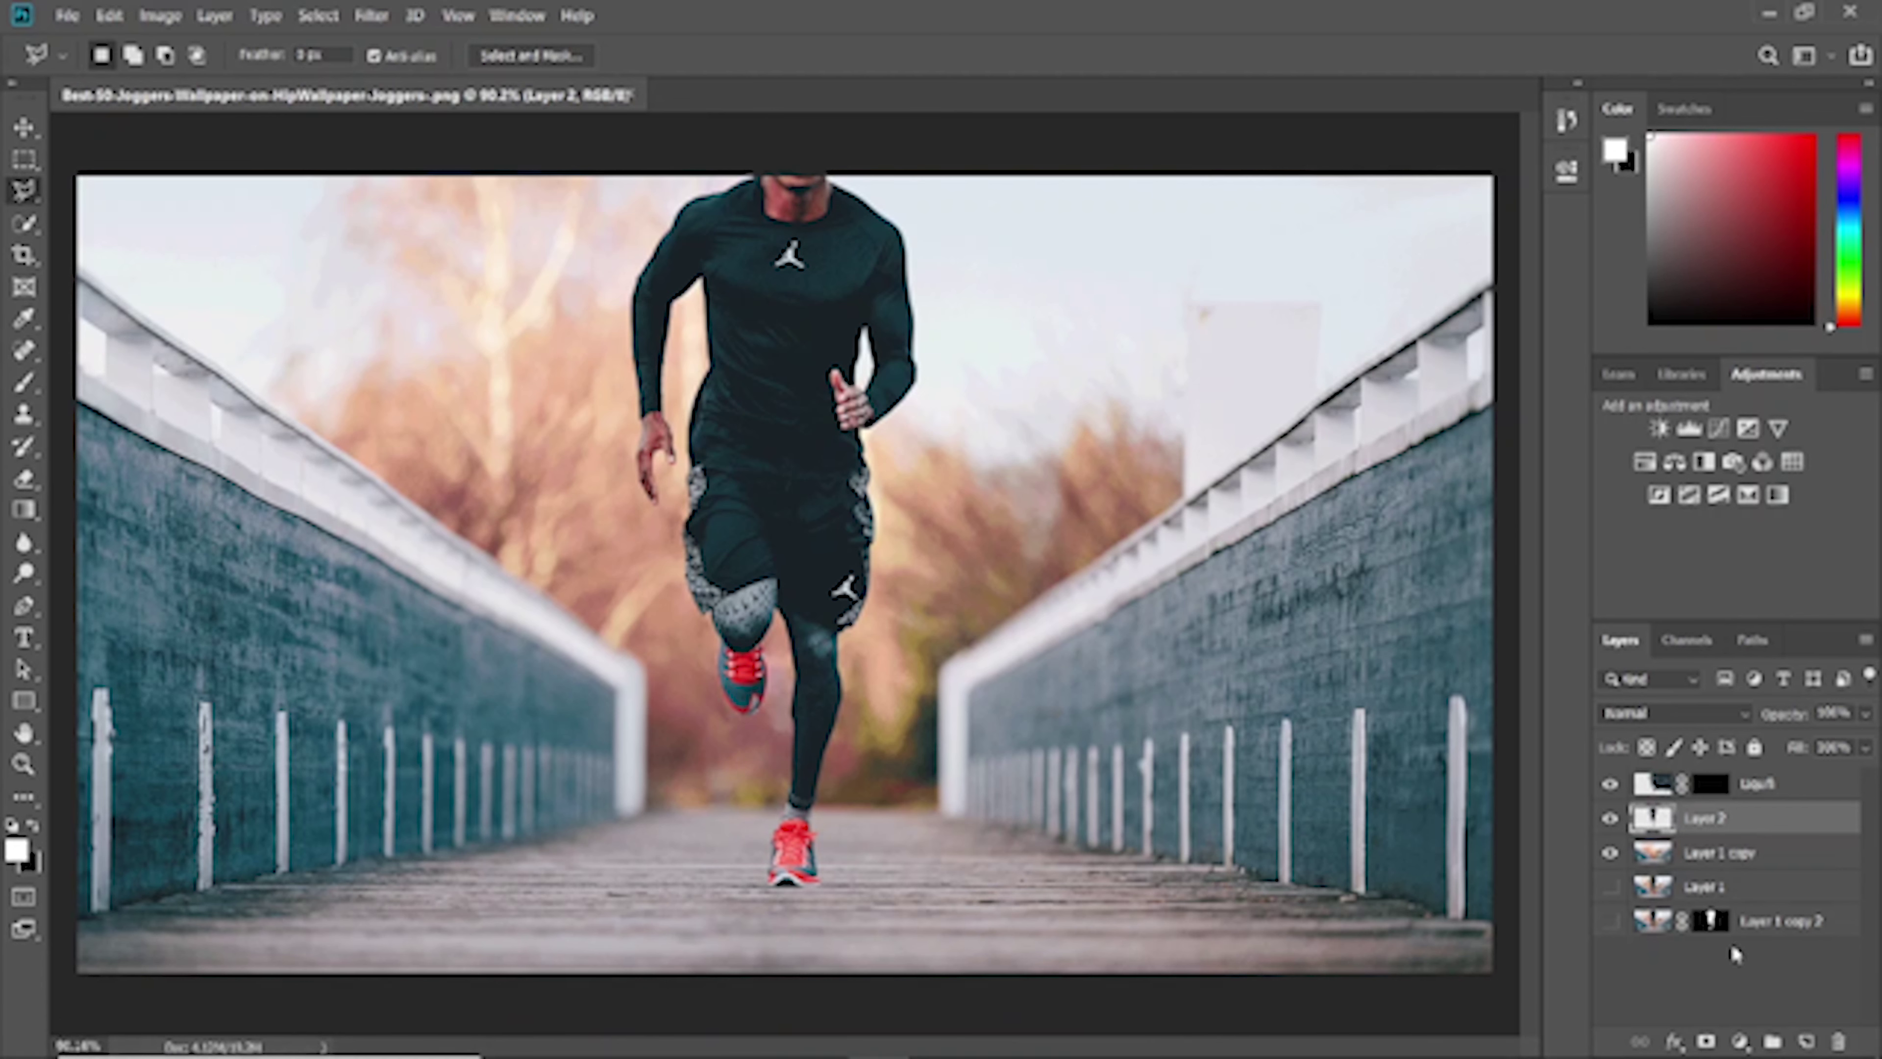
pyautogui.click(1704, 1041)
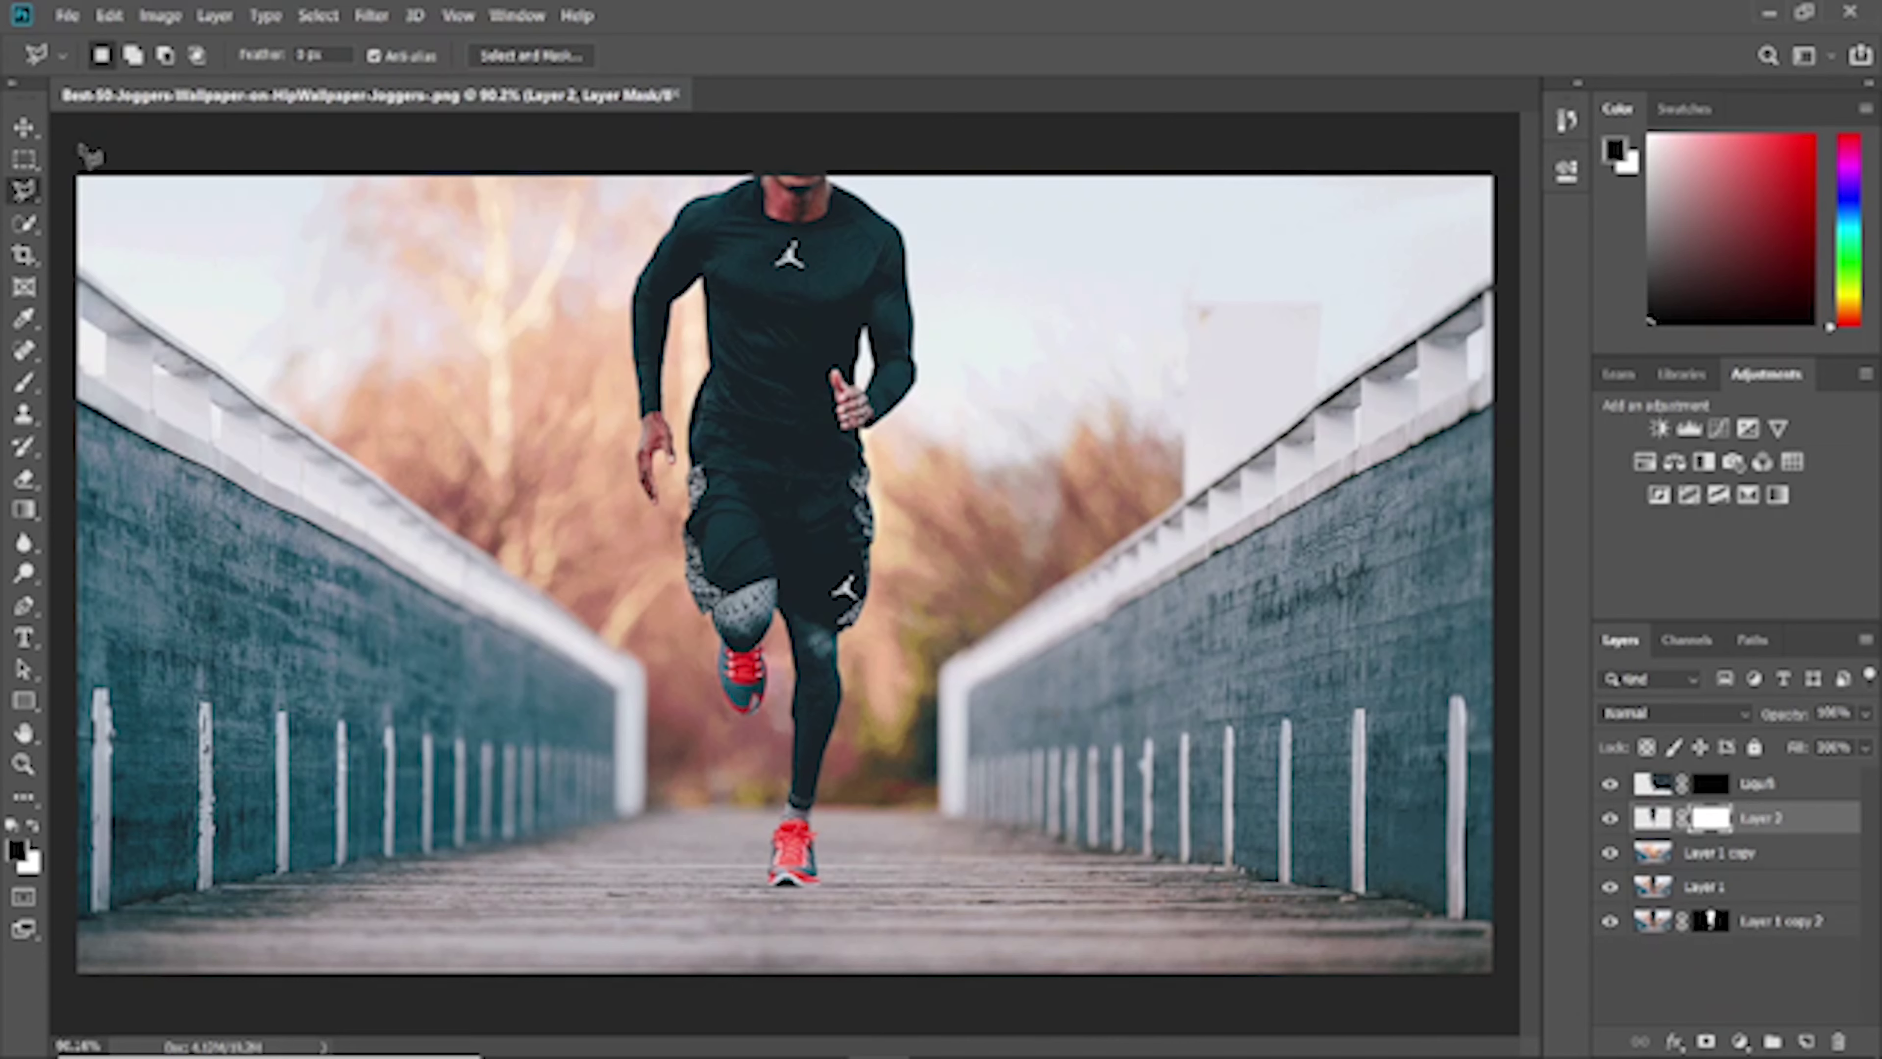
pyautogui.click(24, 381)
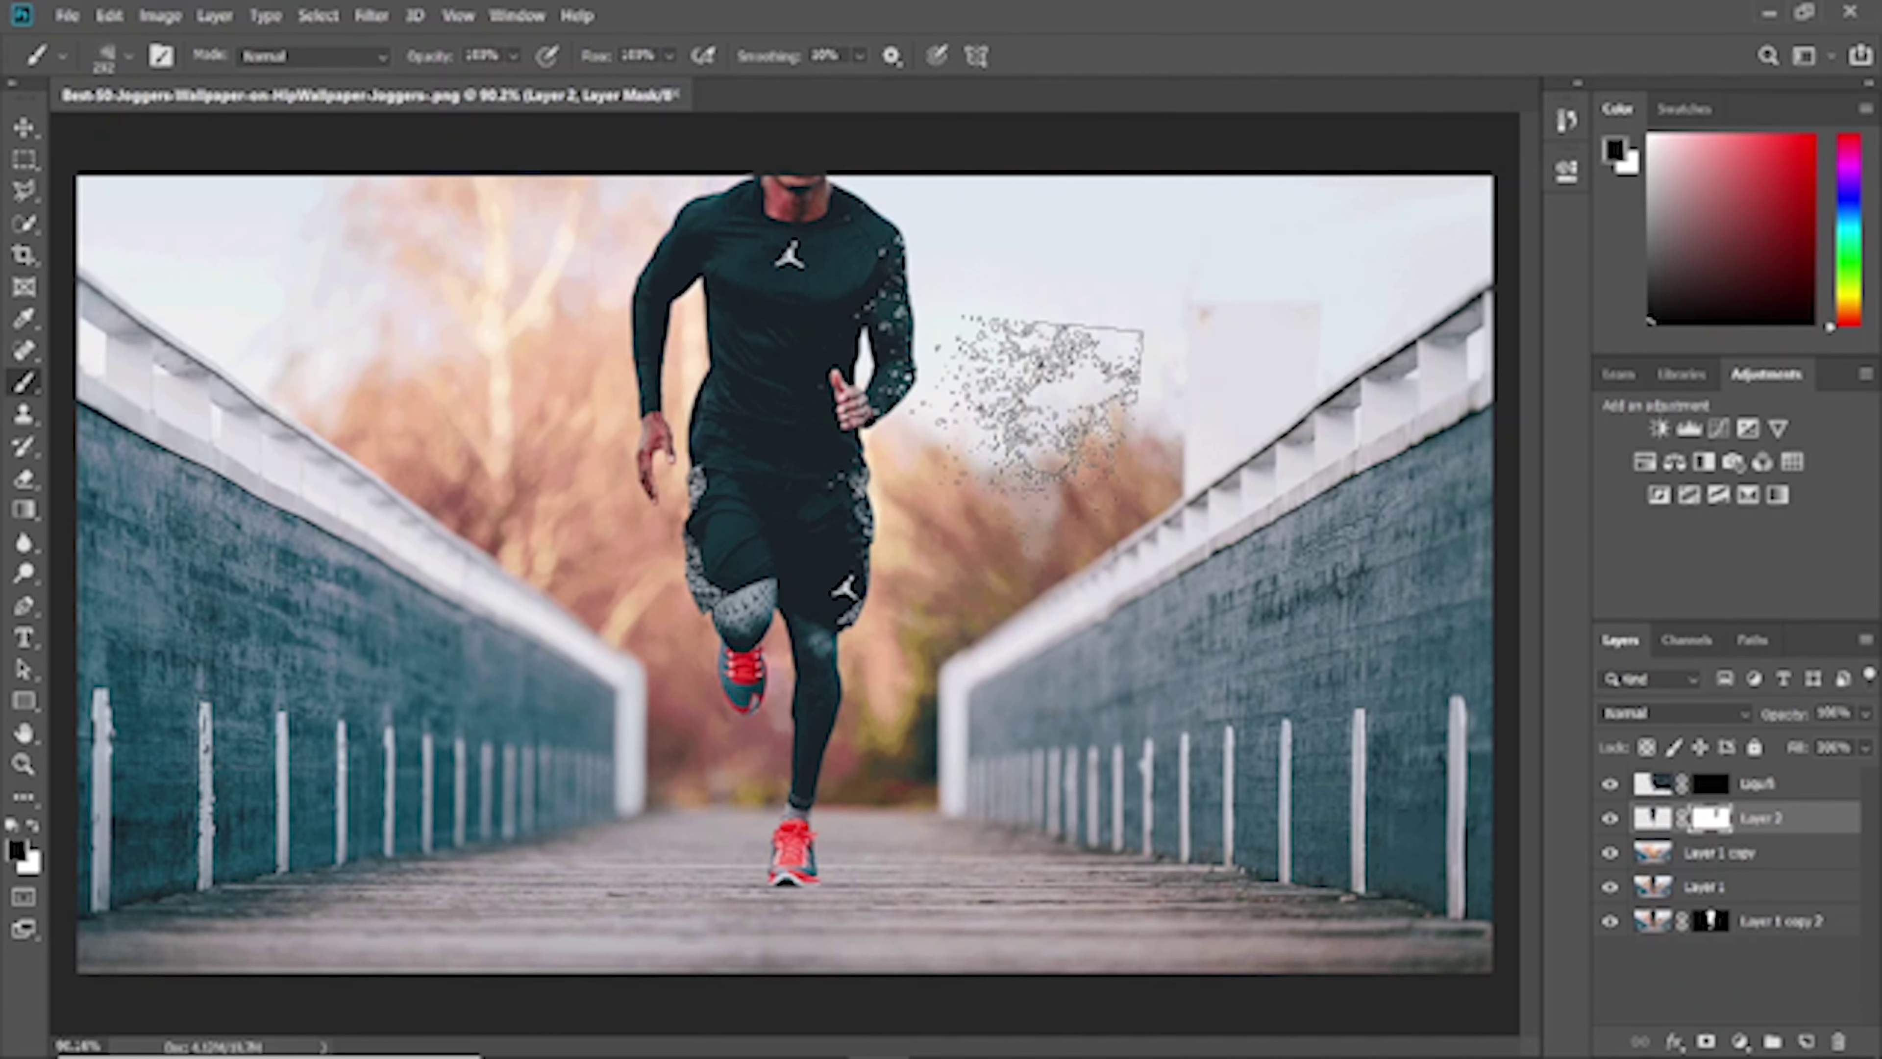
# Paint particles beside the runner's shorts with the 005_Explosion brush at about 240 px
pyautogui.press('r')
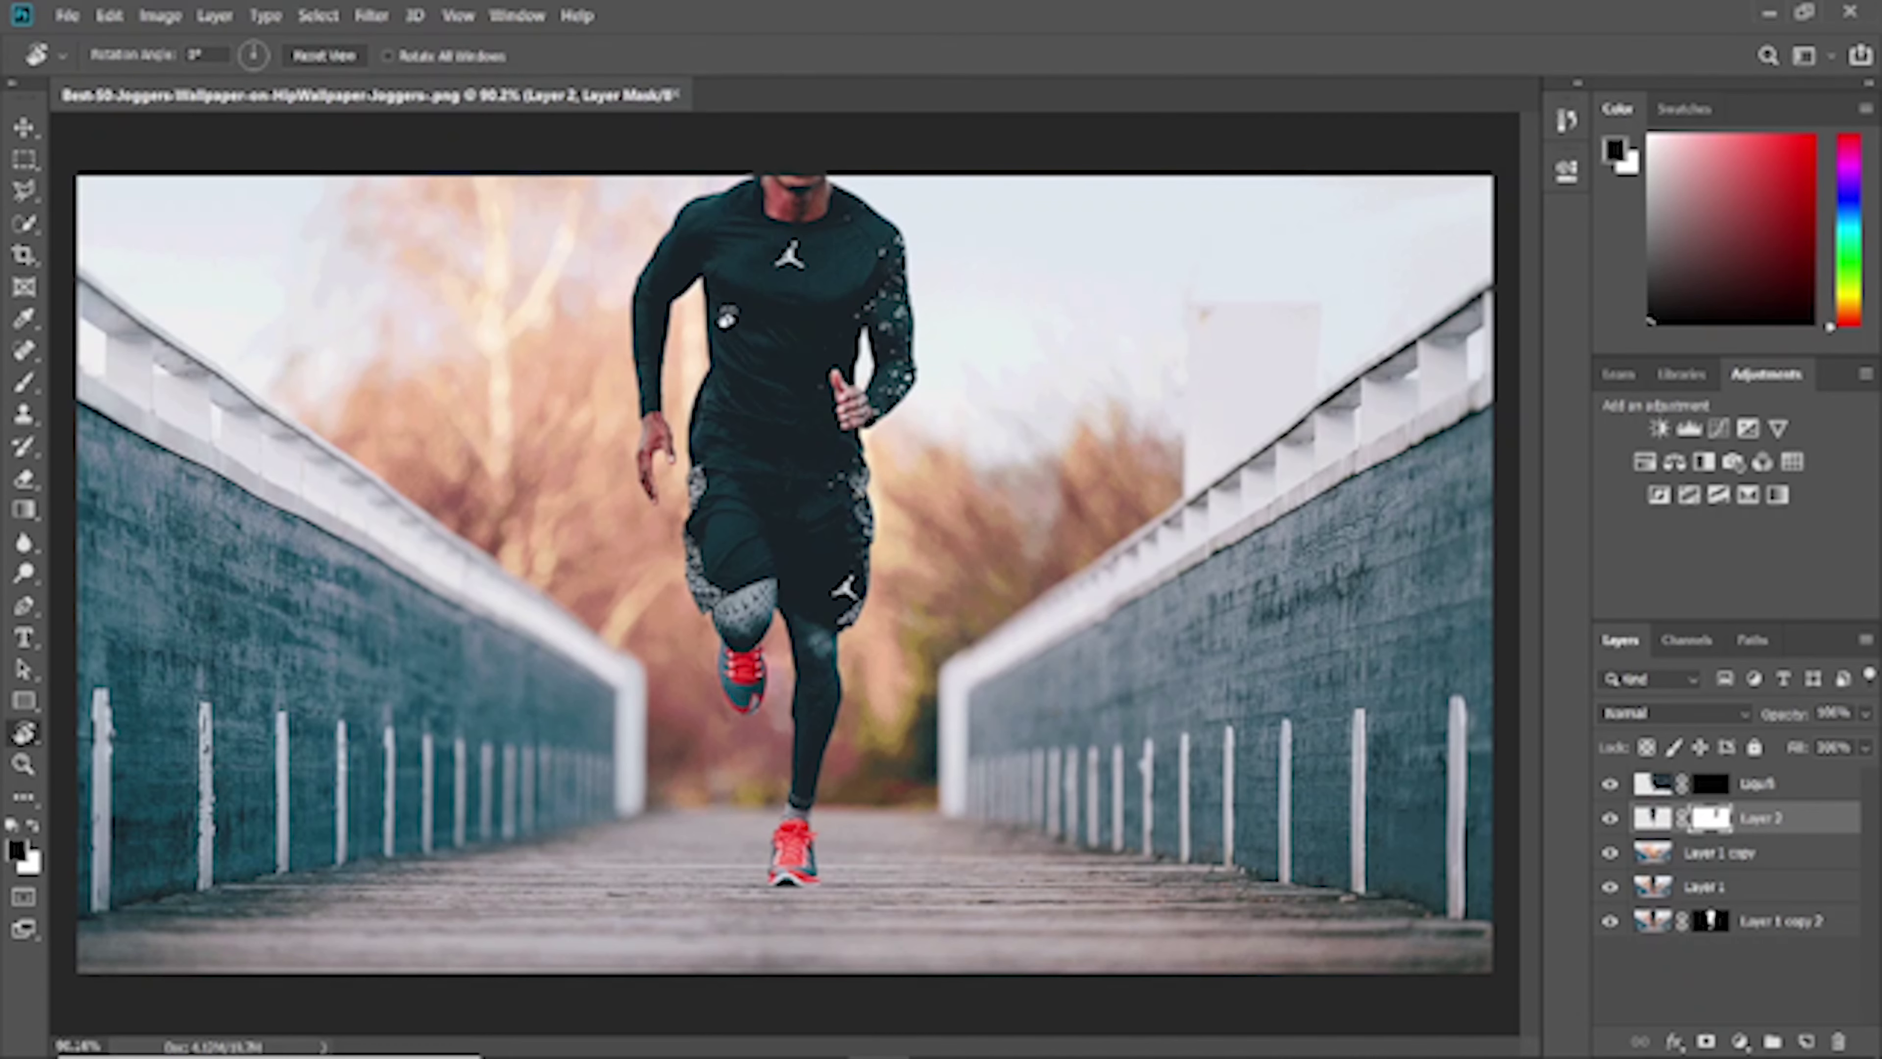
pyautogui.press('b')
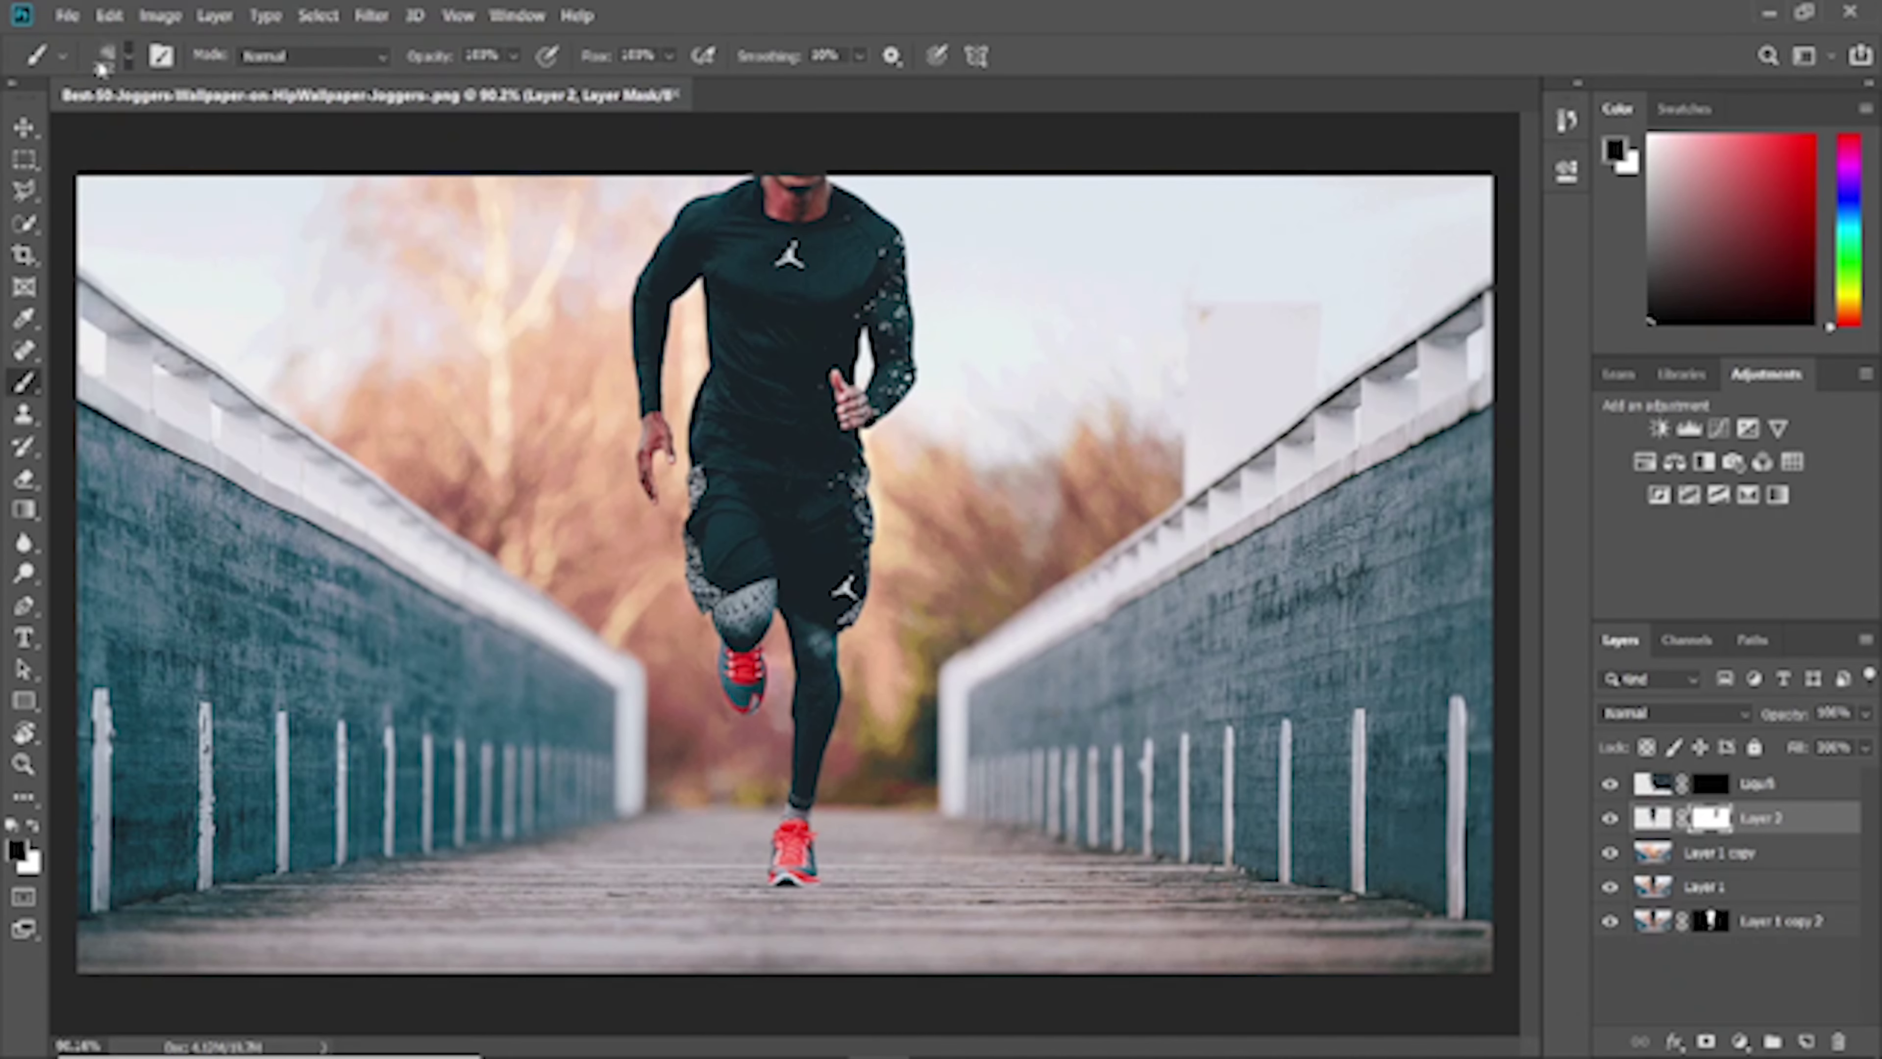
pyautogui.click(104, 59)
pyautogui.click(178, 371)
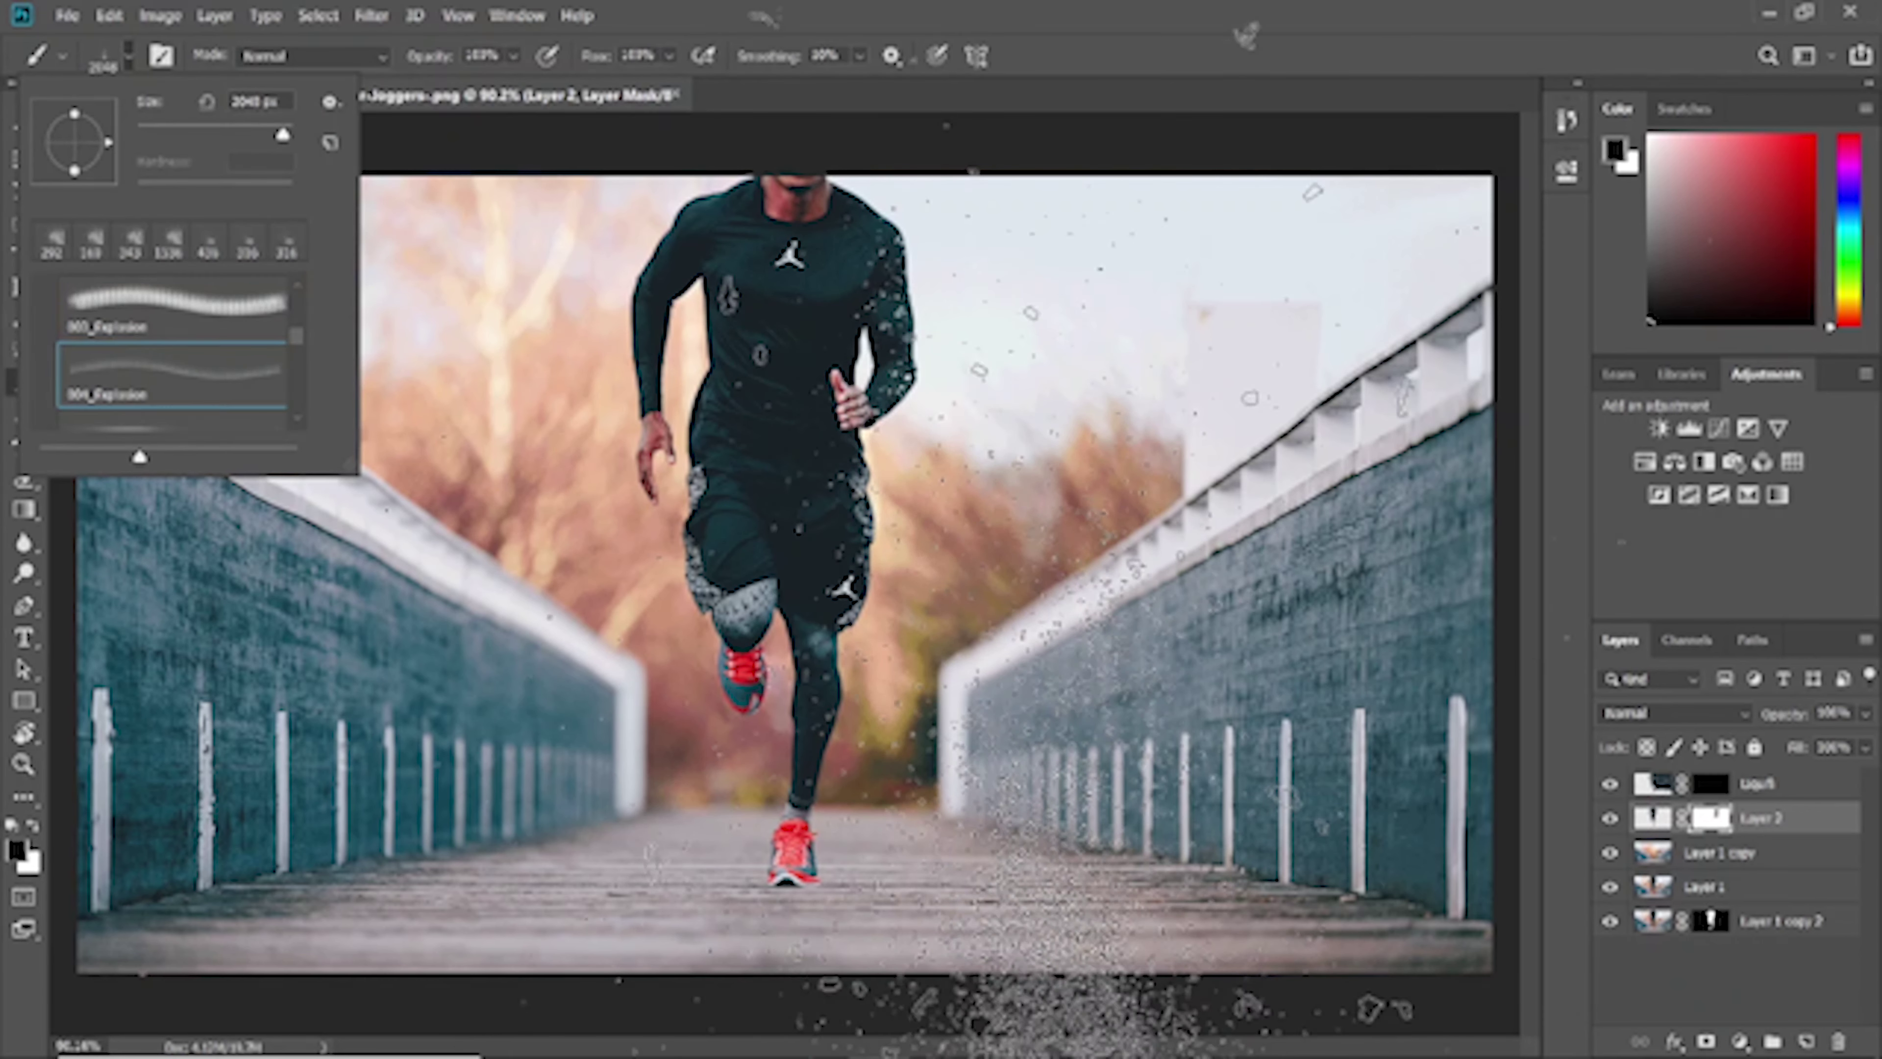
pyautogui.press('.')
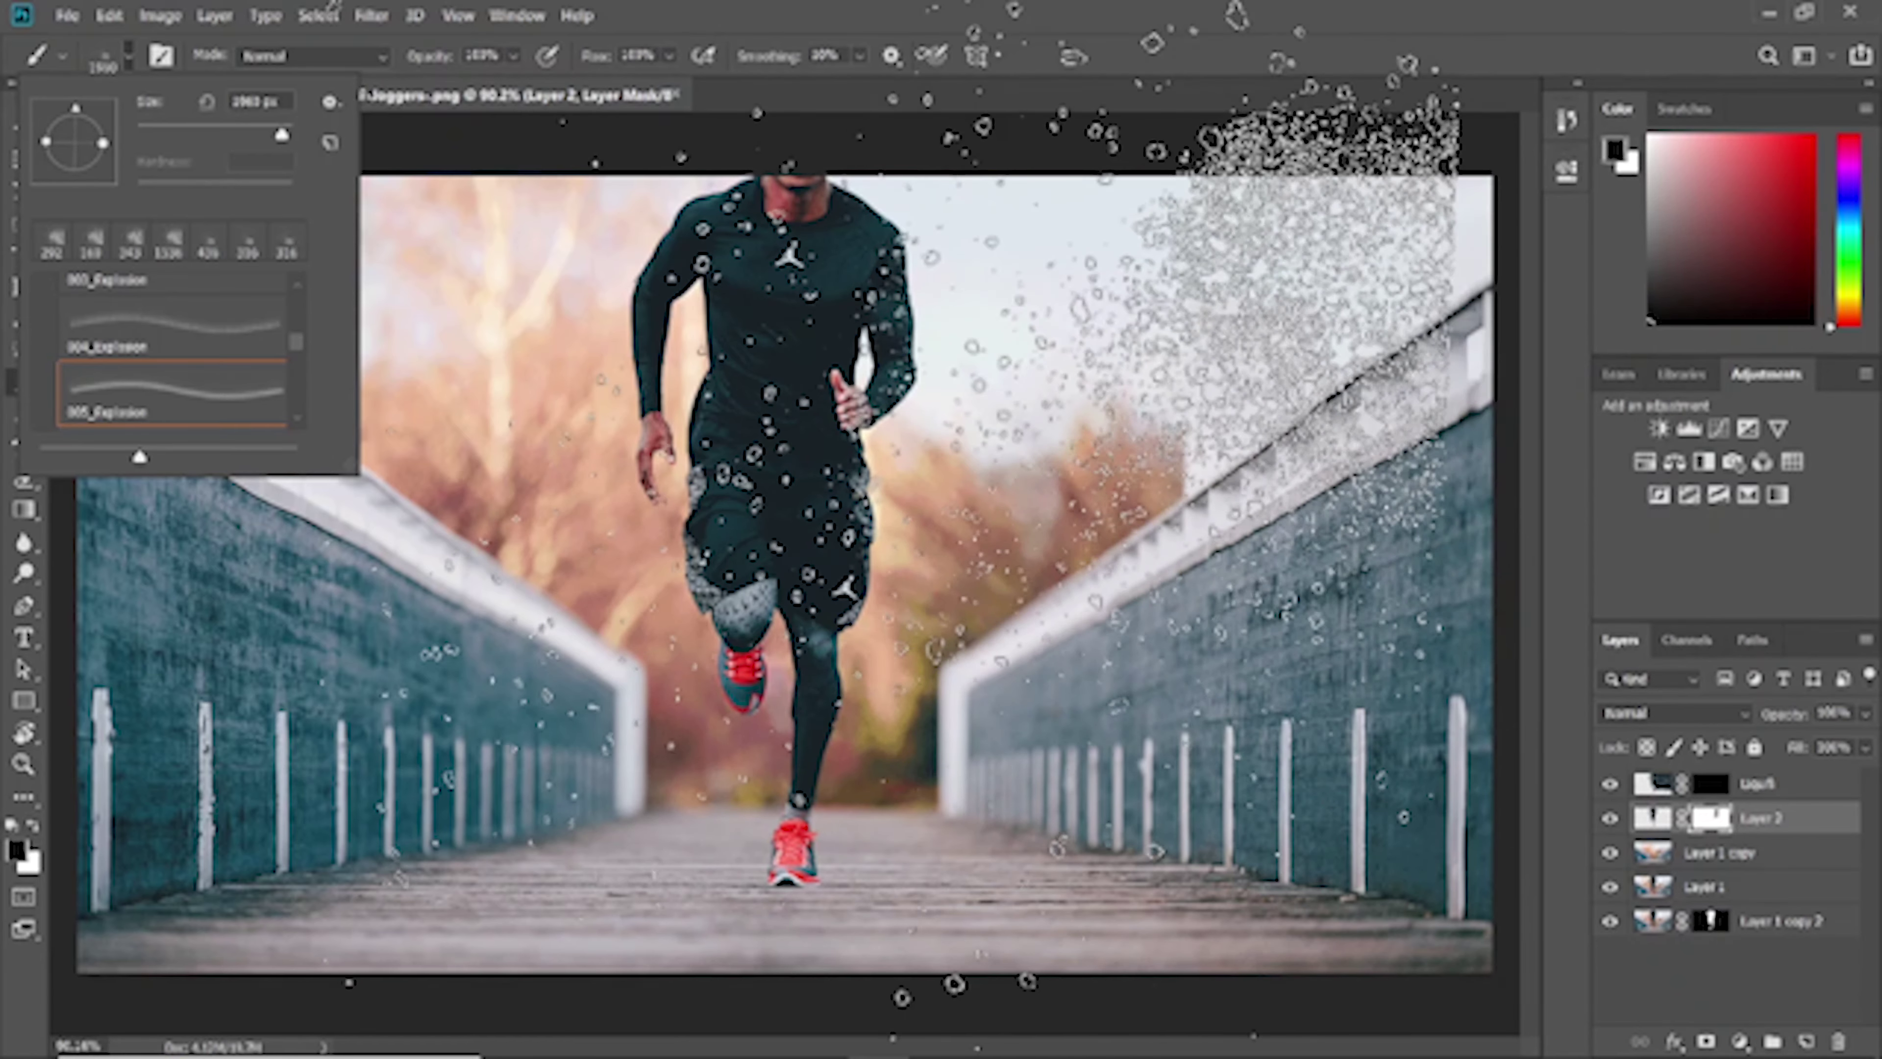
pyautogui.keyDown('alt'); pyautogui.rightClick(882, 482); pyautogui.keyUp('alt')
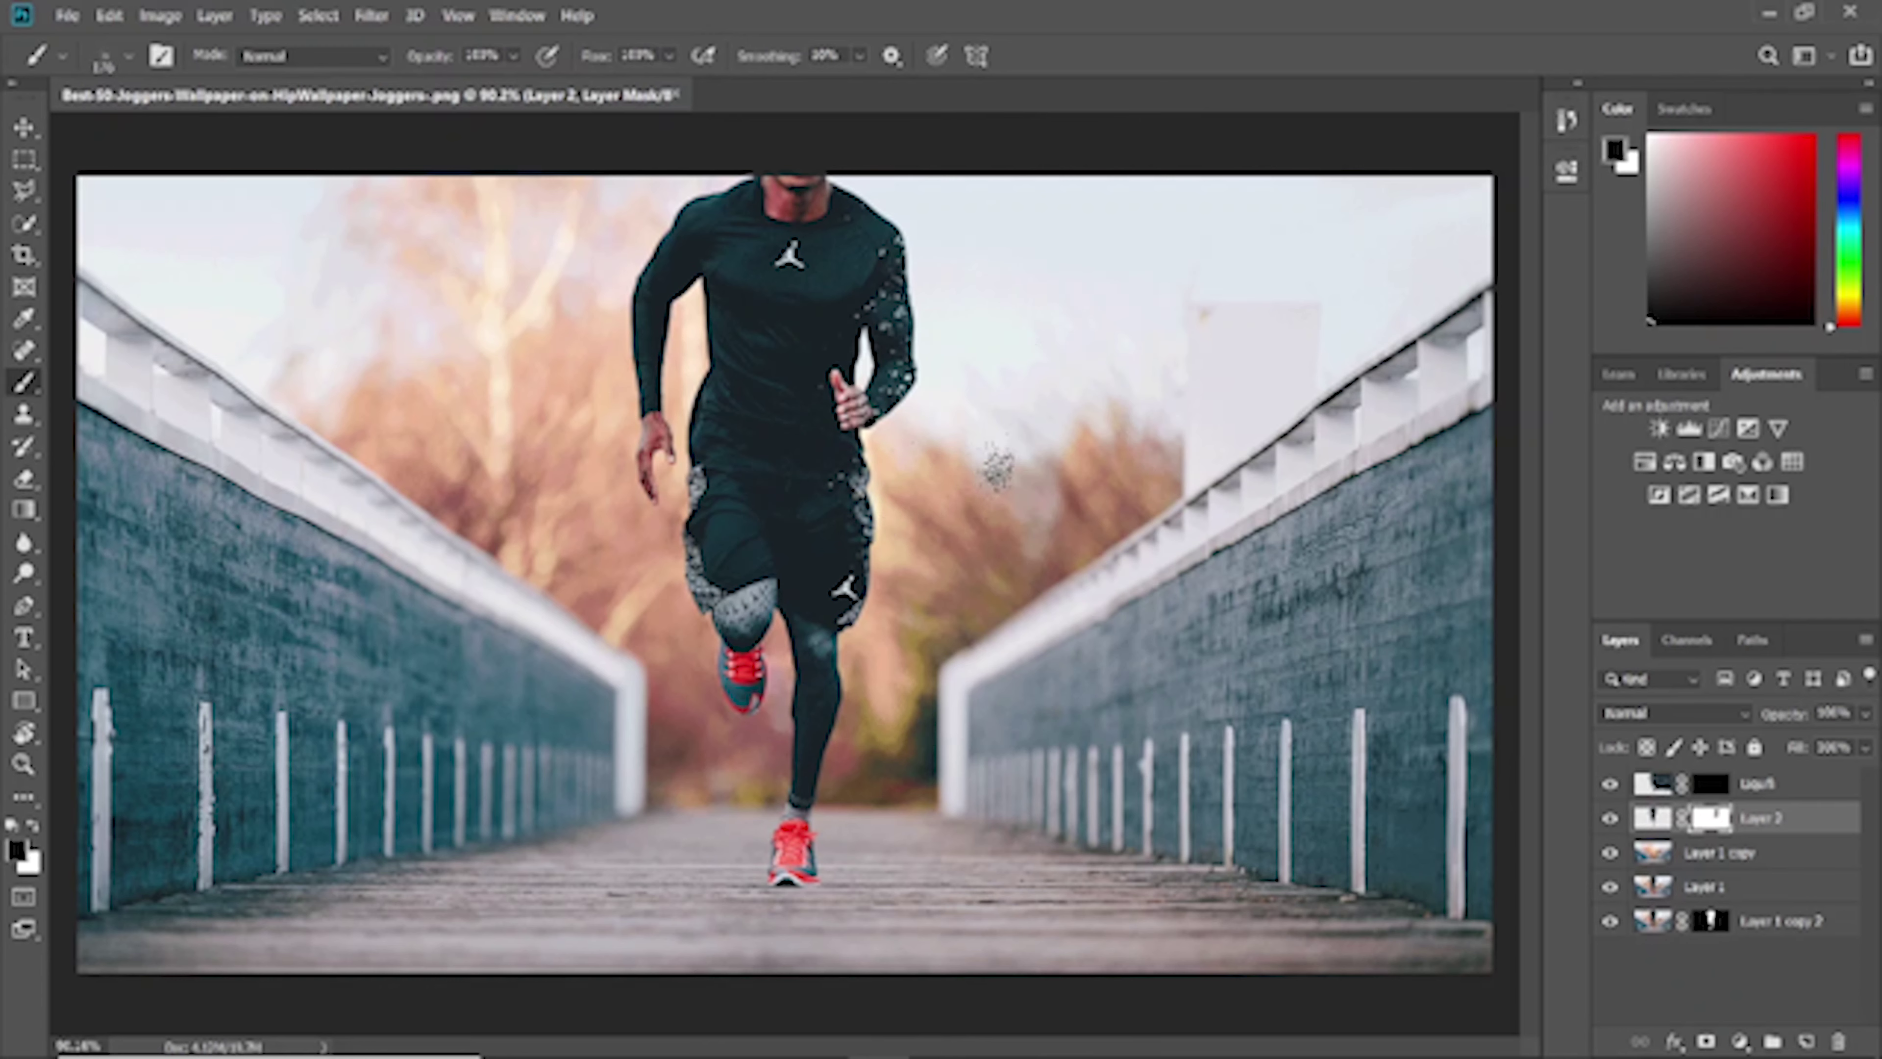
pyautogui.keyDown('alt'); pyautogui.rightClick(1093, 453); pyautogui.keyUp('alt')
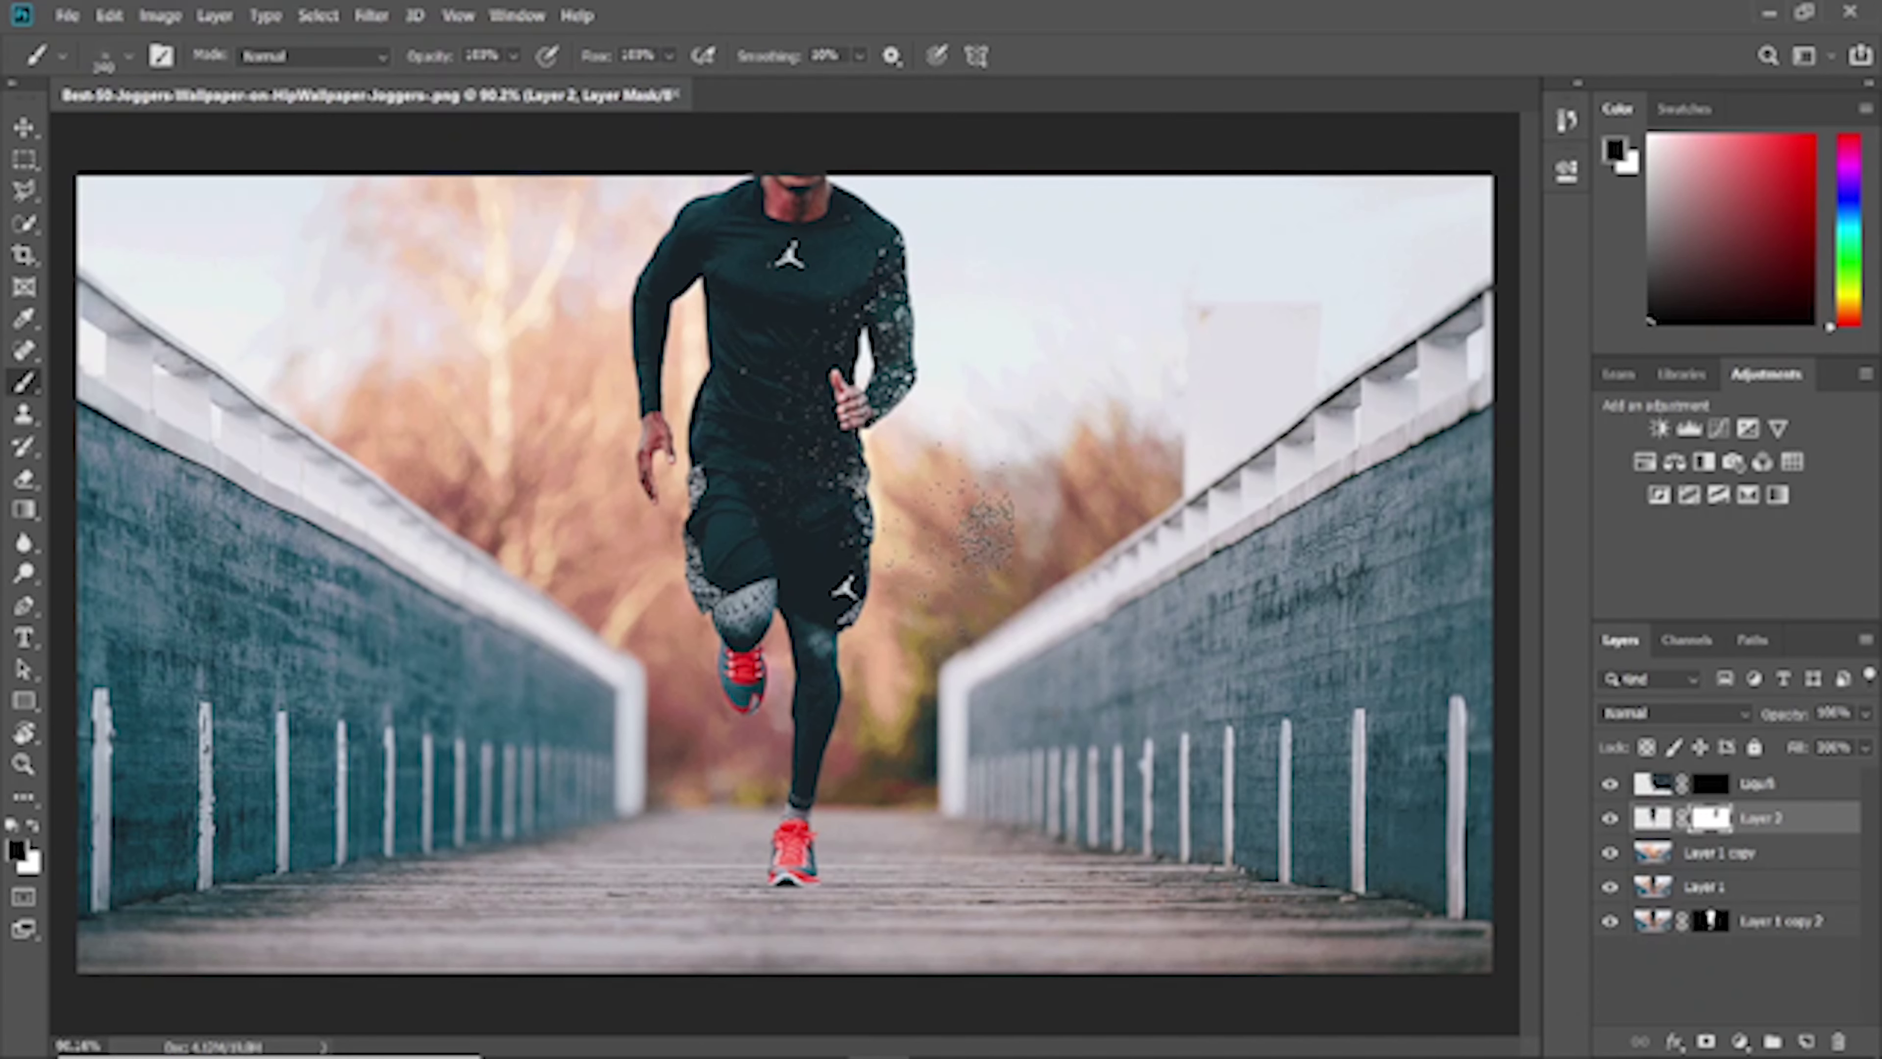
pyautogui.moveTo(900, 519); pyautogui.dragTo(893, 586)
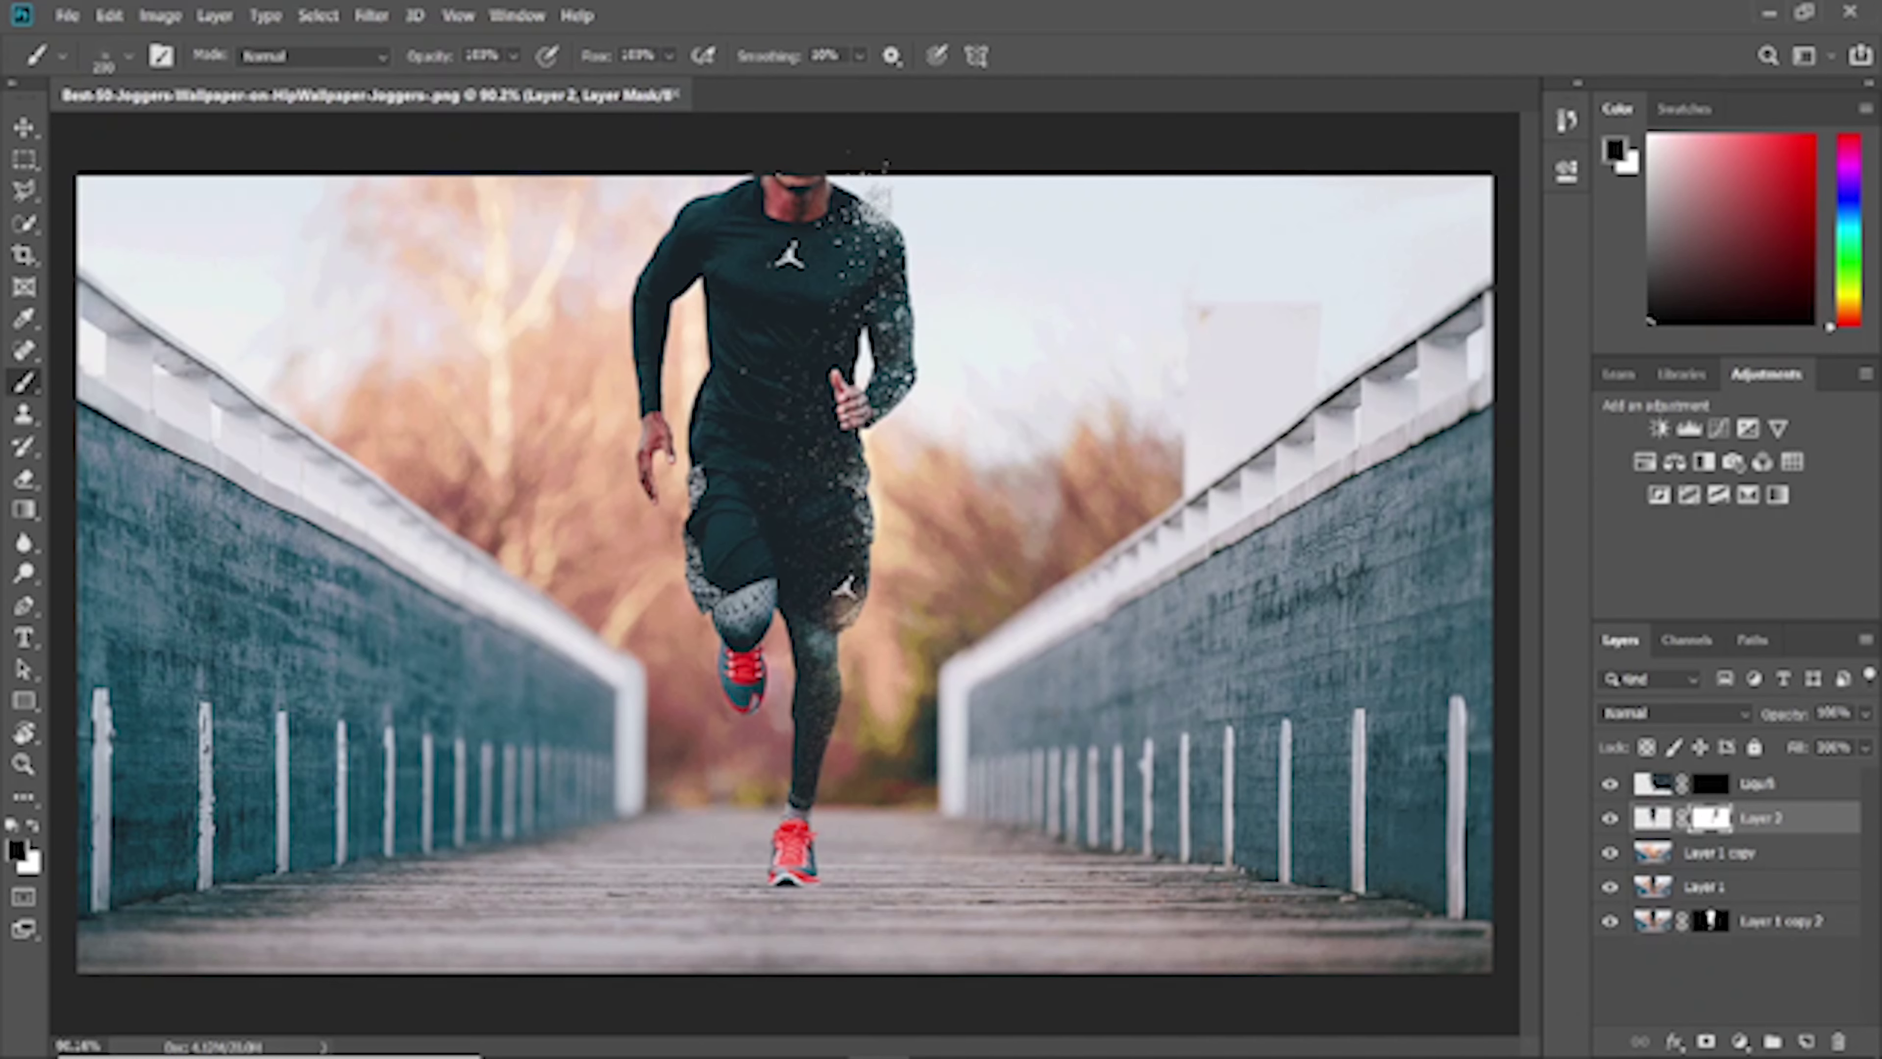
# Dab particles near the runner's head and resize the brush to about 434 px
pyautogui.click(129, 59)
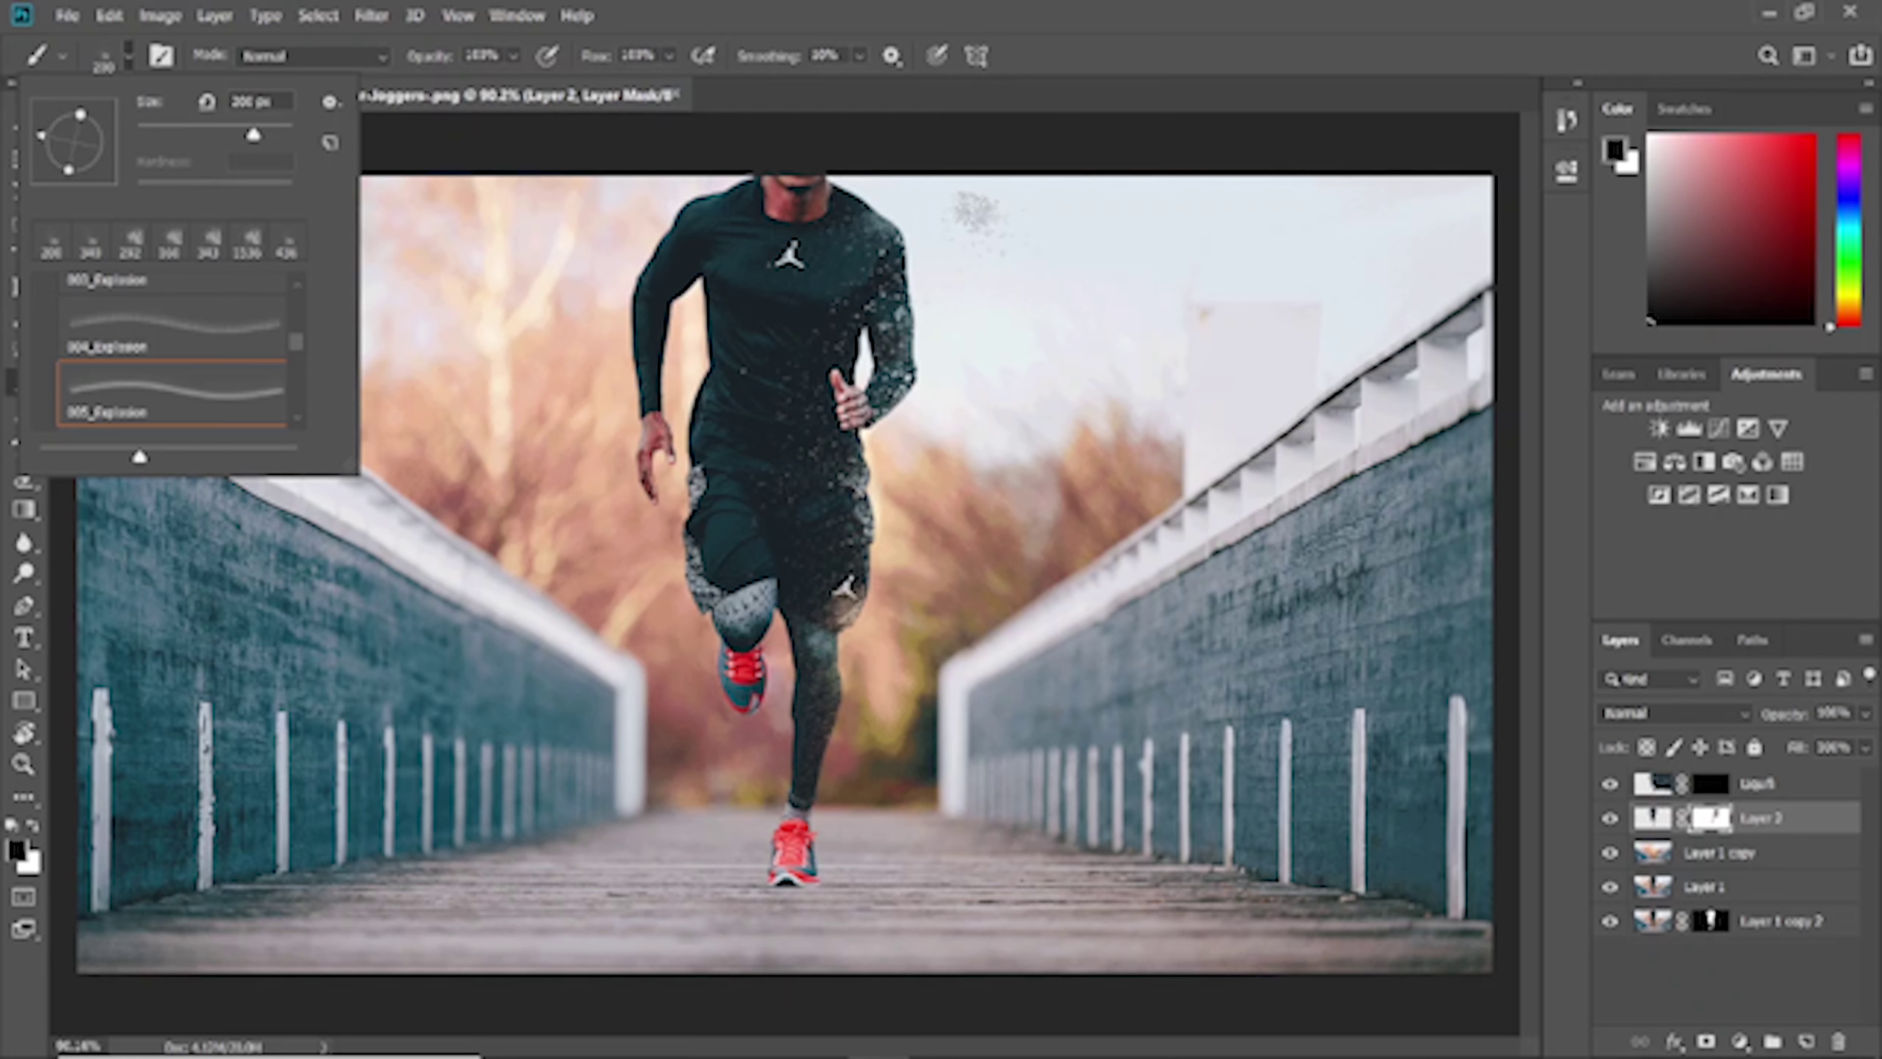
pyautogui.click(852, 196)
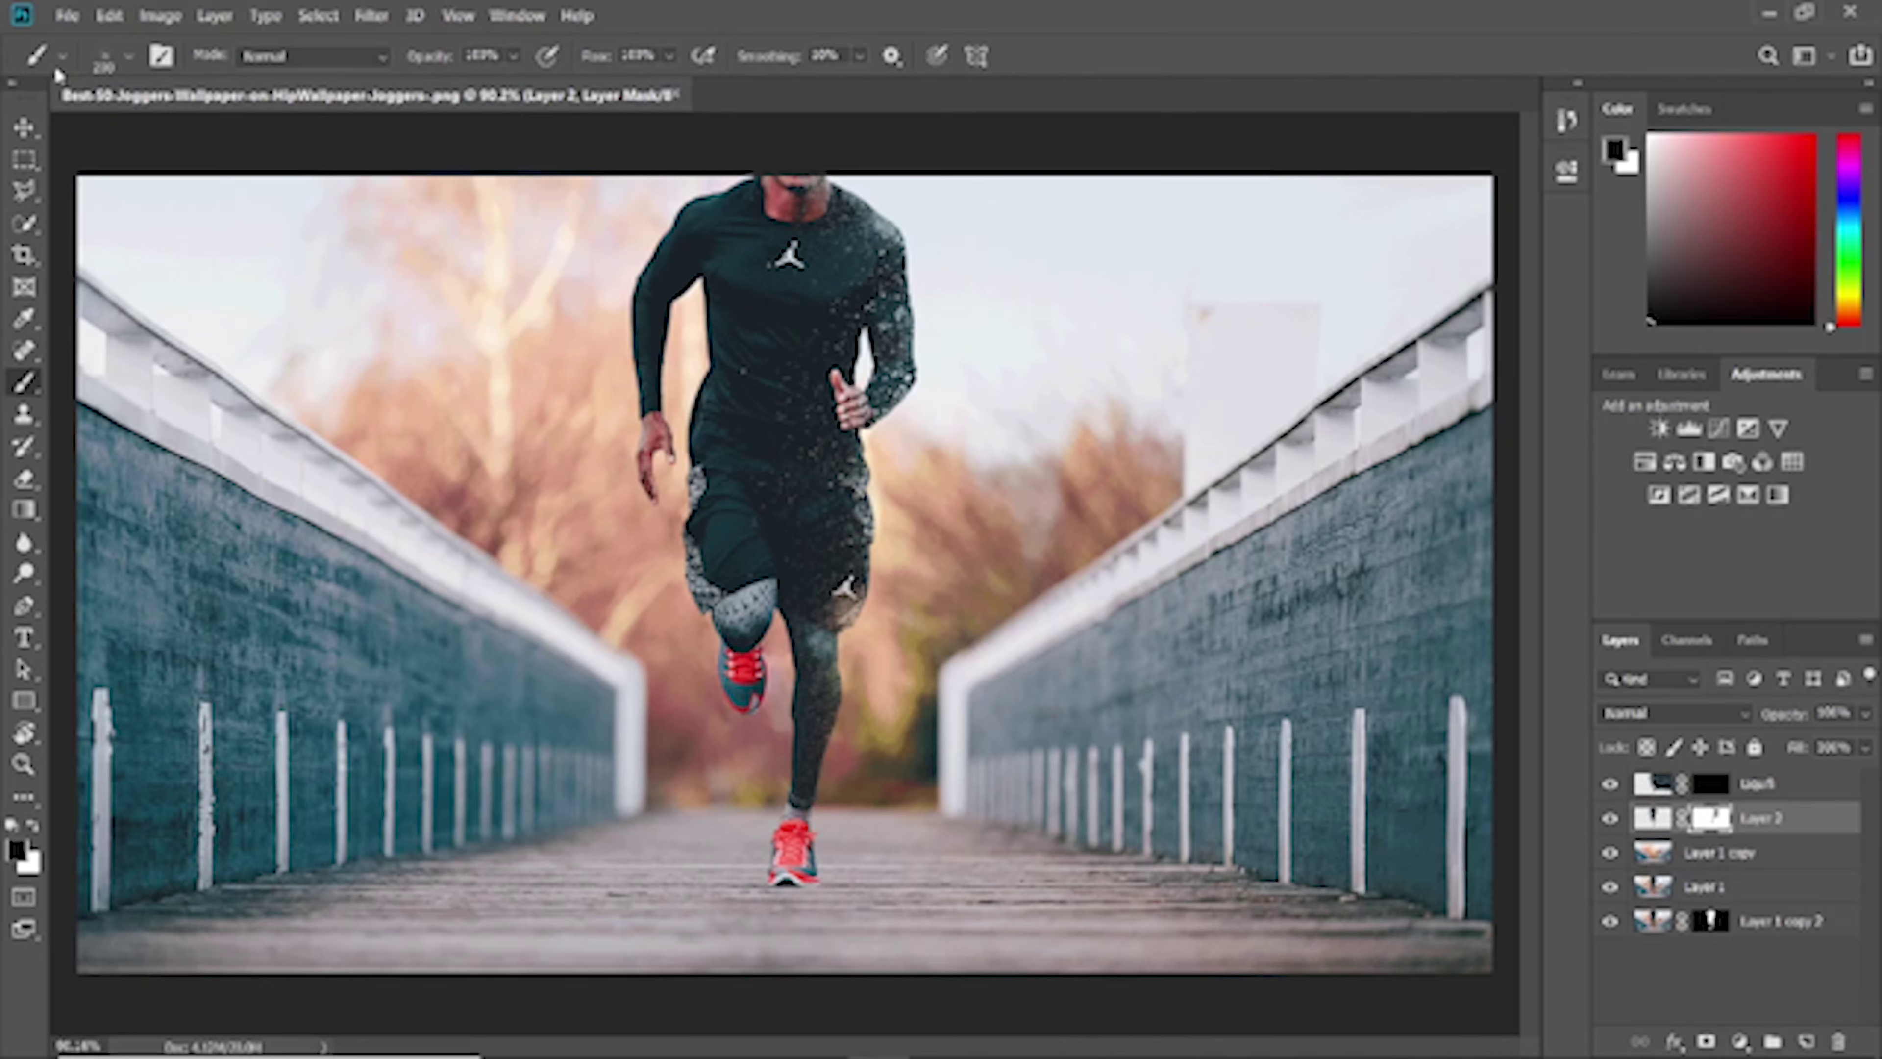
pyautogui.click(102, 56)
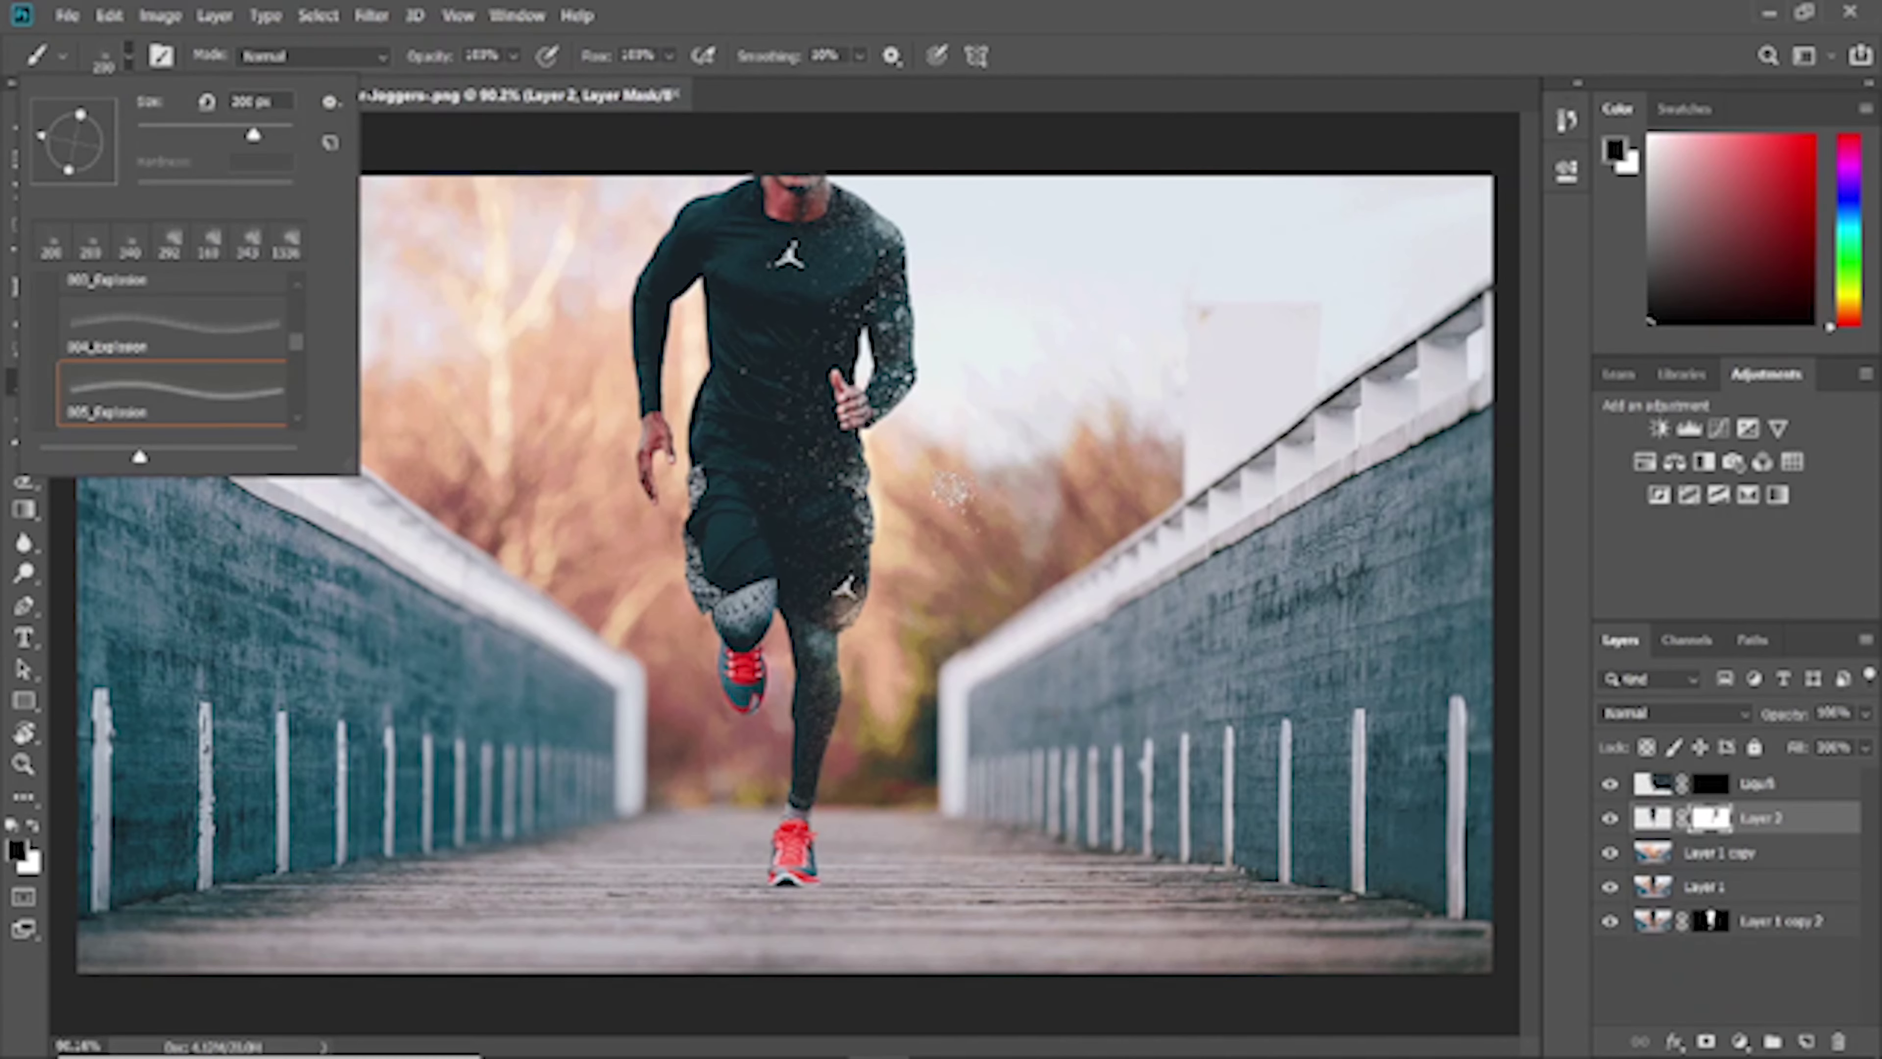
pyautogui.moveTo(253, 134); pyautogui.dragTo(278, 136)
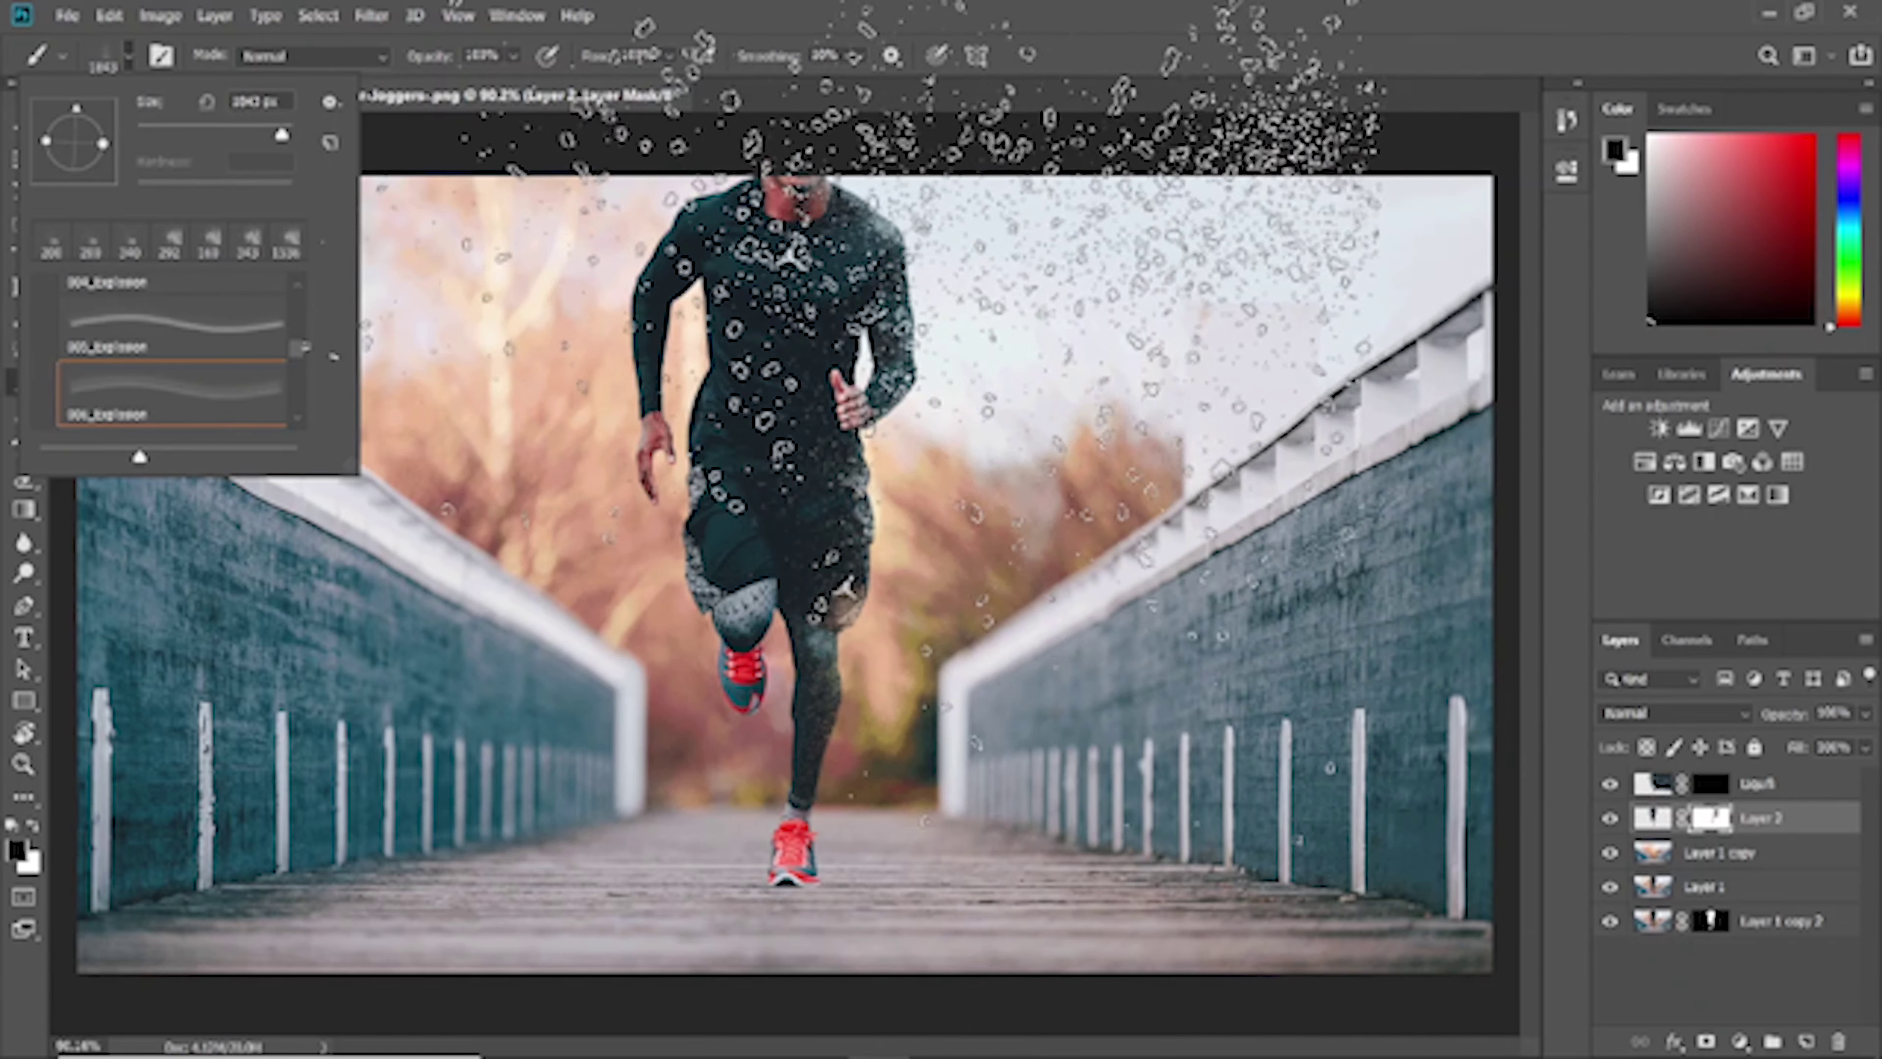
pyautogui.press('Return')
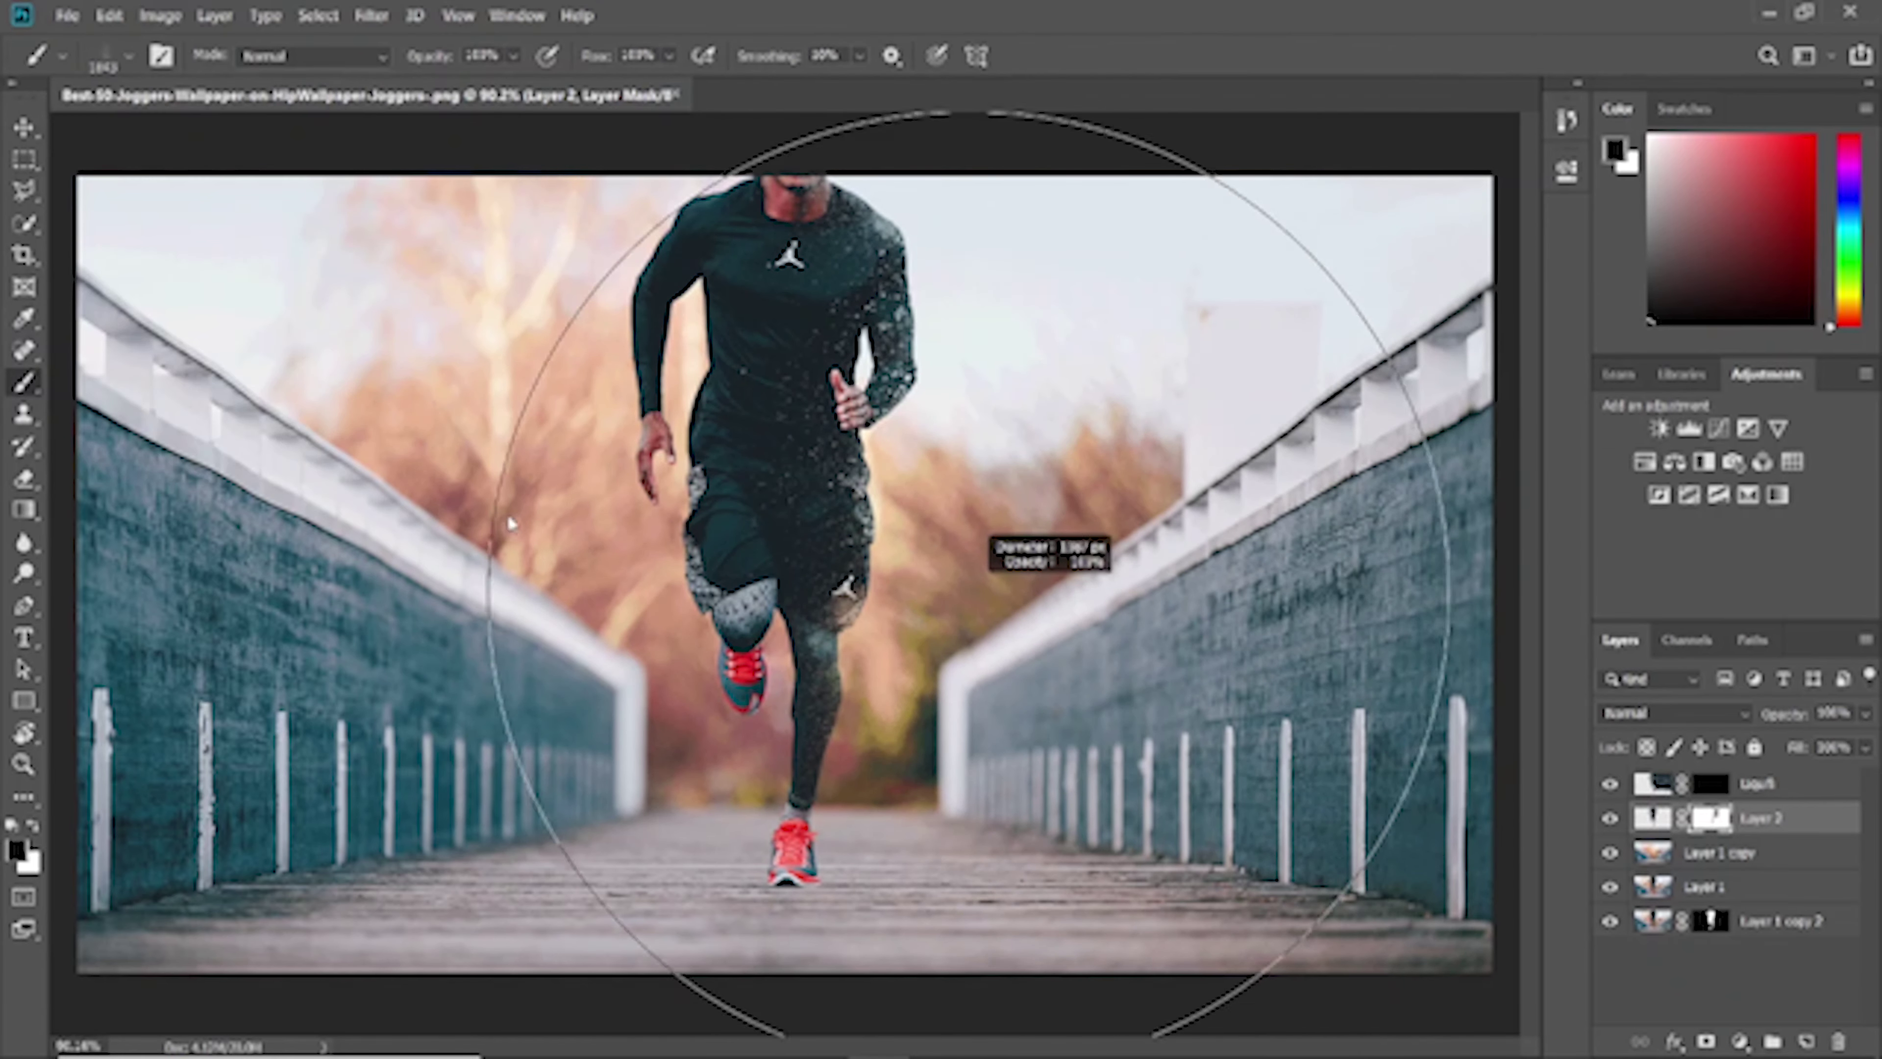
pyautogui.moveTo(889, 592); pyautogui.dragTo(947, 590)
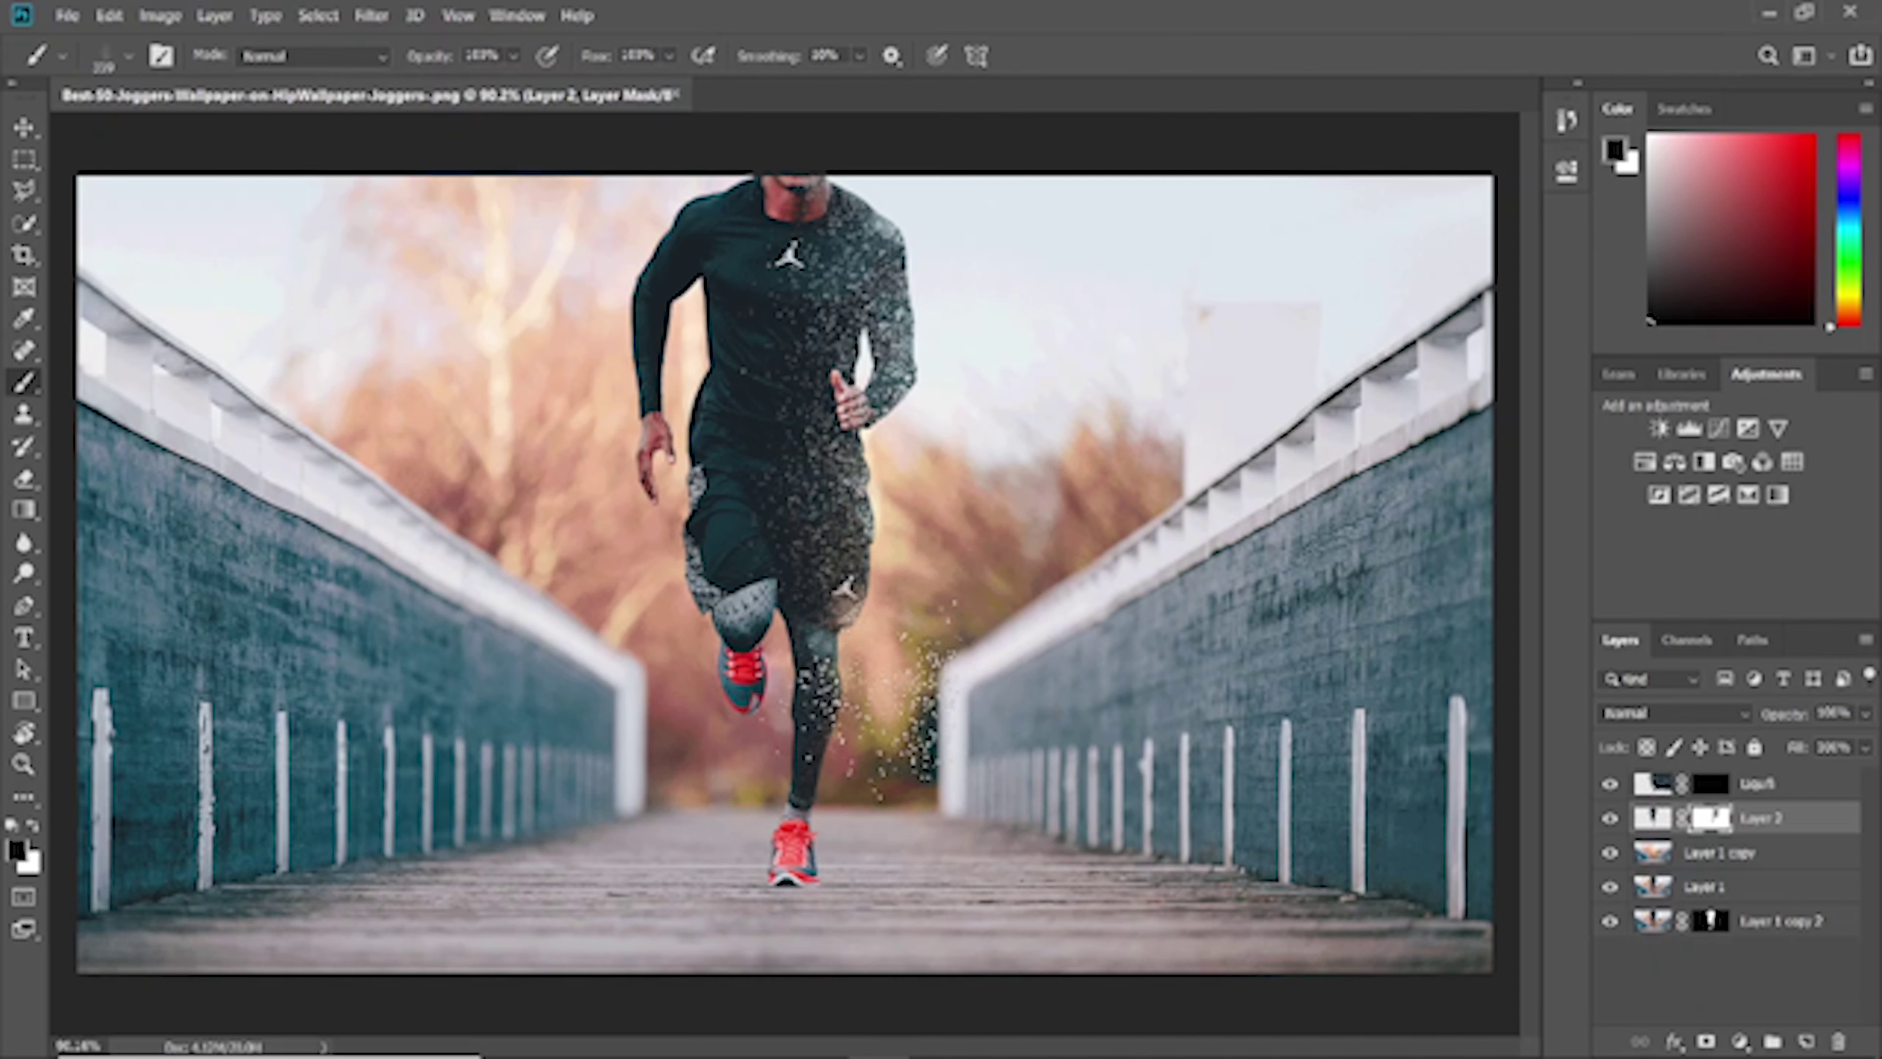
# Undo the lower-leg particles and paint particles across the torso and right arm
pyautogui.hotkey('ctrl', 'z')
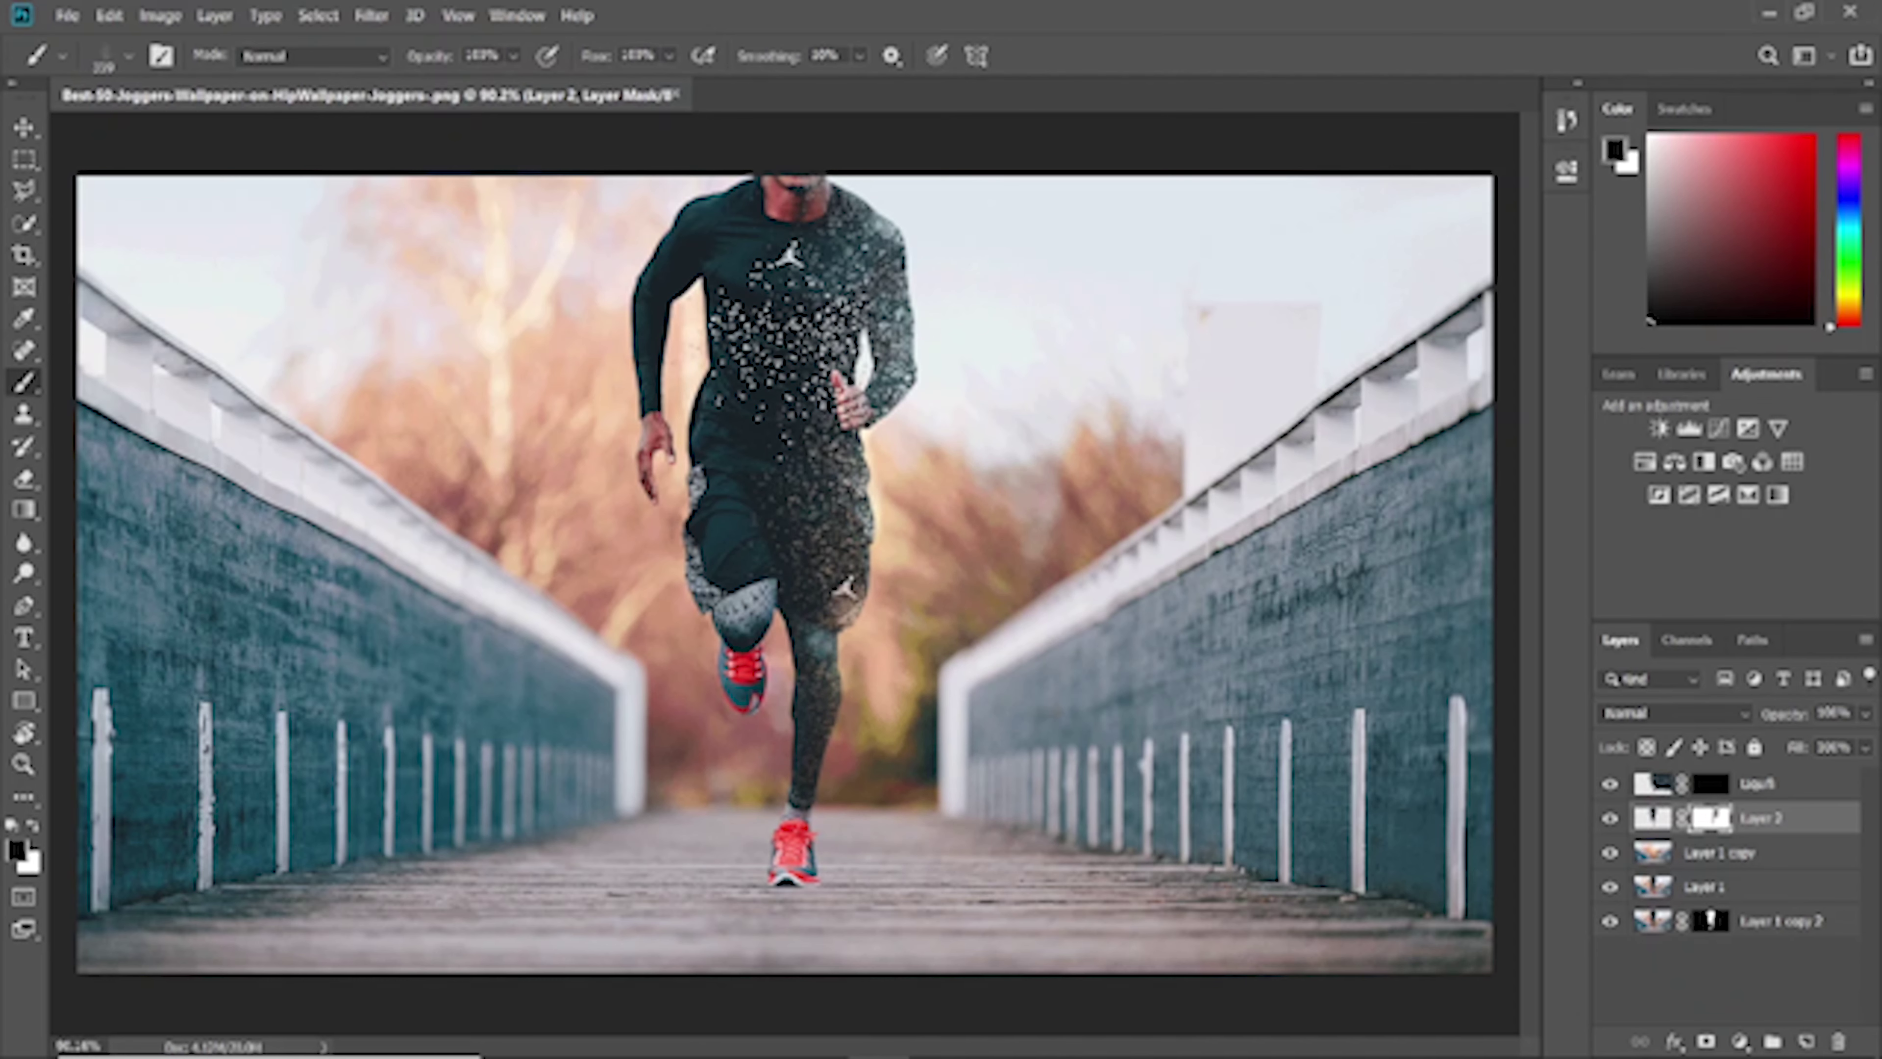
pyautogui.moveTo(870, 352); pyautogui.dragTo(786, 319)
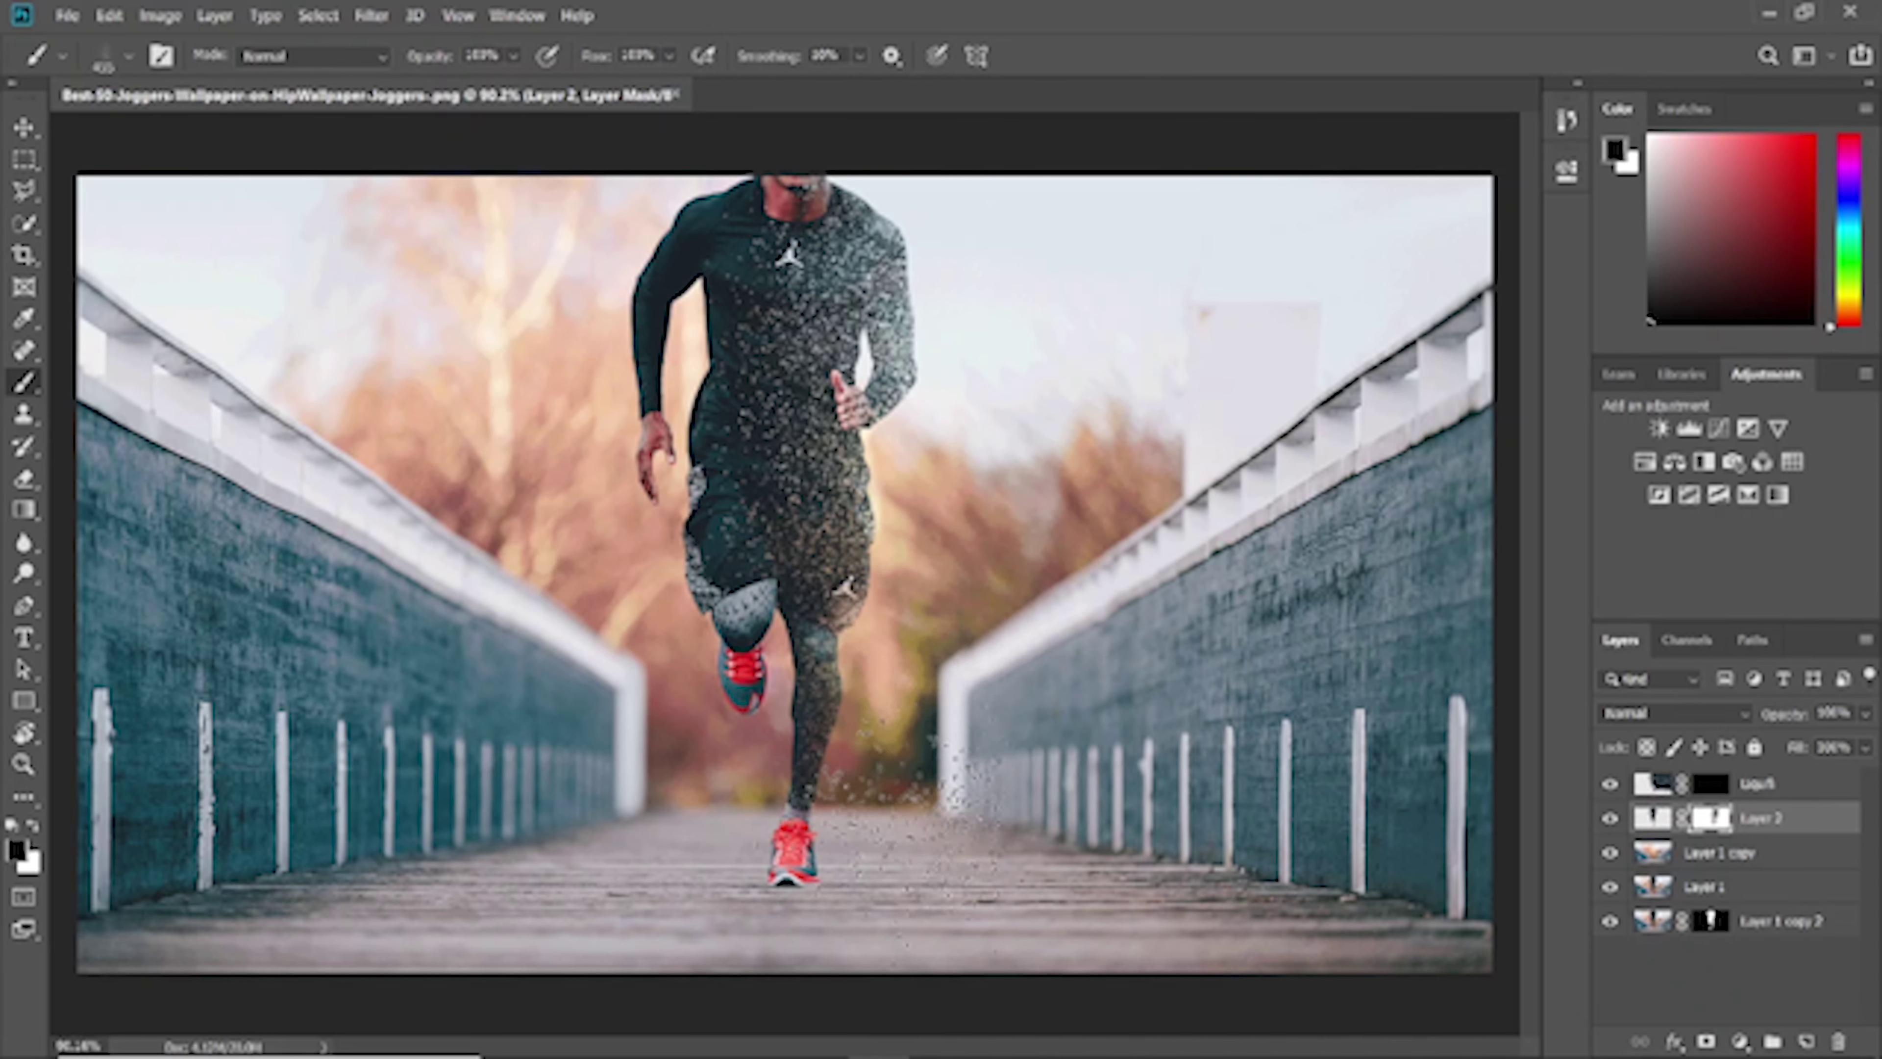
pyautogui.click(129, 56)
pyautogui.press('.')
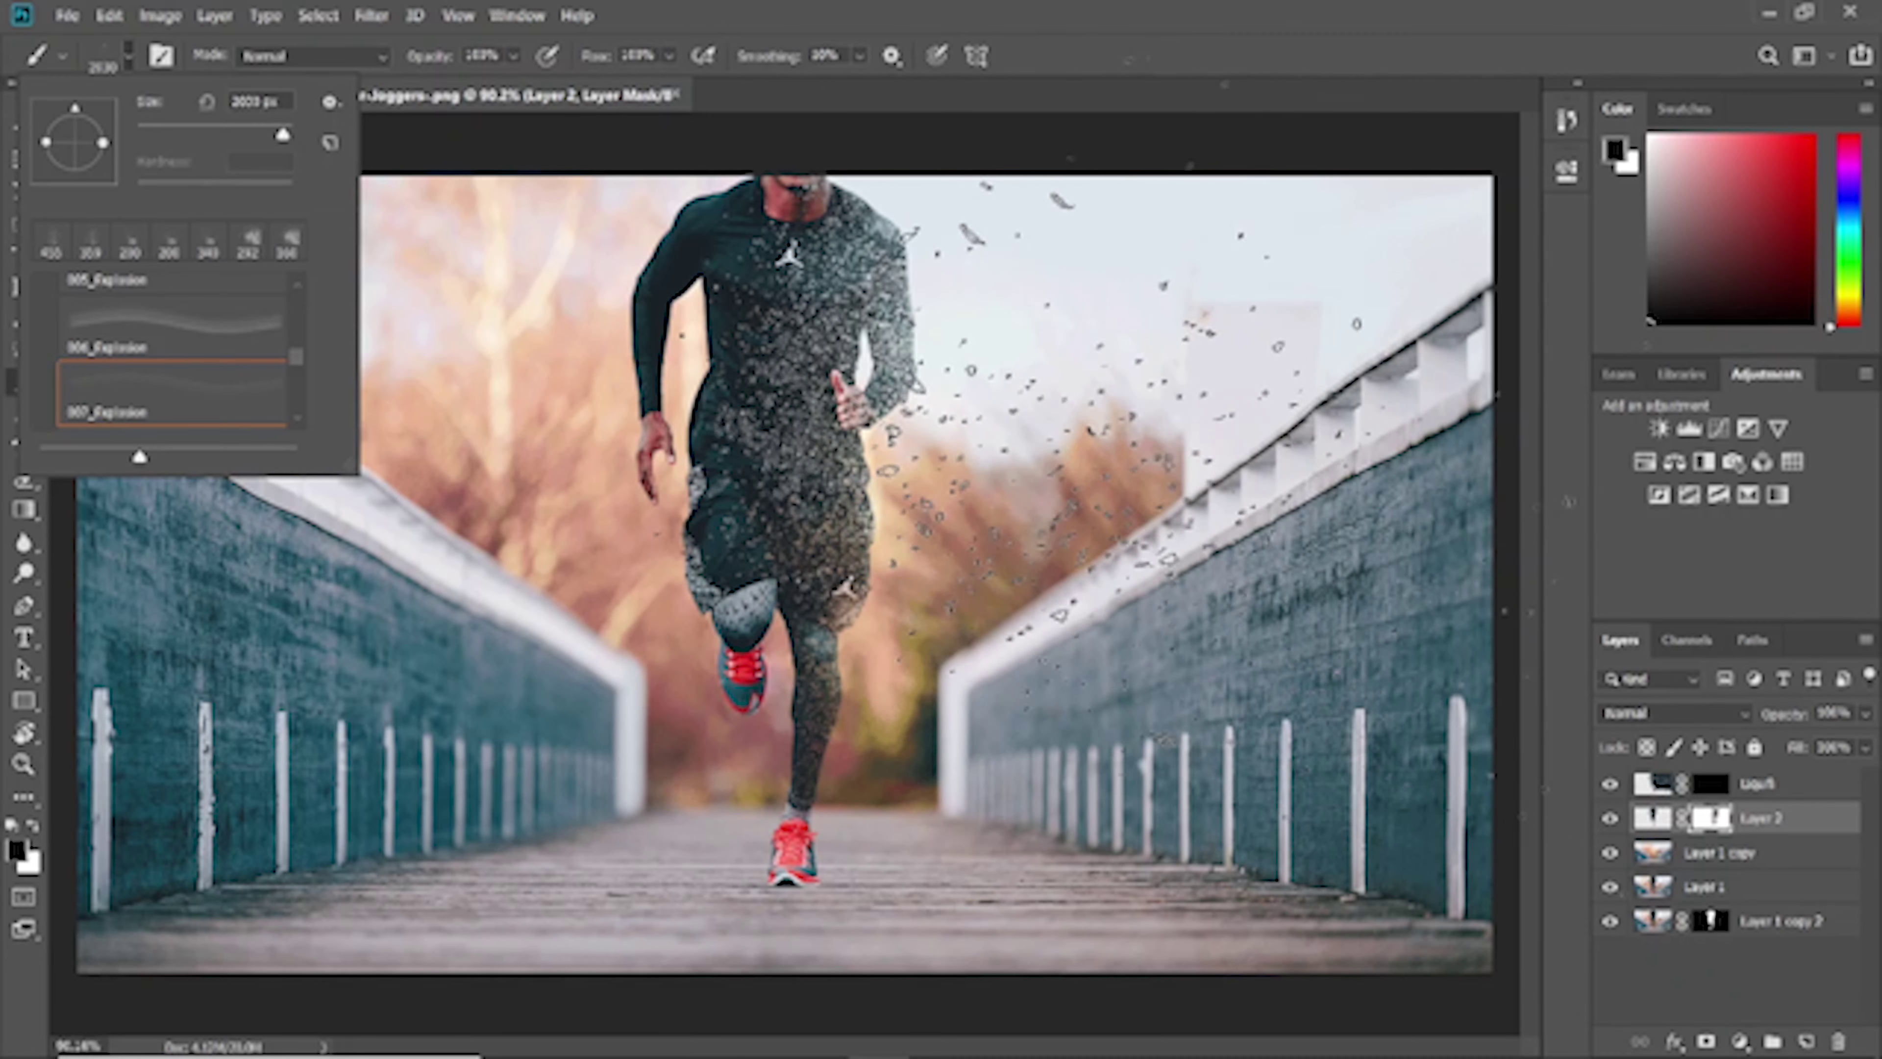
# Stamp explosion particles to the right of the runner's arm on the Layer 2 mask
pyautogui.keyDown('alt'); pyautogui.rightClick(959, 480); pyautogui.keyUp('alt')
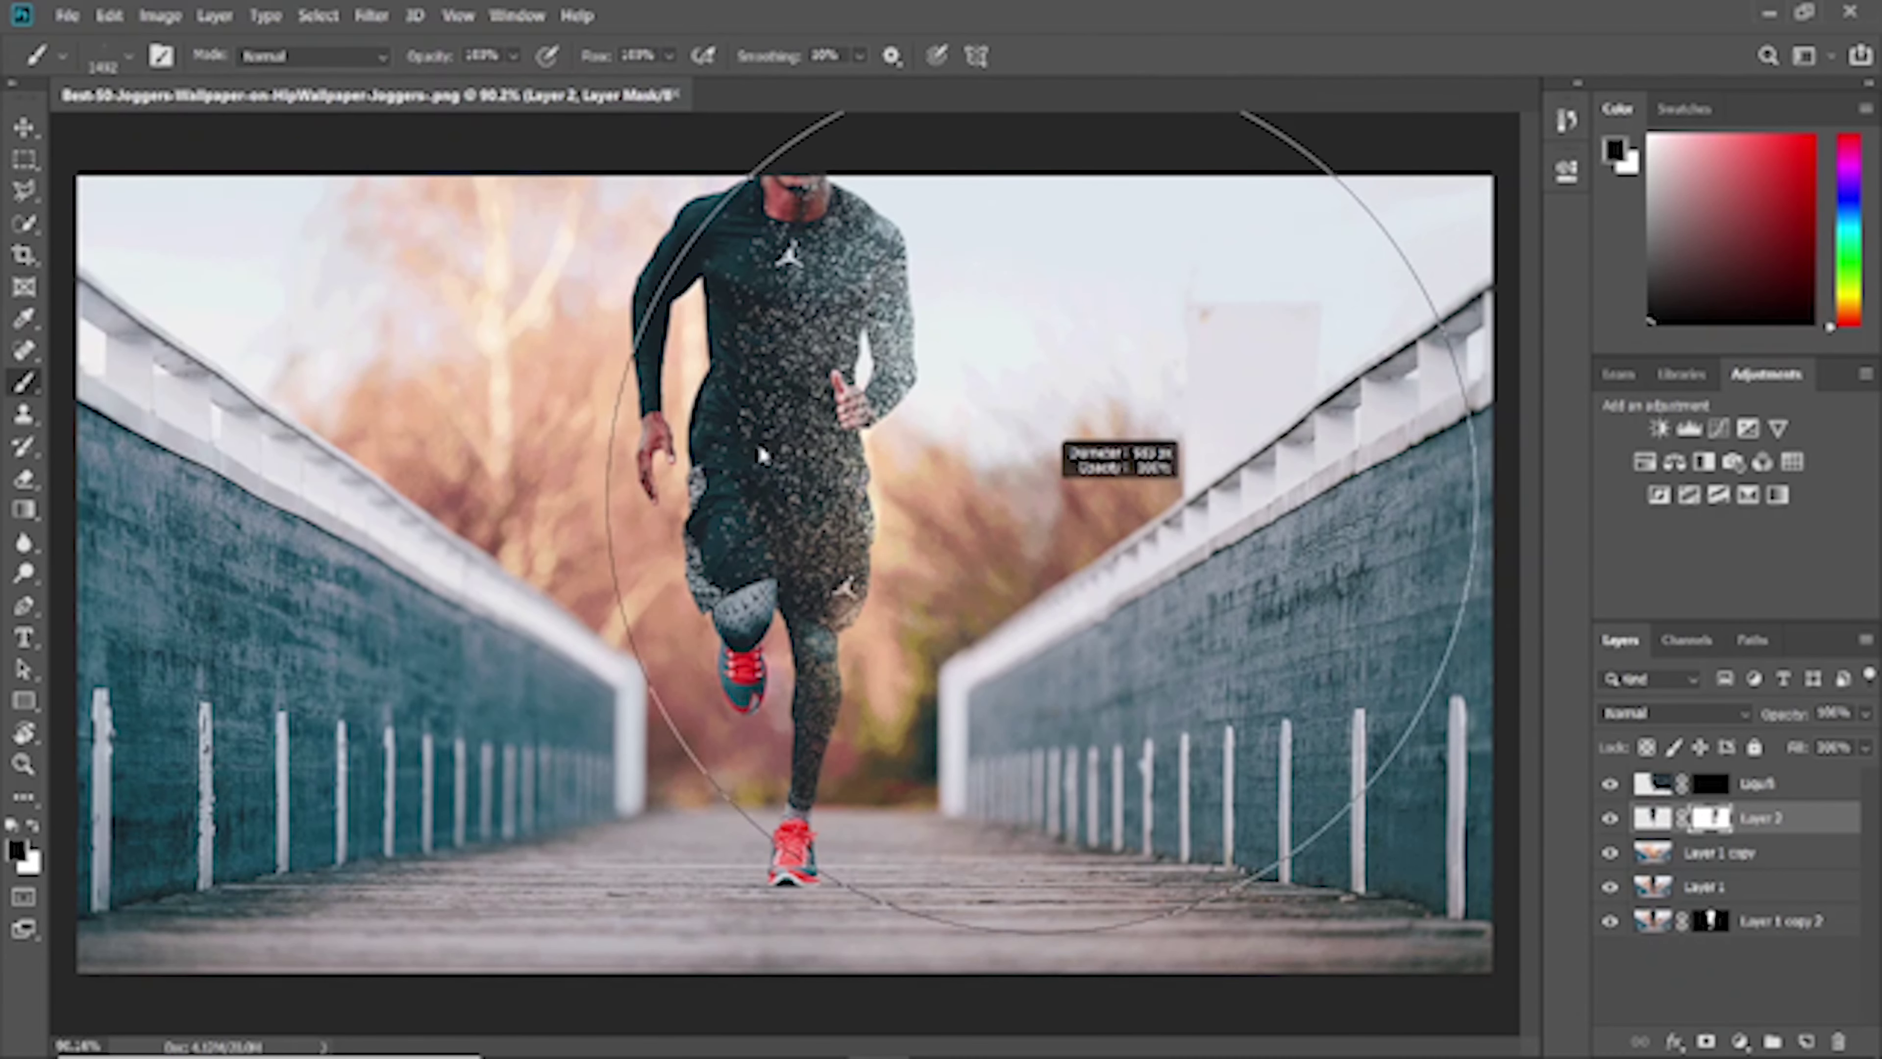
pyautogui.click(963, 479)
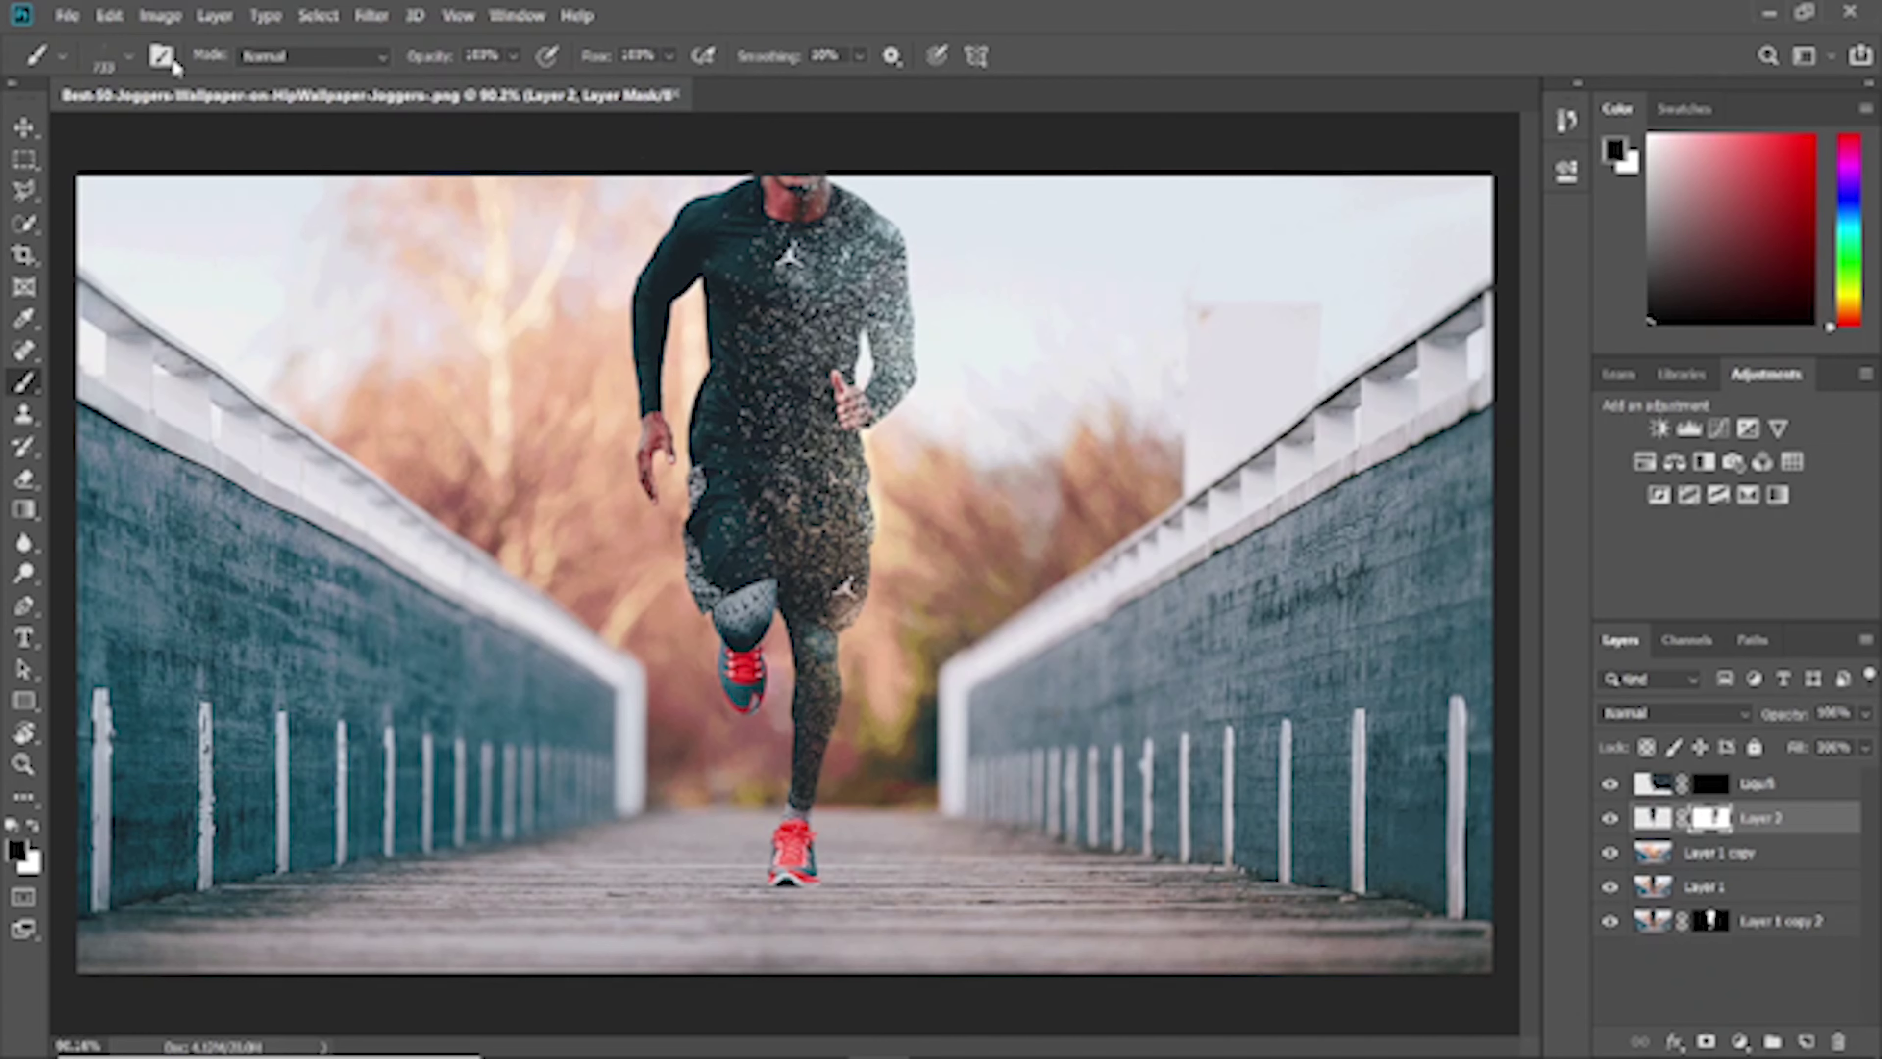
pyautogui.click(107, 65)
pyautogui.press('.')
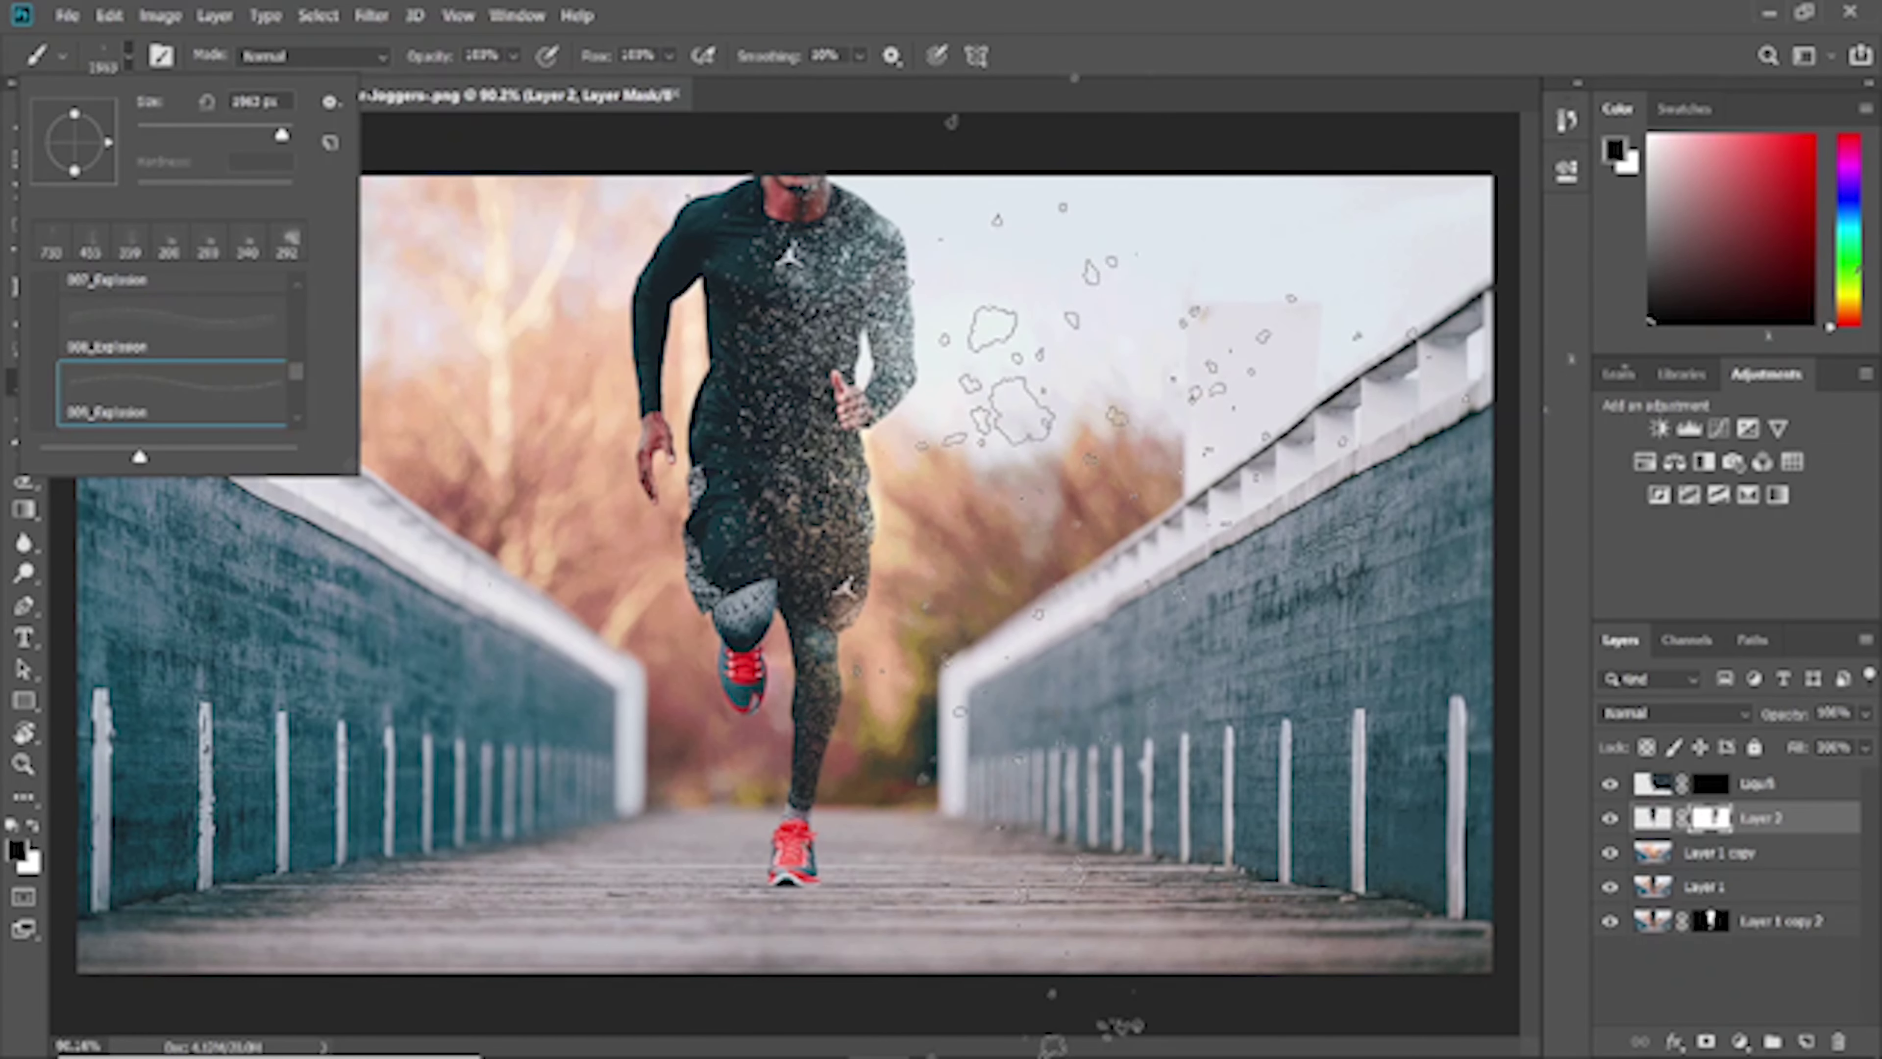
# Switch to the 011_Explosion brush at about 637 px and select Layer 1 copy
pyautogui.press('.')
pyautogui.press('.')
pyautogui.press('.')
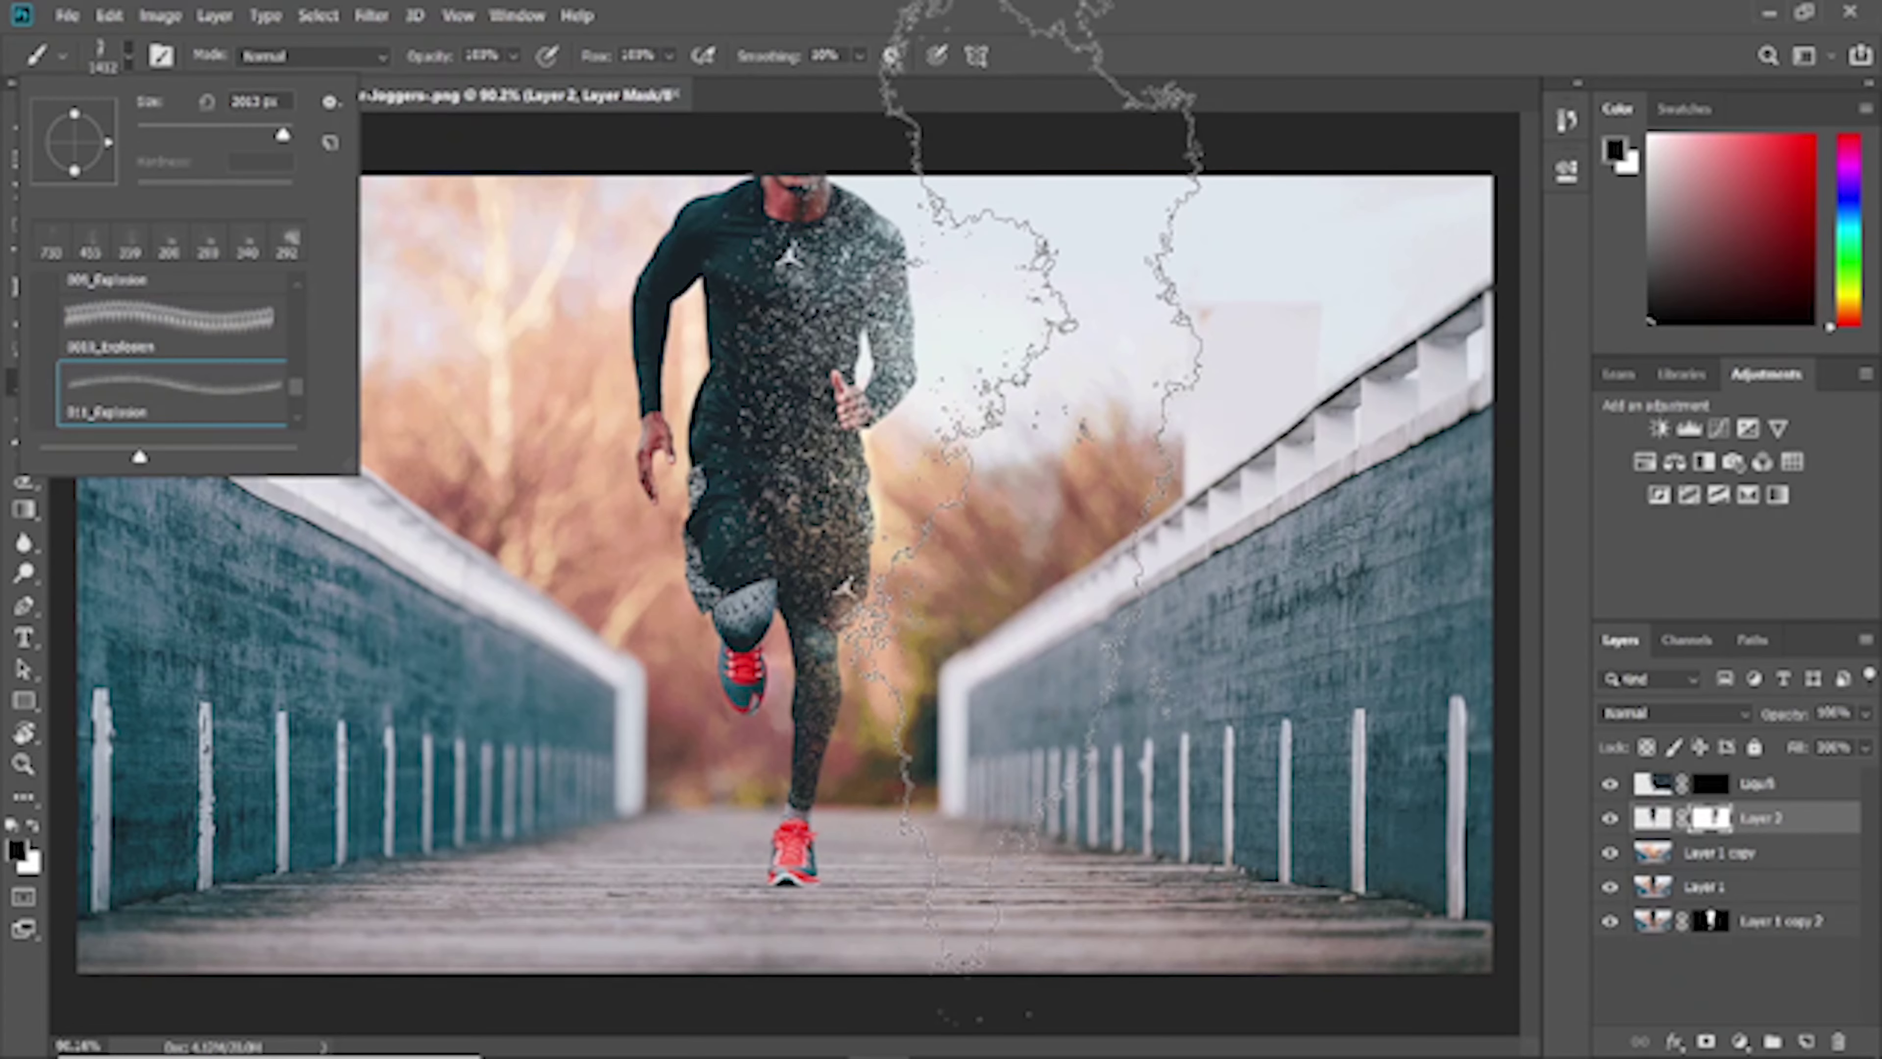
pyautogui.press('.')
pyautogui.press('.')
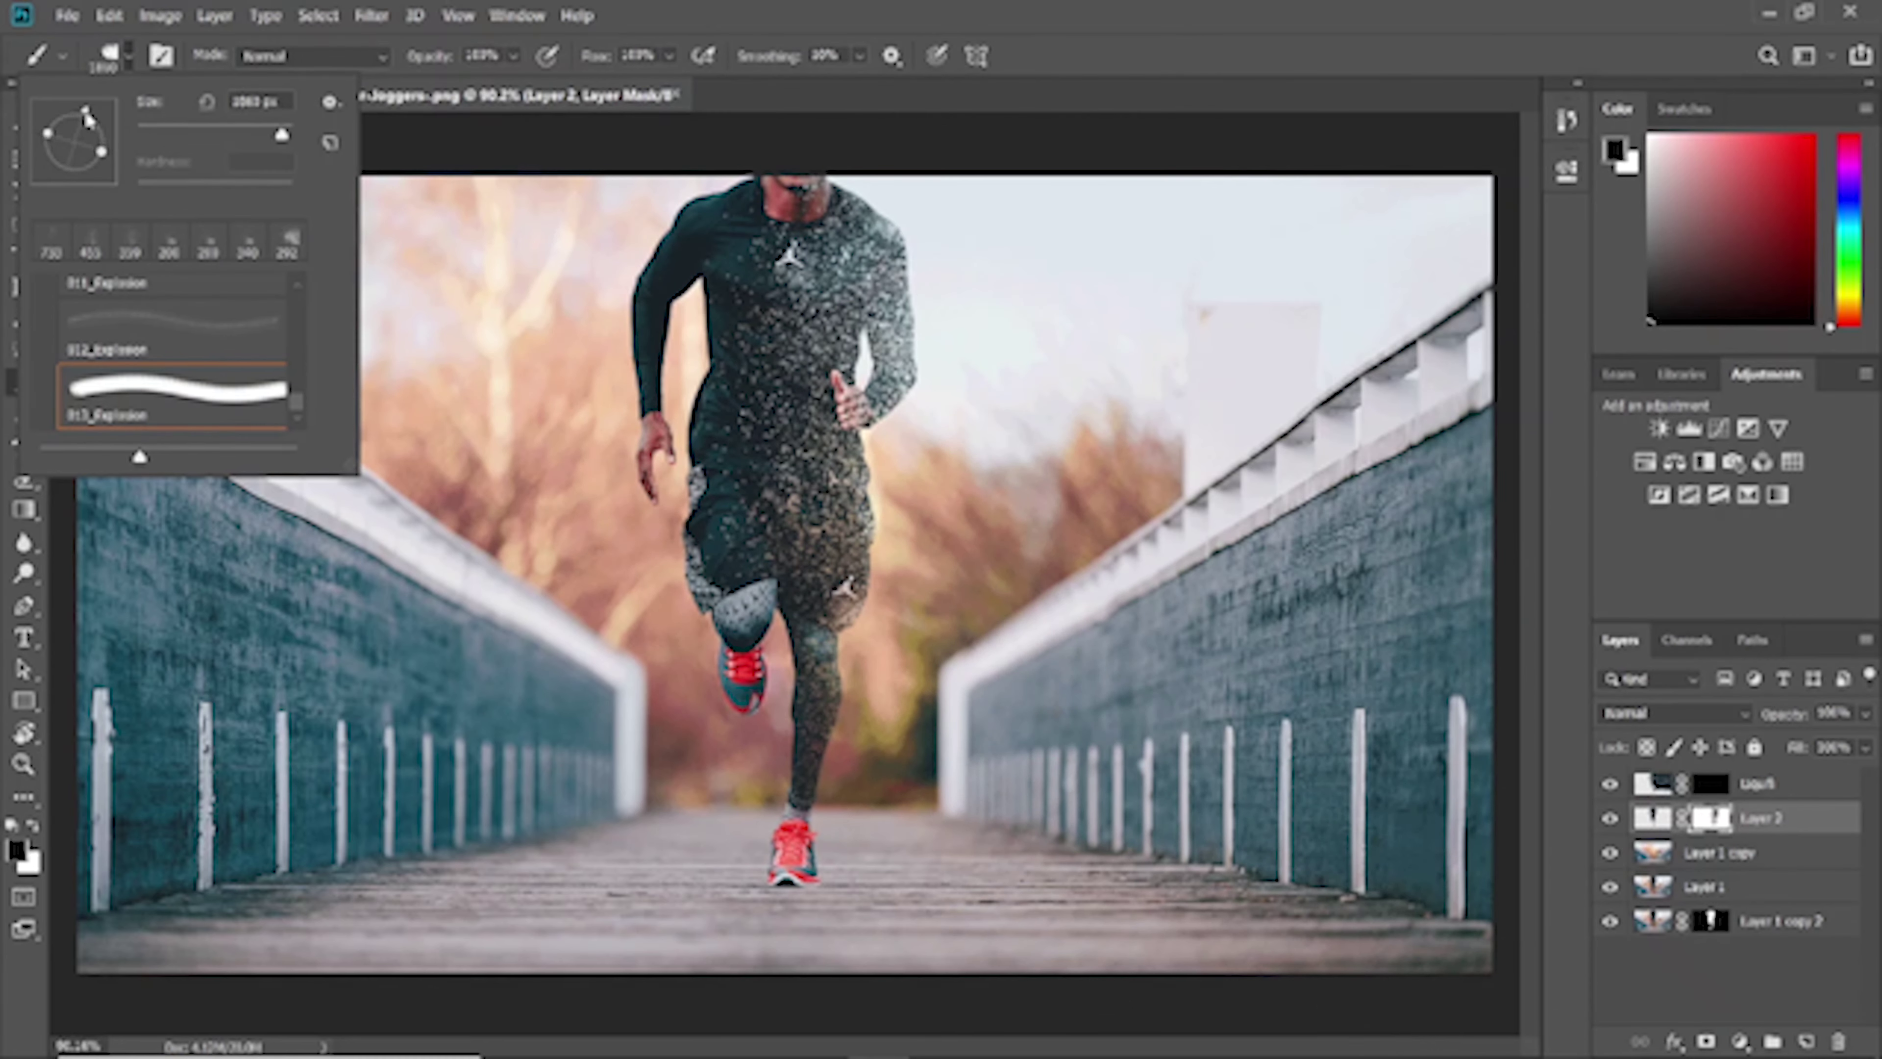
pyautogui.press('Escape')
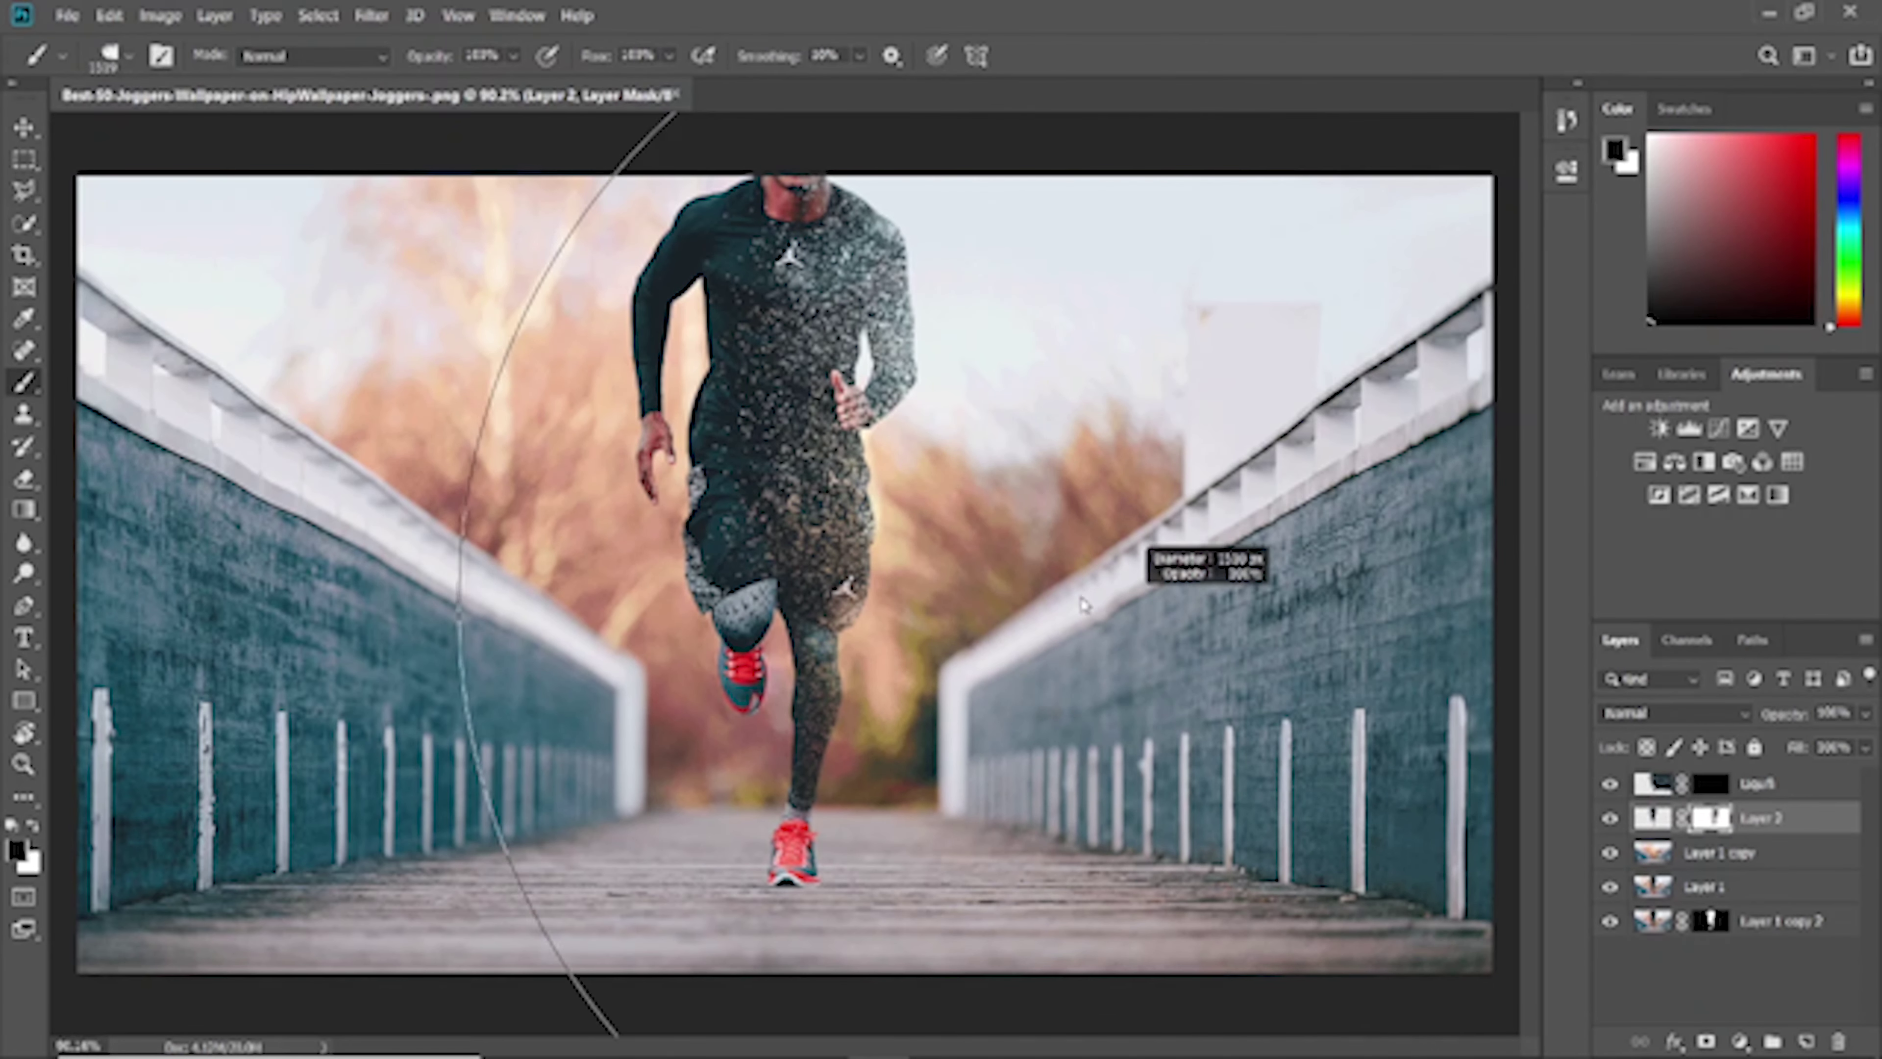
pyautogui.moveTo(1089, 445); pyautogui.dragTo(986, 445)
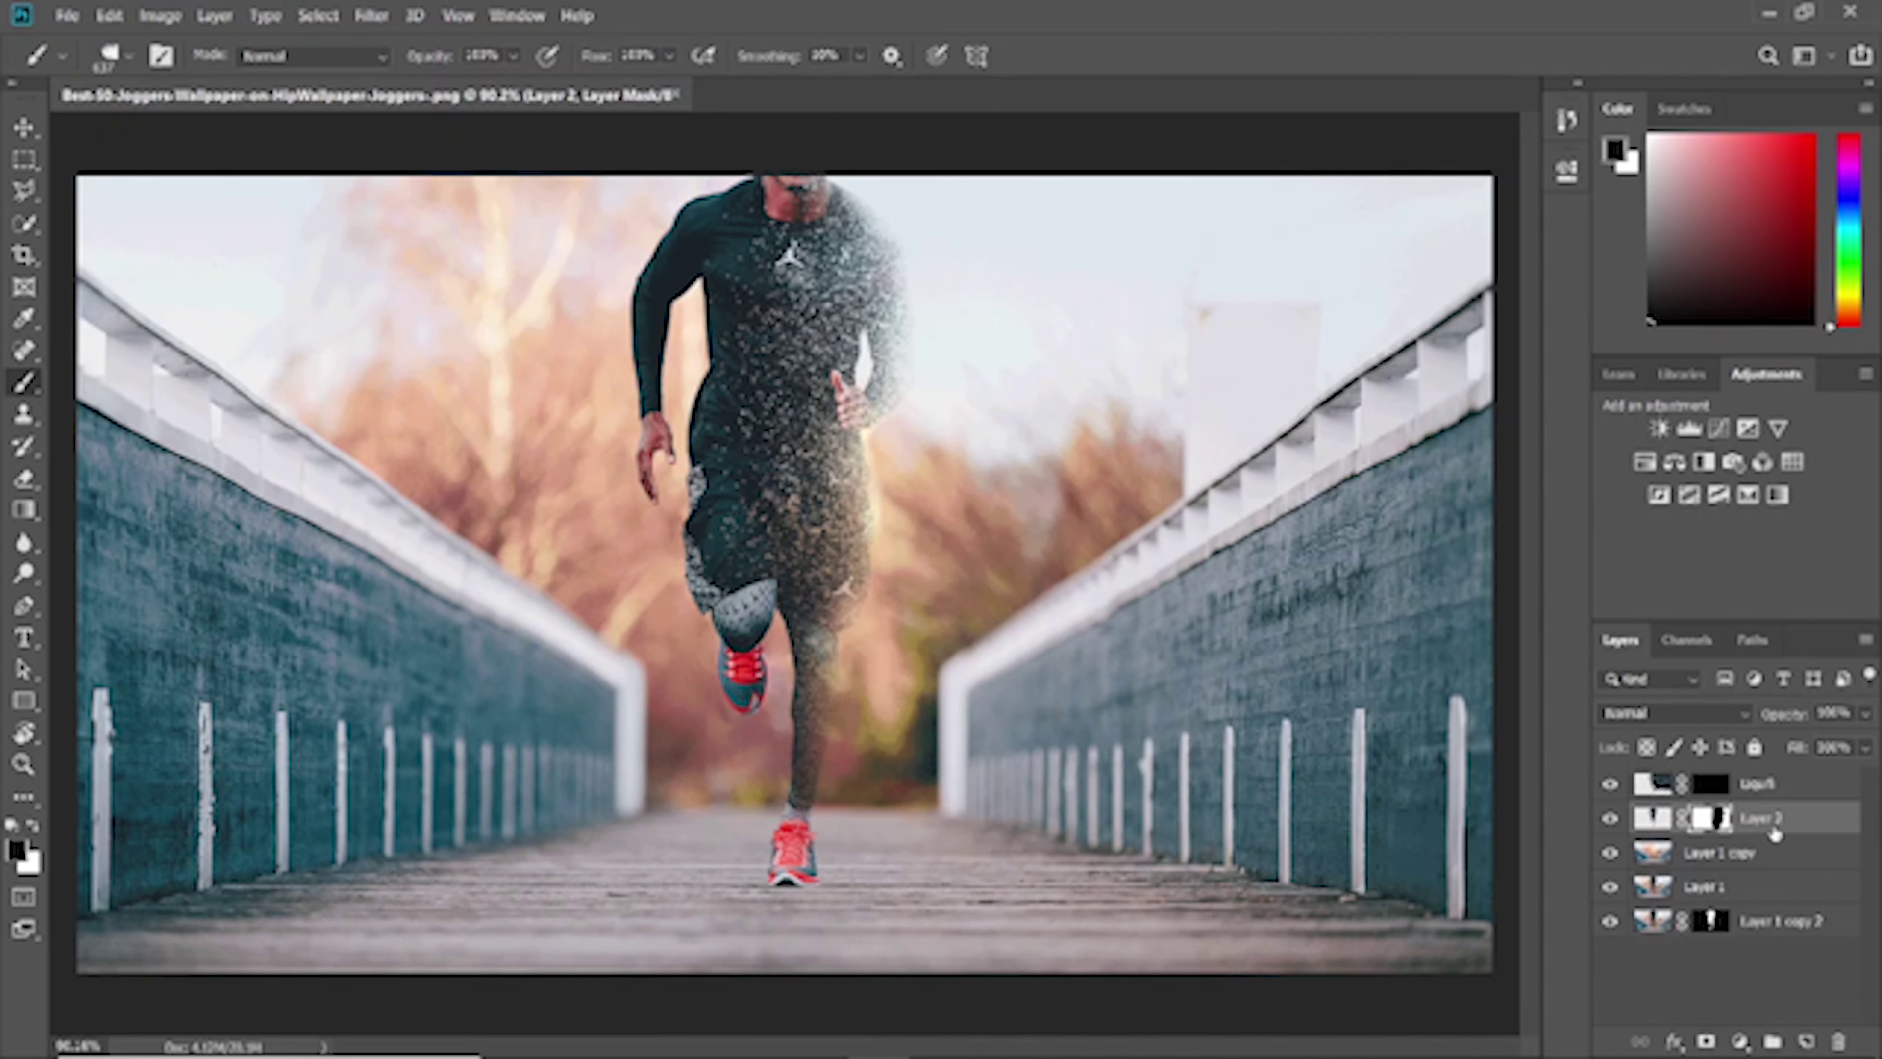
pyautogui.click(1768, 861)
# Move the Liquify layer beneath Layer 2 in the layer stack
pyautogui.click(1703, 888)
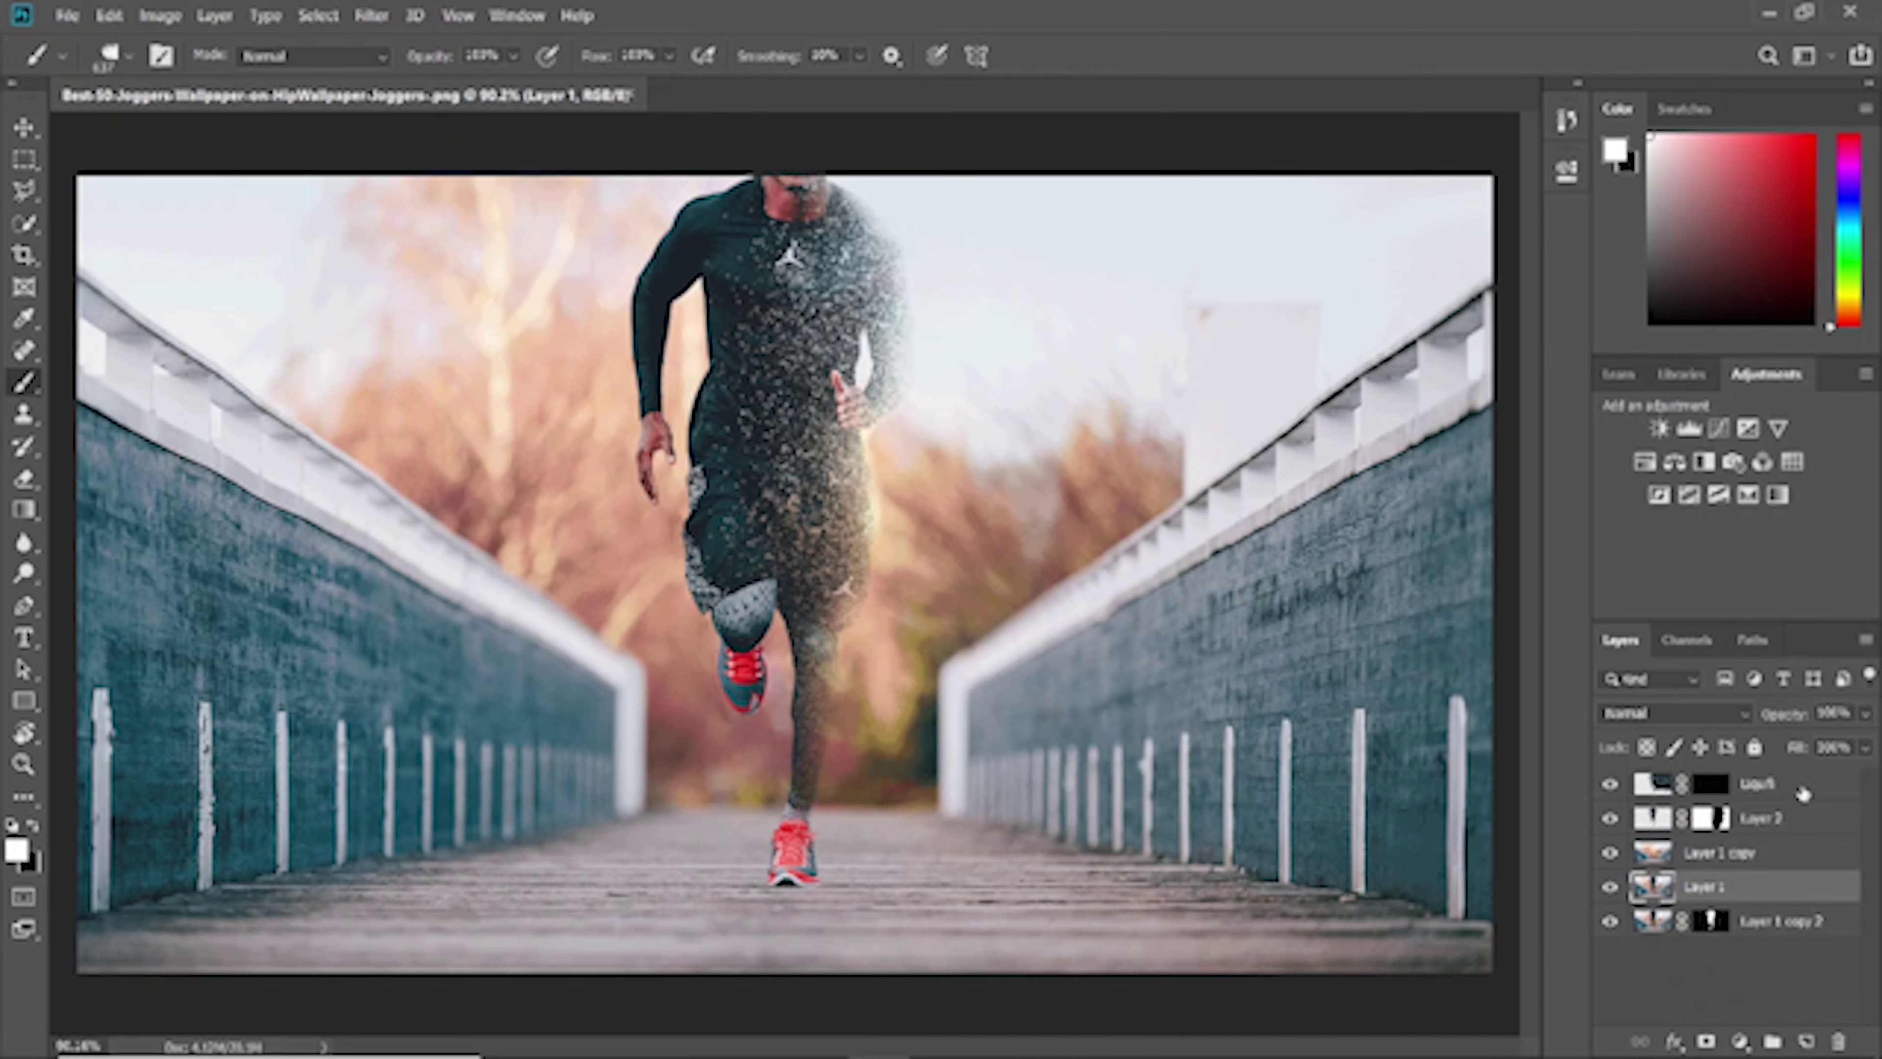
pyautogui.moveTo(1780, 820); pyautogui.dragTo(1775, 842)
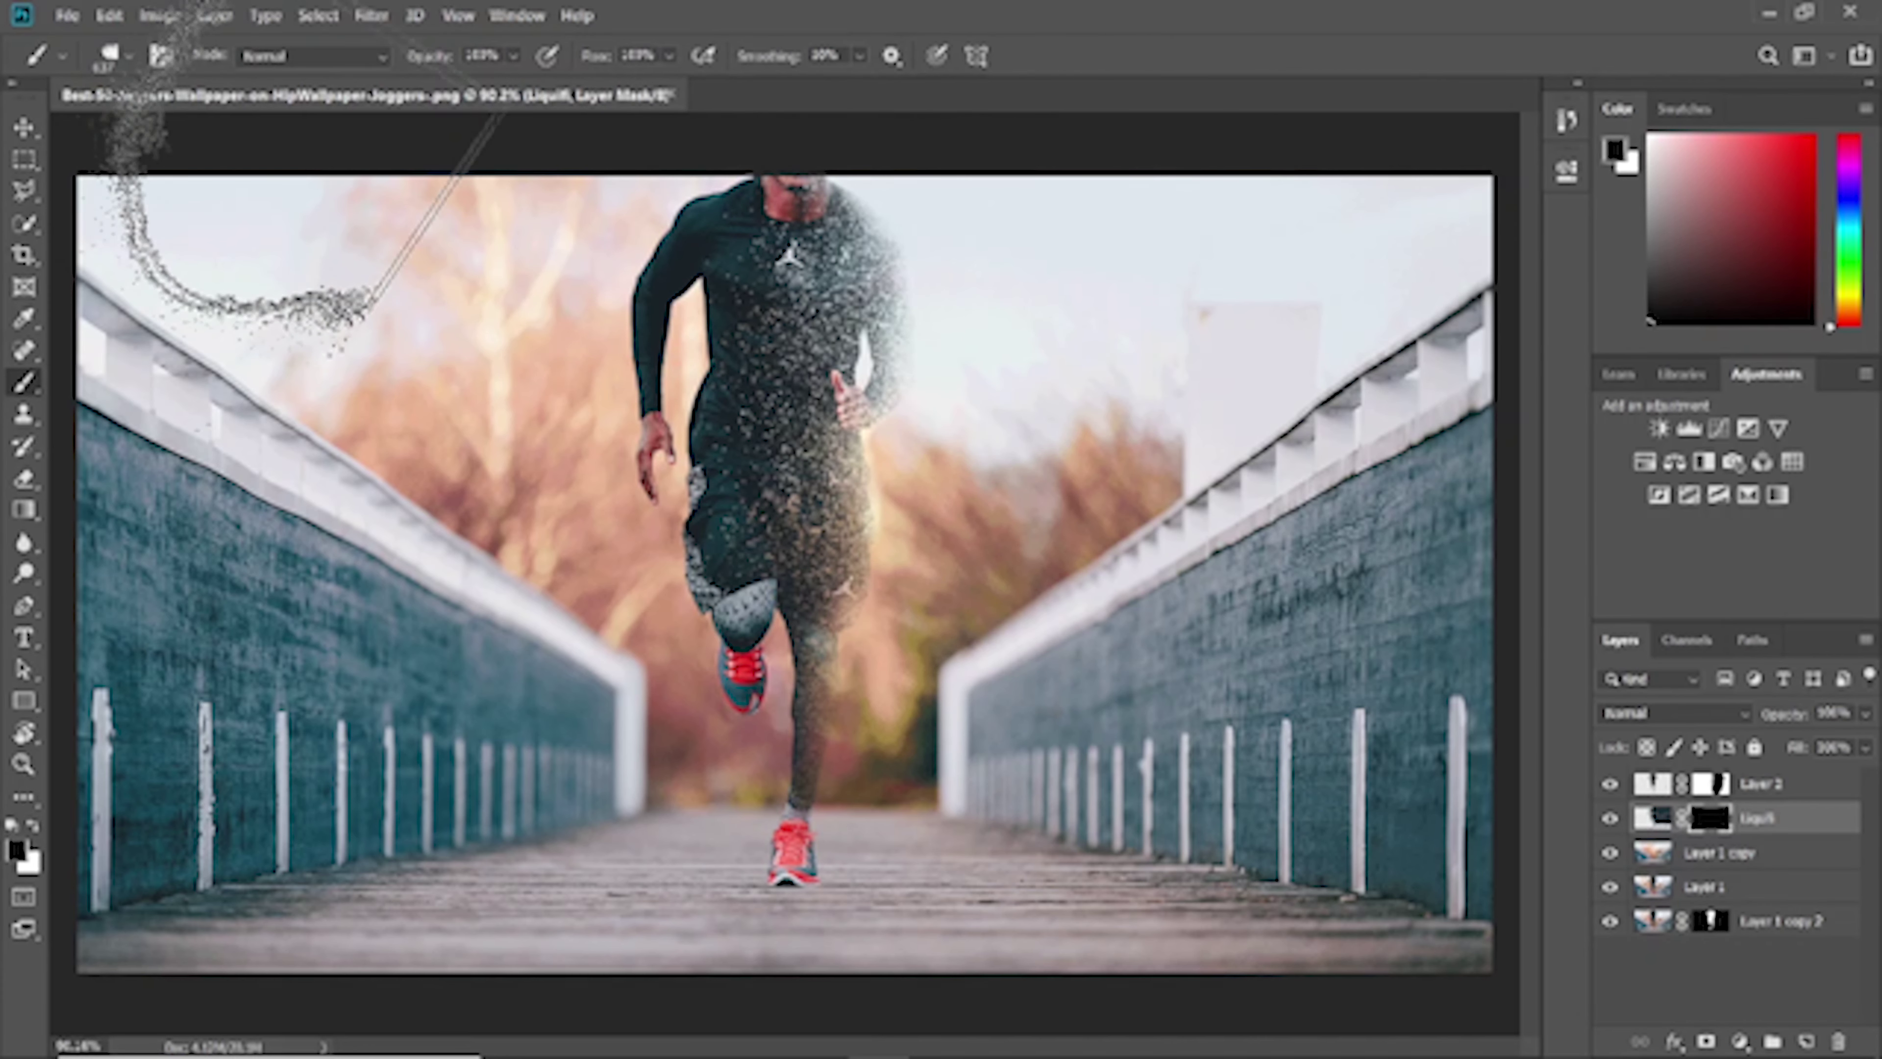
pyautogui.click(132, 59)
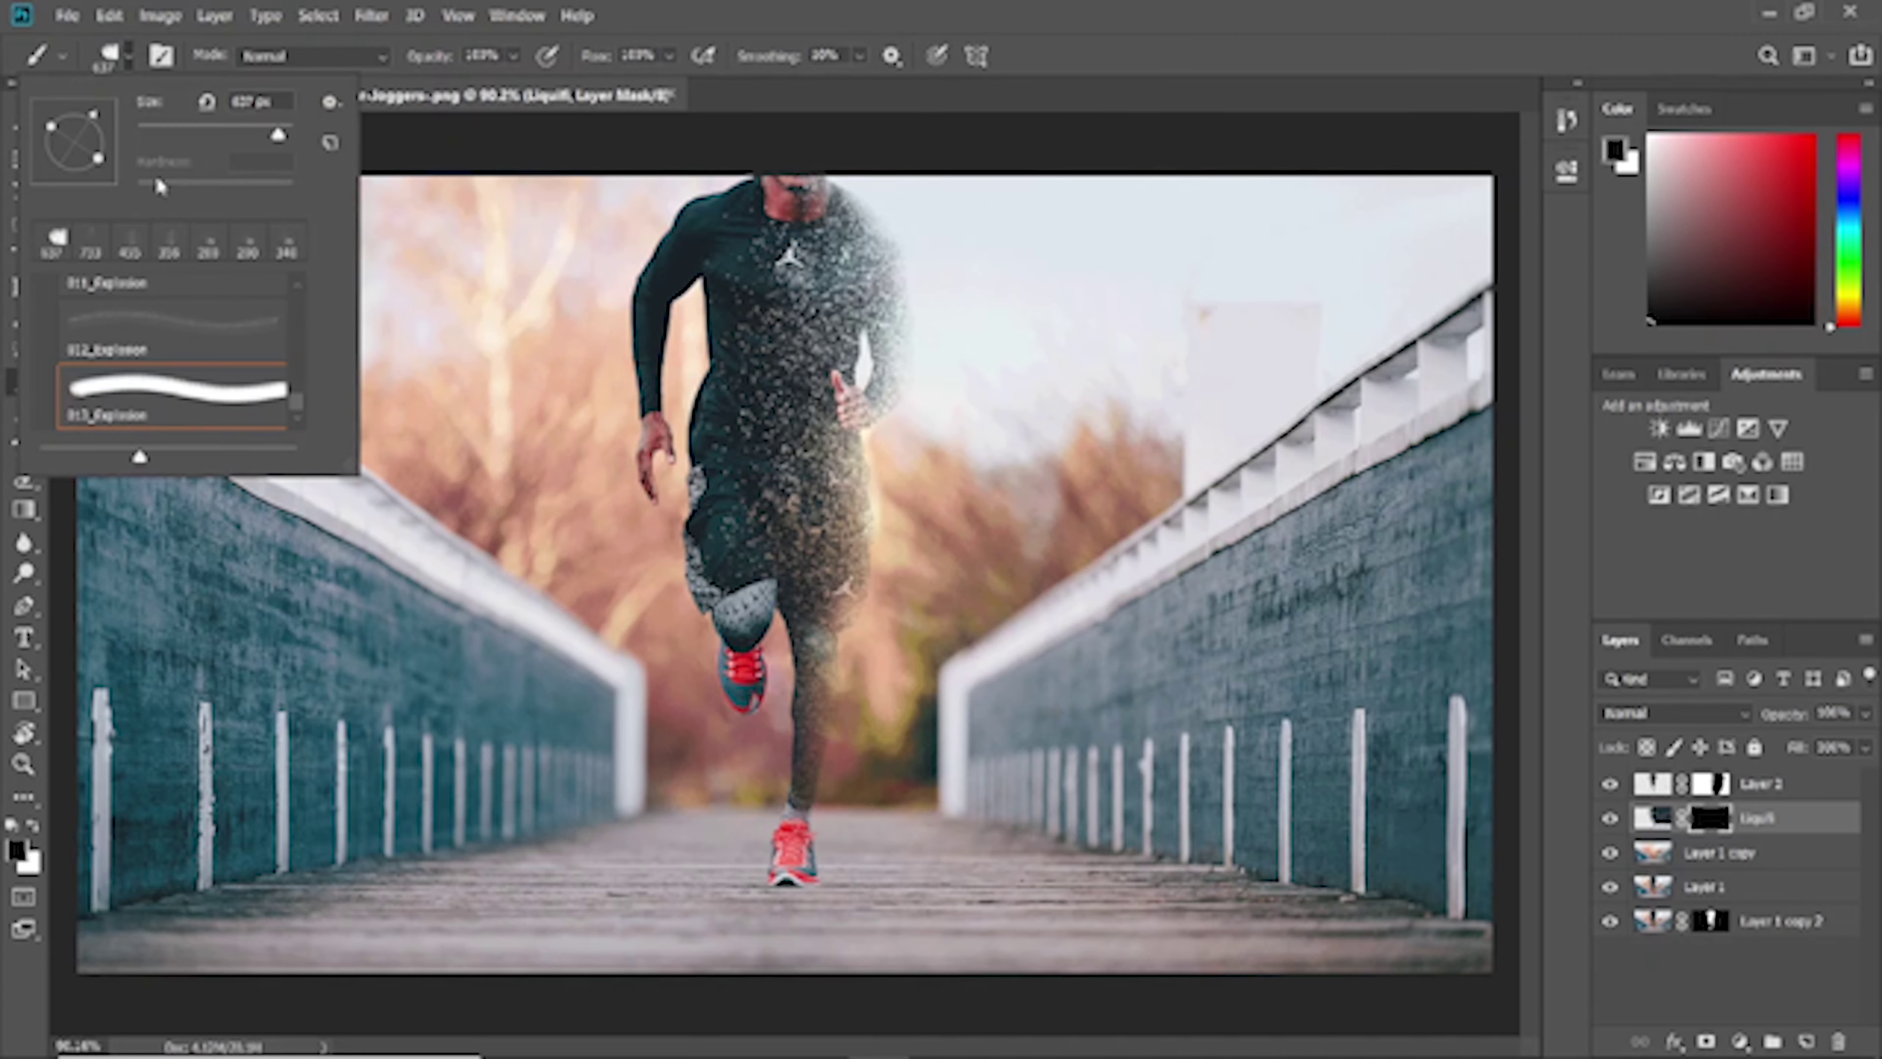
# Step through the Explosion brush presets from 012_Explosion back past 009_Explosion
pyautogui.scroll(1, 176, 351)
pyautogui.click(175, 352)
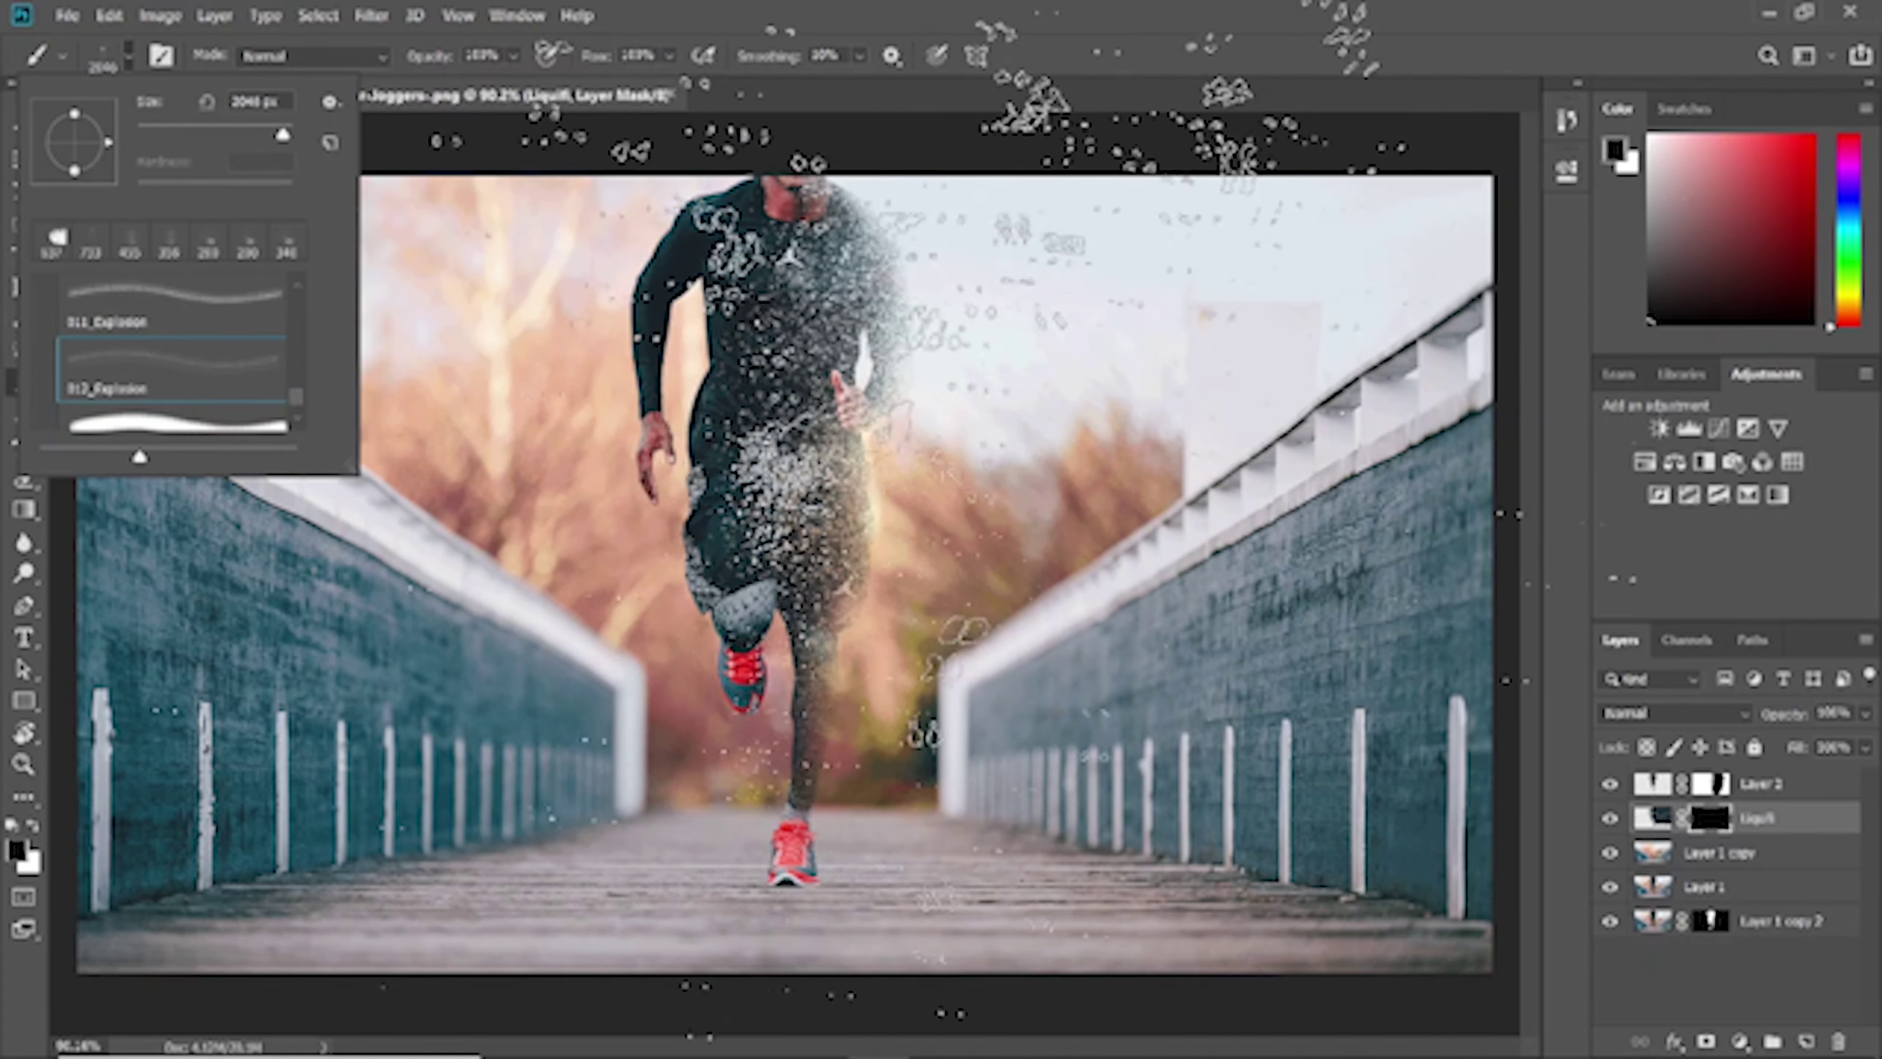
pyautogui.click(172, 308)
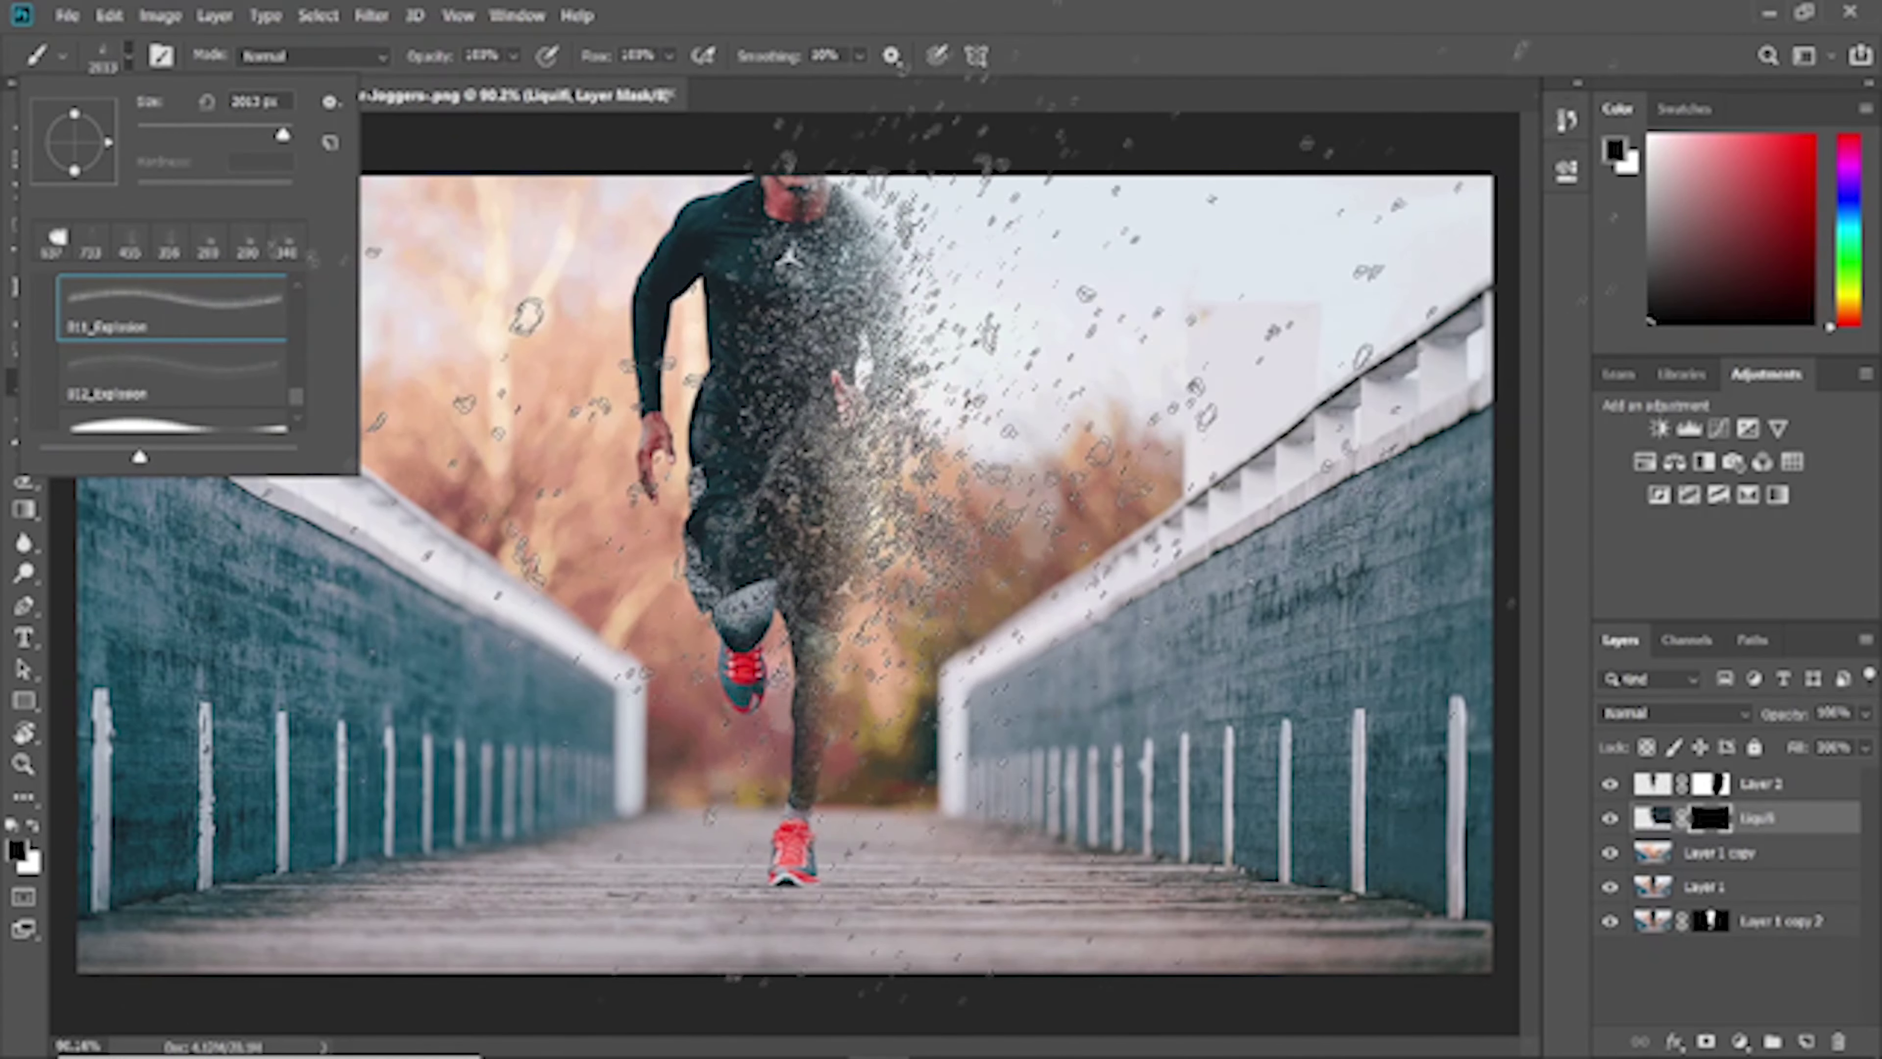
pyautogui.scroll(1, 172, 308)
pyautogui.click(172, 308)
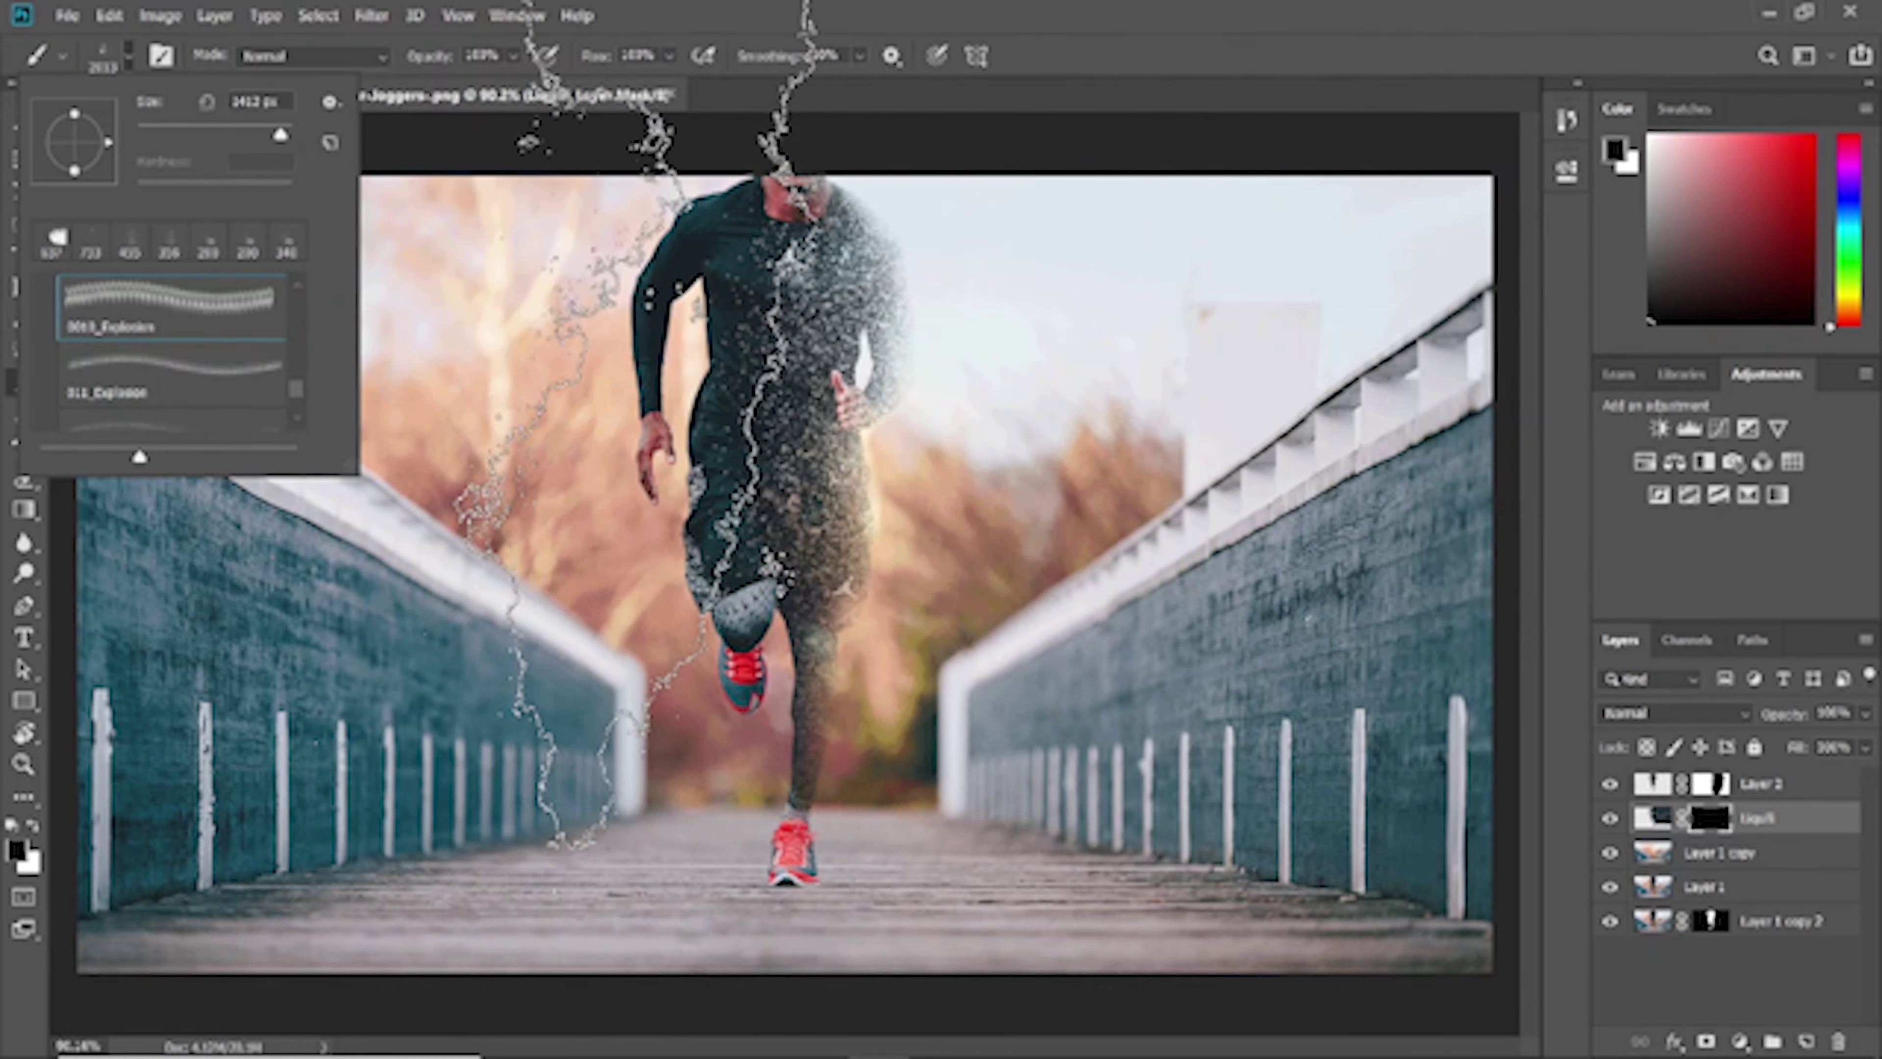
pyautogui.scroll(1, 172, 308)
pyautogui.click(172, 308)
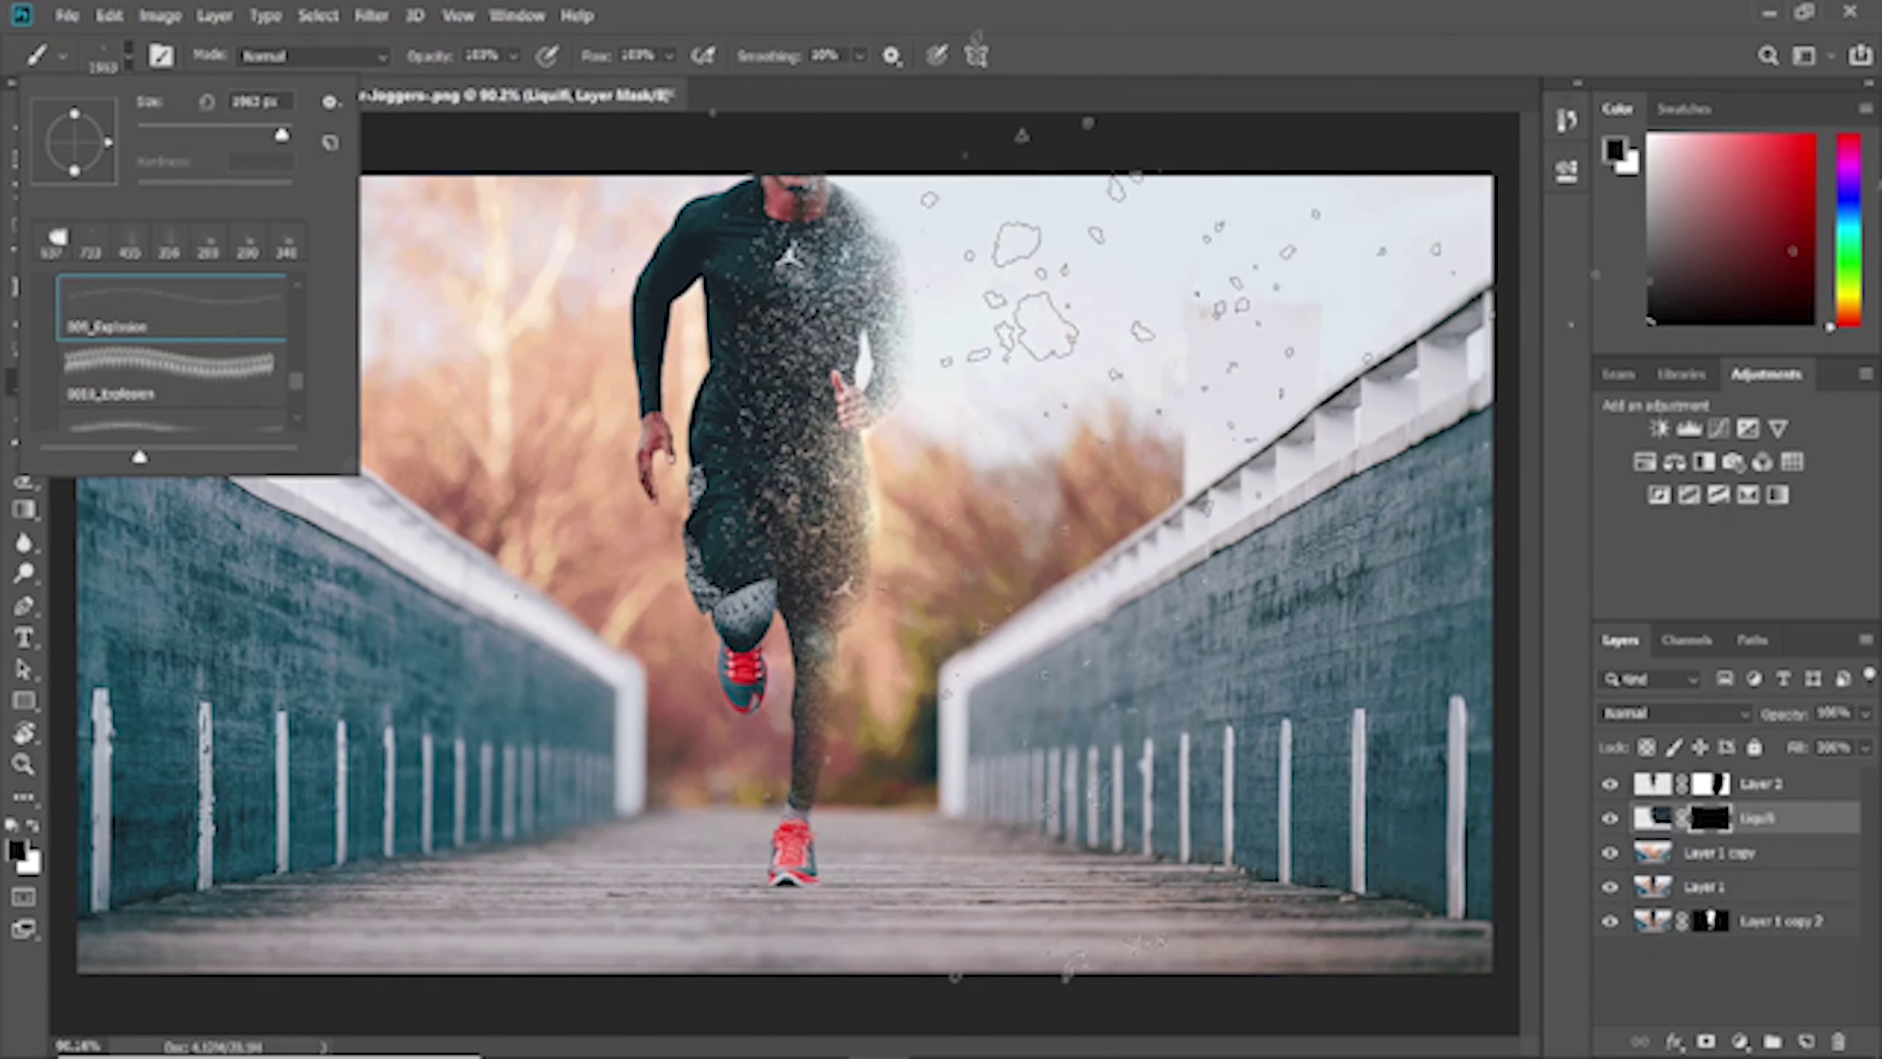
pyautogui.scroll(1, 172, 308)
pyautogui.click(172, 308)
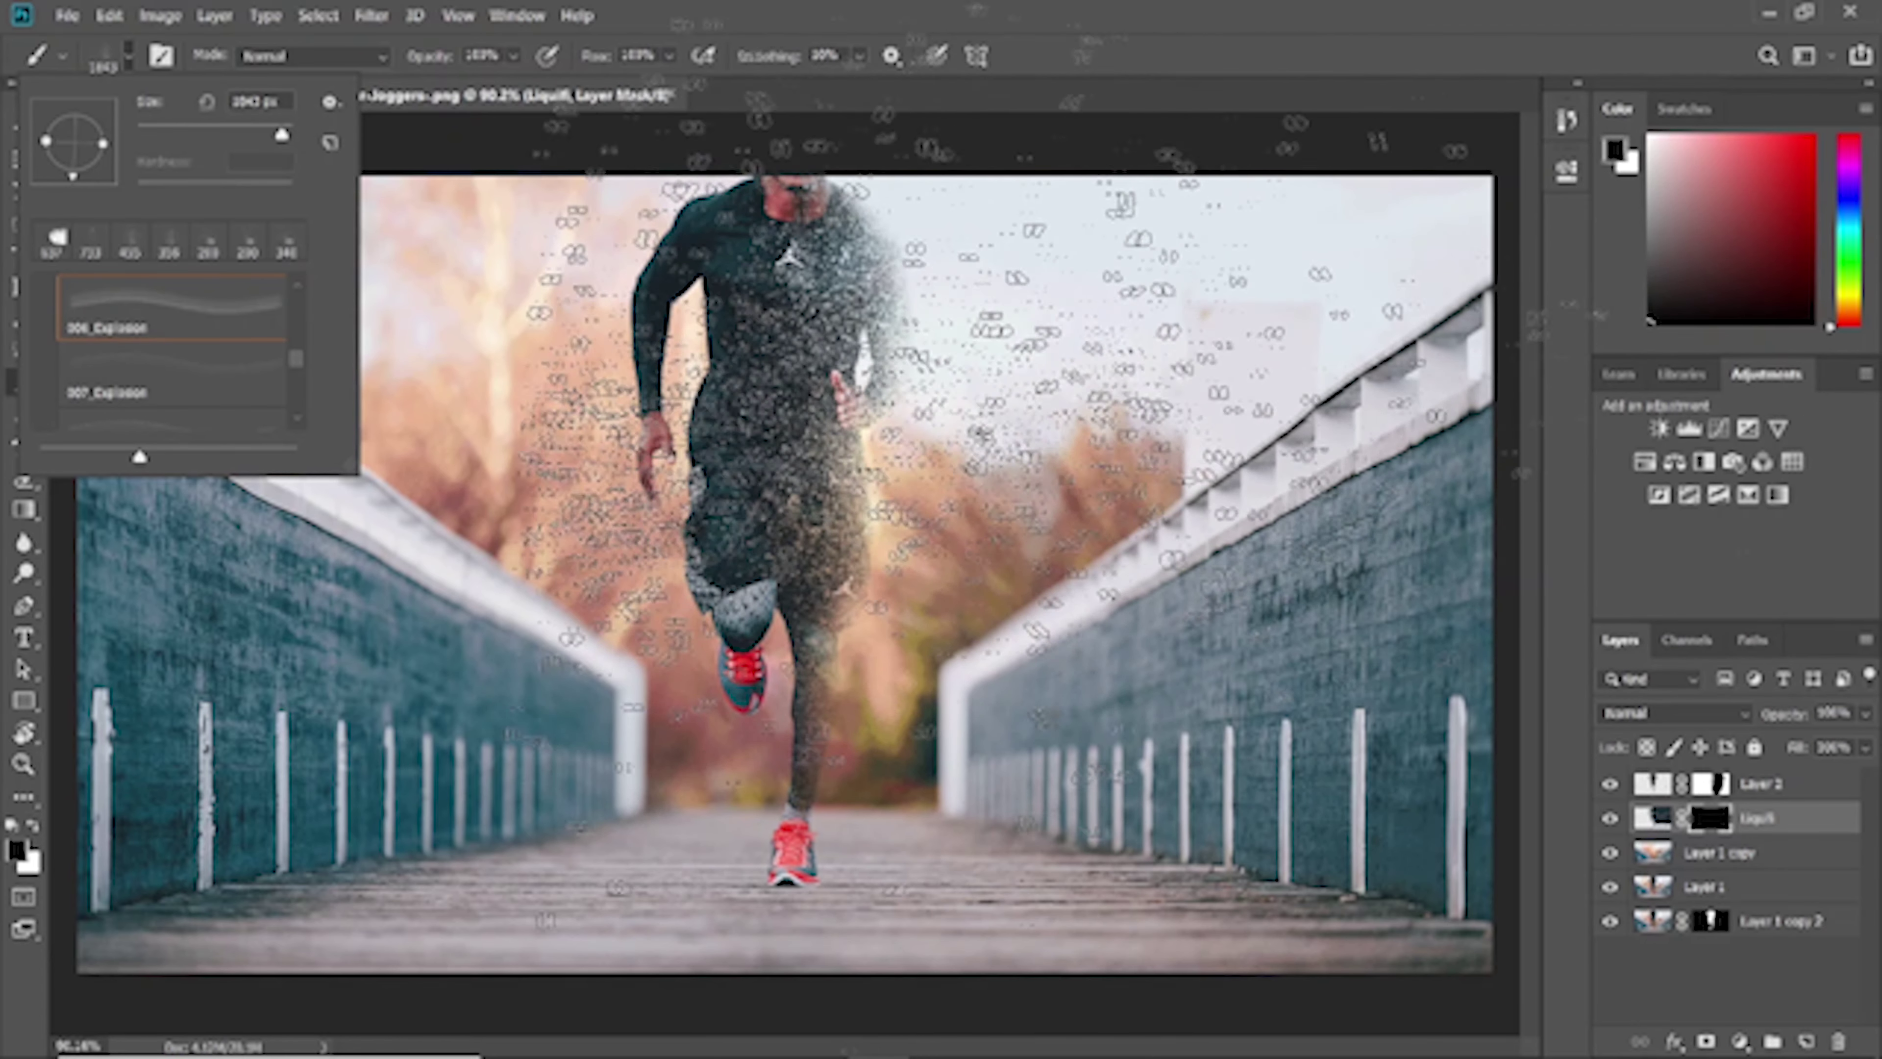
# With a 524 px brush, paint the Liquify mask so particles spray rightward off the runner
pyautogui.moveTo(1171, 415); pyautogui.dragTo(1197, 330)
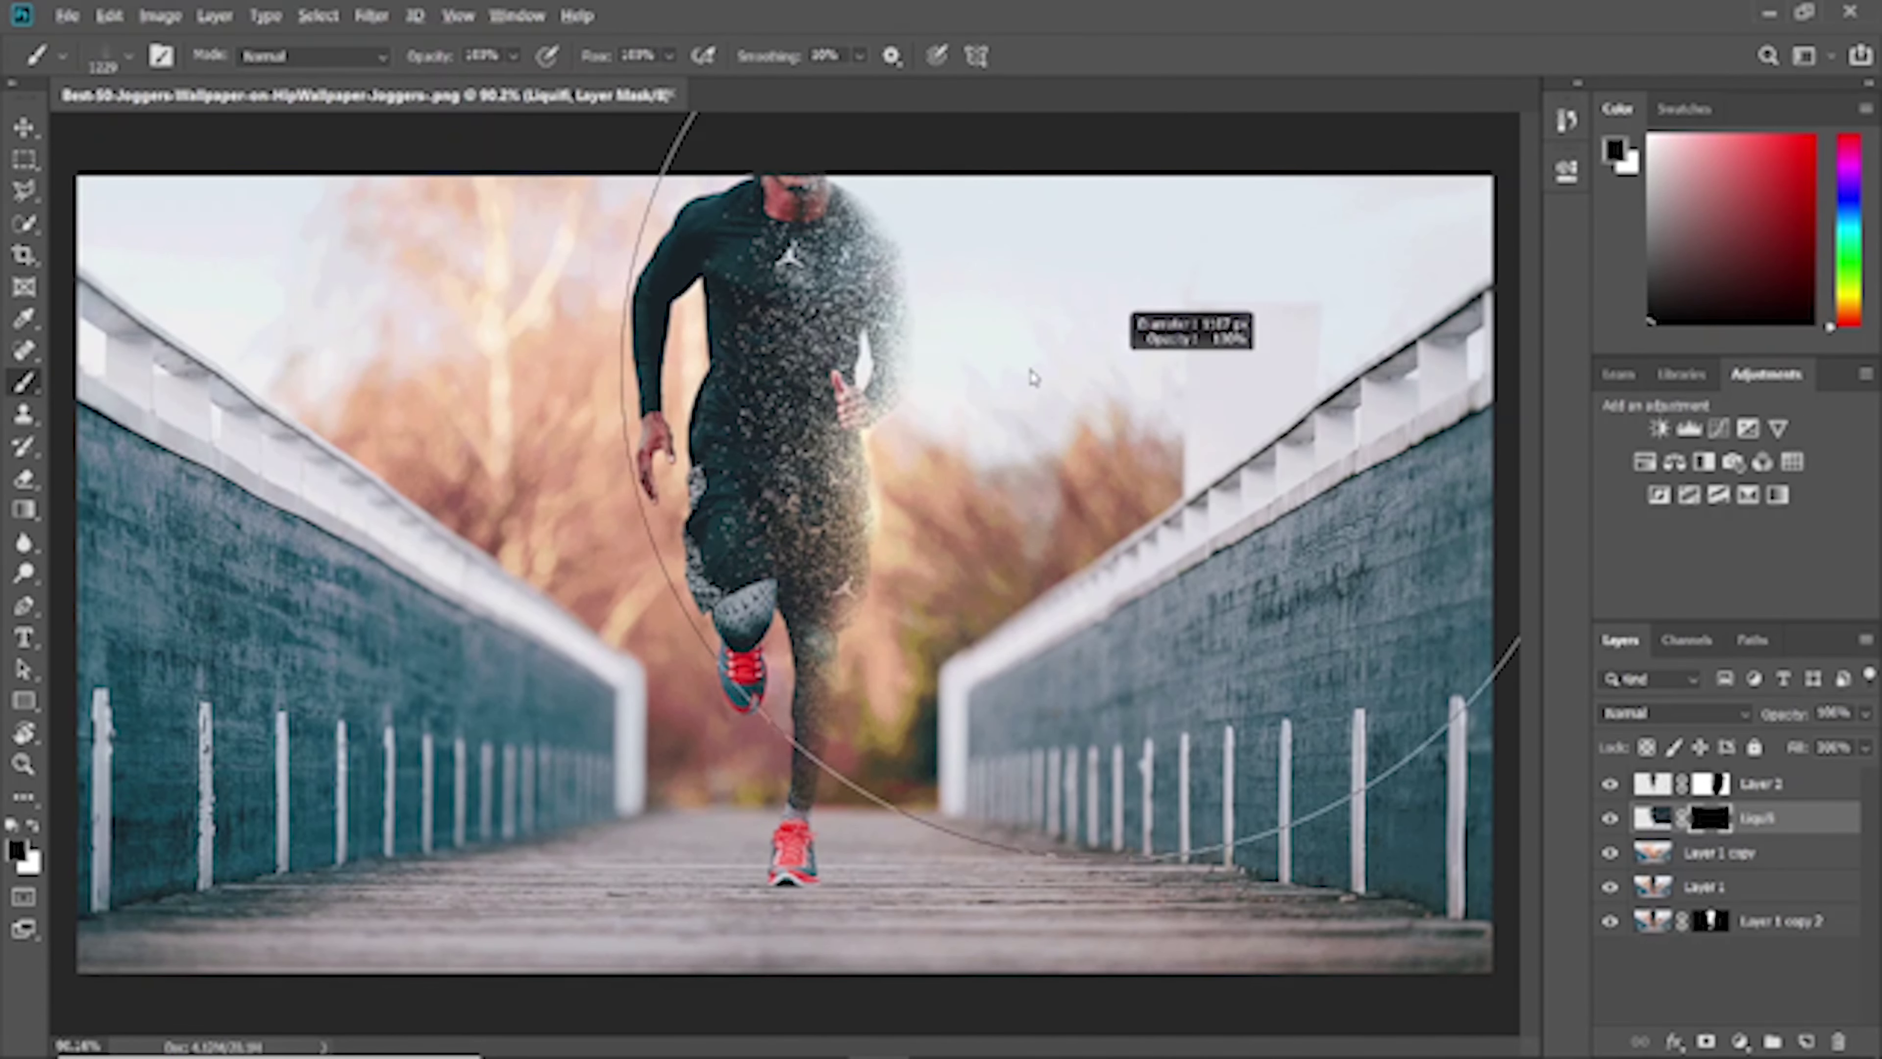
pyautogui.moveTo(1000, 415); pyautogui.dragTo(1171, 319)
pyautogui.moveTo(1260, 222); pyautogui.dragTo(934, 404)
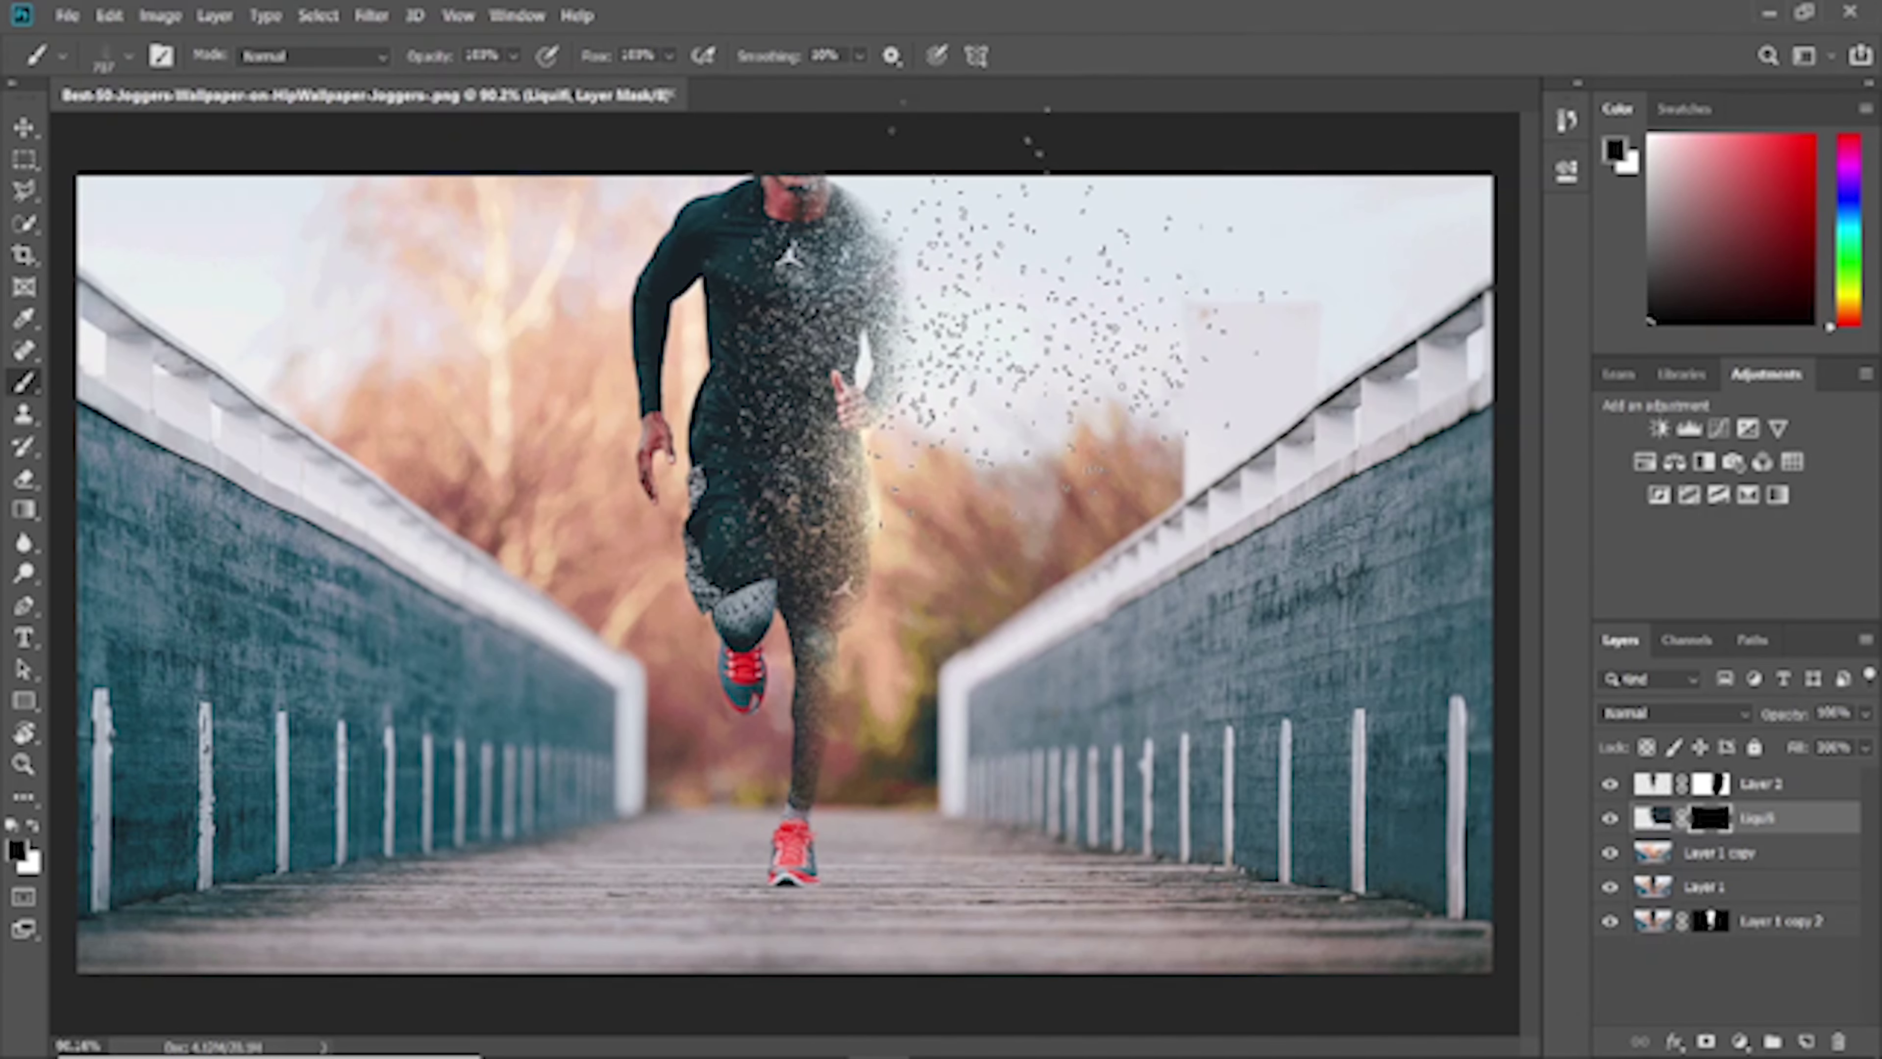
pyautogui.moveTo(1008, 401)
pyautogui.mouseDown()
pyautogui.moveTo(1275, 645)
pyautogui.moveTo(1393, 608)
pyautogui.mouseUp()
pyautogui.press('x')
pyautogui.moveTo(1185, 608)
pyautogui.mouseDown()
pyautogui.moveTo(1023, 408)
pyautogui.moveTo(911, 415)
pyautogui.moveTo(1223, 690)
pyautogui.moveTo(970, 667)
pyautogui.moveTo(993, 593)
pyautogui.moveTo(926, 505)
pyautogui.moveTo(956, 408)
pyautogui.moveTo(822, 548)
pyautogui.mouseUp()
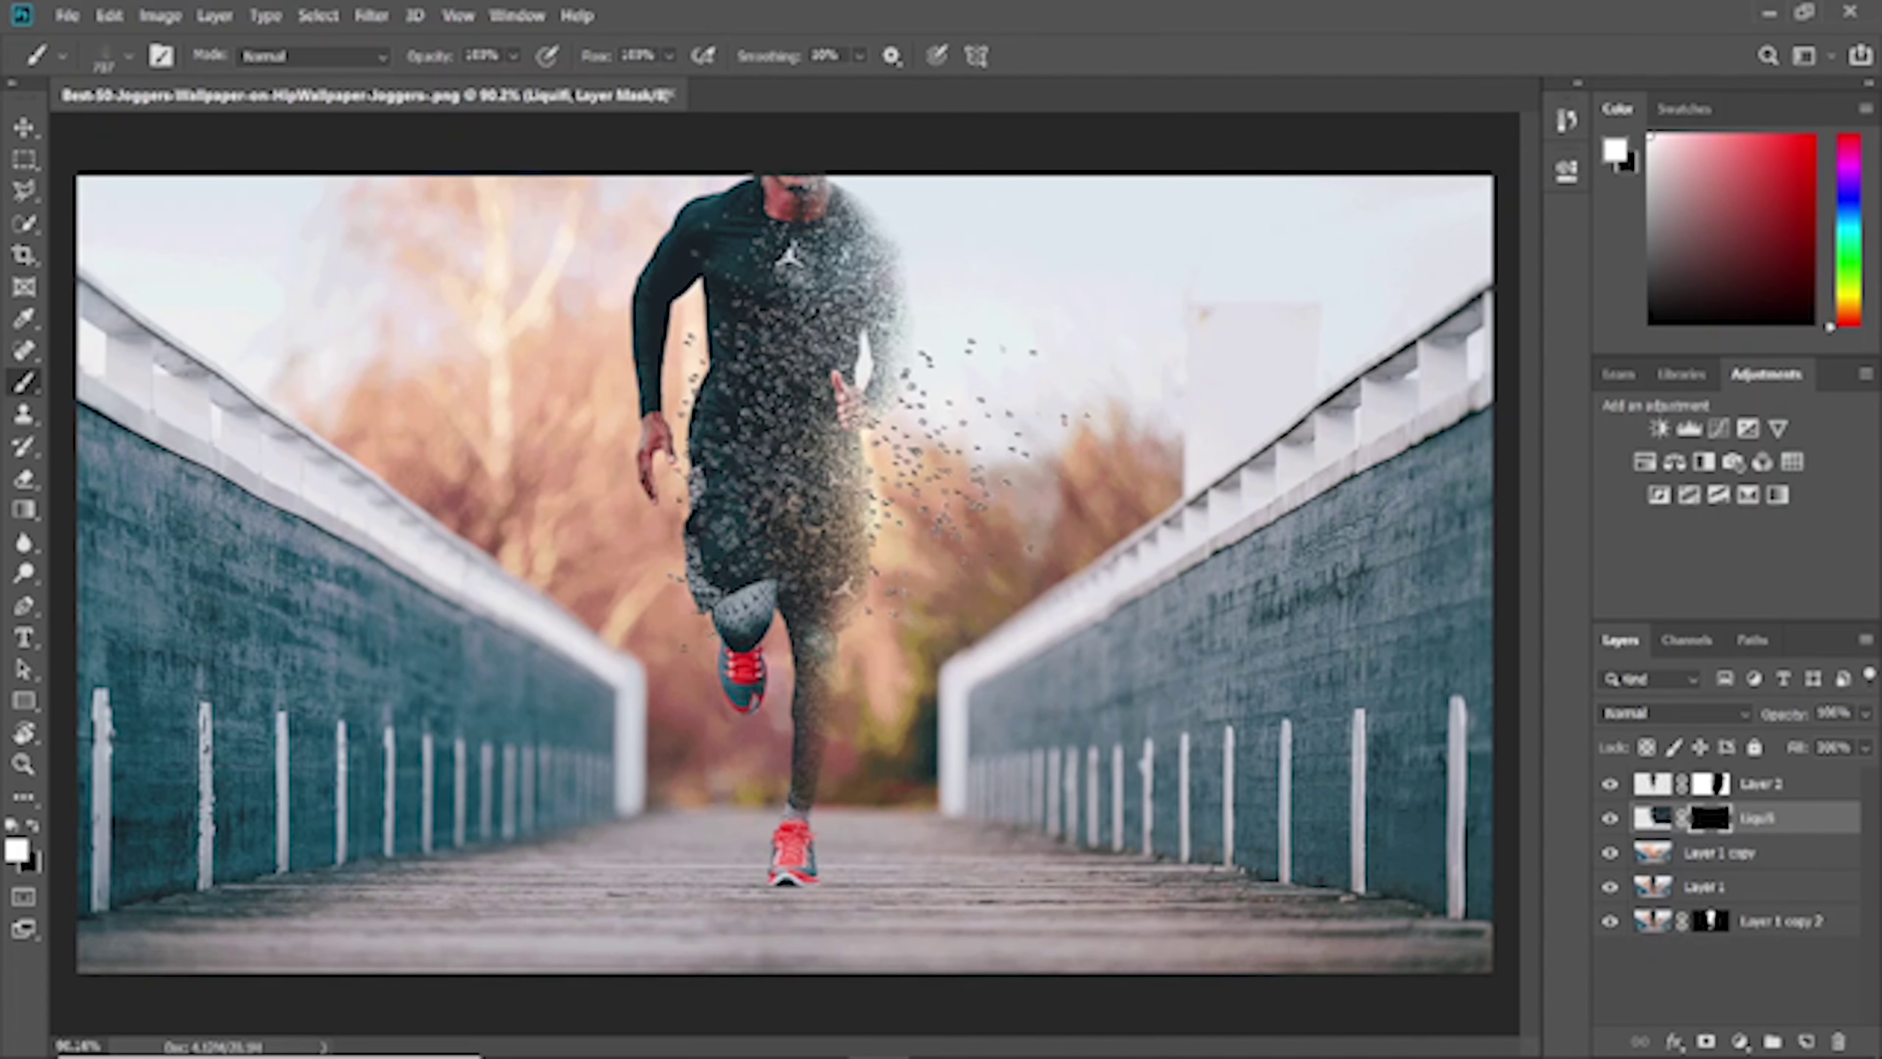
pyautogui.scroll(1, 919, 426)
# Zoom in, shrink the Explosion brush and paint particles in the sky right of the hand and railing
pyautogui.scroll(3, 919, 427)
pyautogui.moveTo(1008, 546); pyautogui.dragTo(1019, 524)
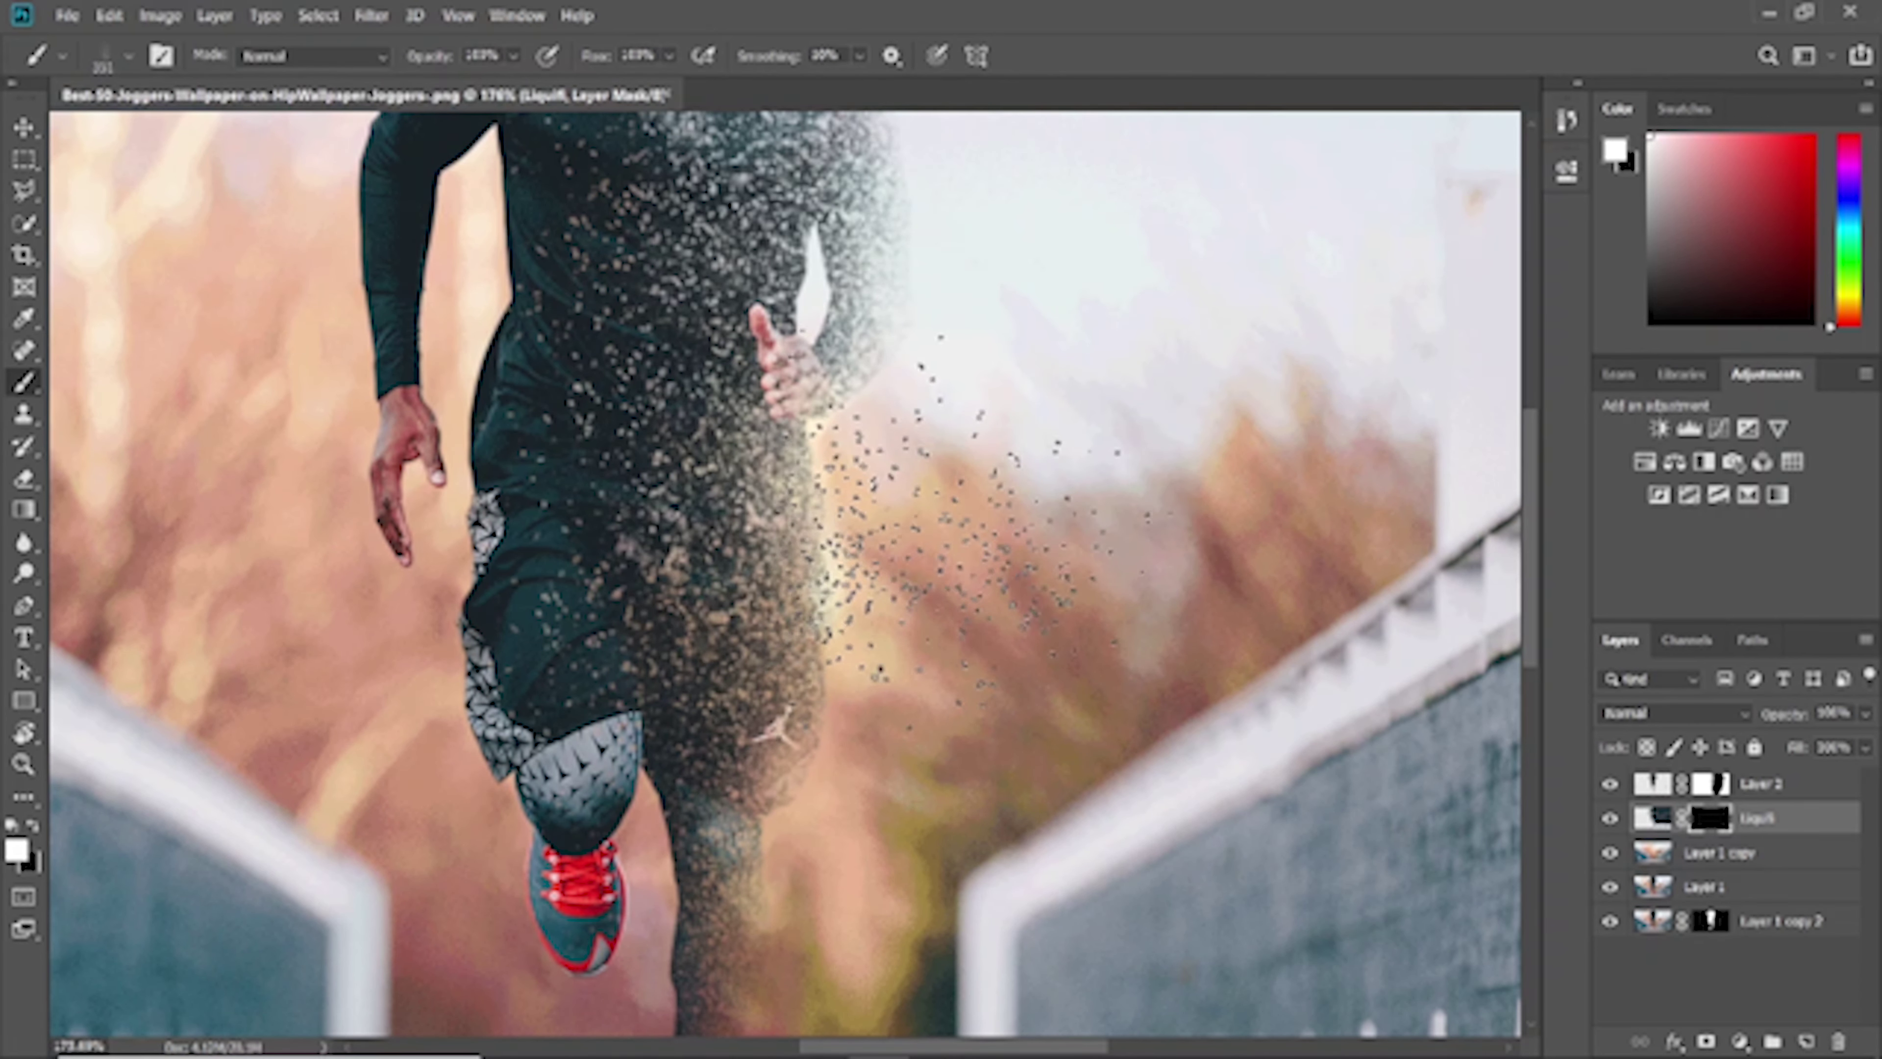
pyautogui.moveTo(983, 538); pyautogui.dragTo(941, 538)
pyautogui.moveTo(830, 586); pyautogui.dragTo(993, 542)
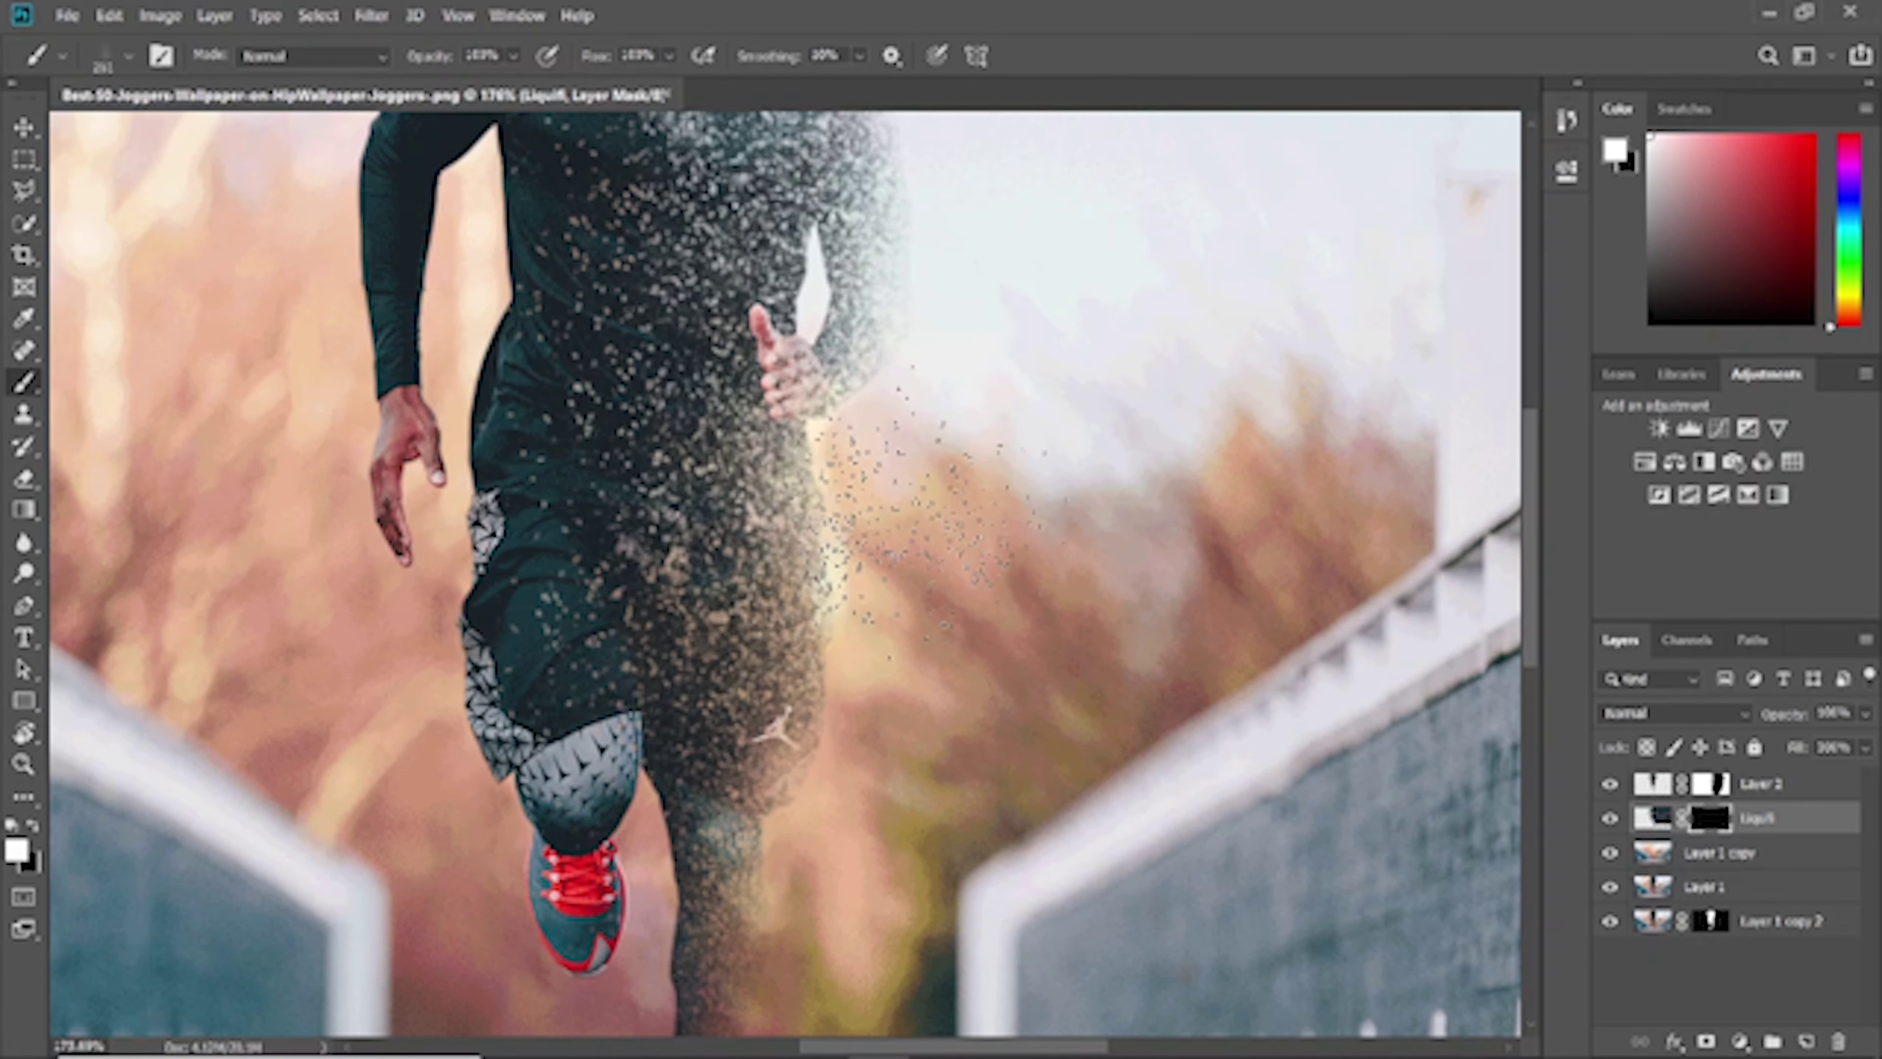
pyautogui.moveTo(837, 593); pyautogui.dragTo(986, 416)
pyautogui.moveTo(852, 482)
pyautogui.mouseDown()
pyautogui.moveTo(963, 386)
pyautogui.moveTo(1037, 356)
pyautogui.mouseUp()
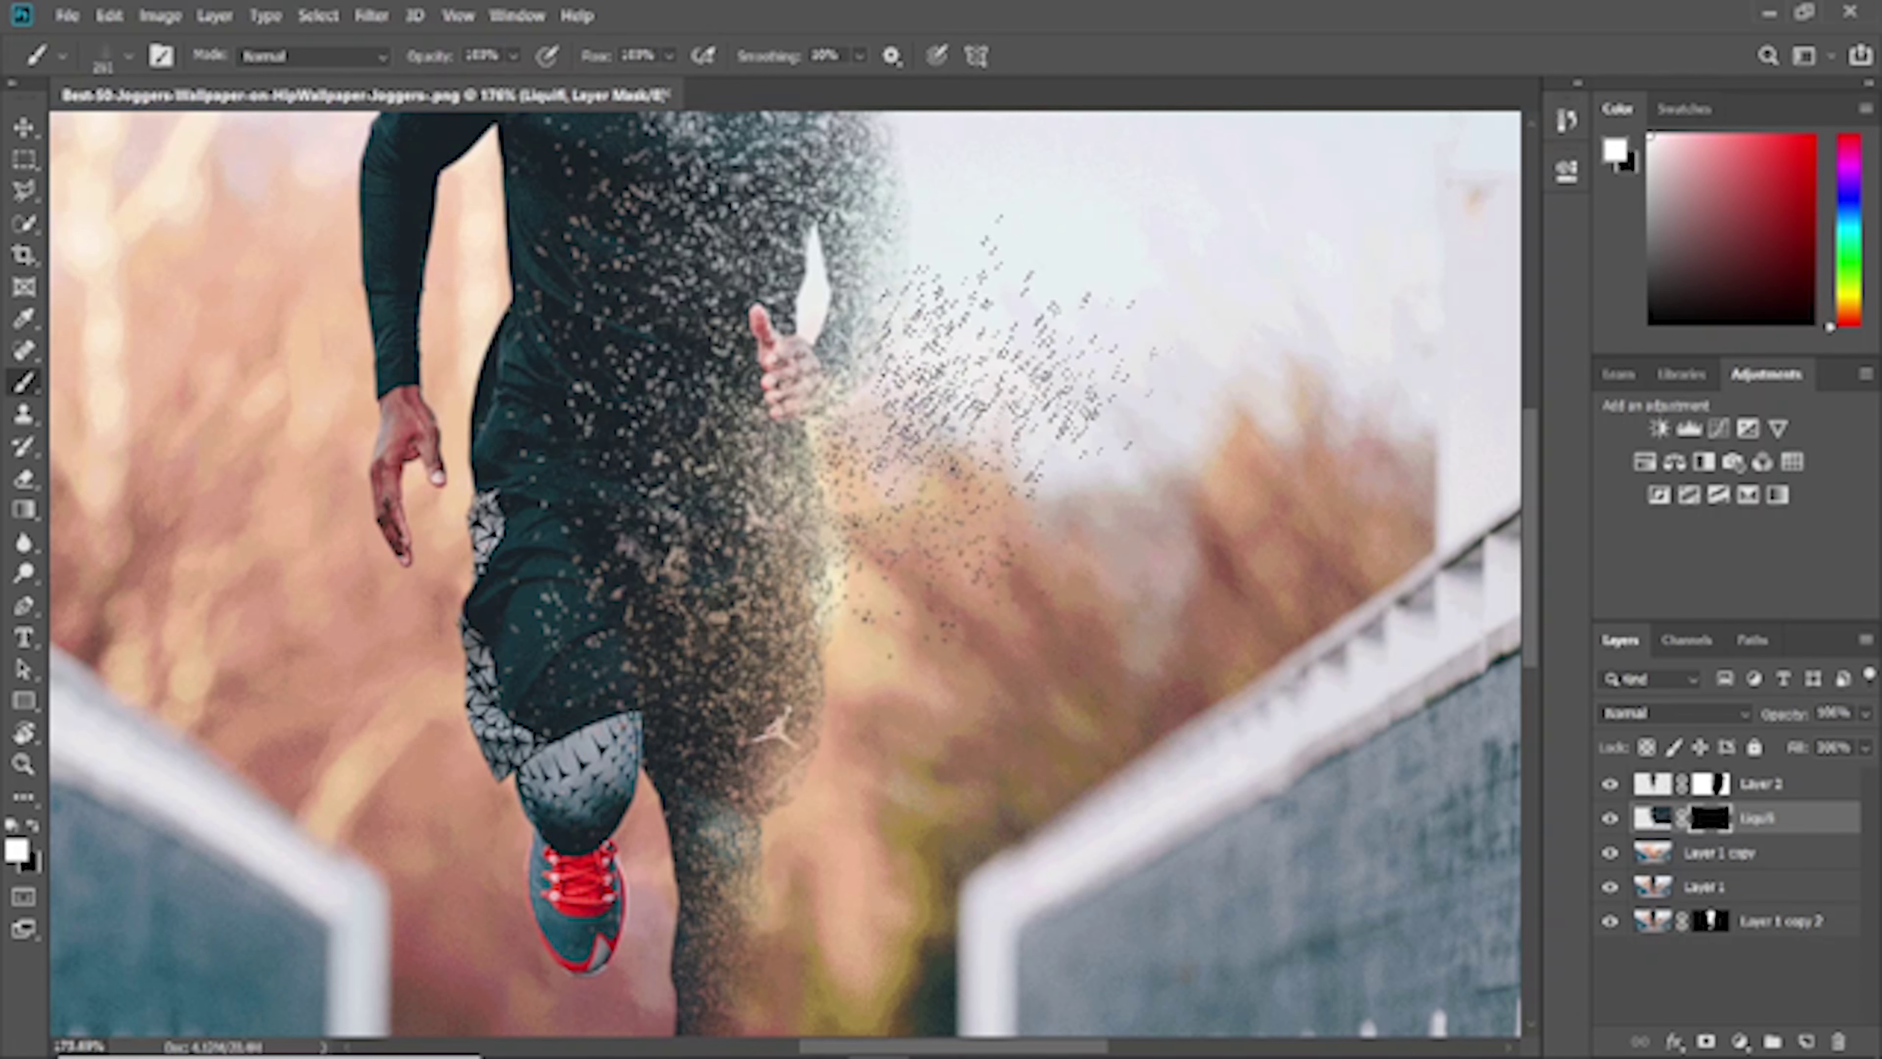
pyautogui.moveTo(822, 593); pyautogui.dragTo(1022, 445)
pyautogui.moveTo(1008, 733); pyautogui.dragTo(926, 823)
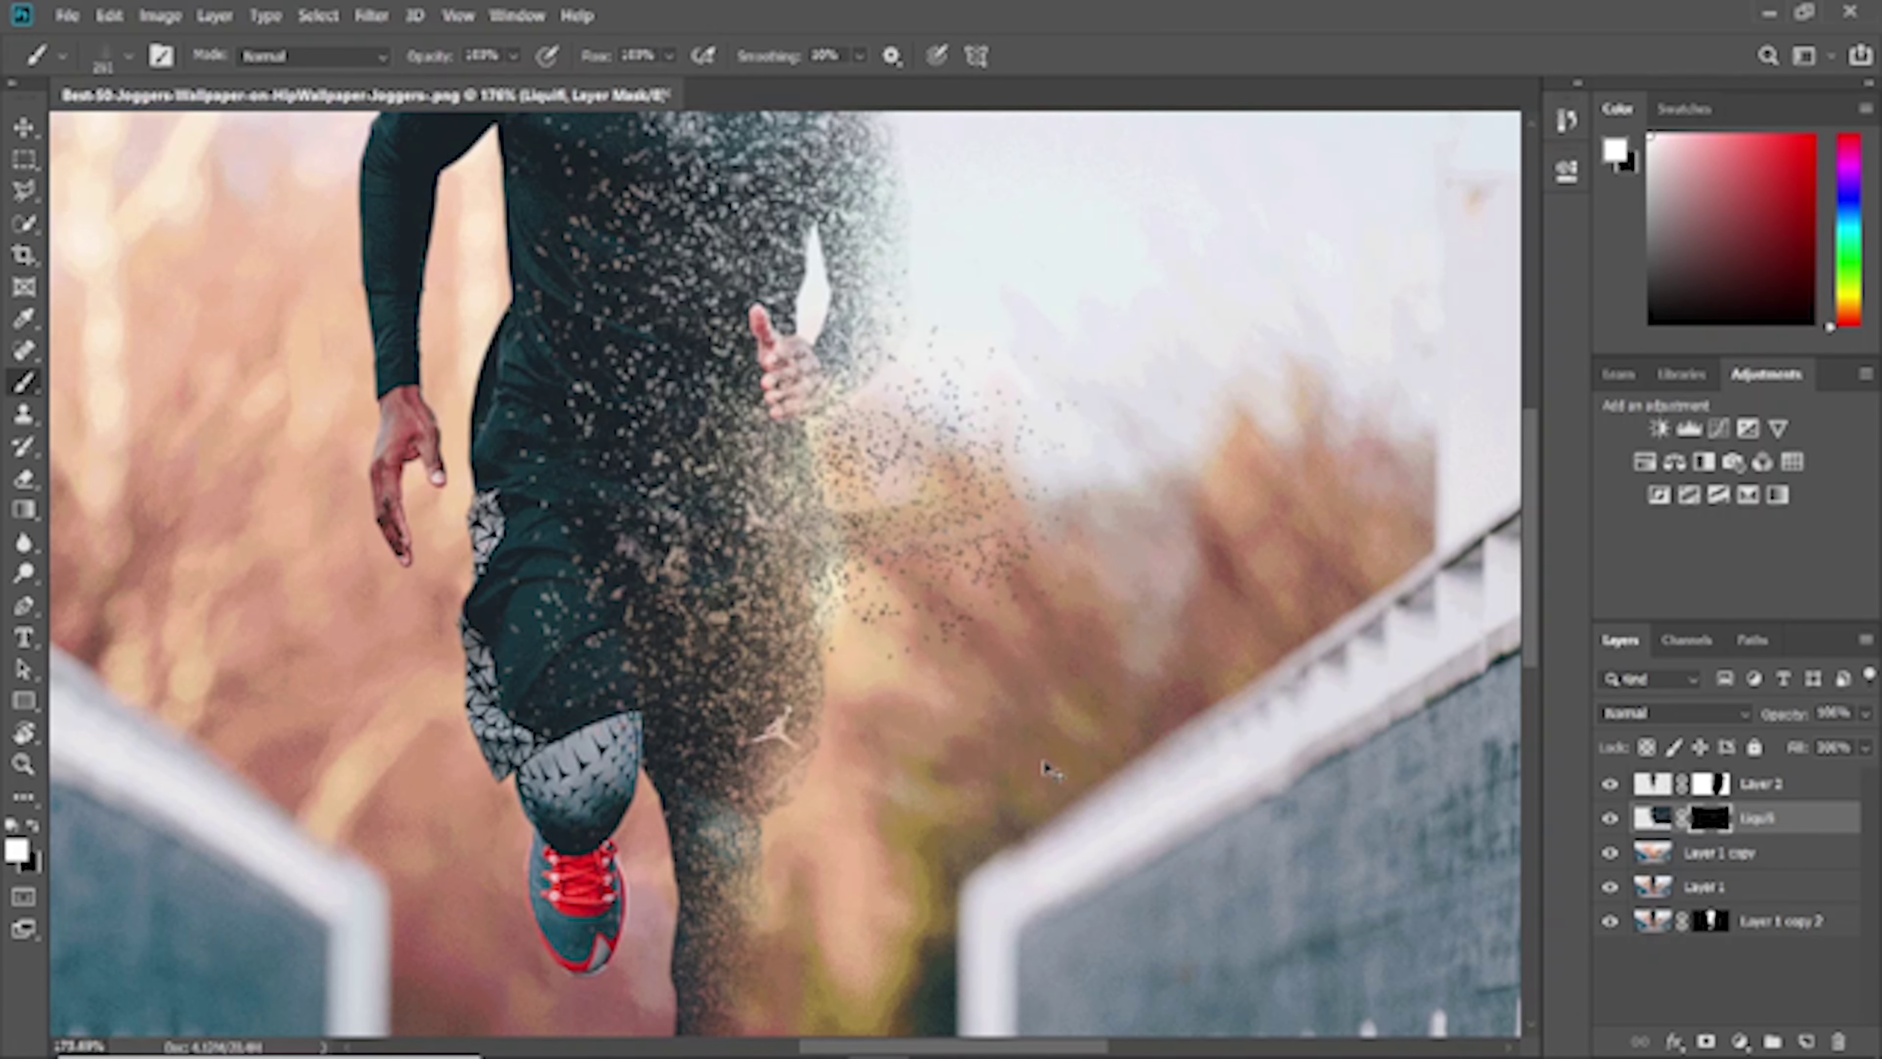
# Spread more particles up and right of the hand and add a trail along the right railing
pyautogui.moveTo(844, 327); pyautogui.dragTo(986, 267)
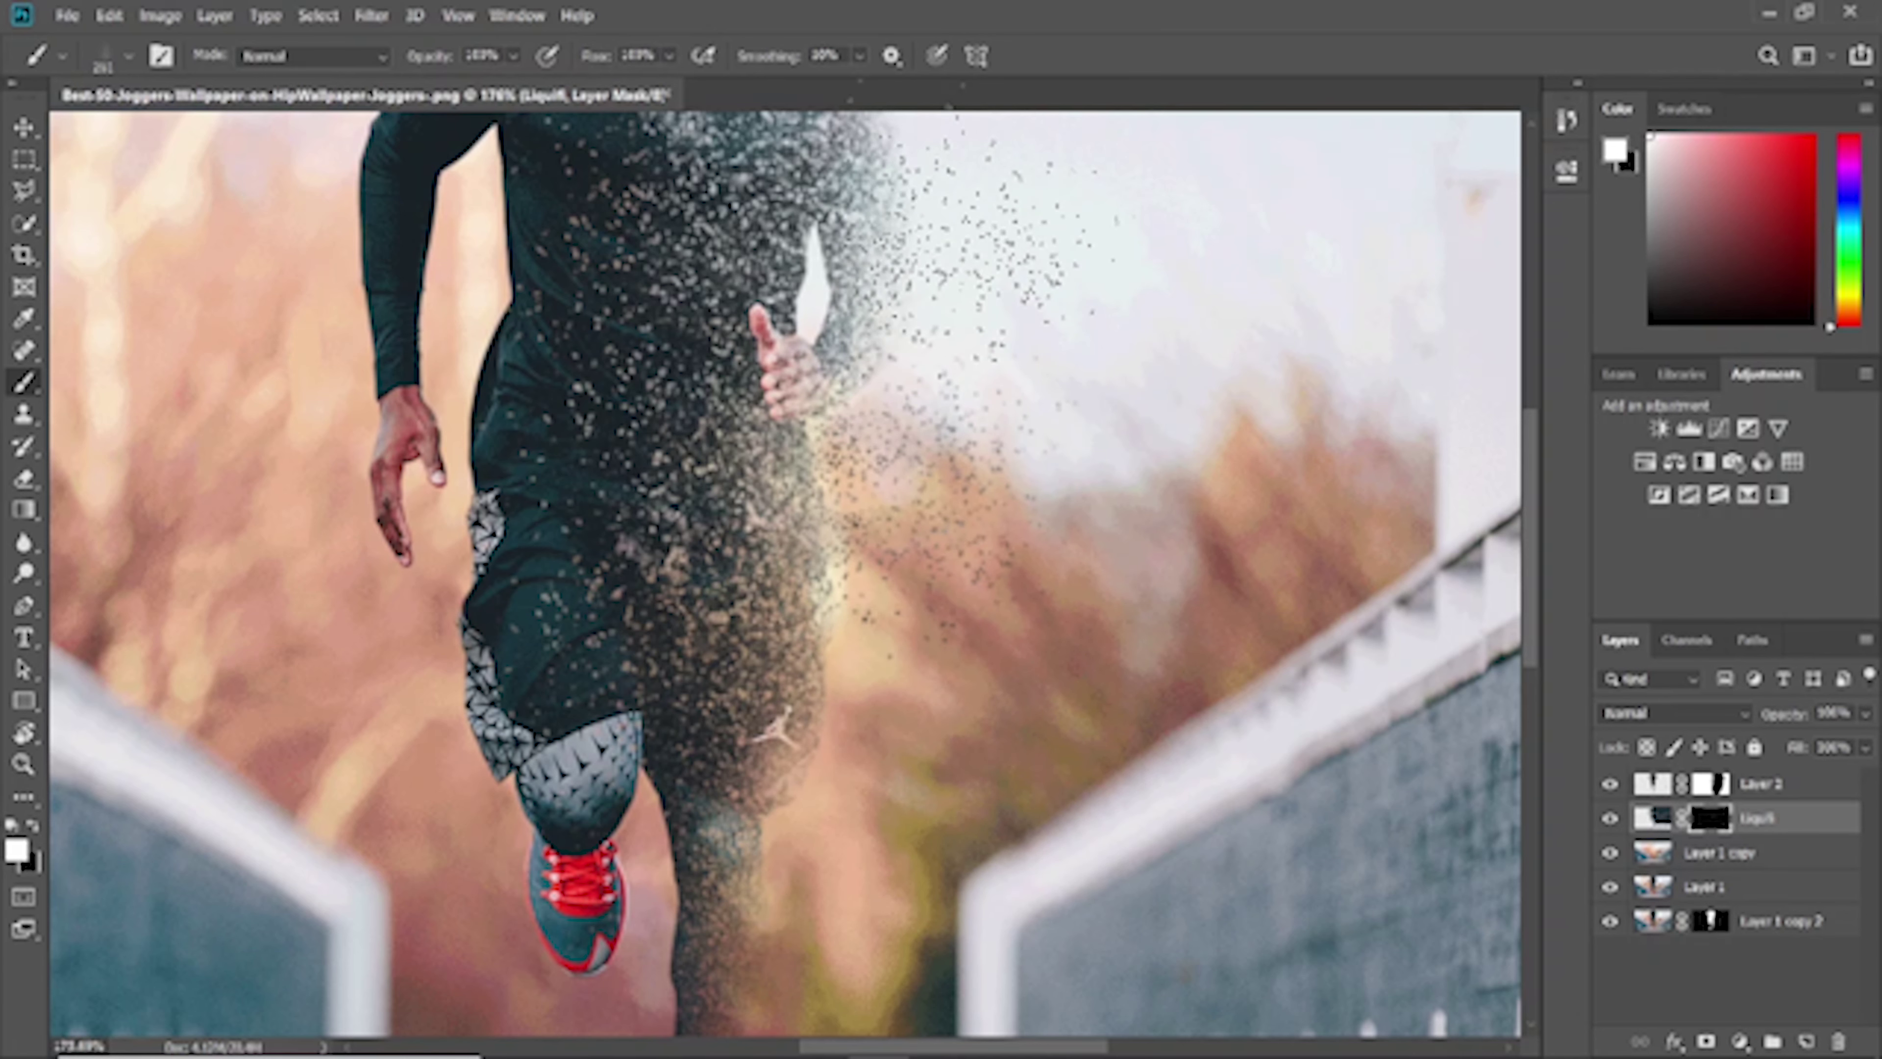
pyautogui.moveTo(852, 282); pyautogui.dragTo(1037, 200)
pyautogui.moveTo(986, 452); pyautogui.dragTo(1052, 371)
pyautogui.moveTo(949, 415)
pyautogui.mouseDown()
pyautogui.moveTo(1111, 334)
pyautogui.moveTo(1075, 349)
pyautogui.mouseUp()
pyautogui.moveTo(963, 244); pyautogui.dragTo(1082, 355)
pyautogui.moveTo(927, 370); pyautogui.dragTo(1141, 578)
pyautogui.moveTo(845, 578)
pyautogui.mouseDown()
pyautogui.moveTo(927, 437)
pyautogui.moveTo(1037, 356)
pyautogui.mouseUp()
pyautogui.moveTo(860, 416)
pyautogui.mouseDown()
pyautogui.moveTo(912, 356)
pyautogui.moveTo(1038, 364)
pyautogui.mouseUp()
pyautogui.moveTo(1304, 667); pyautogui.dragTo(1156, 793)
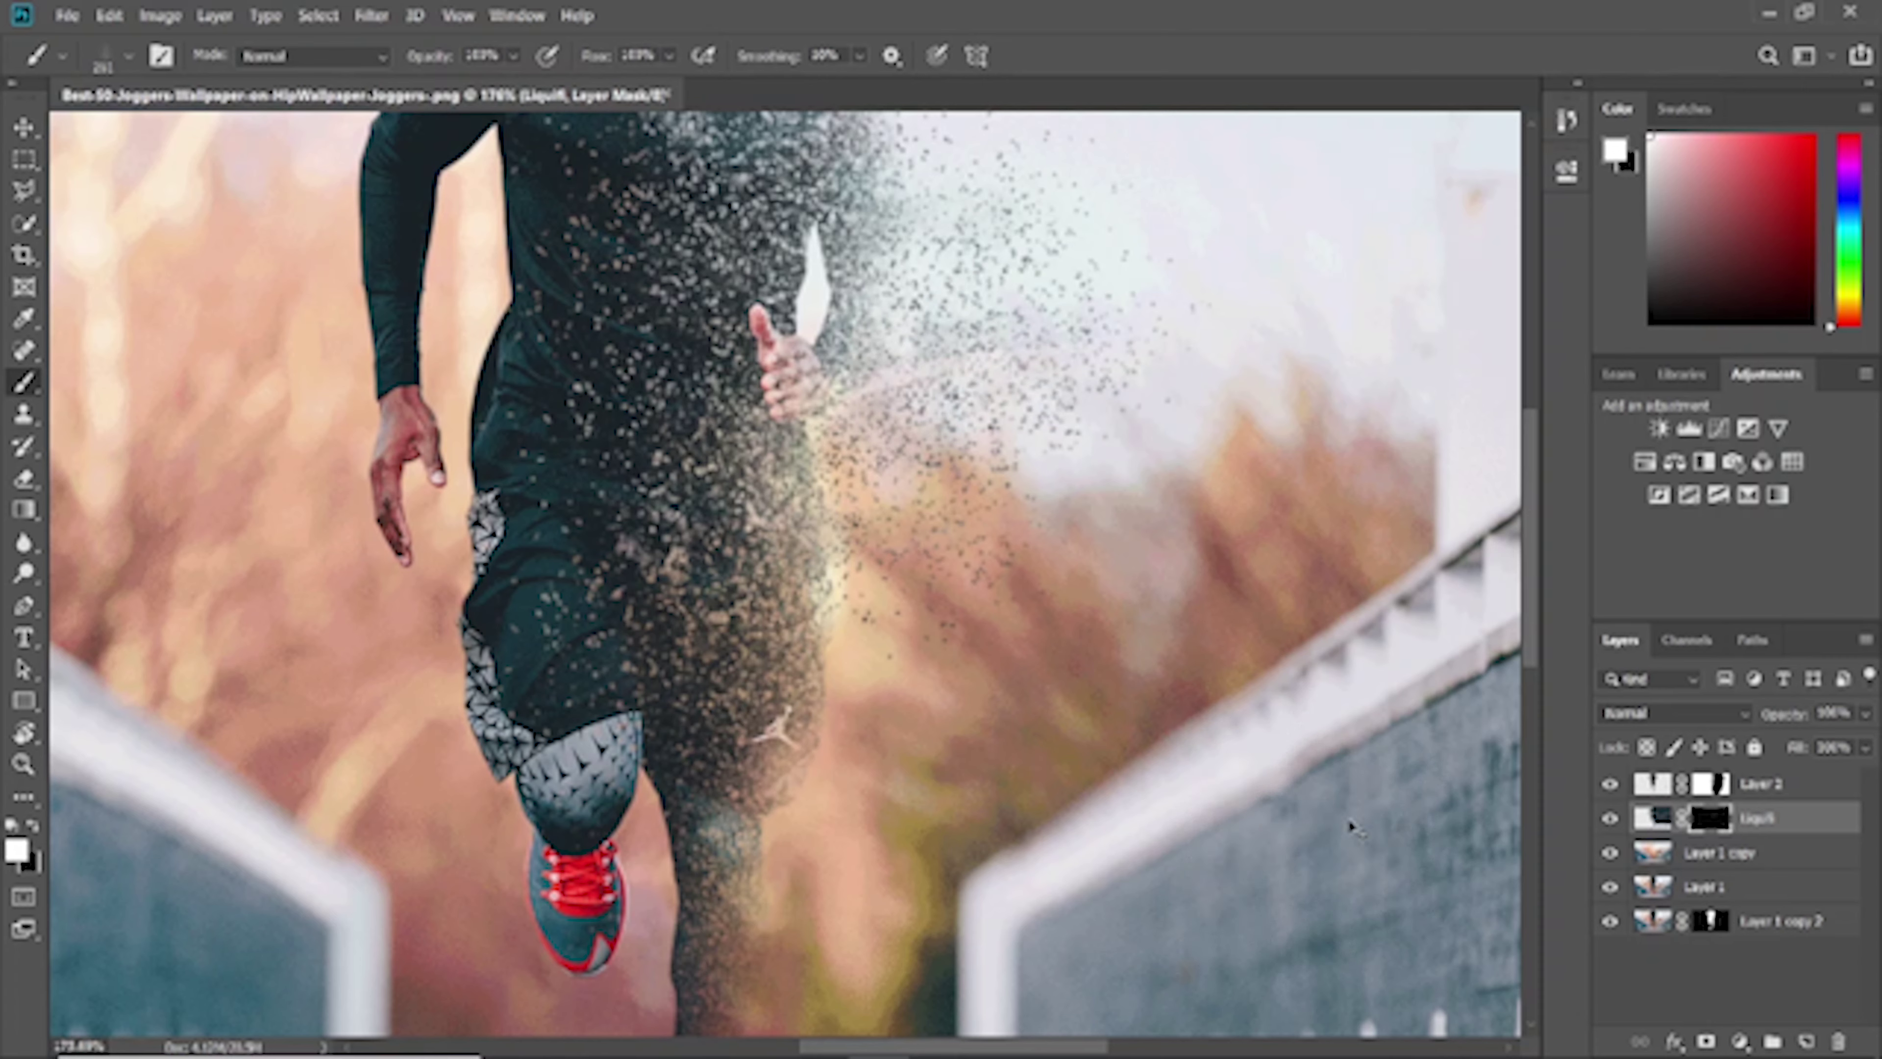
# Erase stray particles from the sky and railing, scatter a final burst right of the runner, and zoom out
pyautogui.moveTo(860, 422); pyautogui.dragTo(1060, 371)
pyautogui.moveTo(919, 385); pyautogui.dragTo(1112, 318)
pyautogui.moveTo(1052, 852); pyautogui.dragTo(889, 741)
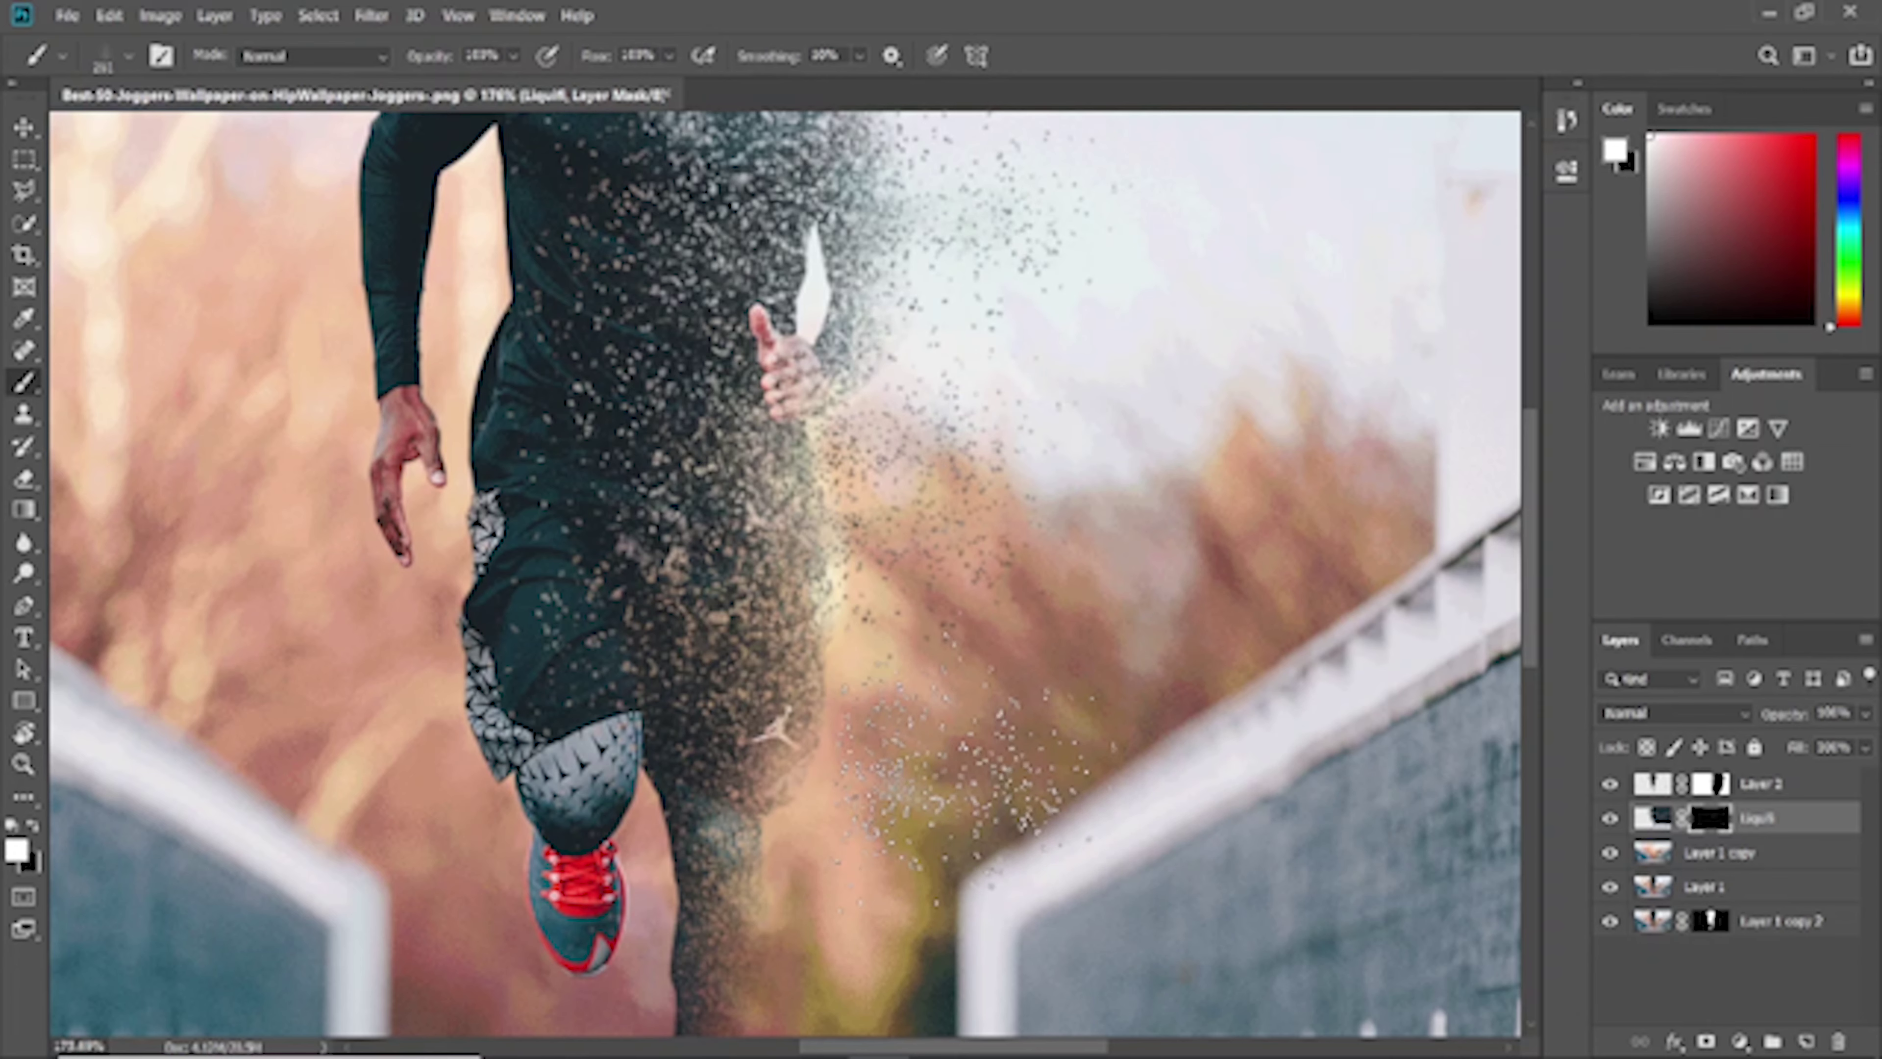
pyautogui.moveTo(1021, 764); pyautogui.dragTo(1259, 386)
pyautogui.scroll(-2, 1068, 461)
pyautogui.scroll(-2, 1068, 462)
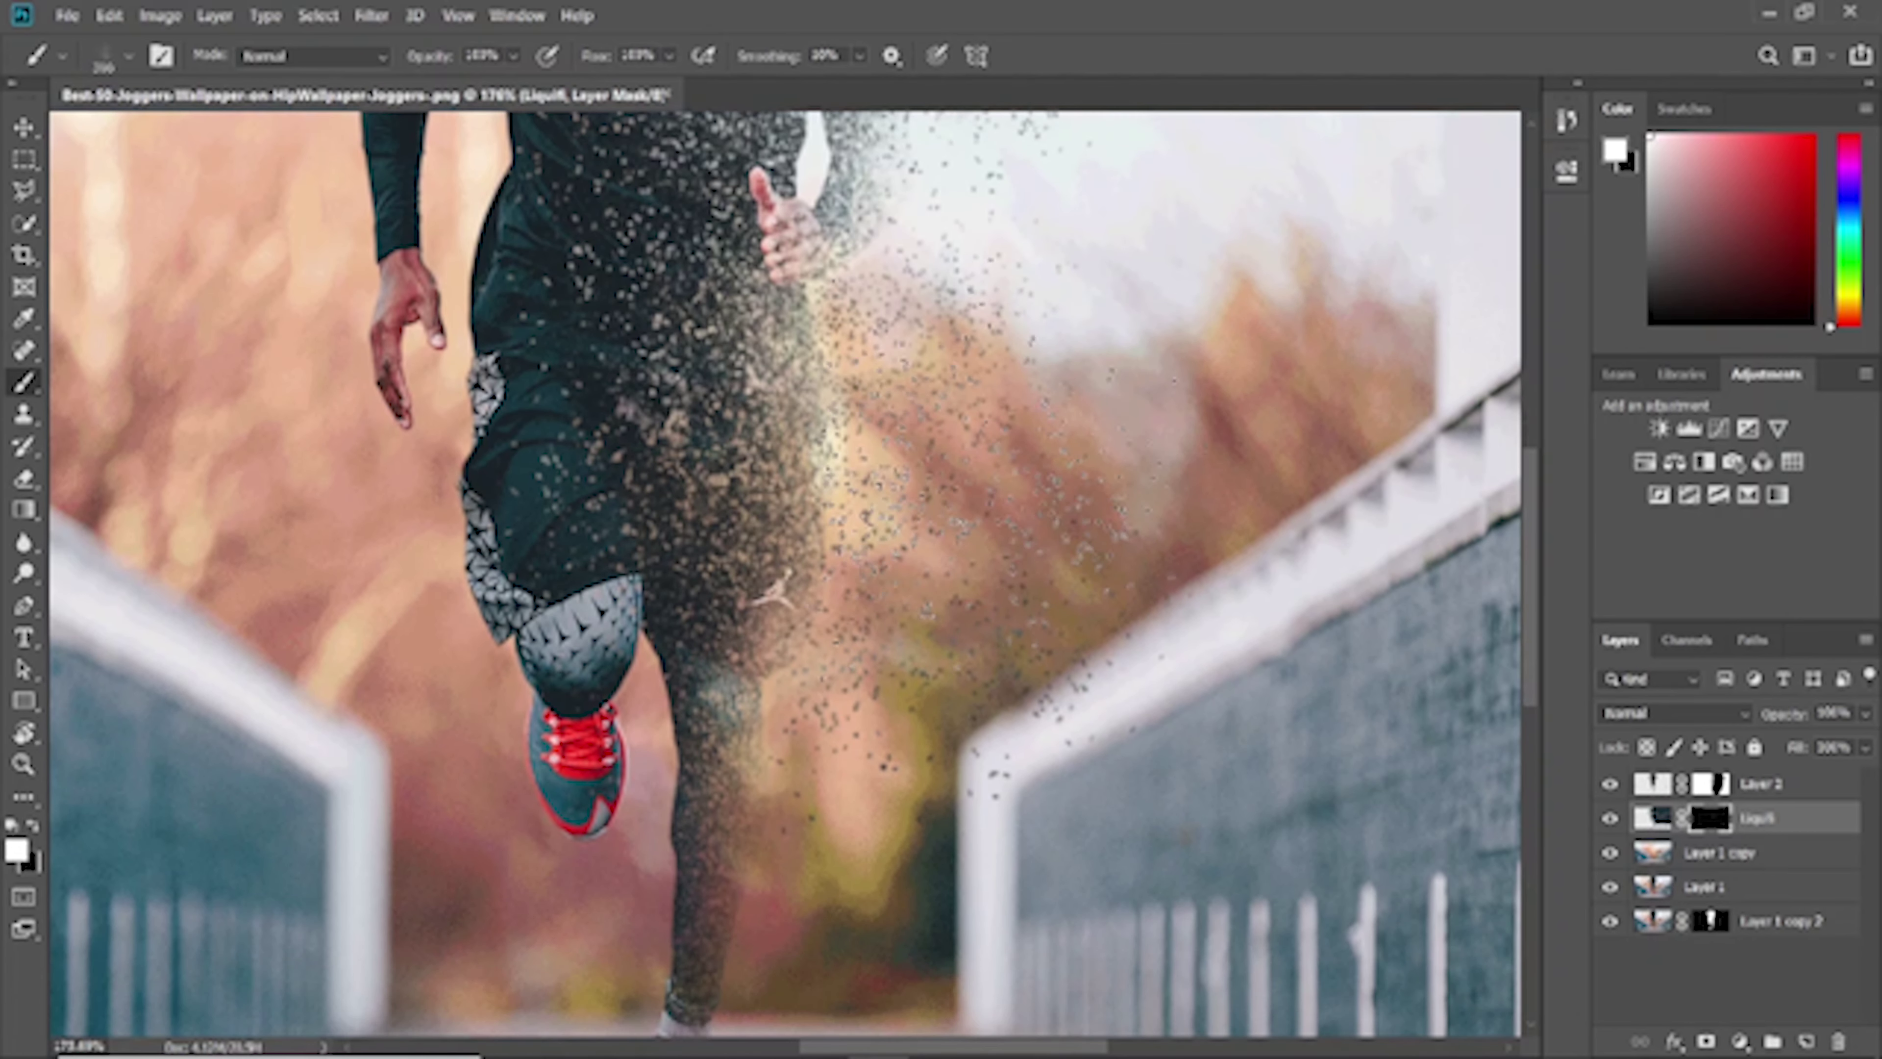
pyautogui.scroll(-2, 1068, 462)
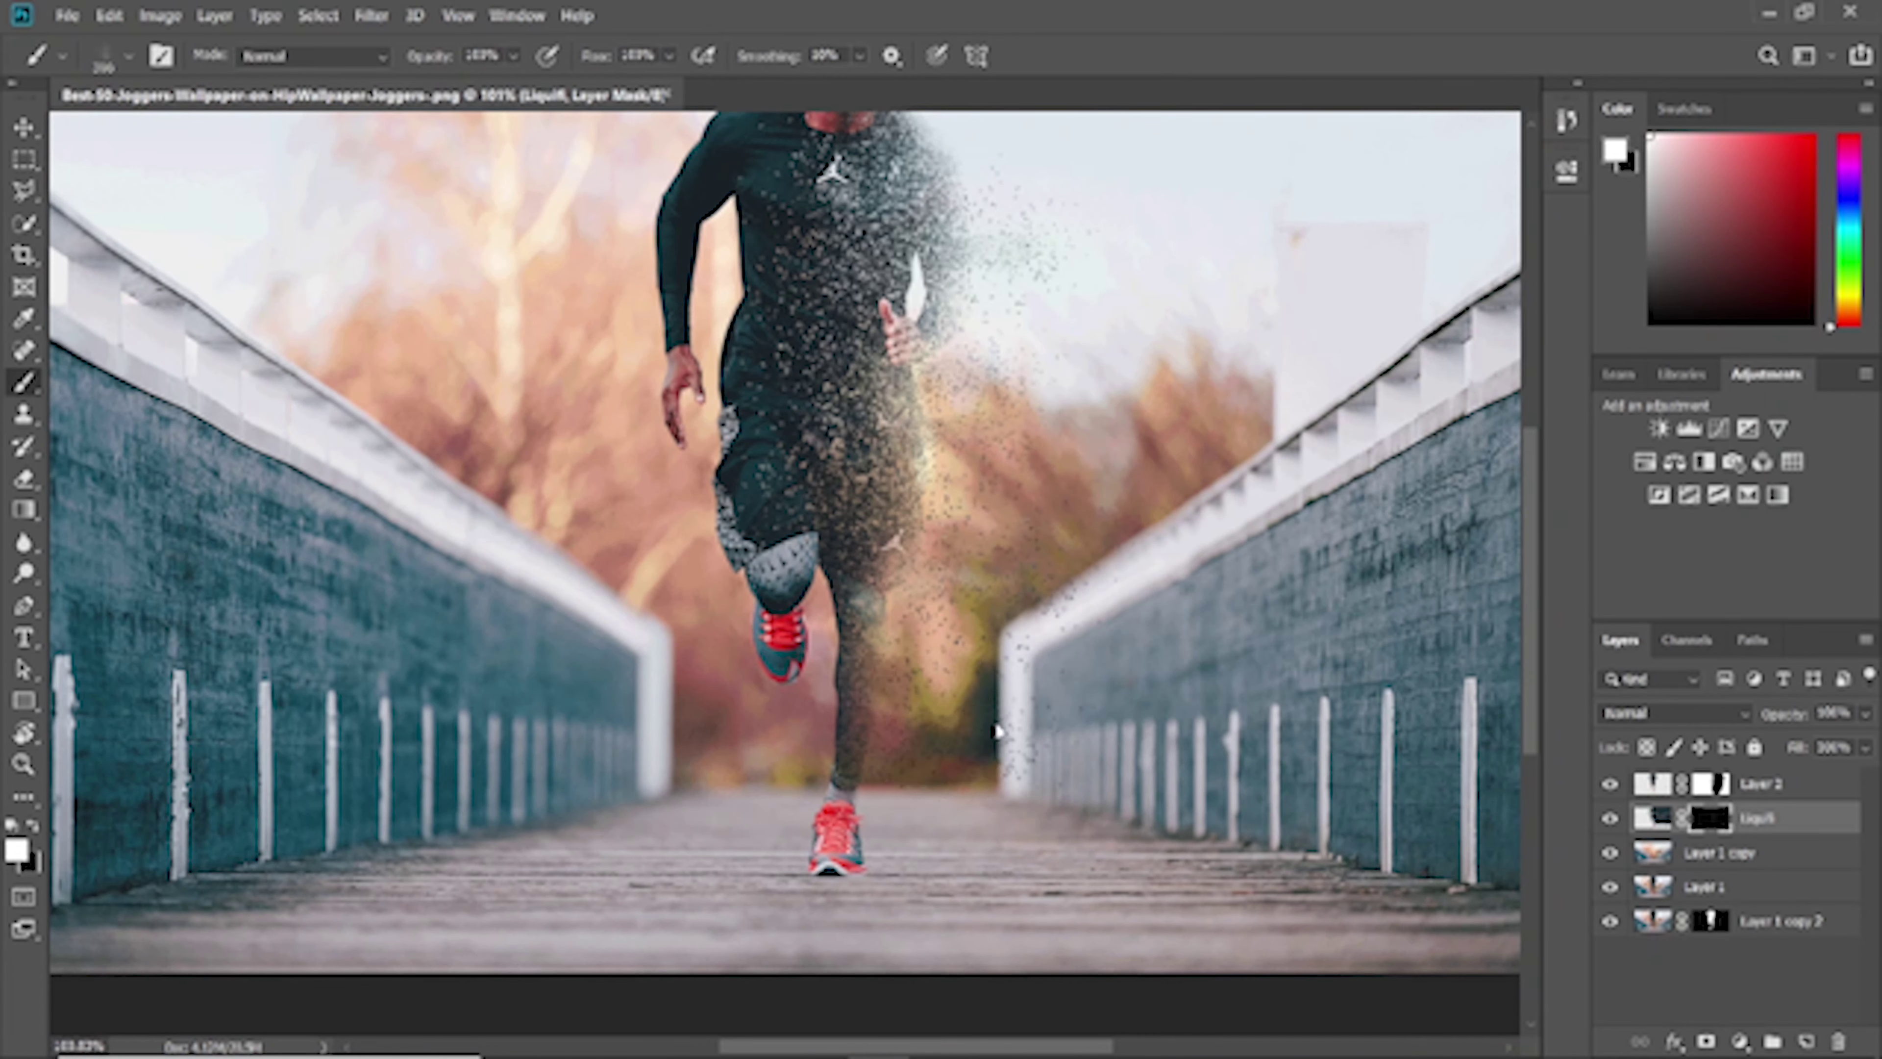
# Paint more dust particles up and right of the runner, undoing the last stroke
pyautogui.moveTo(1215, 237); pyautogui.dragTo(1082, 349)
pyautogui.moveTo(1171, 303); pyautogui.dragTo(1060, 348)
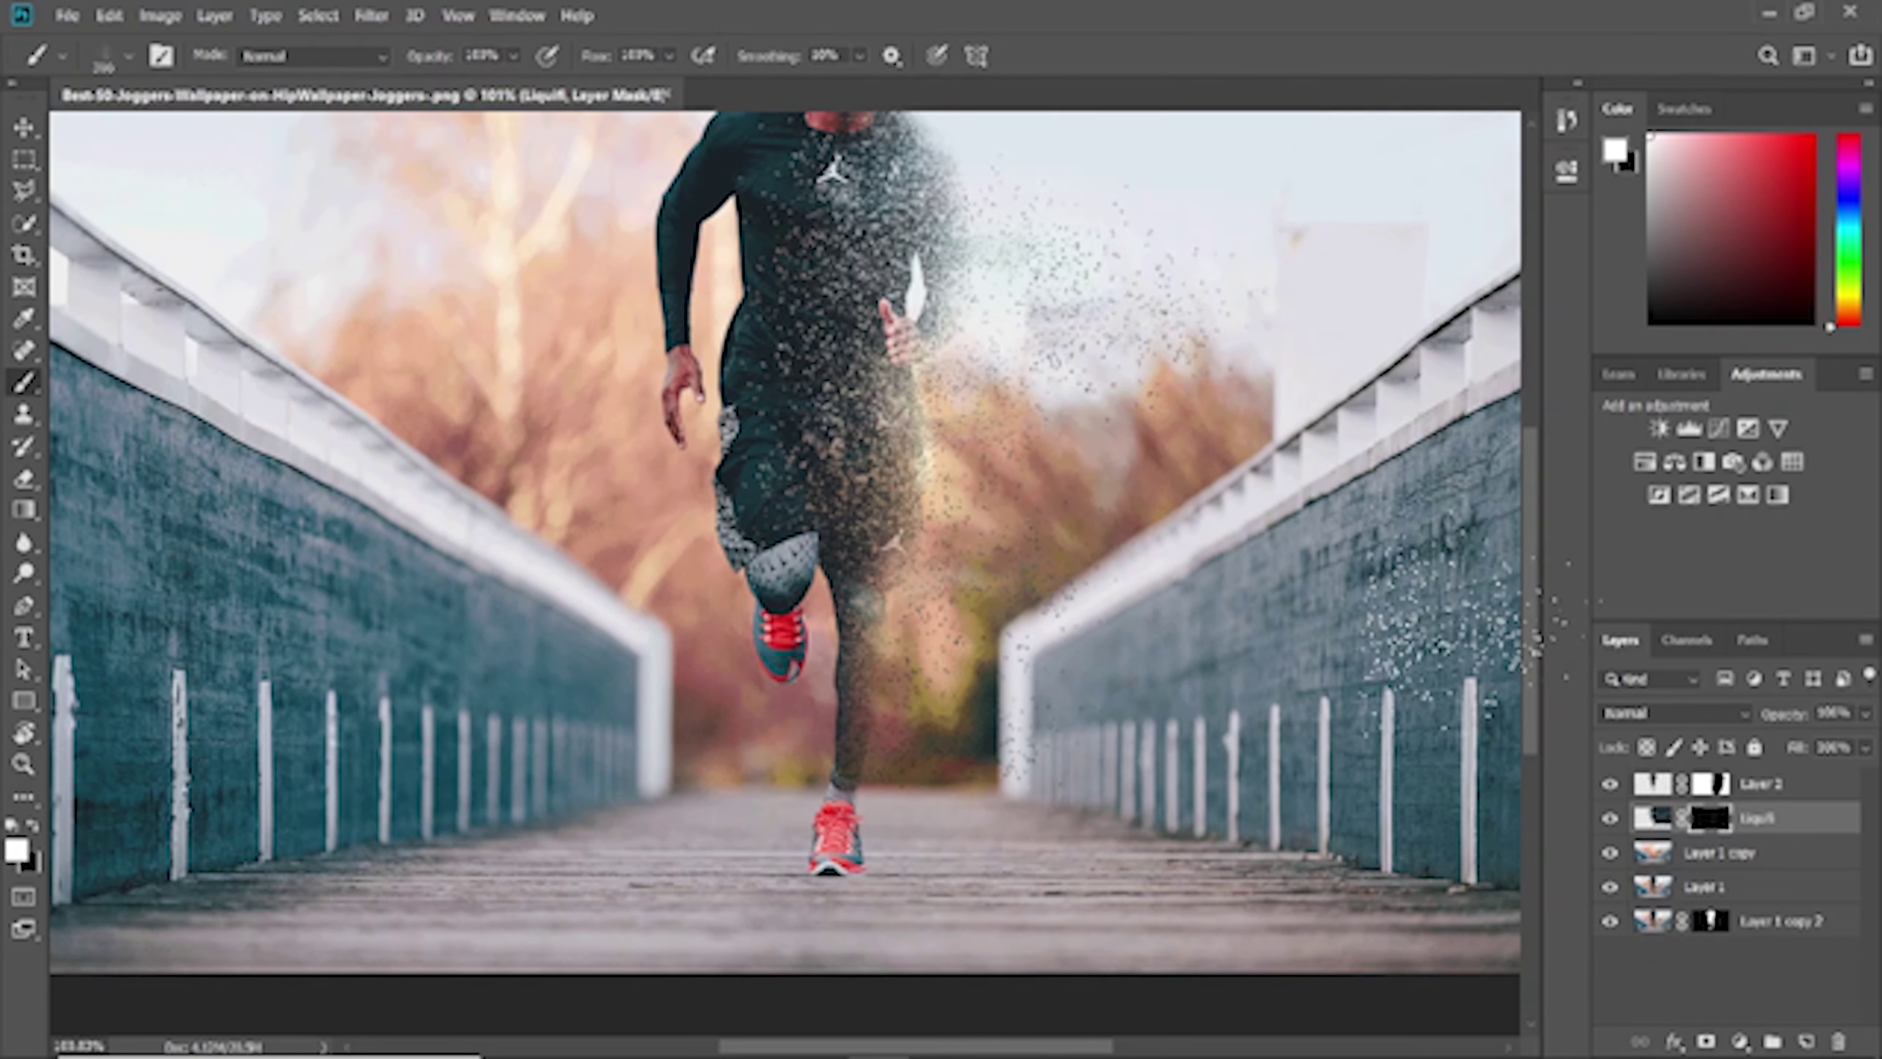
pyautogui.hotkey('ctrl', 'z')
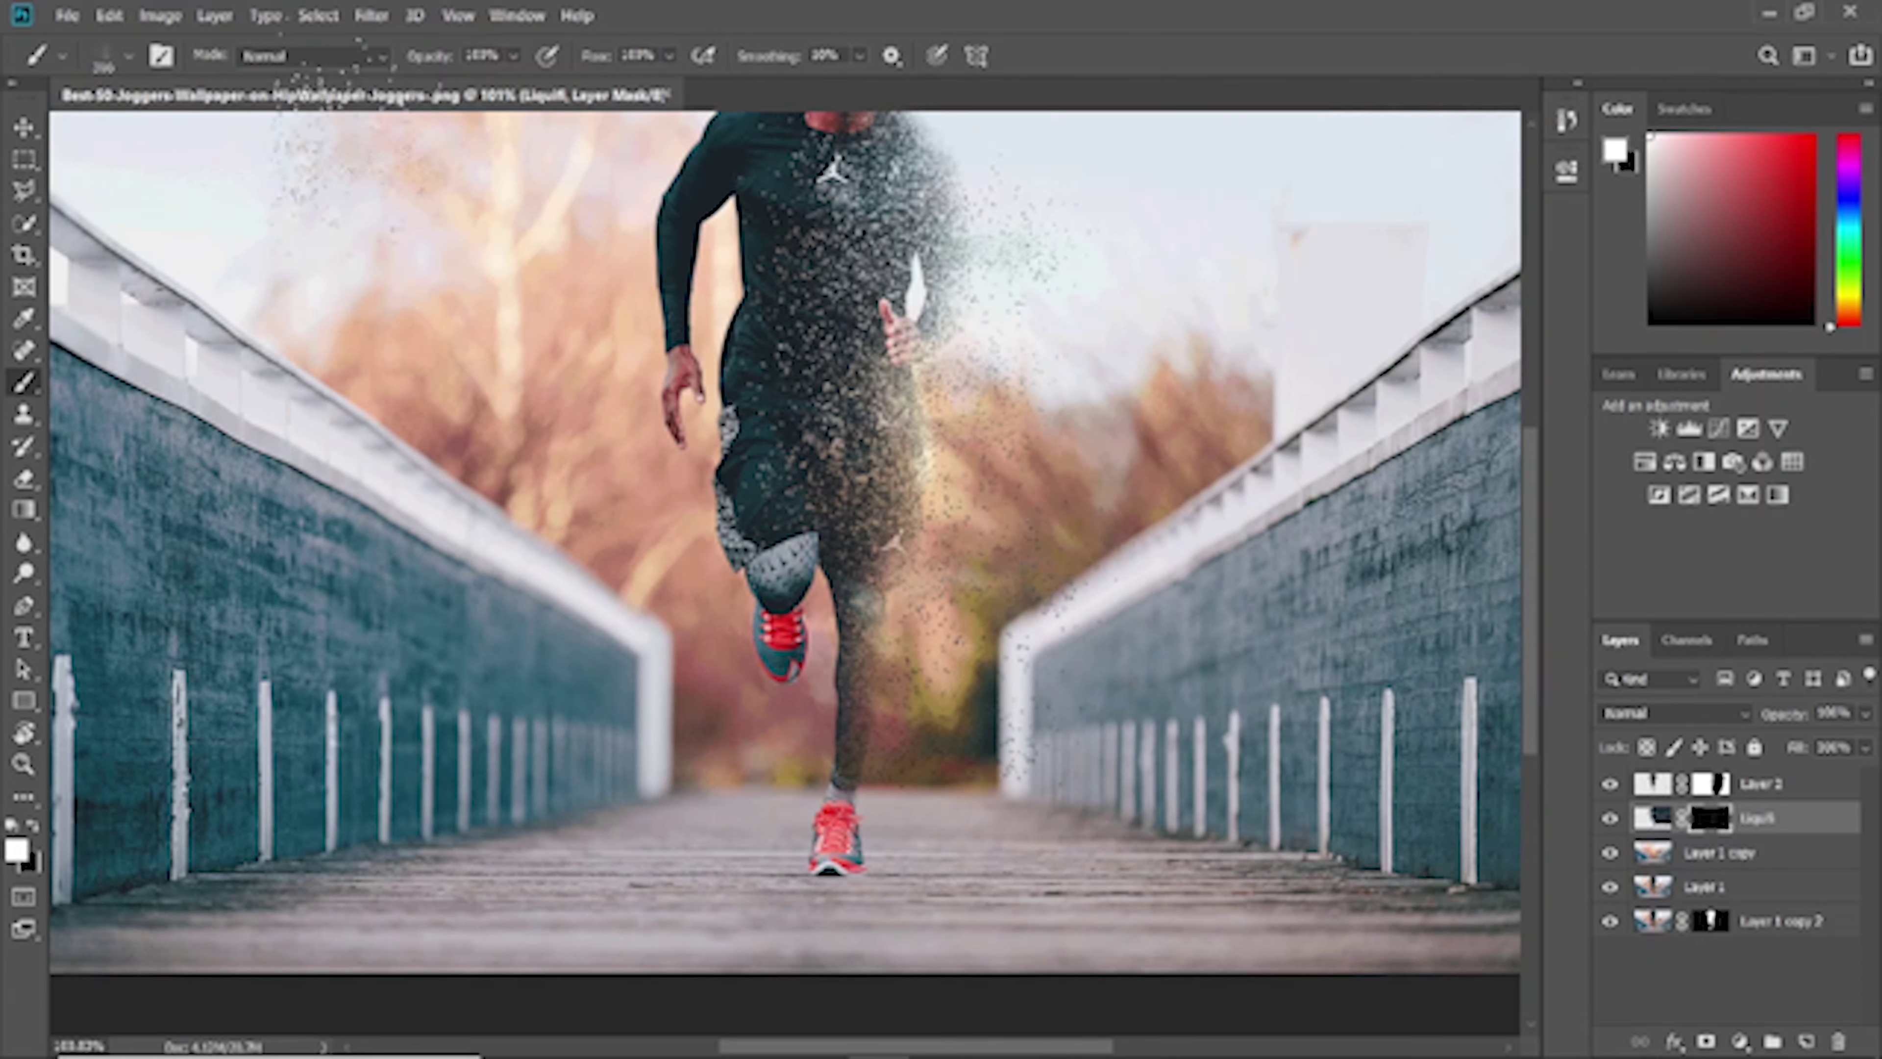
# Switch to the 009_Explosion brush preset sized to about 1536 px
pyautogui.click(109, 63)
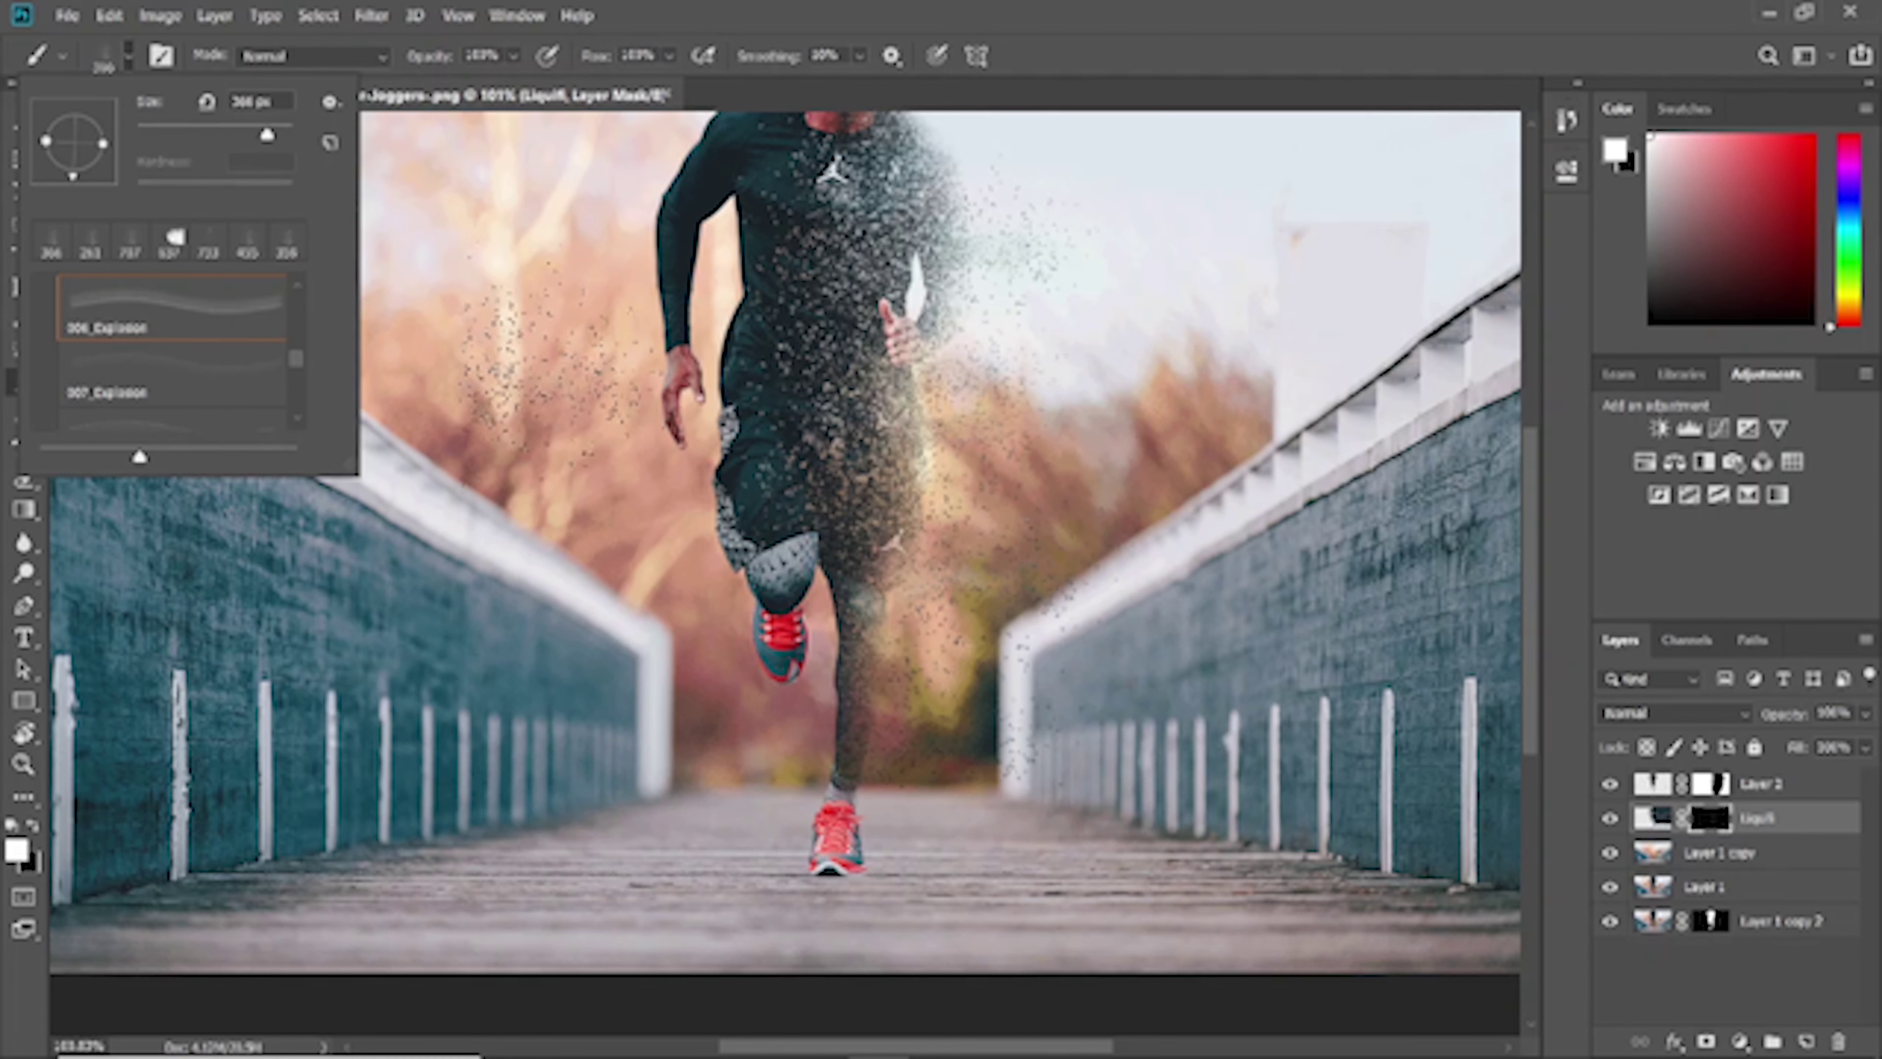
pyautogui.click(170, 375)
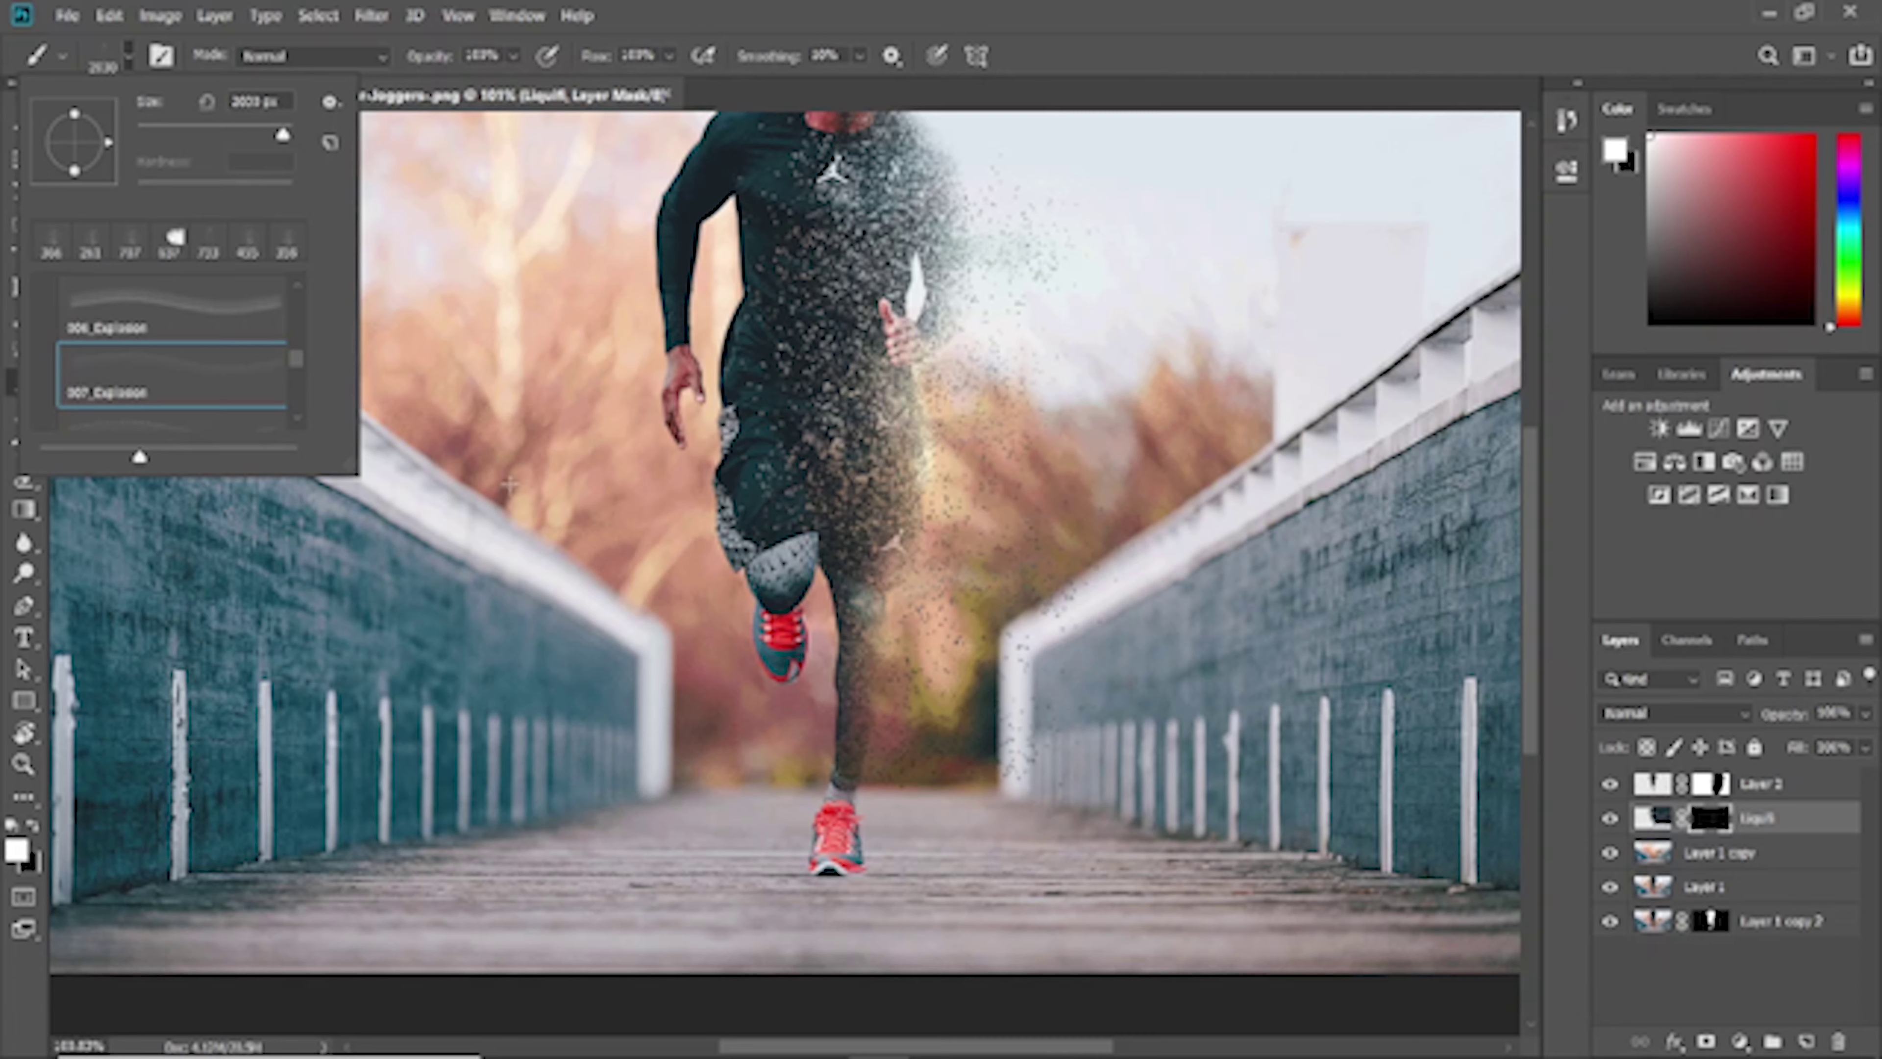
pyautogui.press('.')
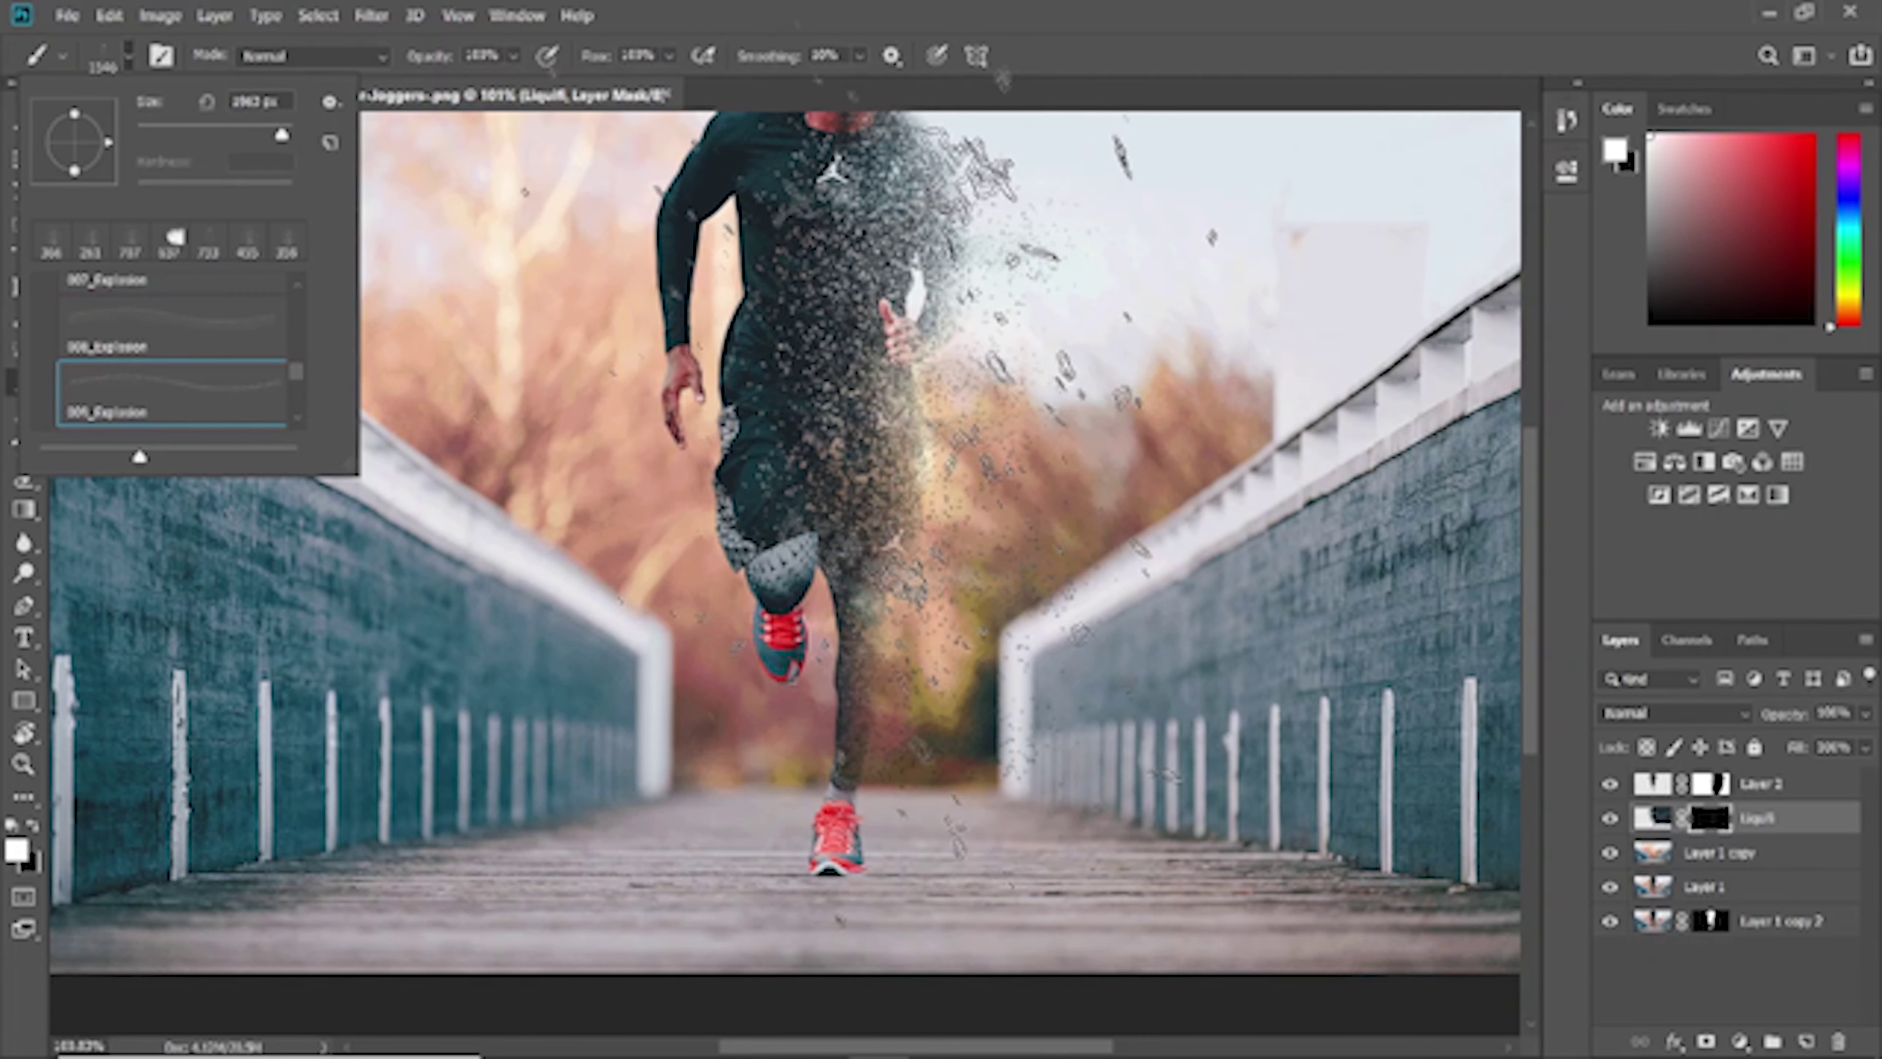
pyautogui.press(',')
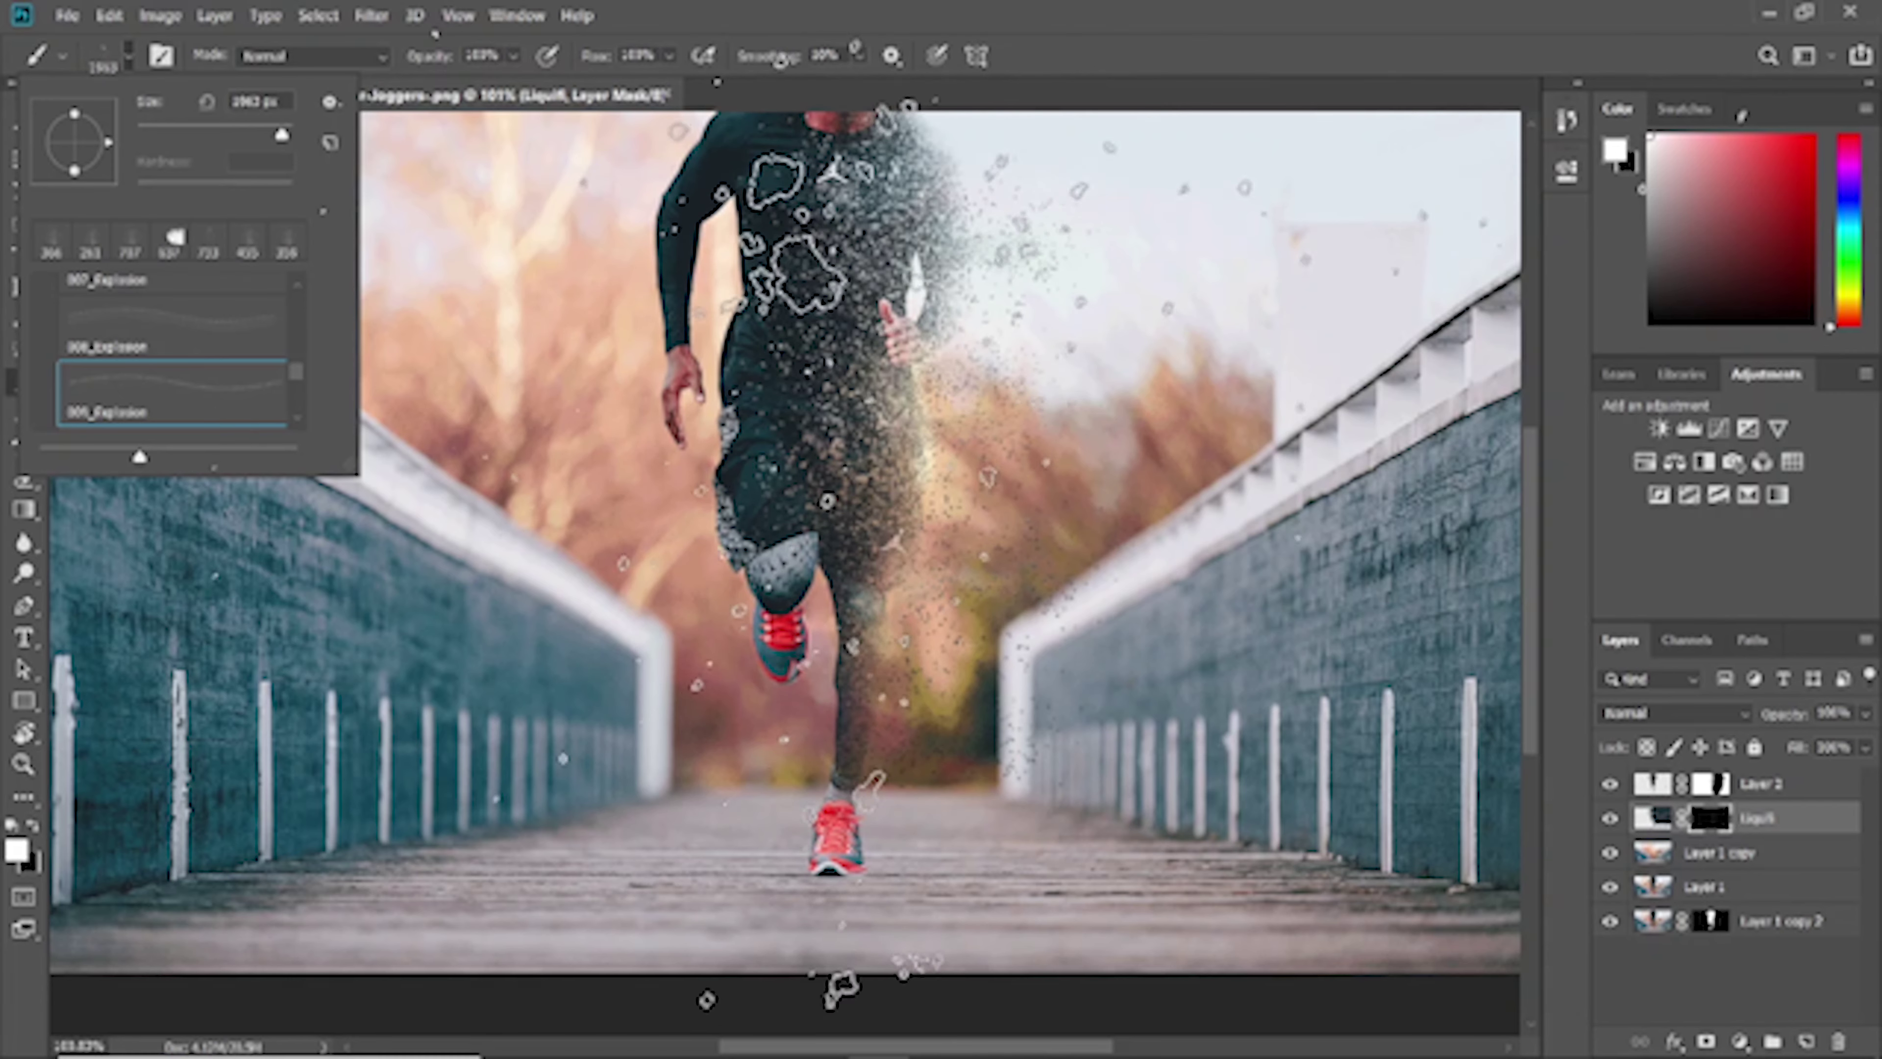
pyautogui.press('.')
pyautogui.moveTo(881, 289)
pyautogui.mouseDown()
pyautogui.moveTo(1056, 363)
pyautogui.moveTo(774, 363)
pyautogui.mouseUp()
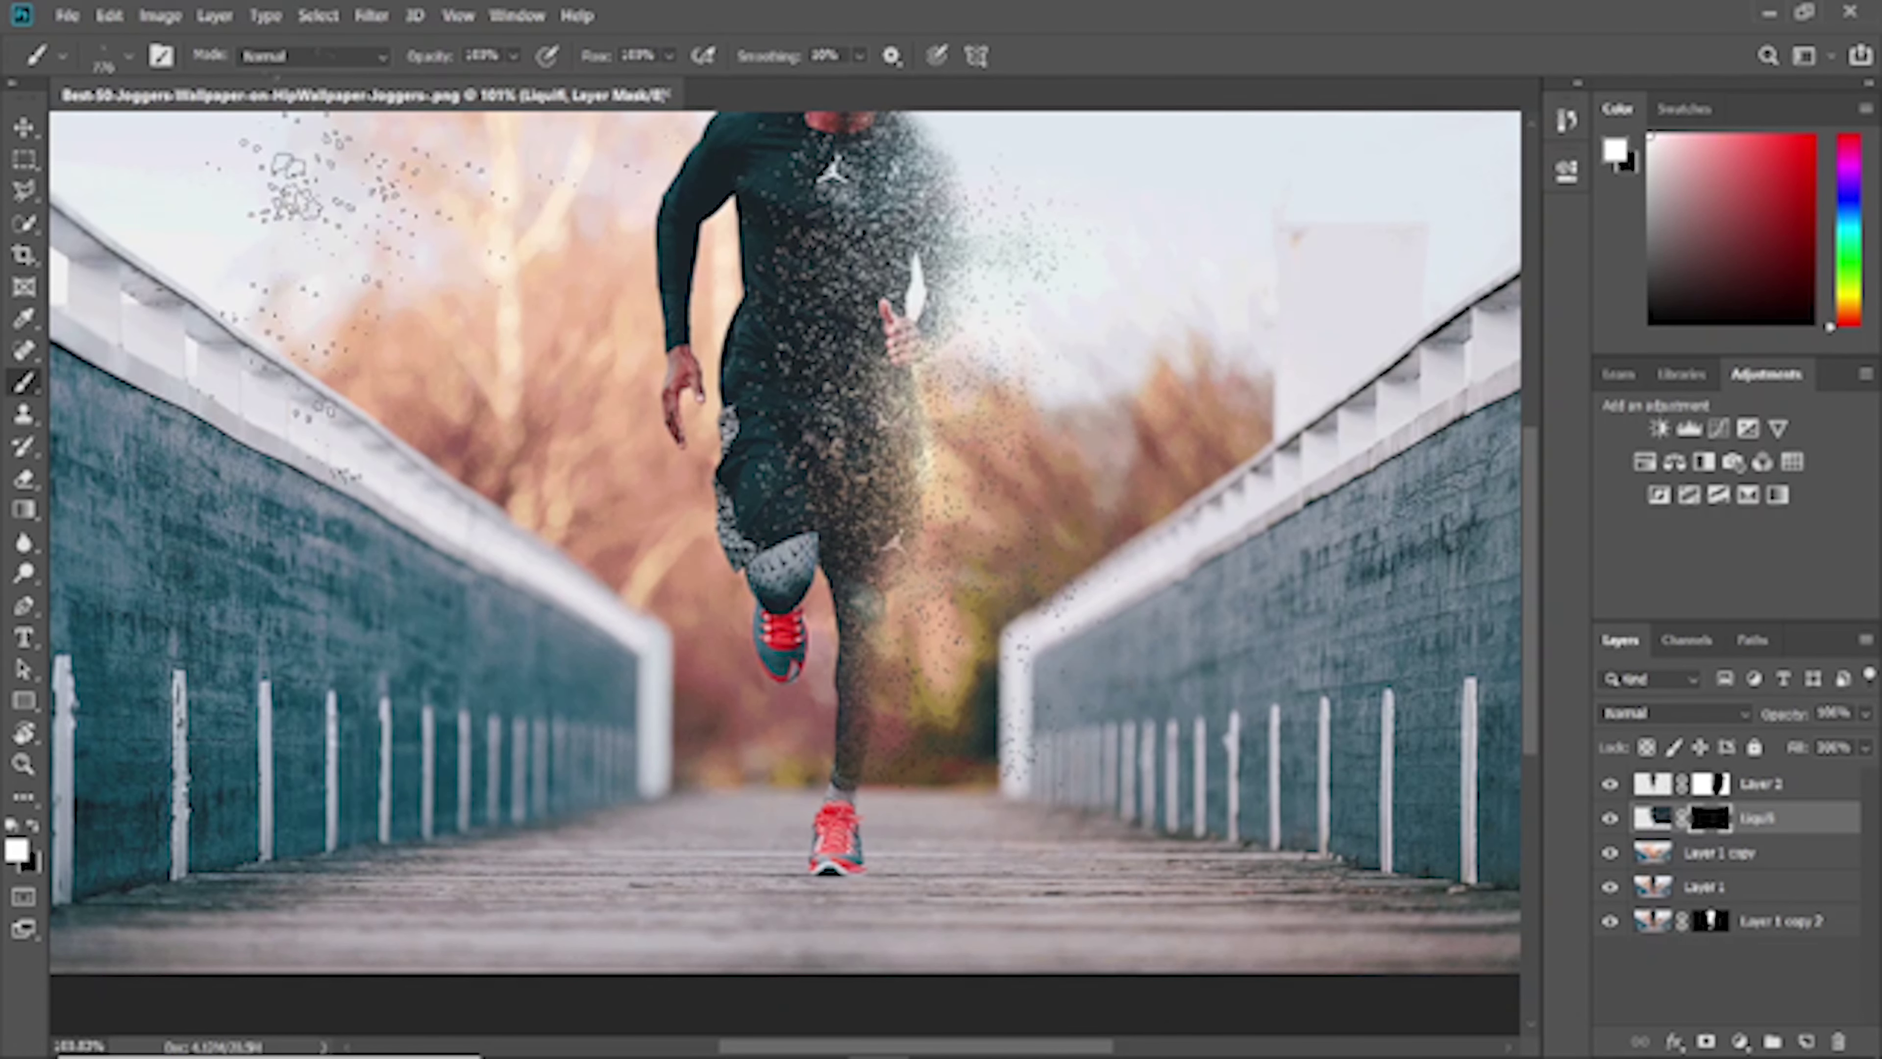
# Stamp two bursts of dark particles to the runner's right, then target Layer 2's mask
pyautogui.click(137, 56)
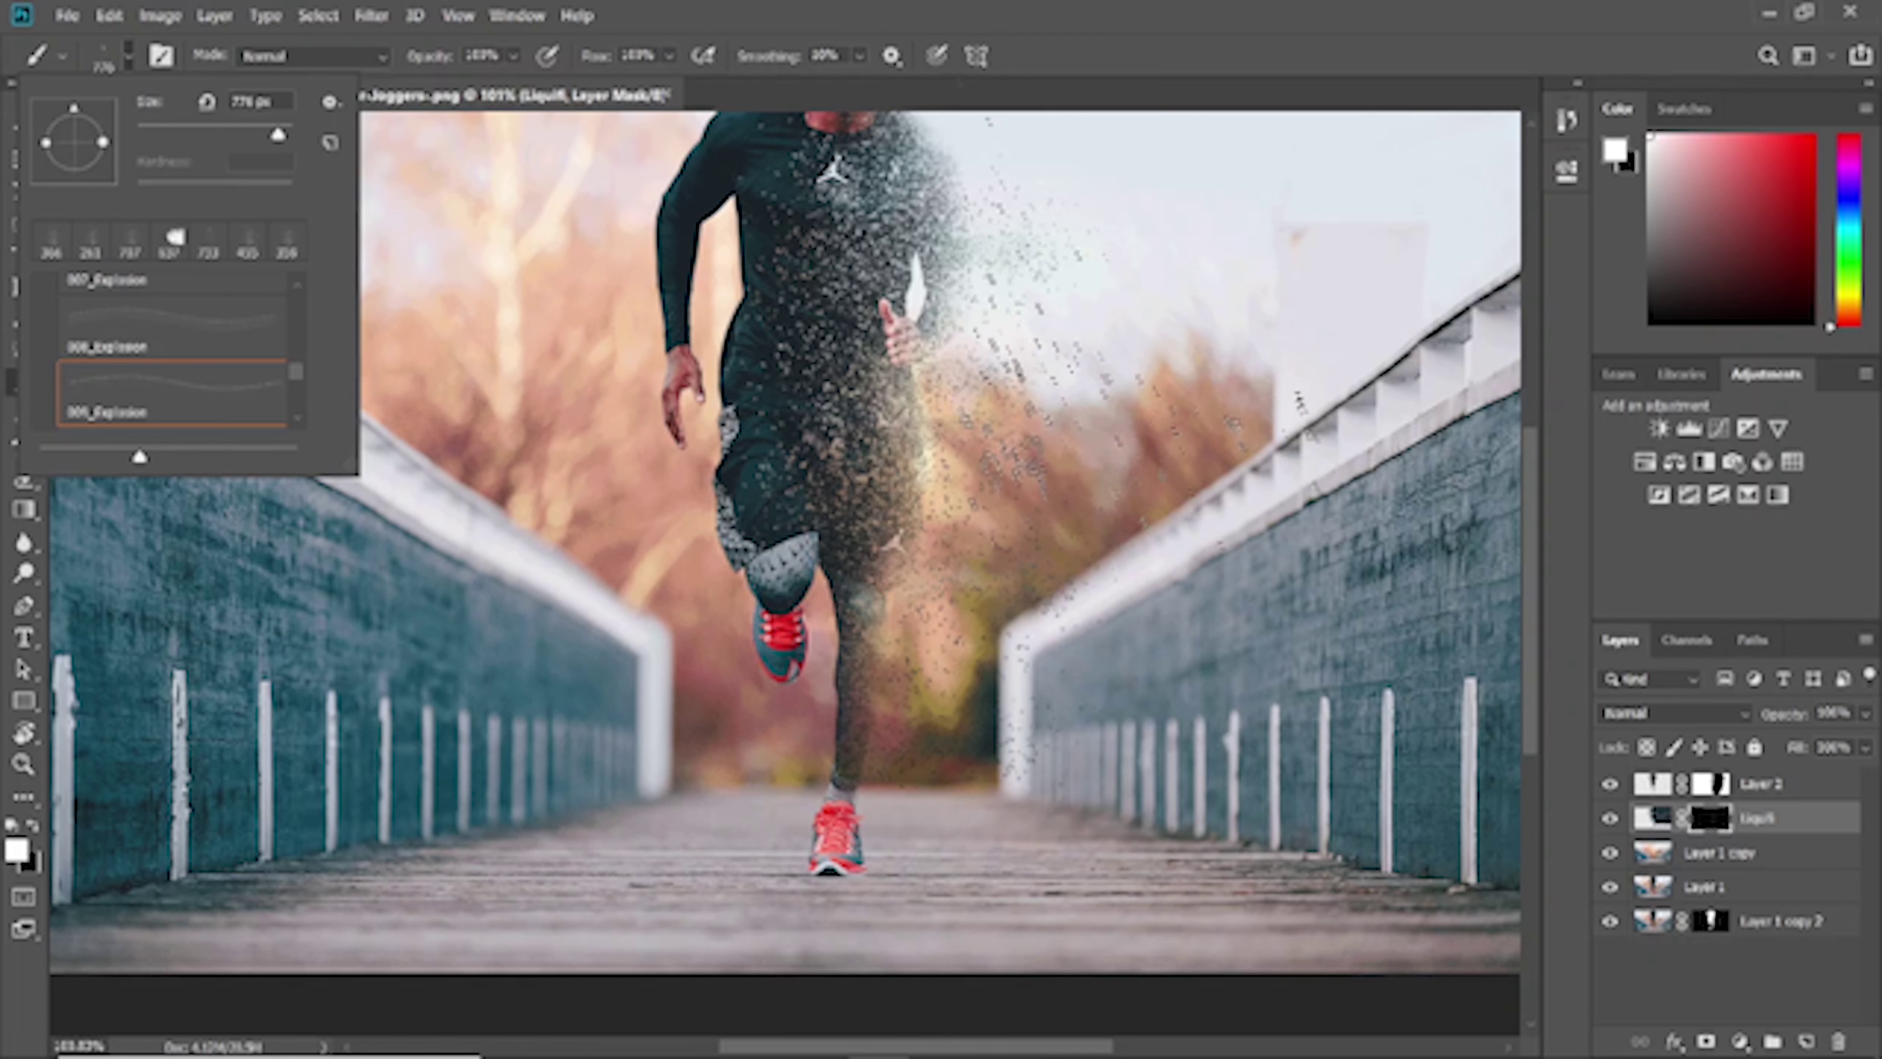
pyautogui.click(1015, 560)
pyautogui.click(1000, 511)
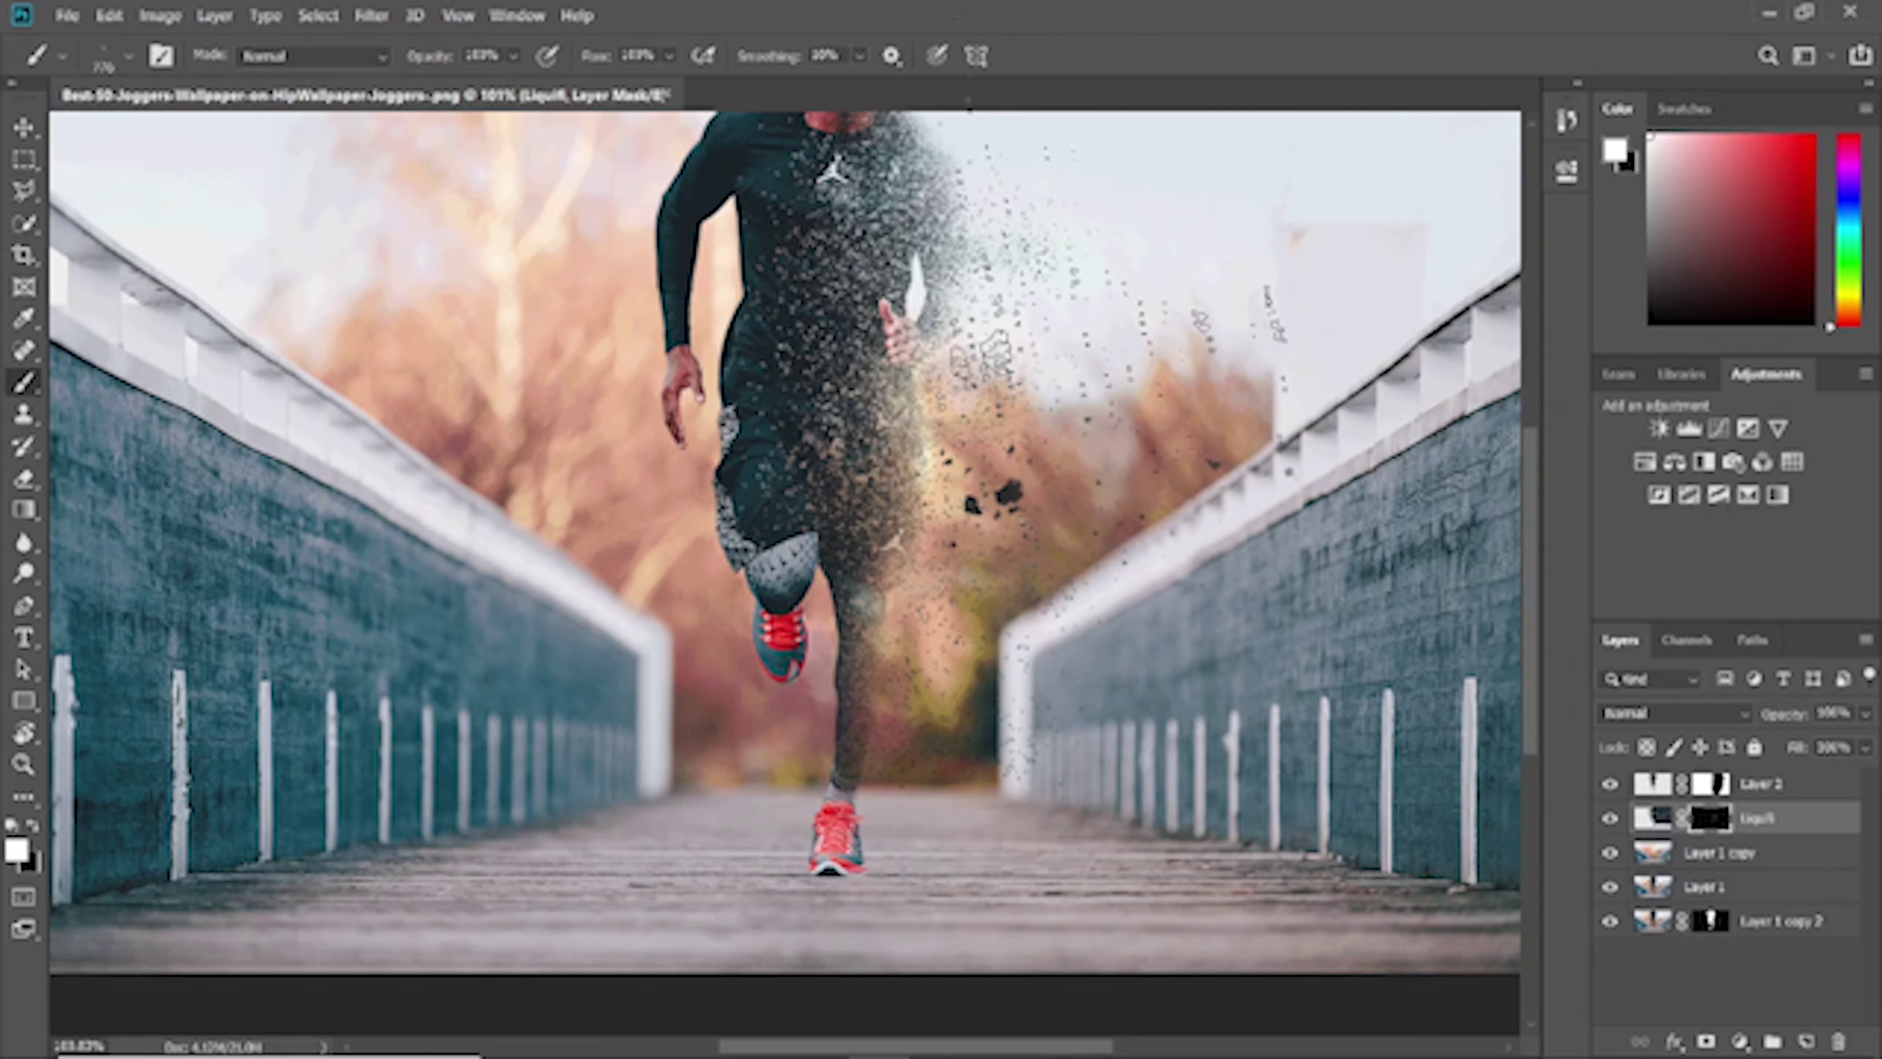
pyautogui.click(1708, 783)
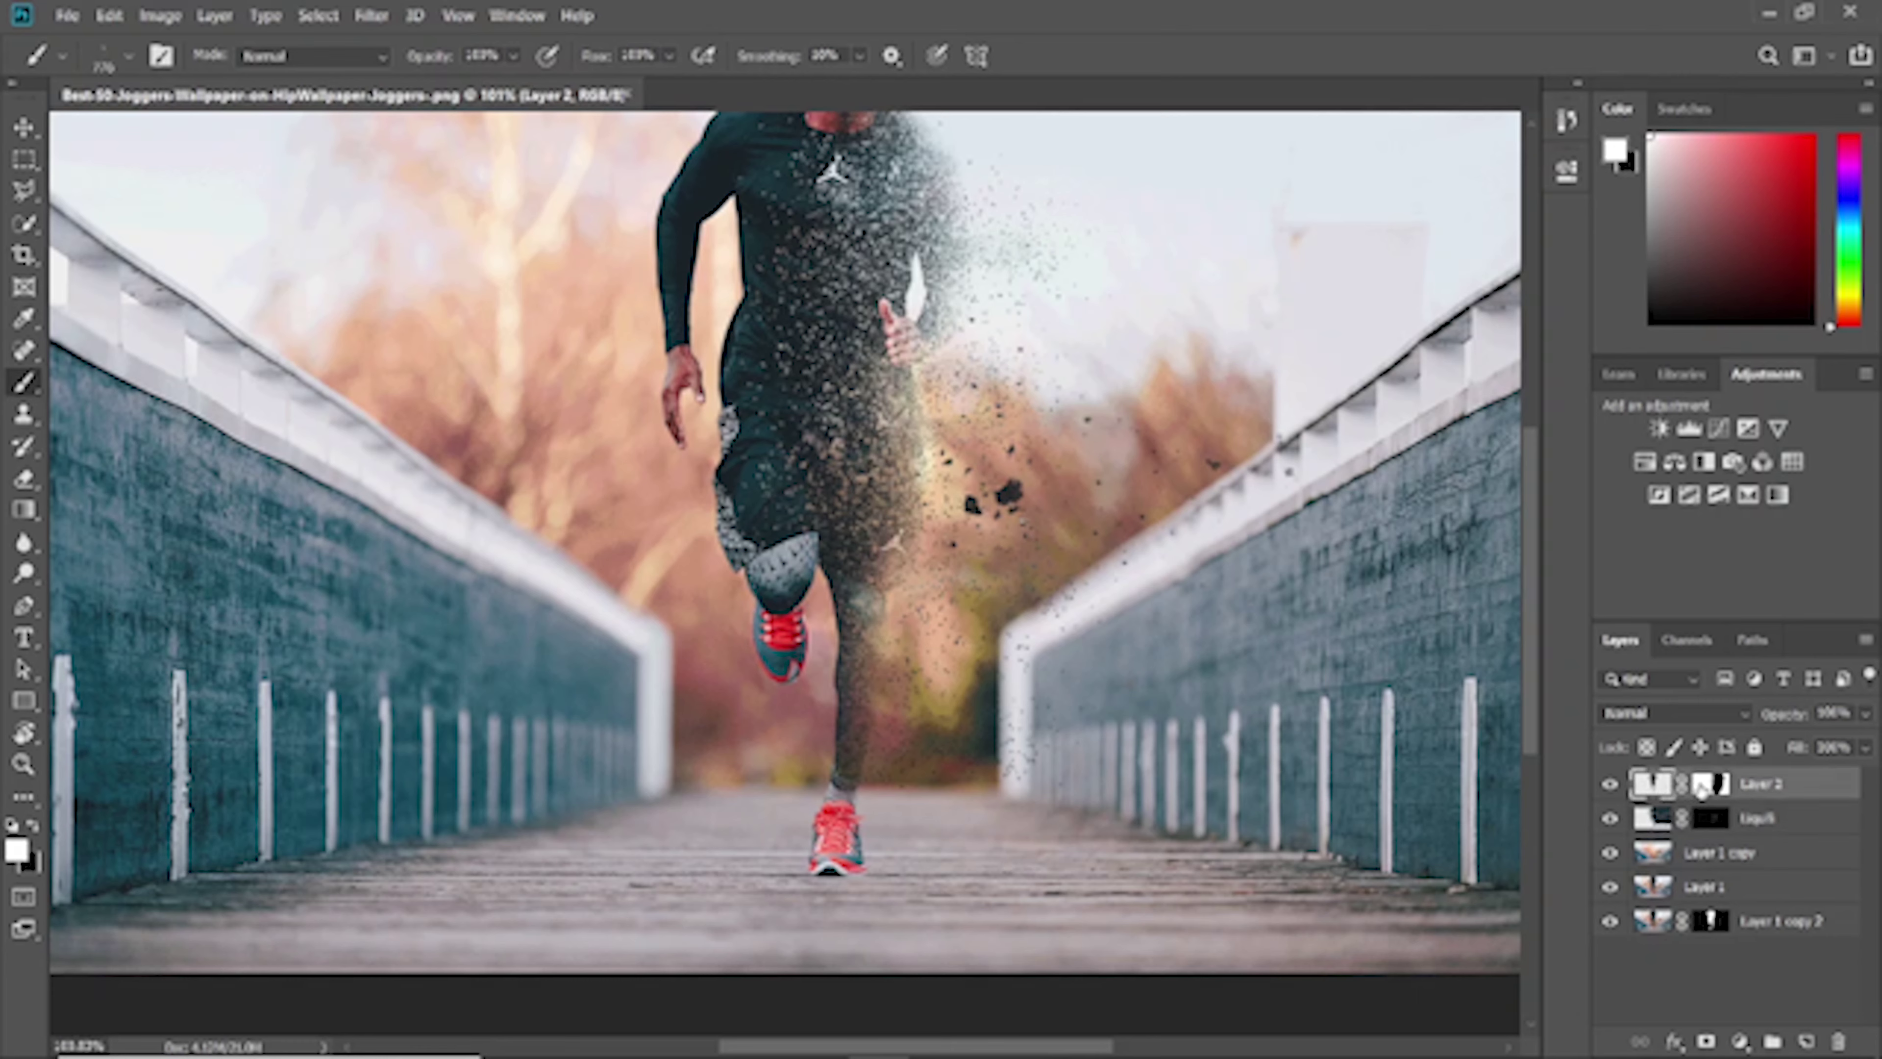
# Paint particle gaps beside the thigh on Layer 2's mask and cycle presets to 001_Explosion
pyautogui.click(1022, 564)
pyautogui.moveTo(878, 515); pyautogui.dragTo(895, 541)
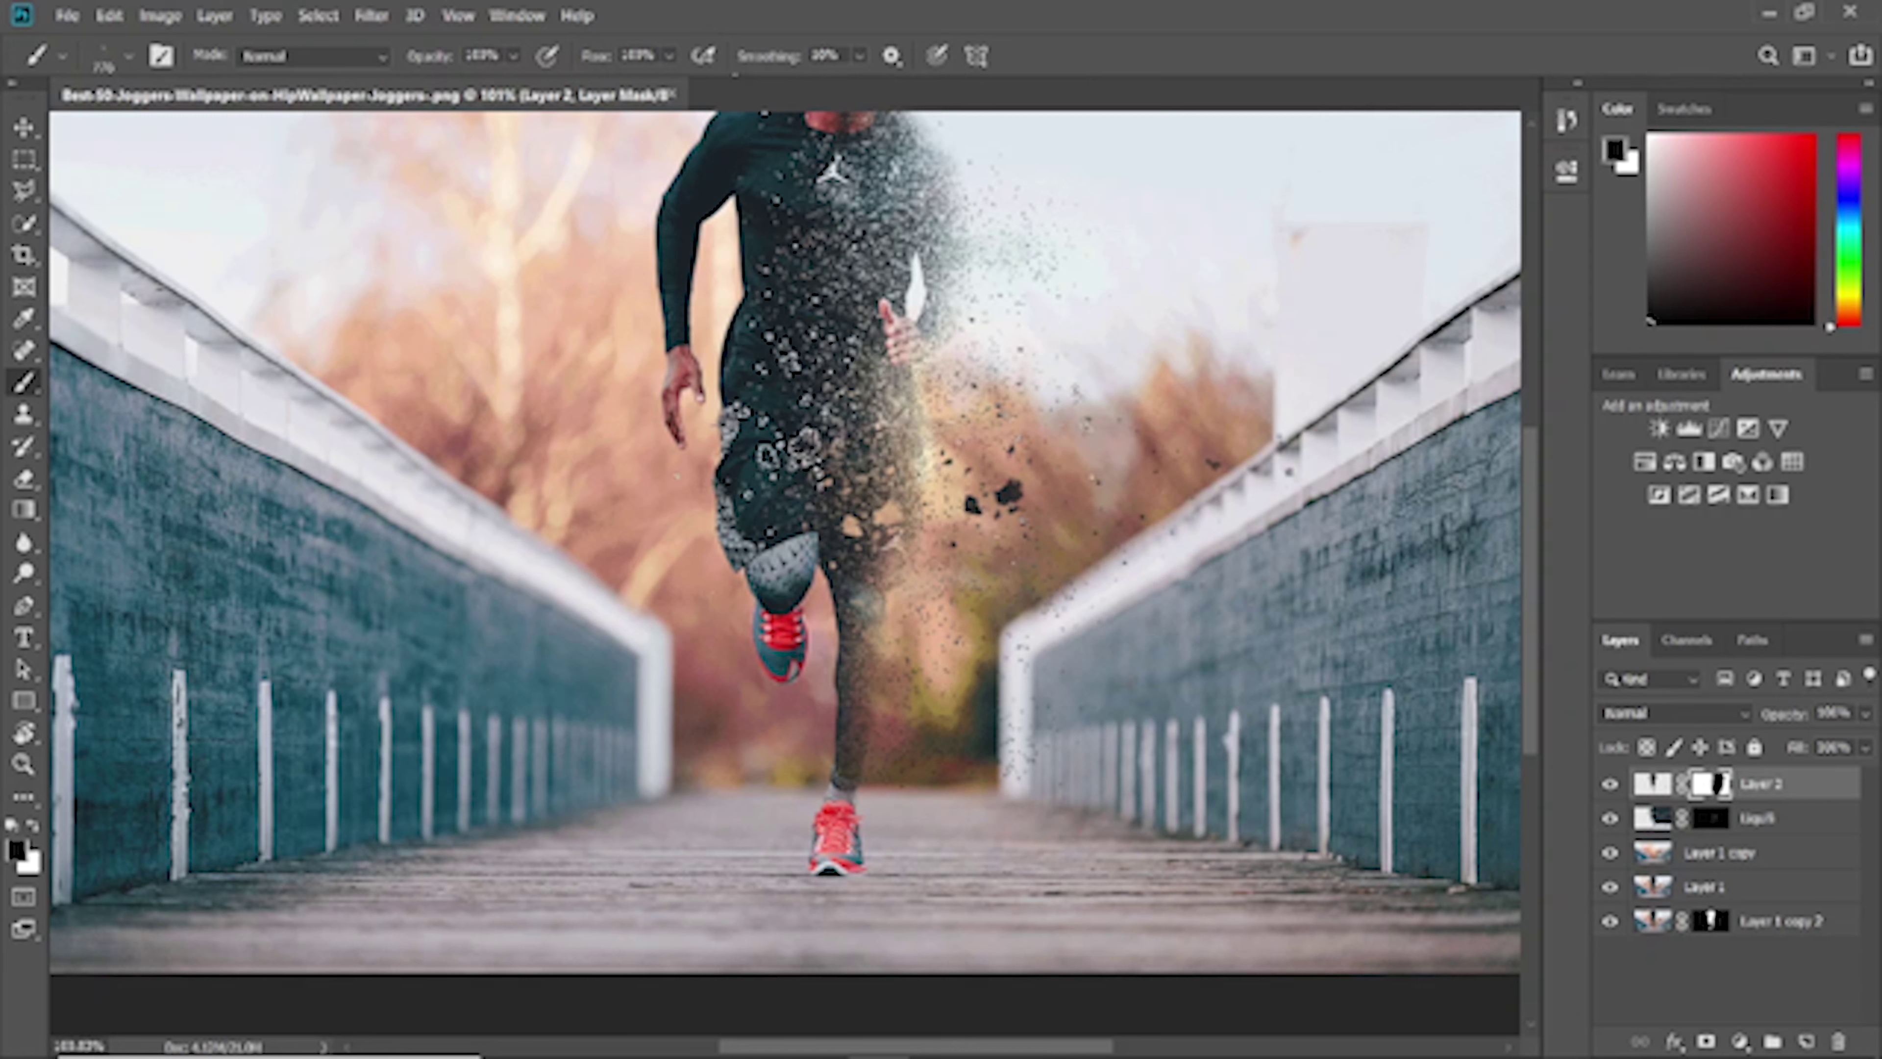
pyautogui.click(113, 56)
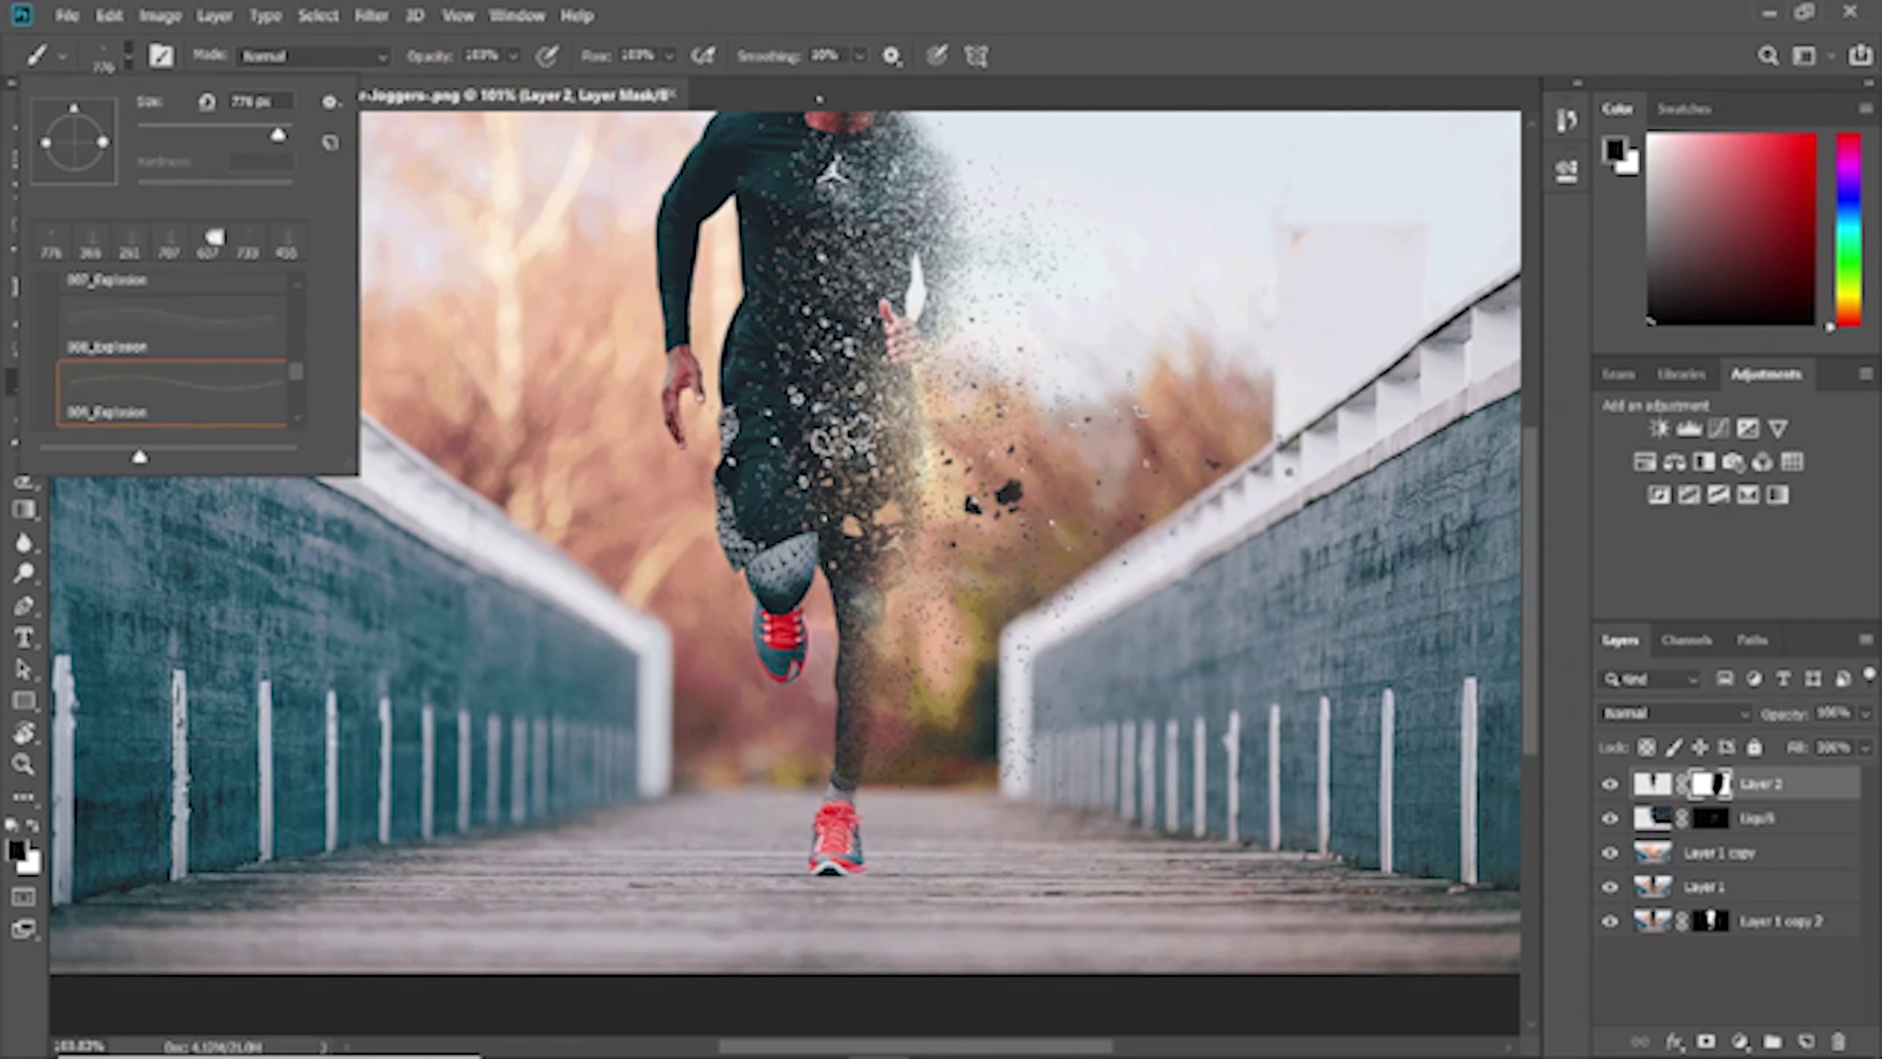
pyautogui.click(171, 382)
pyautogui.press('.')
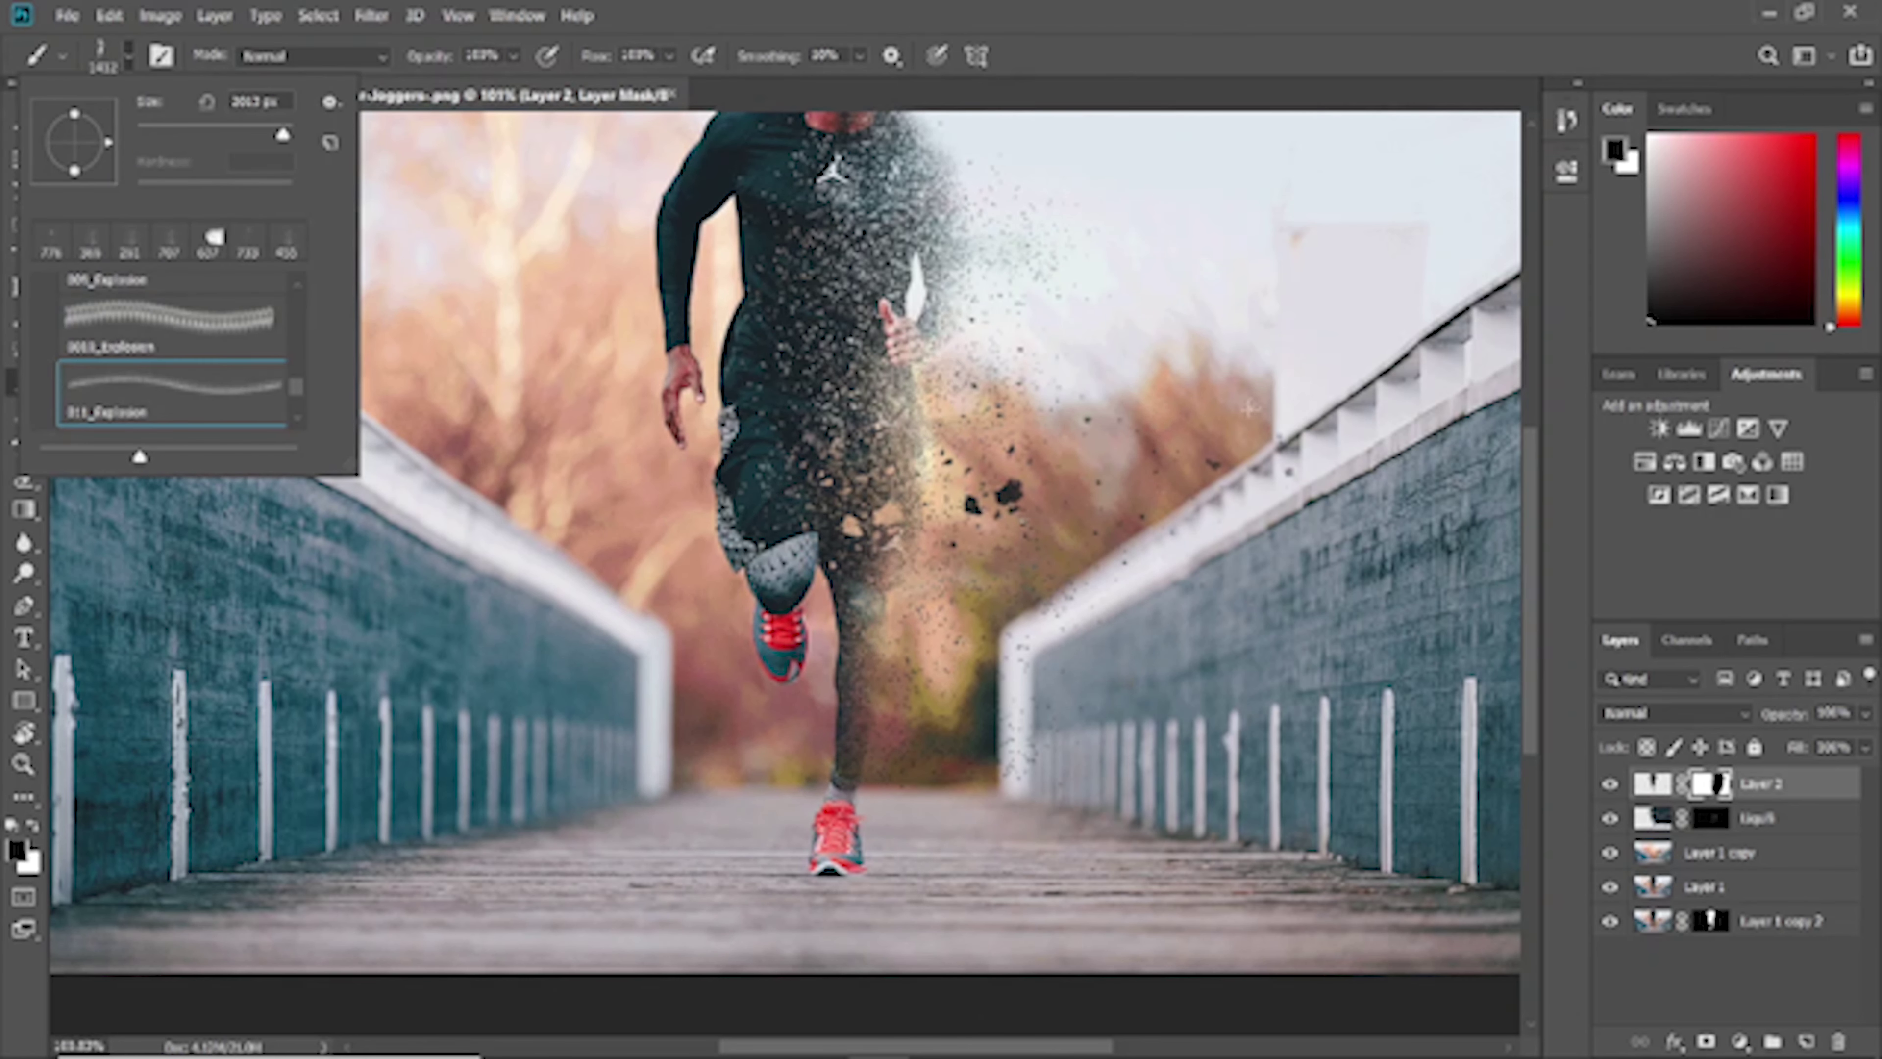
pyautogui.press('.')
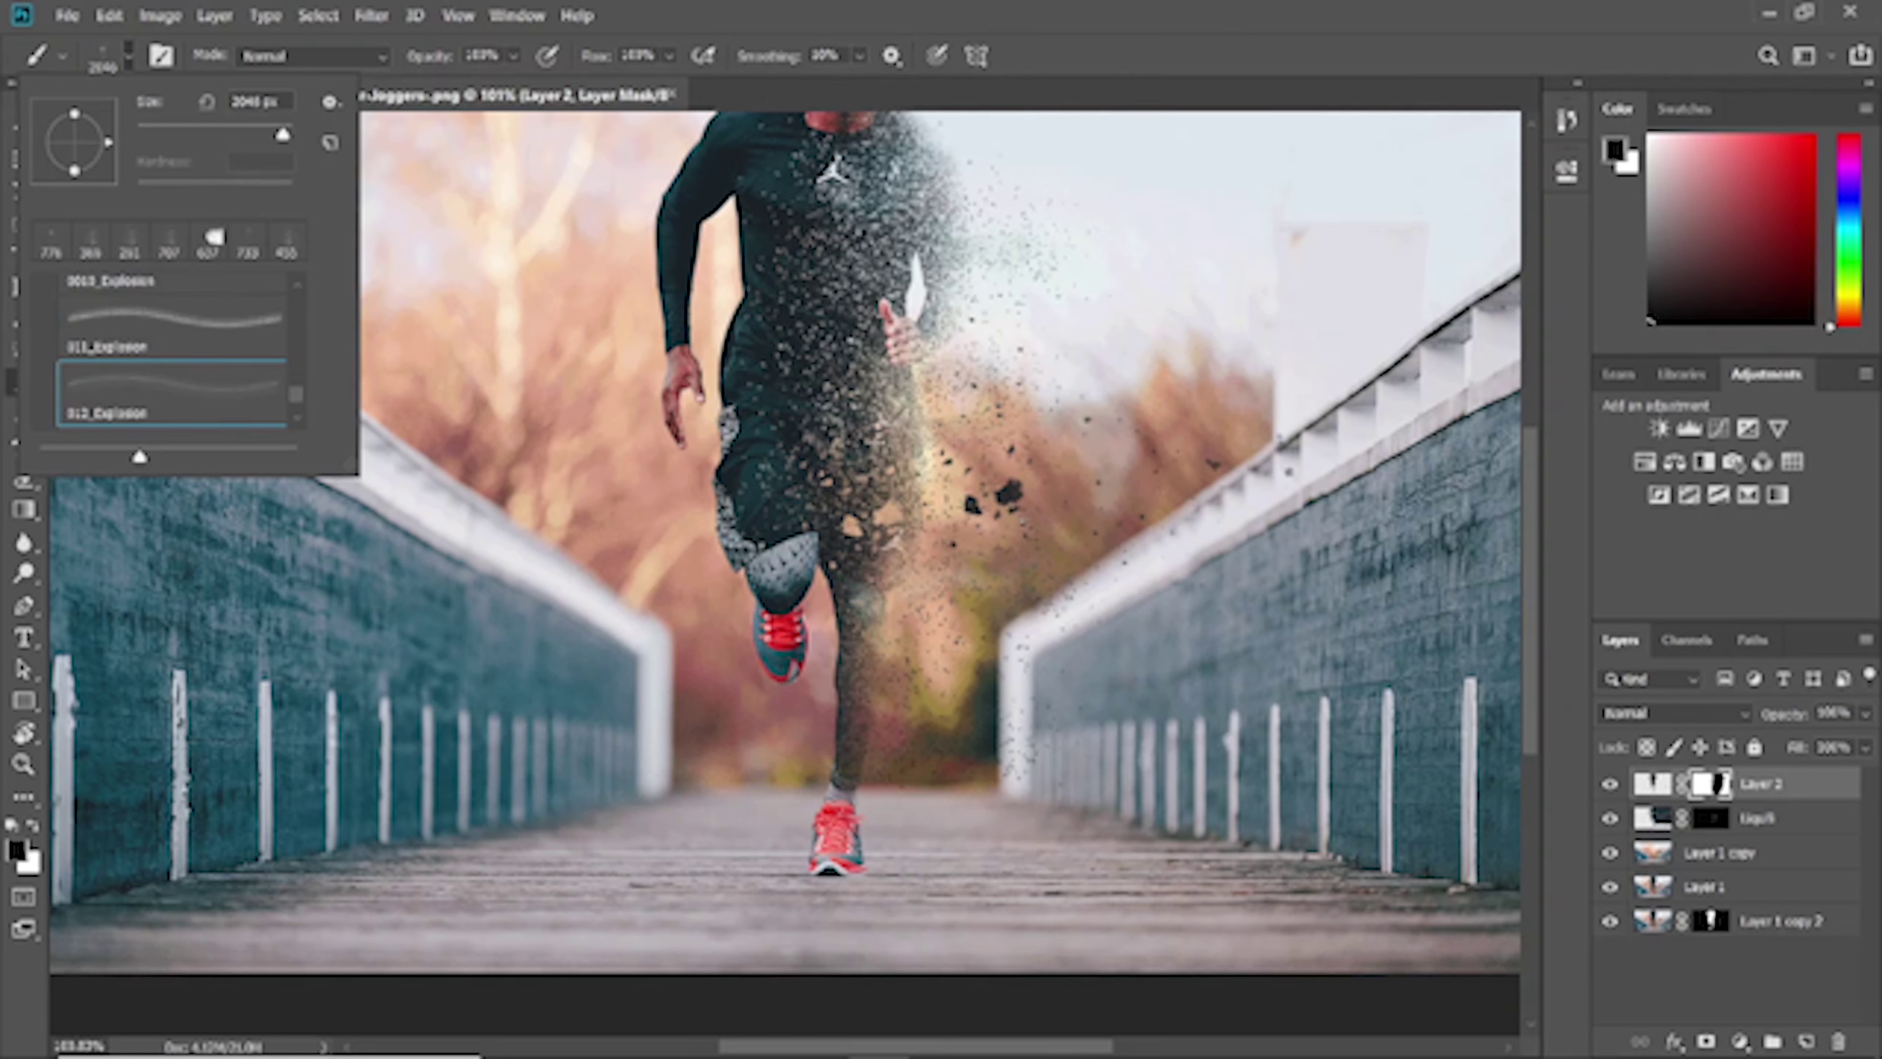
pyautogui.press('.')
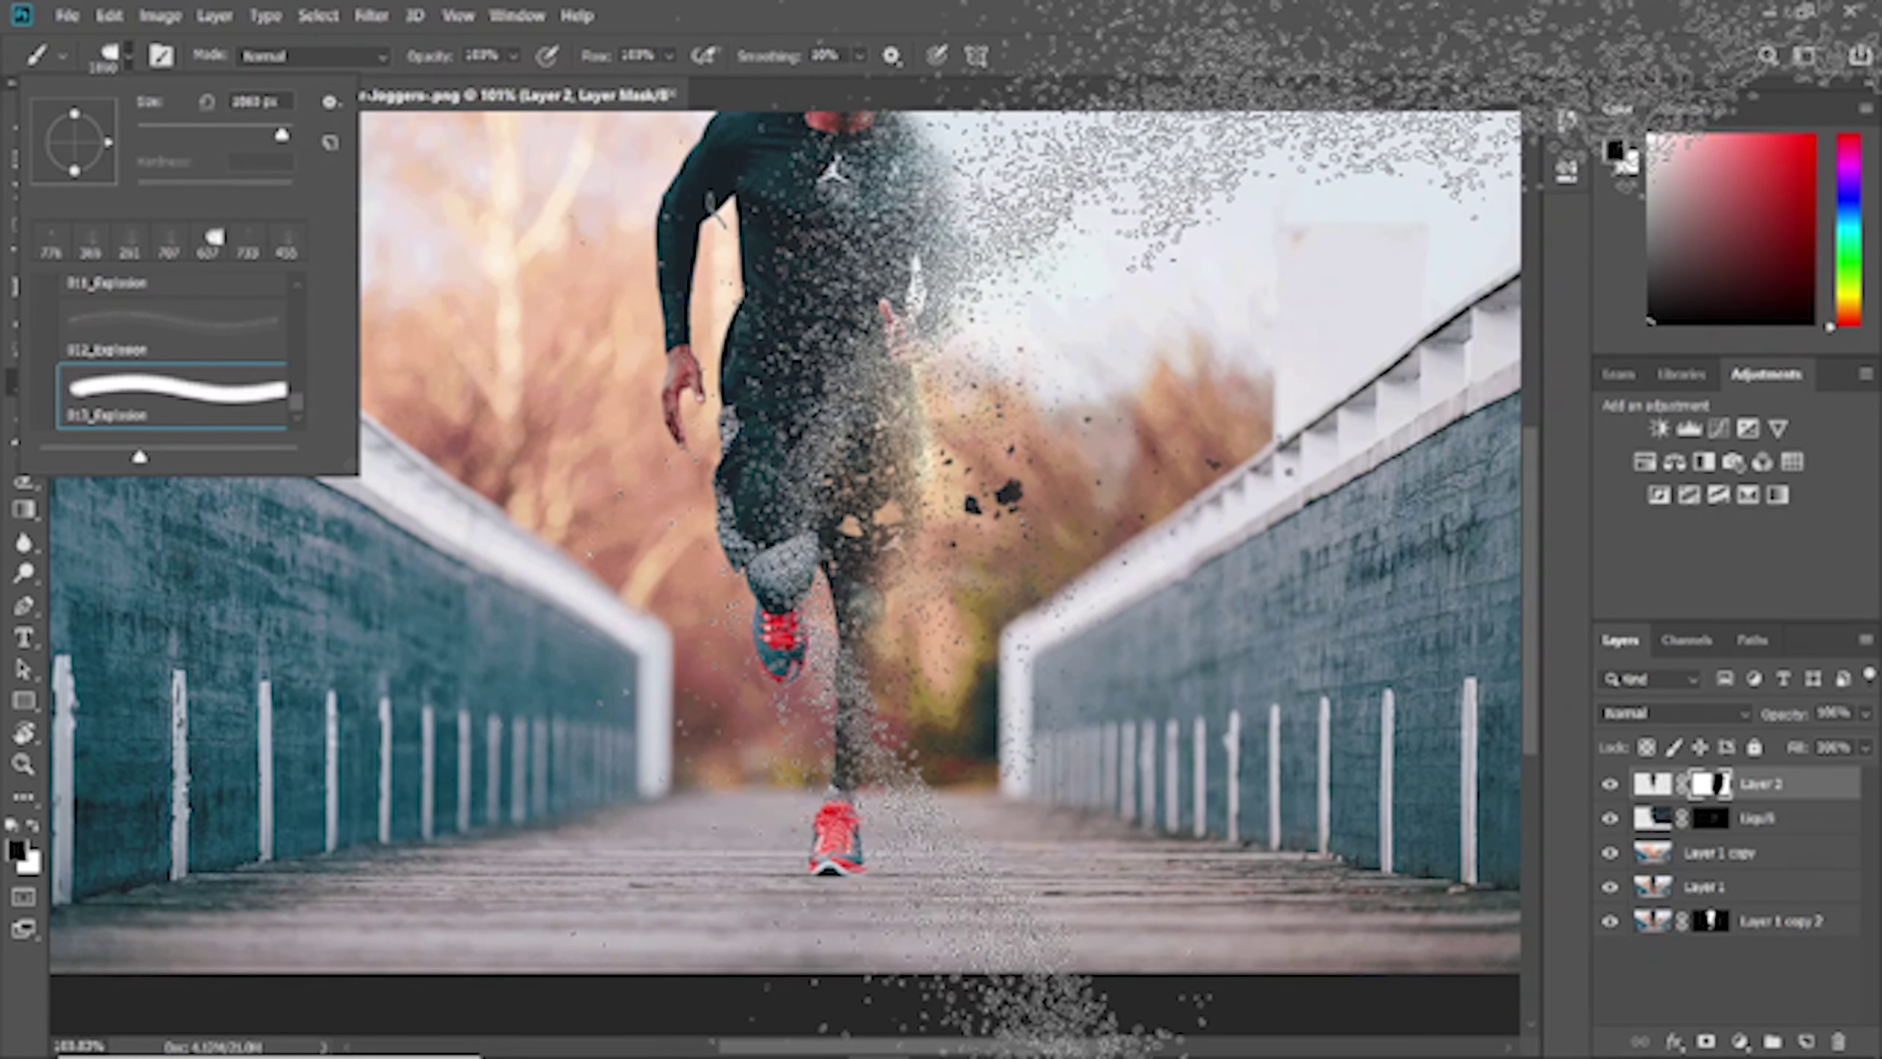
pyautogui.press('.')
pyautogui.press(',')
pyautogui.press(',')
pyautogui.press(',')
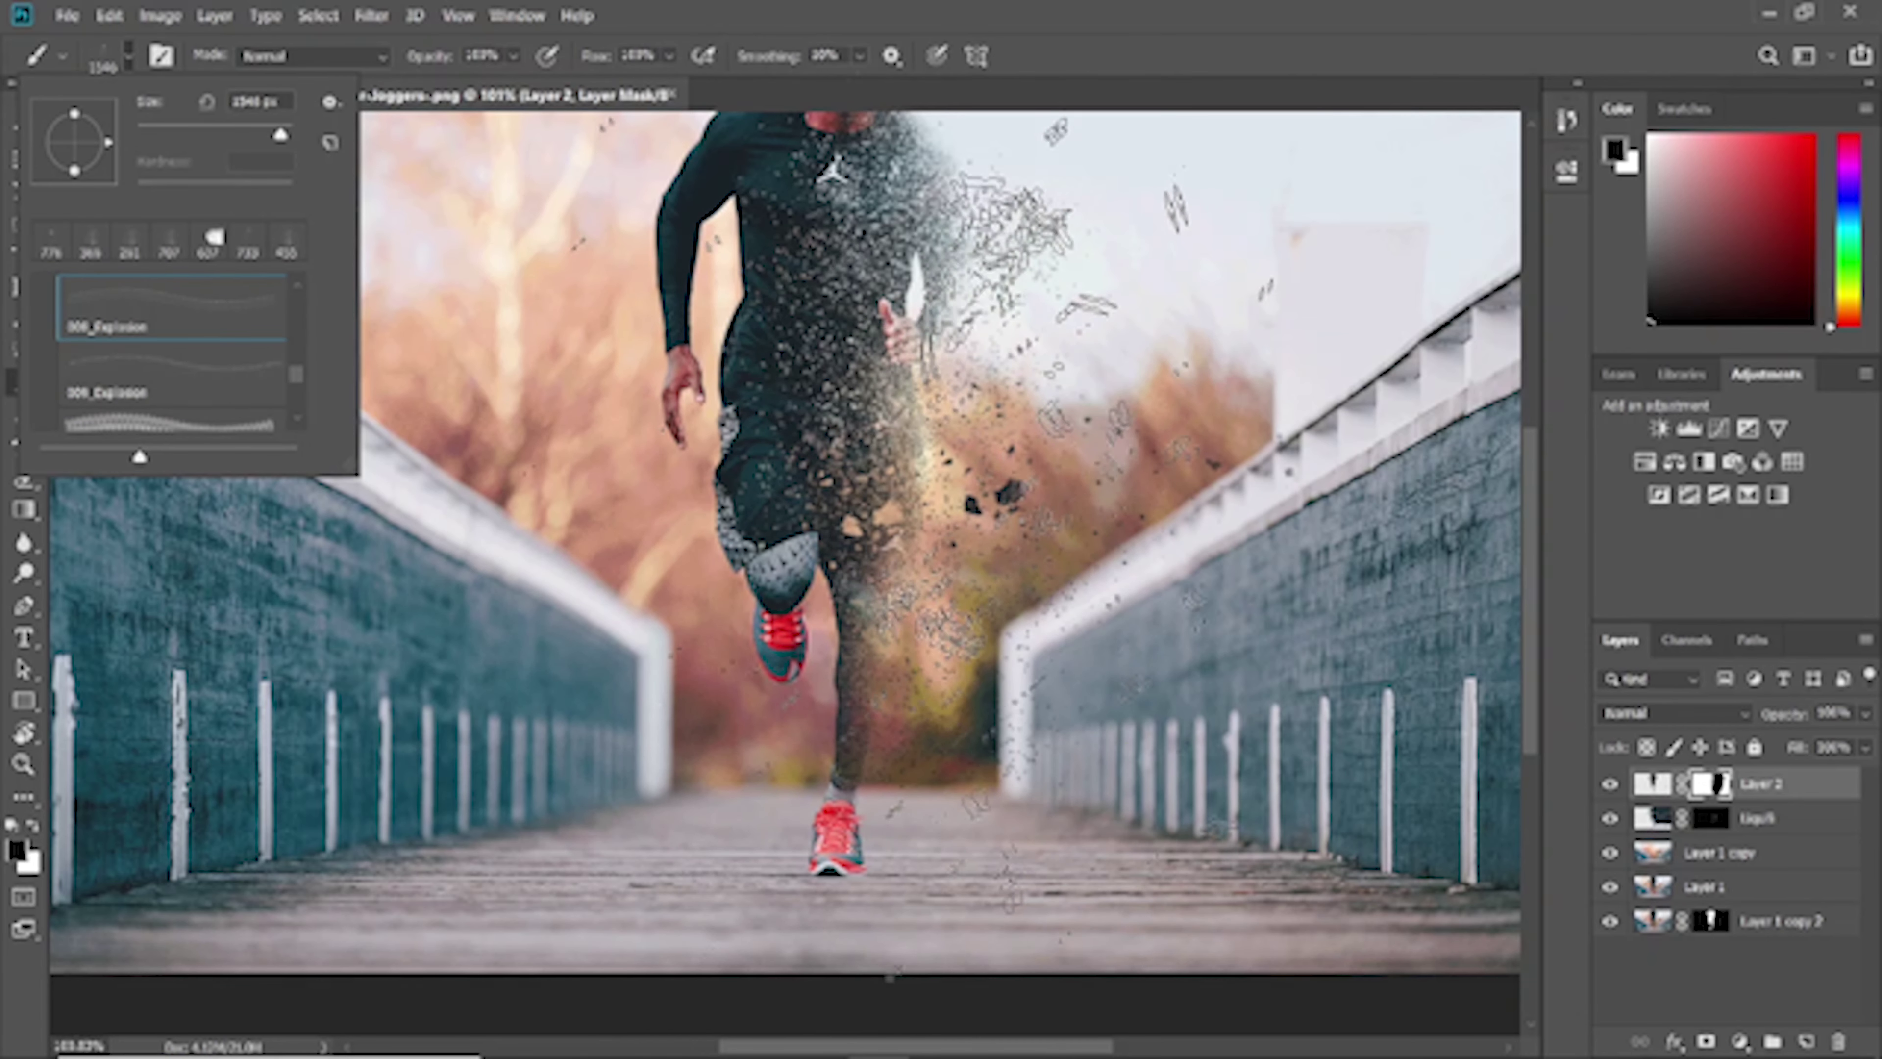
pyautogui.press(',')
pyautogui.press(',')
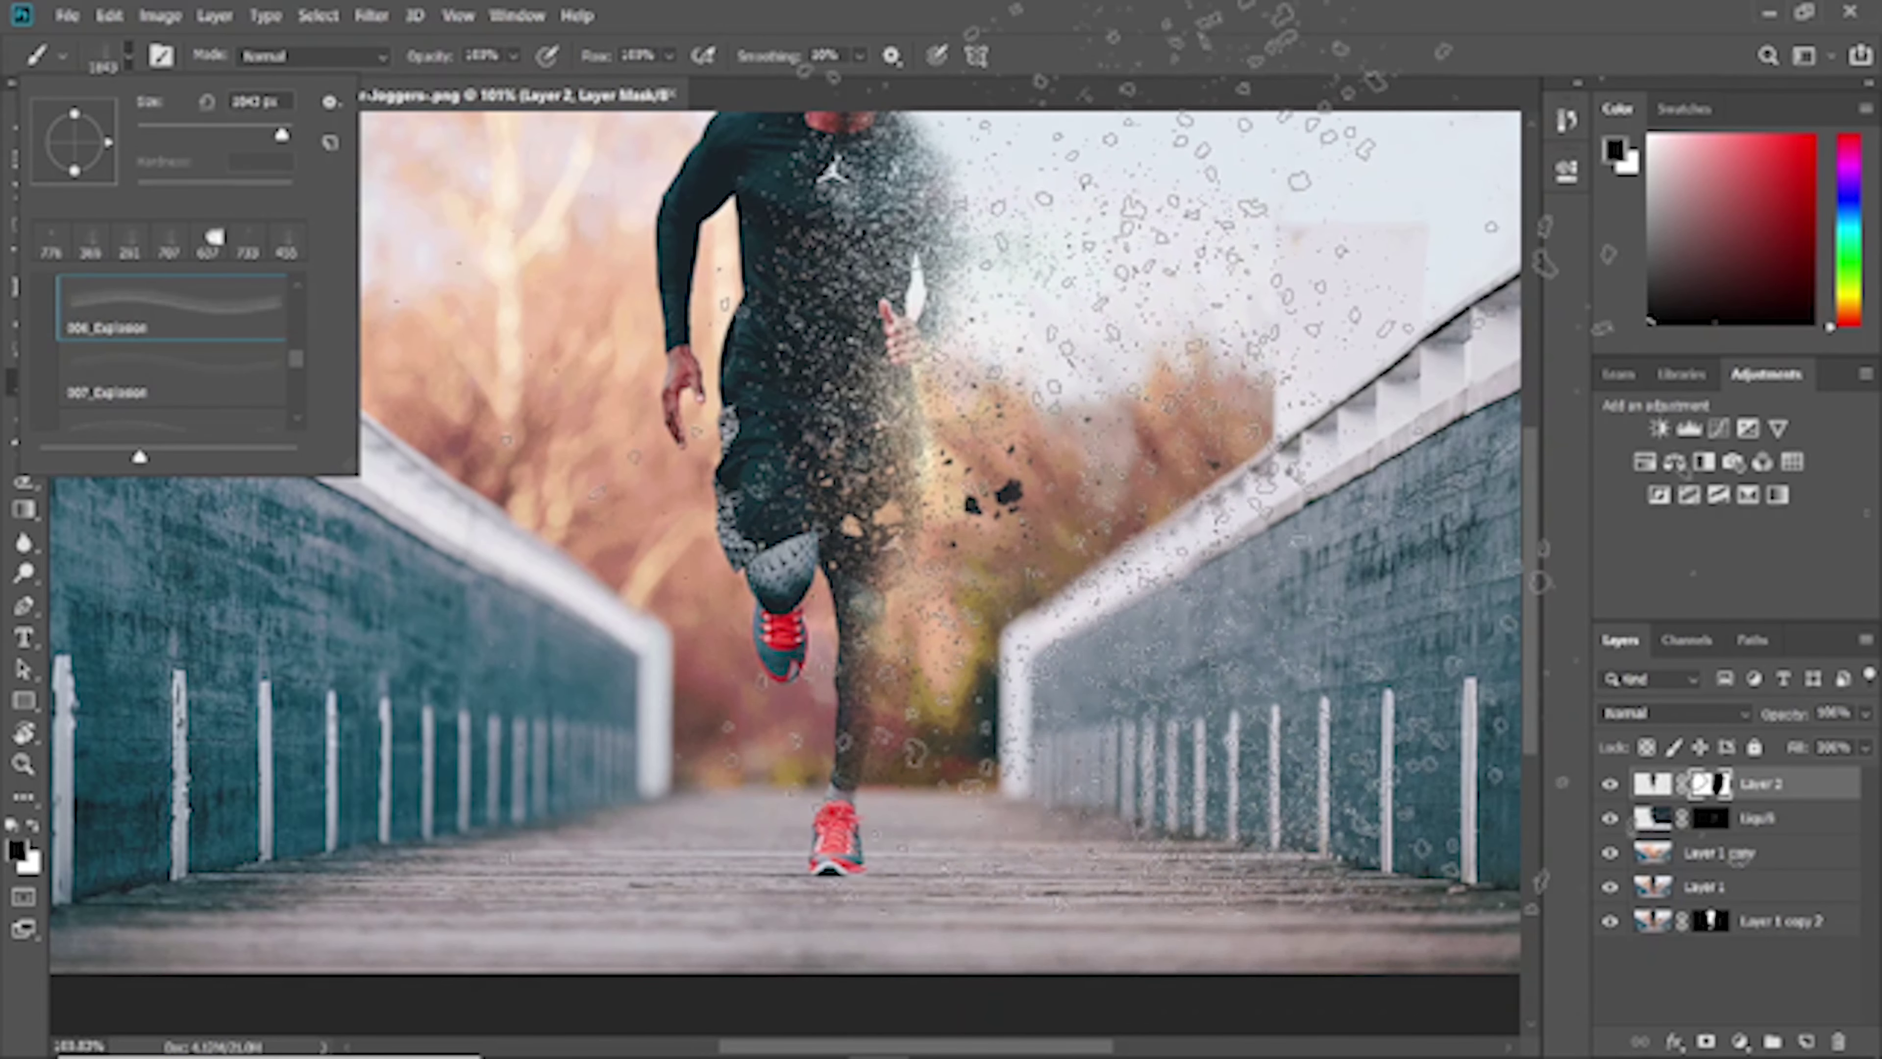
pyautogui.press(',')
pyautogui.press(',')
pyautogui.press(',')
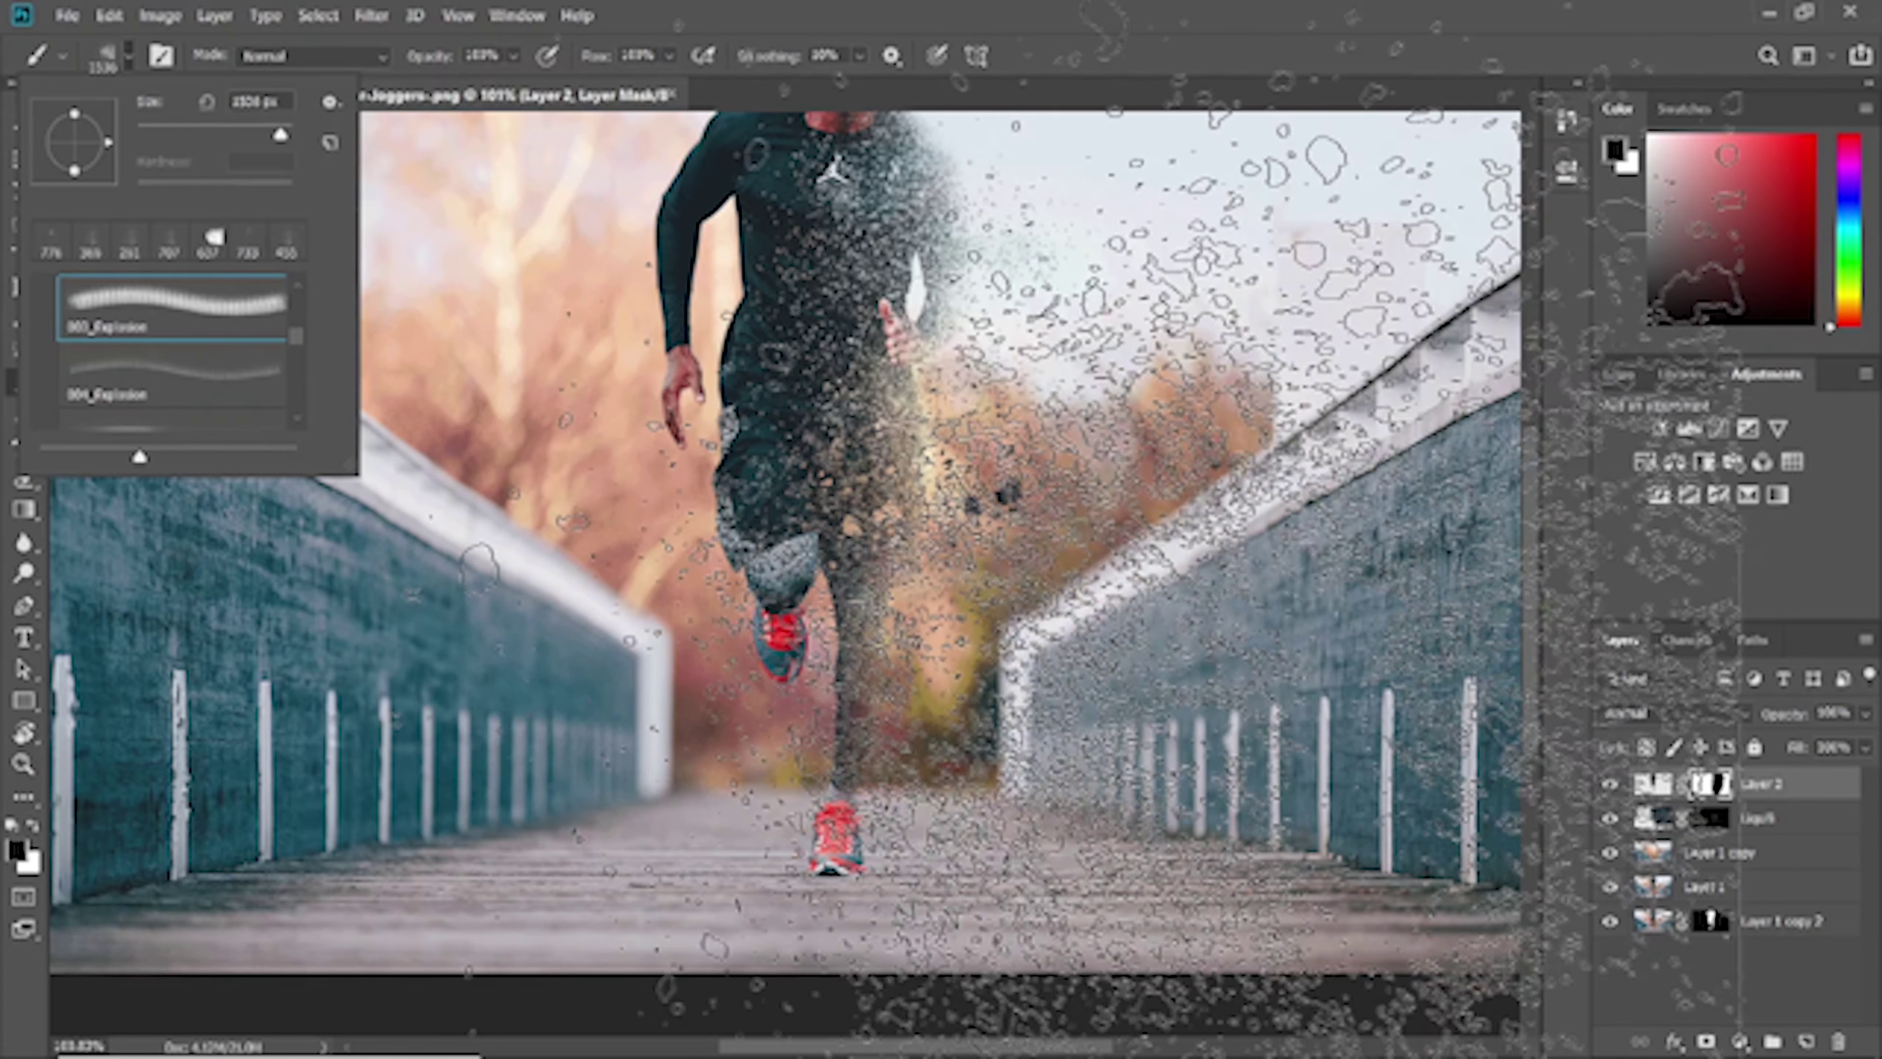
pyautogui.press(',')
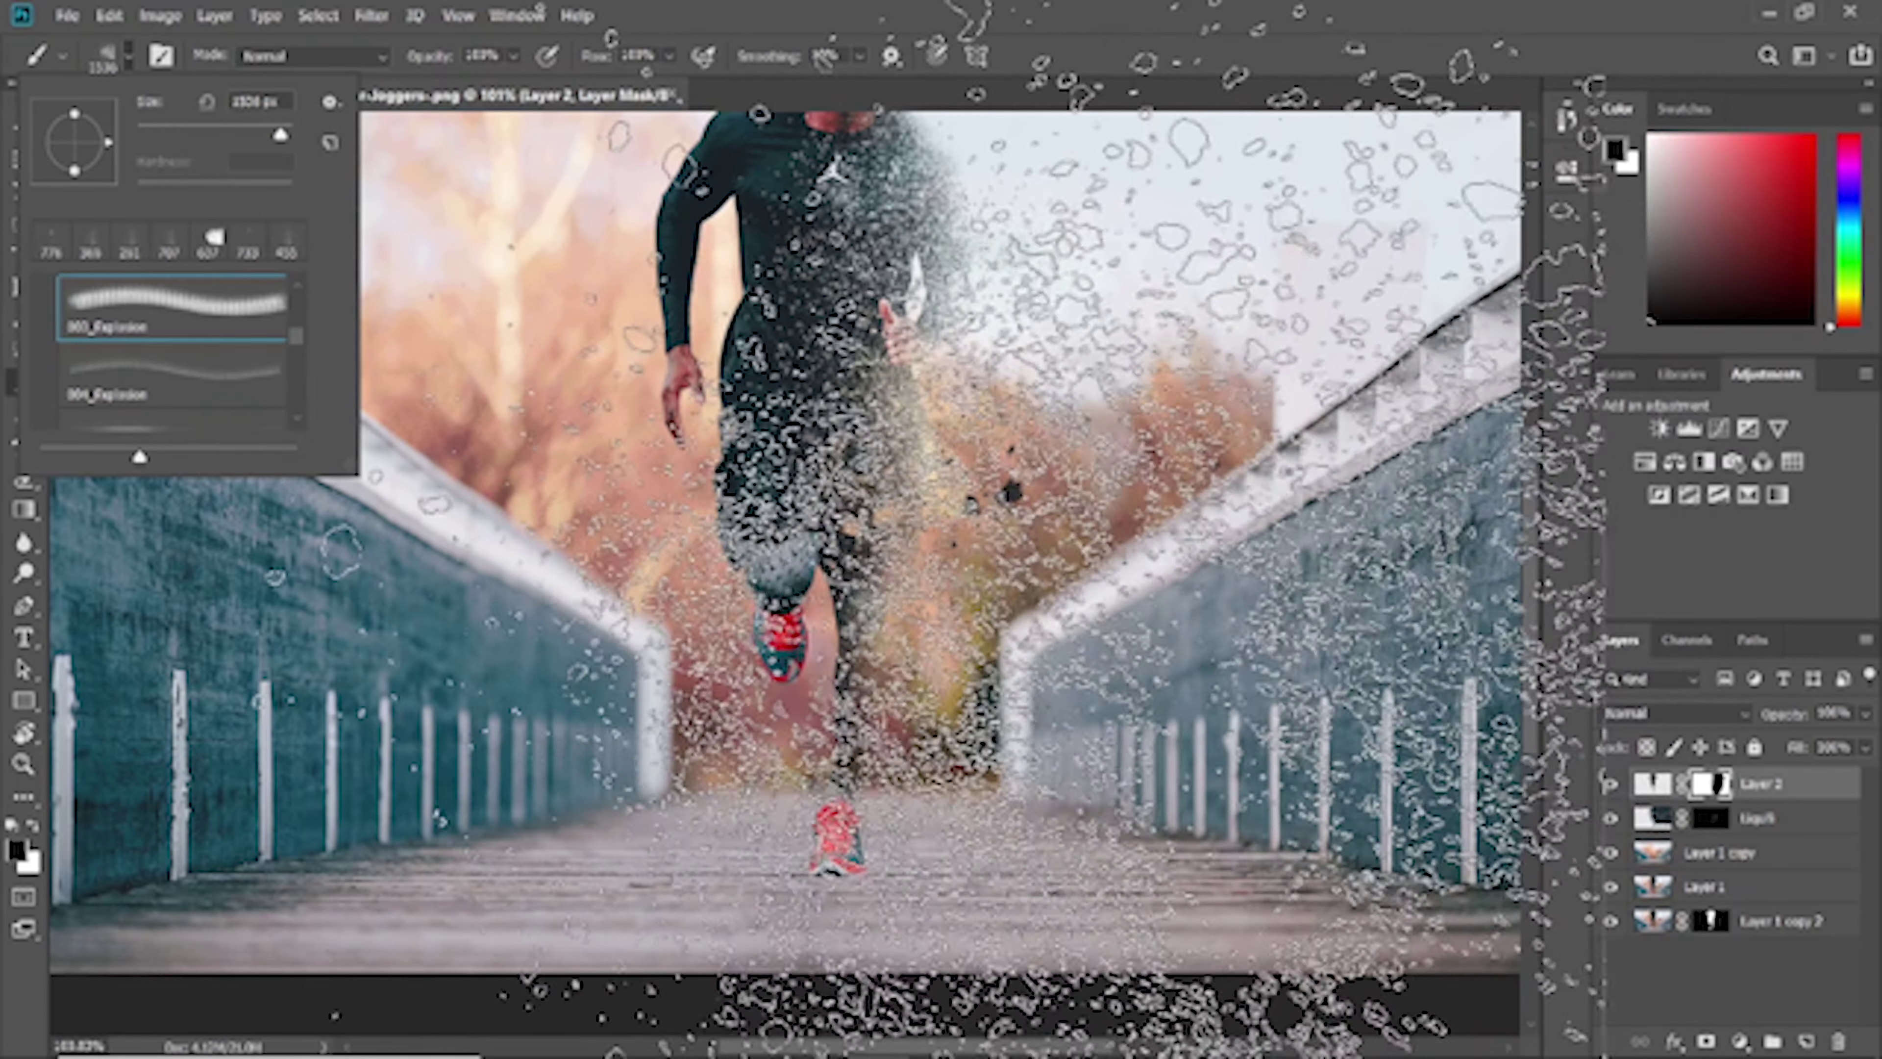
pyautogui.press(',')
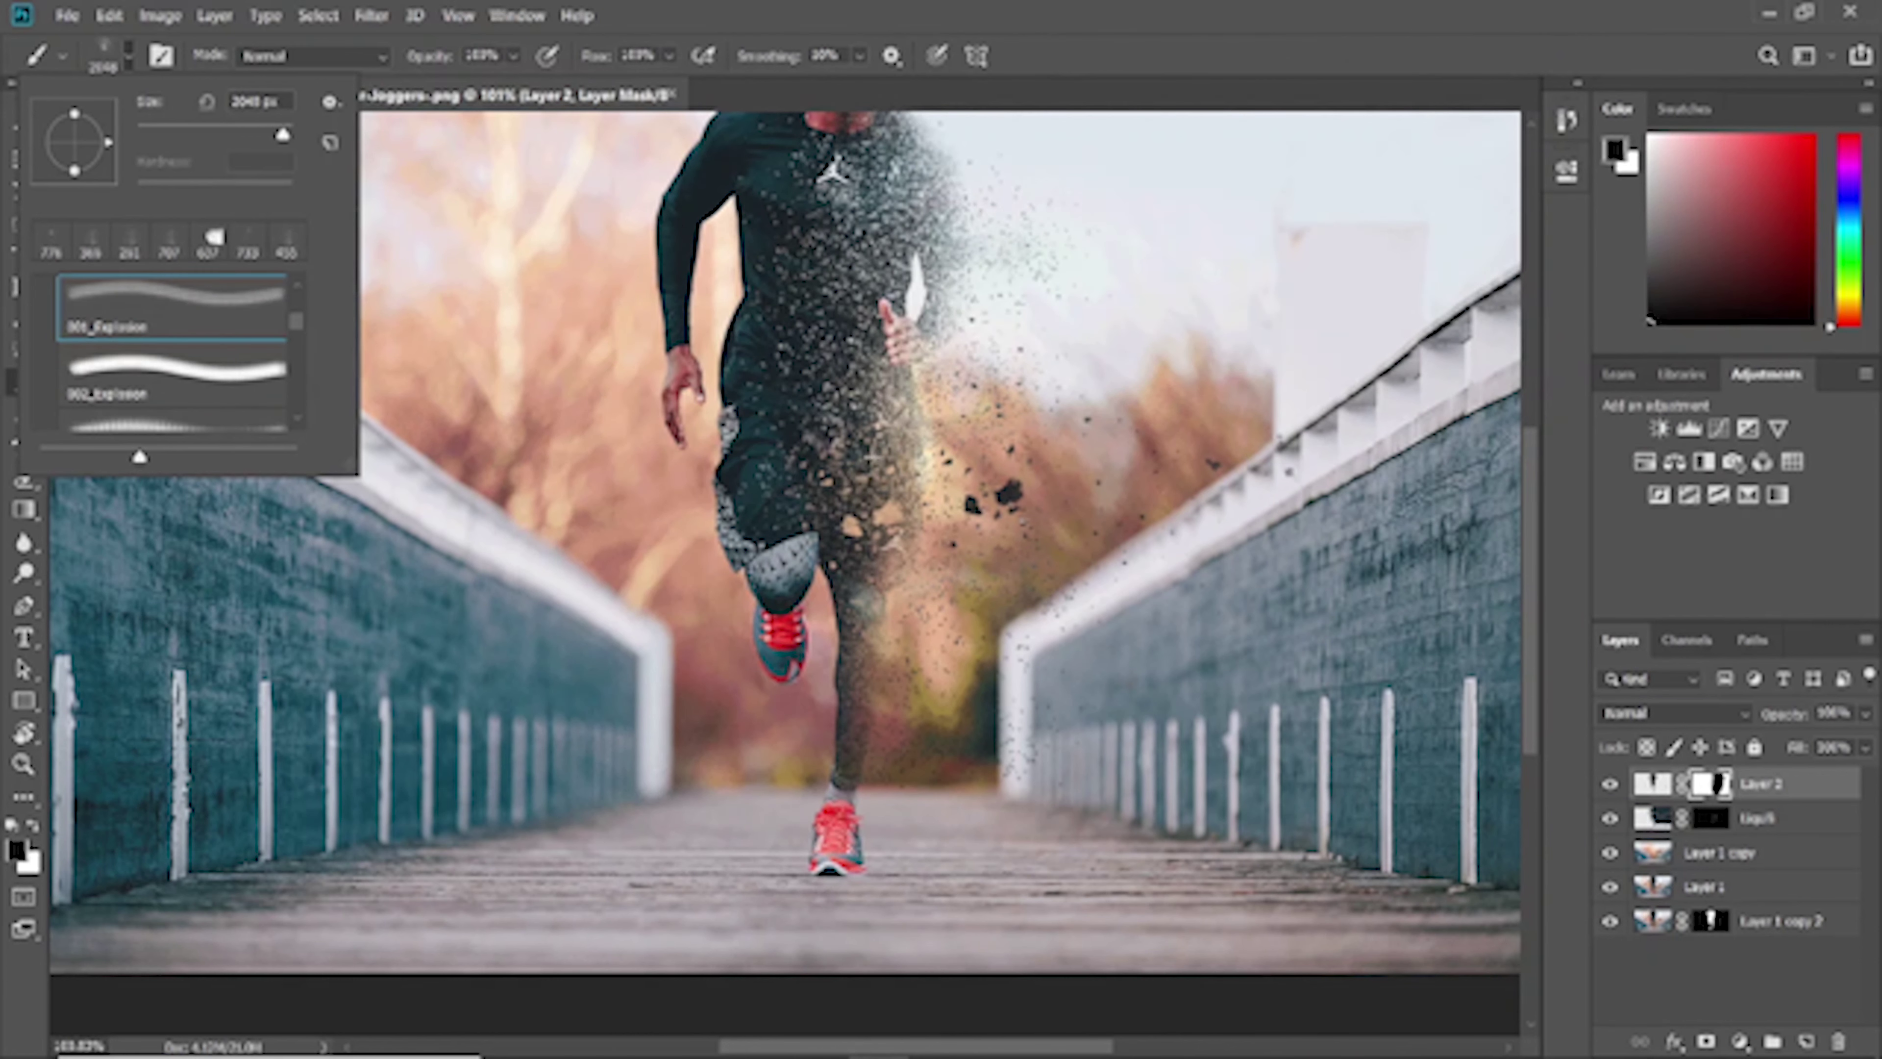
# Stamp dispersion particles onto the torso, reselect 001_Explosion, and switch to painting with white
pyautogui.click(1105, 495)
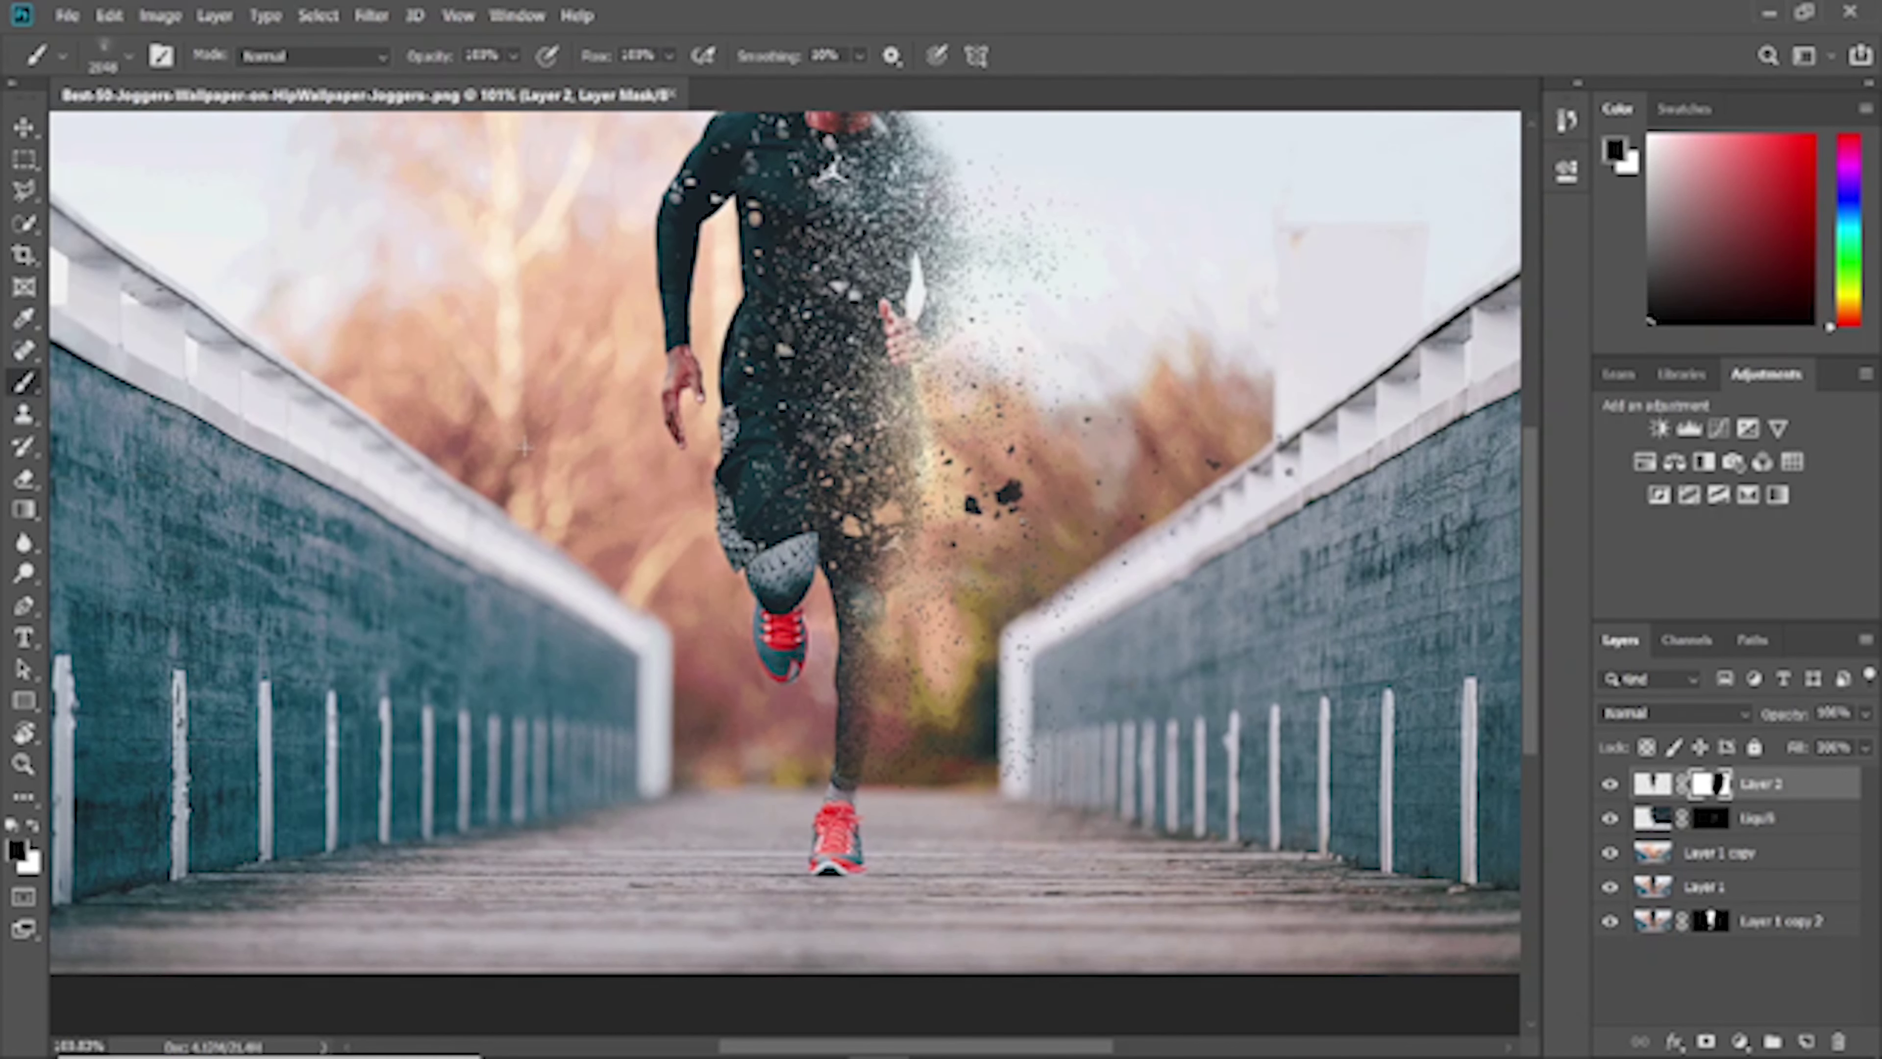
pyautogui.click(689, 468)
pyautogui.click(101, 67)
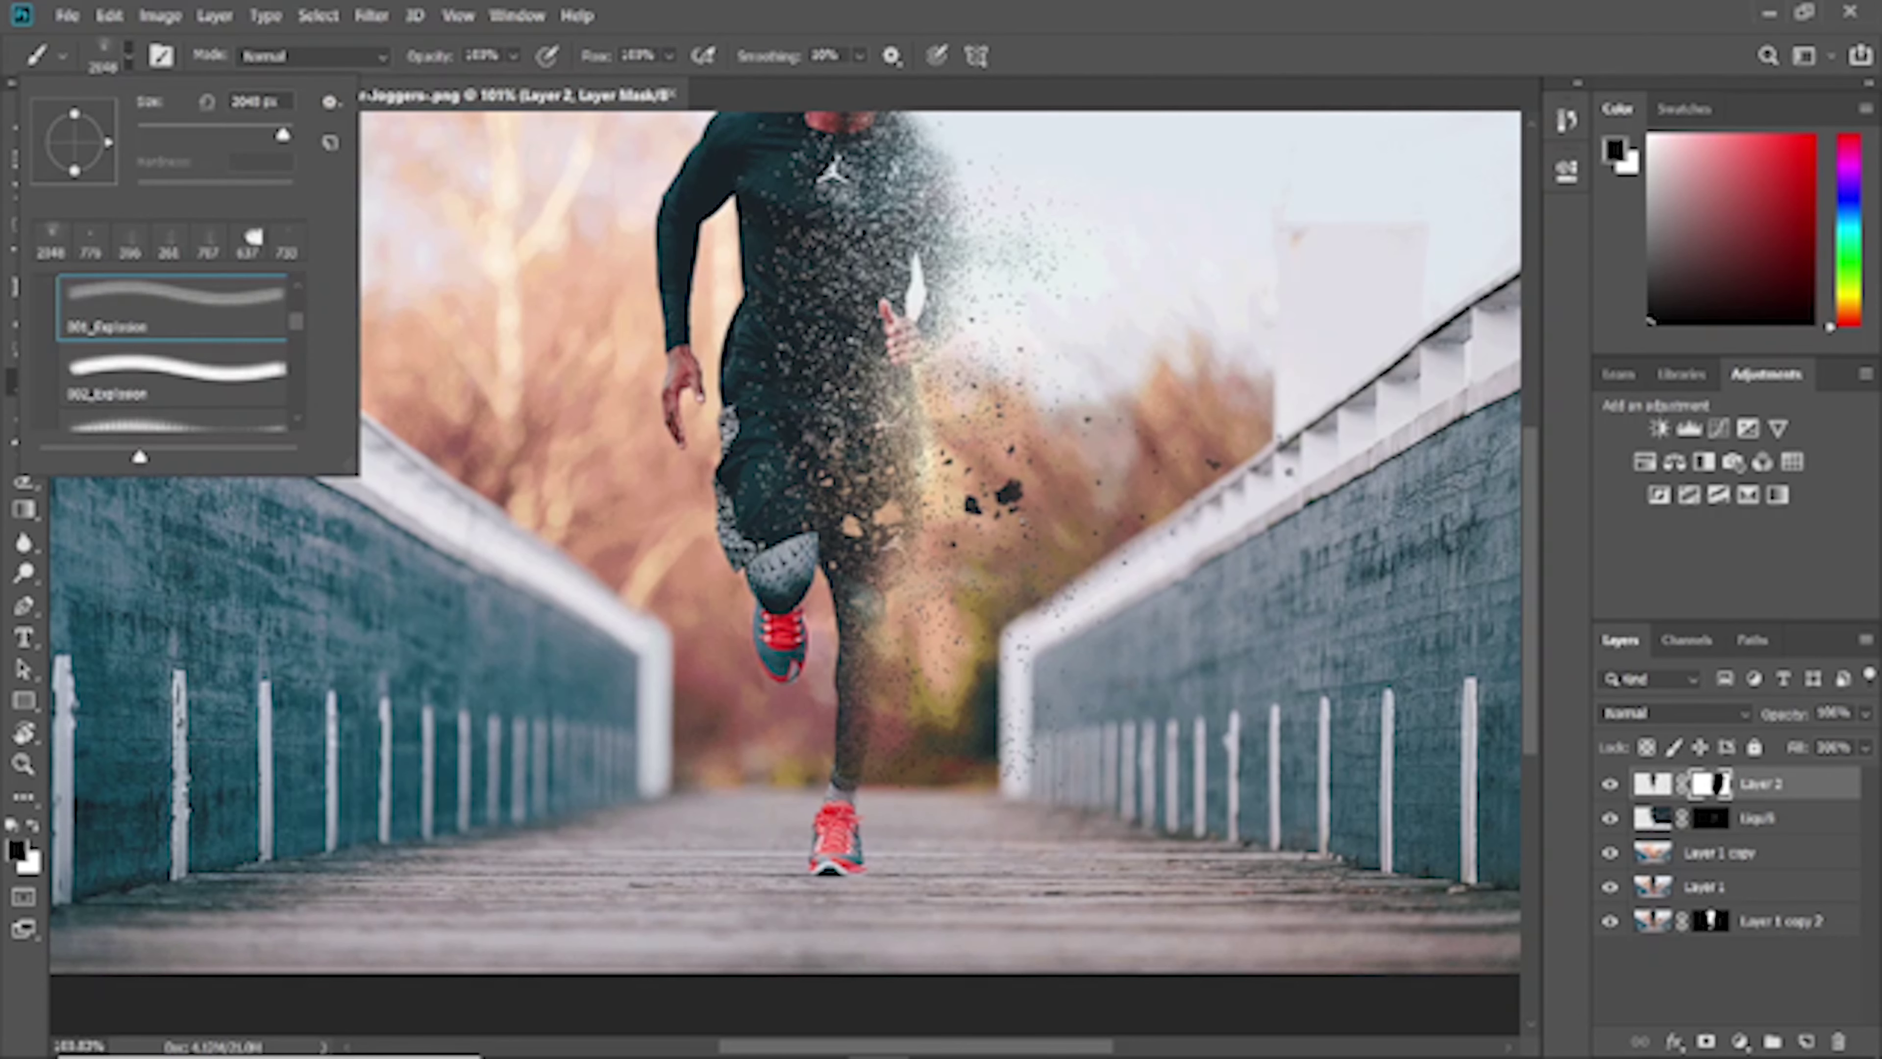
pyautogui.scroll(2, 171, 348)
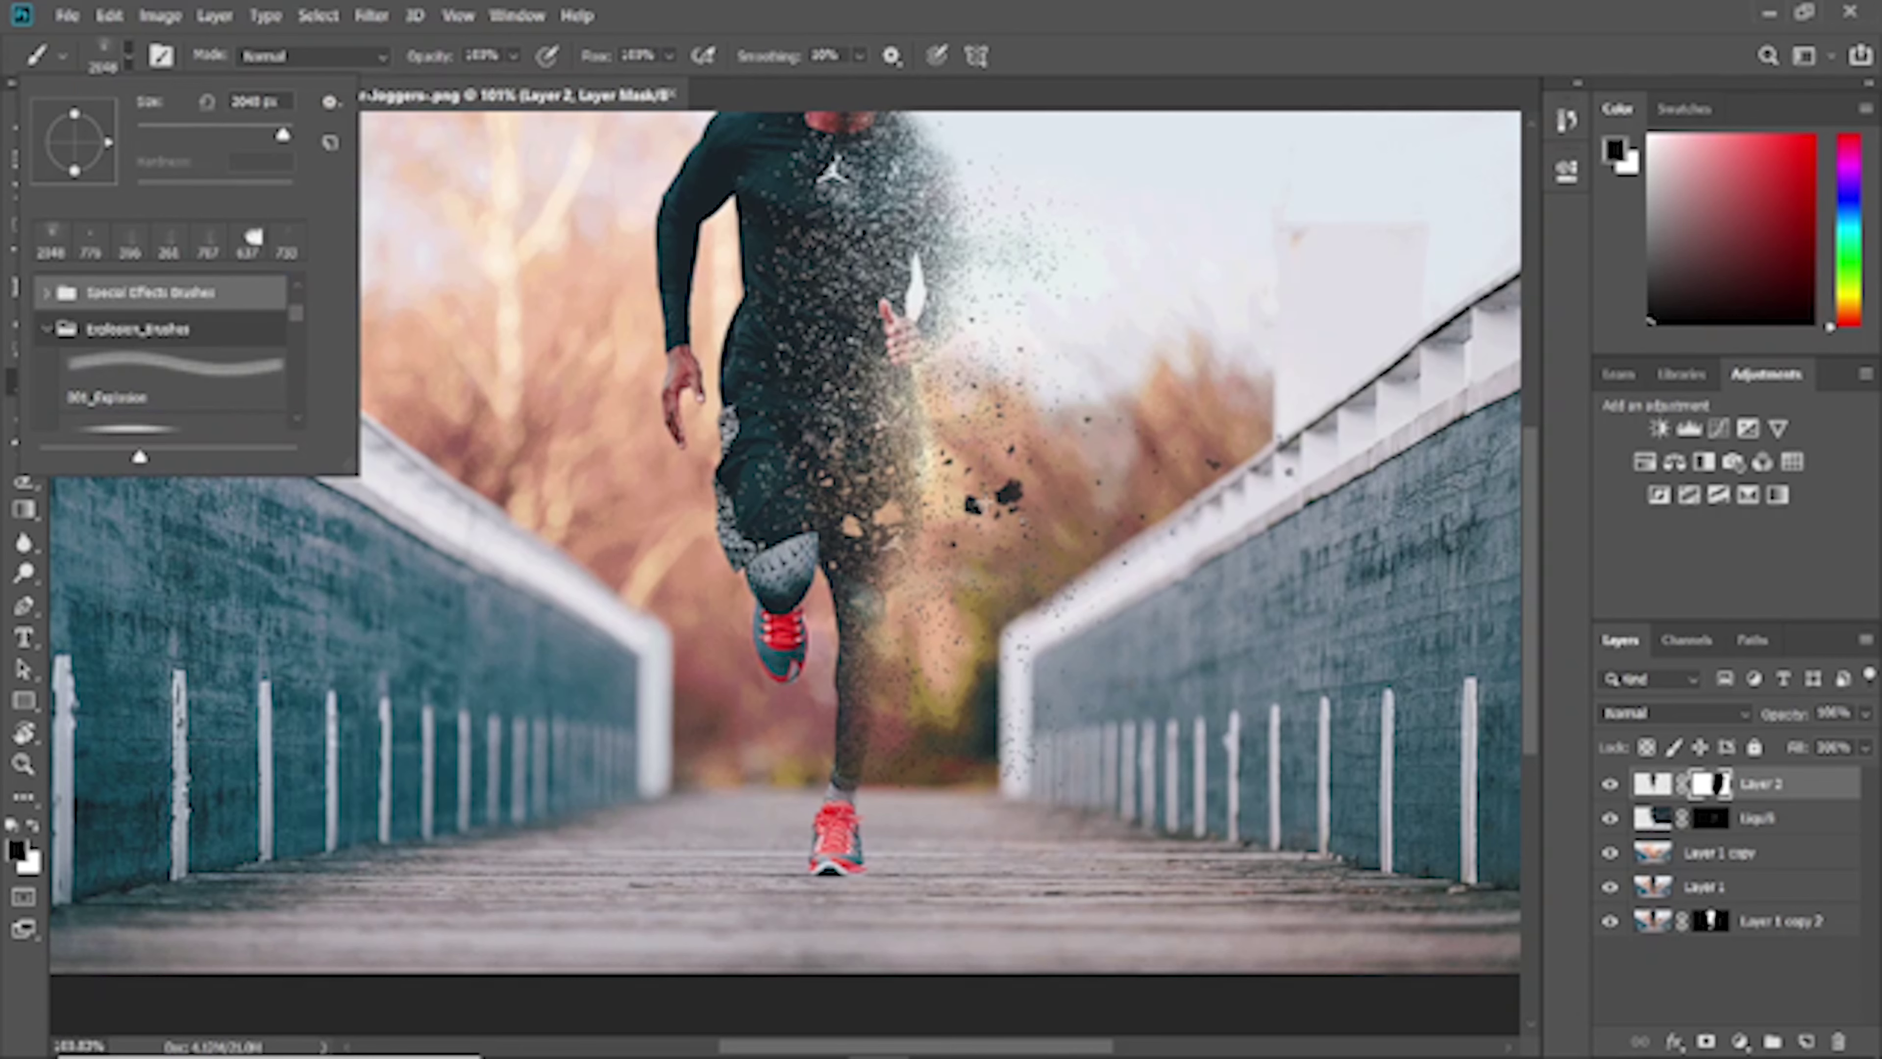
pyautogui.click(221, 371)
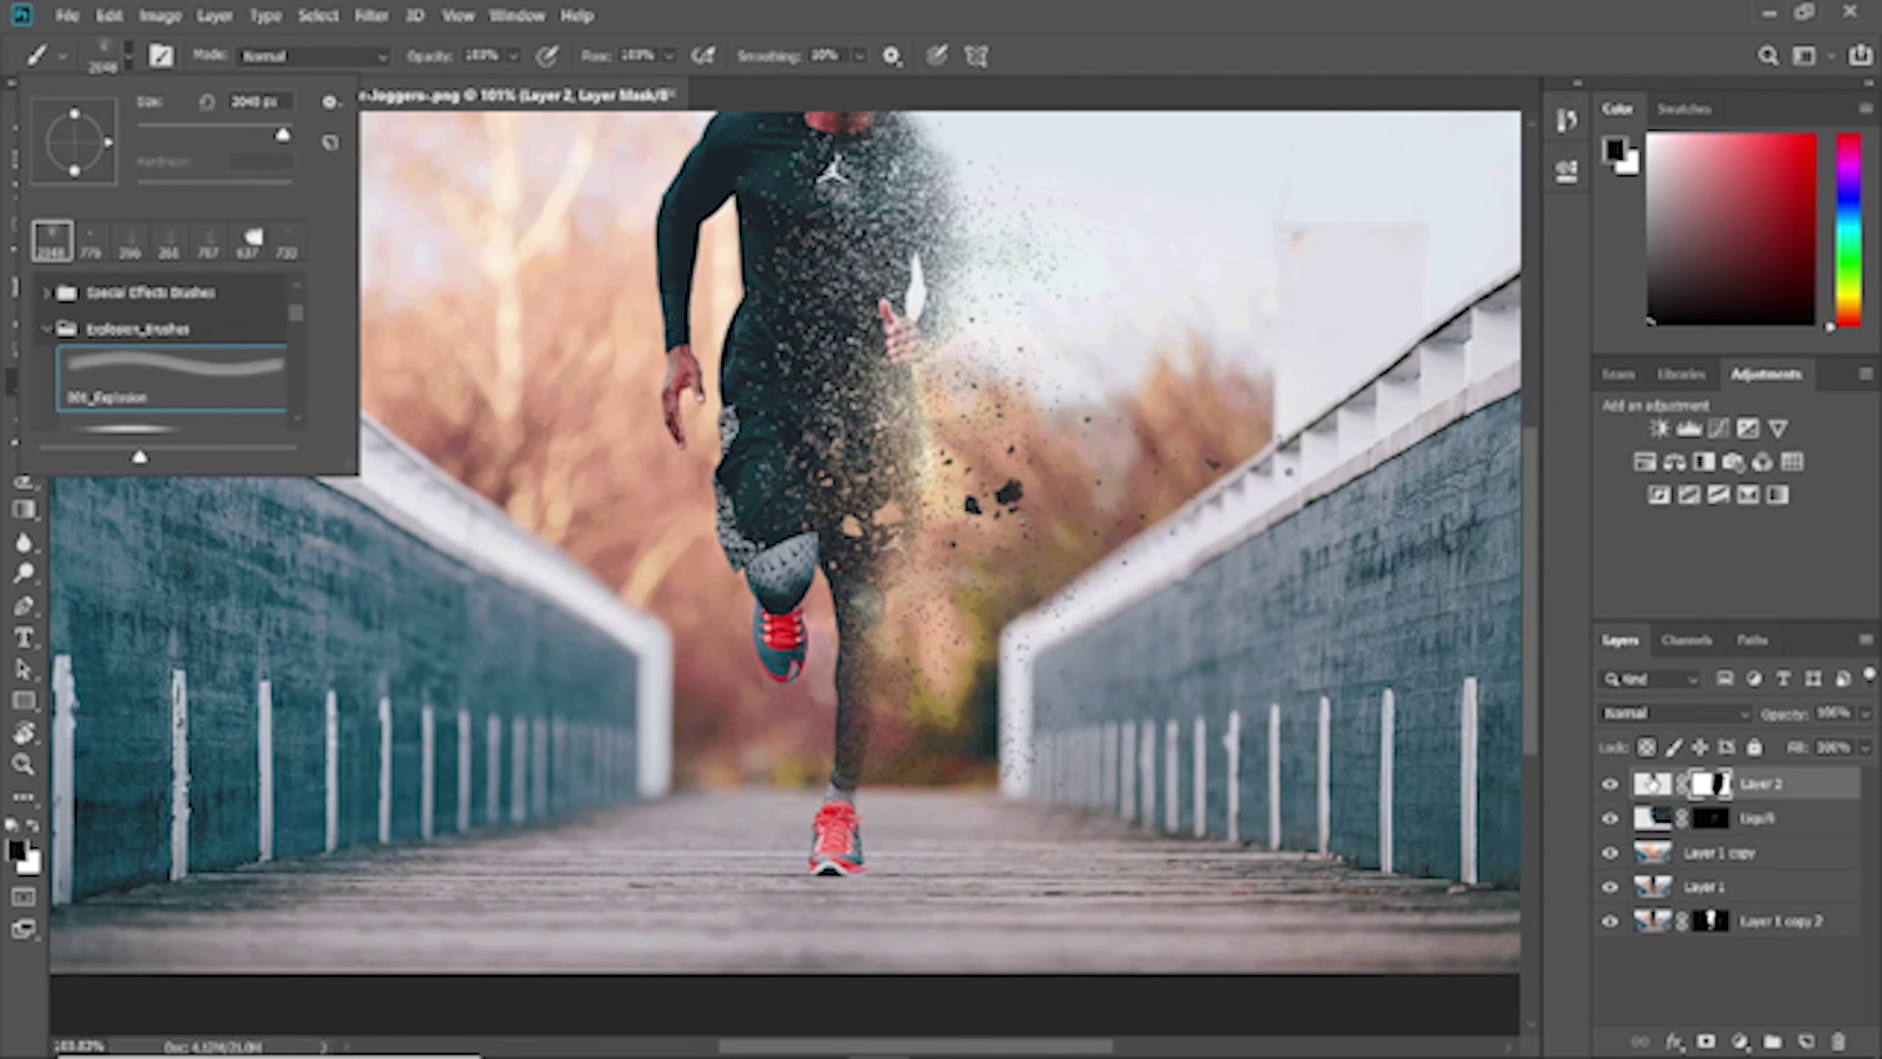
pyautogui.press('Return')
pyautogui.press('x')
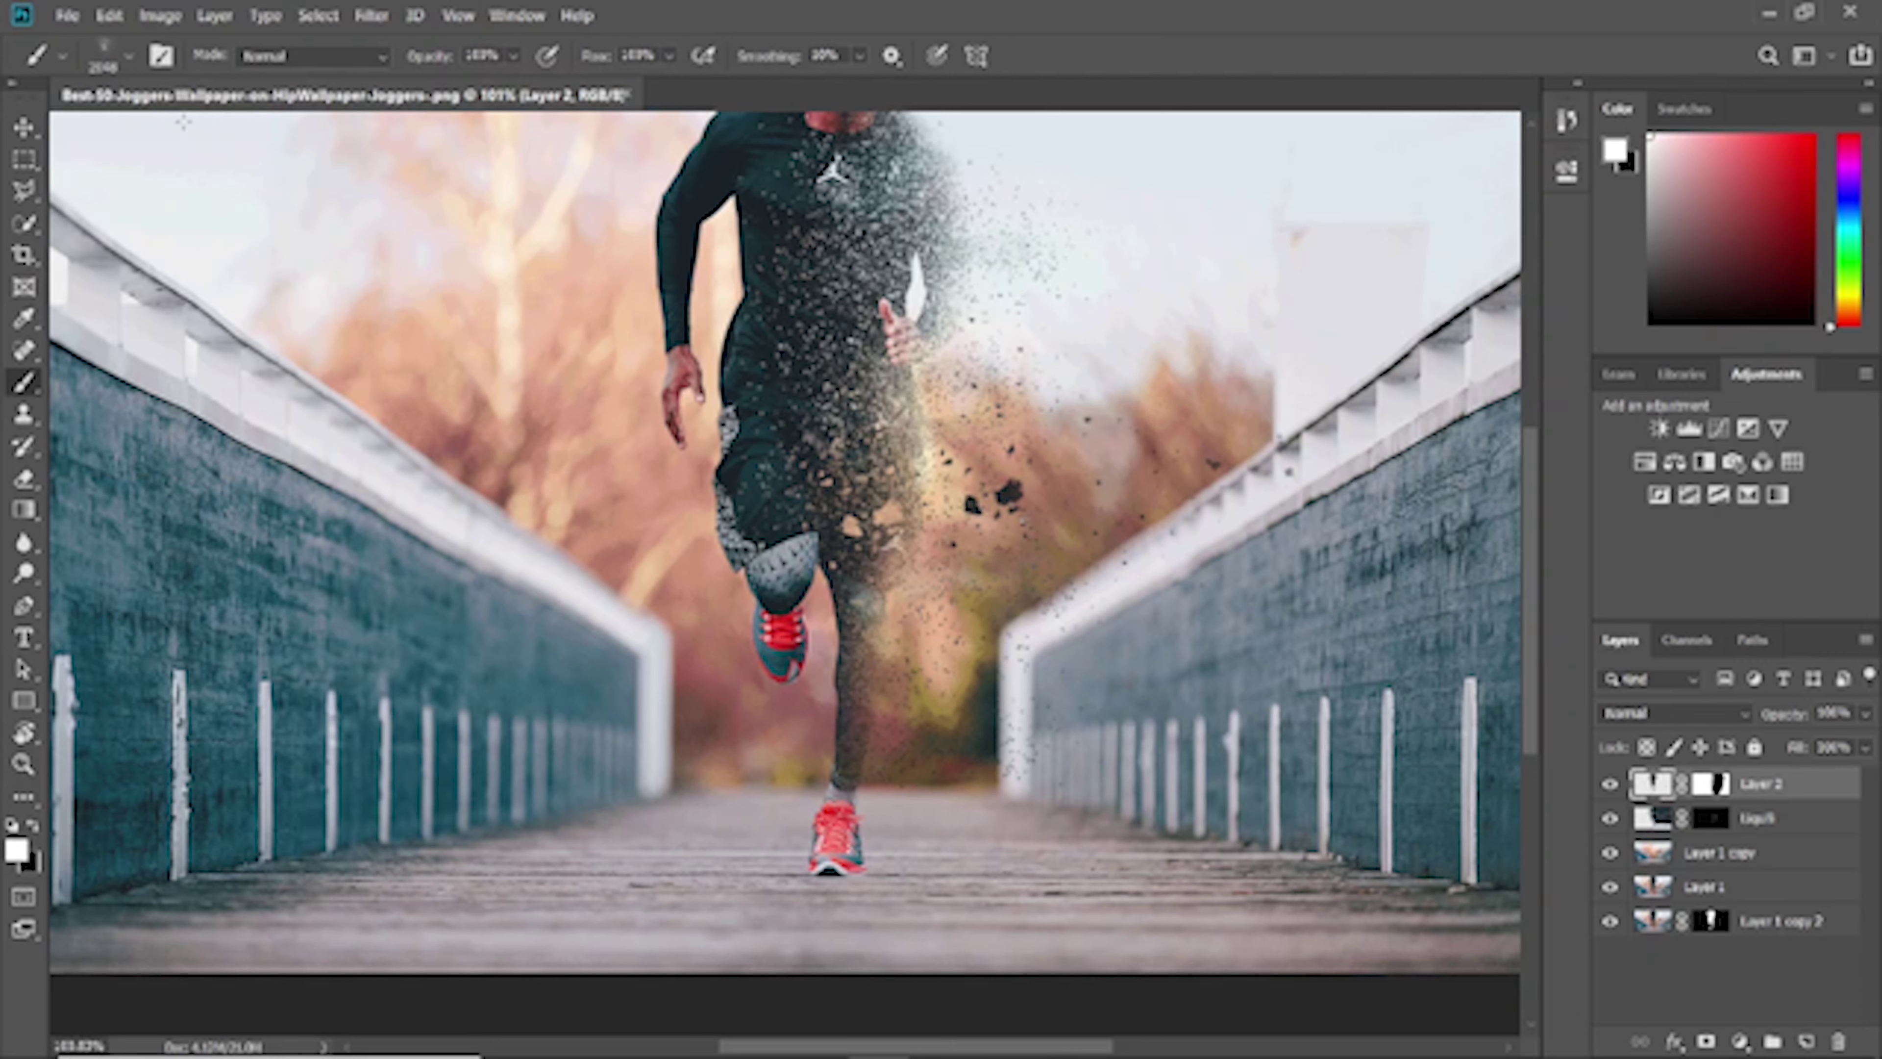
# Spread particles from the shorts toward the right wall with the recent 779 px brush
pyautogui.click(112, 58)
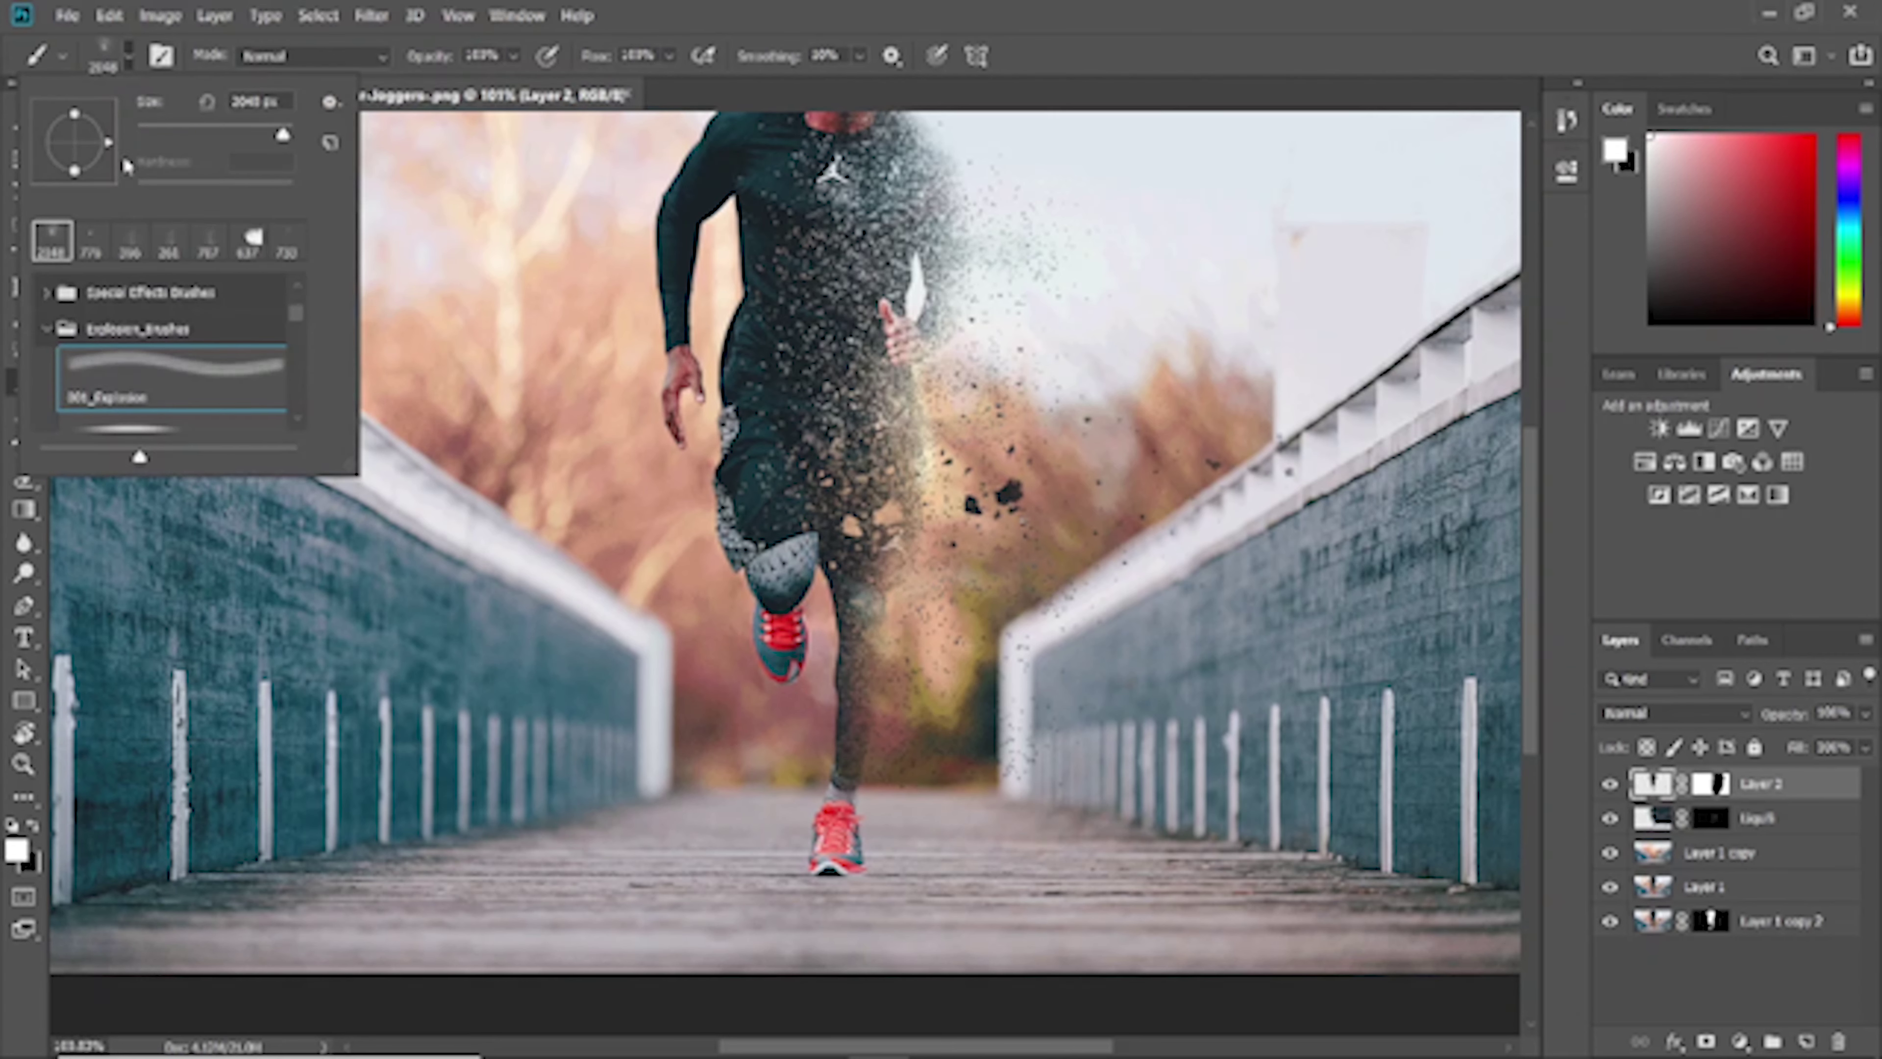
pyautogui.click(90, 245)
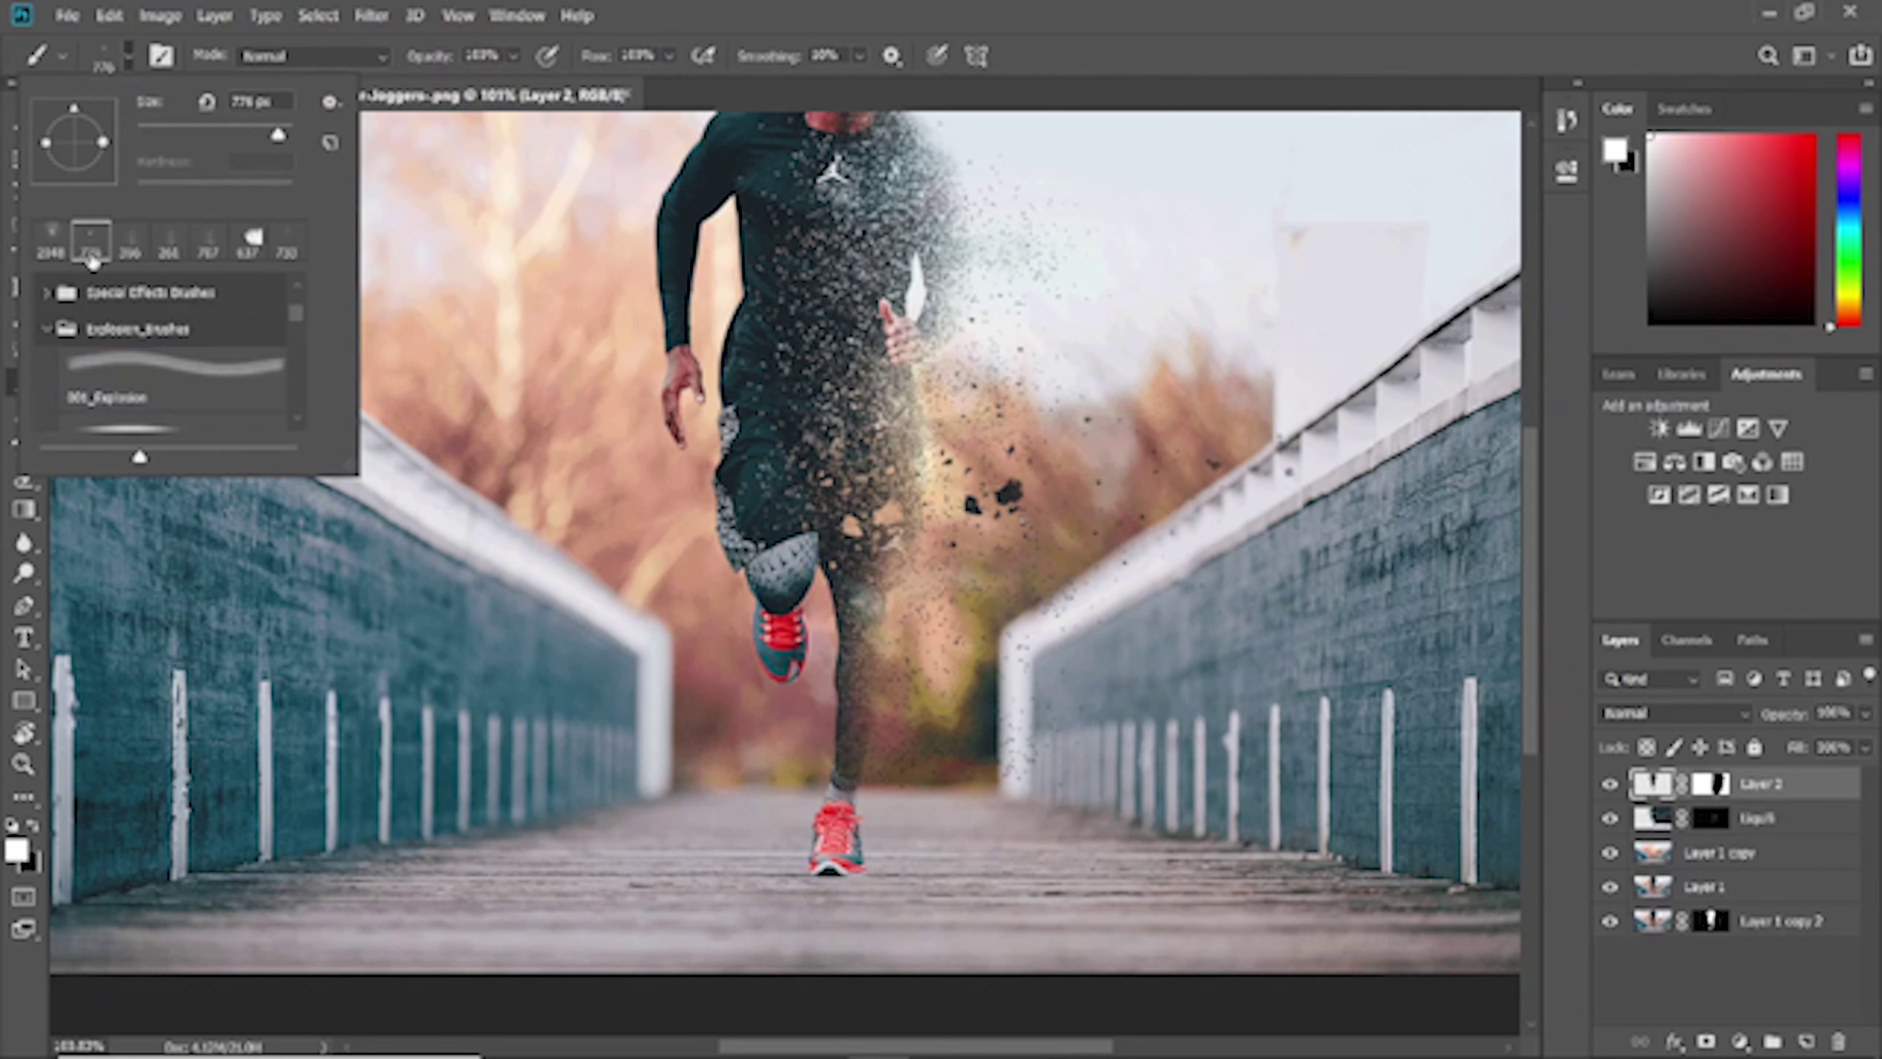
pyautogui.moveTo(771, 356)
pyautogui.mouseDown()
pyautogui.moveTo(845, 512)
pyautogui.moveTo(1186, 564)
pyautogui.mouseUp()
pyautogui.scroll(3, 630, 422)
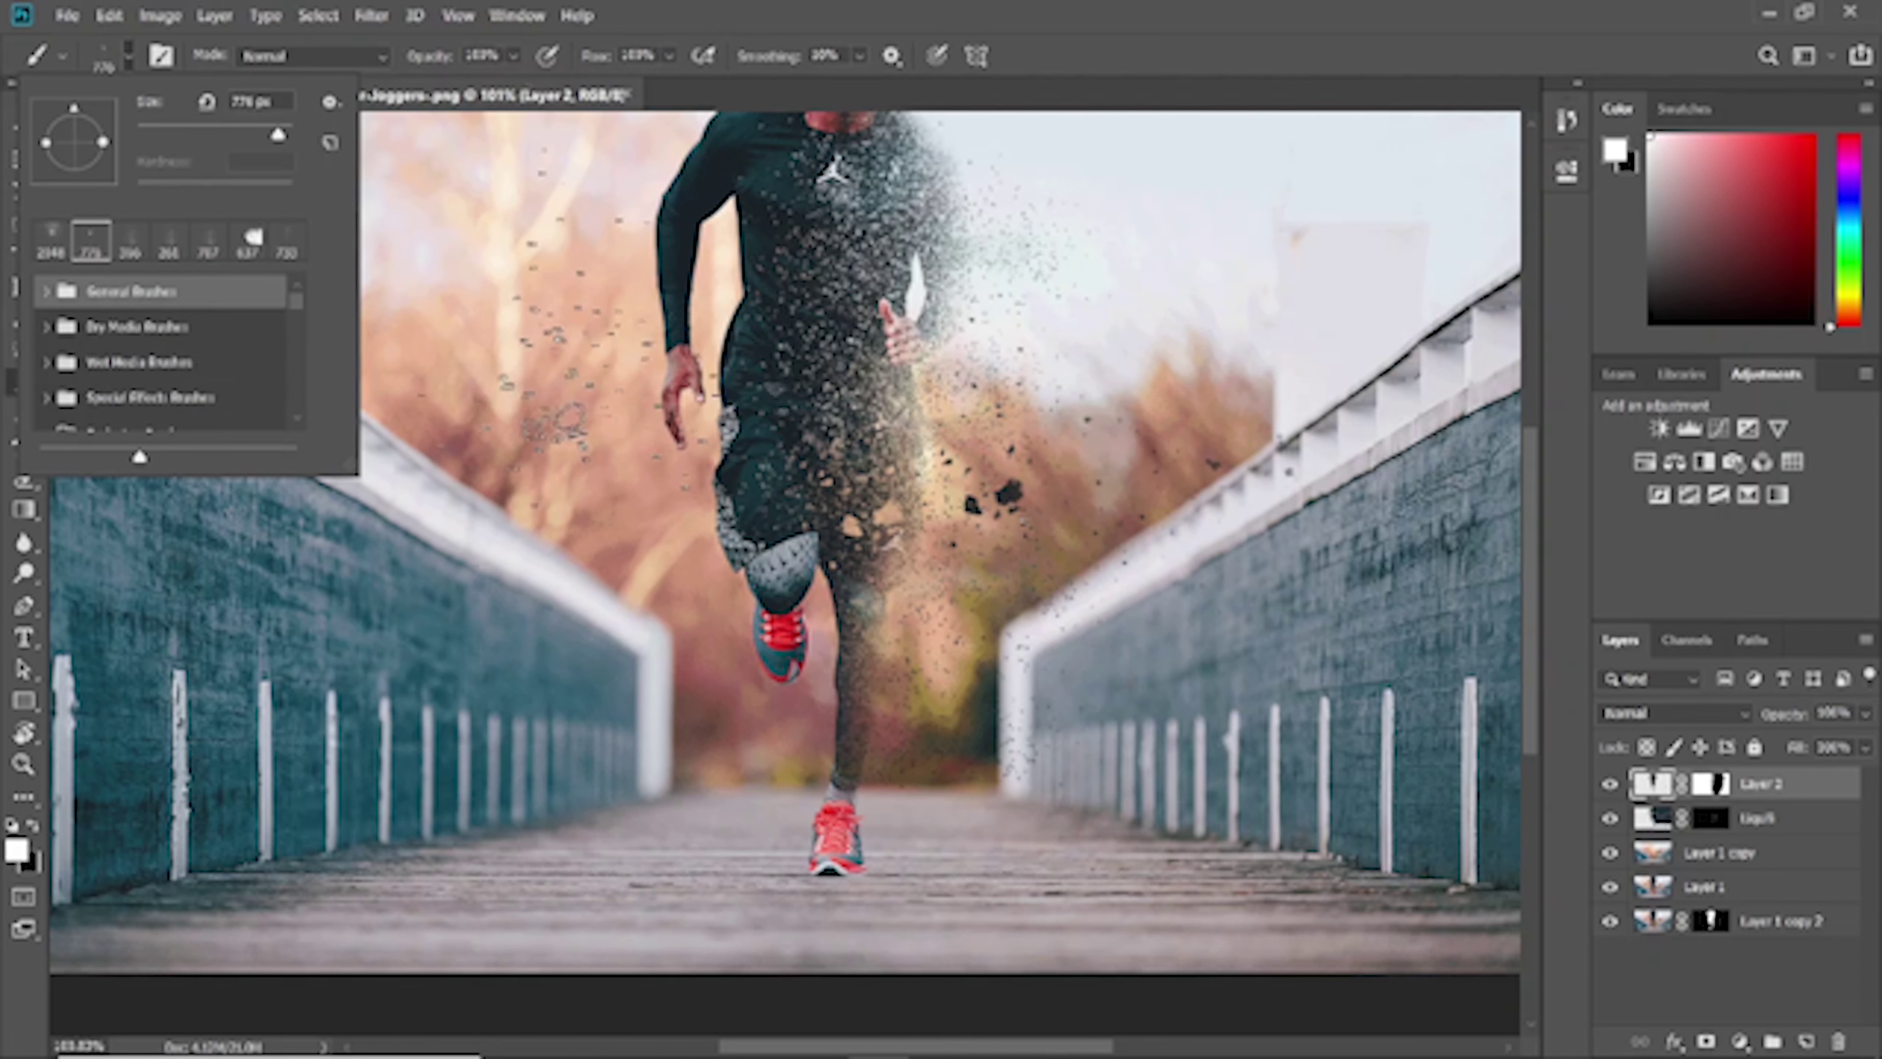
pyautogui.scroll(-2, 148, 363)
pyautogui.scroll(-1, 139, 368)
# Try the 001, 003 and 004 Explosion brushes, stamping once and undoing it
pyautogui.click(135, 367)
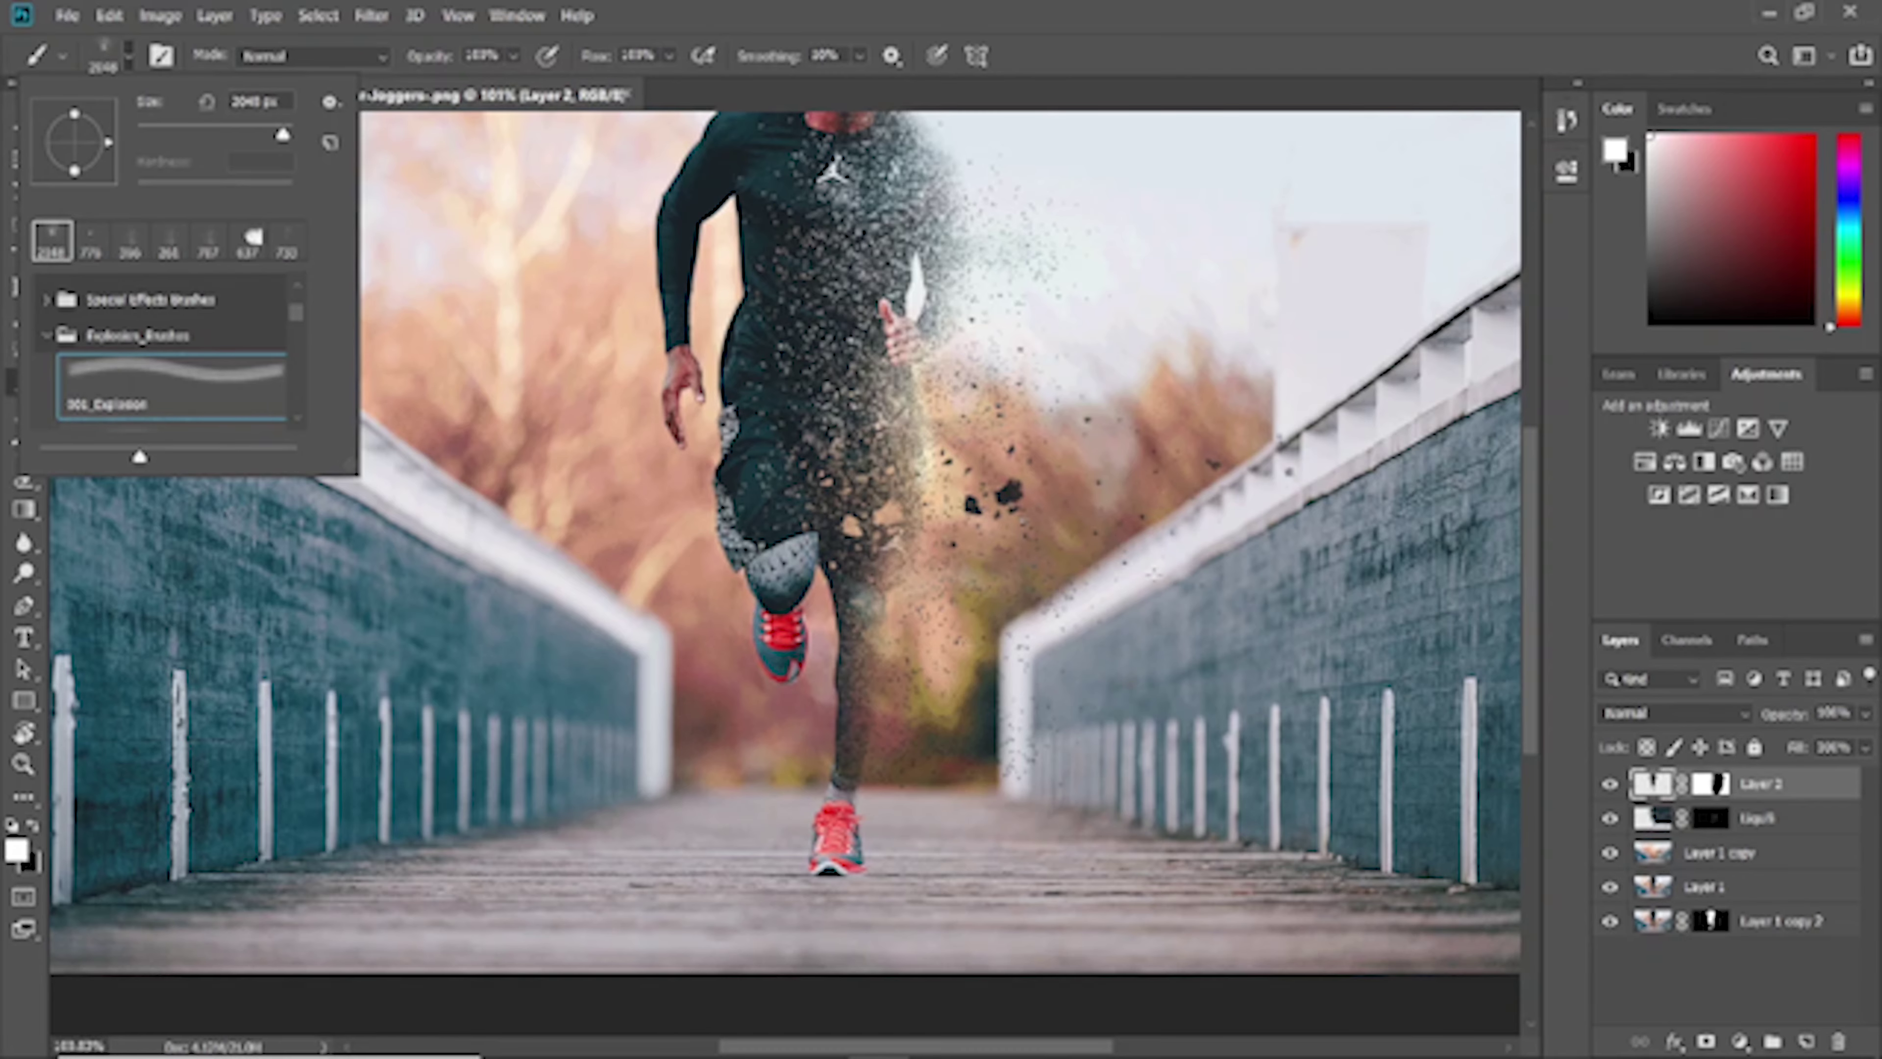
pyautogui.scroll(-2, 171, 356)
pyautogui.click(171, 389)
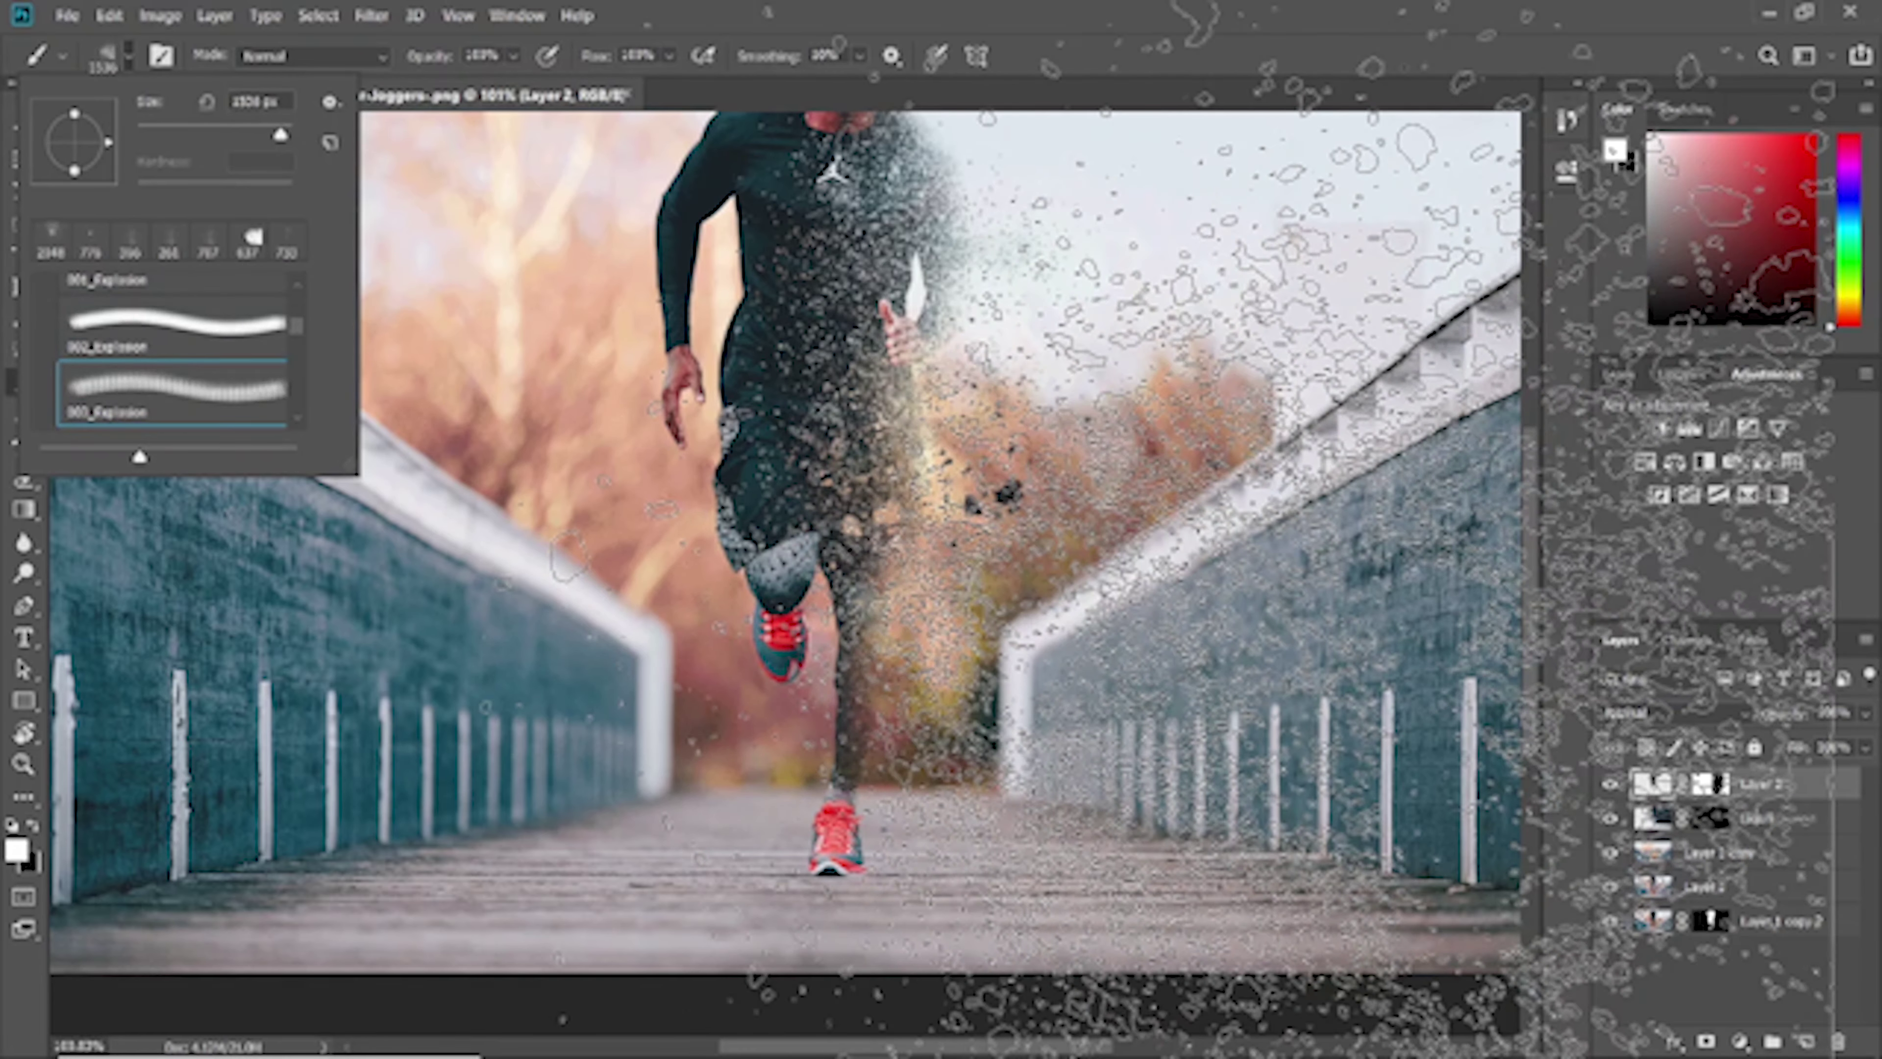
pyautogui.scroll(-1, 171, 390)
pyautogui.click(170, 390)
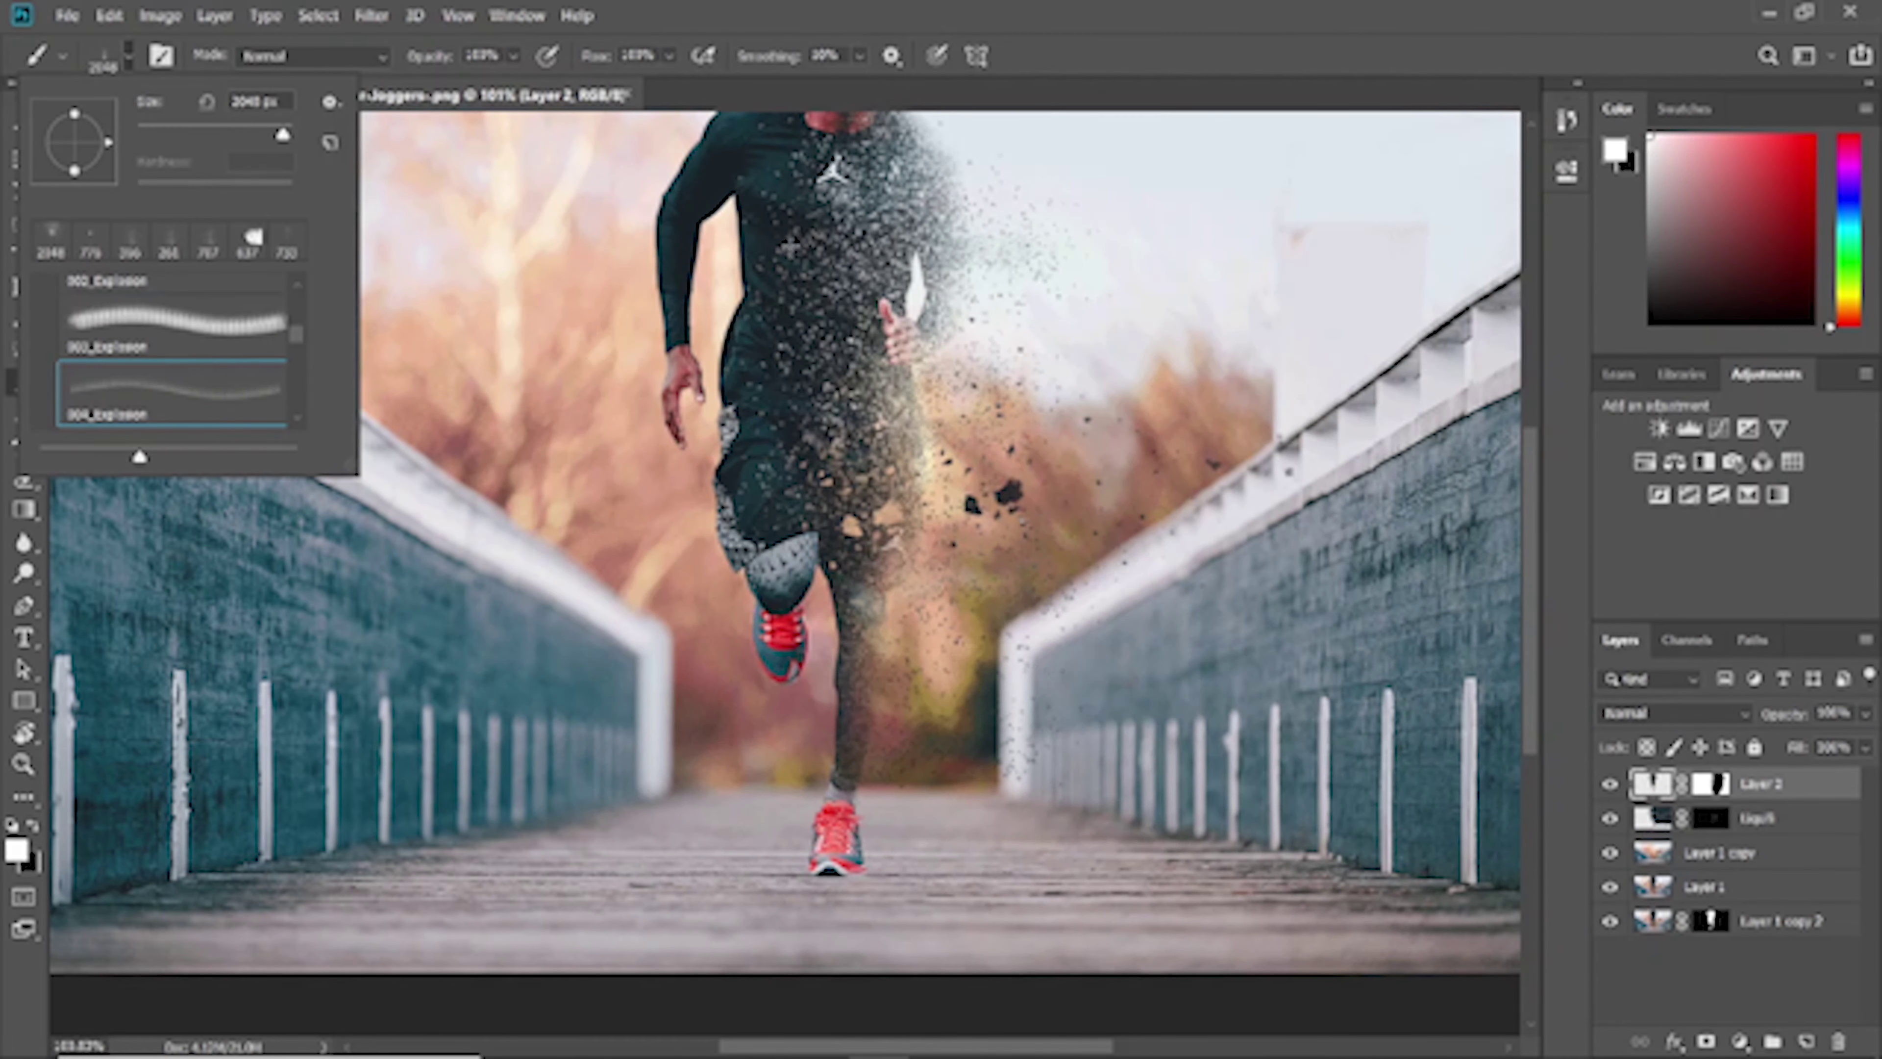
pyautogui.press('Return')
pyautogui.click(1082, 579)
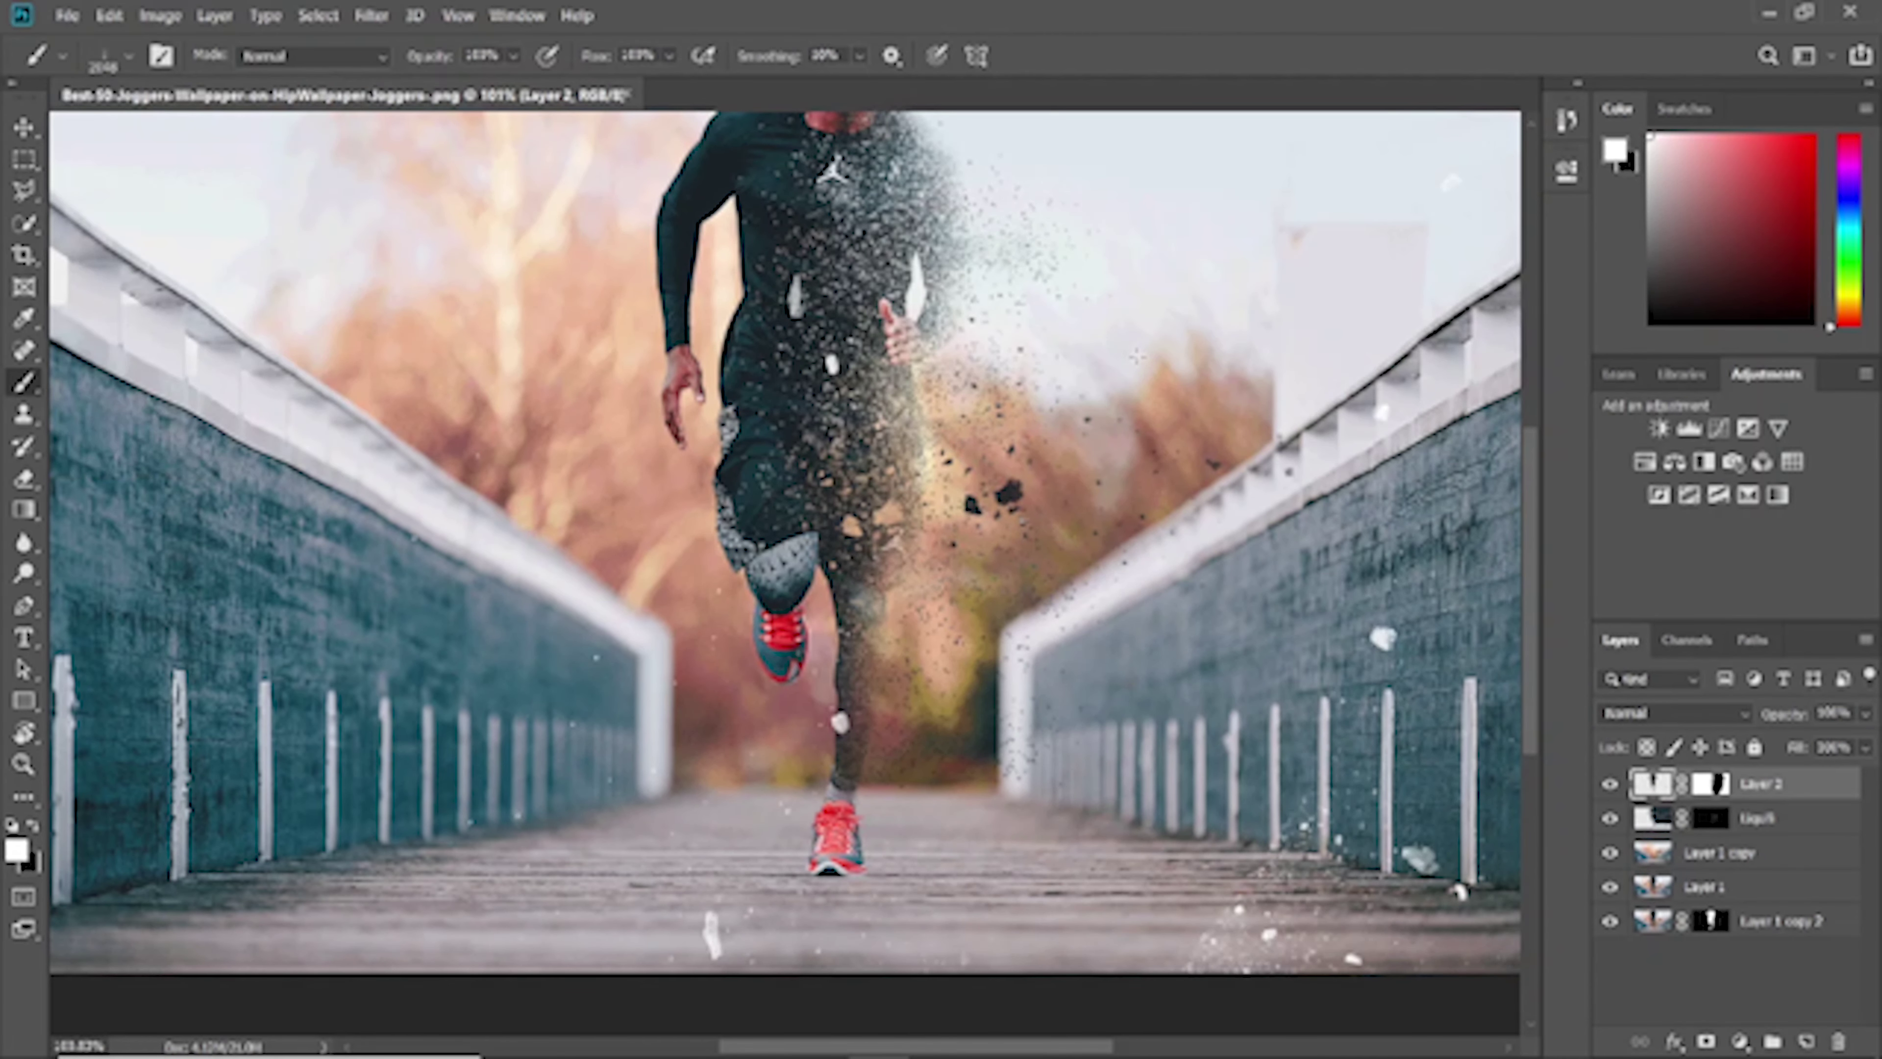
pyautogui.hotkey('ctrl', 'z')
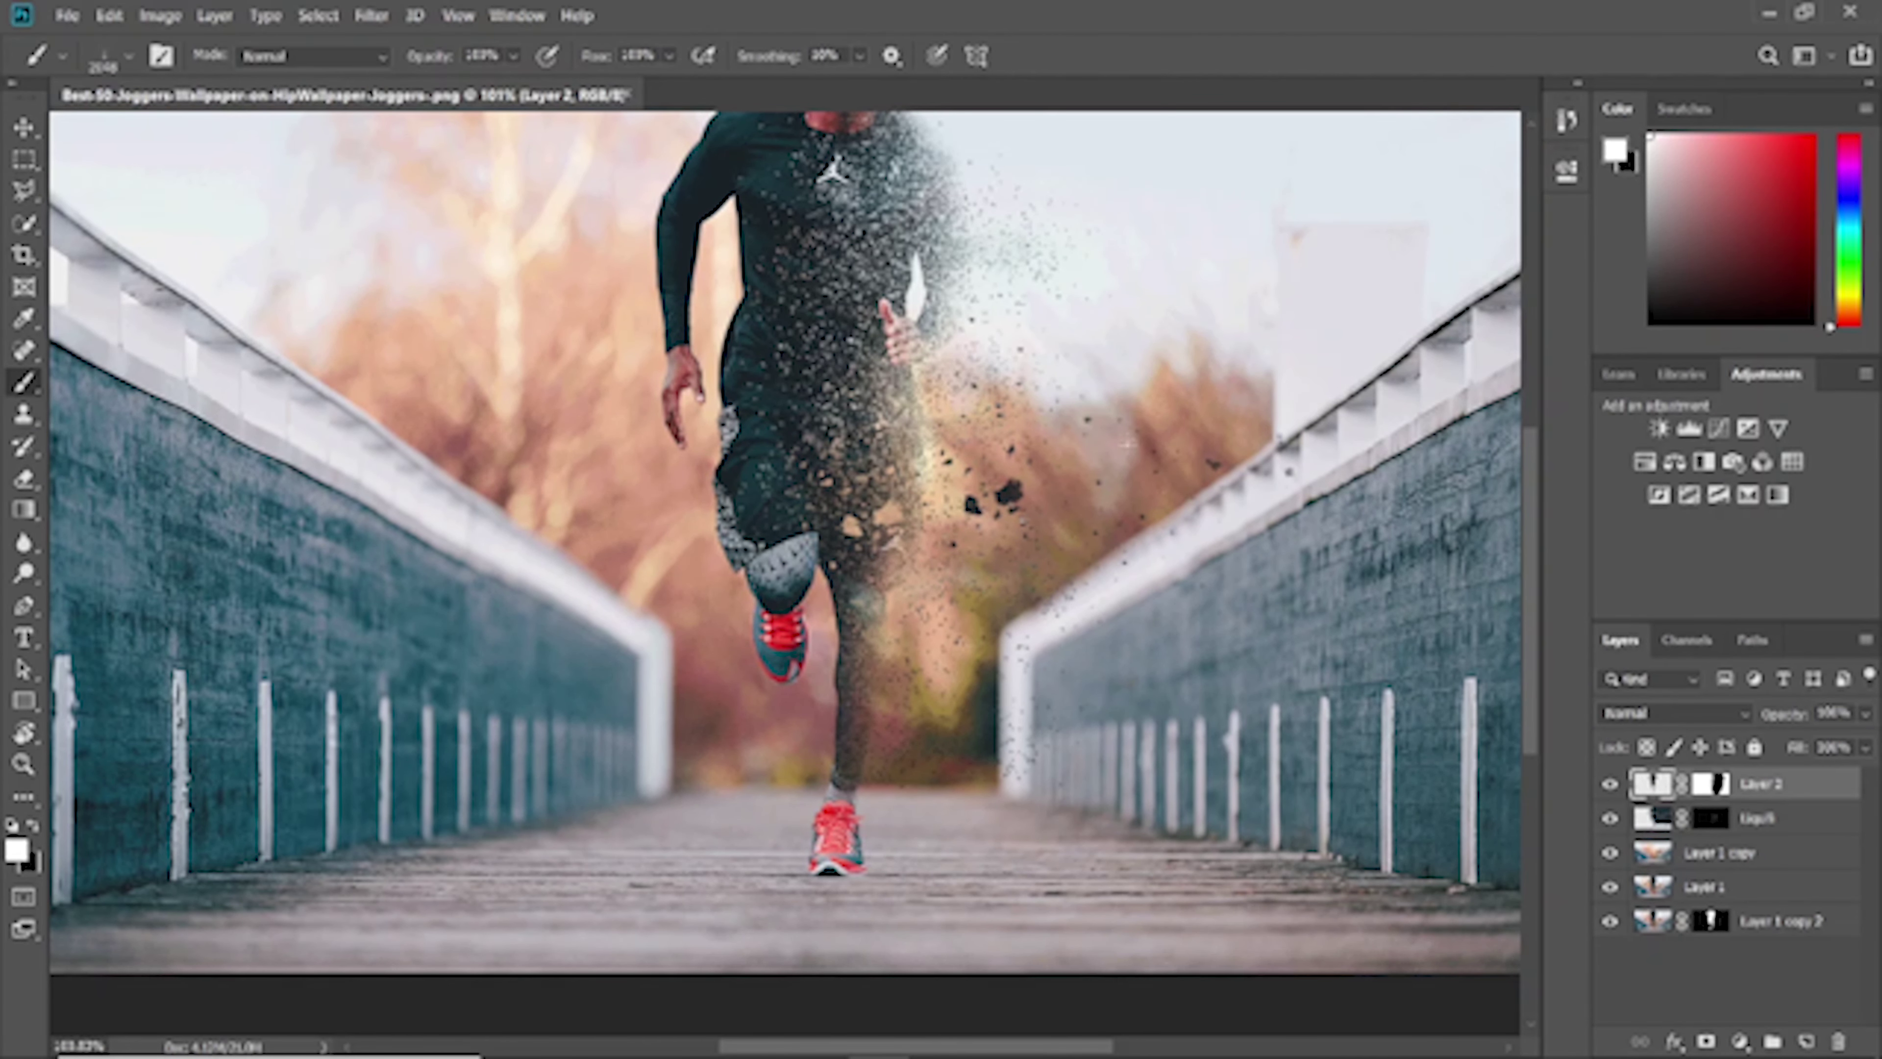
# Stamp particles beside the right railing at 556 and 732 px, plus over the upper-left railing
pyautogui.moveTo(1134, 438); pyautogui.dragTo(1038, 445)
pyautogui.click(1037, 519)
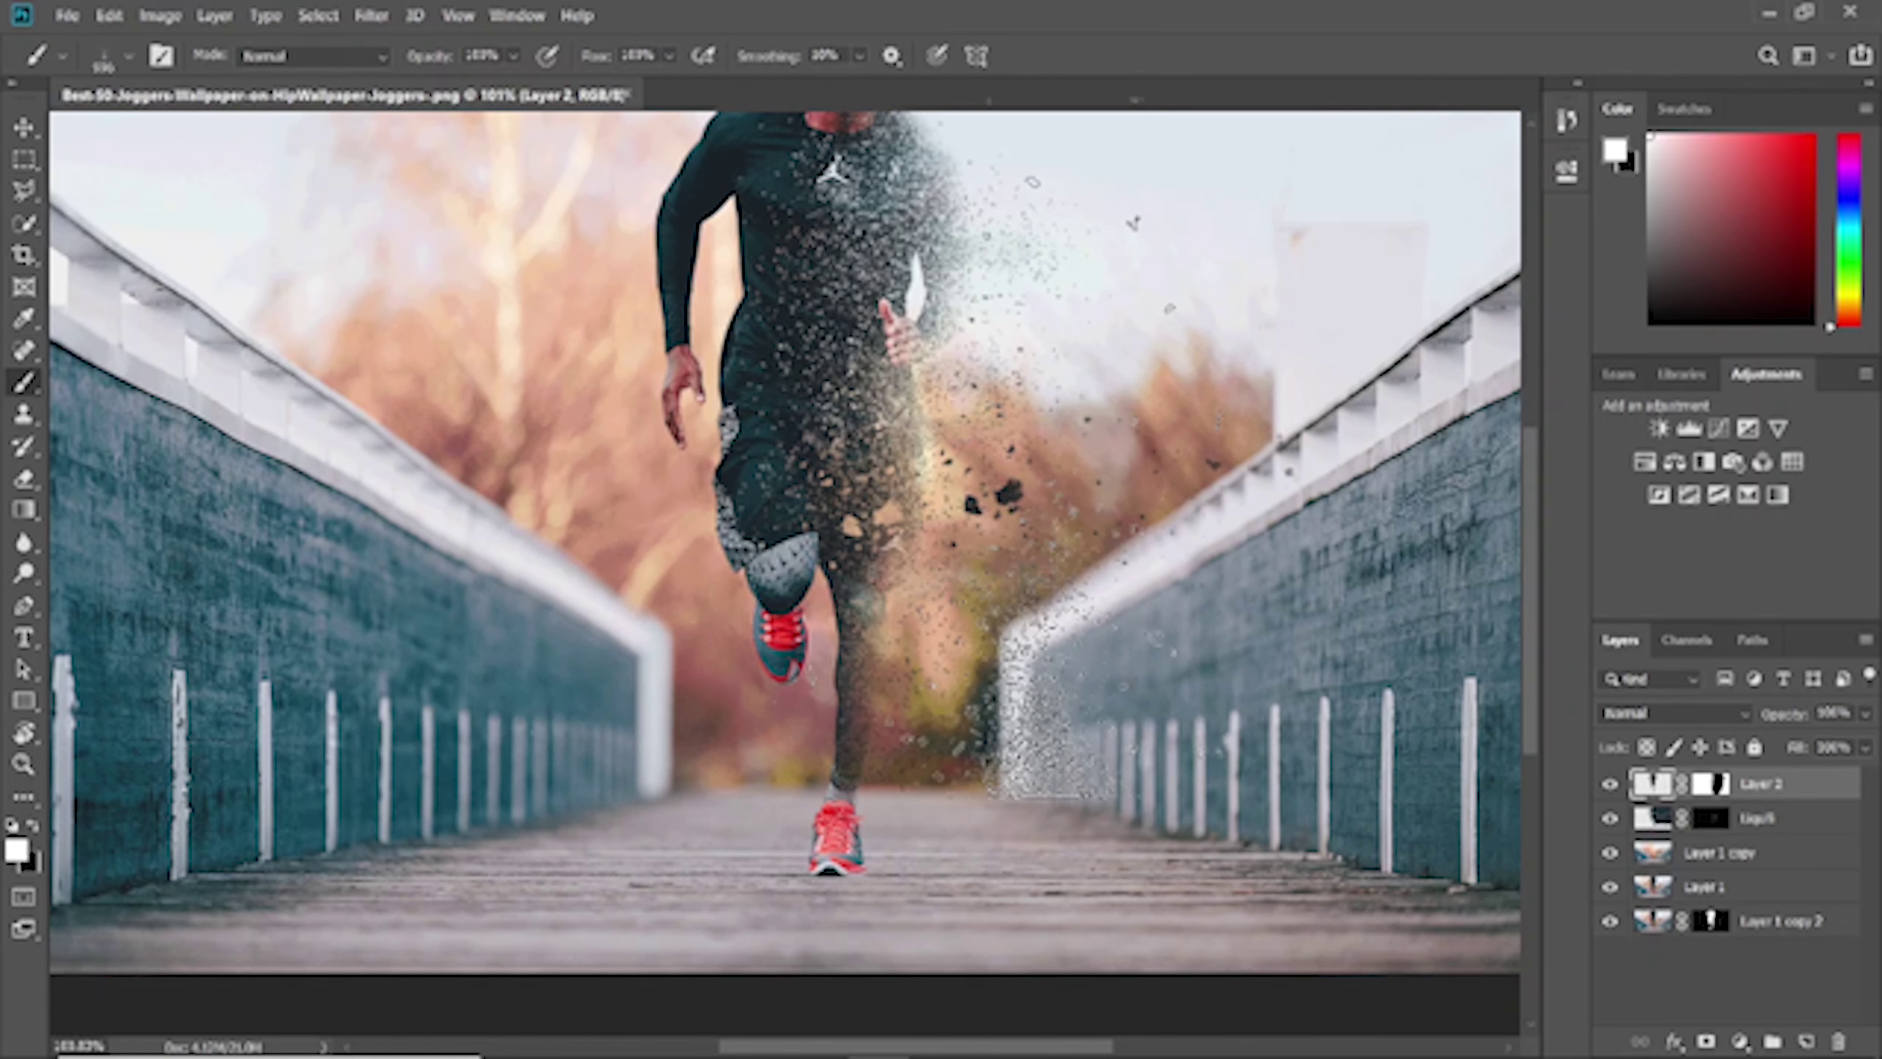
pyautogui.moveTo(1052, 445); pyautogui.dragTo(1141, 439)
pyautogui.click(1037, 474)
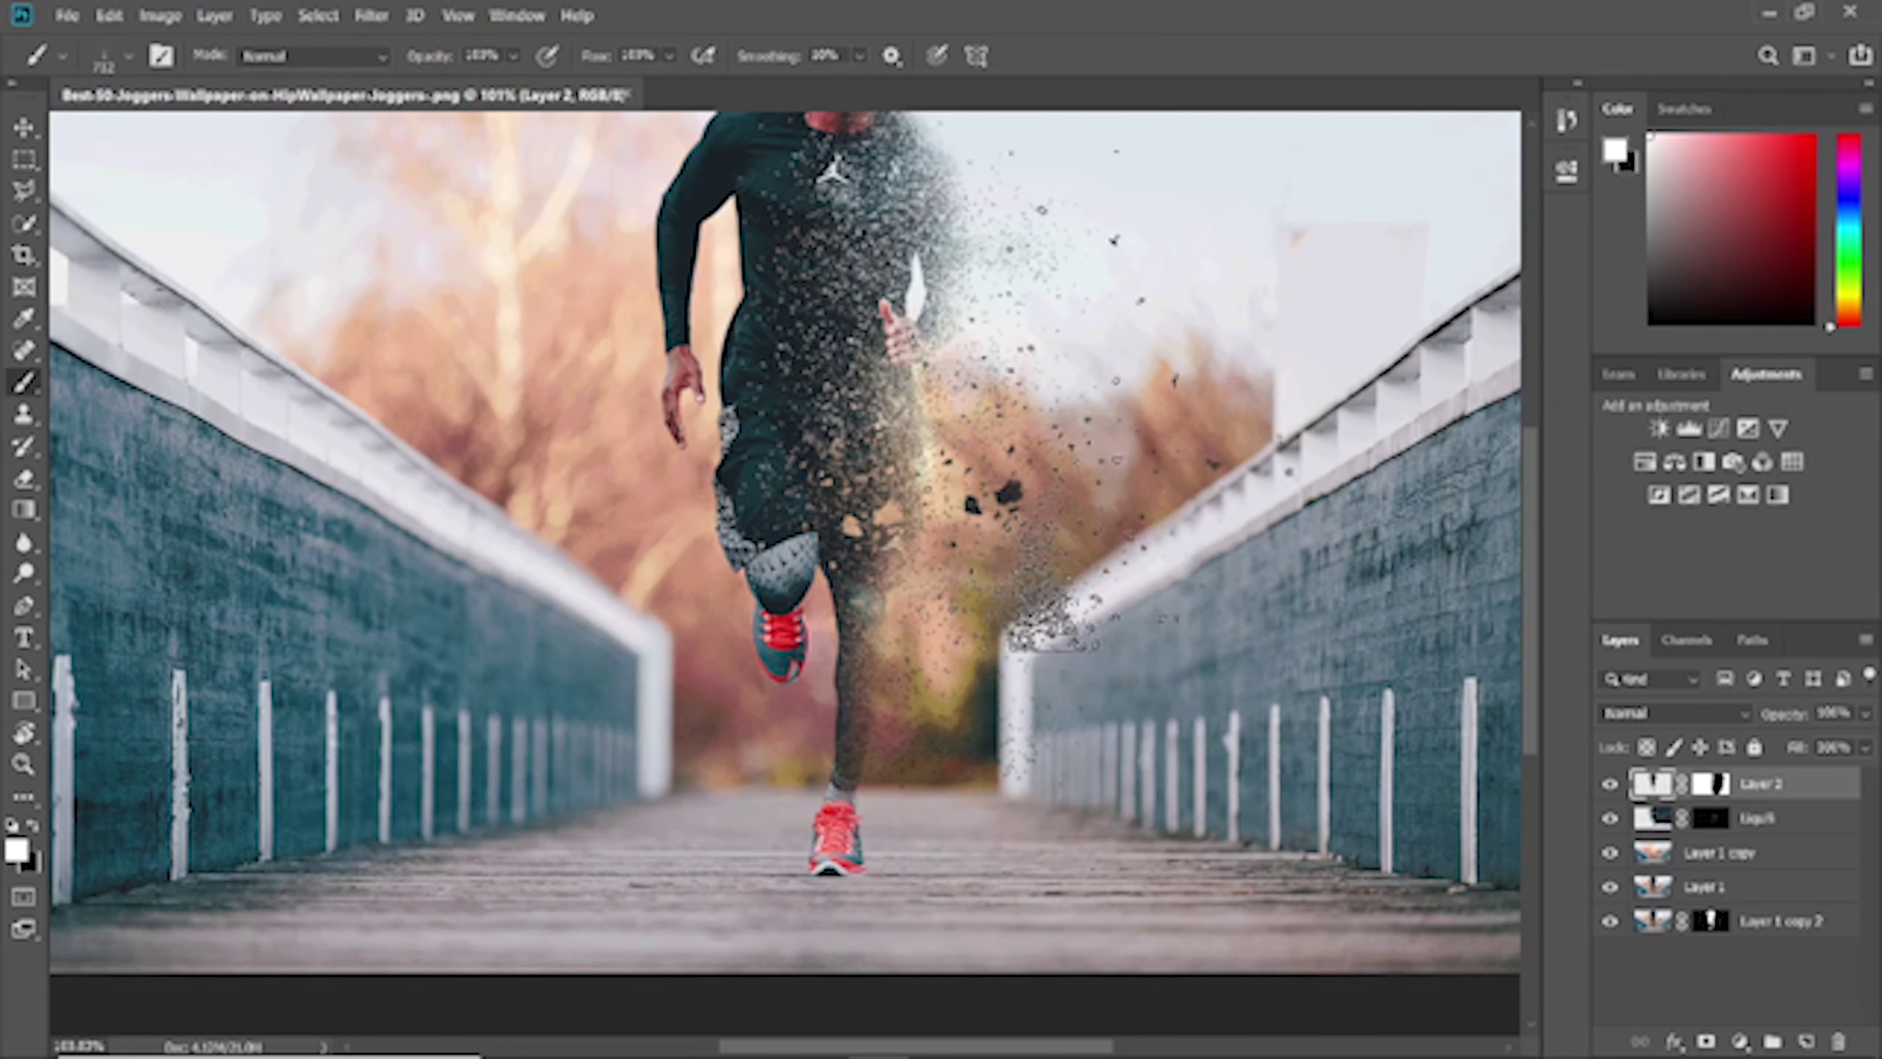
pyautogui.click(193, 312)
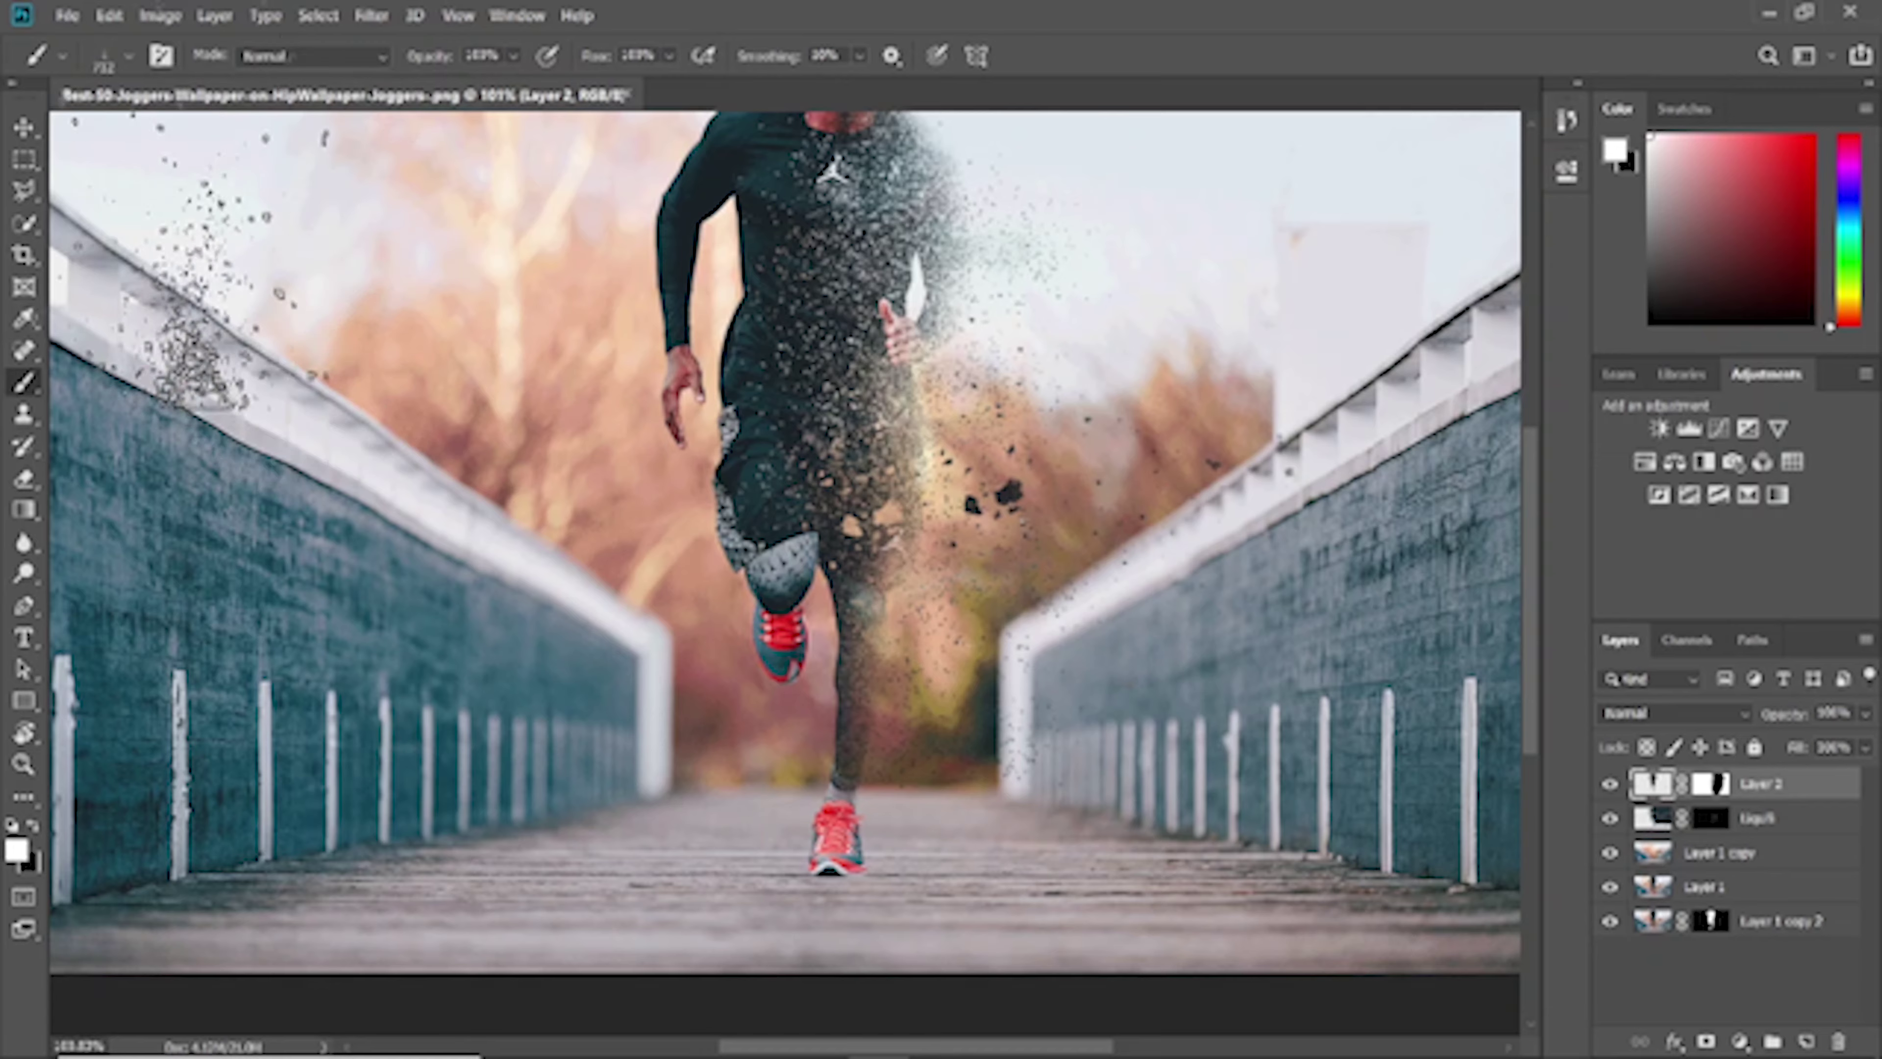
# Try the 004, 002 and recent 2048 px presets, stamping right of the runner and undoing
pyautogui.click(128, 55)
pyautogui.click(170, 393)
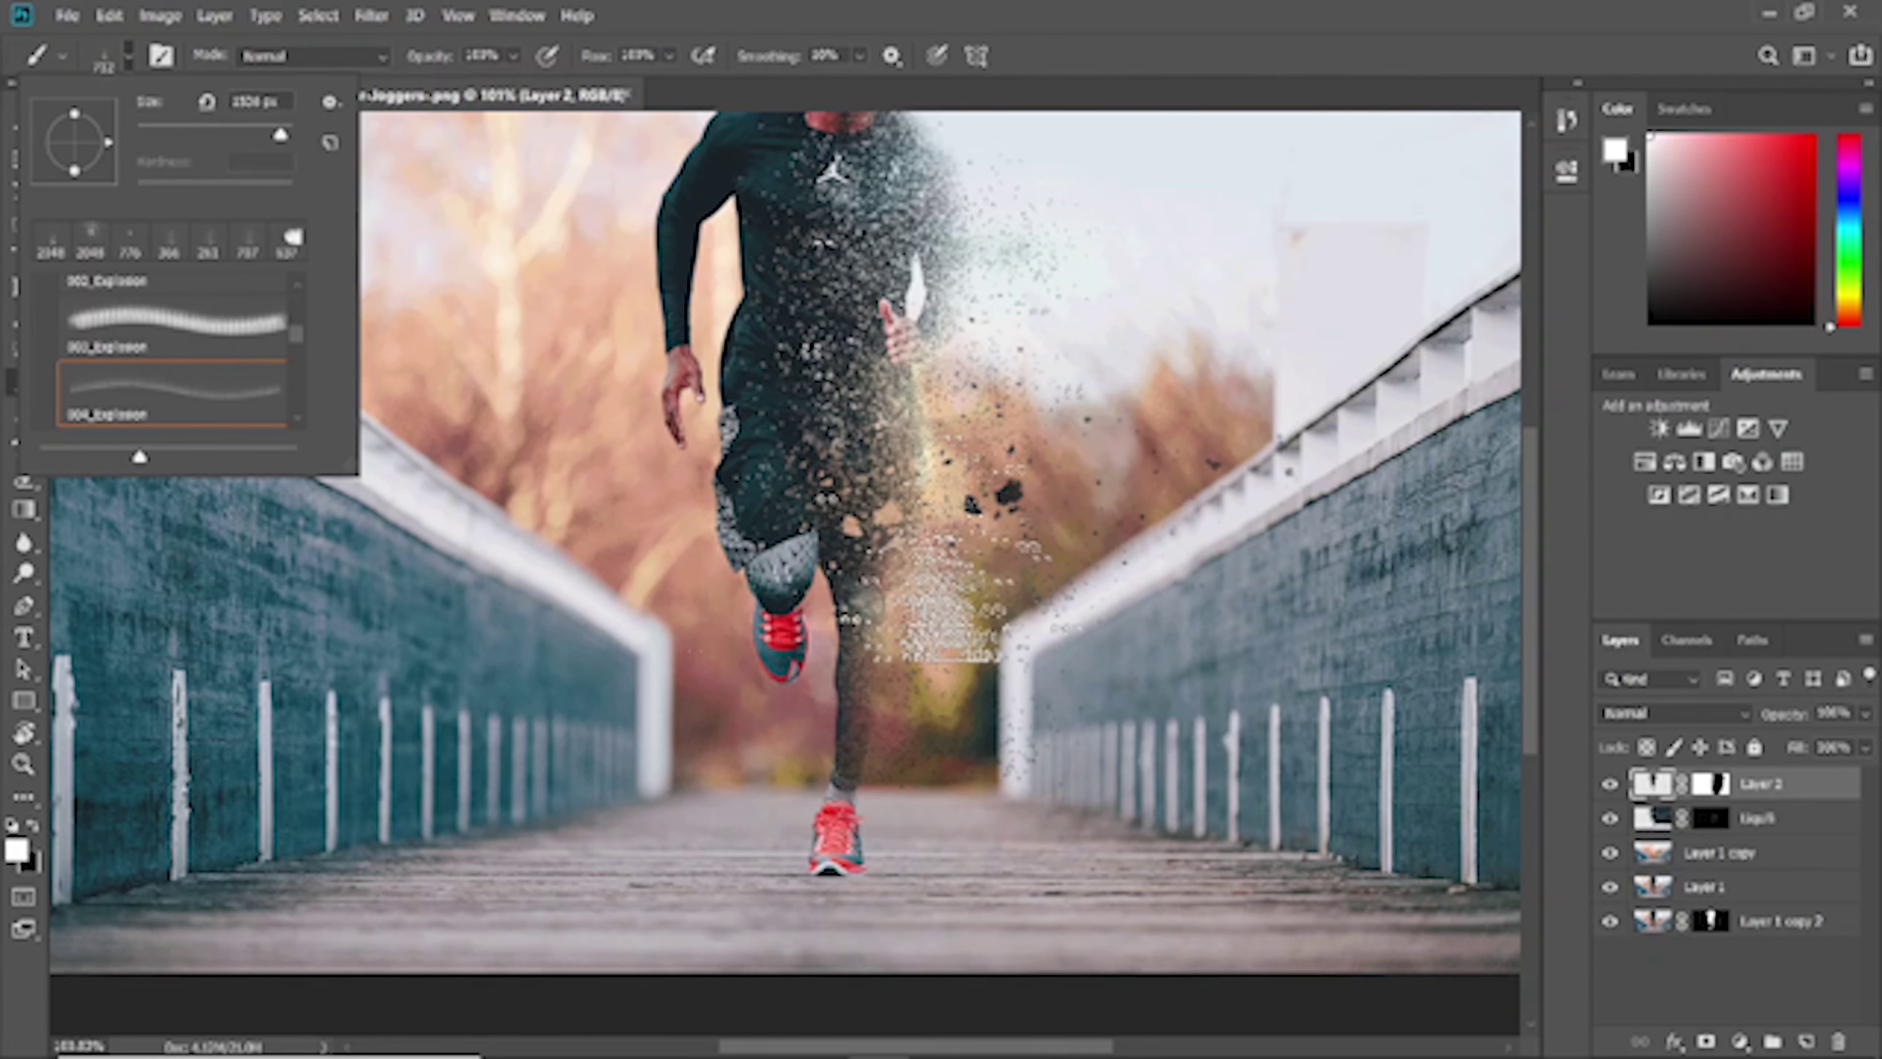
pyautogui.press(',')
pyautogui.press(',')
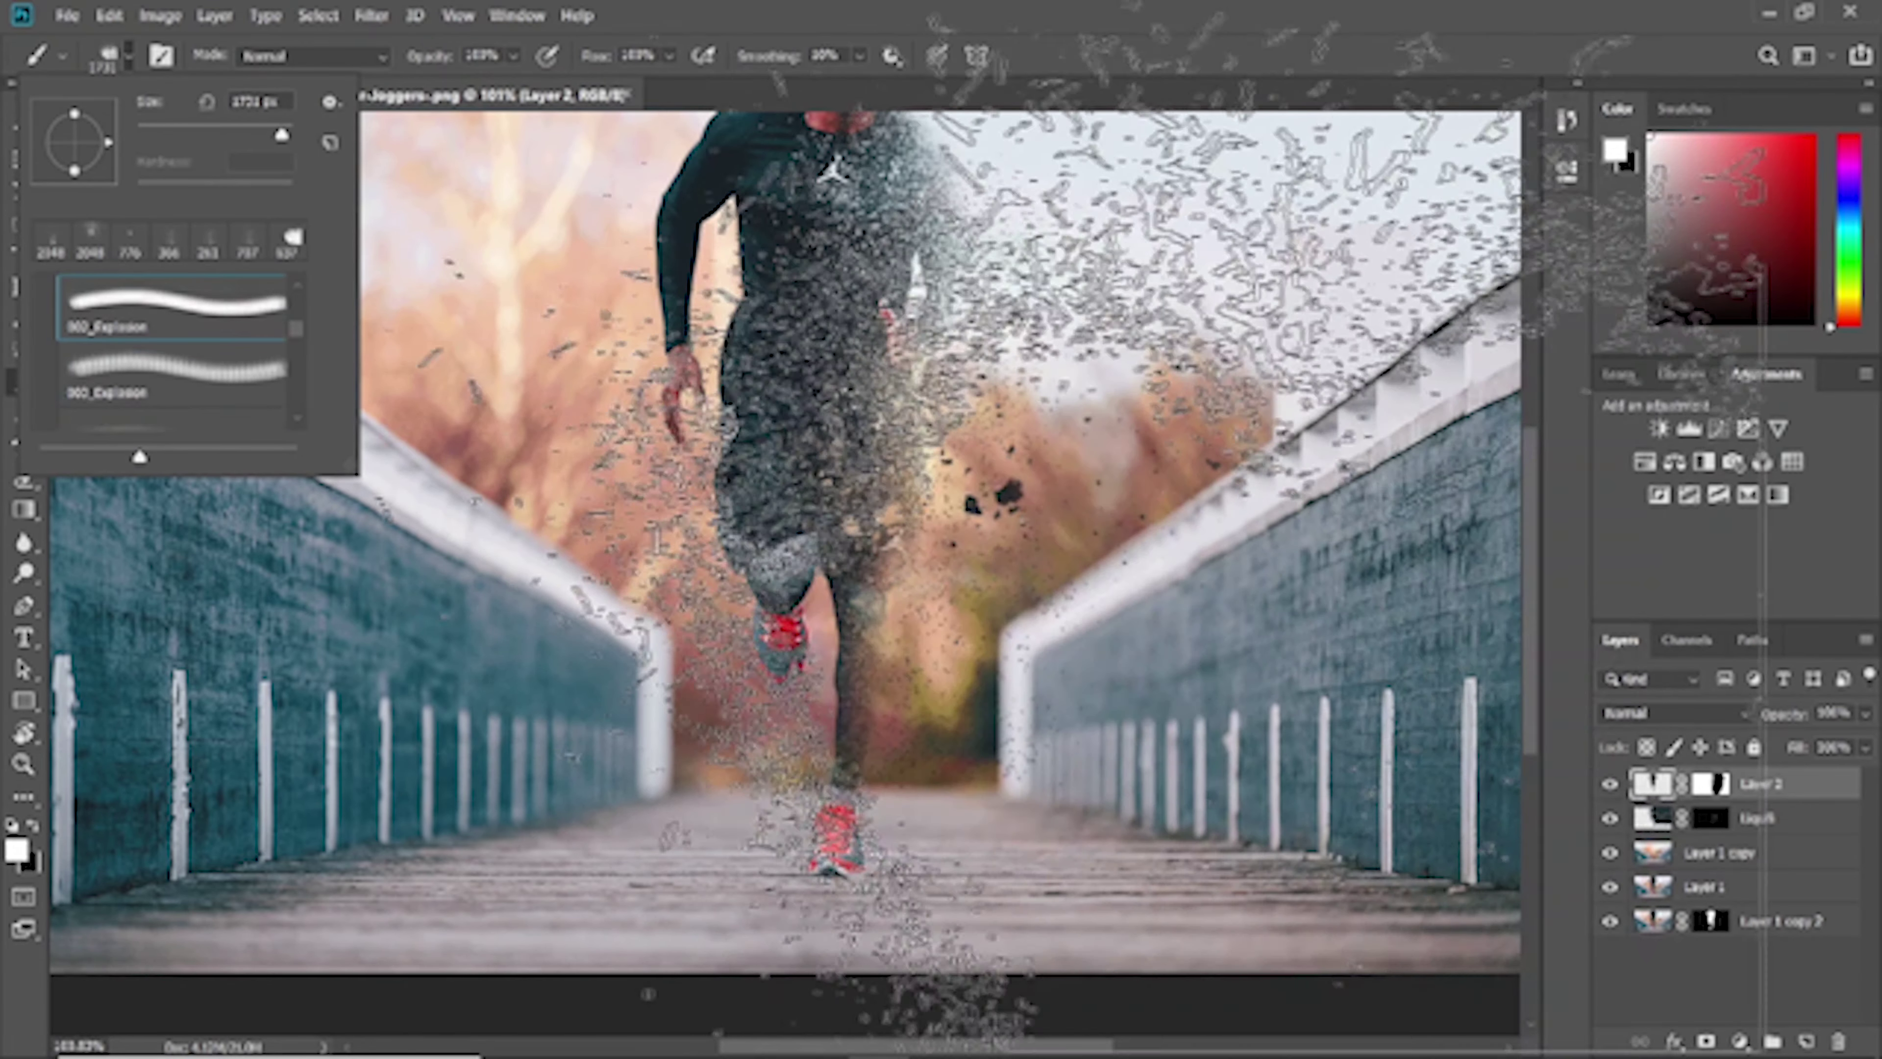
pyautogui.click(90, 241)
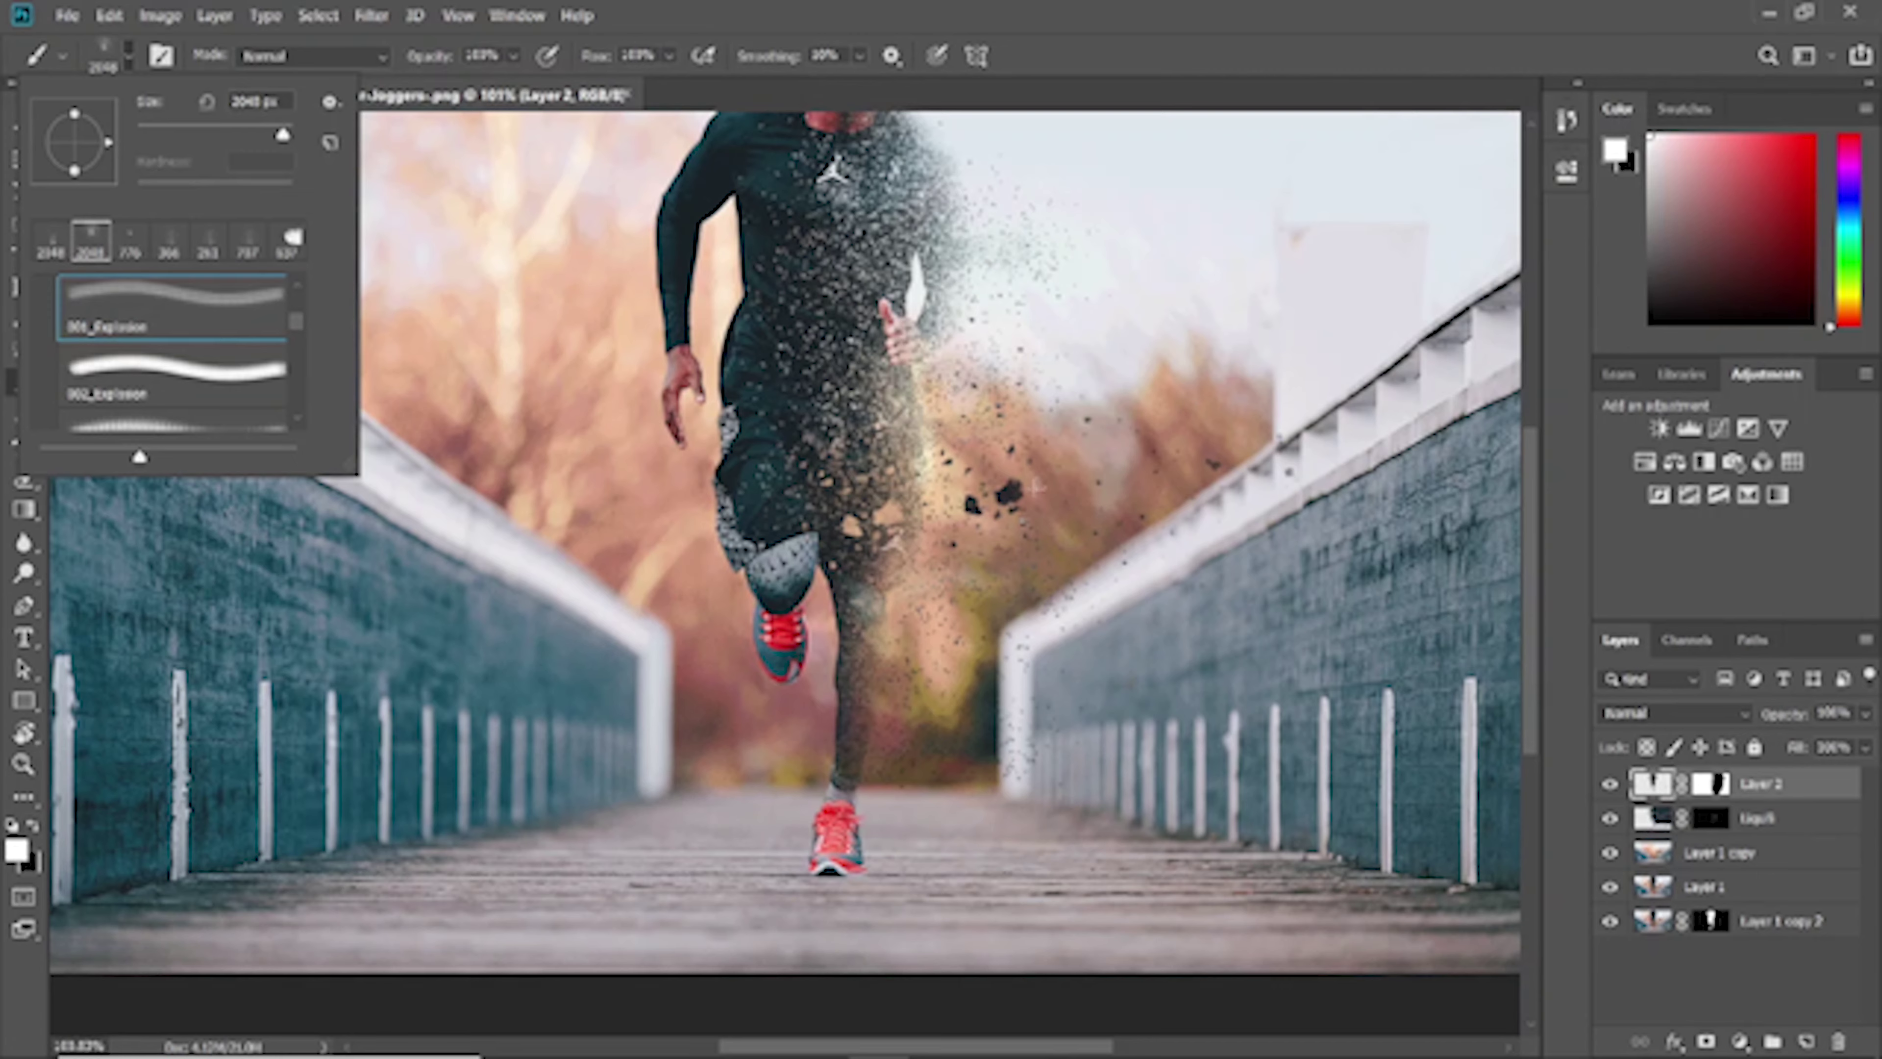
pyautogui.click(1036, 487)
pyautogui.click(1075, 422)
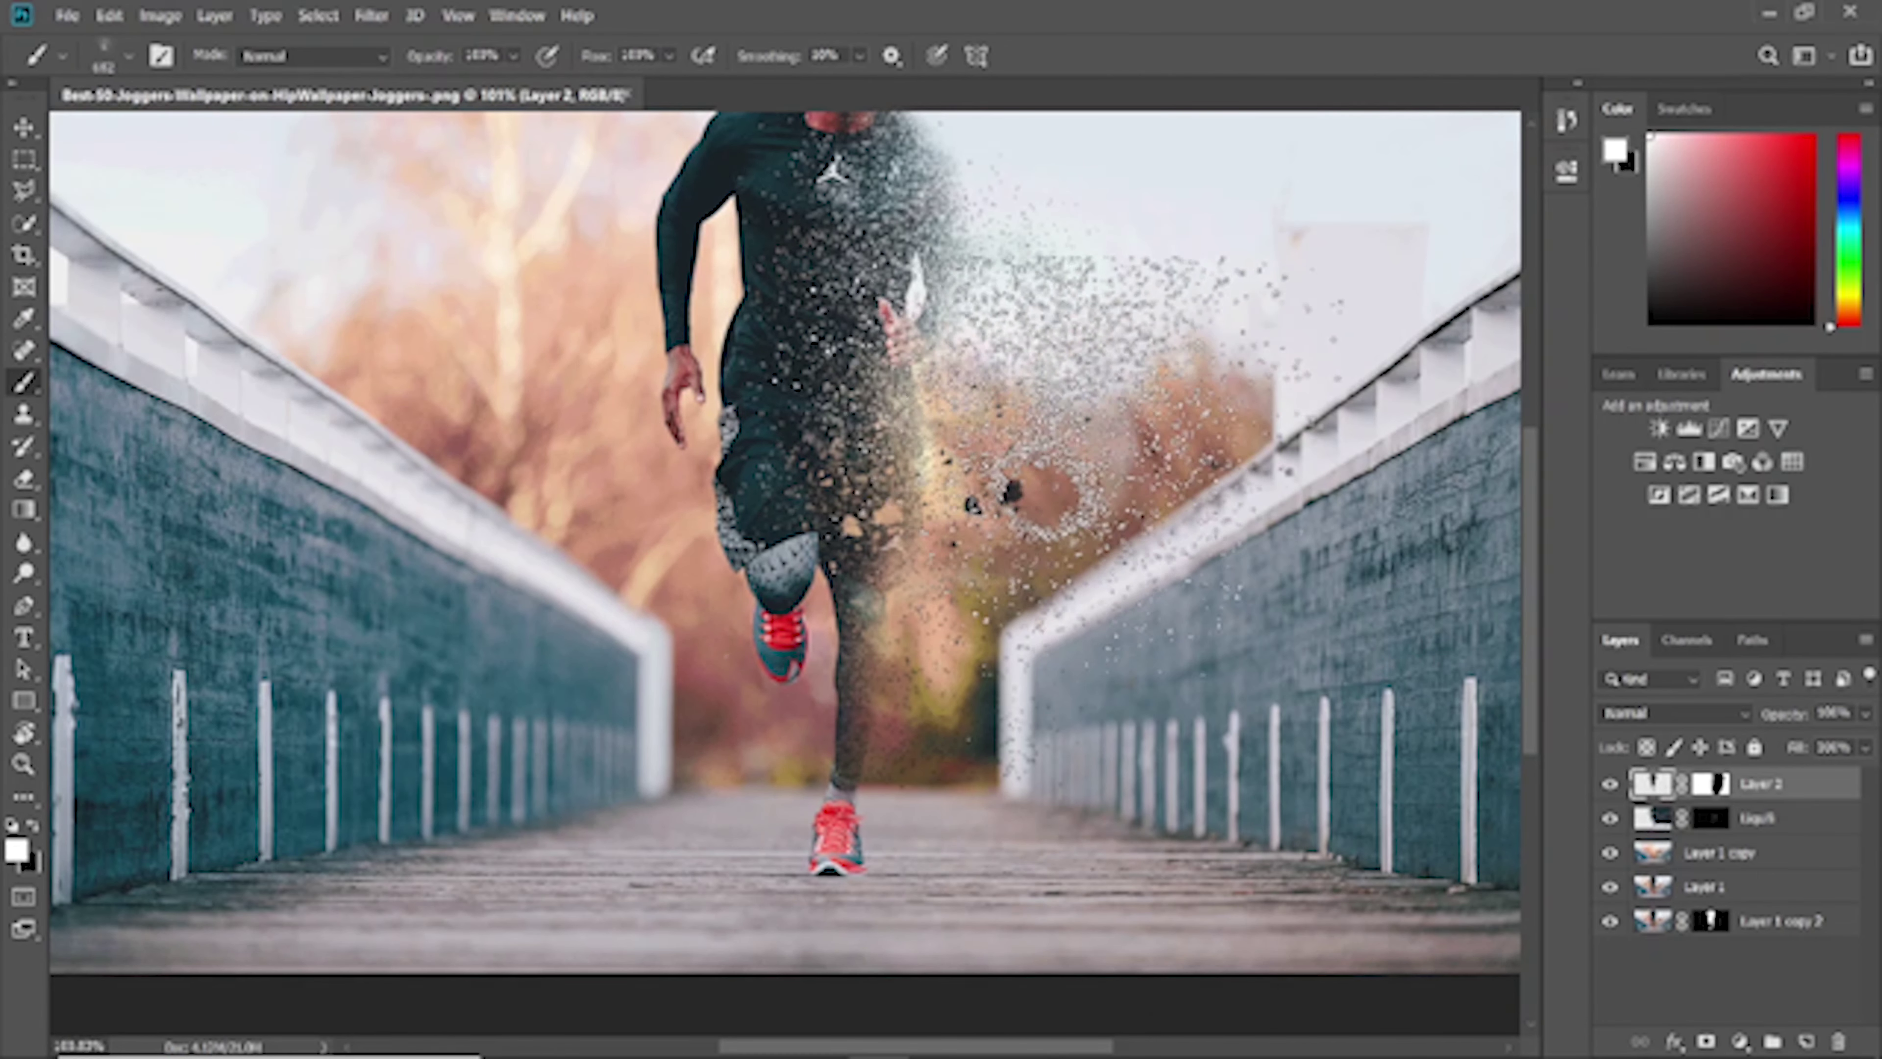
pyautogui.hotkey('ctrl', 'z')
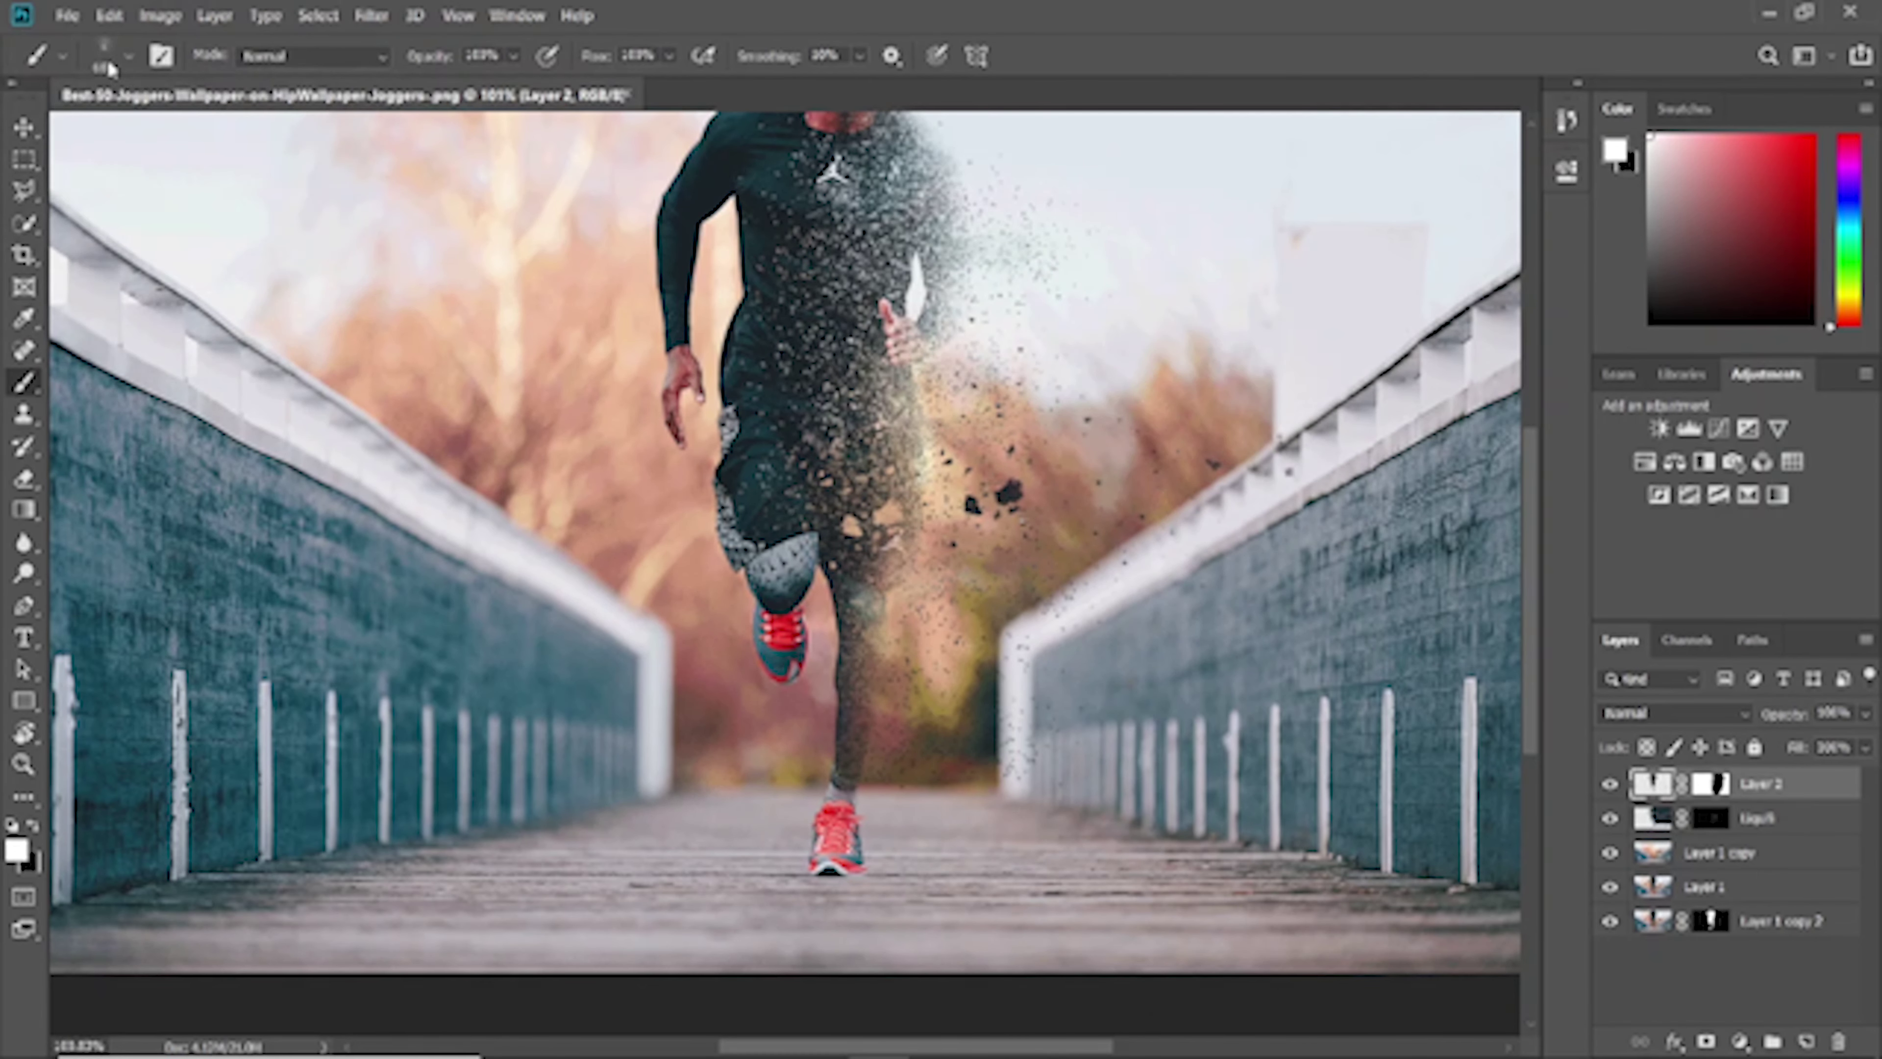
# Stamp white explosion particles with the 004_Explosion brush at 2048 px
pyautogui.click(109, 55)
pyautogui.click(172, 389)
pyautogui.scroll(-1, 172, 349)
pyautogui.click(172, 389)
pyautogui.press('Return')
pyautogui.click(1041, 427)
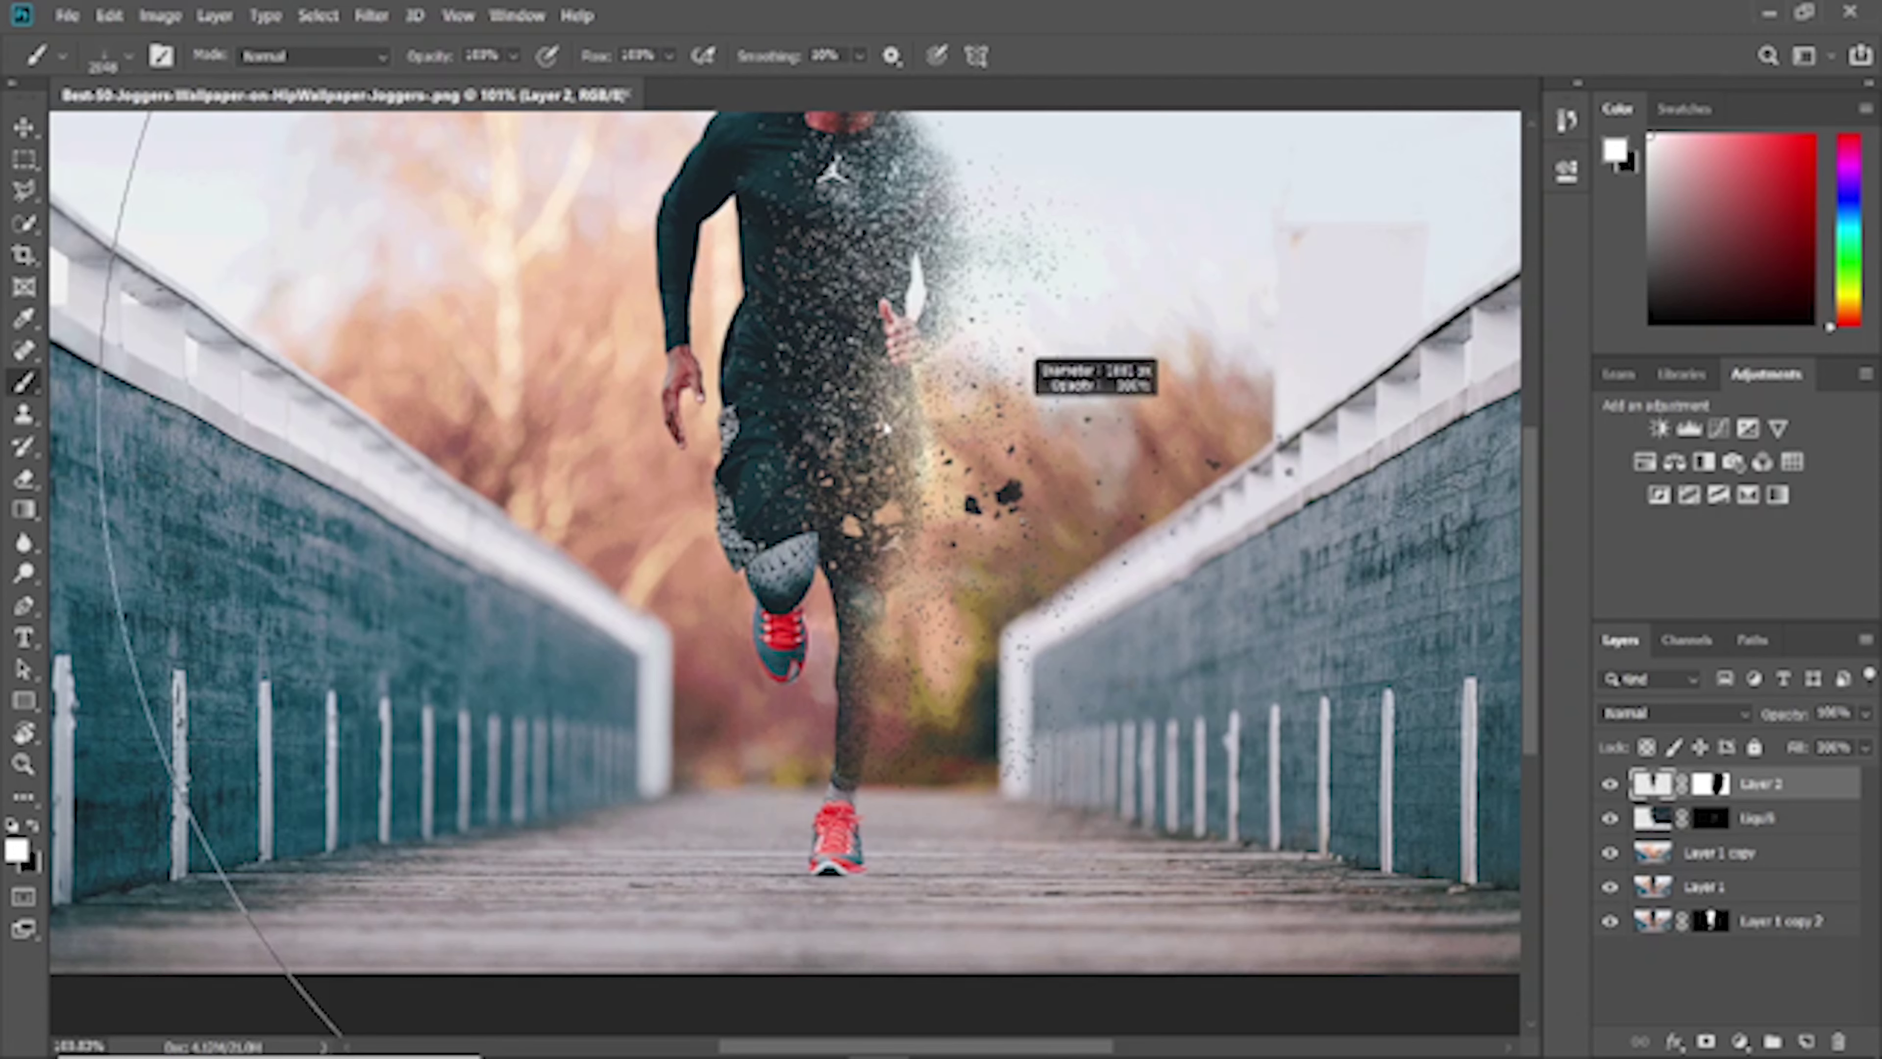
# Remove the 557 px lower-right particle stamp and zoom out to the whole image
pyautogui.moveTo(1030, 400); pyautogui.dragTo(1045, 441)
pyautogui.click(1045, 441)
pyautogui.hotkey('ctrl', 'z')
pyautogui.hotkey('ctrl', 'z')
pyautogui.hotkey('ctrl', '-')
pyautogui.hotkey('ctrl', '-')
pyautogui.hotkey('ctrl', '-')
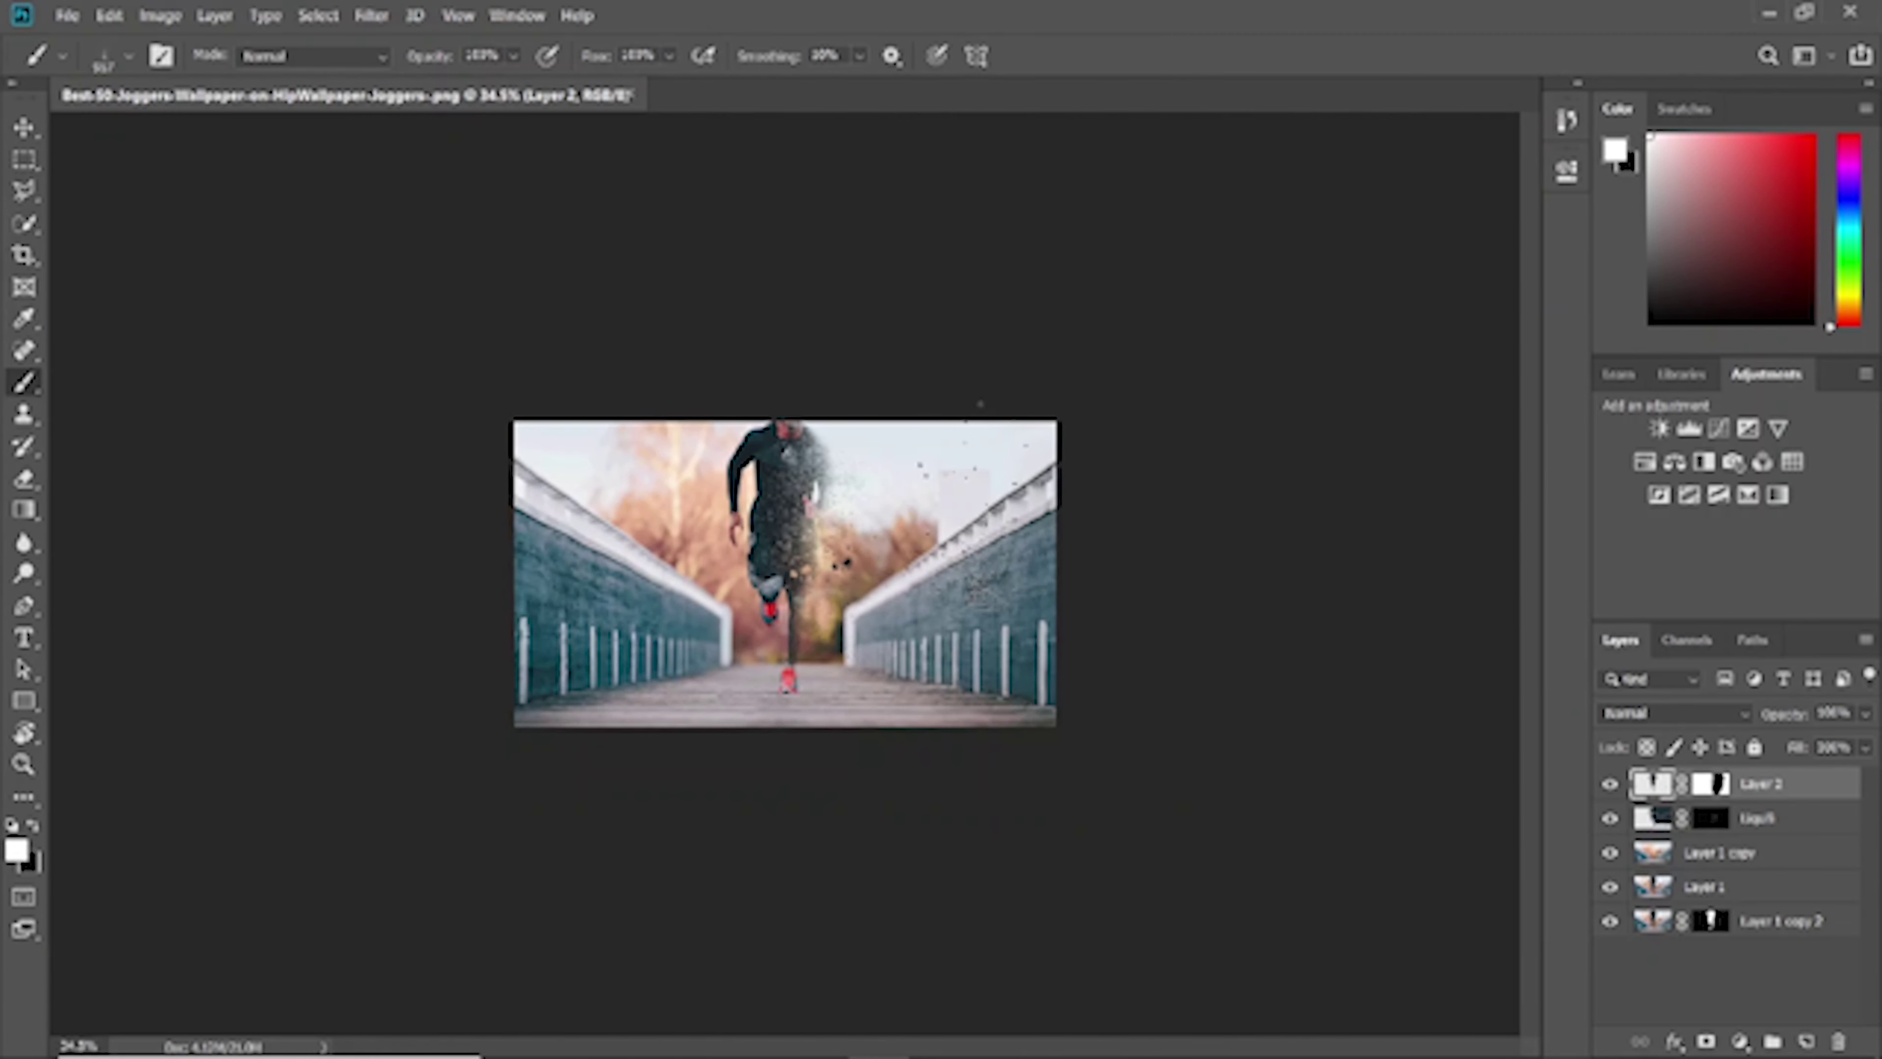
# Switch to the next Explosion preset at about 655 px and restamp particles right of the runner
pyautogui.click(101, 48)
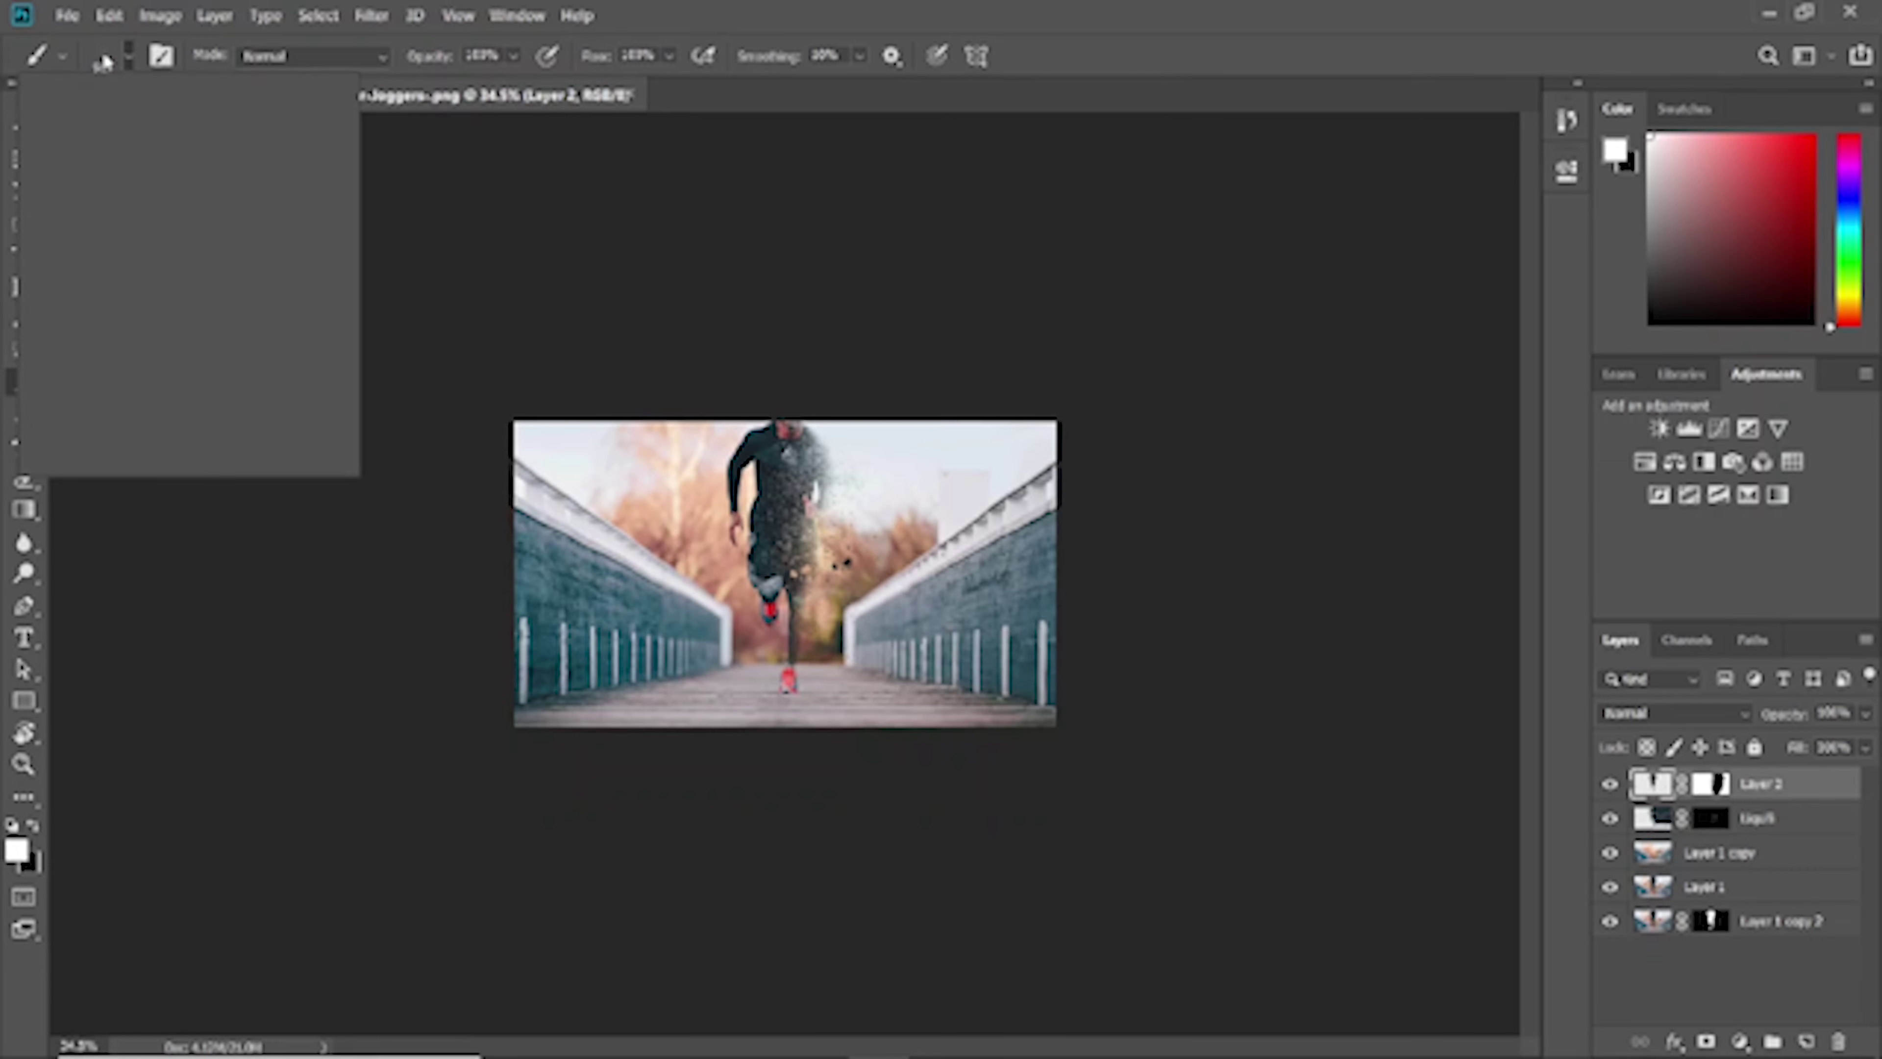
pyautogui.press('.')
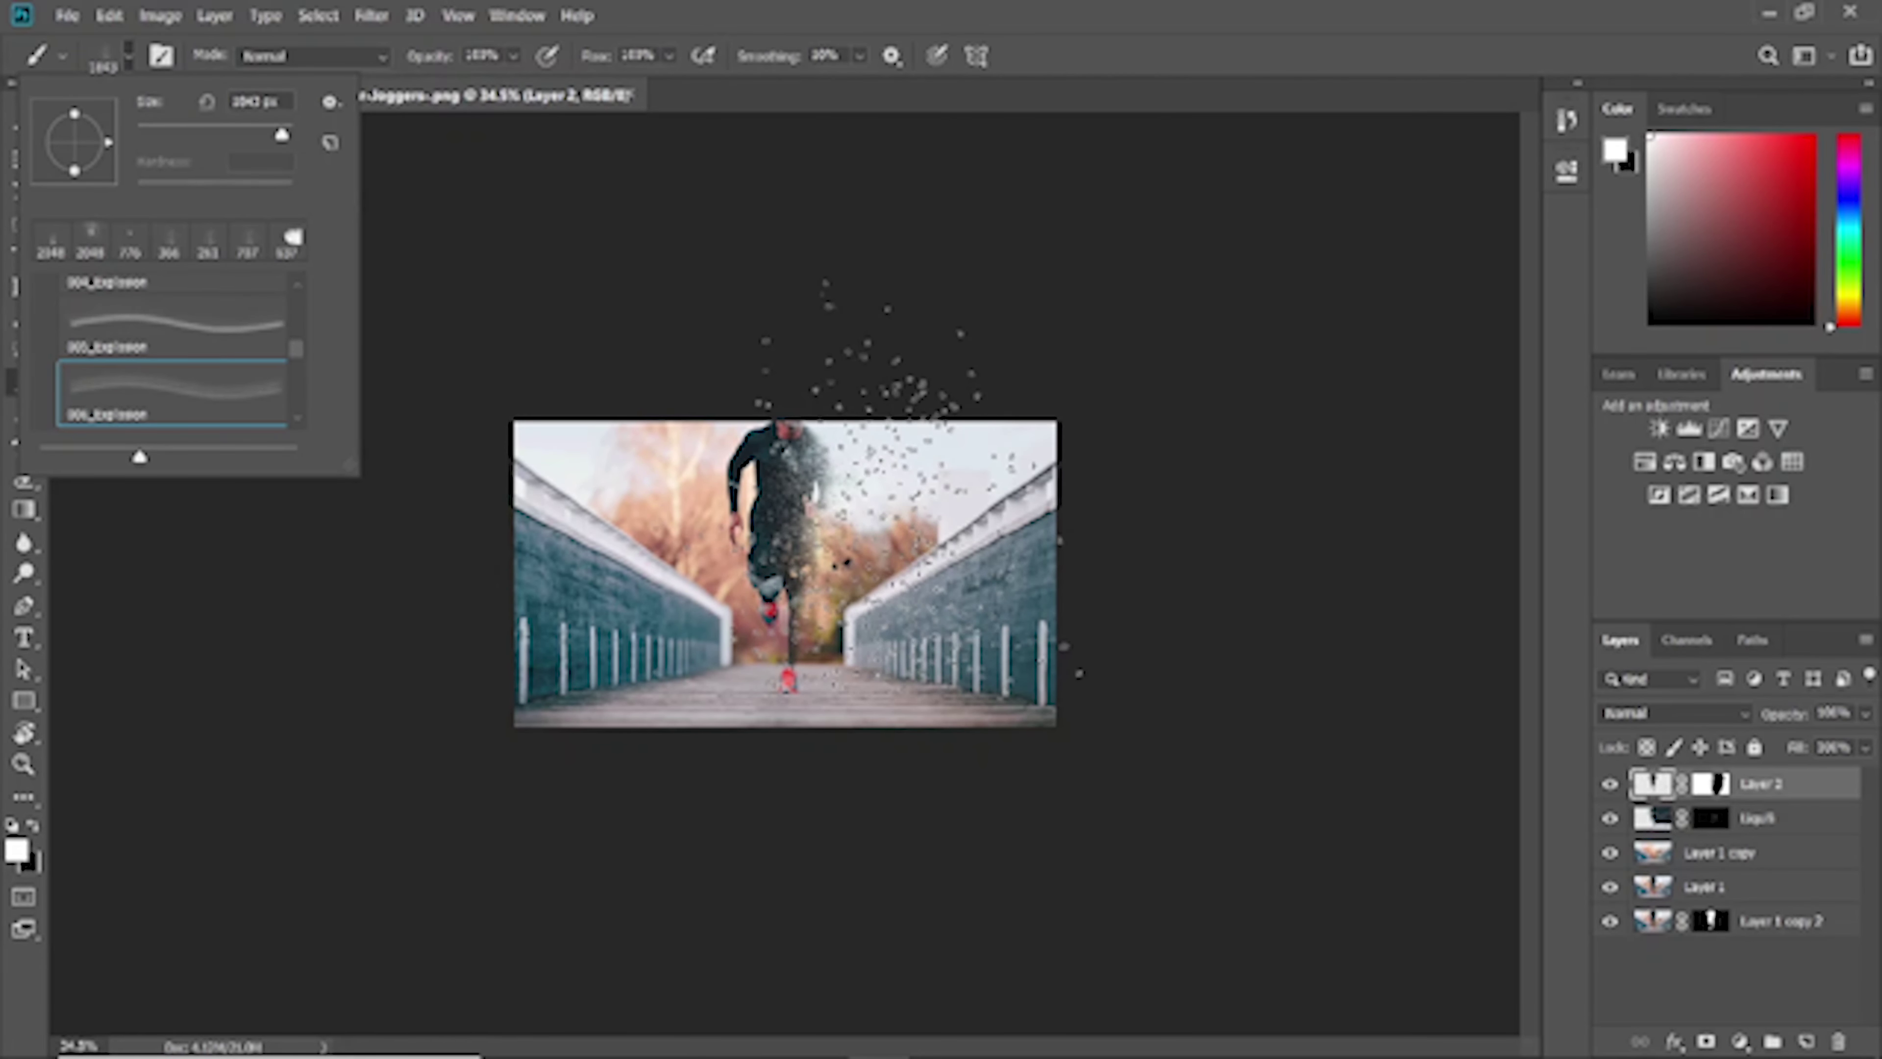
pyautogui.keyDown('alt'); pyautogui.rightClick(894, 462); pyautogui.keyUp('alt')
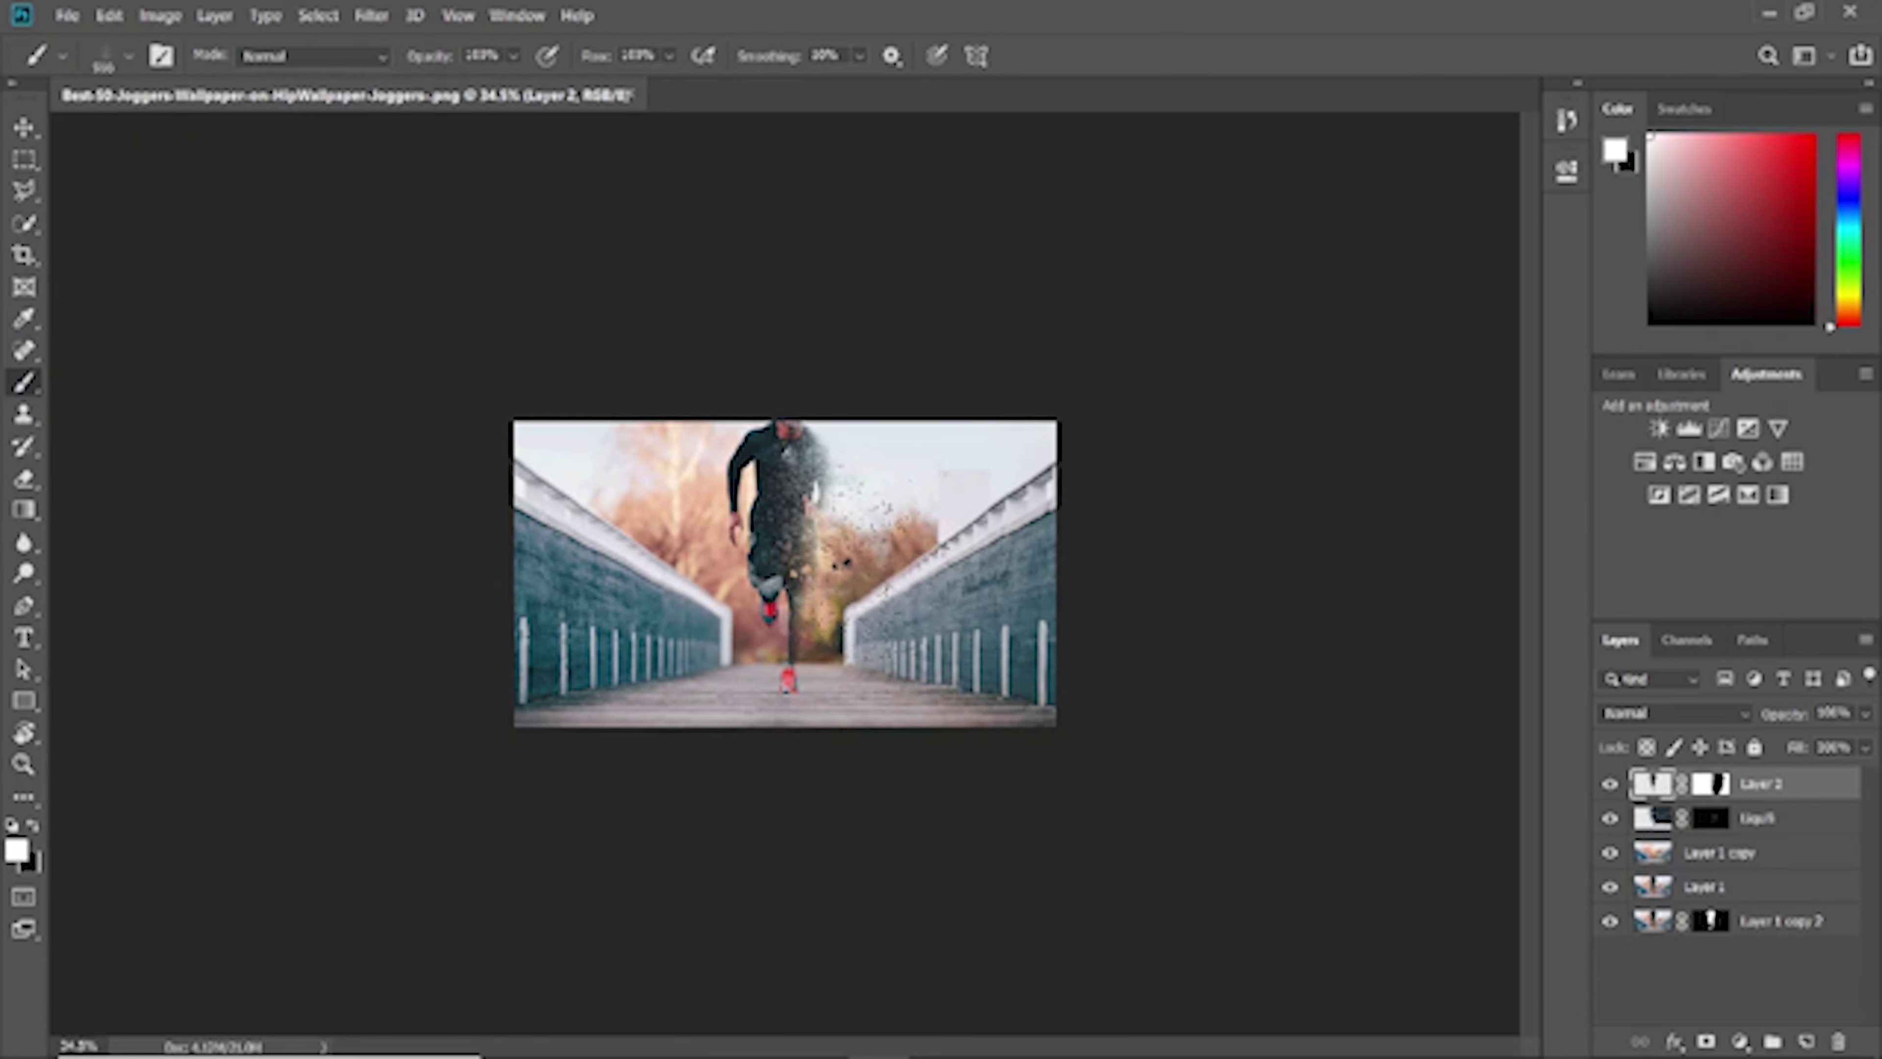
pyautogui.scroll(2, 894, 462)
pyautogui.scroll(3, 895, 462)
pyautogui.hotkey('ctrl', 'z')
pyautogui.keyDown('alt'); pyautogui.rightClick(974, 437); pyautogui.keyUp('alt')
pyautogui.click(975, 437)
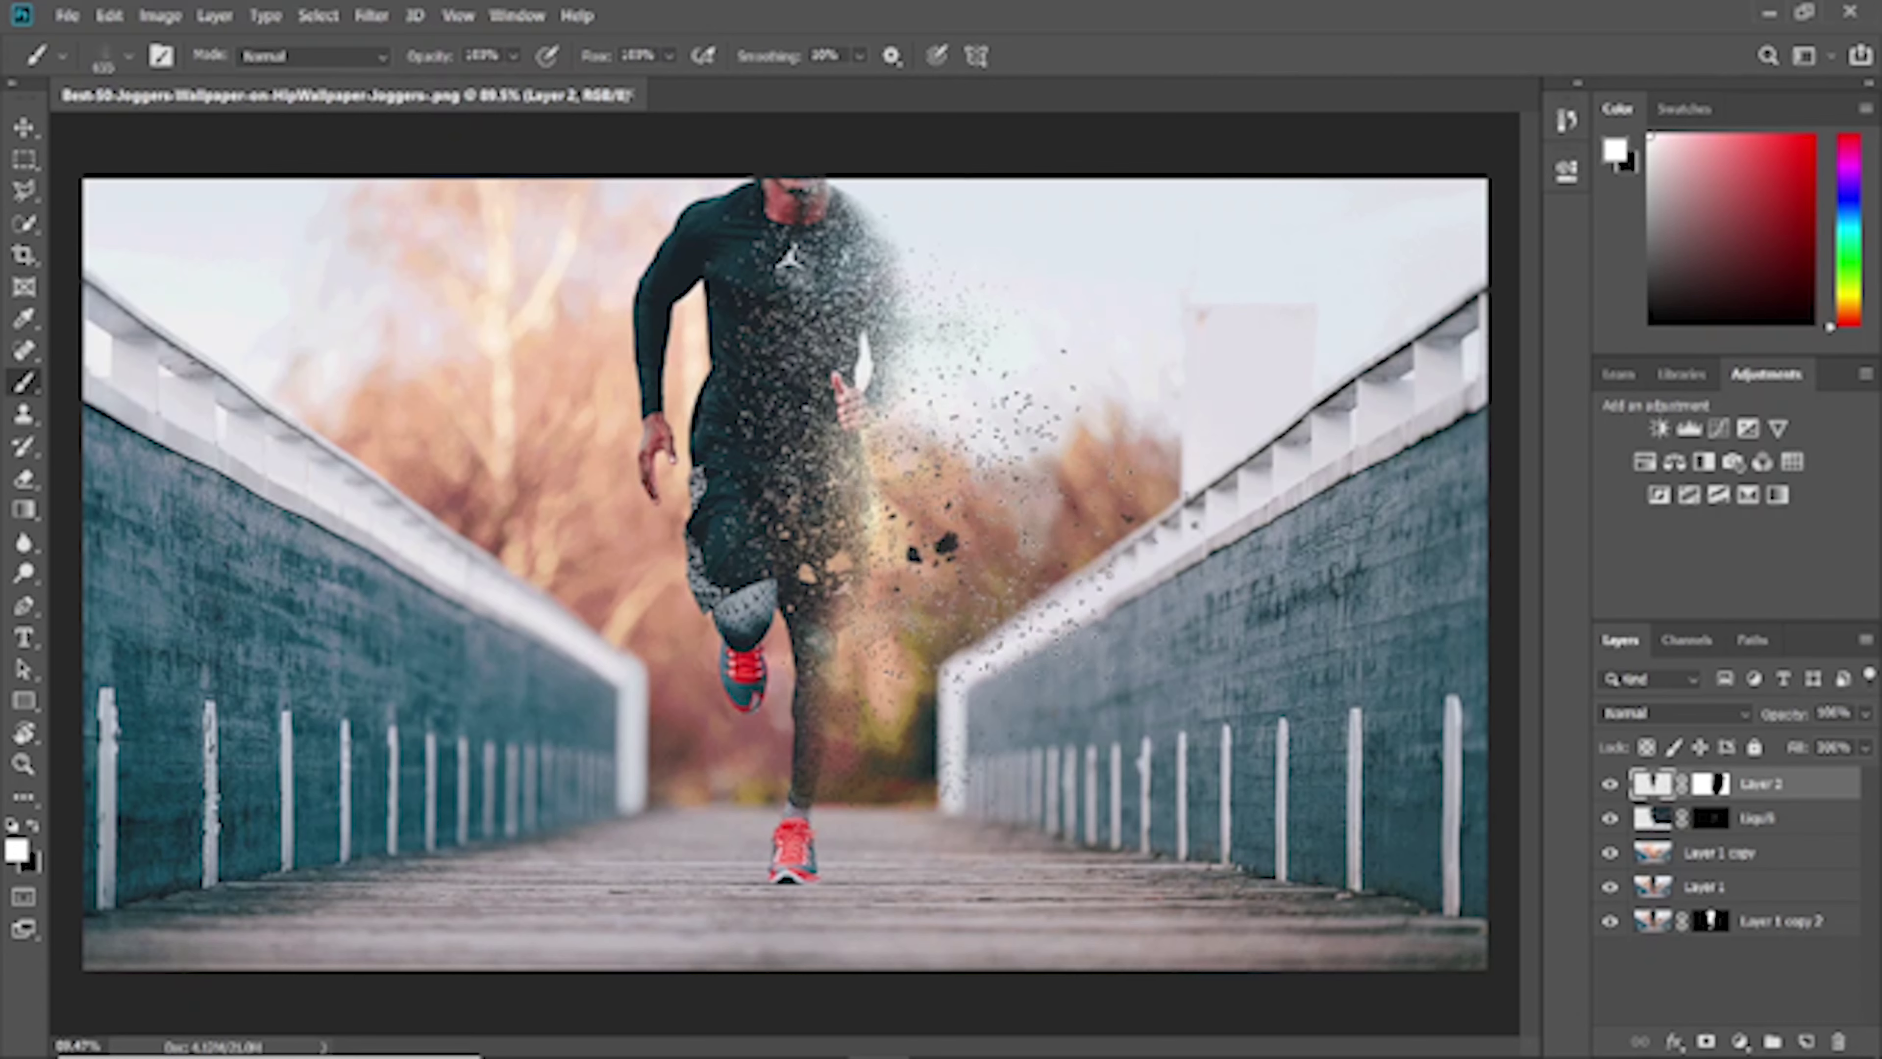
pyautogui.click(129, 57)
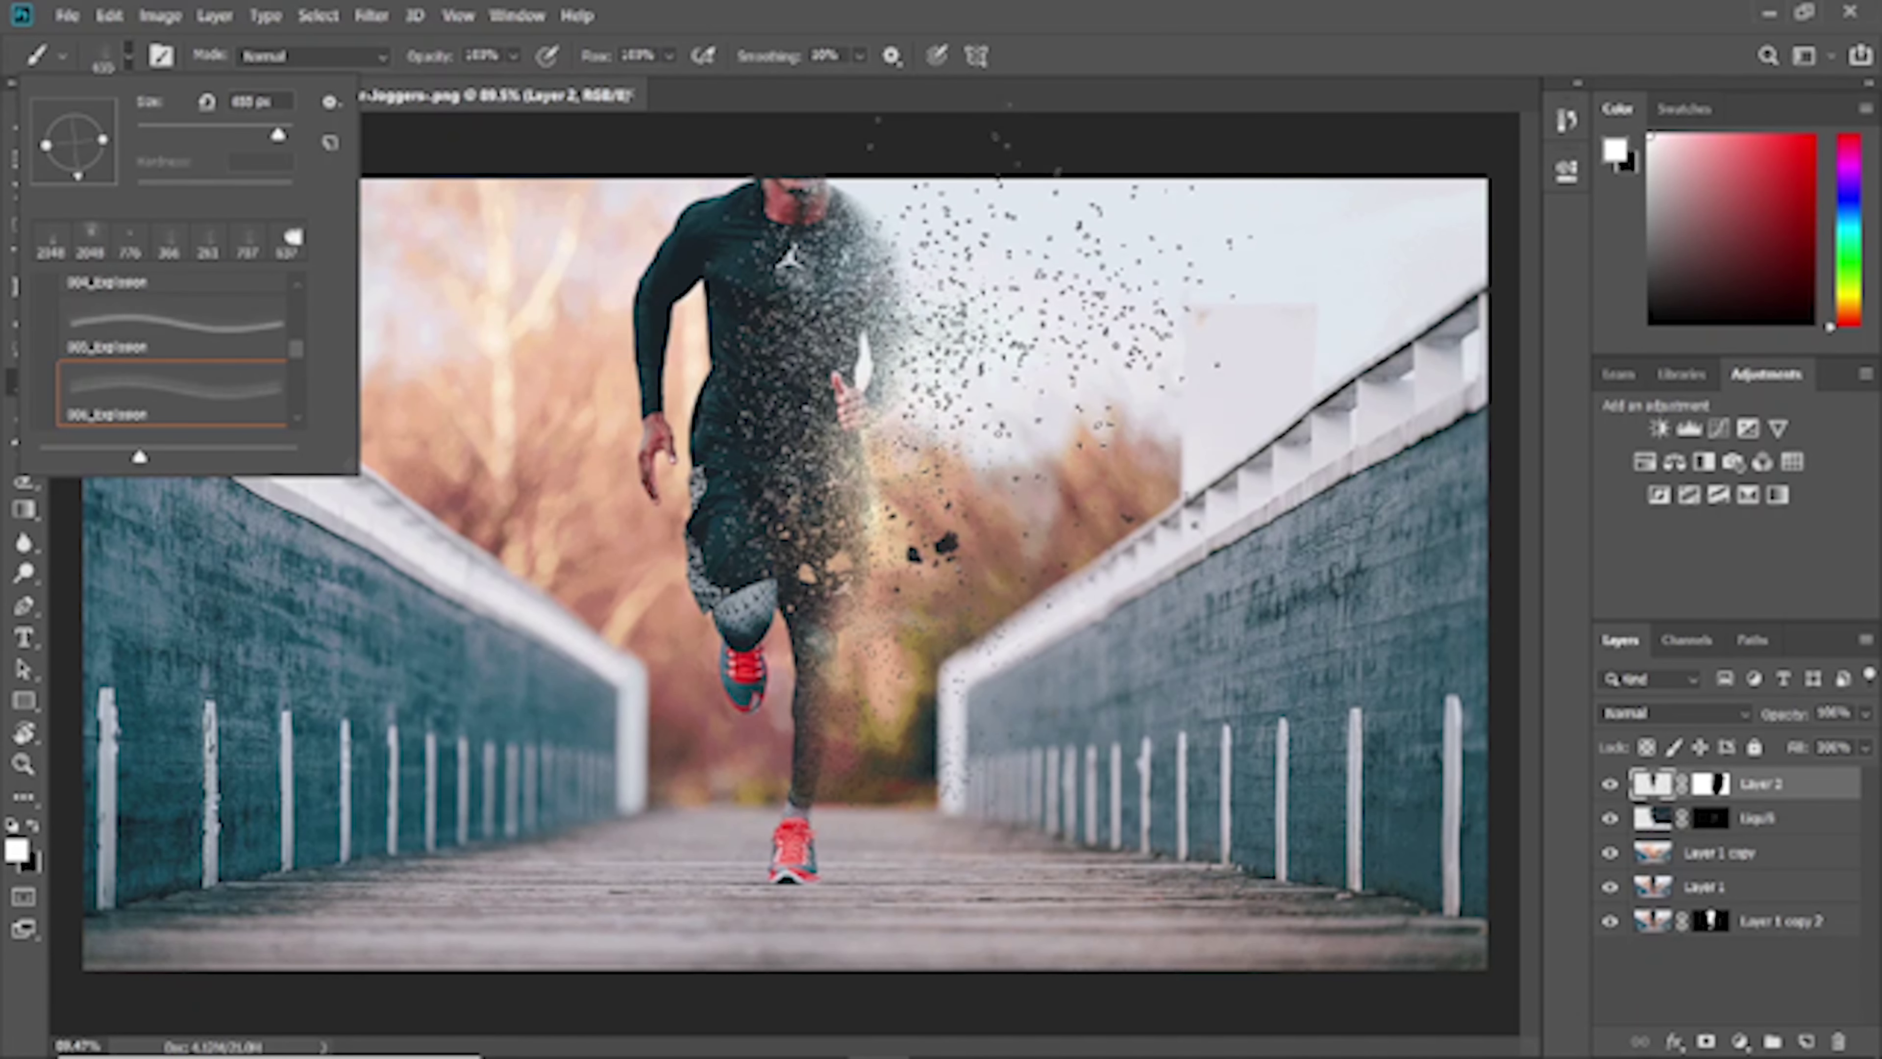
pyautogui.press('Escape')
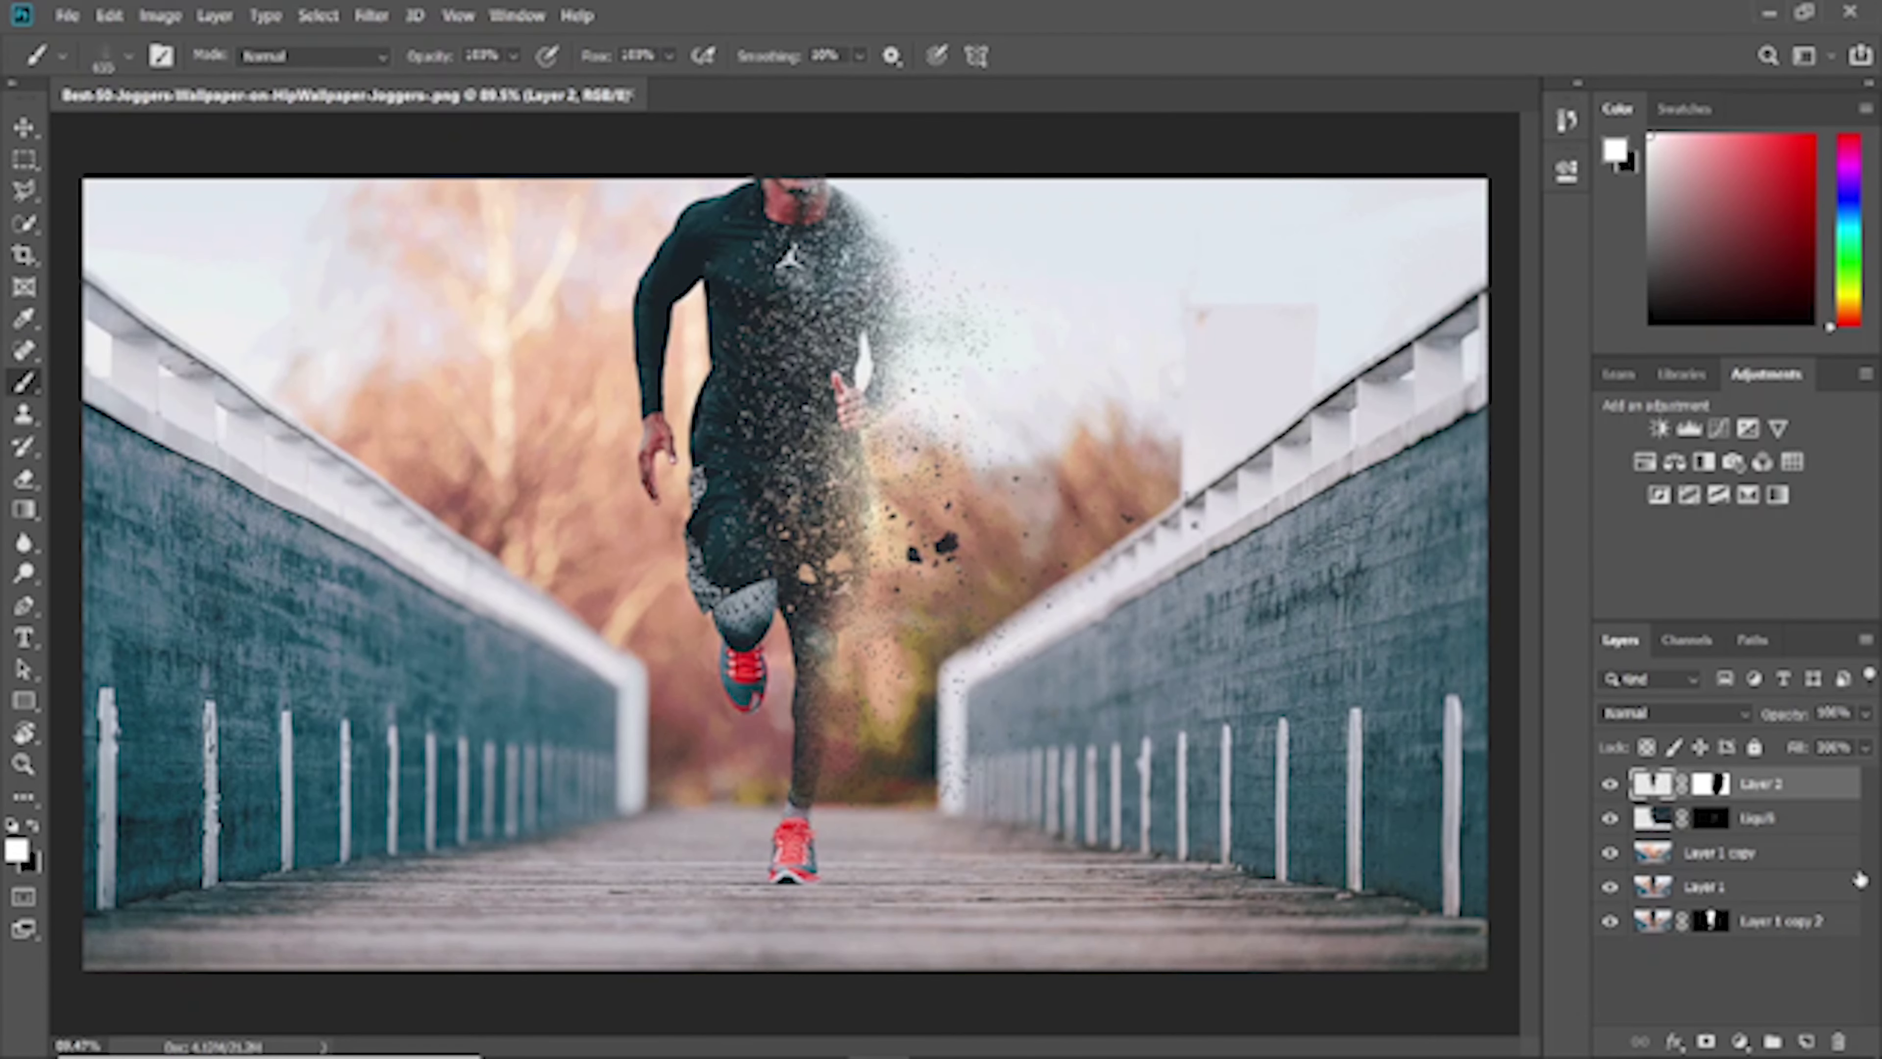
# Stamp particles rightward on the Liquify layer mask with brush sizes from 471 to 955 px
pyautogui.click(1712, 818)
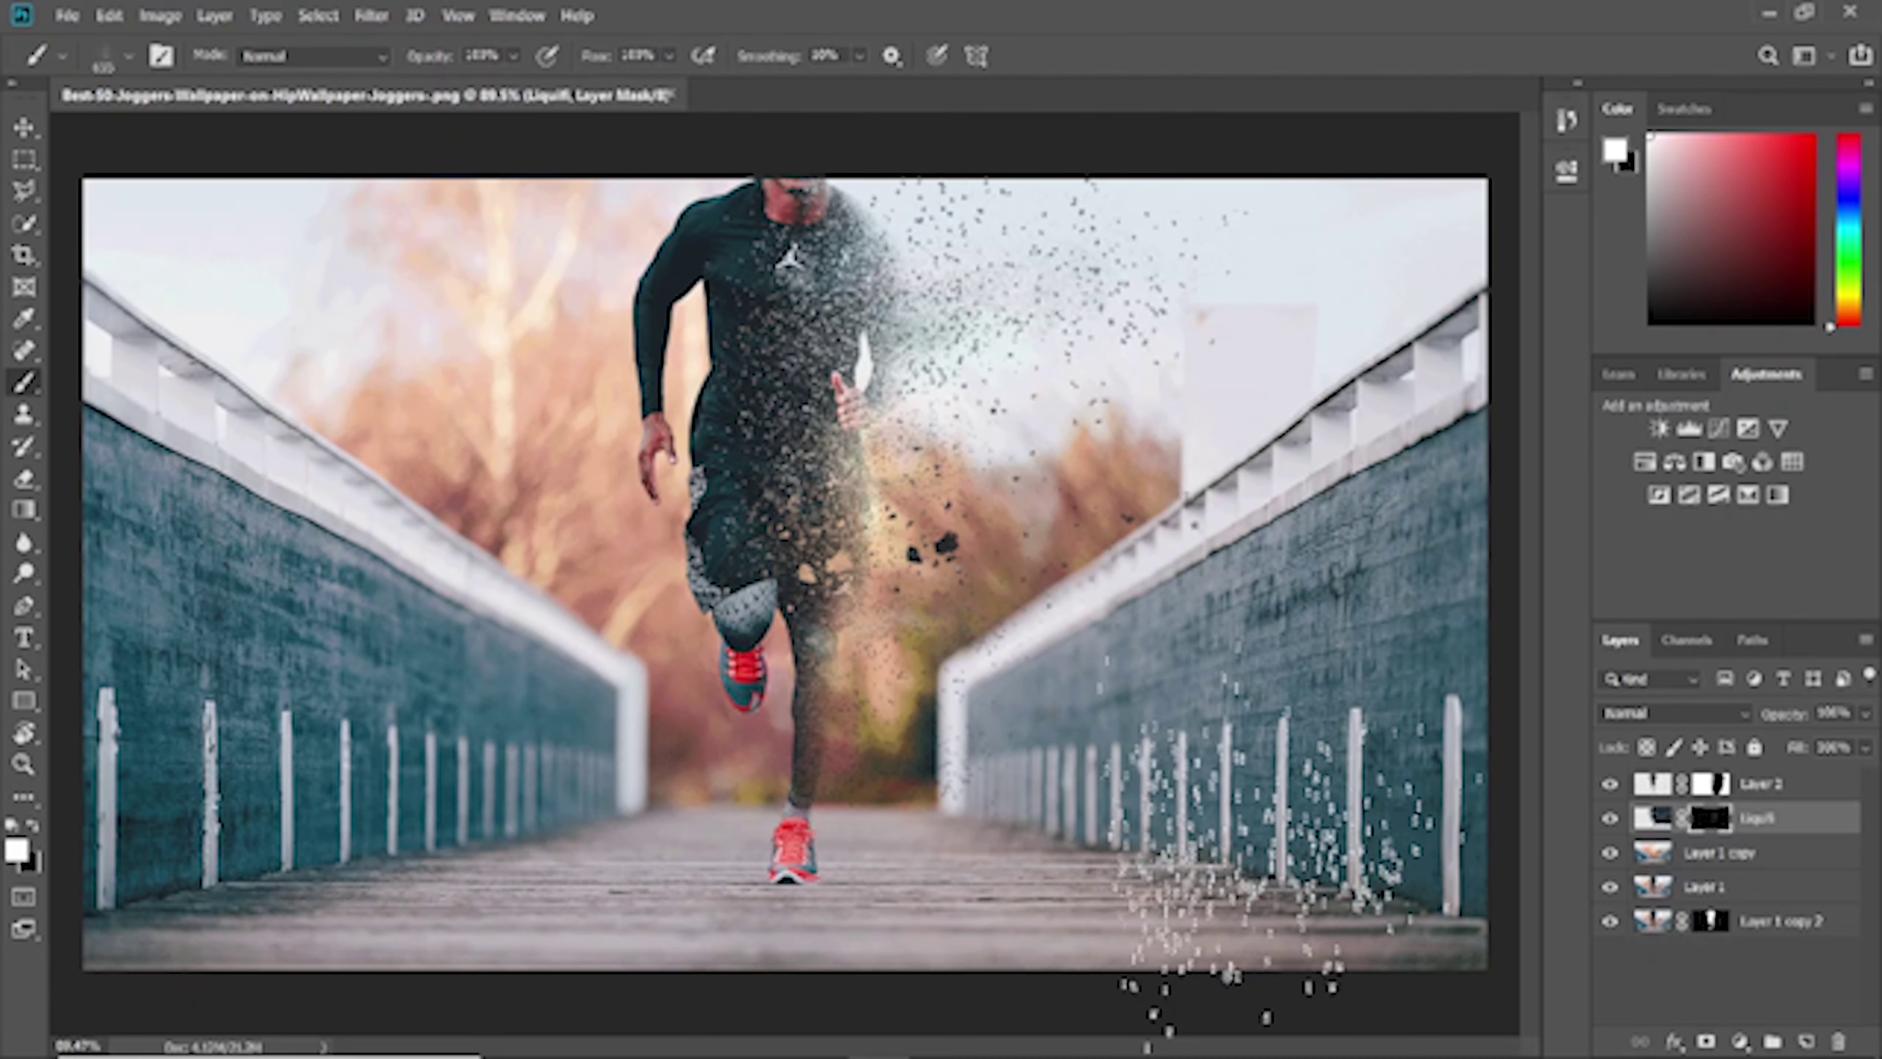
pyautogui.moveTo(1185, 400); pyautogui.dragTo(1126, 399)
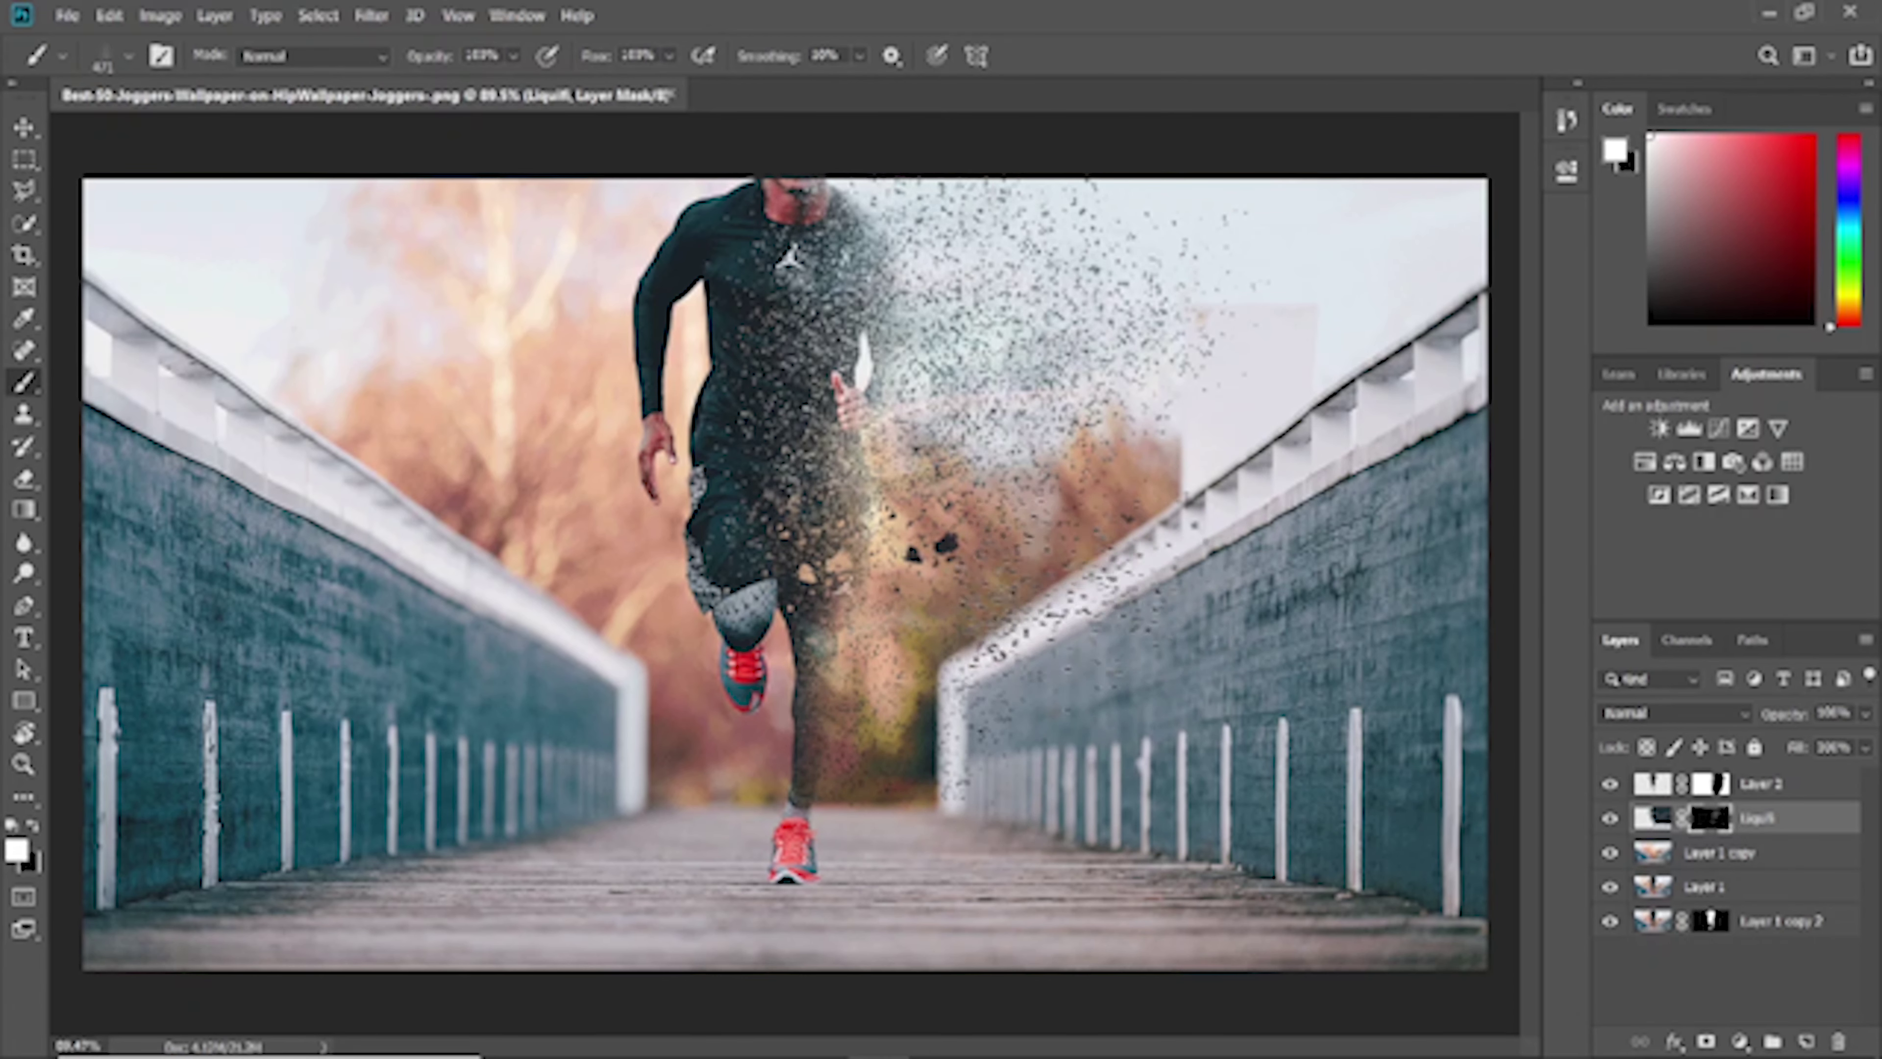
pyautogui.moveTo(1219, 421); pyautogui.dragTo(1260, 421)
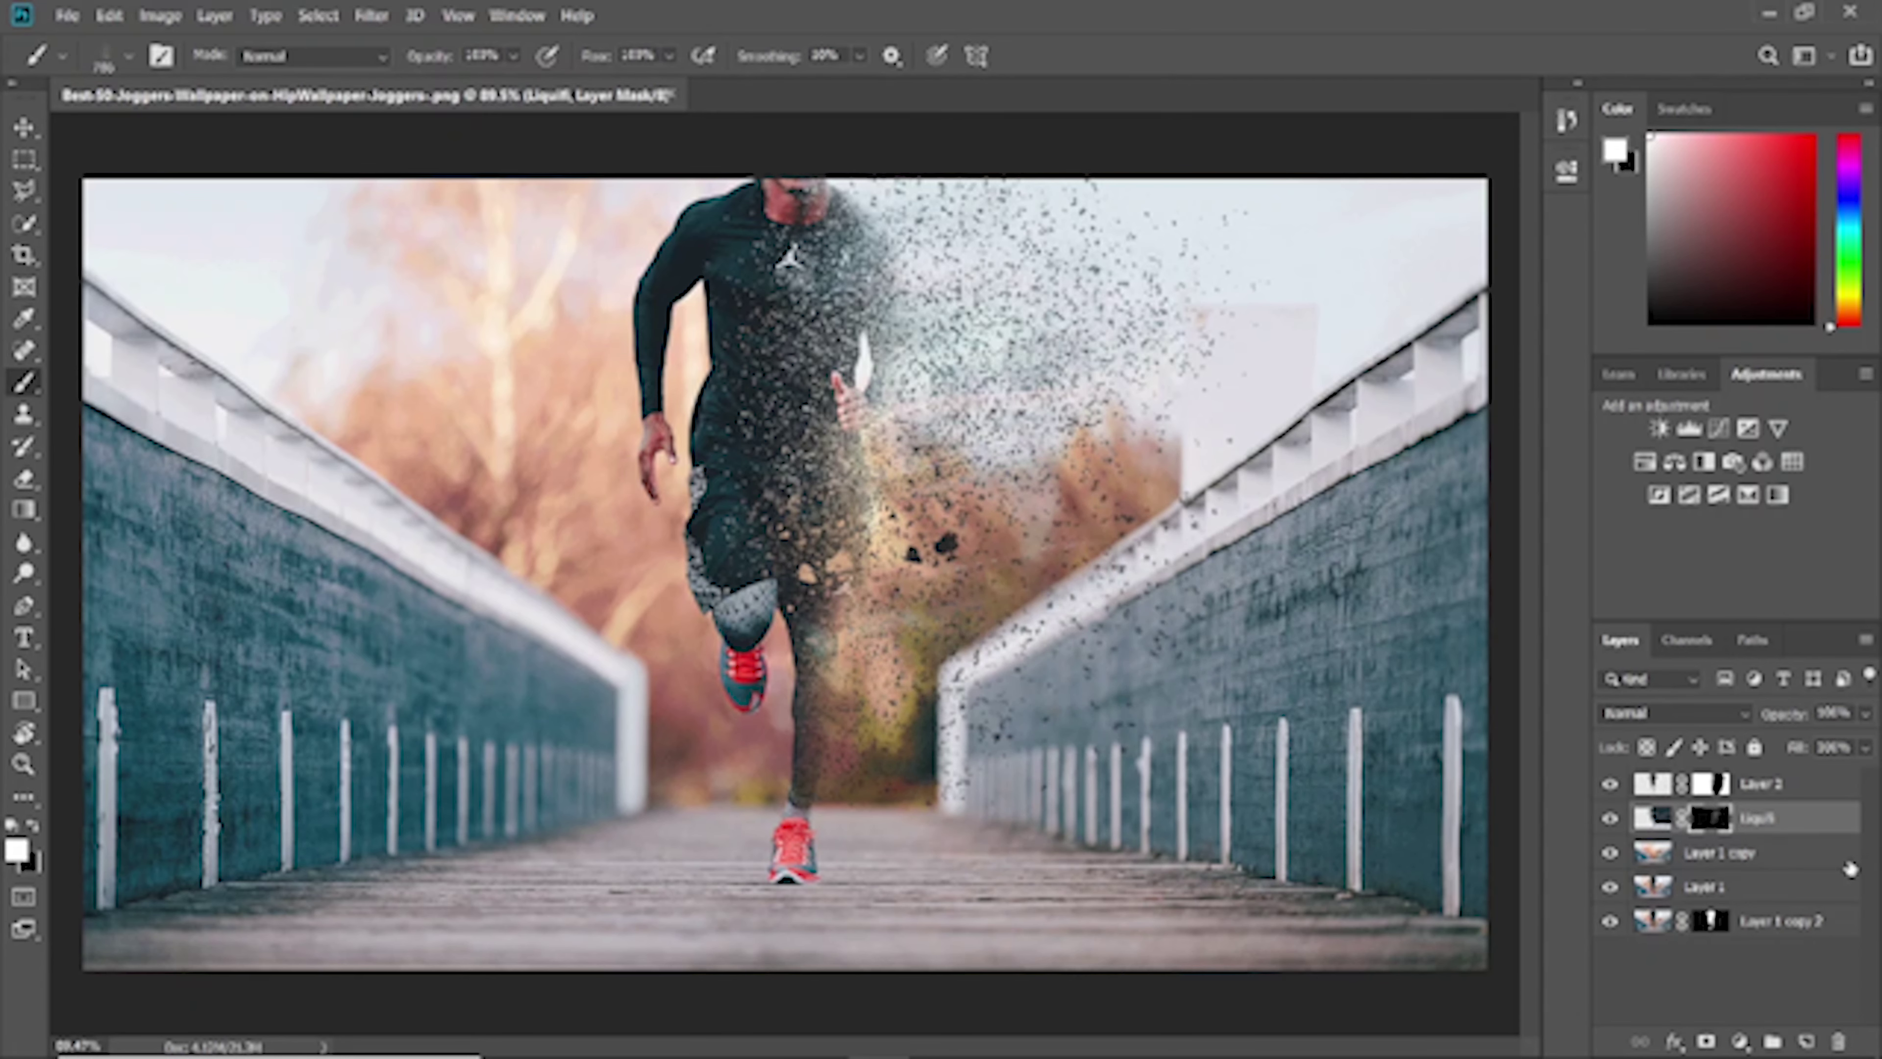
pyautogui.moveTo(1210, 429); pyautogui.dragTo(1260, 428)
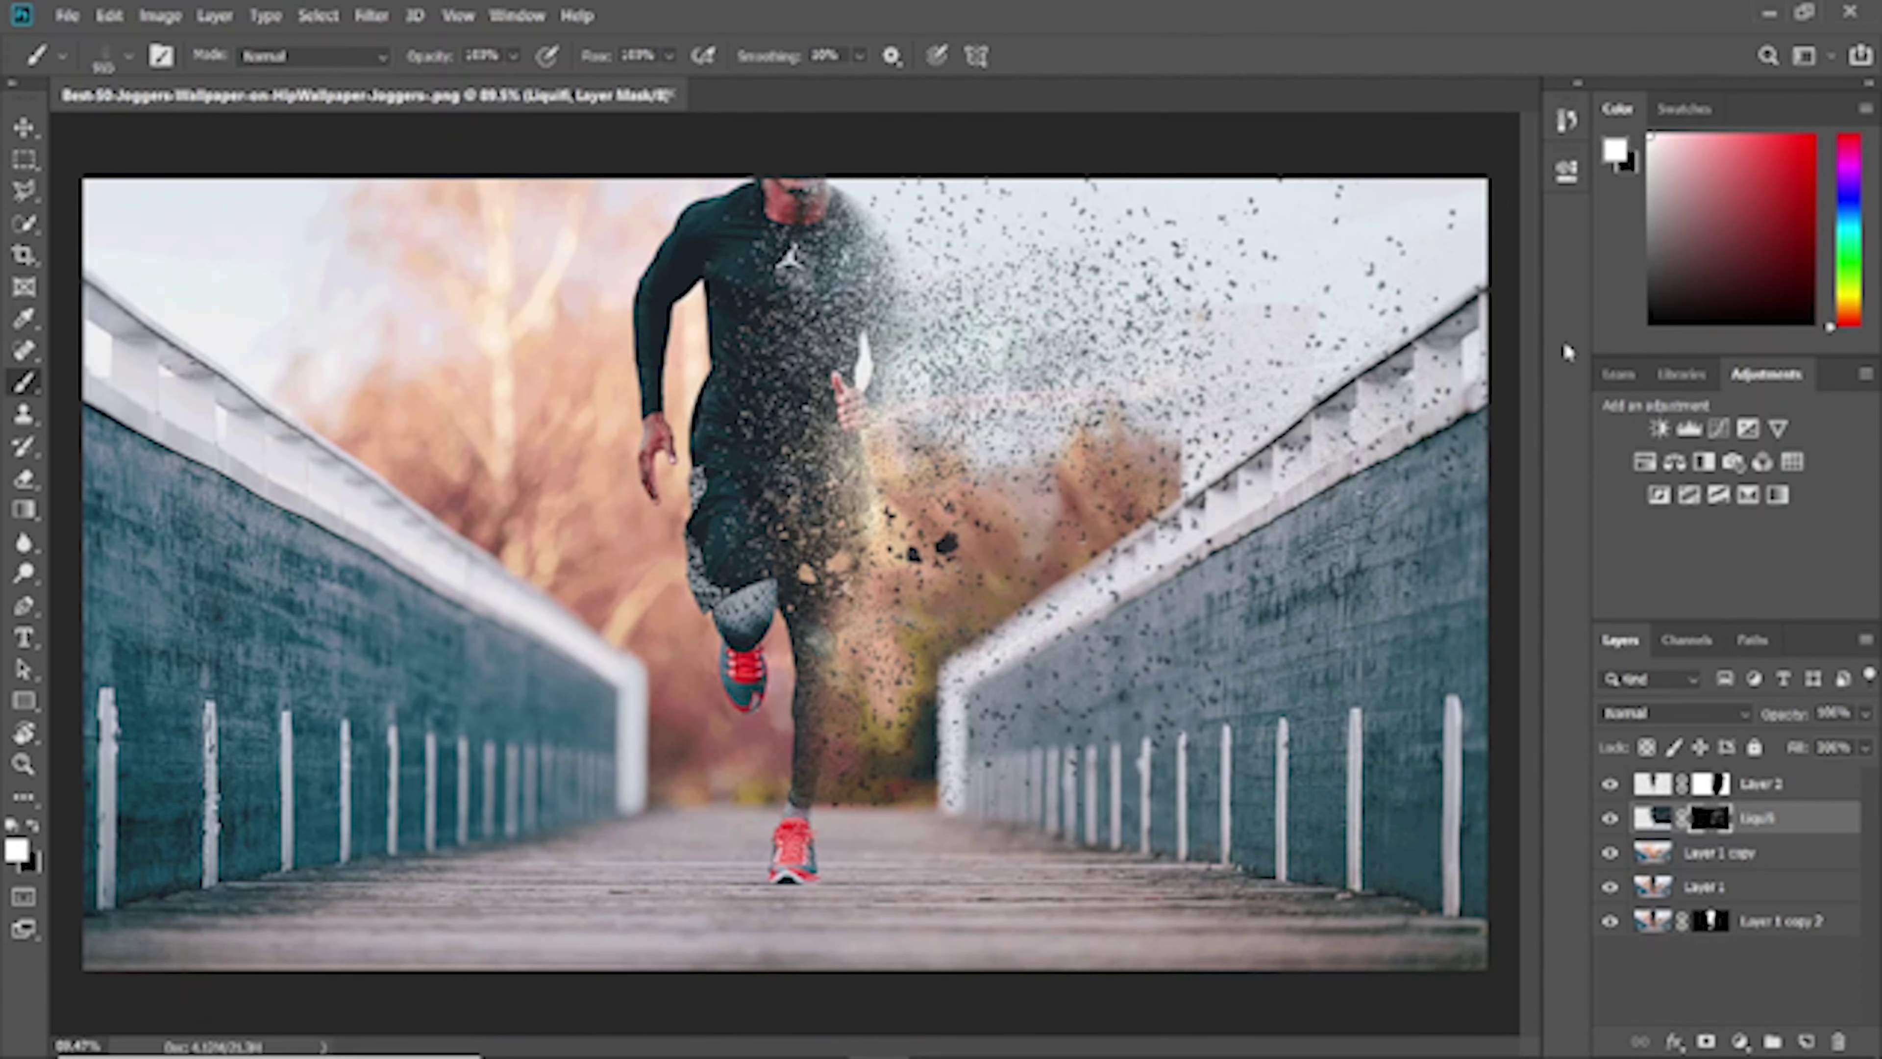
pyautogui.scroll(1, 1089, 211)
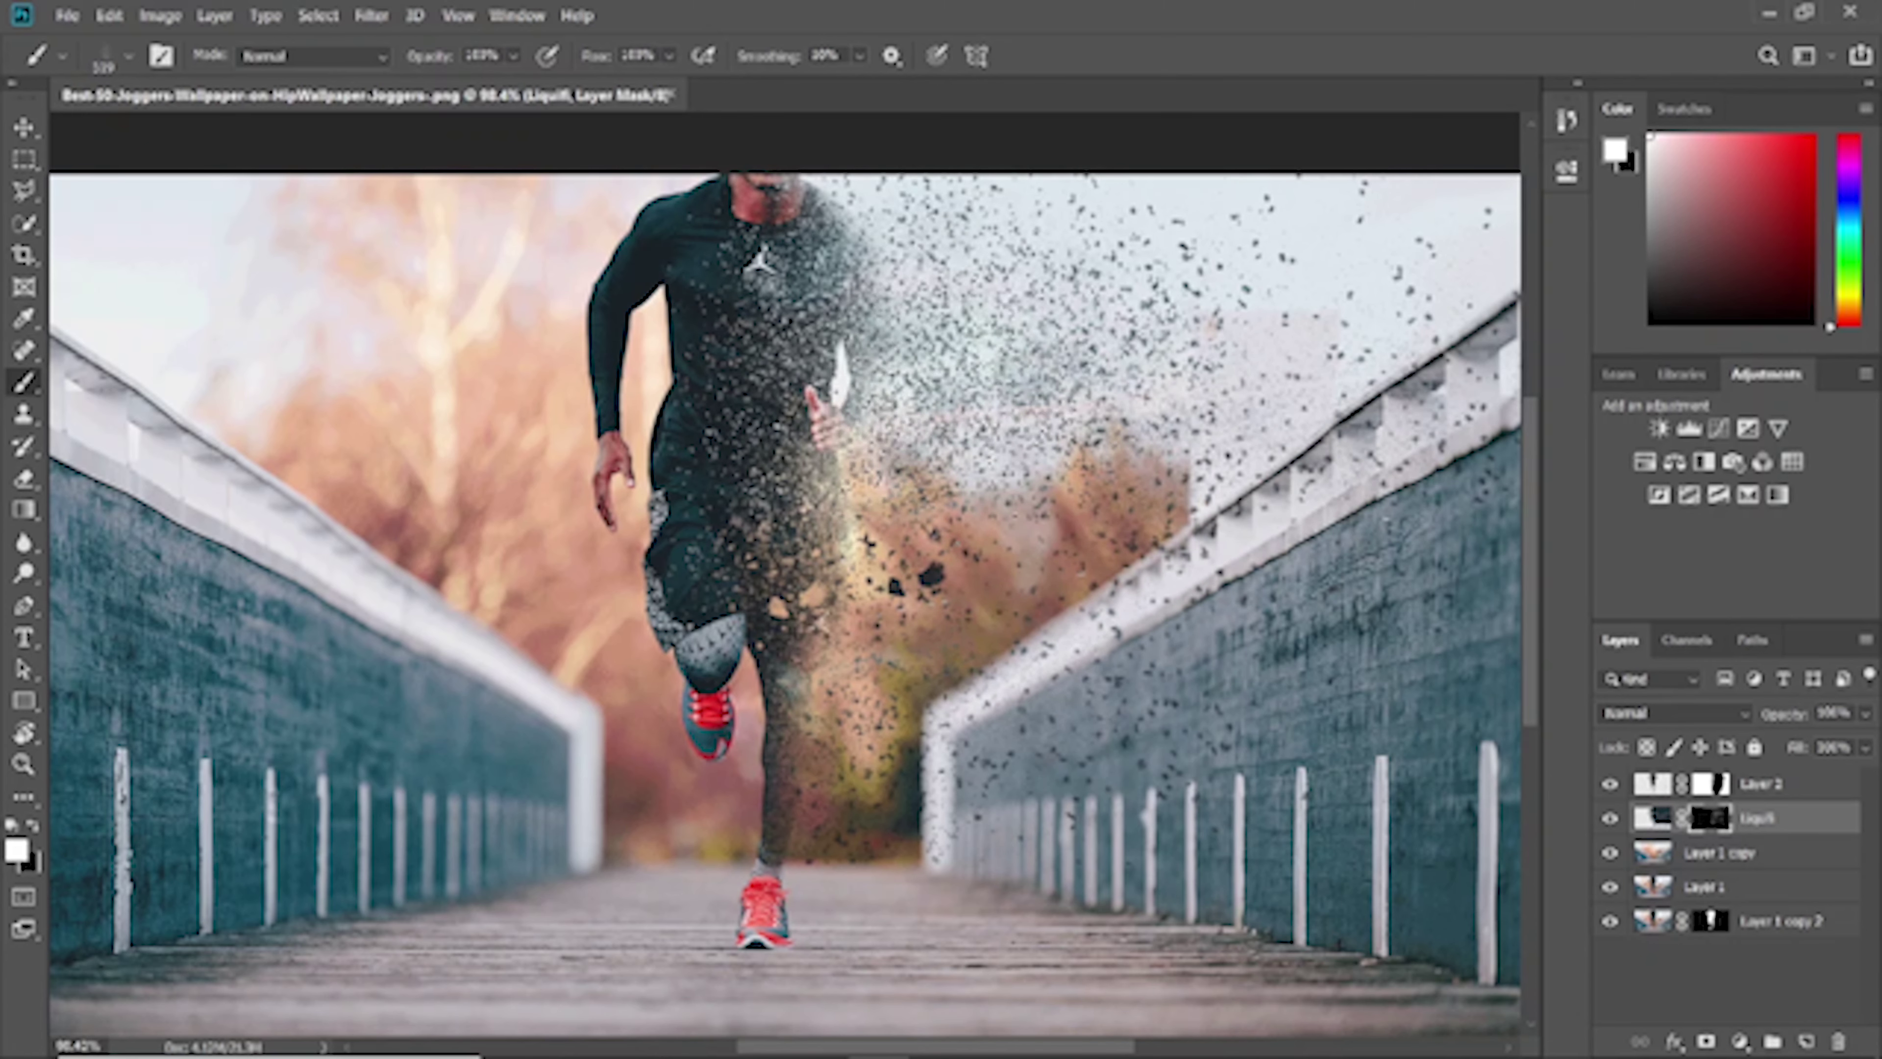
# Paint 292 px white speckles down the runner's torso and beside his left arm on Layer 2's mask
pyautogui.press('x')
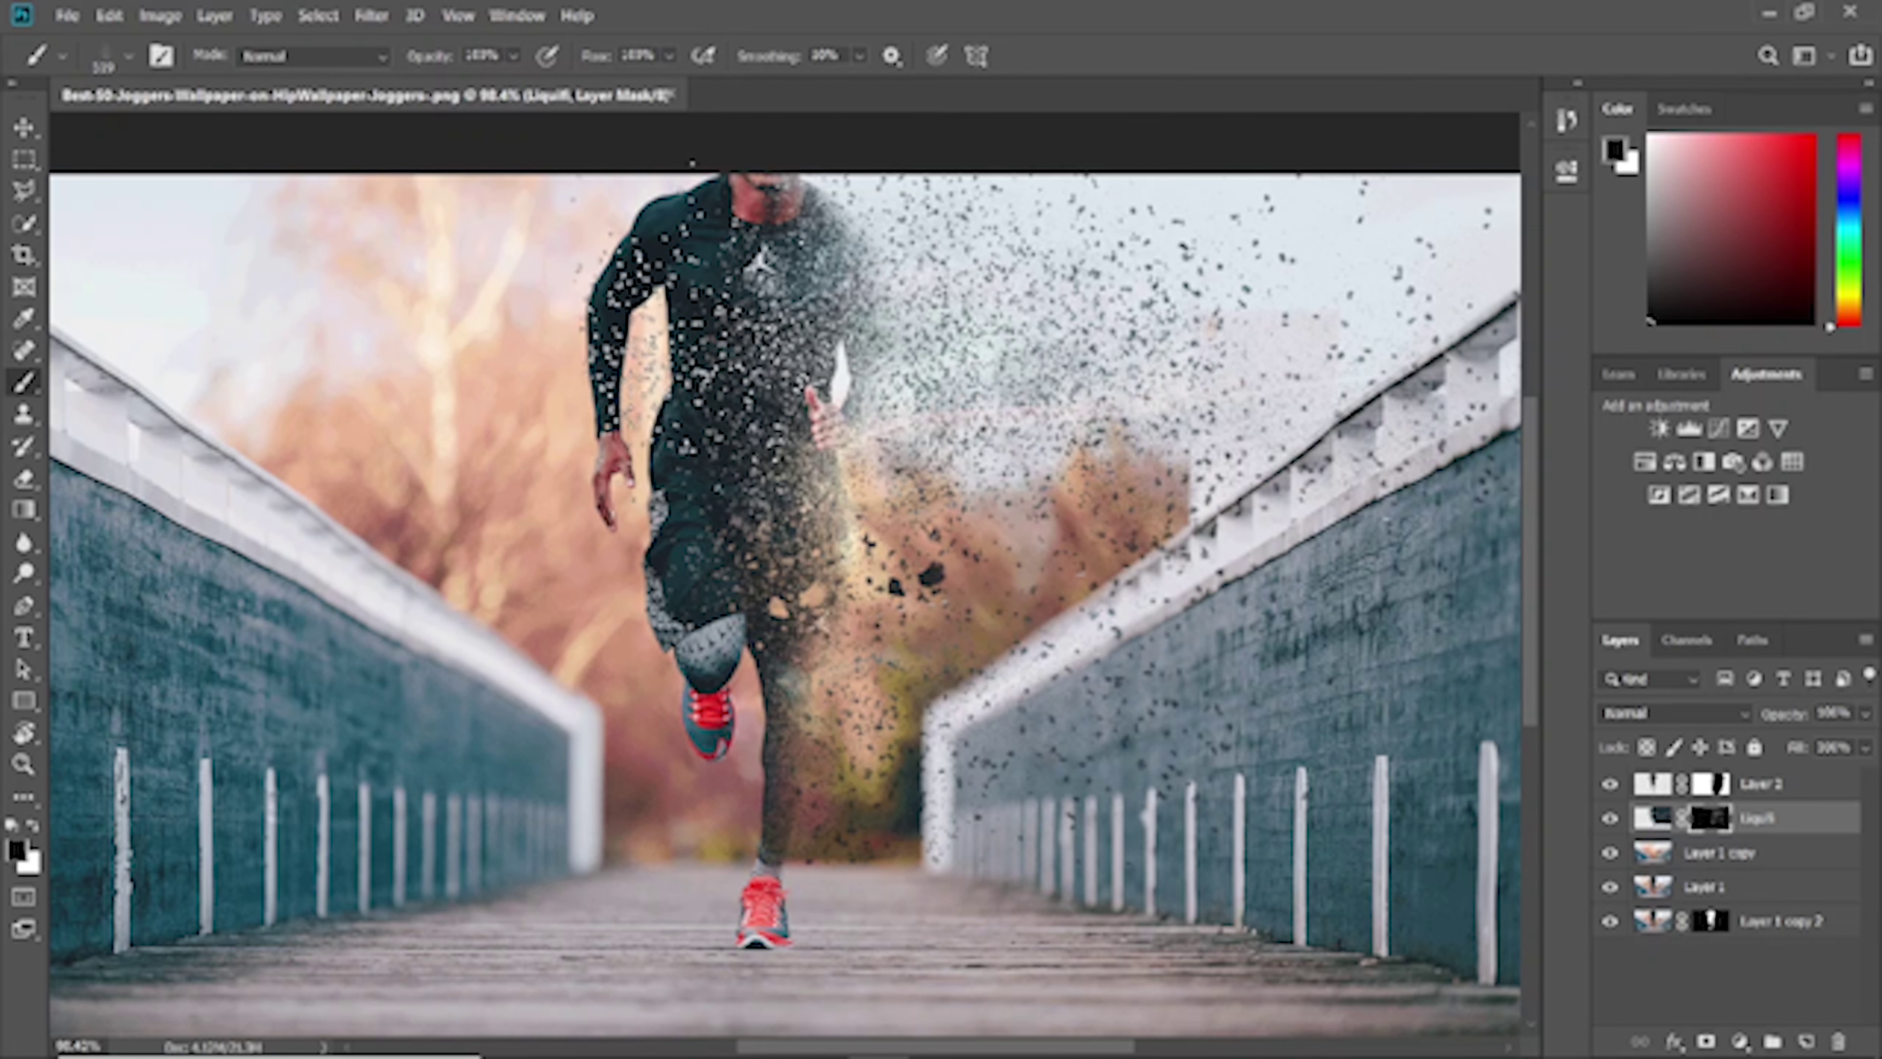
pyautogui.click(1709, 783)
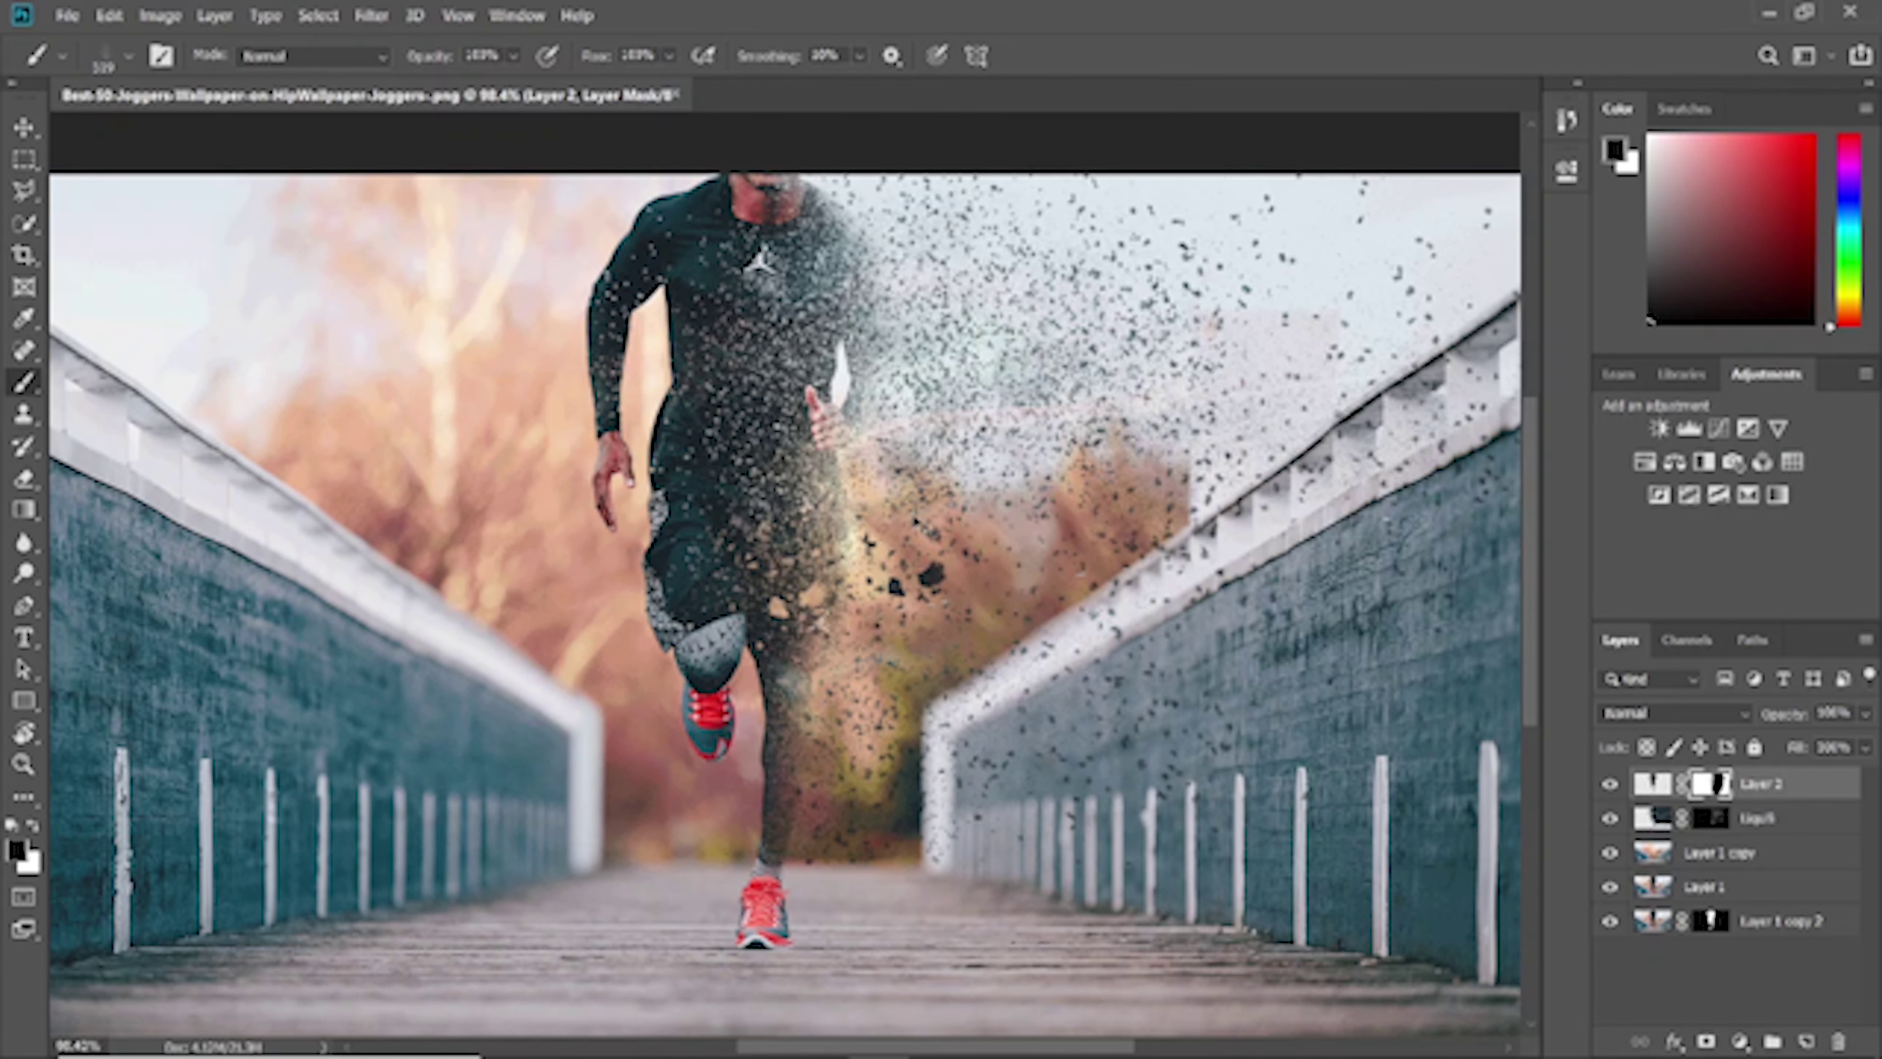
pyautogui.moveTo(758, 372)
pyautogui.mouseDown()
pyautogui.moveTo(694, 372)
pyautogui.moveTo(741, 311)
pyautogui.moveTo(741, 430)
pyautogui.mouseUp()
pyautogui.press('x')
pyautogui.moveTo(734, 297); pyautogui.dragTo(742, 519)
pyautogui.moveTo(770, 297); pyautogui.dragTo(771, 505)
pyautogui.moveTo(662, 430); pyautogui.dragTo(662, 467)
# Add dispersion speckles around the lower leg, then return to black on the Liquify mask
pyautogui.scroll(-2, 786, 572)
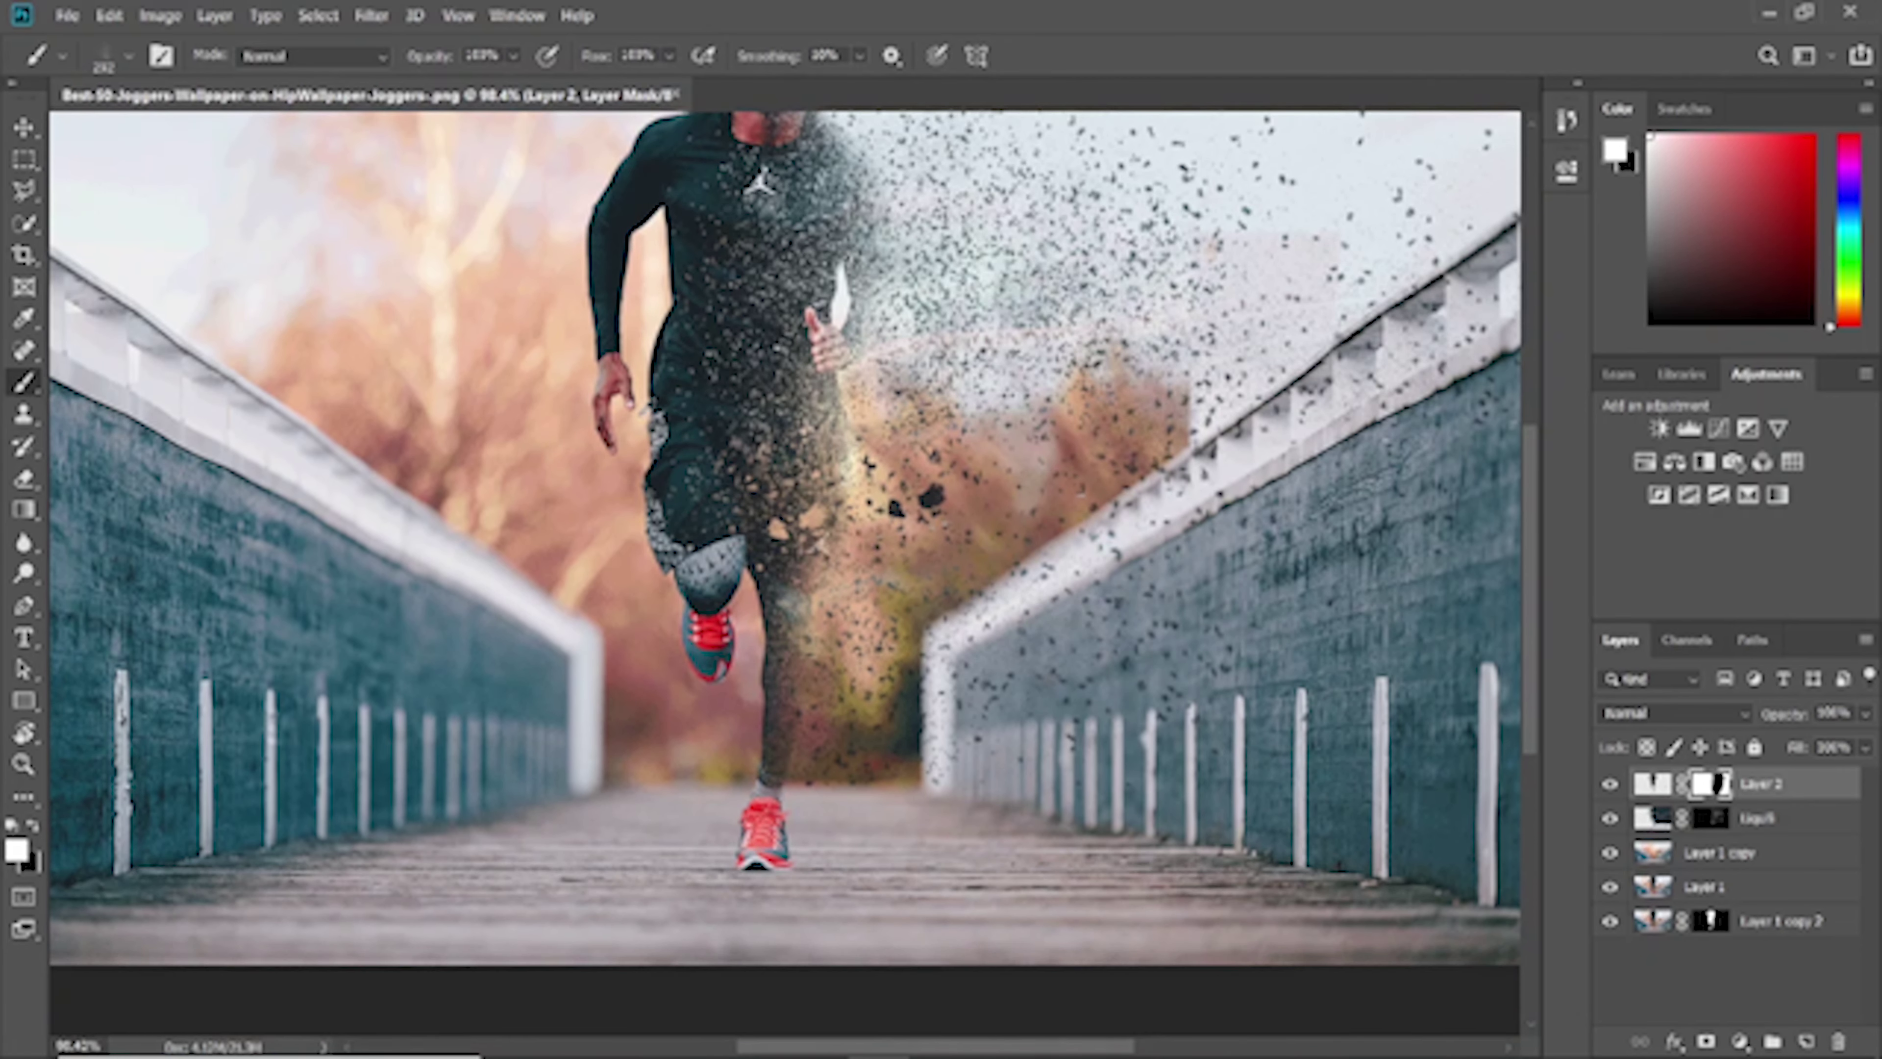
pyautogui.scroll(1, 786, 571)
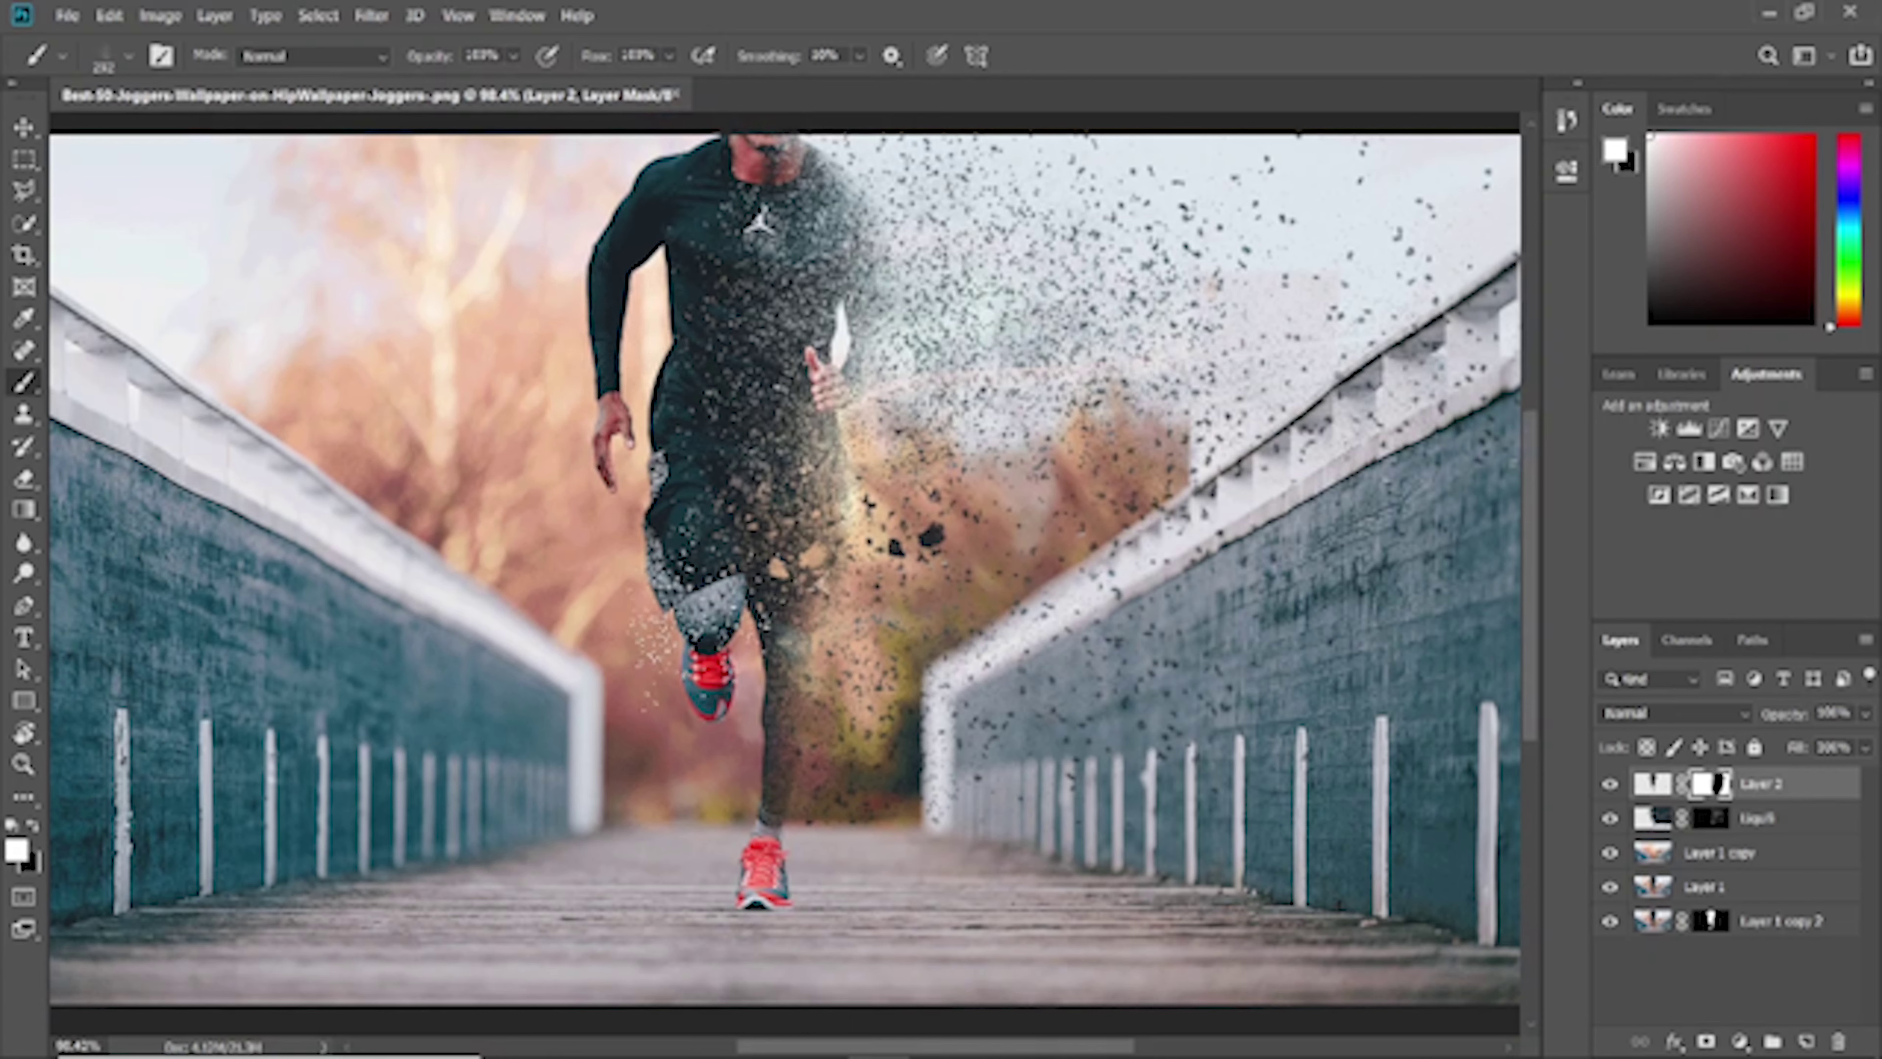
pyautogui.moveTo(815, 734); pyautogui.dragTo(889, 823)
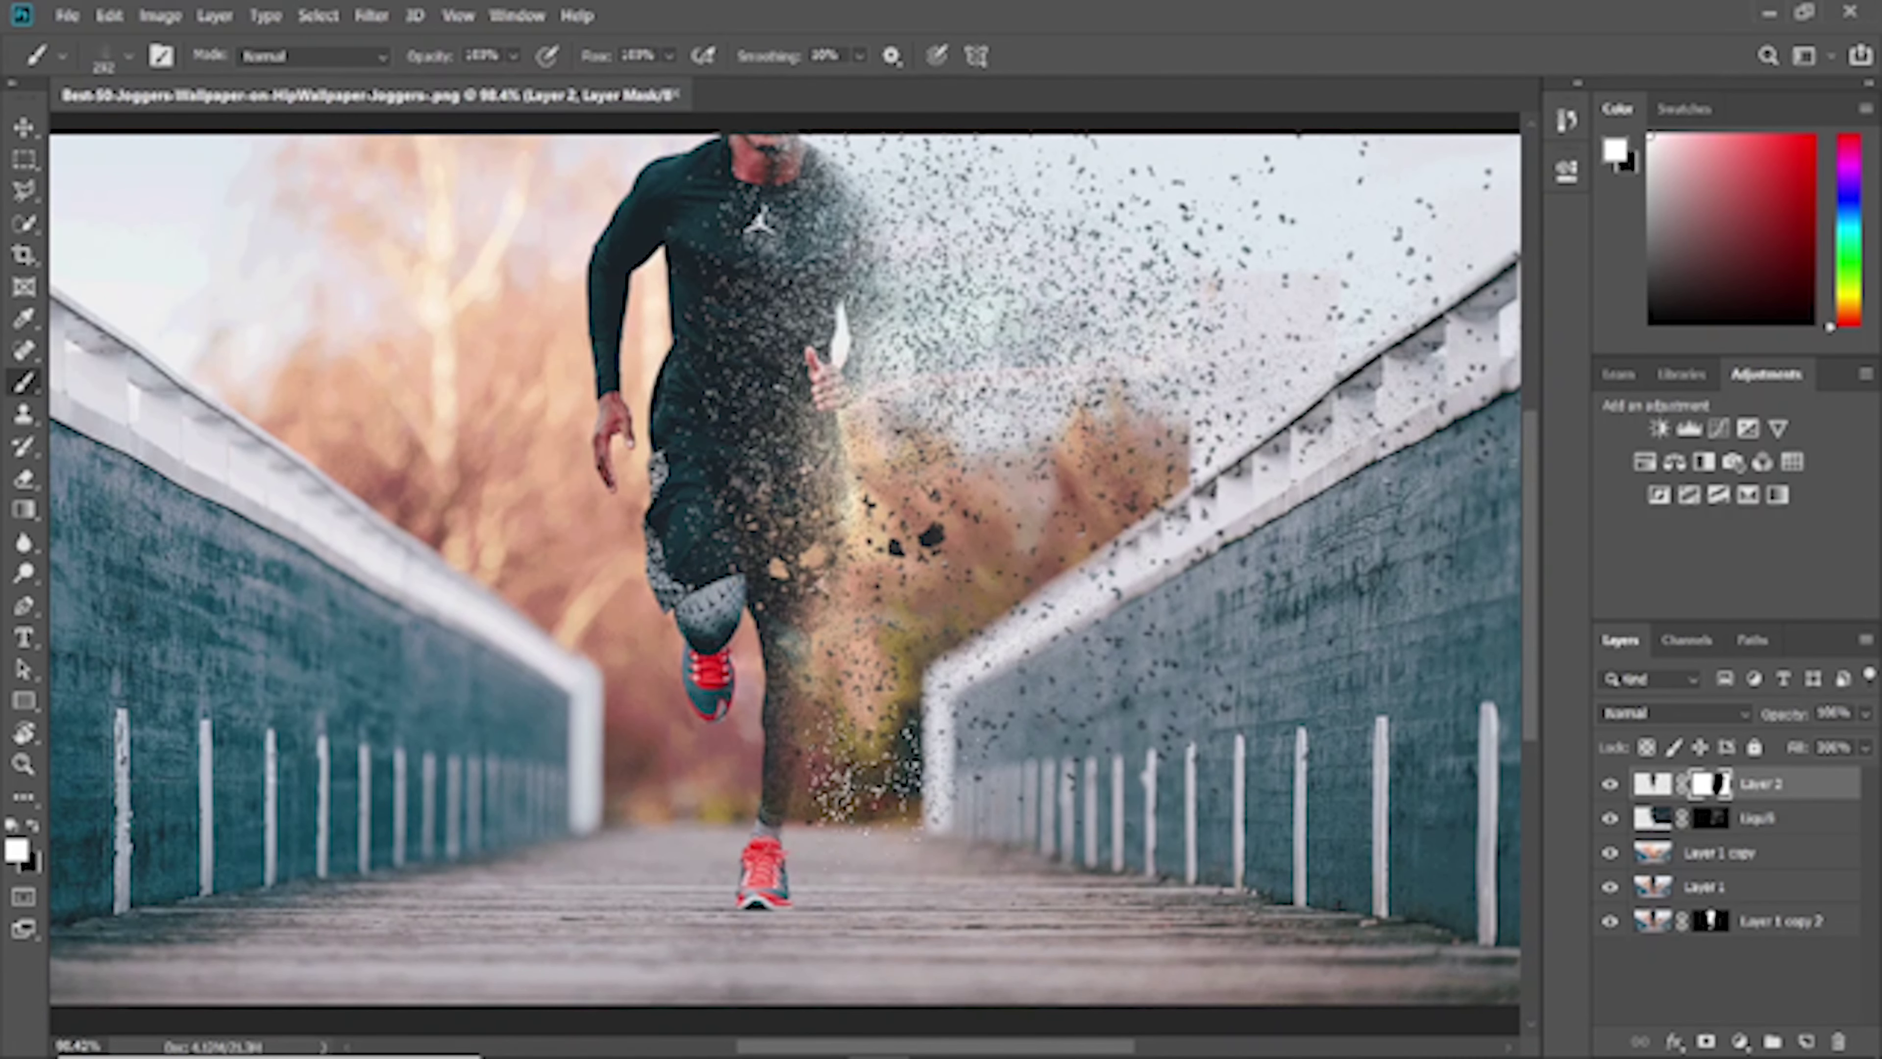
pyautogui.press('x')
pyautogui.click(1710, 818)
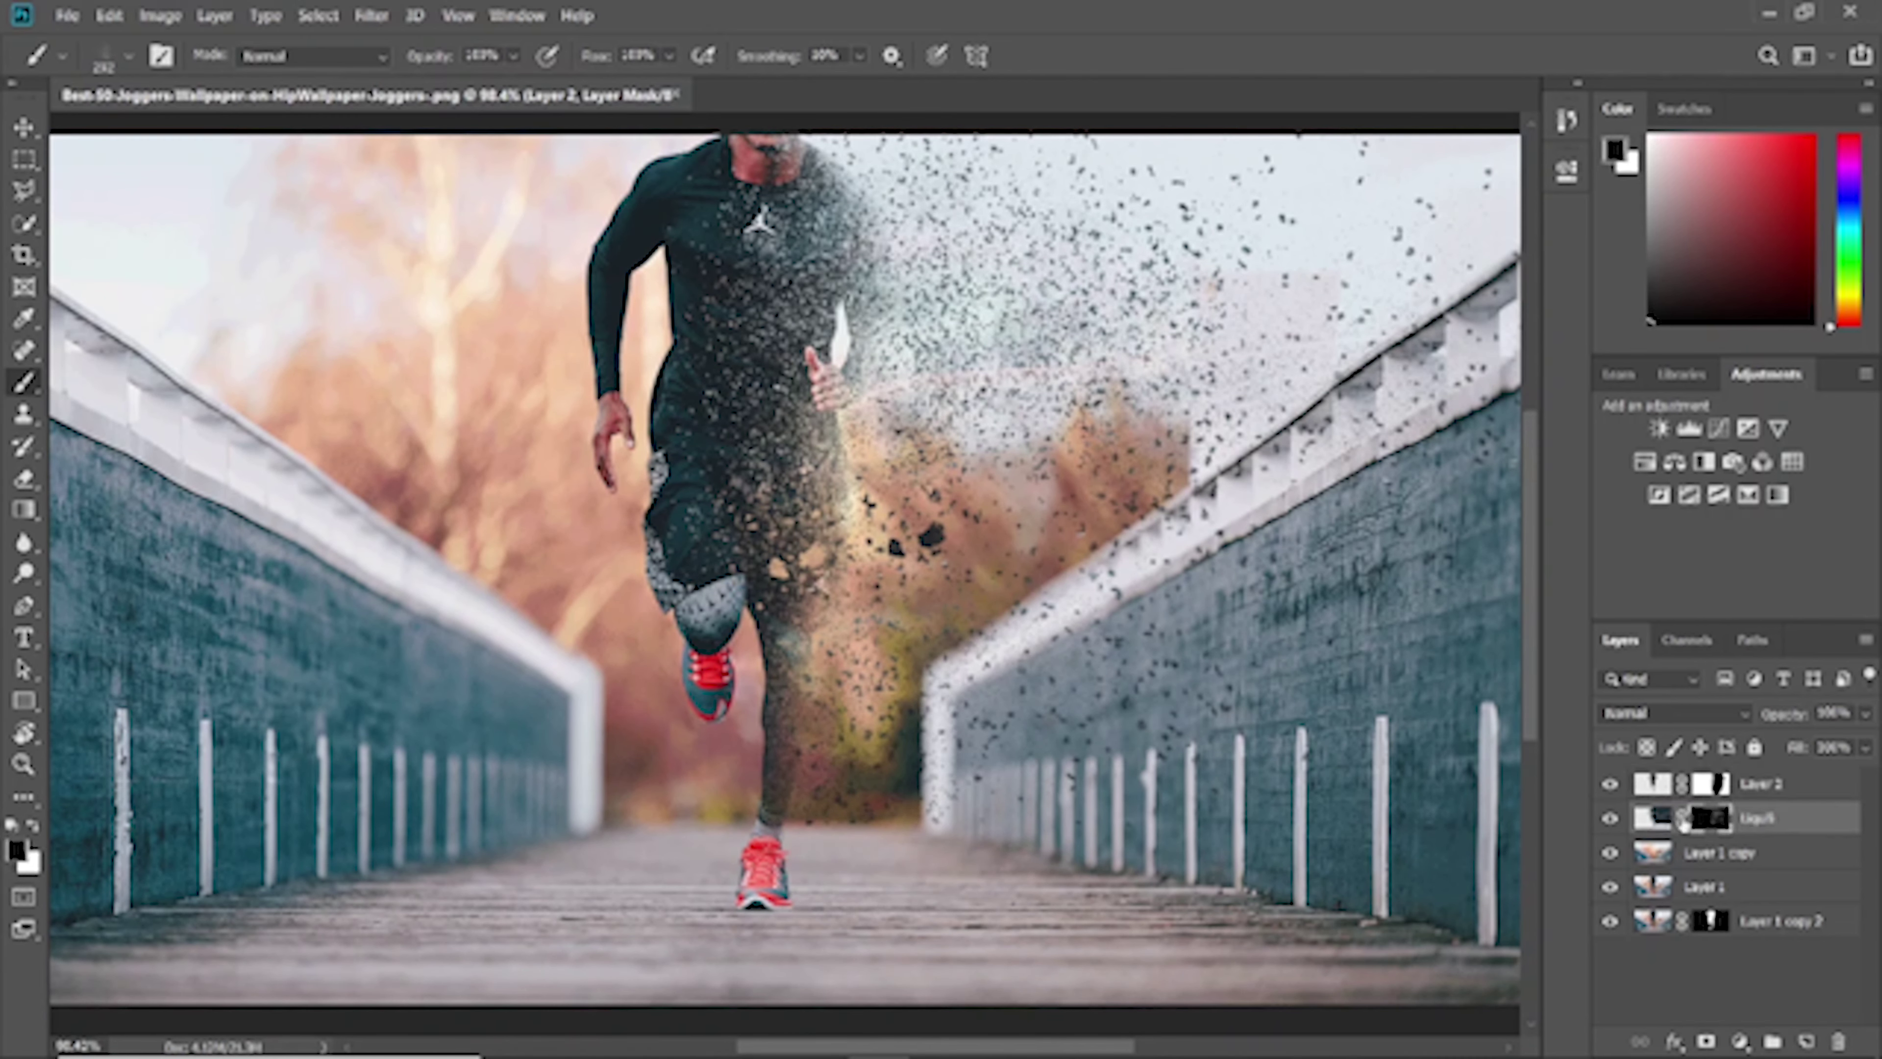
# Paint out stray speckles around the lower leg and the right railing base
pyautogui.moveTo(793, 771)
pyautogui.mouseDown()
pyautogui.moveTo(911, 830)
pyautogui.moveTo(801, 838)
pyautogui.mouseUp()
pyautogui.moveTo(919, 823); pyautogui.dragTo(1038, 852)
pyautogui.moveTo(978, 779); pyautogui.dragTo(1082, 778)
pyautogui.rightClick(1172, 495)
pyautogui.press('Escape')
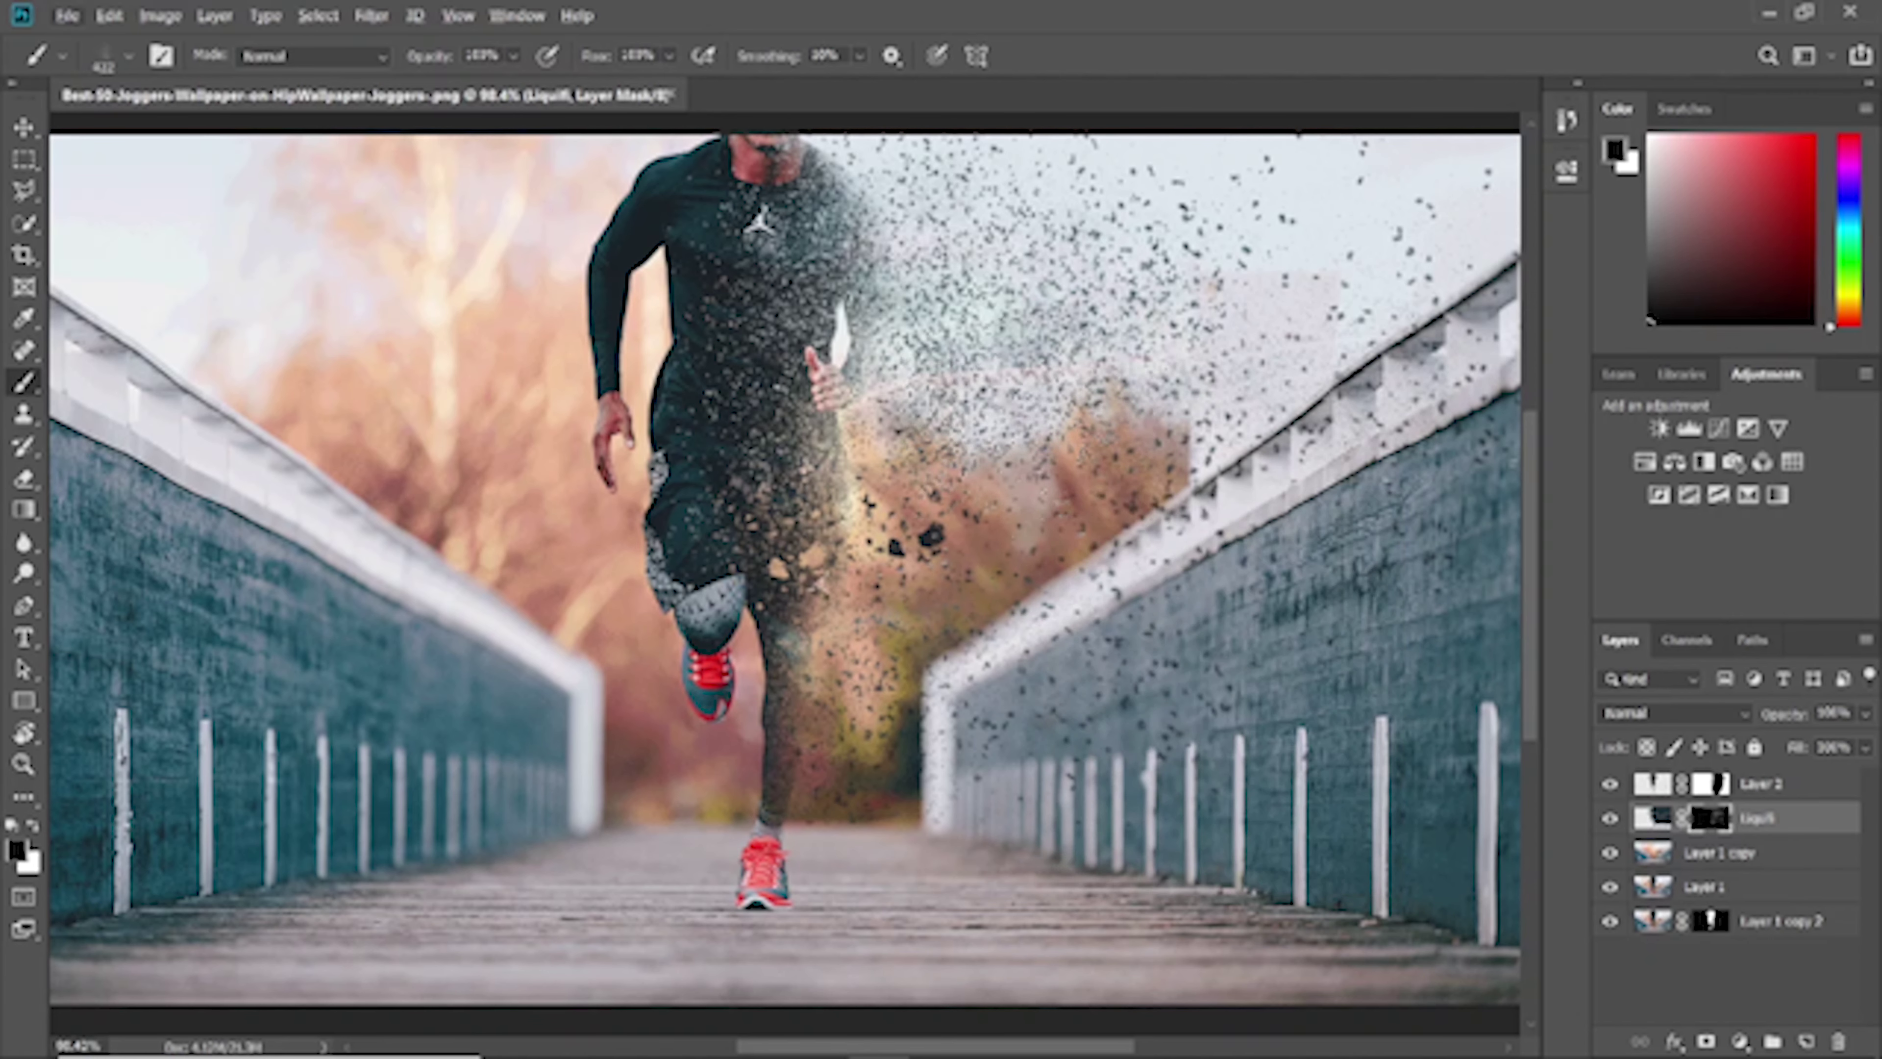
# Enlarge the brush to 422 px and stamp extra particles into the sky right of the runner
pyautogui.moveTo(1041, 493); pyautogui.dragTo(1150, 522)
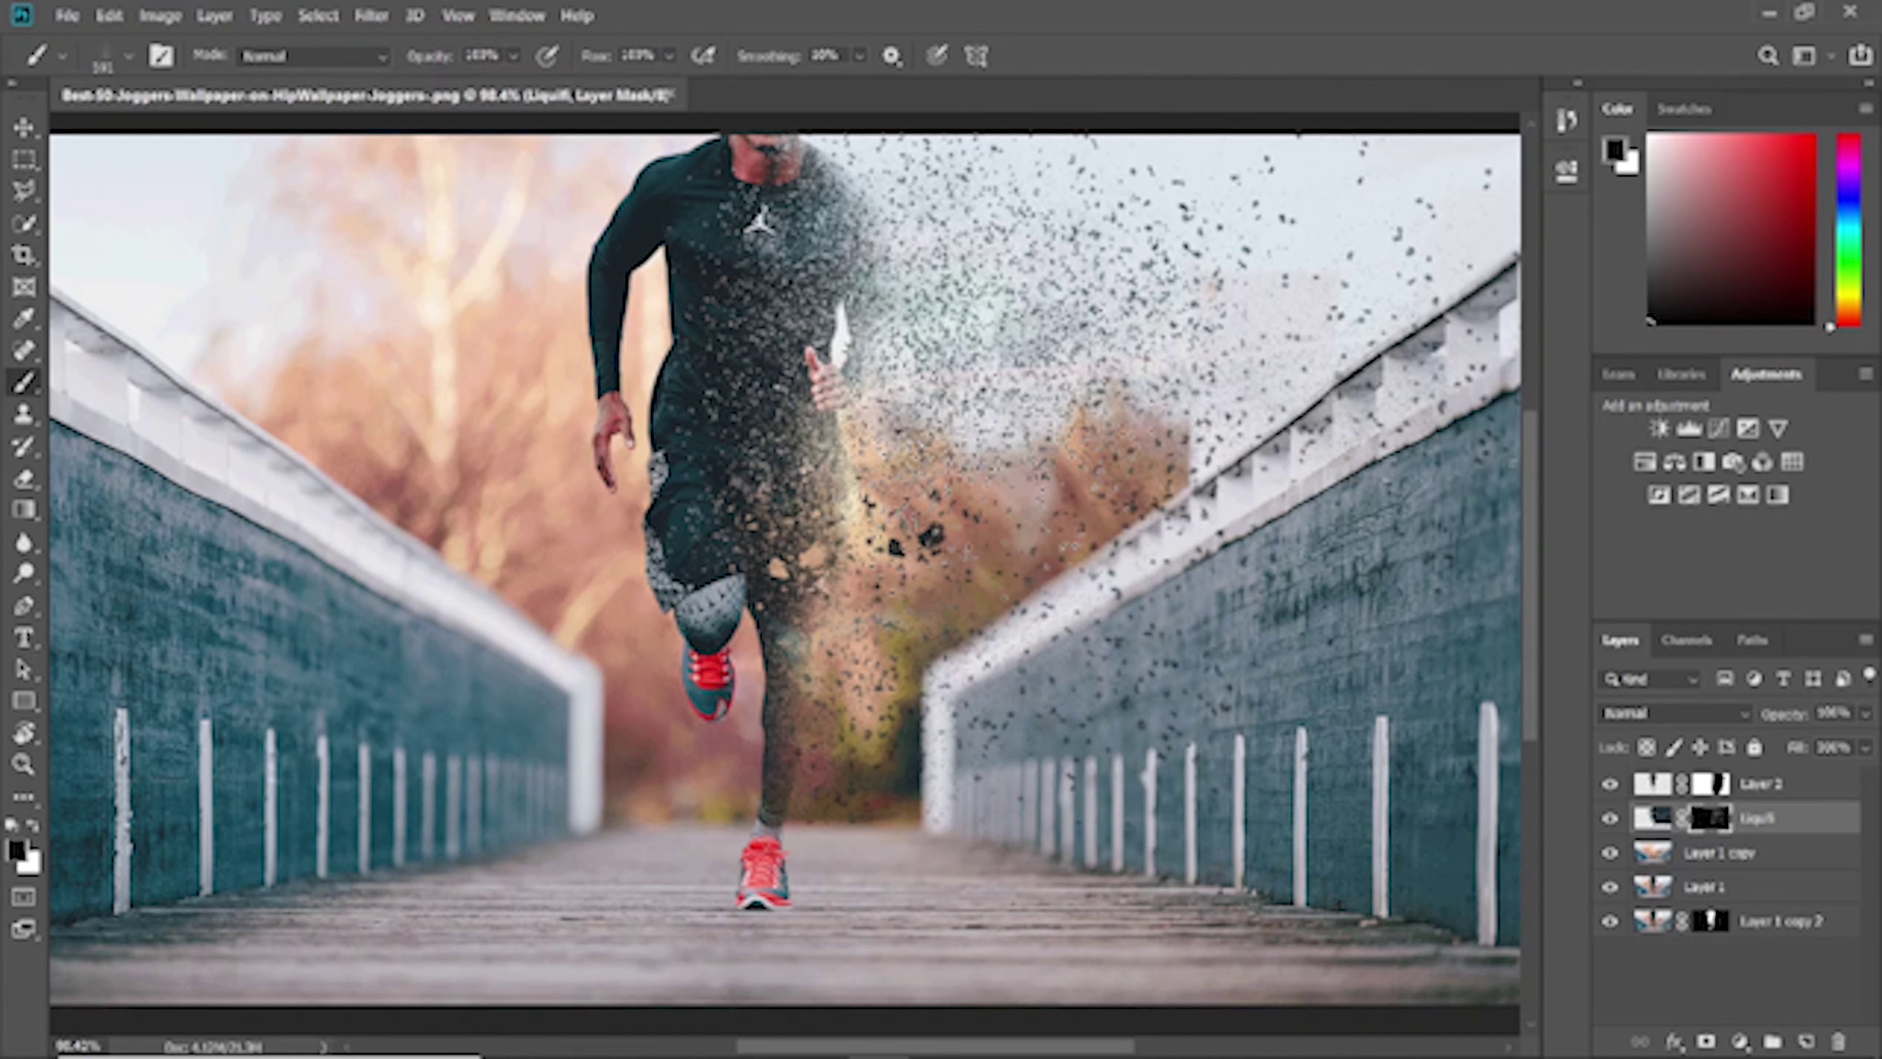
pyautogui.click(1015, 386)
pyautogui.click(1016, 370)
pyautogui.click(963, 386)
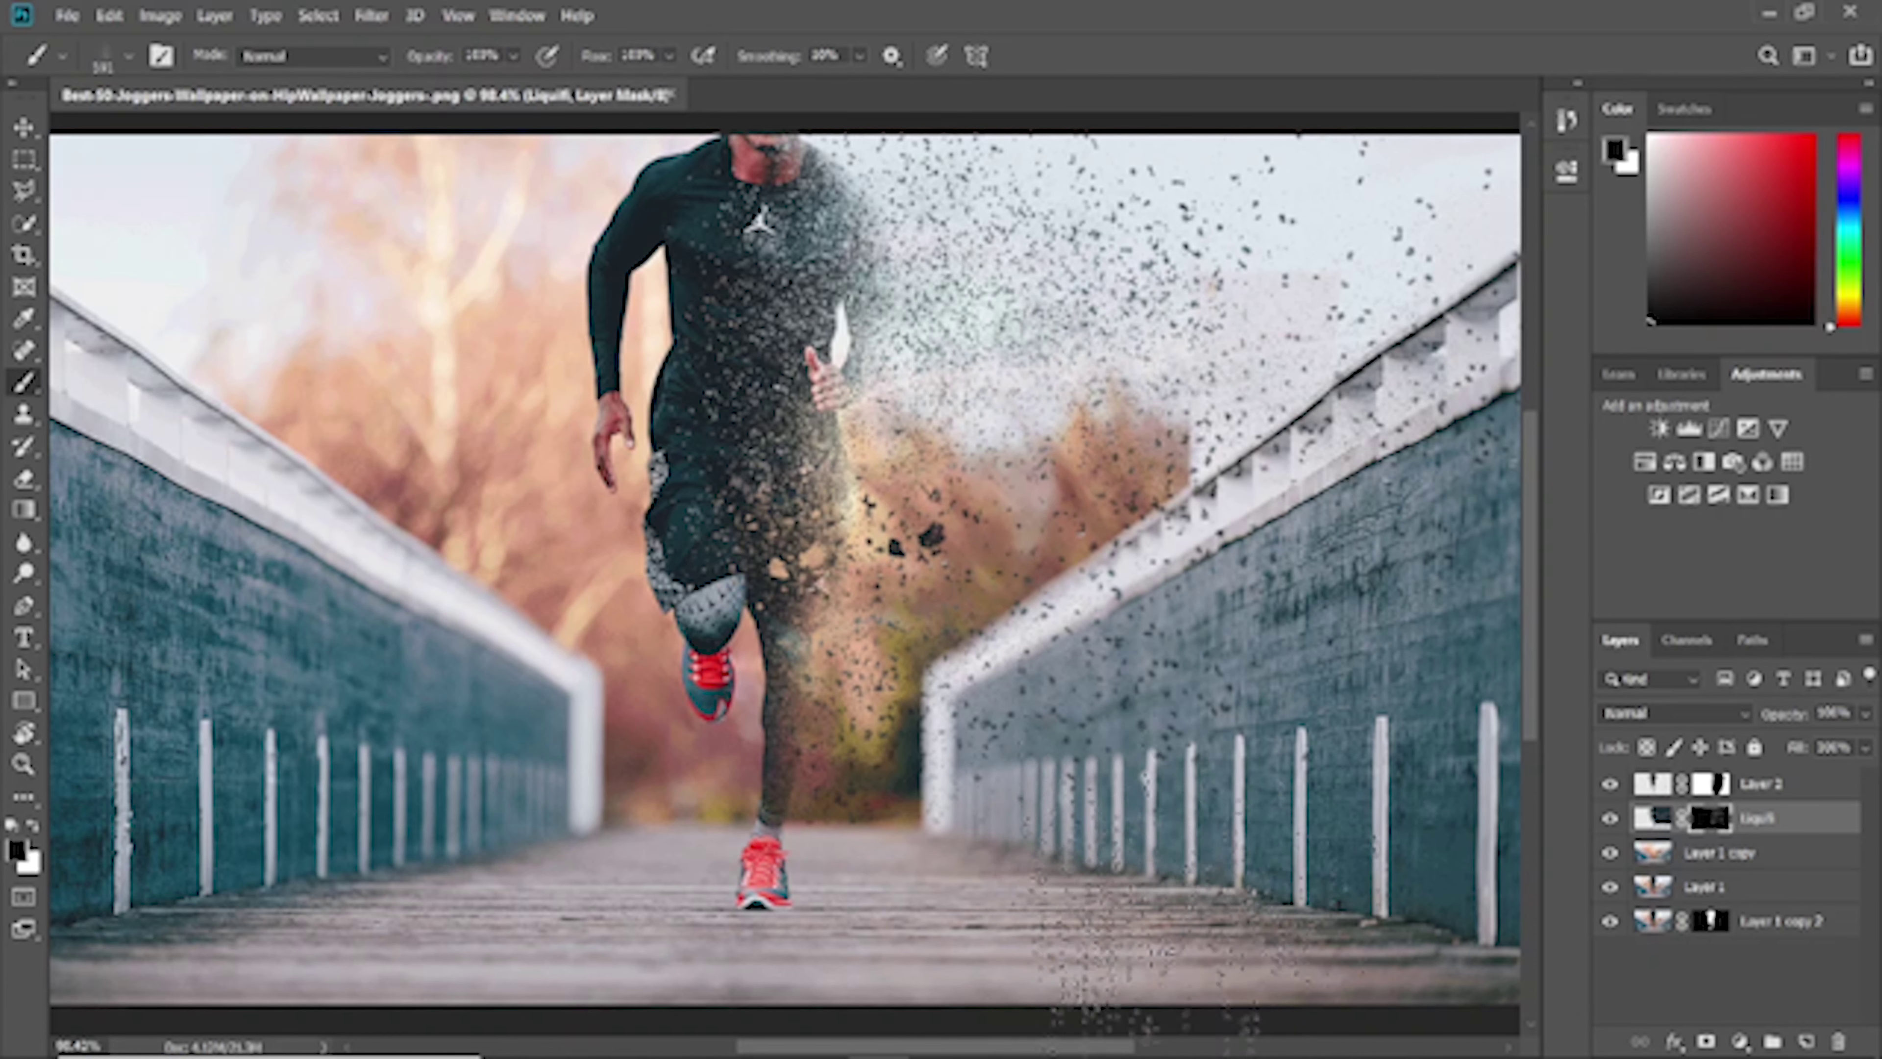
pyautogui.click(993, 318)
pyautogui.click(963, 318)
pyautogui.click(979, 386)
pyautogui.click(986, 371)
pyautogui.click(1067, 349)
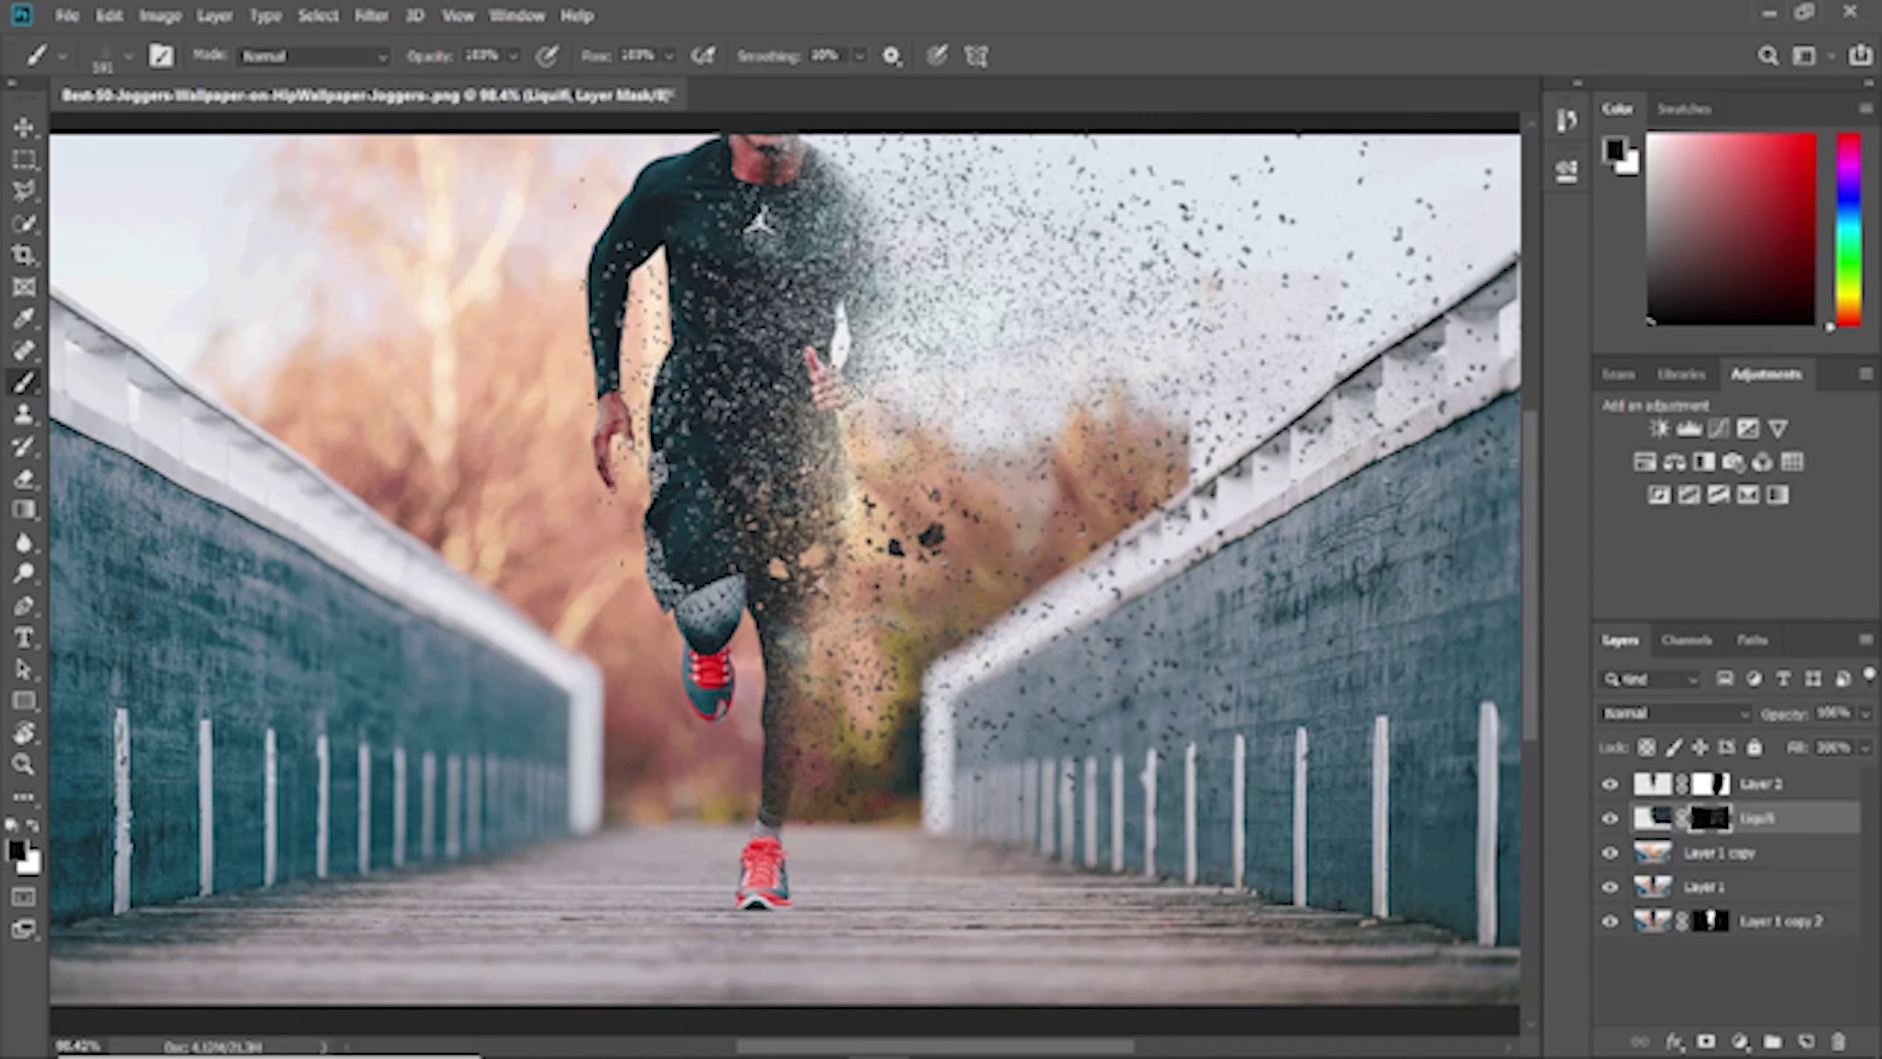
# Zoom out to show the whole image and browse the brush preset list
pyautogui.scroll(-1, 786, 564)
pyautogui.scroll(2, 786, 564)
pyautogui.scroll(-2, 912, 489)
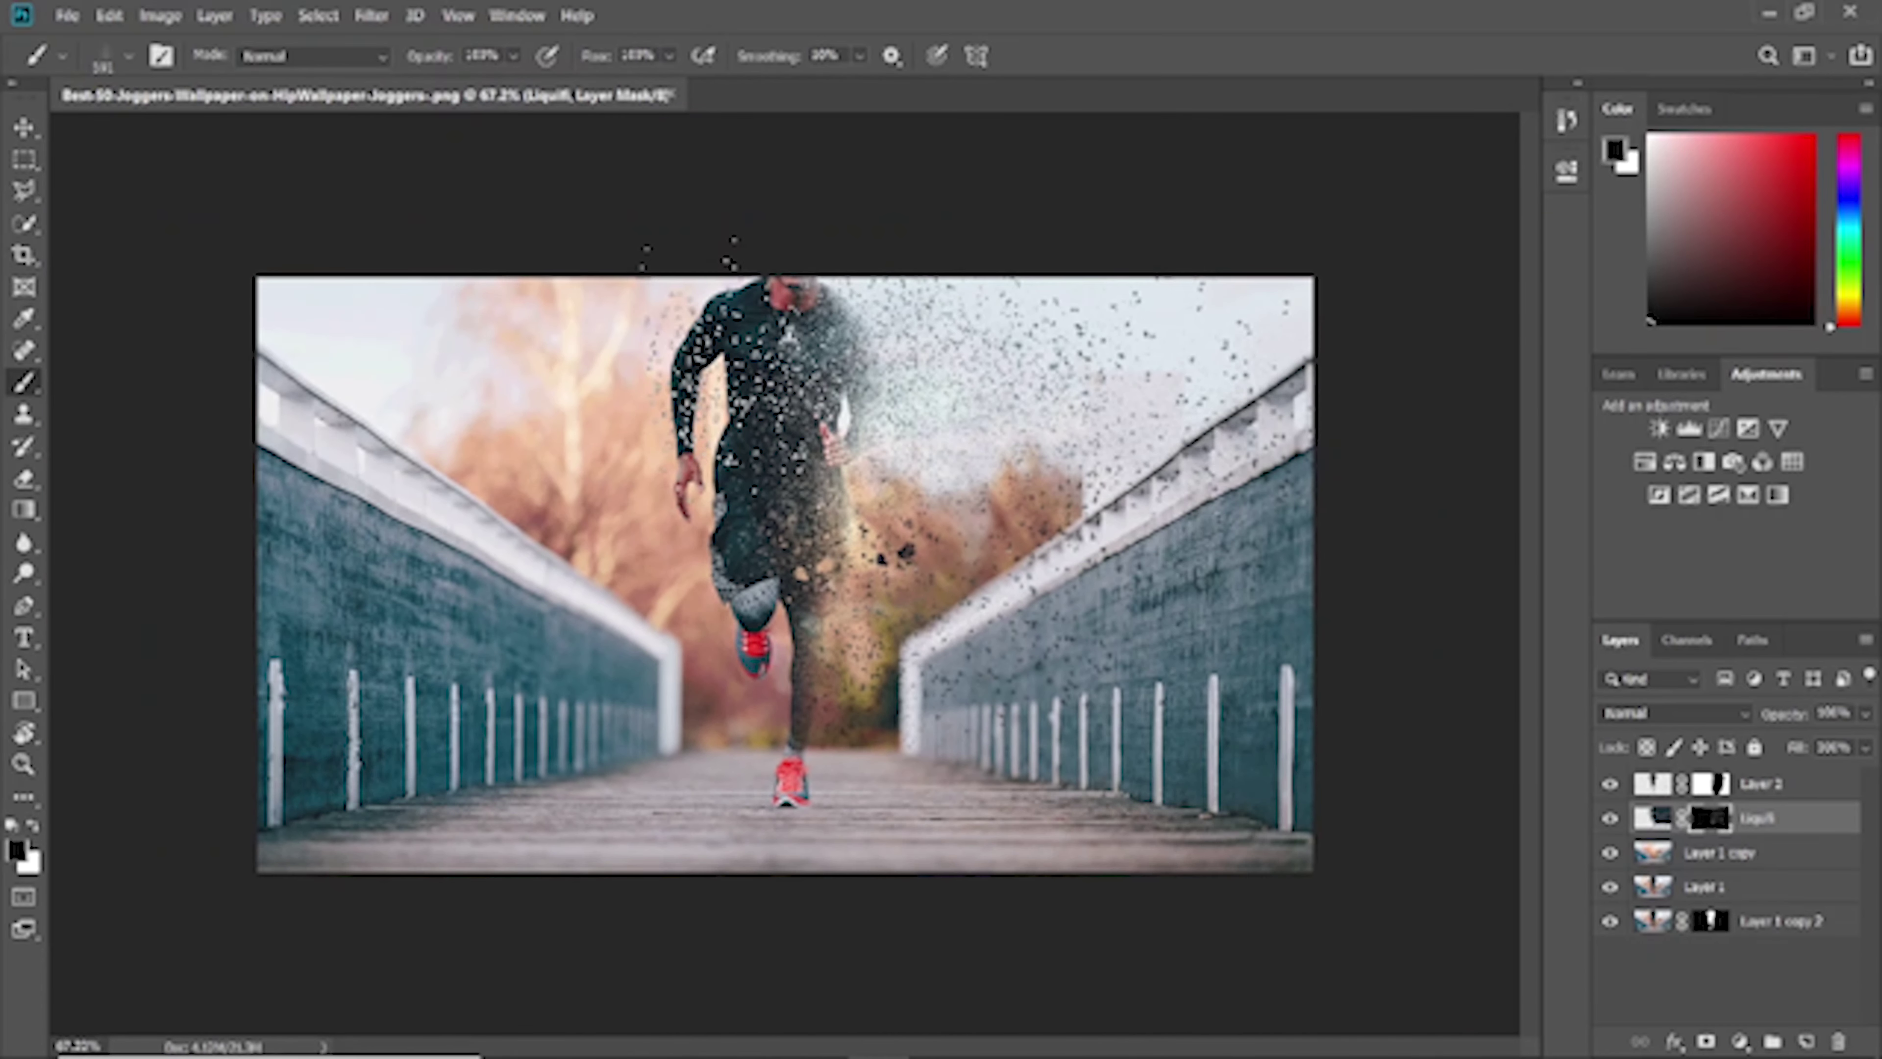
pyautogui.scroll(1, 912, 489)
pyautogui.moveTo(667, 319); pyautogui.dragTo(689, 460)
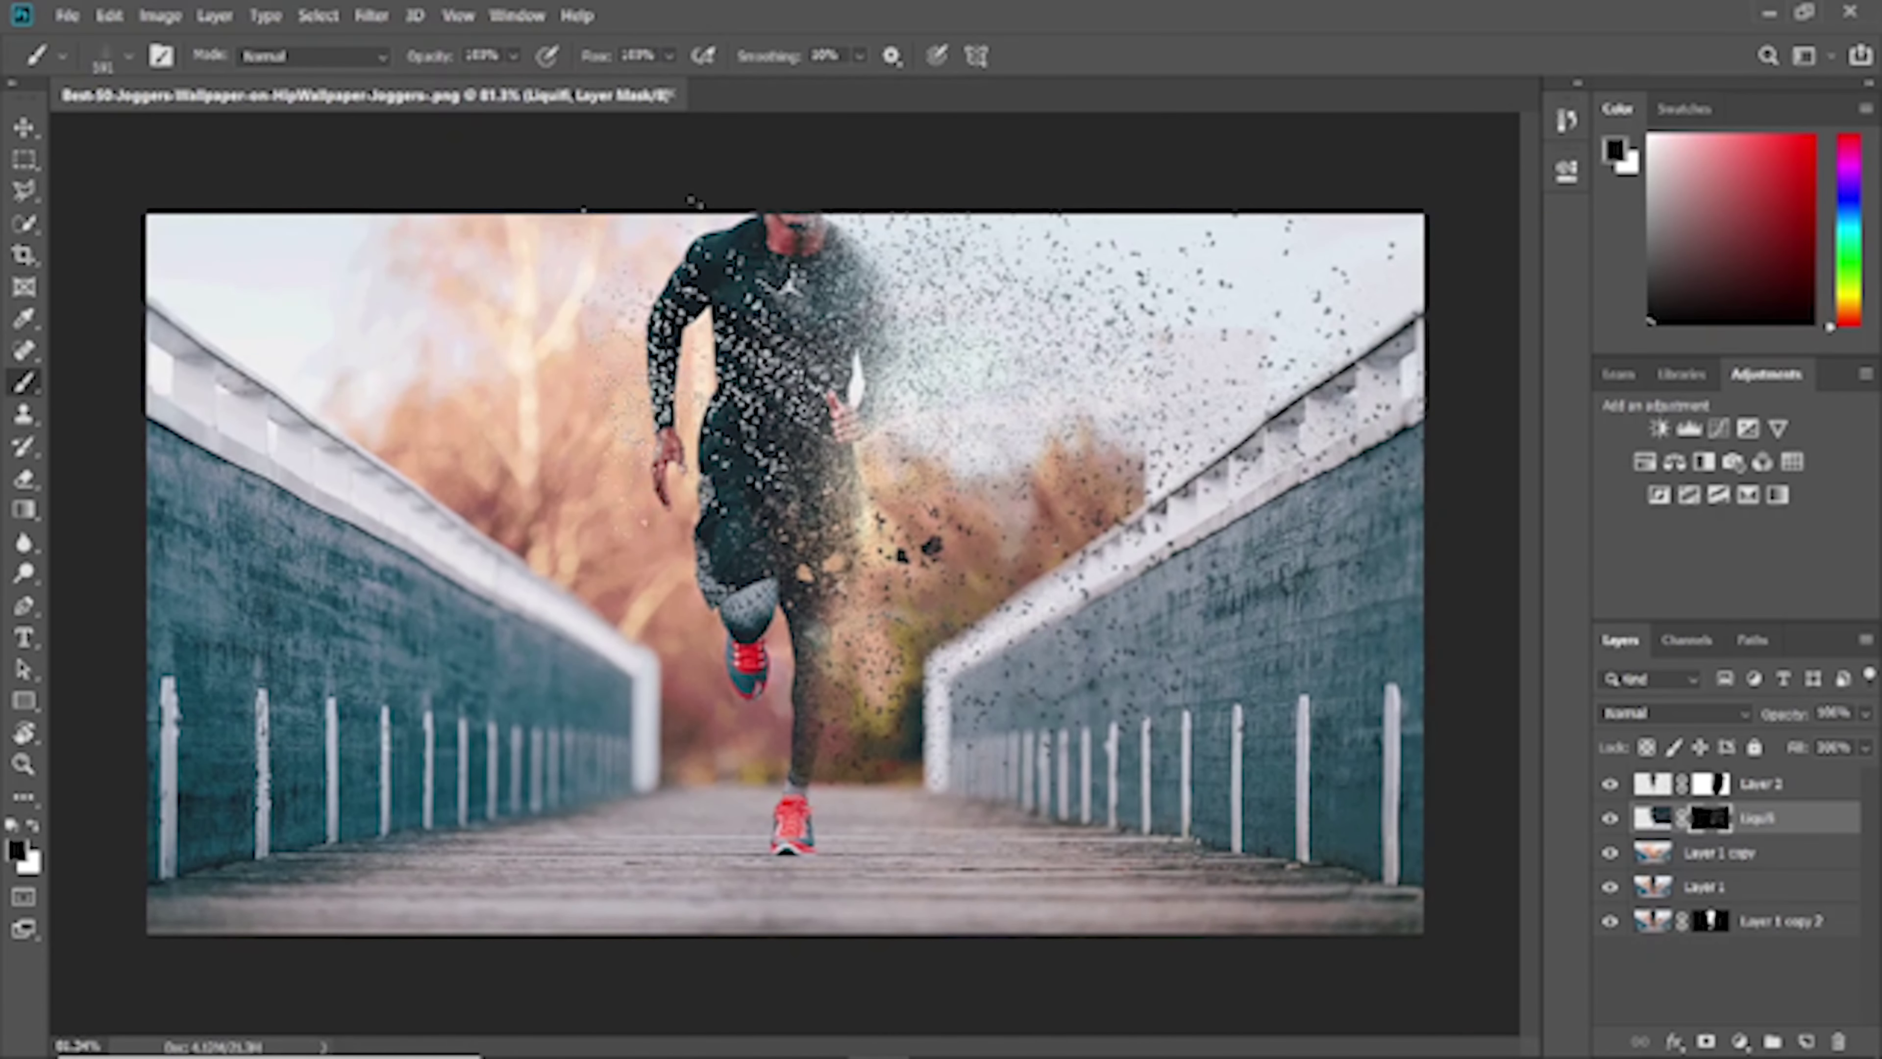
pyautogui.click(129, 55)
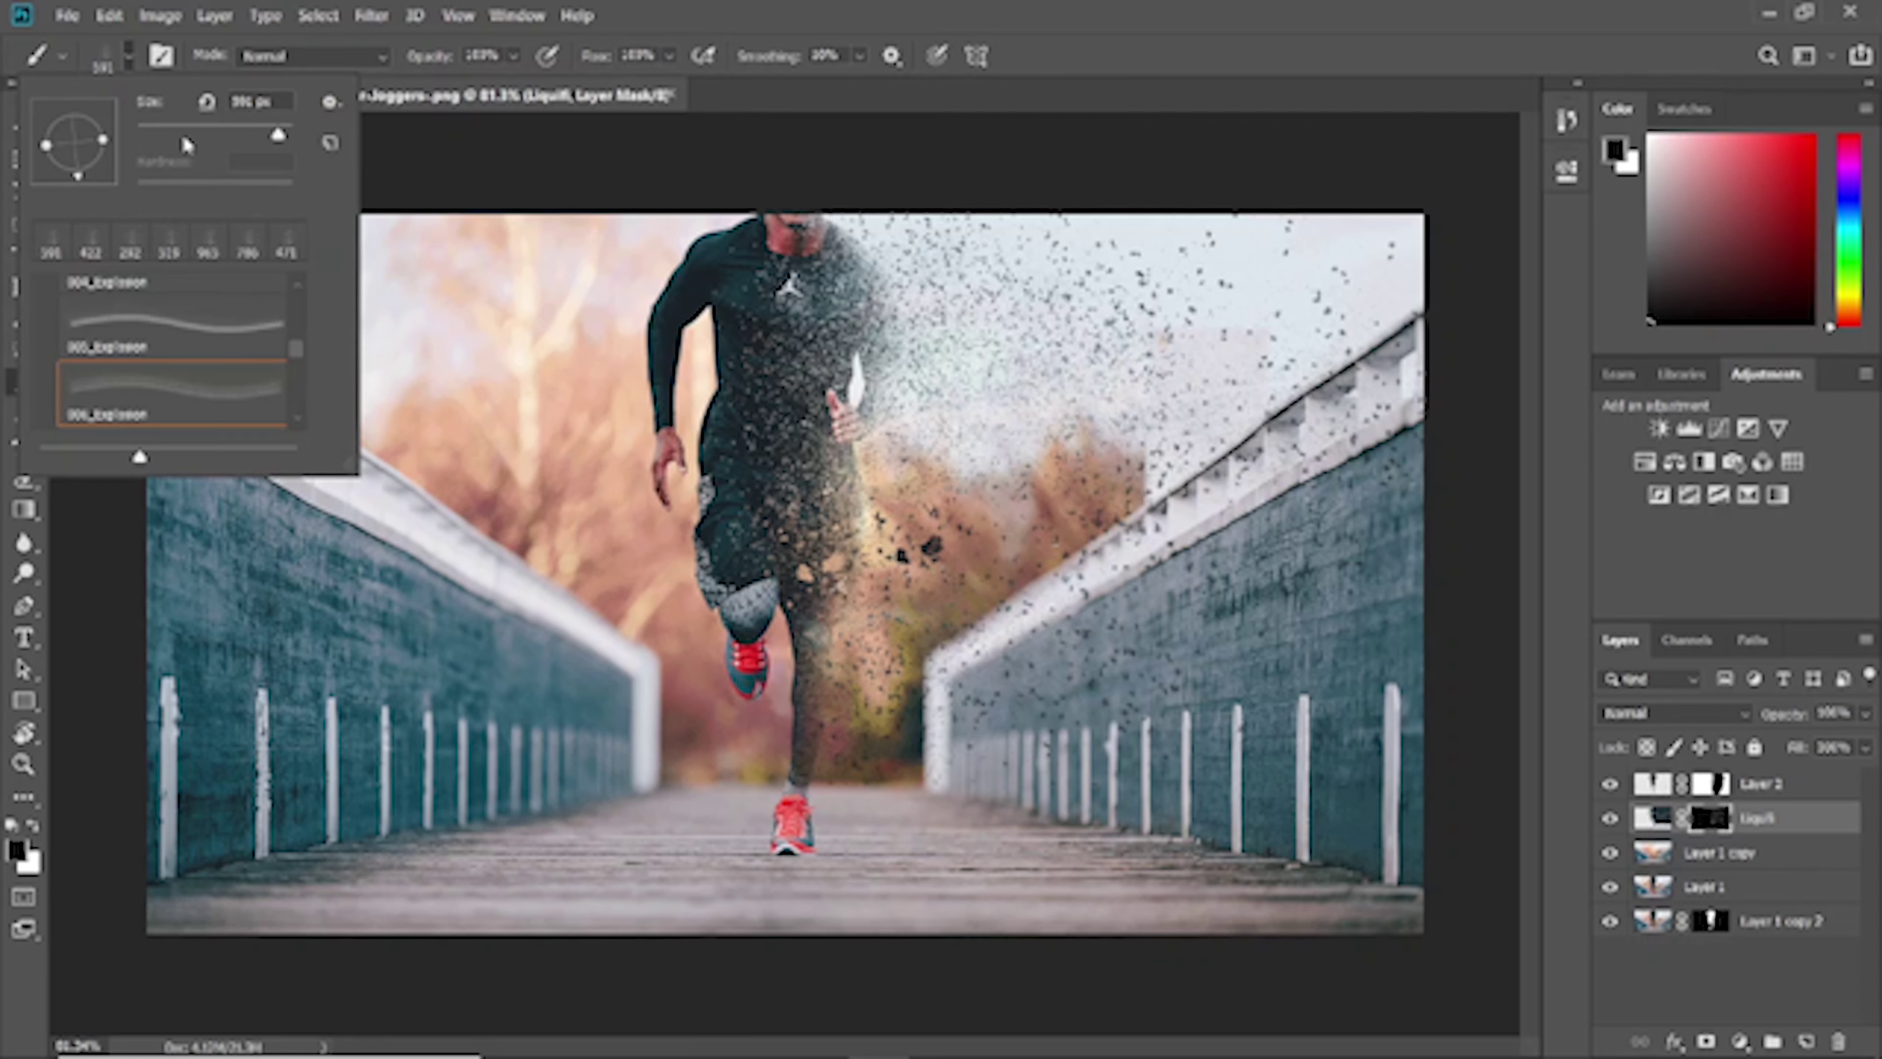
pyautogui.scroll(2, 222, 354)
pyautogui.scroll(2, 222, 354)
pyautogui.moveTo(300, 339); pyautogui.dragTo(304, 285)
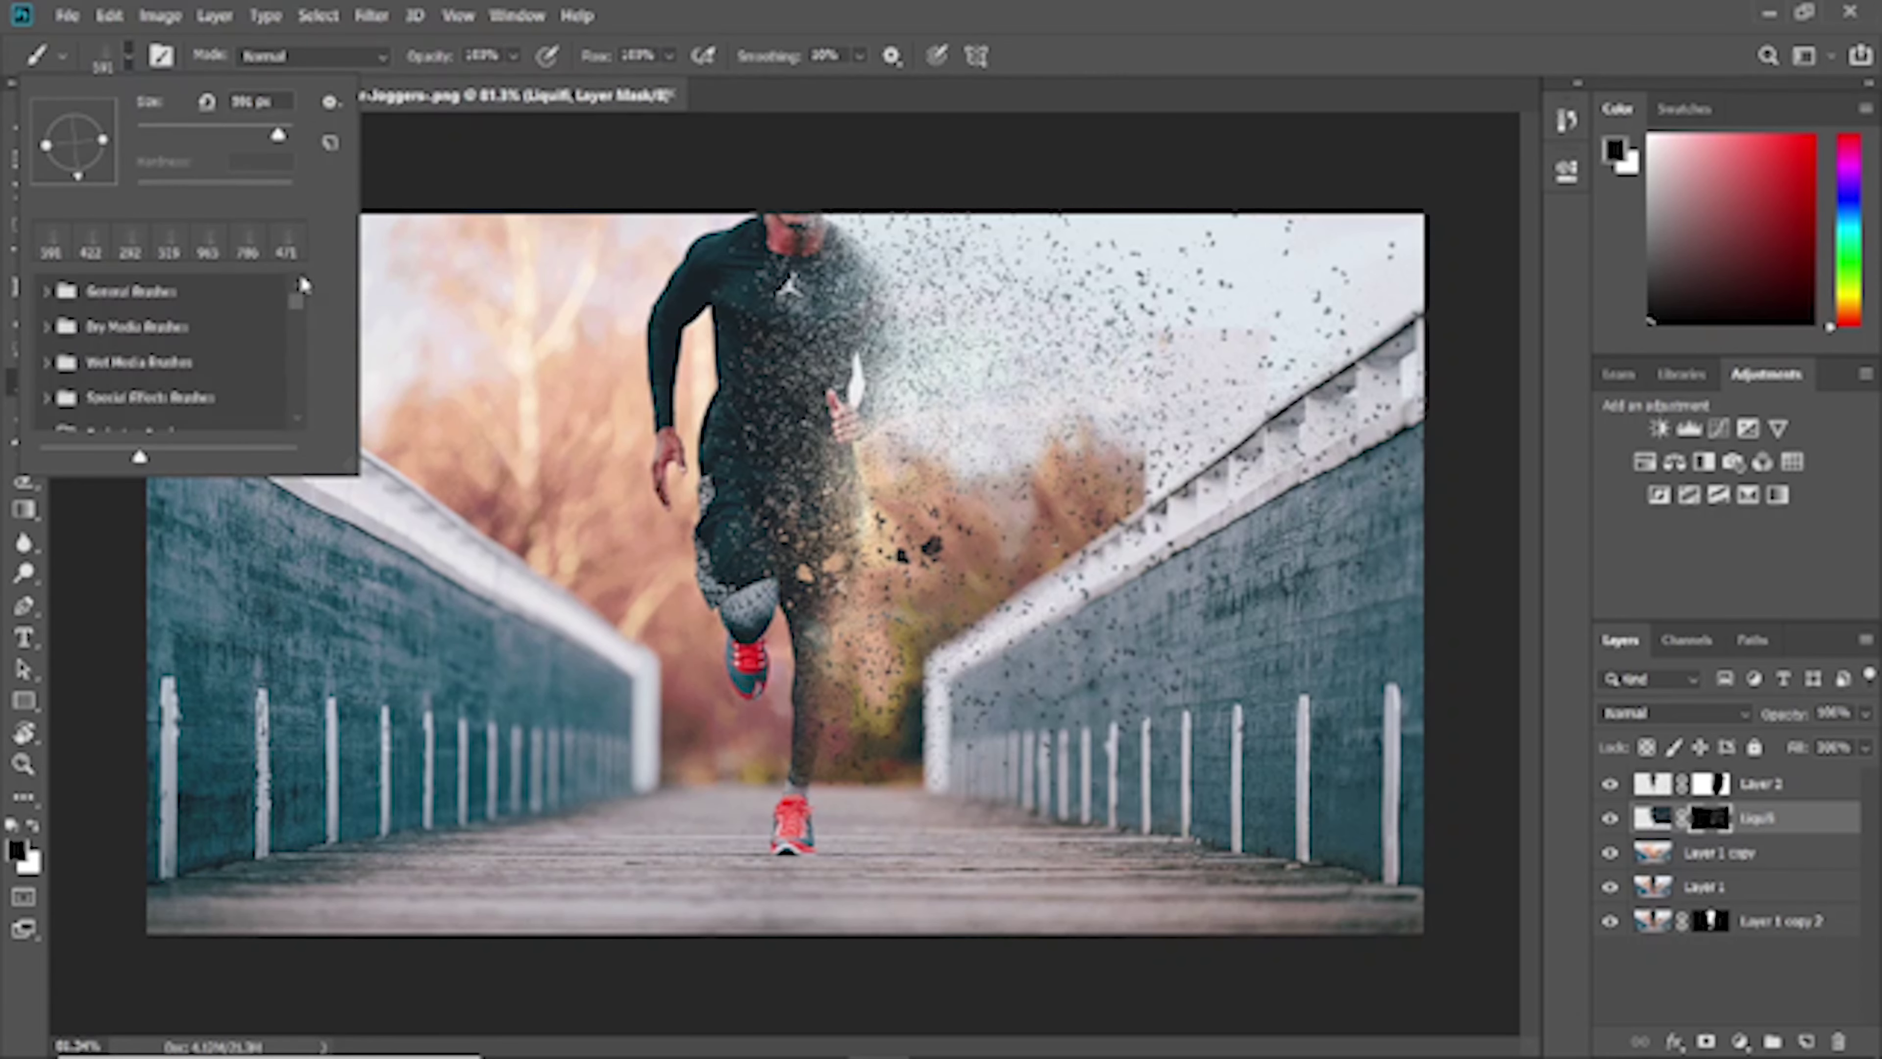
pyautogui.click(133, 58)
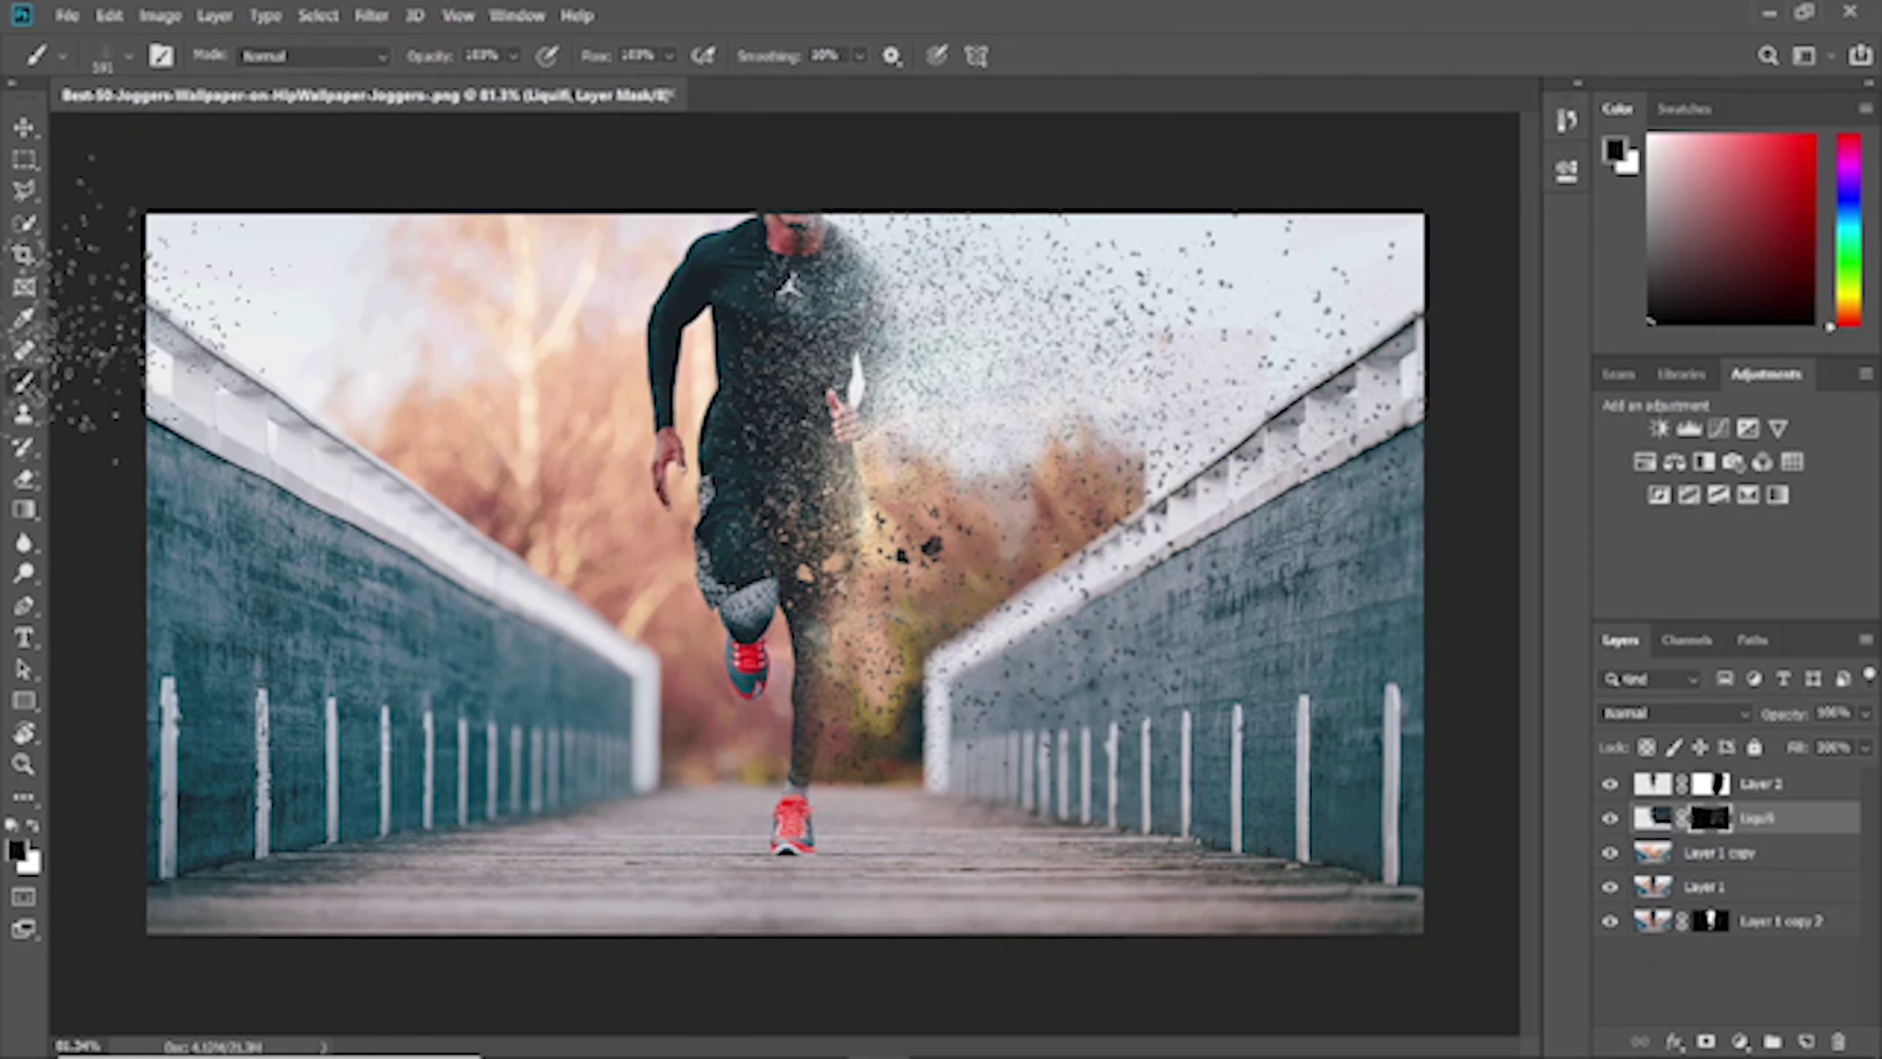
# Load Soft Round from General Brushes and make Layer 1 copy the active layer
pyautogui.click(133, 58)
pyautogui.scroll(-3, 342, 337)
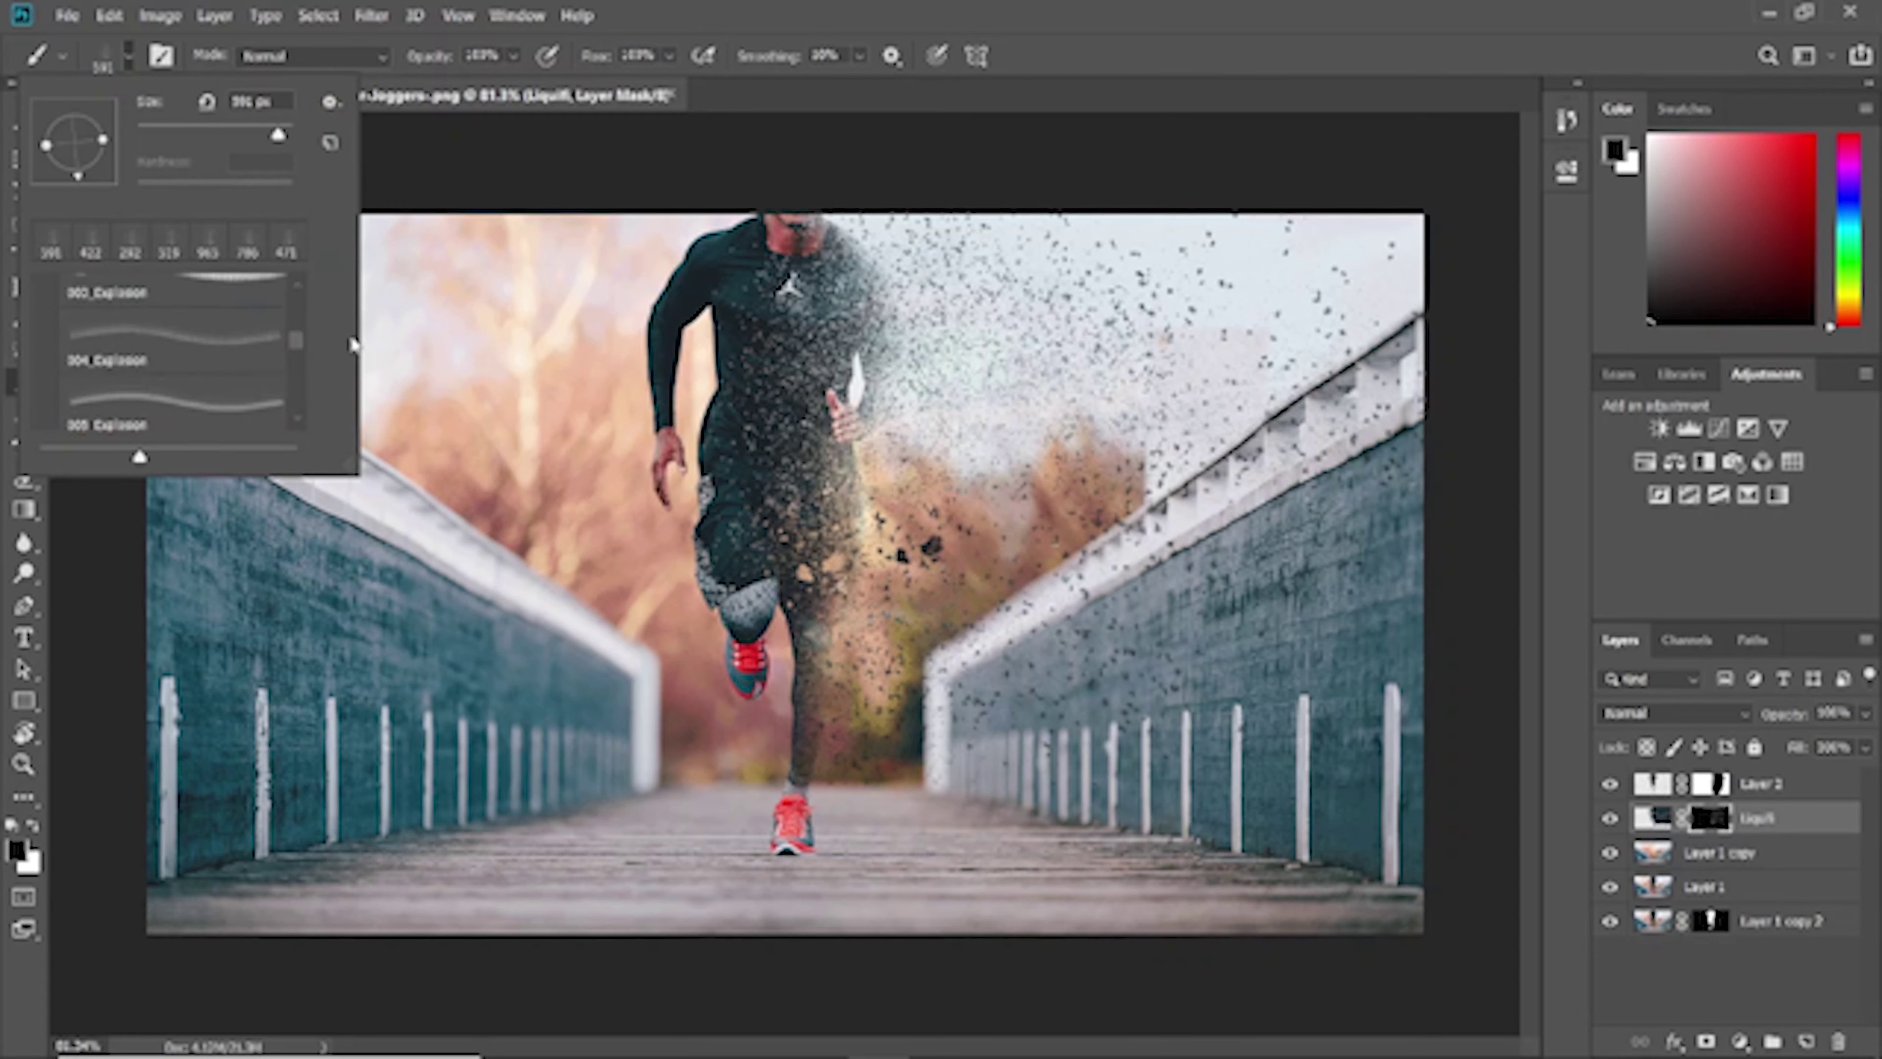
pyautogui.moveTo(300, 338); pyautogui.dragTo(299, 273)
pyautogui.click(48, 292)
pyautogui.click(171, 337)
pyautogui.press('Return')
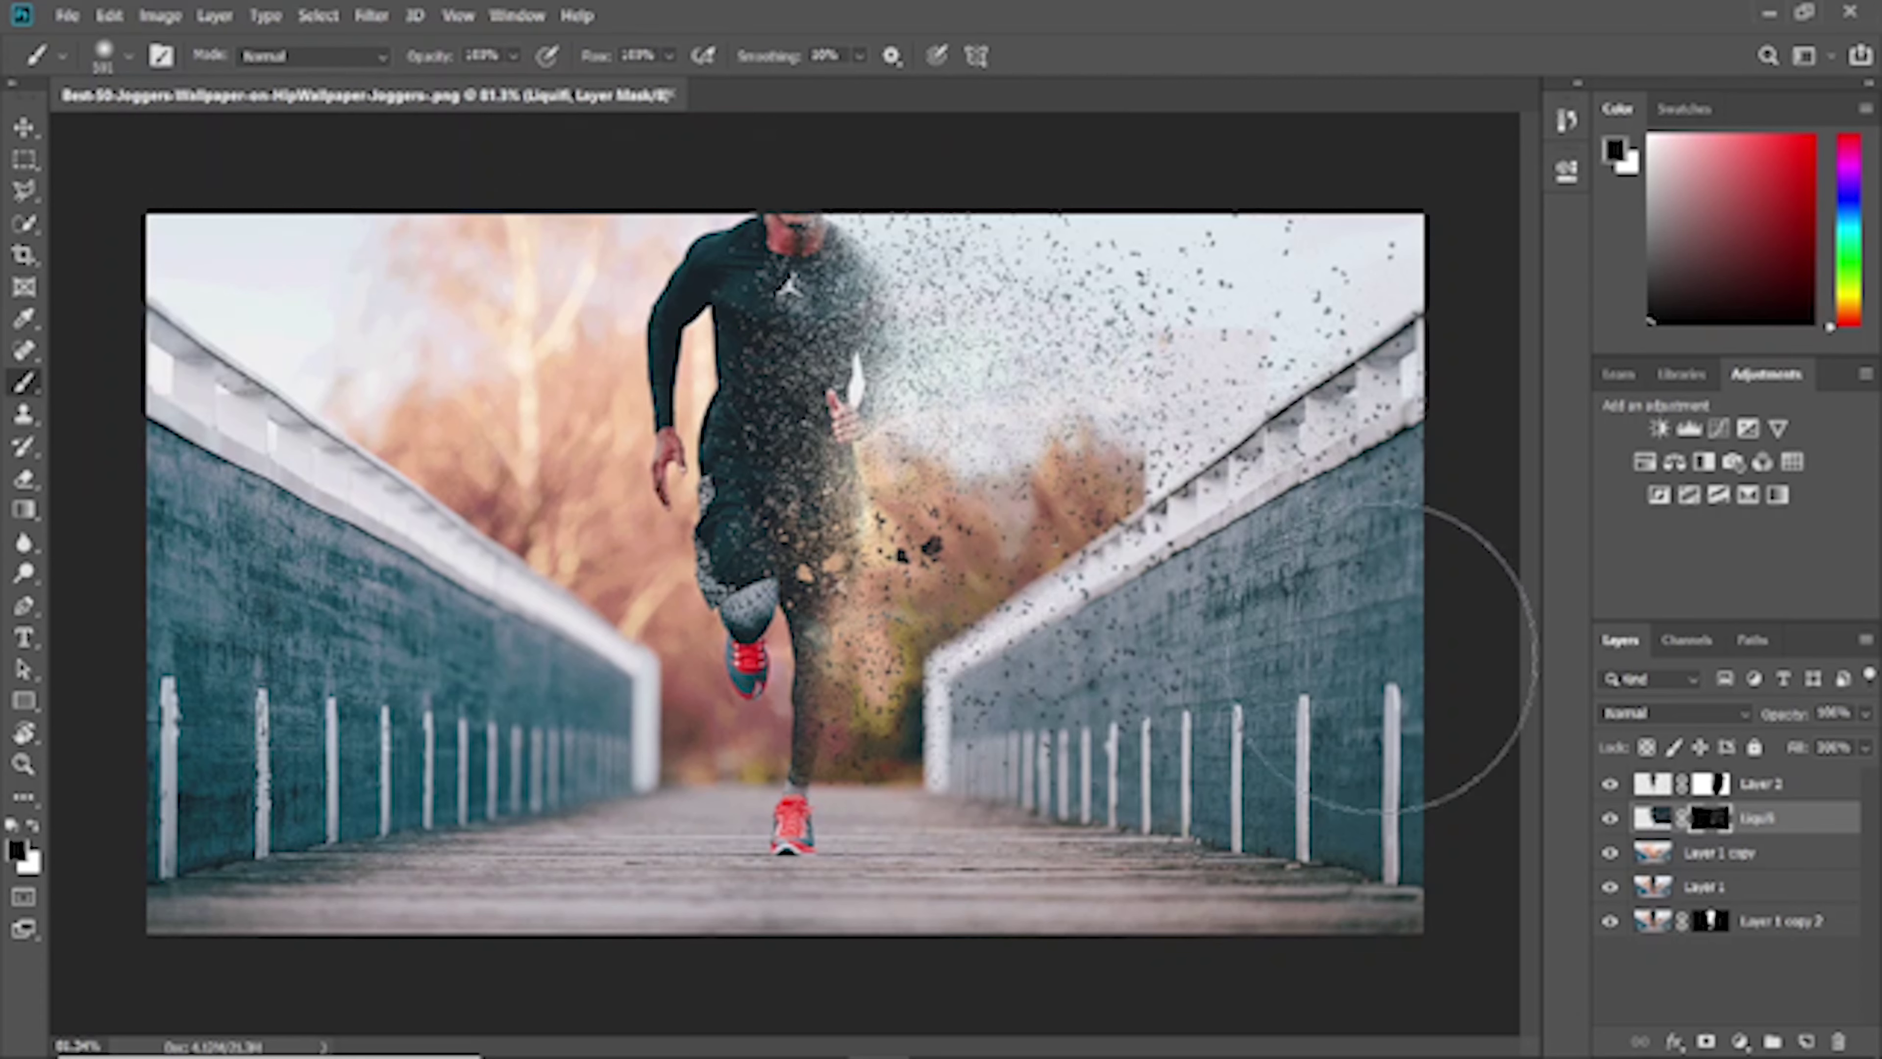
pyautogui.click(1745, 860)
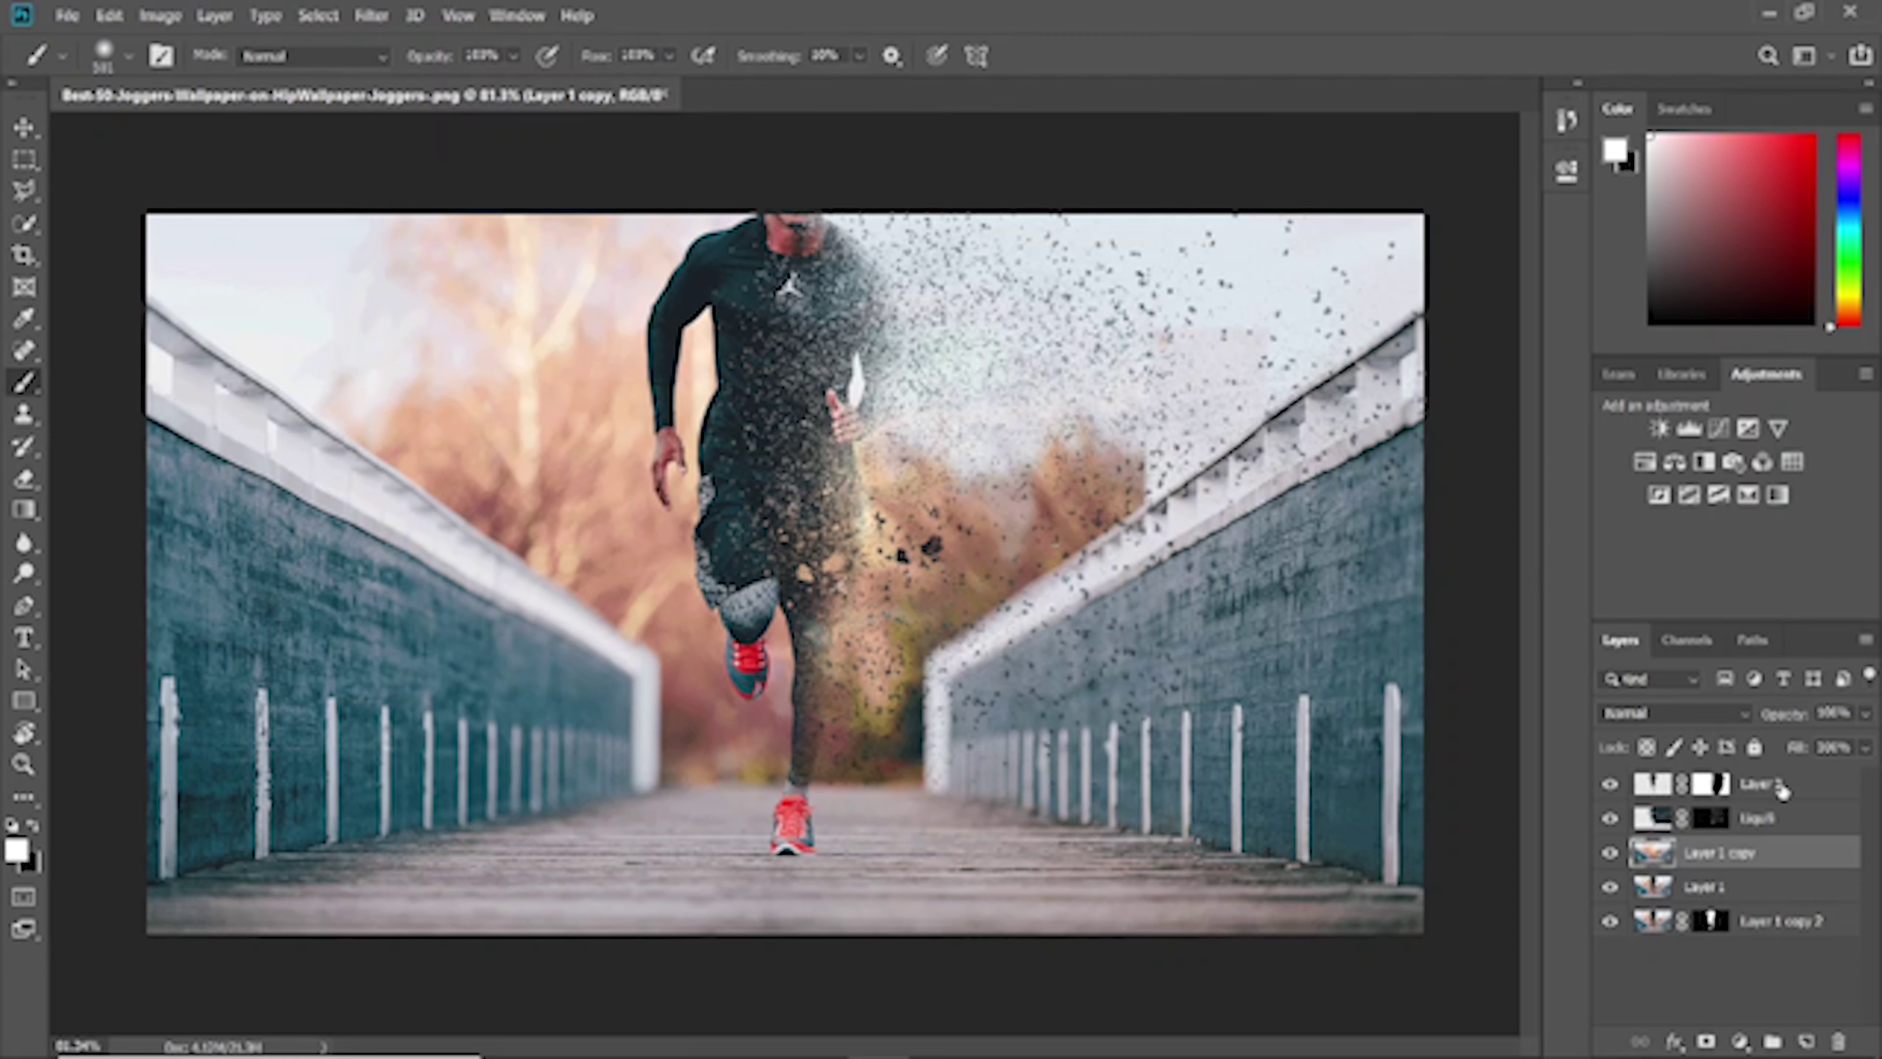
# Select Layer 2 through Layer 1 copy 2 and group them under the name 'Effect'
pyautogui.click(1779, 786)
pyautogui.click(1790, 923)
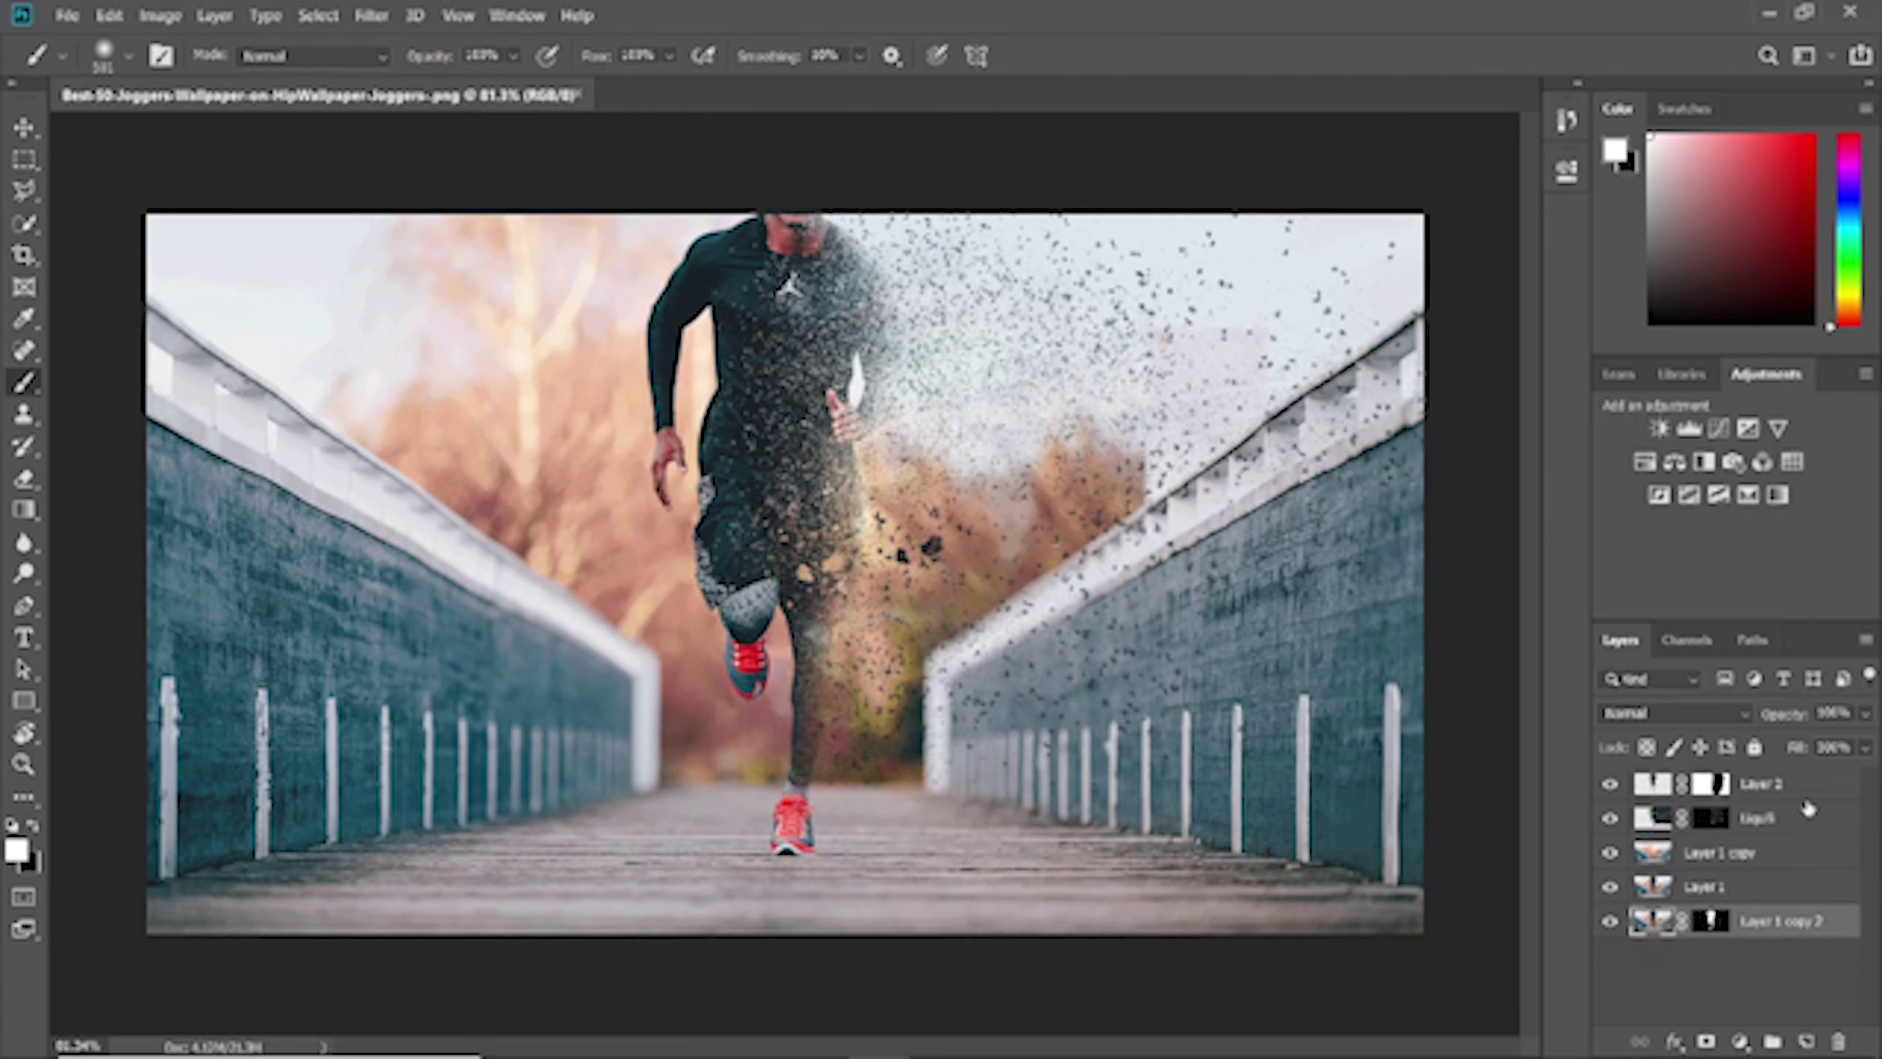
pyautogui.keyDown('shift'); pyautogui.click(1804, 788); pyautogui.keyUp('shift')
pyautogui.hotkey('ctrl', 'g')
pyautogui.write('Effect')
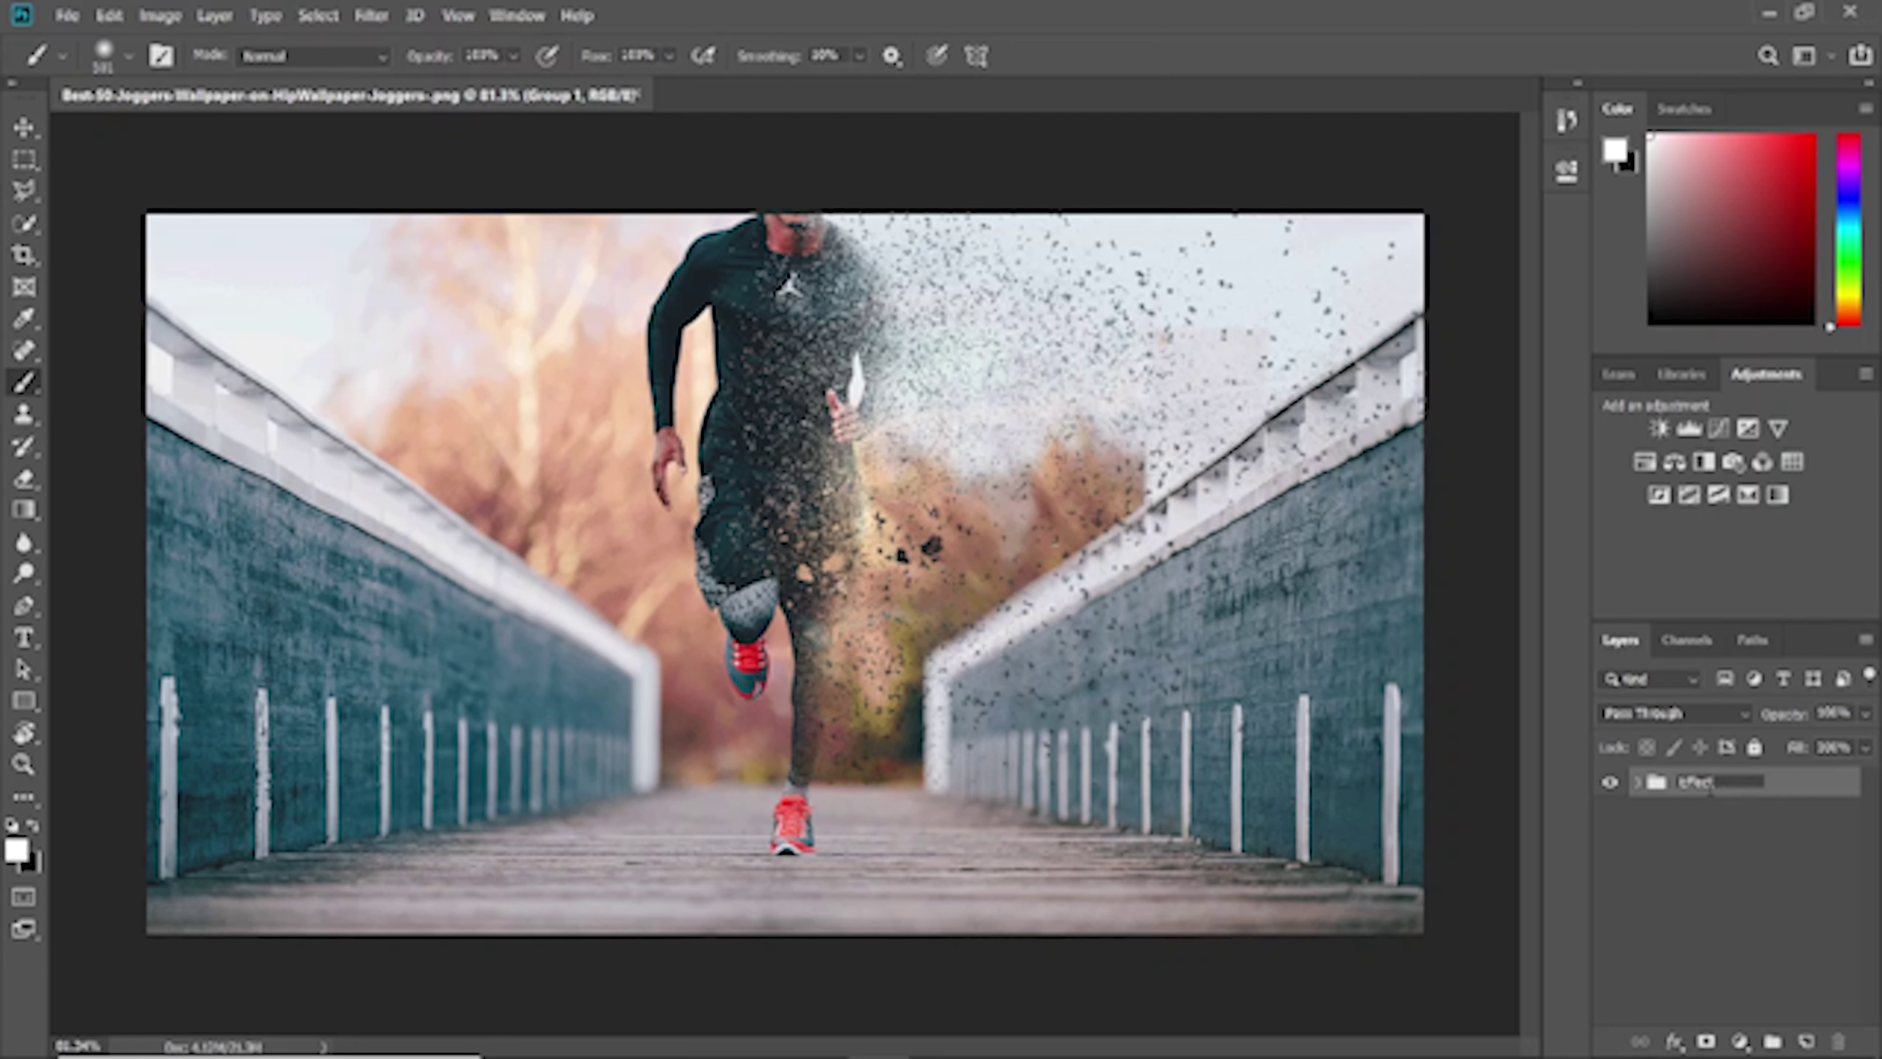
pyautogui.press('Return')
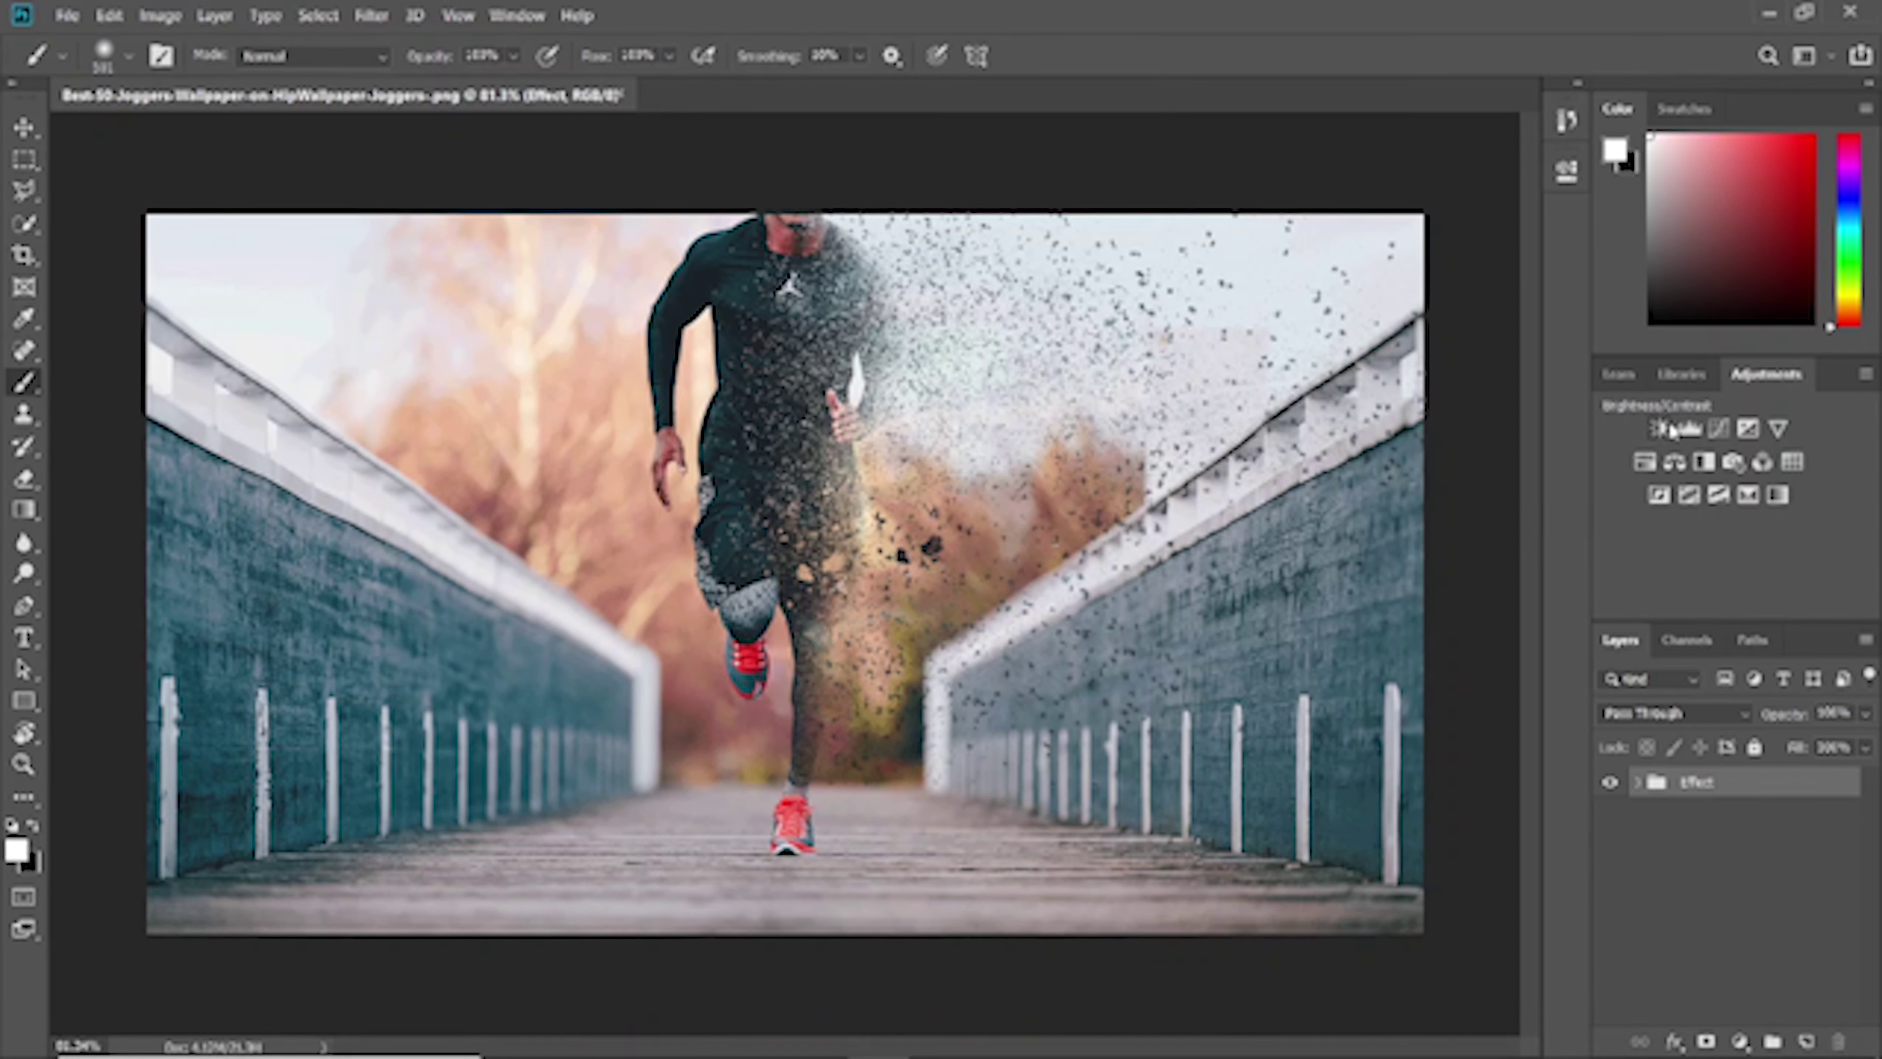
# Add a Curves layer above Effect, lowering a shadow point slightly and raising a highlight point
pyautogui.click(1719, 430)
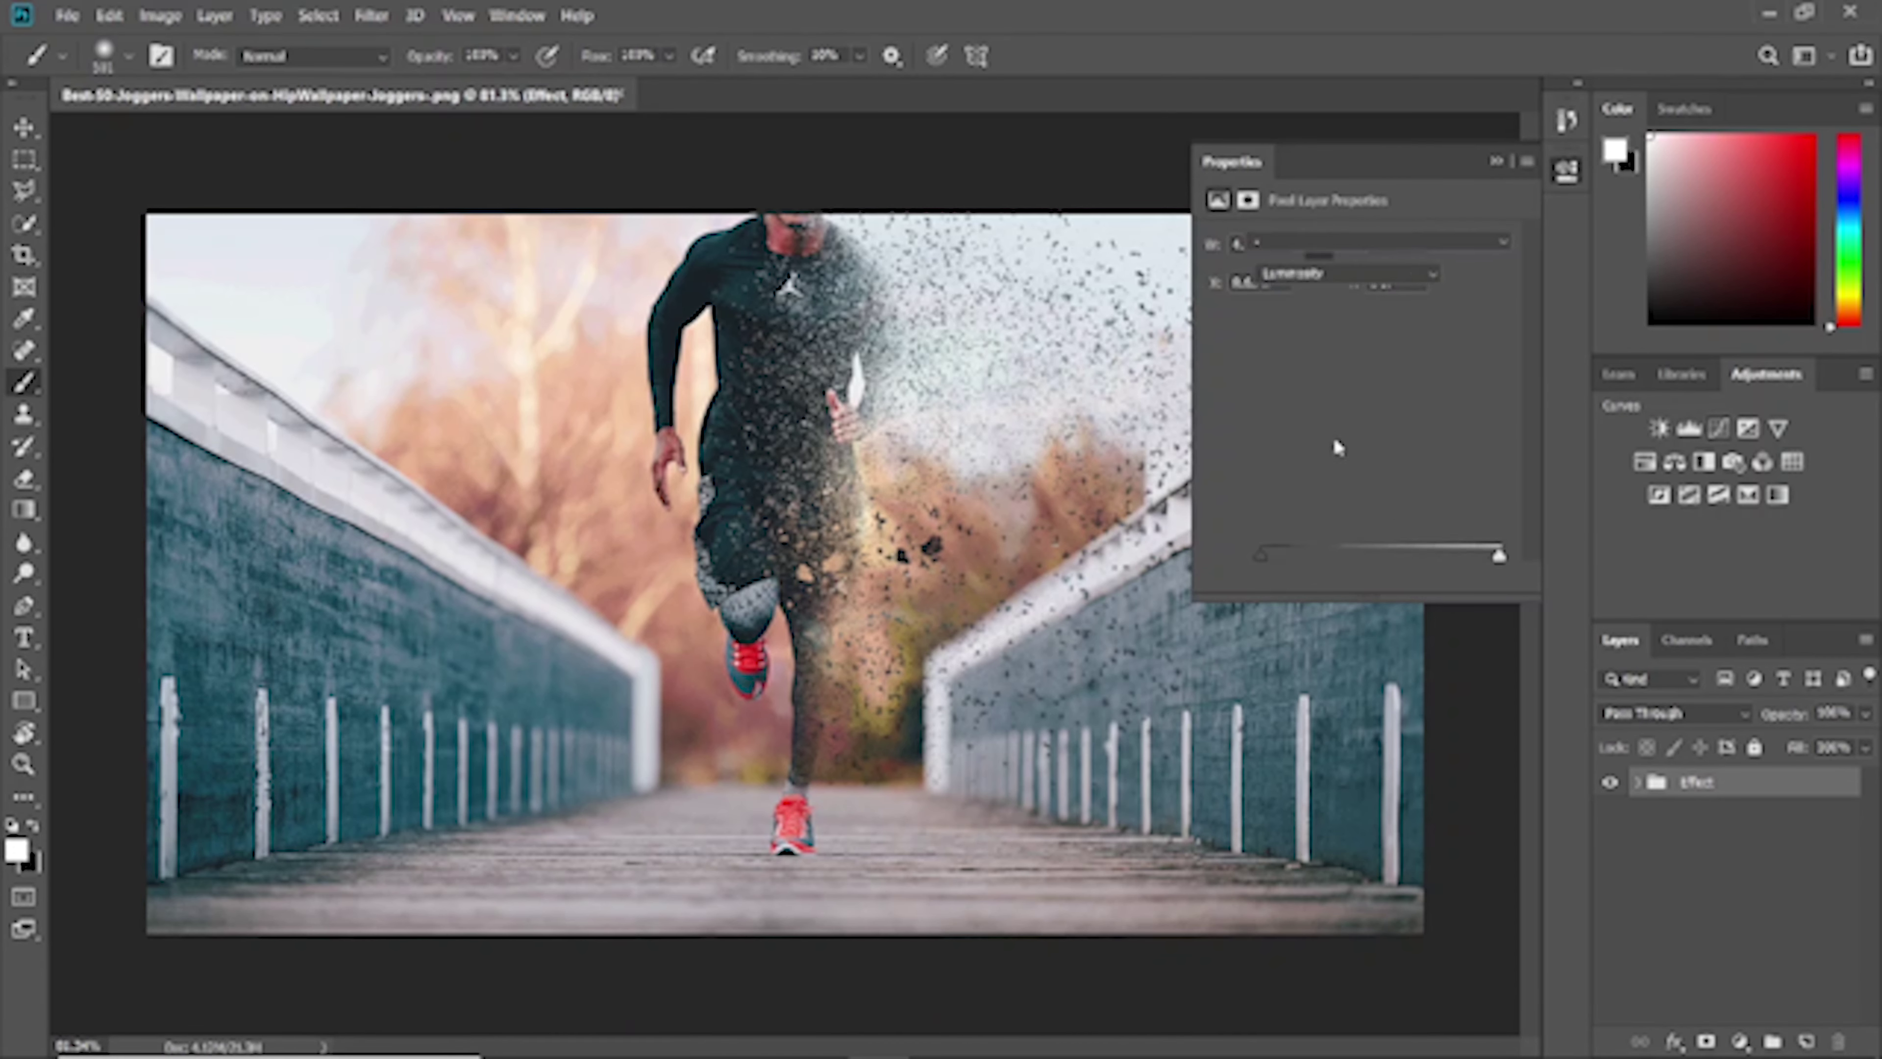
pyautogui.moveTo(1314, 483); pyautogui.dragTo(1309, 469)
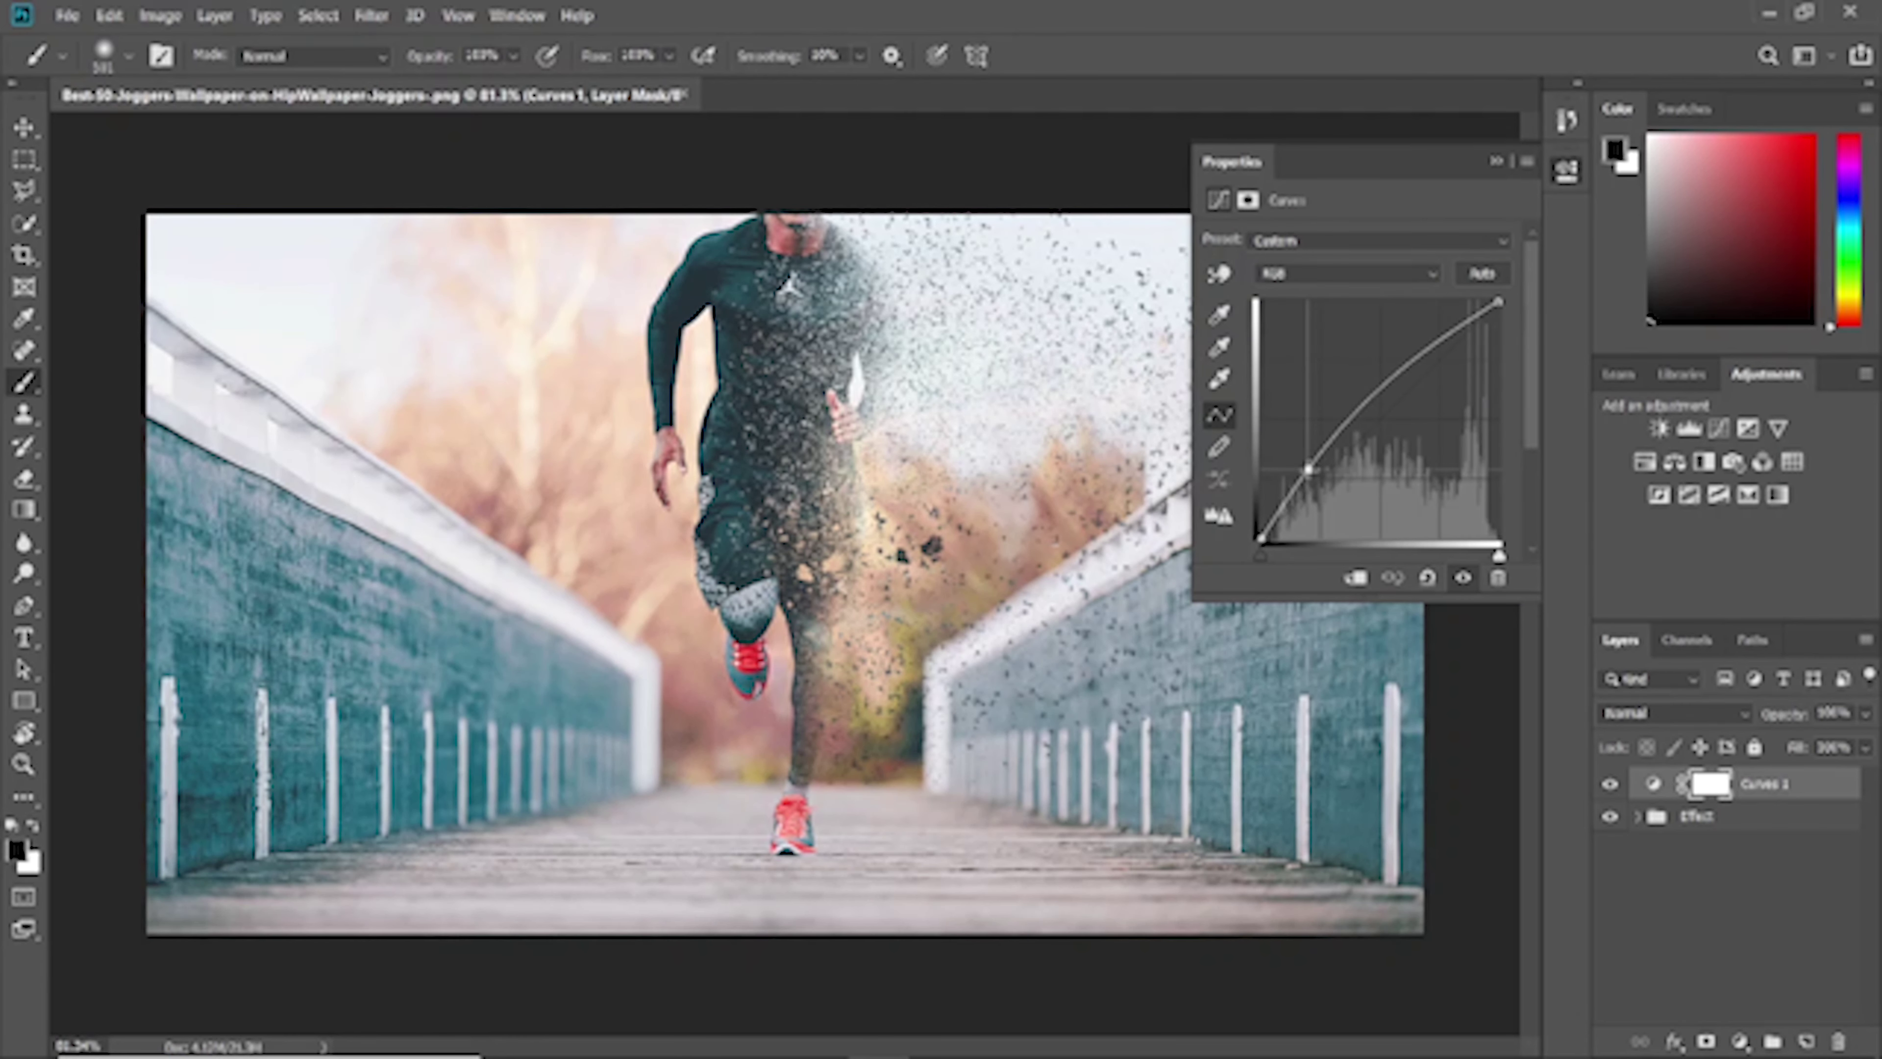
pyautogui.moveTo(1309, 469); pyautogui.dragTo(1306, 487)
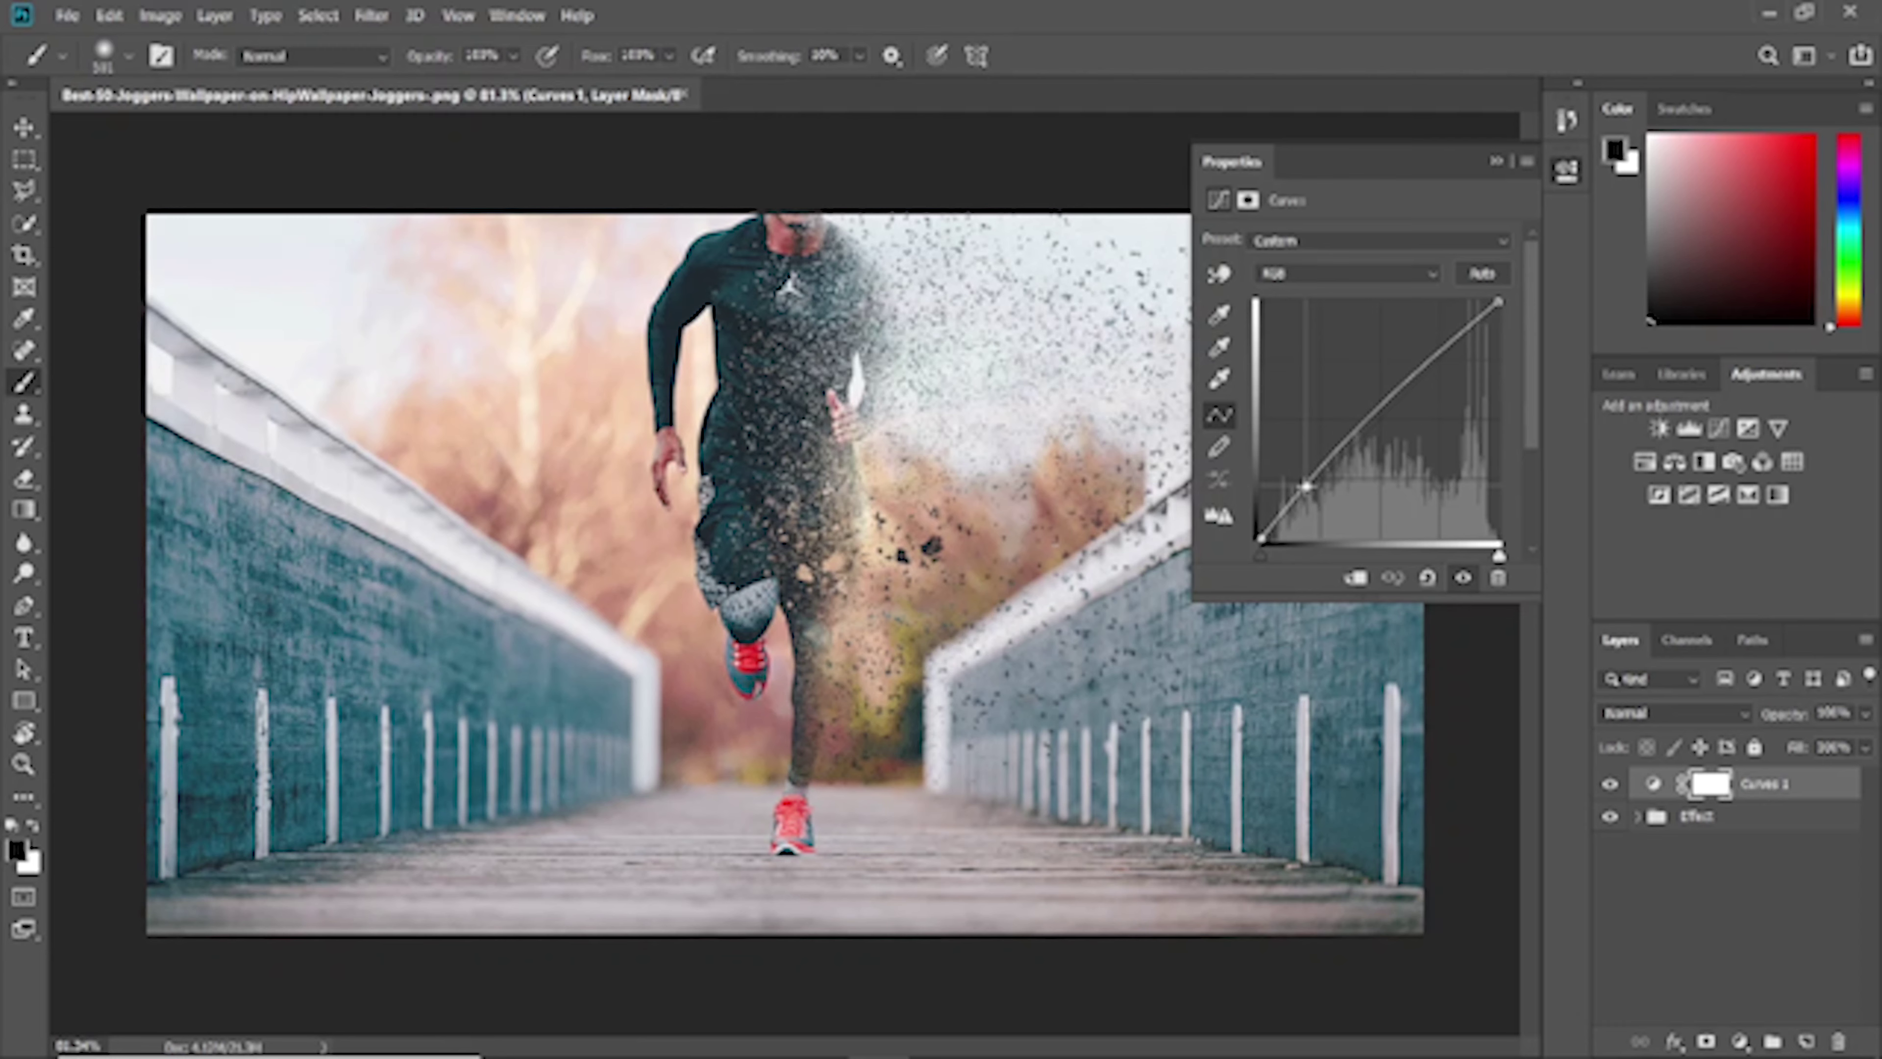
pyautogui.moveTo(1306, 486); pyautogui.dragTo(1306, 487)
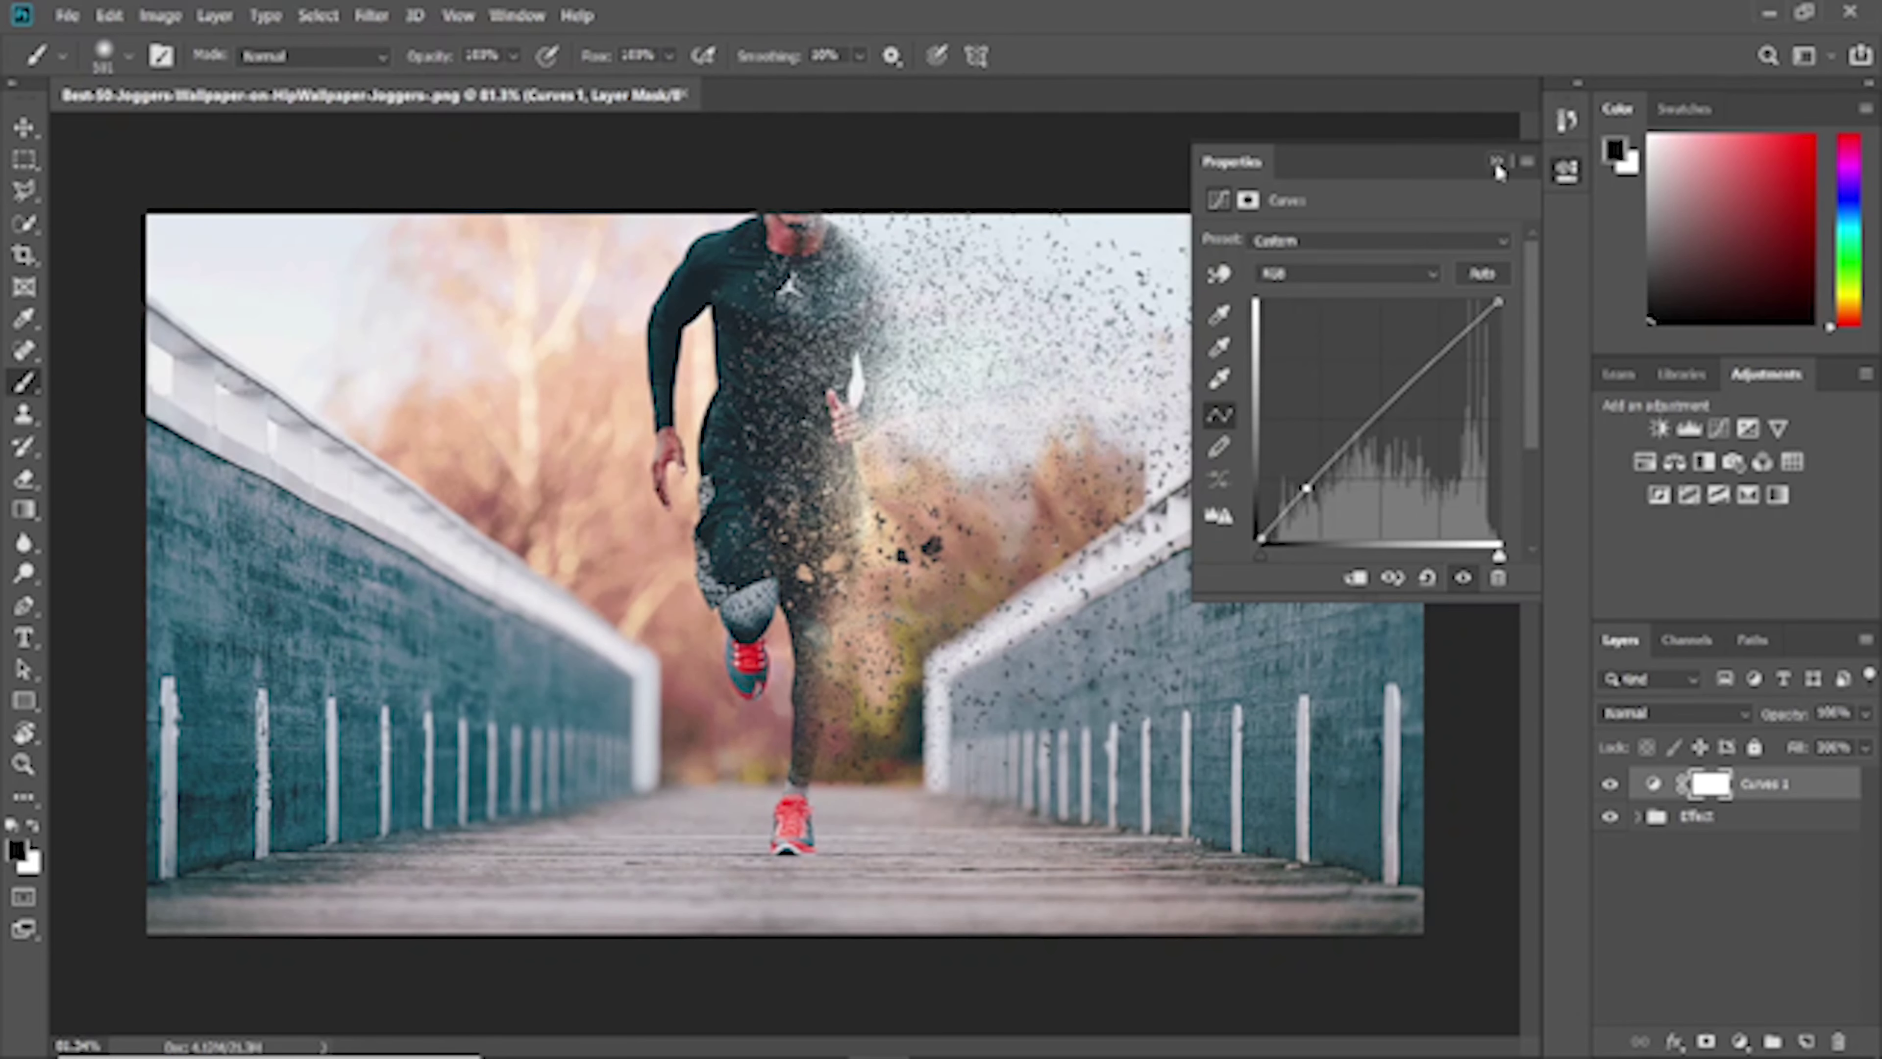
pyautogui.moveTo(1375, 412)
pyautogui.mouseDown()
pyautogui.moveTo(1393, 398)
pyautogui.moveTo(1383, 433)
pyautogui.mouseUp()
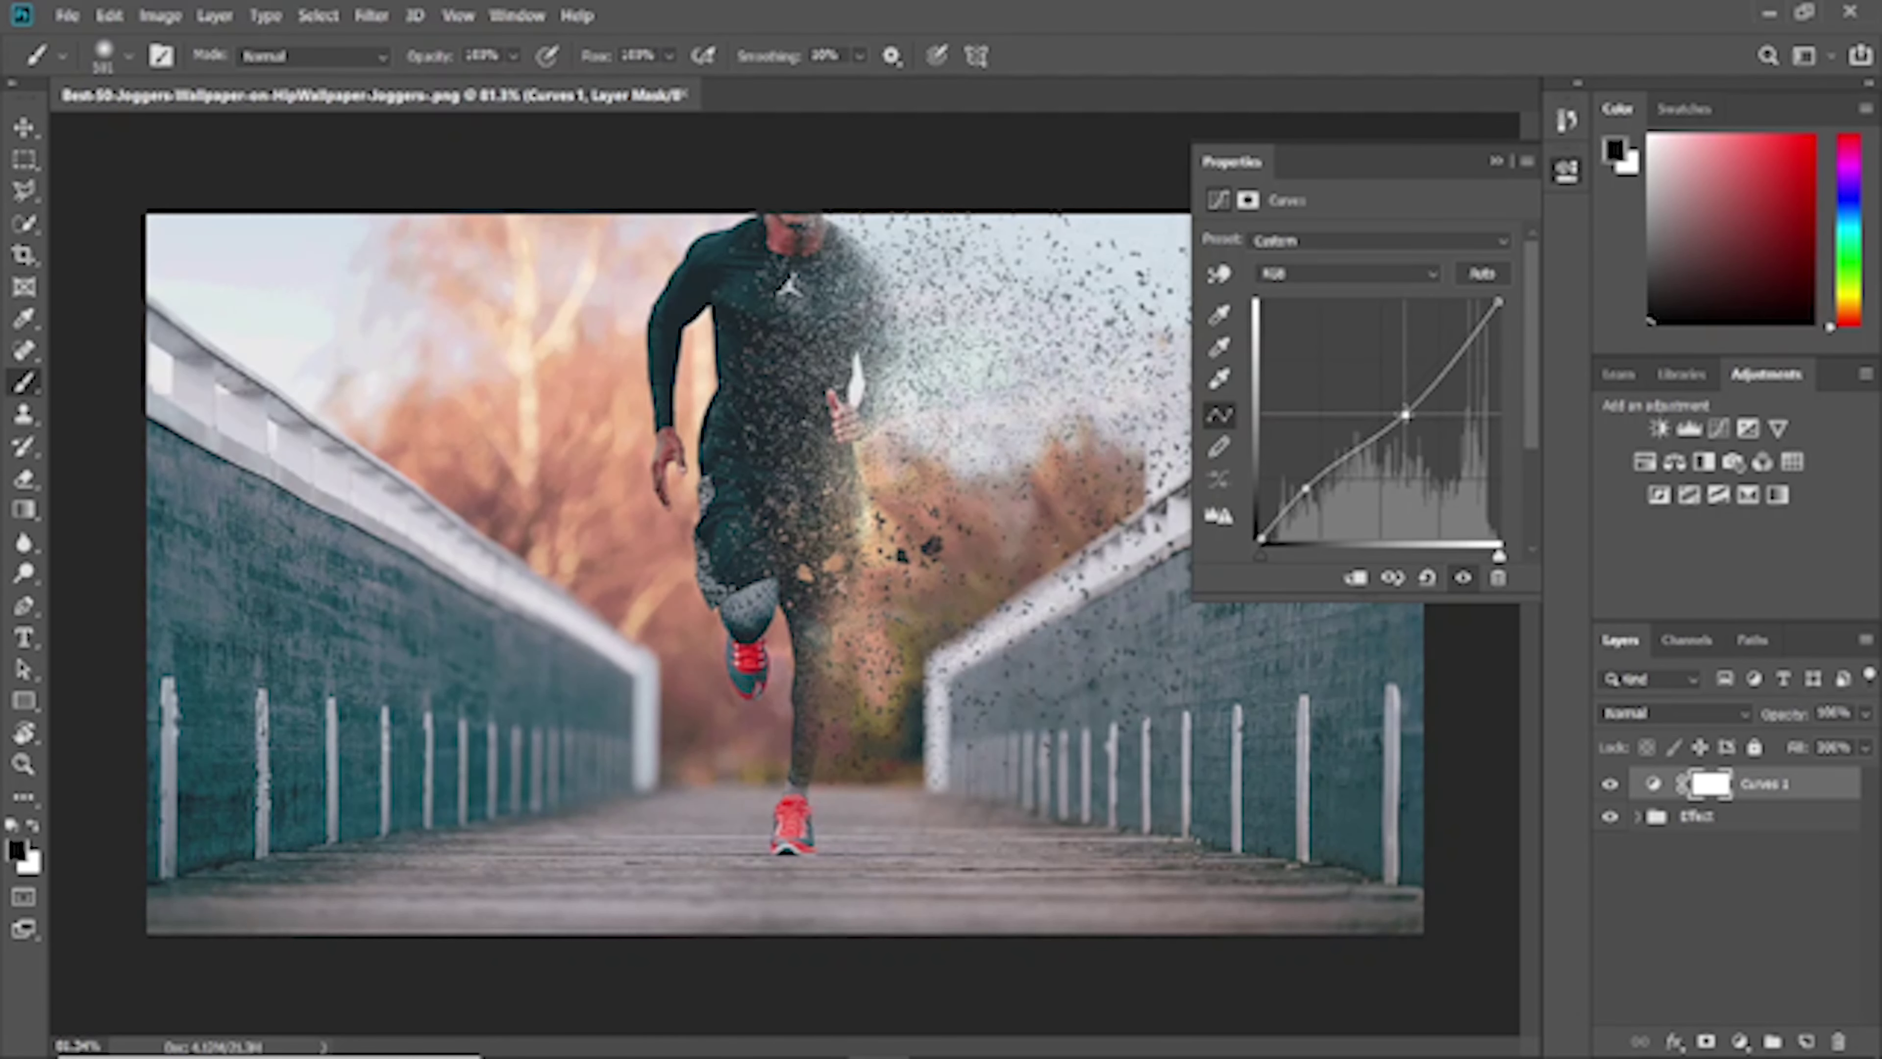
pyautogui.moveTo(1383, 432); pyautogui.dragTo(1432, 357)
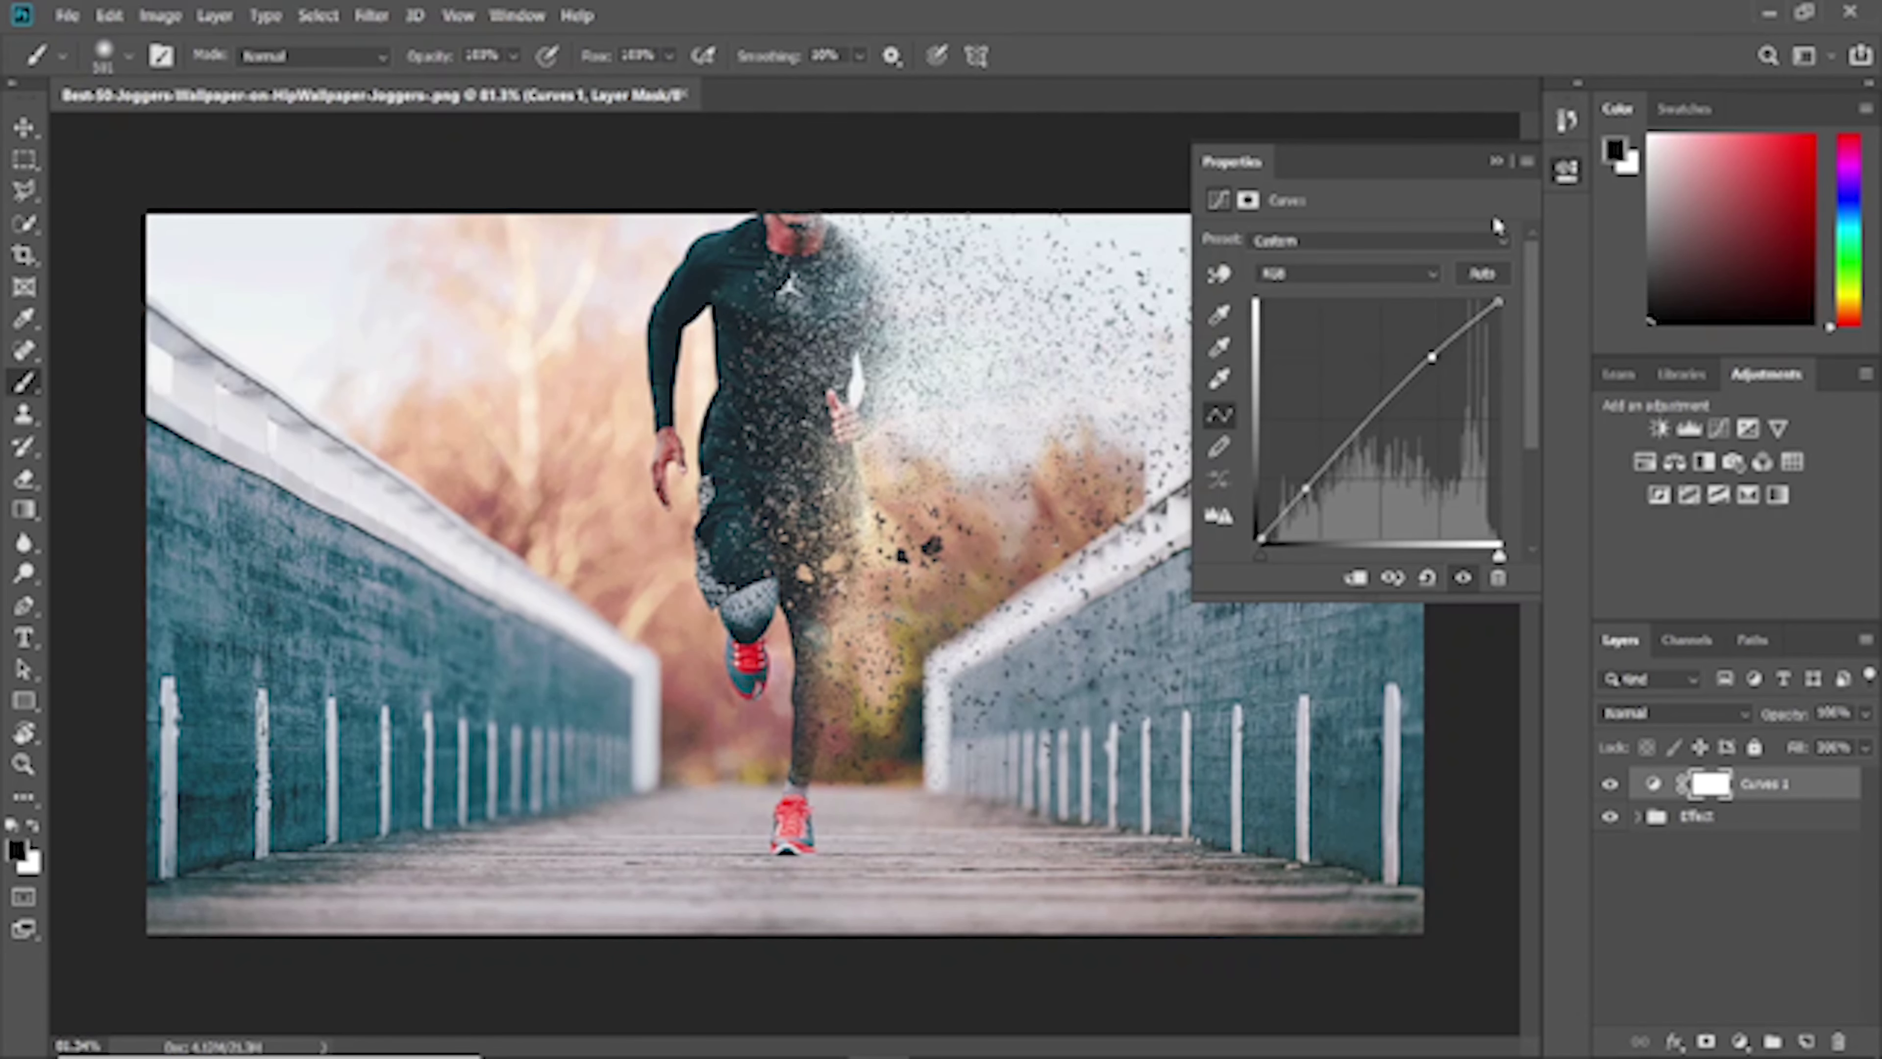
pyautogui.click(1496, 165)
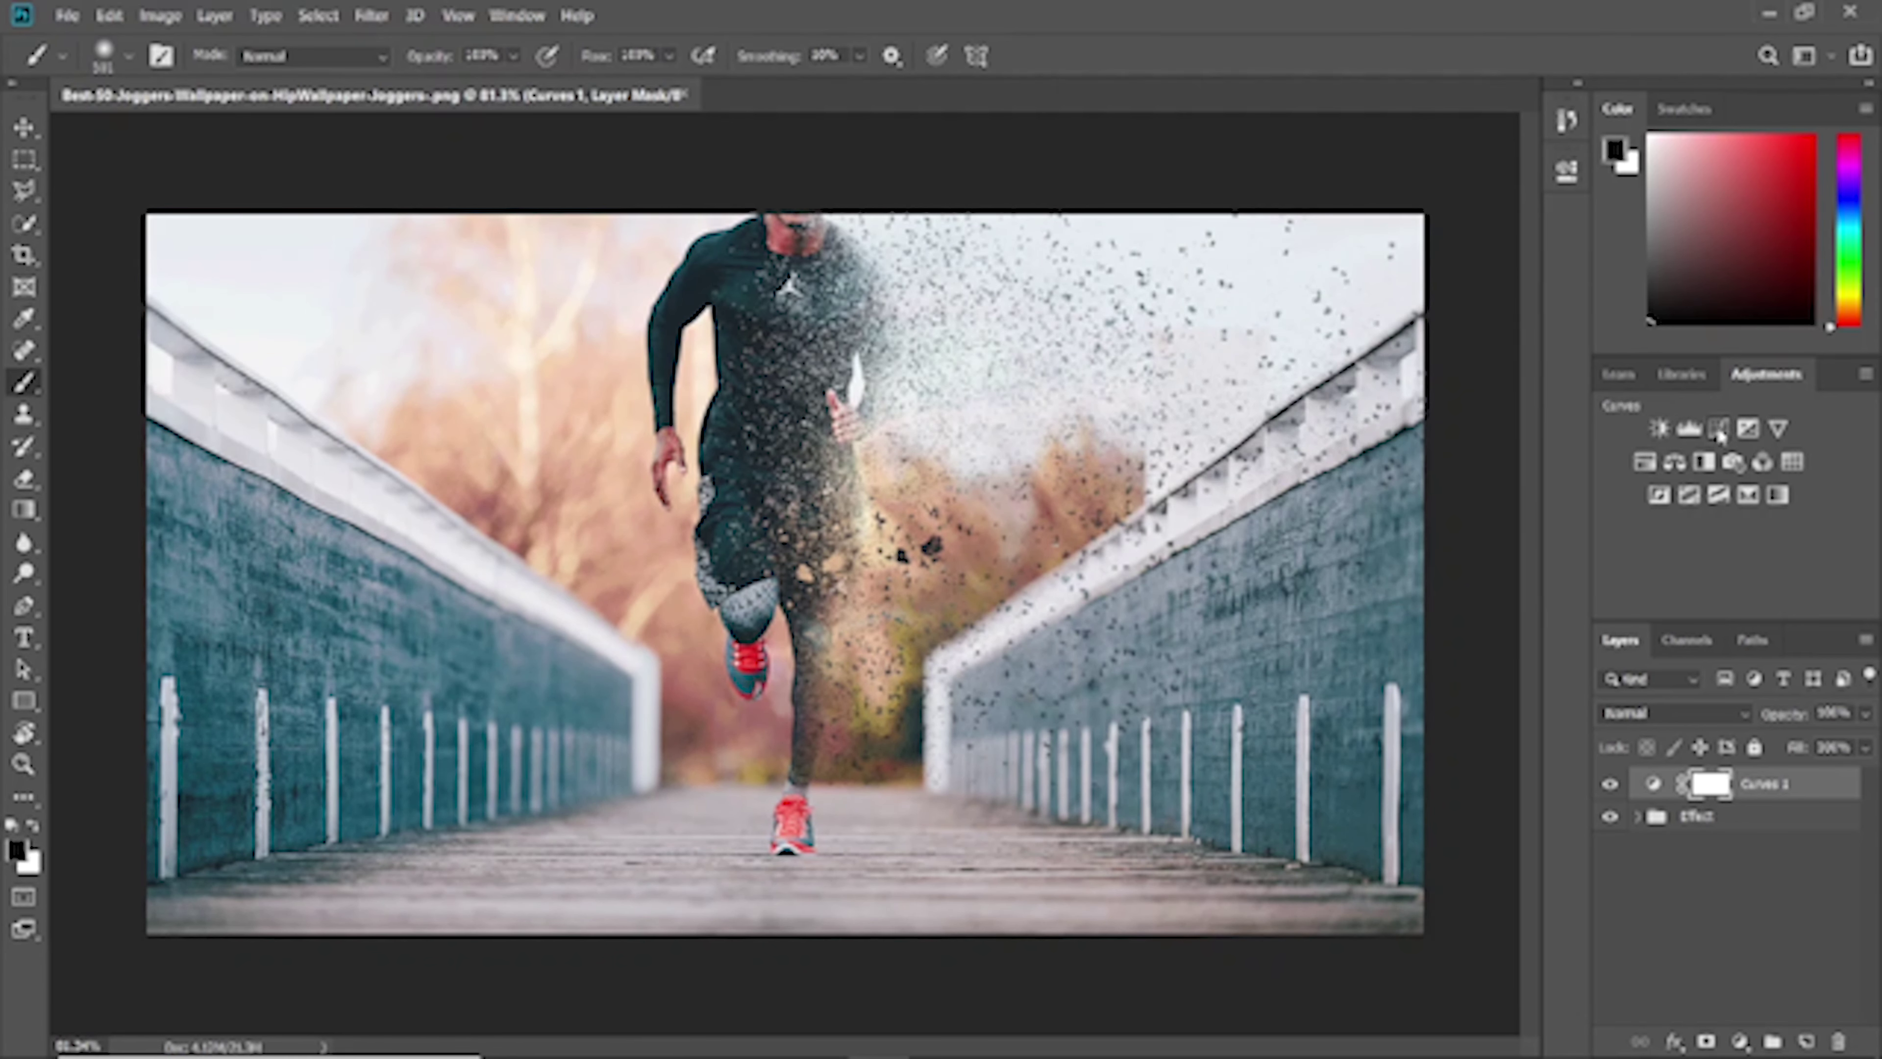
pyautogui.click(1777, 428)
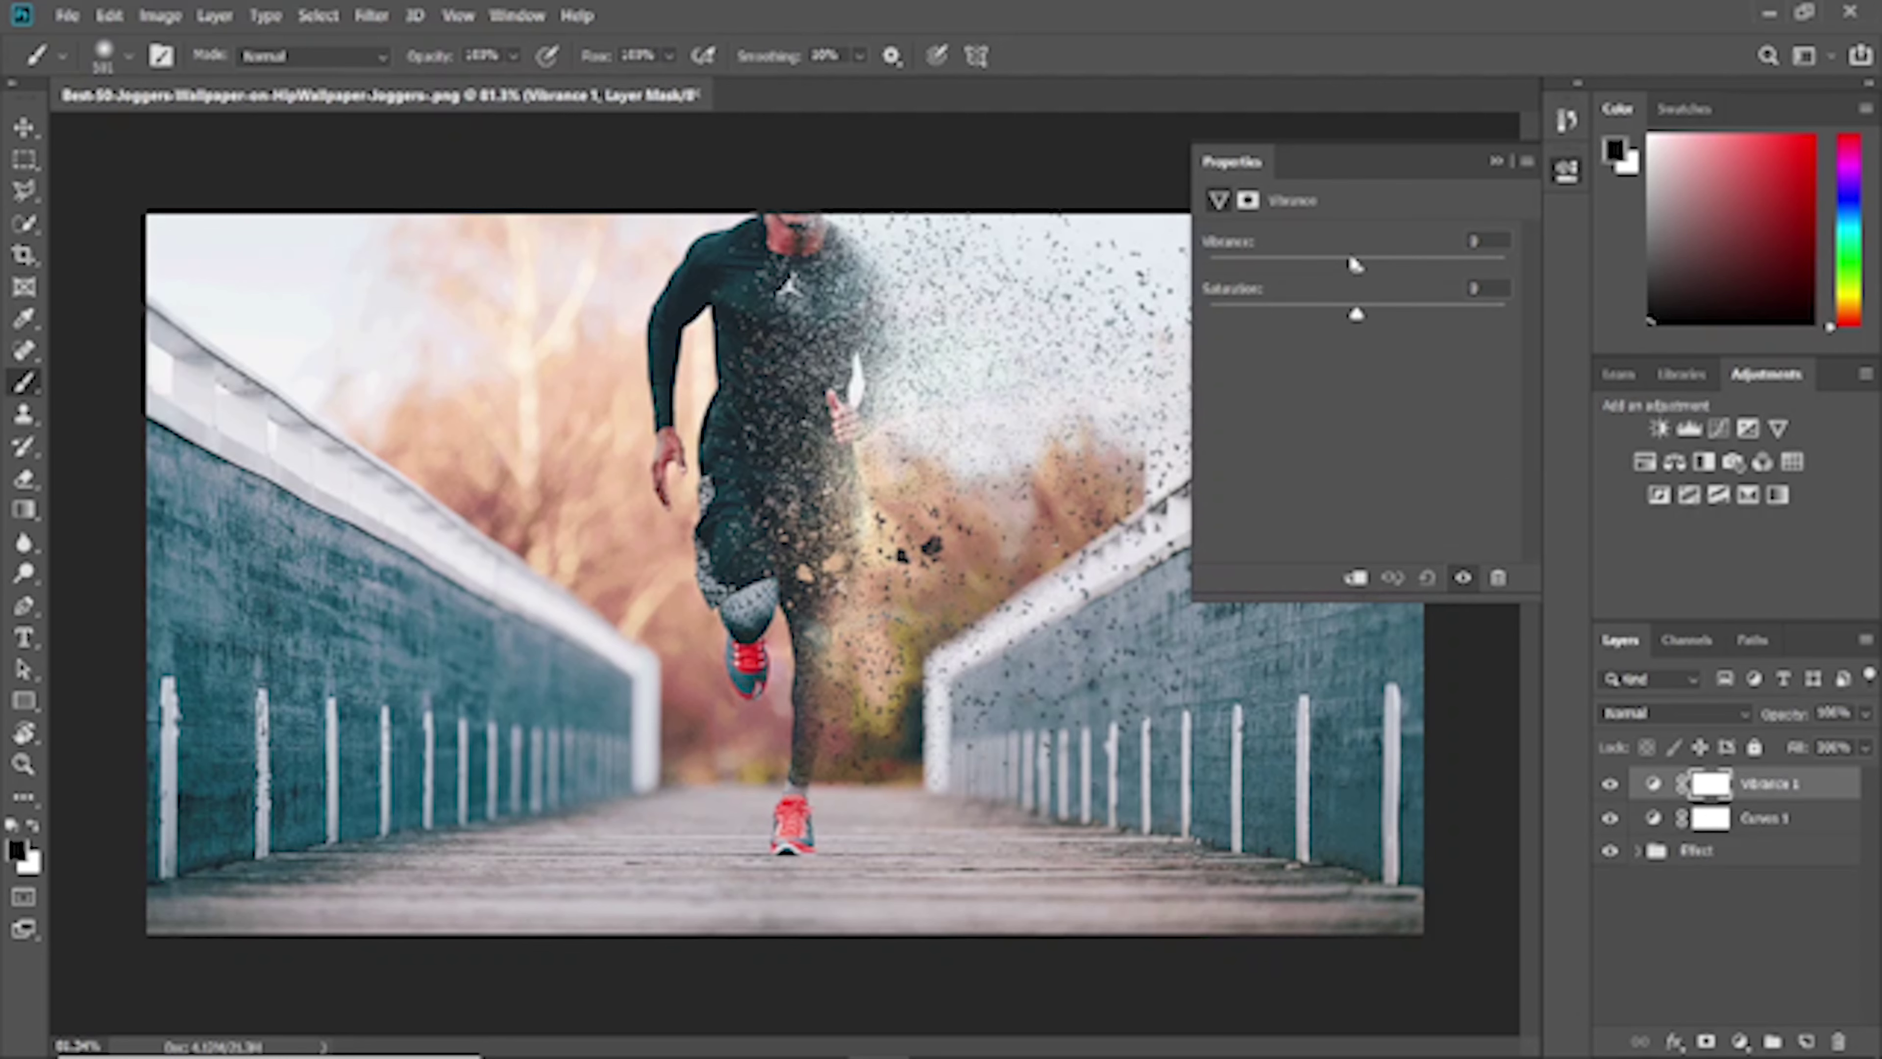
# Set Vibrance 1 to saturation +57 and vibrance +7, then add a Levels layer
pyautogui.moveTo(1358, 321)
pyautogui.mouseDown()
pyautogui.moveTo(1443, 332)
pyautogui.moveTo(1381, 330)
pyautogui.mouseUp()
pyautogui.moveTo(1354, 268); pyautogui.dragTo(1365, 267)
pyautogui.click(1496, 162)
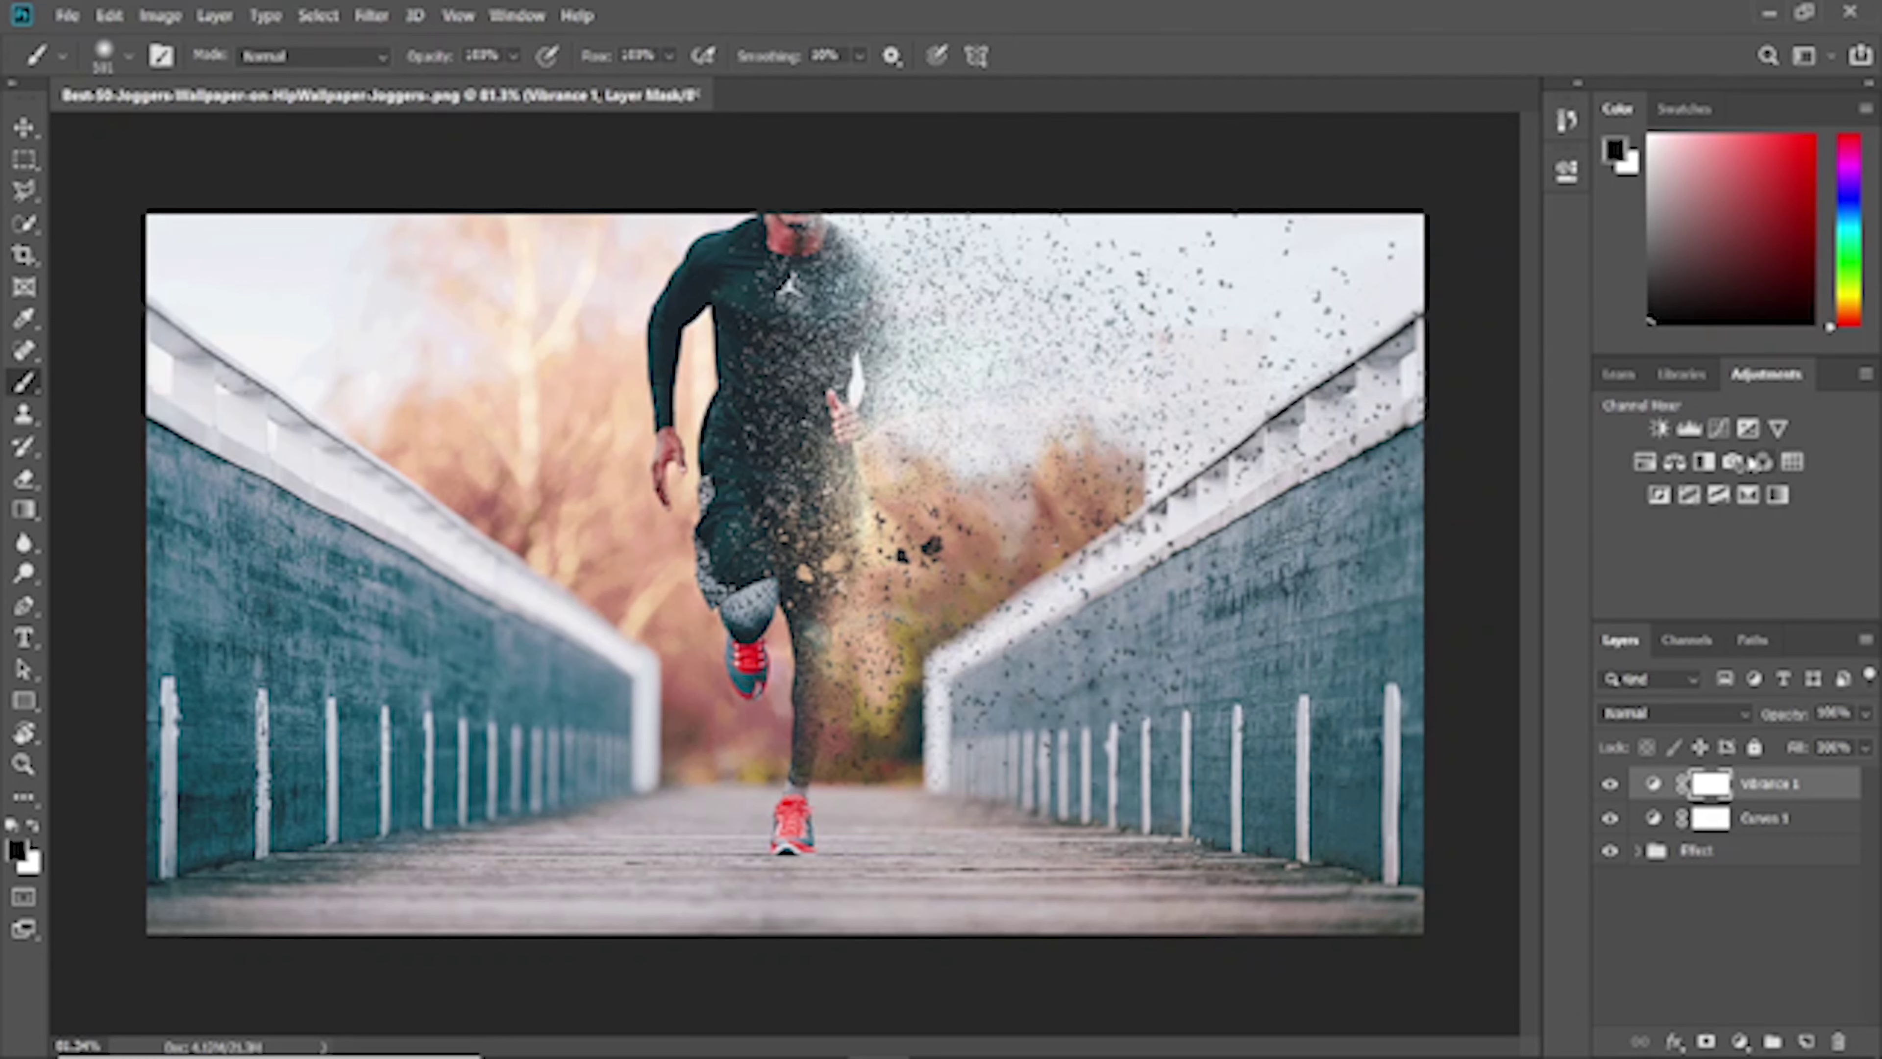
pyautogui.click(1688, 427)
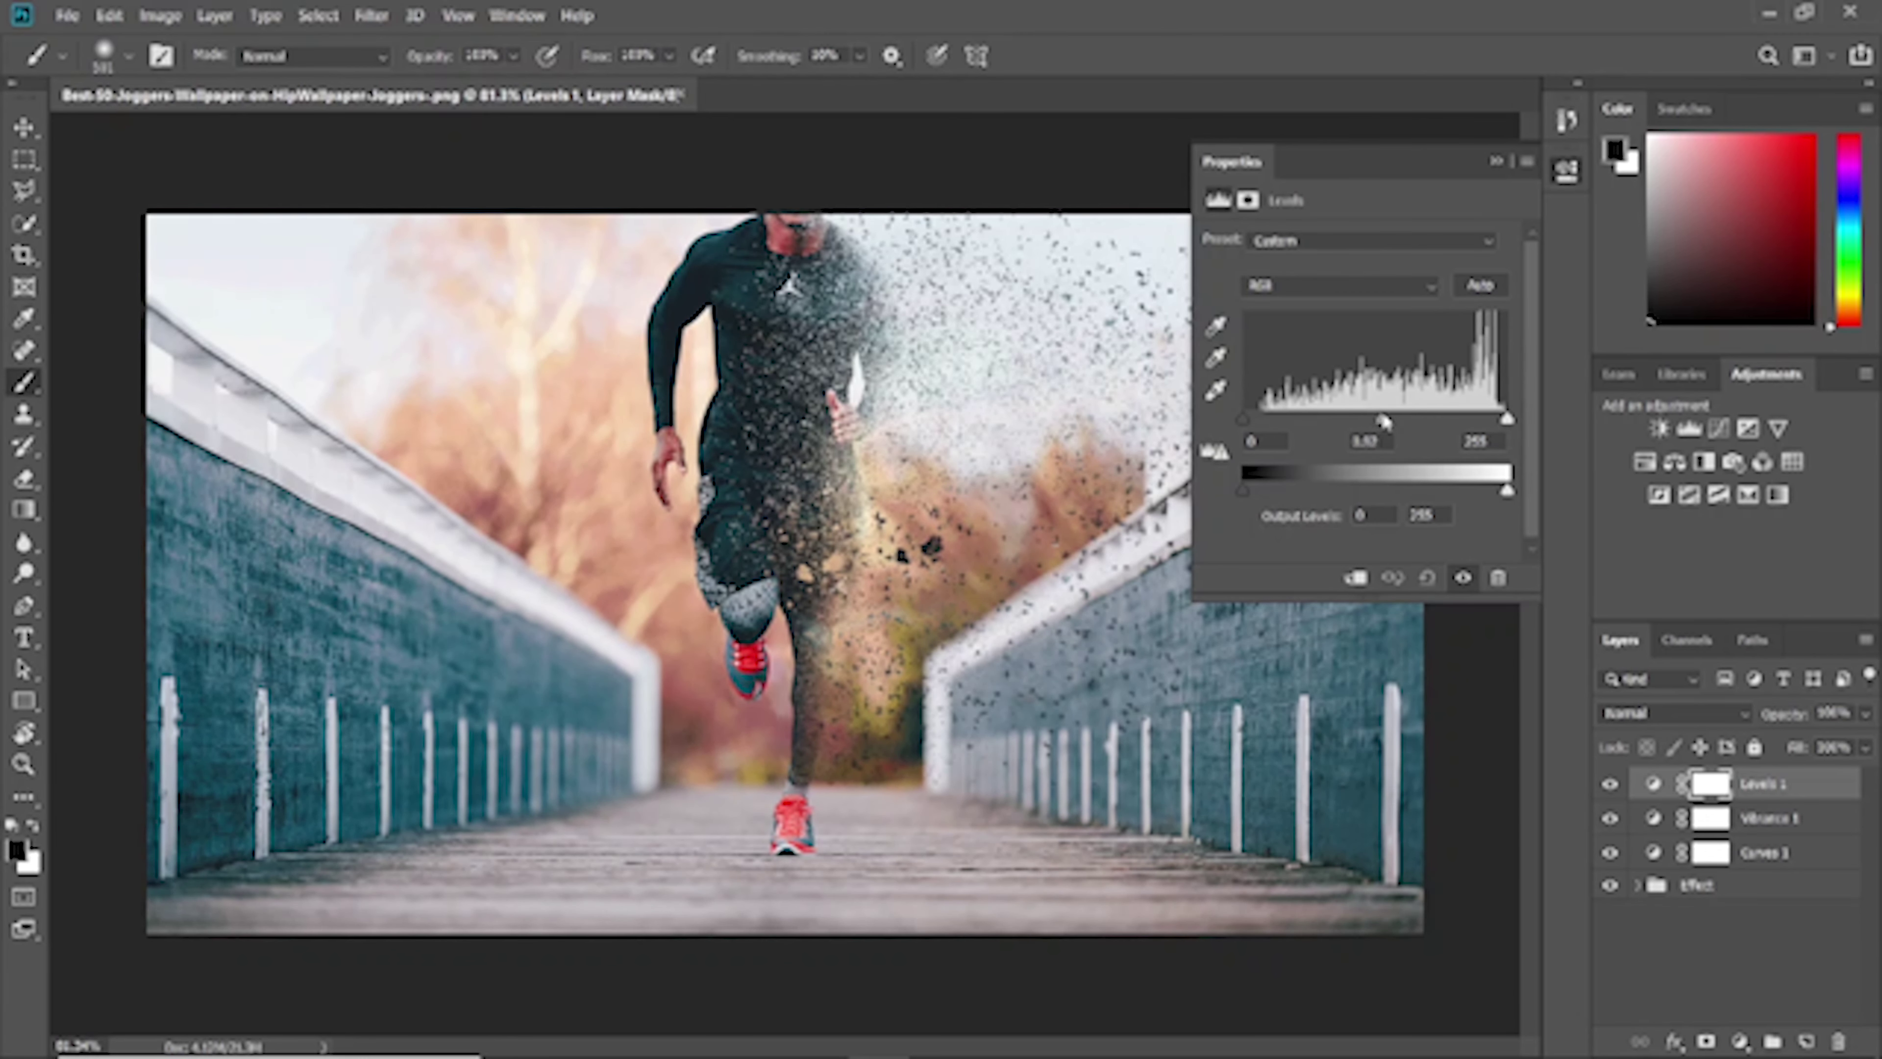
# Nudge the Levels midtone gamma to about 1.02, then add a Color Lookup layer
pyautogui.click(1388, 420)
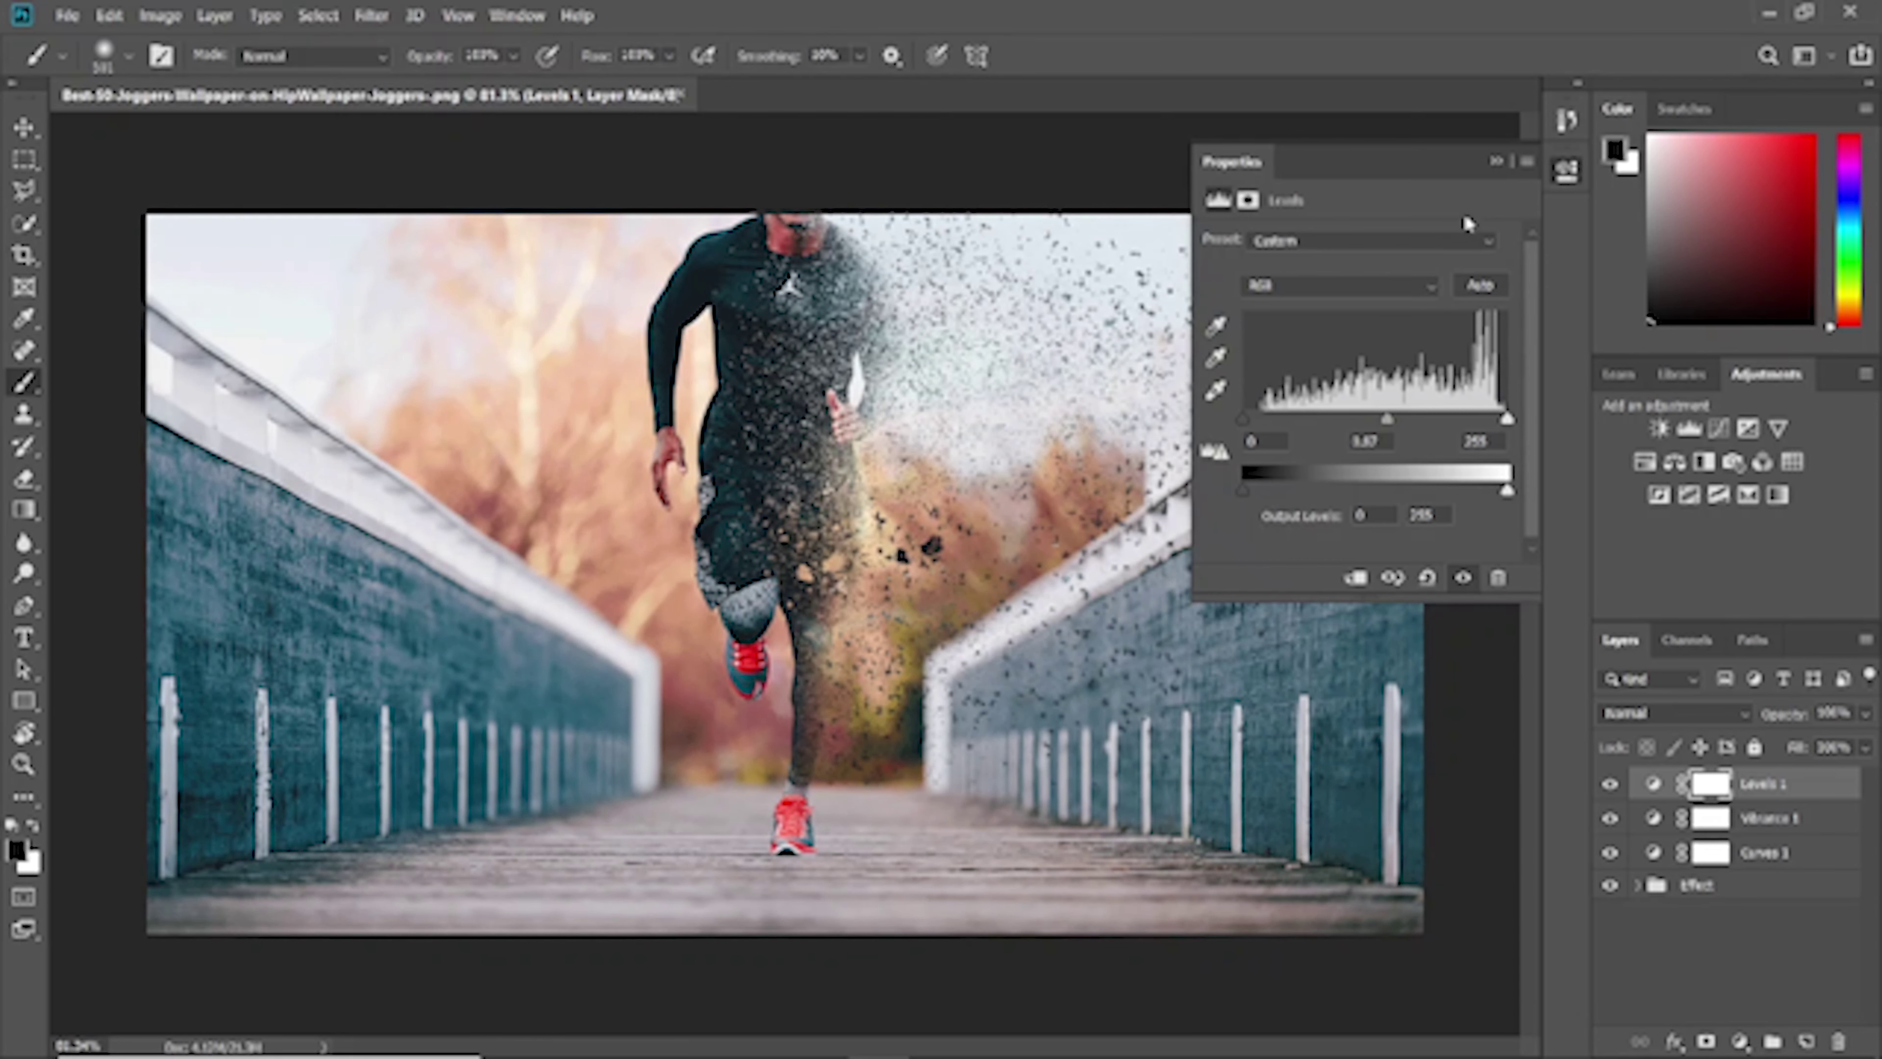
pyautogui.click(1496, 161)
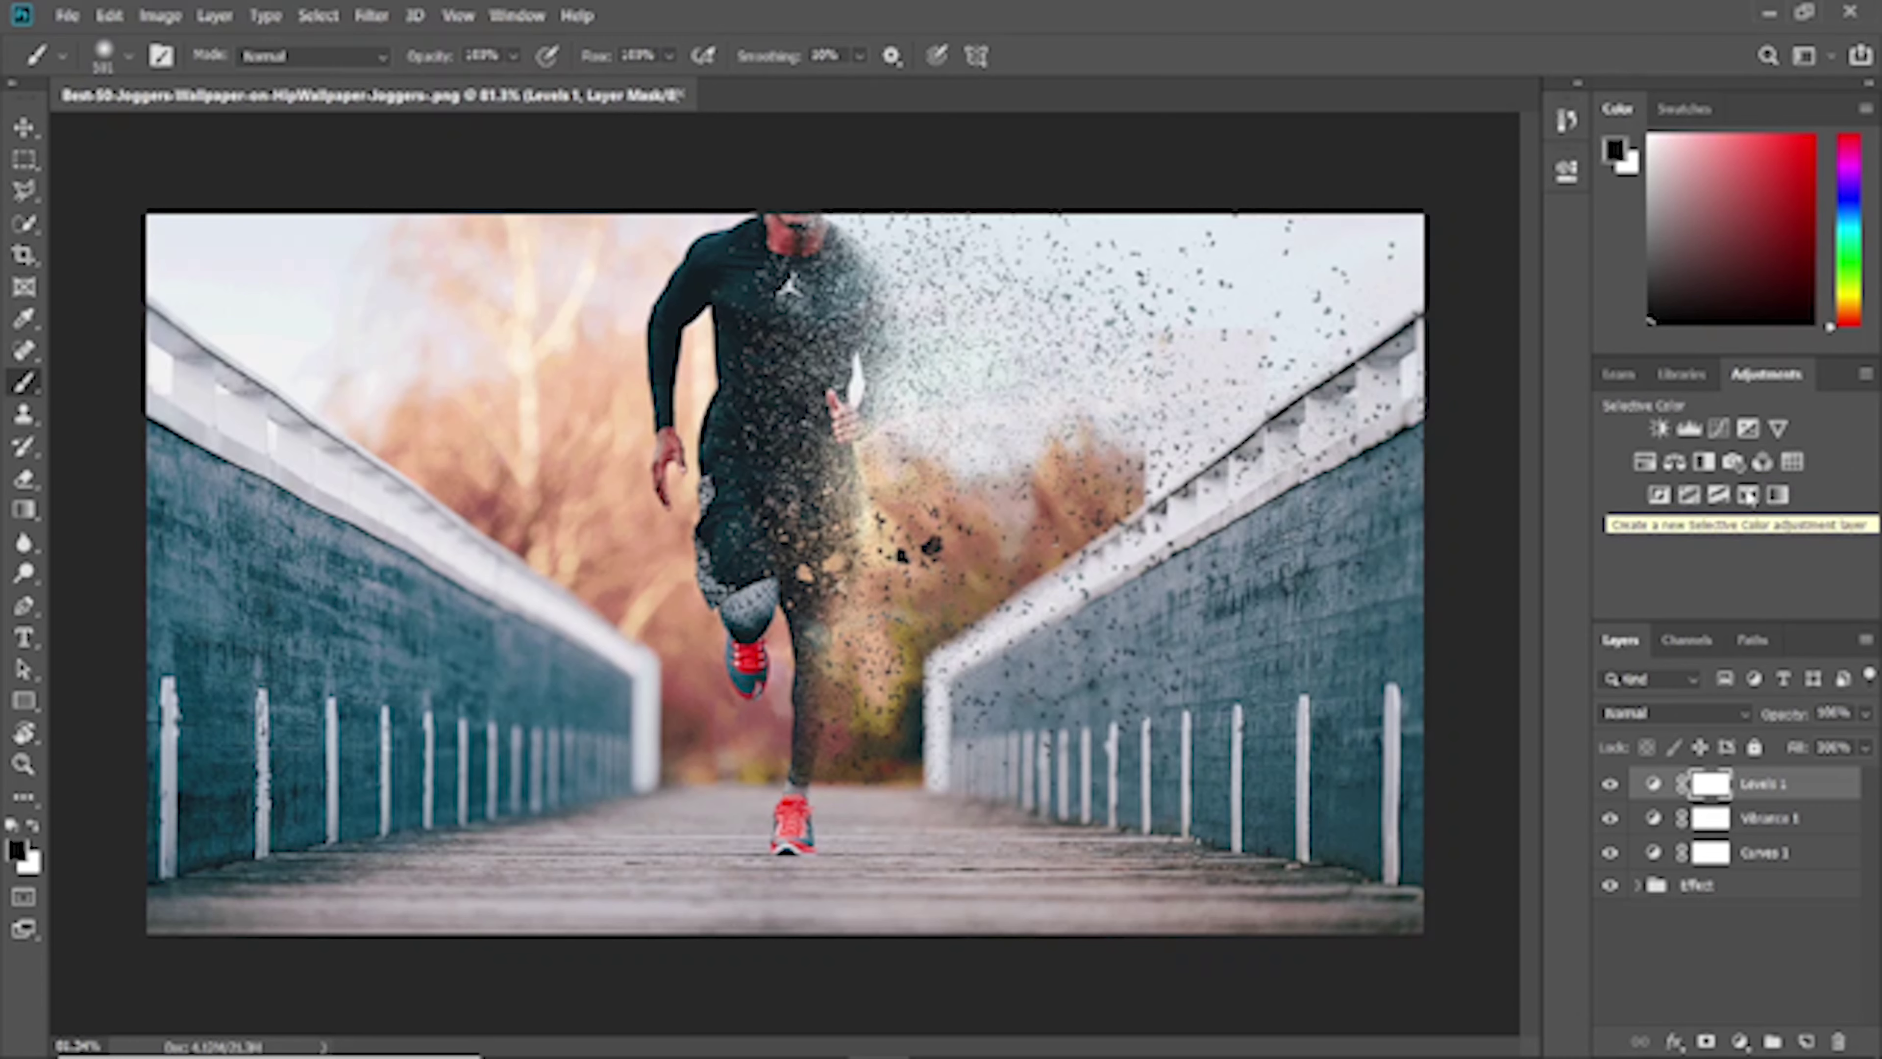
pyautogui.click(1792, 461)
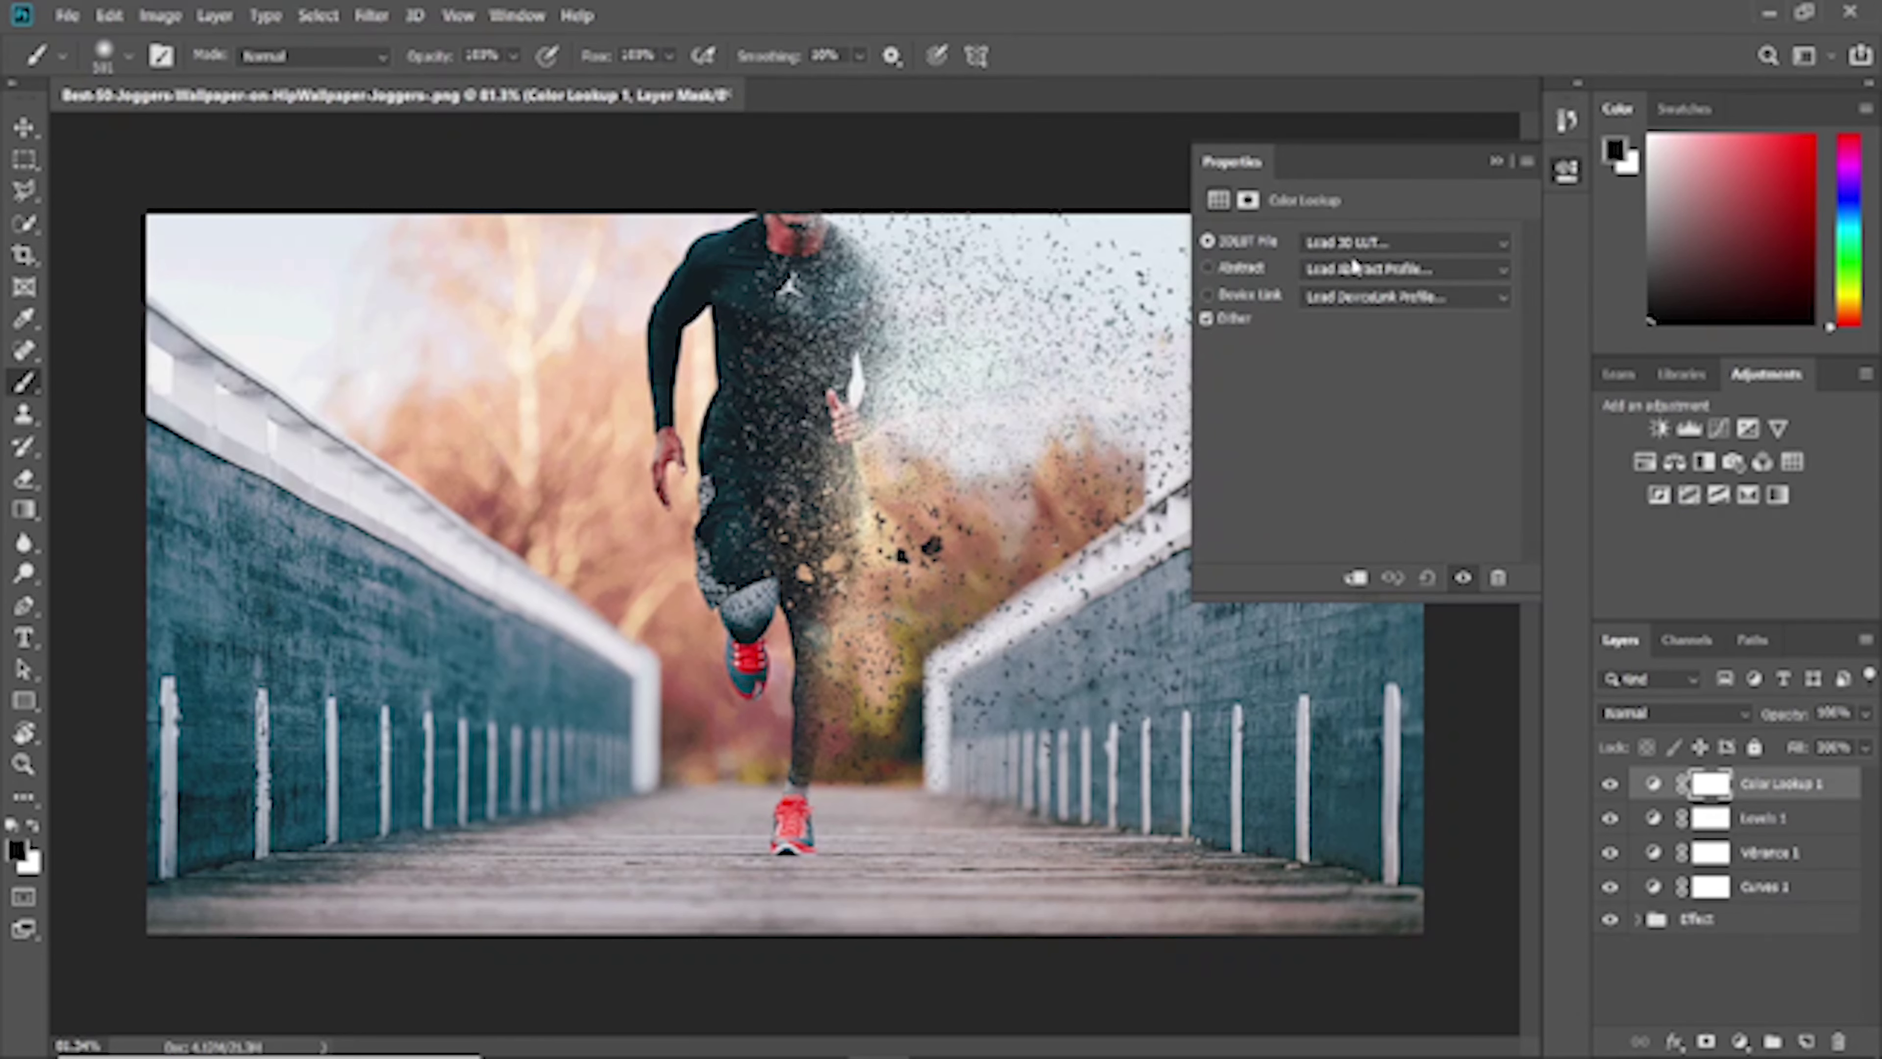
# Load the Fuji F125 Kodak 3D LUT into Color Lookup 1
pyautogui.click(1361, 273)
pyautogui.click(1374, 243)
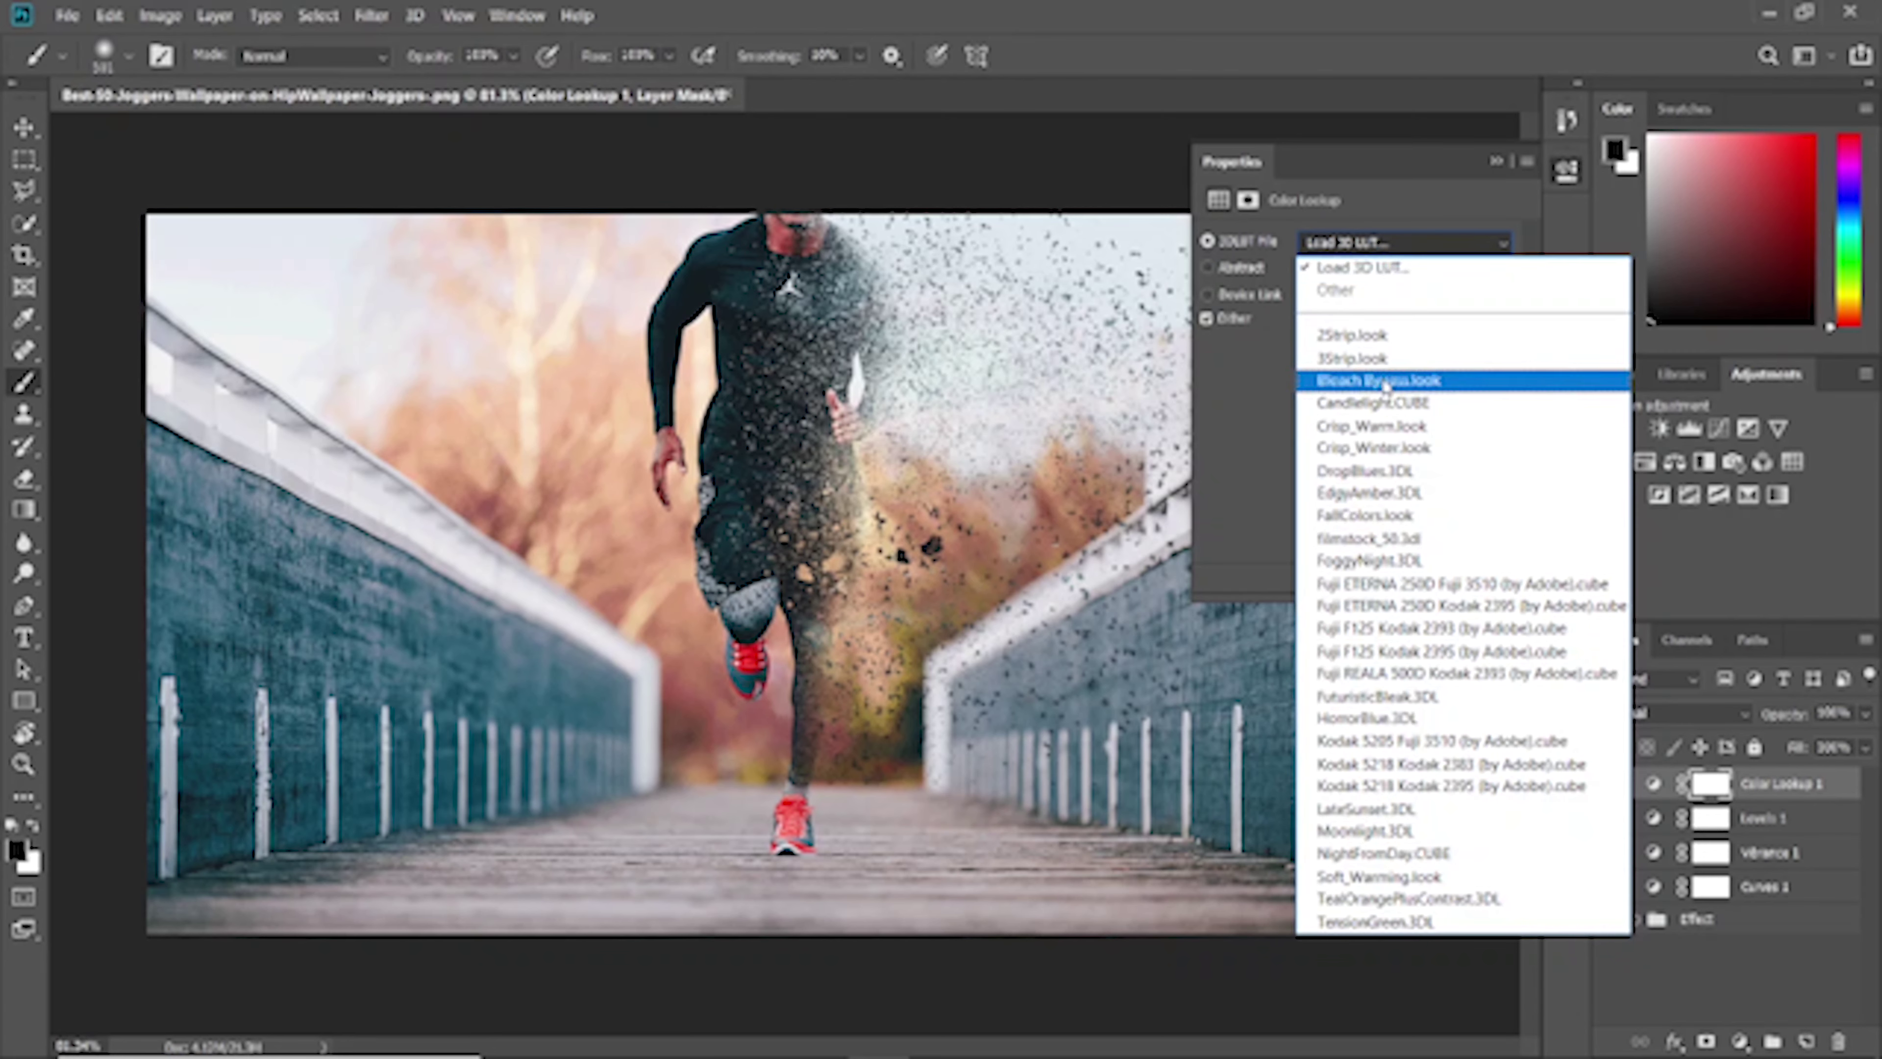
pyautogui.click(1389, 360)
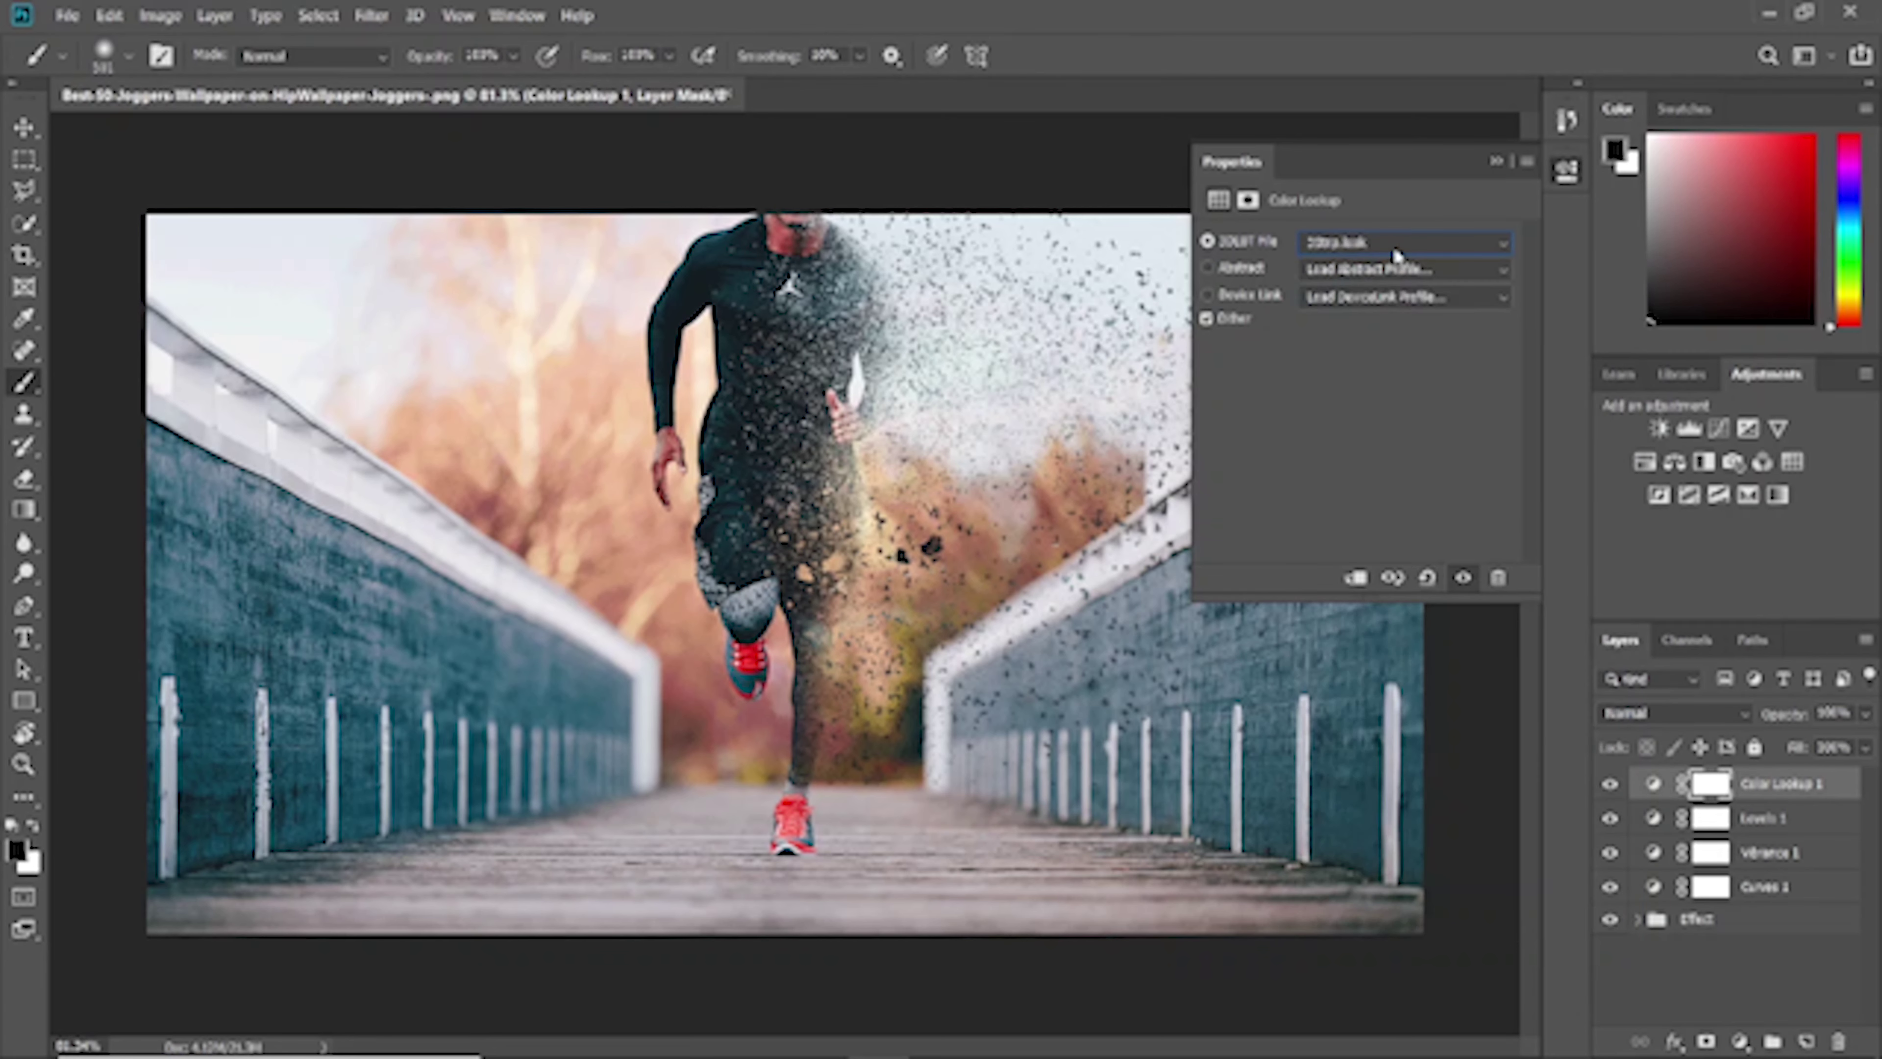
pyautogui.click(1397, 252)
pyautogui.press('Down')
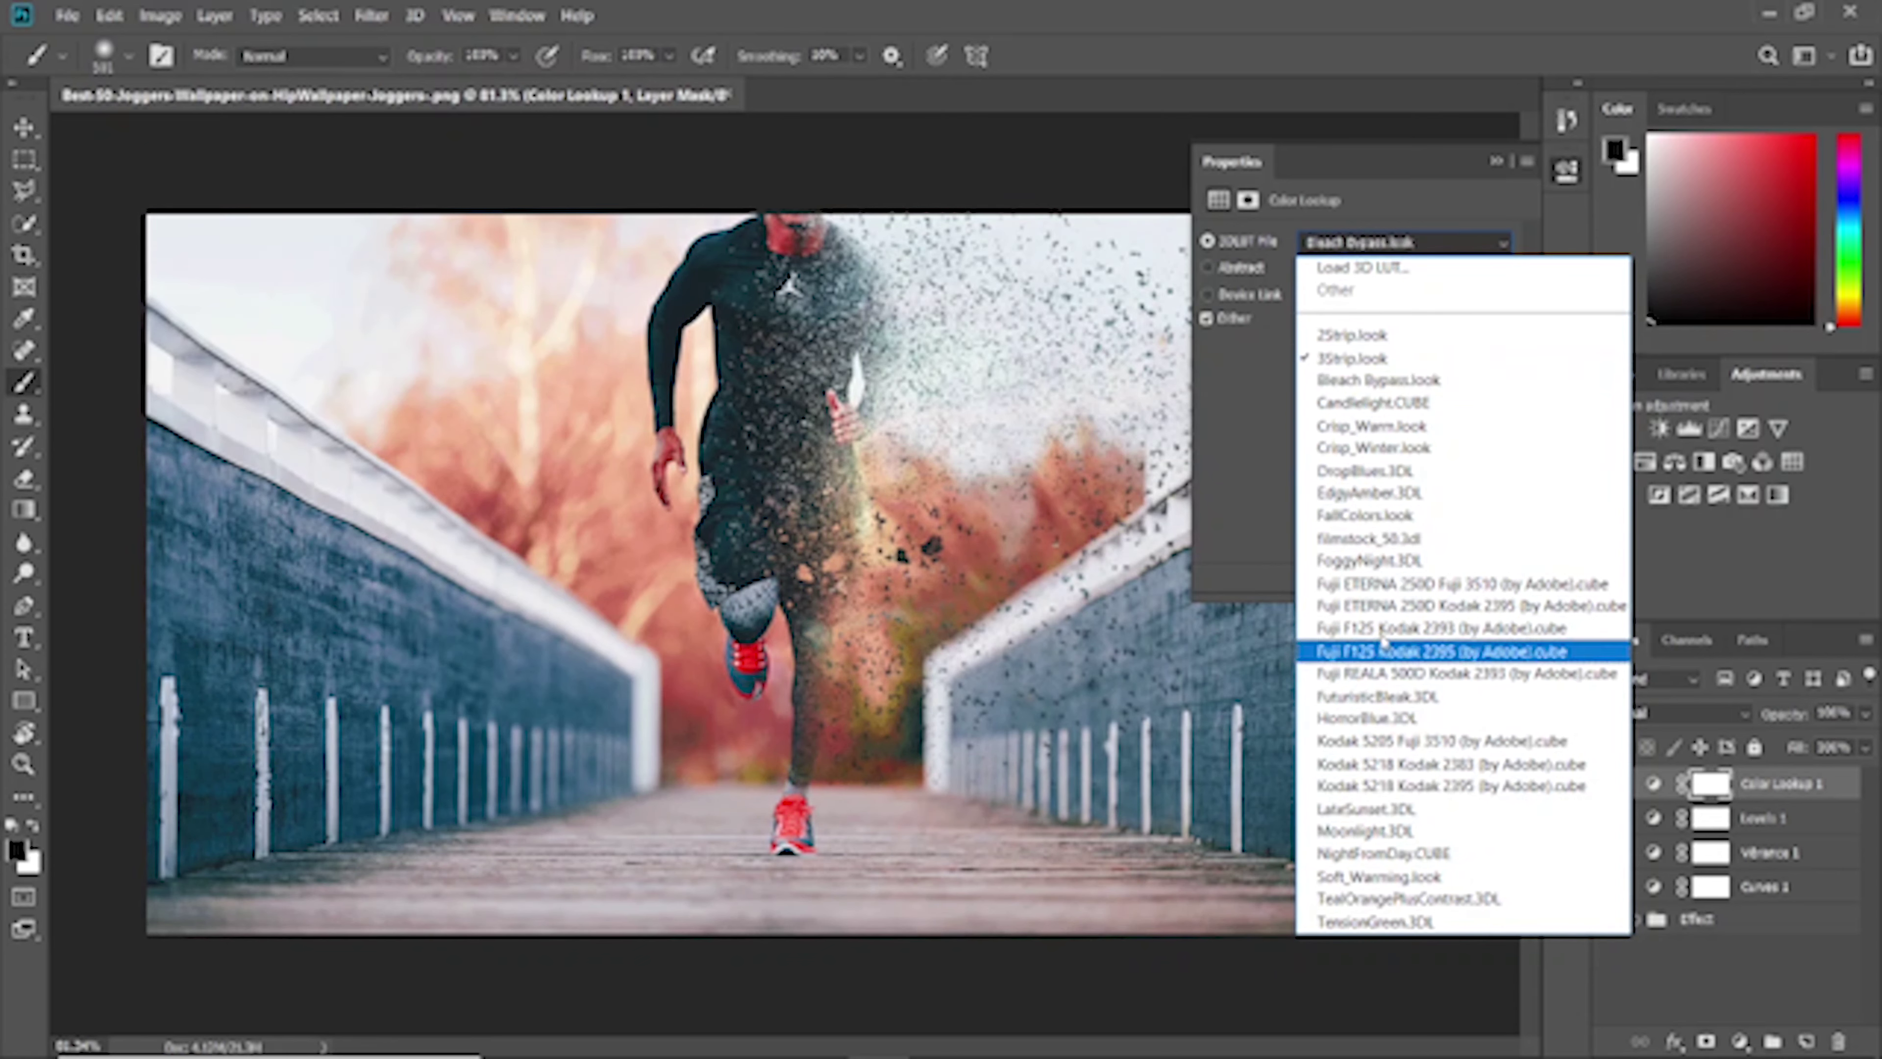
pyautogui.click(1393, 628)
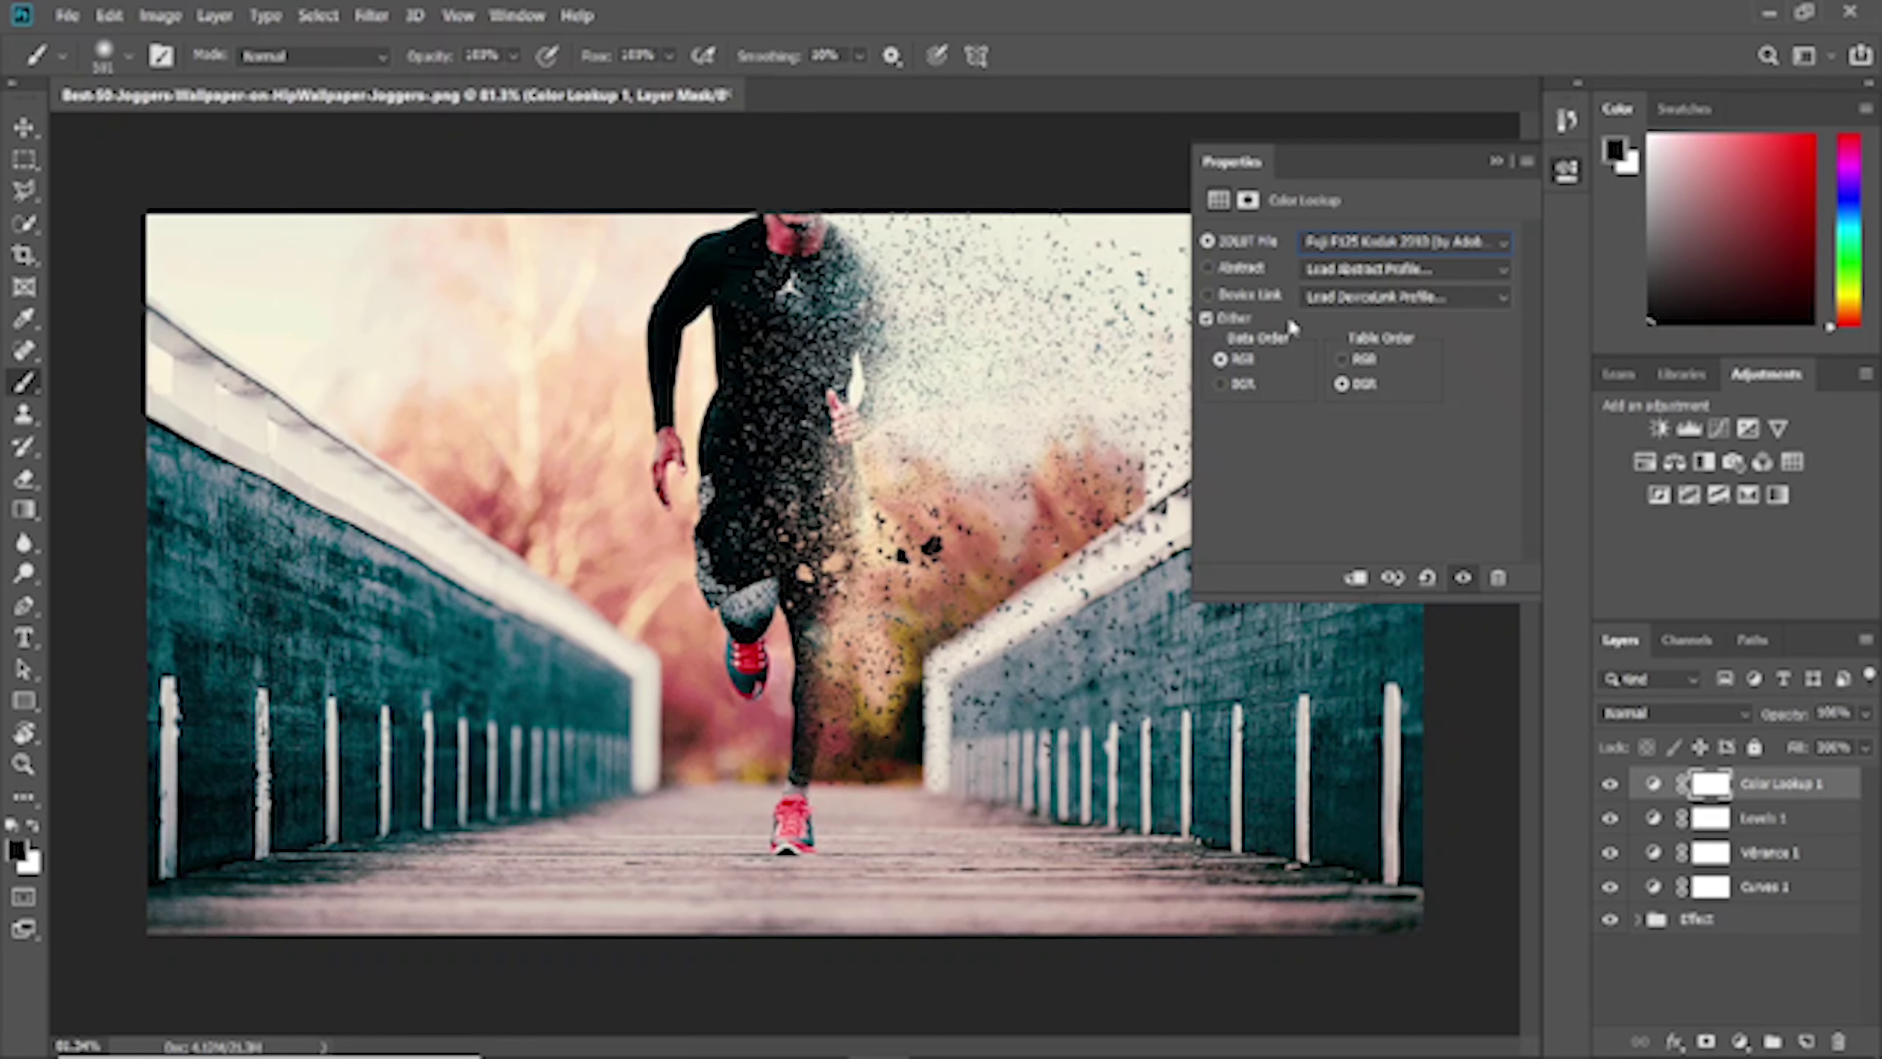
pyautogui.click(1494, 162)
# Lower the Color Lookup layer's opacity to 46% and zoom in on the image
pyautogui.click(1864, 714)
pyautogui.moveTo(1851, 751); pyautogui.dragTo(1809, 745)
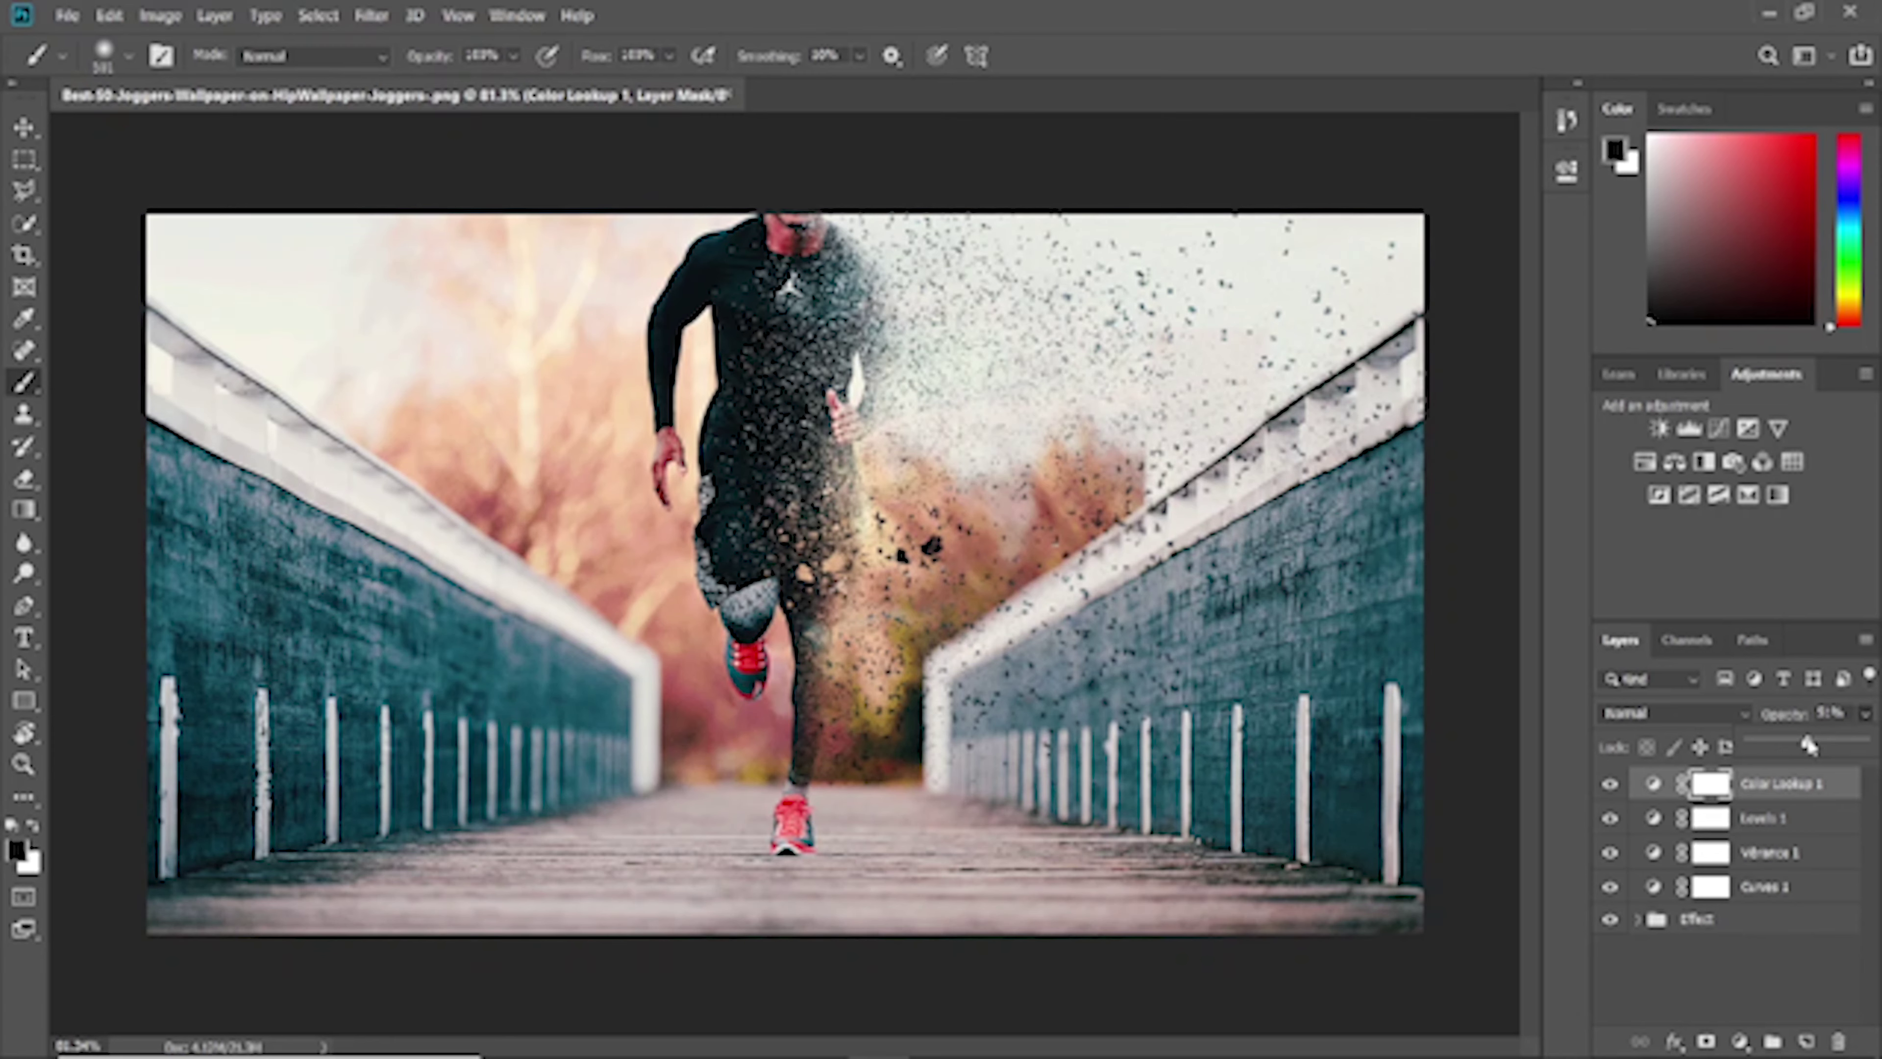
pyautogui.moveTo(1808, 745); pyautogui.dragTo(1803, 745)
pyautogui.click(1823, 645)
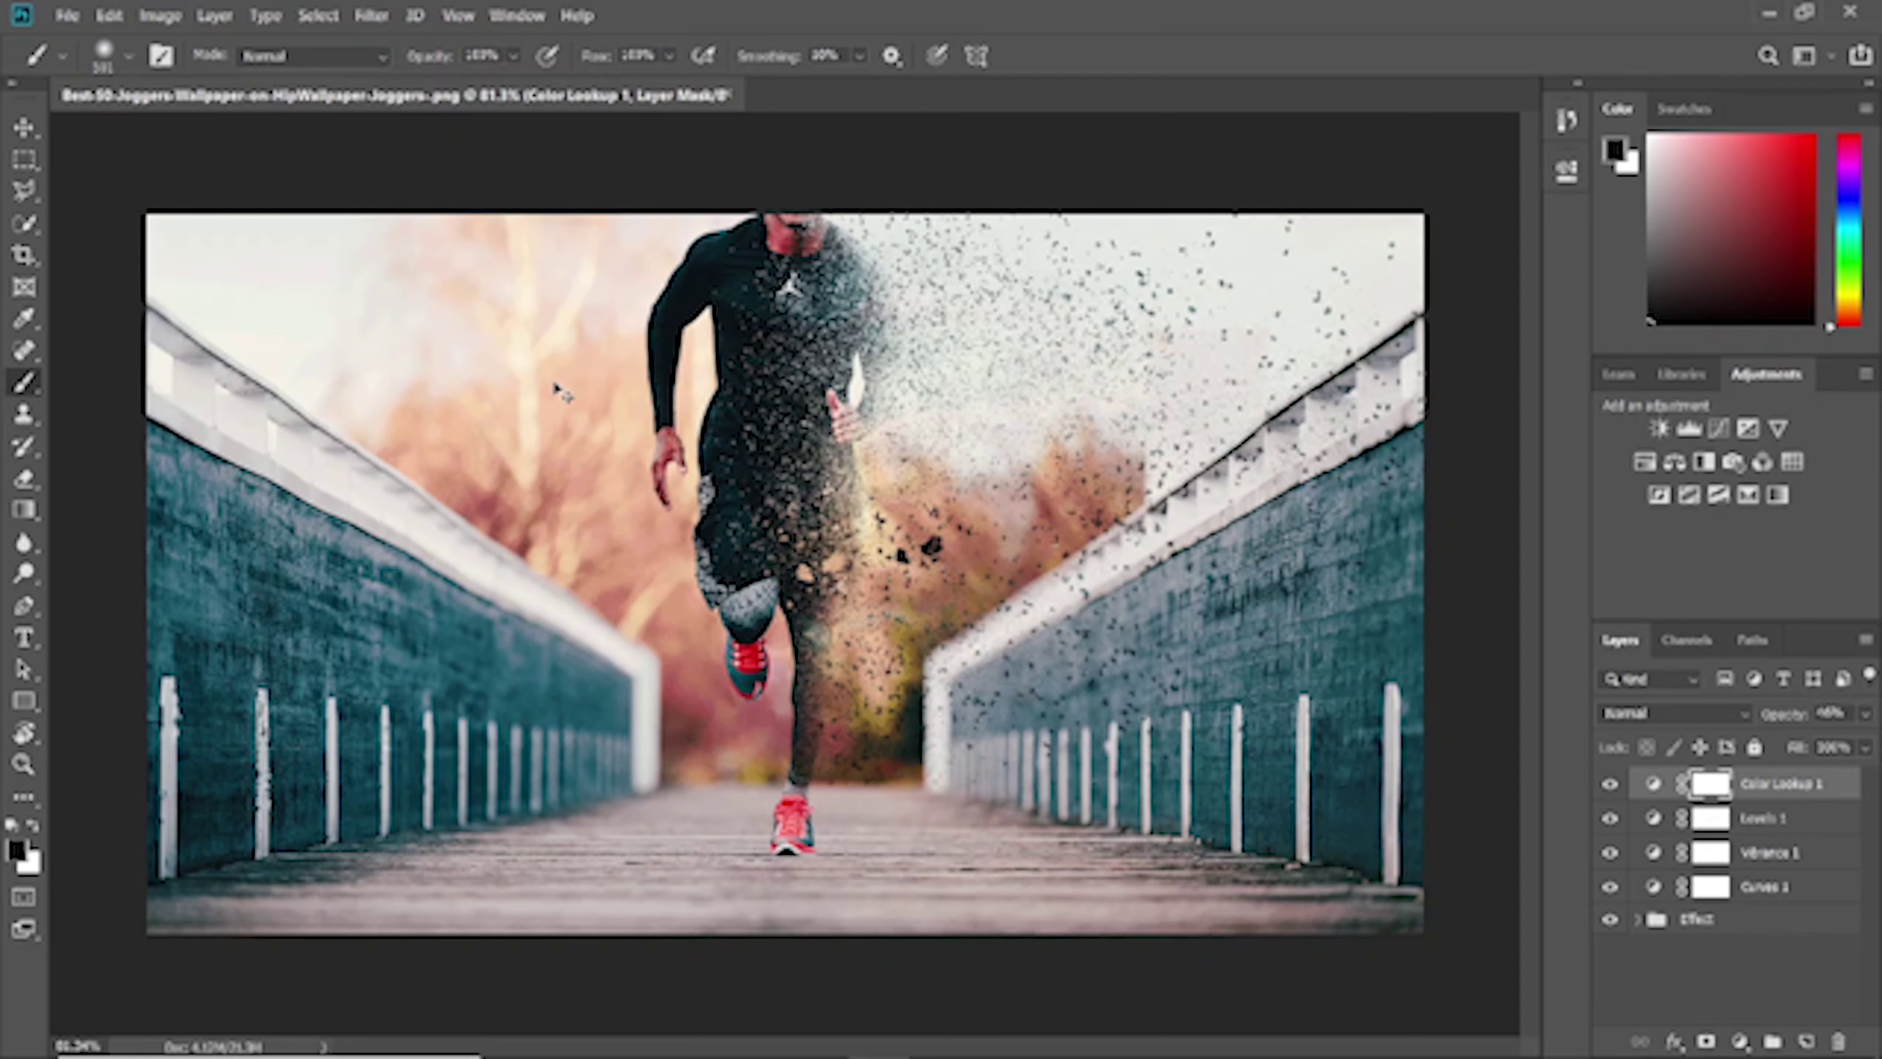
pyautogui.hotkey('ctrl', '+')
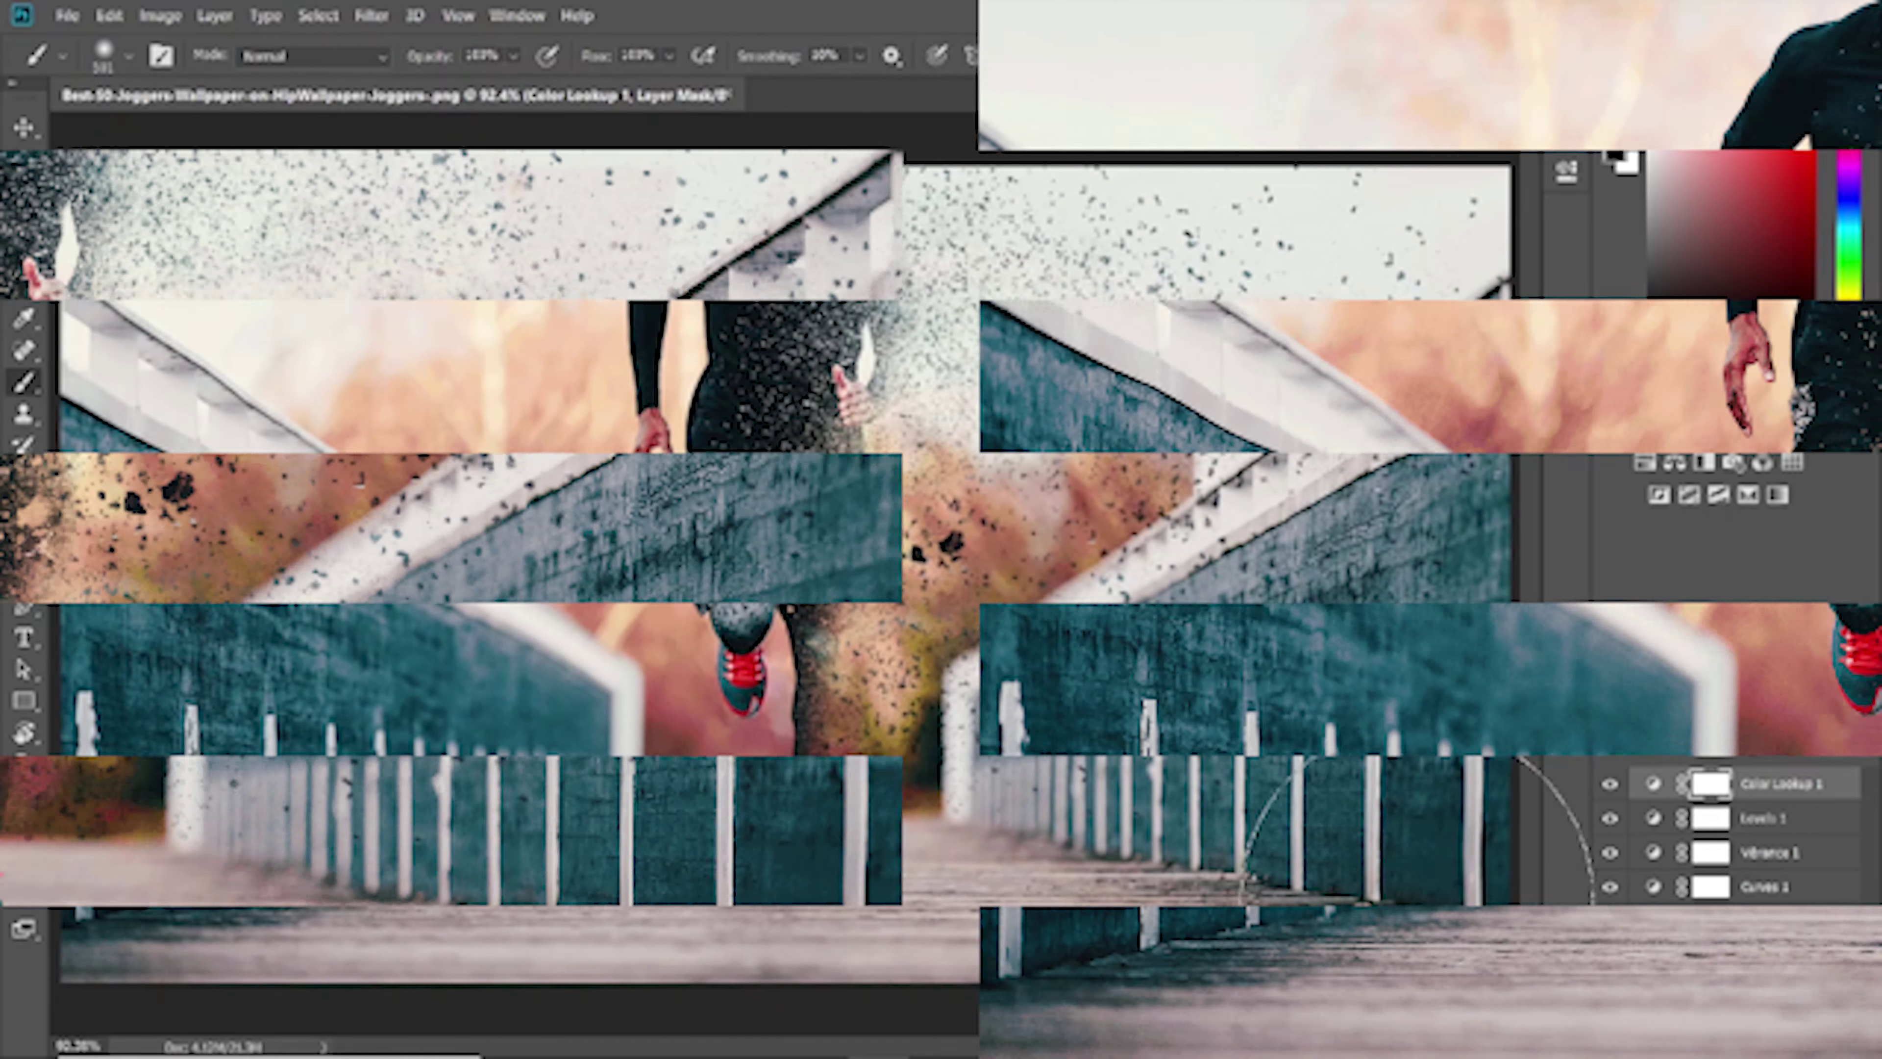